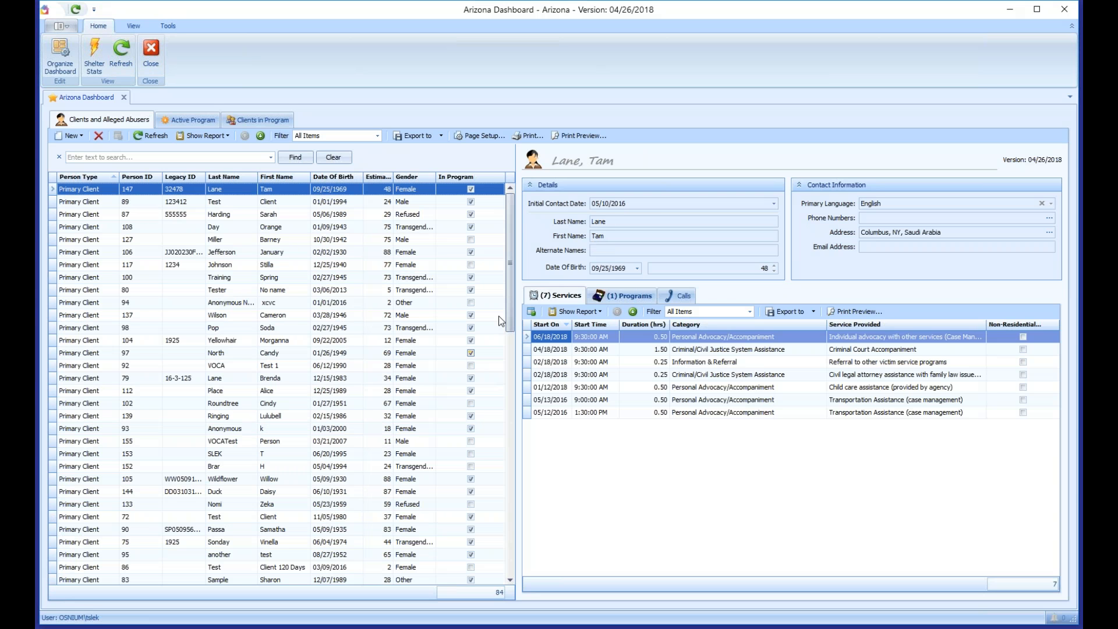
Step: Browse several clients' details in the Clients and Alleged Abusers grid
{"action": "left_click_drag", "start_coordinate": [511, 247], "coordinate": [513, 504]}
{"action": "left_click", "coordinate": [280, 353]}
{"action": "left_click", "coordinate": [243, 264]}
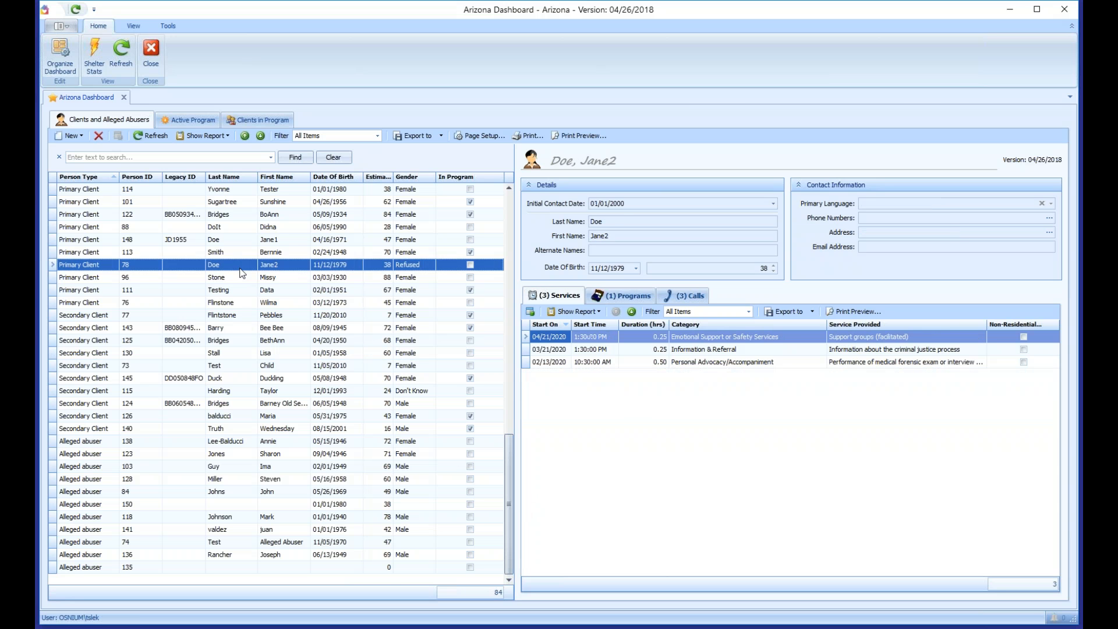
{"action": "scroll", "coordinate": [243, 264], "scroll_direction": "up", "scroll_amount": 5}
{"action": "left_click", "coordinate": [244, 263]}
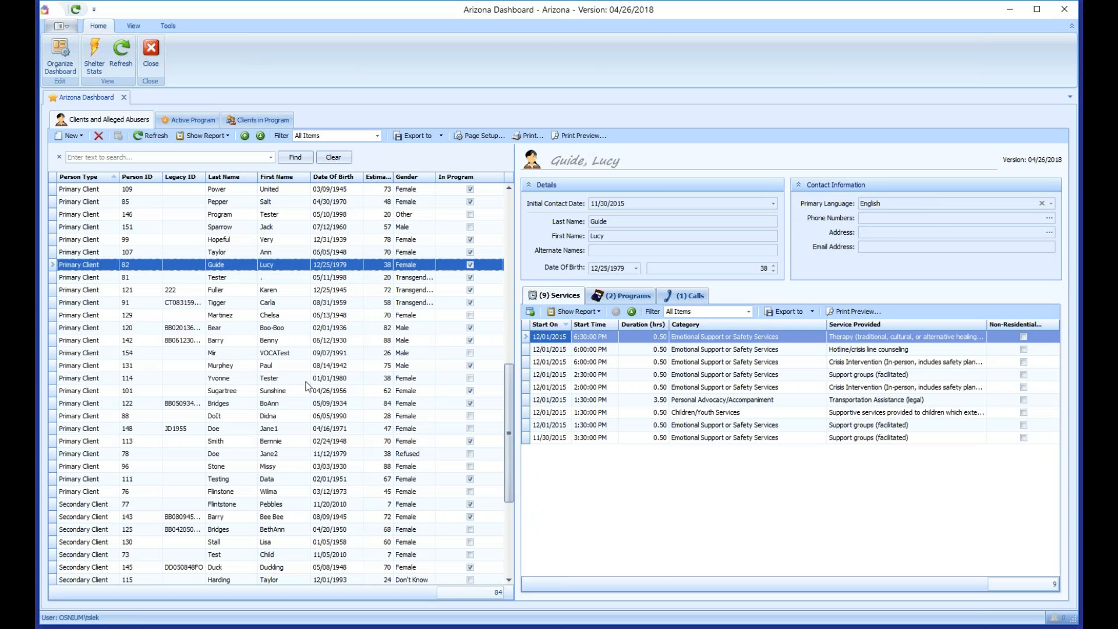
Step: Show the Active Program list of 34 active residential clients
{"action": "scroll", "coordinate": [285, 399], "scroll_direction": "up", "scroll_amount": 6}
{"action": "scroll", "coordinate": [285, 400], "scroll_direction": "up", "scroll_amount": 7}
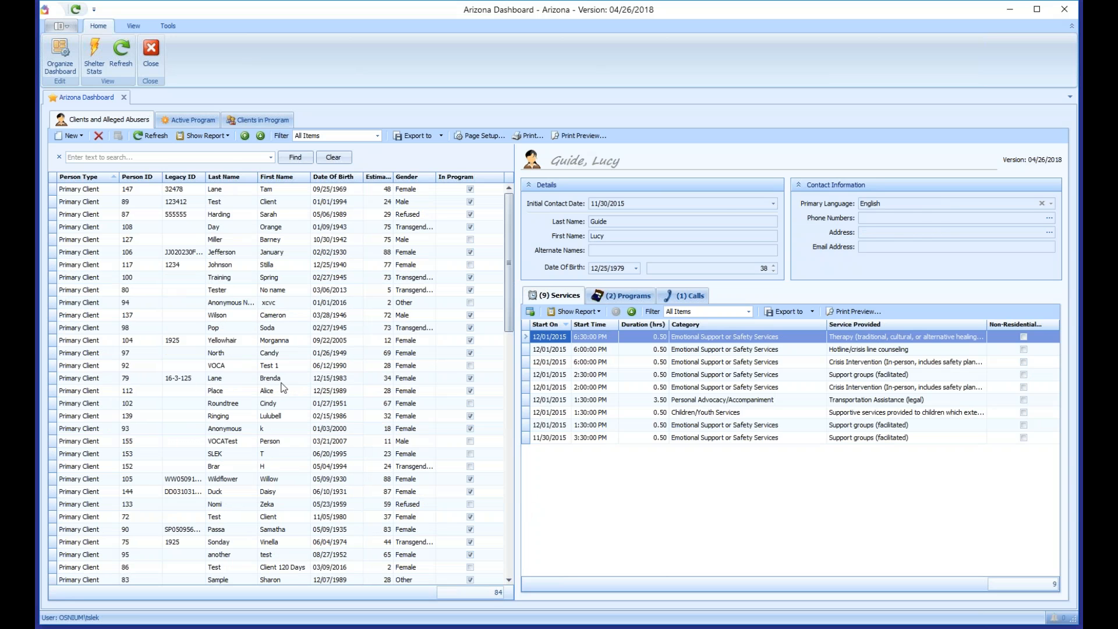
{"action": "left_click", "coordinate": [181, 121]}
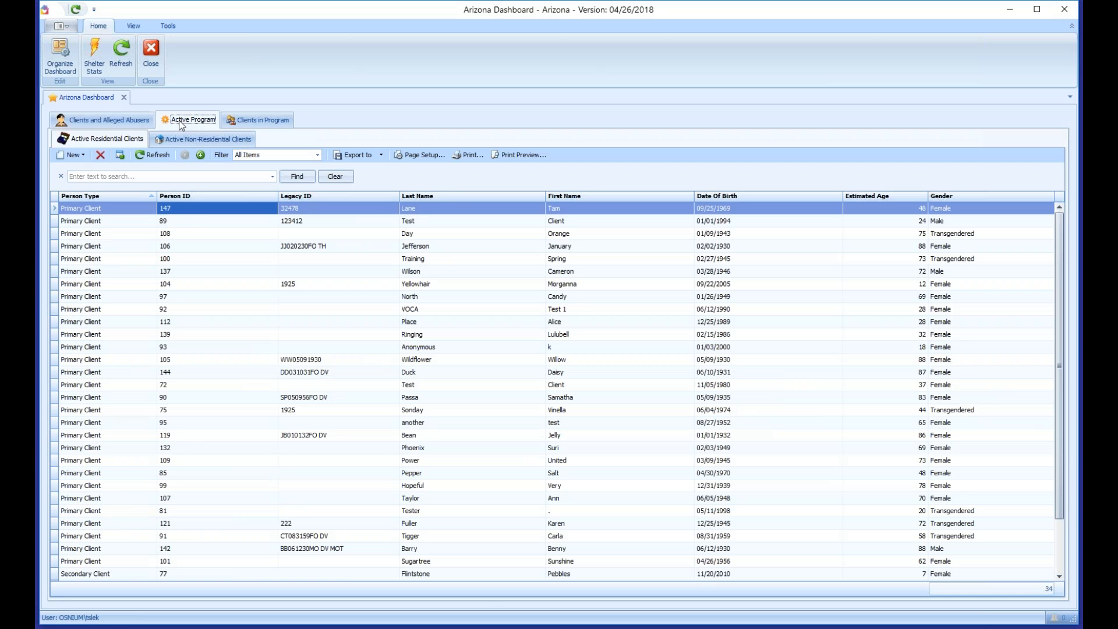
Step: Check the active non-residential clients, then list the 5 clients served in the last 30 days
{"action": "left_click", "coordinate": [415, 347]}
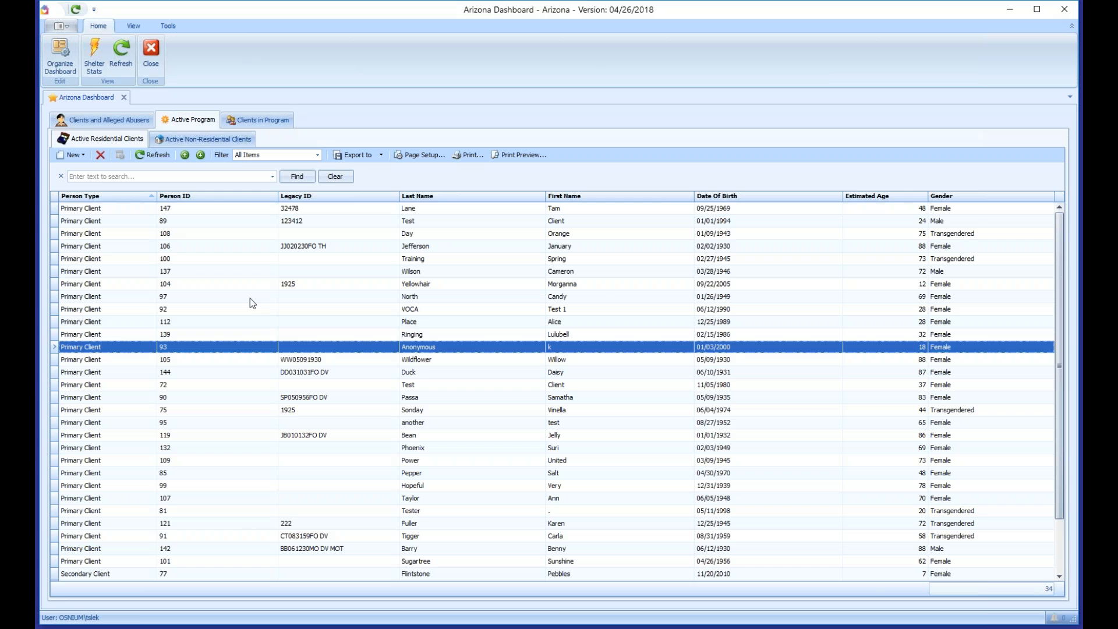
{"action": "left_click", "coordinate": [188, 140]}
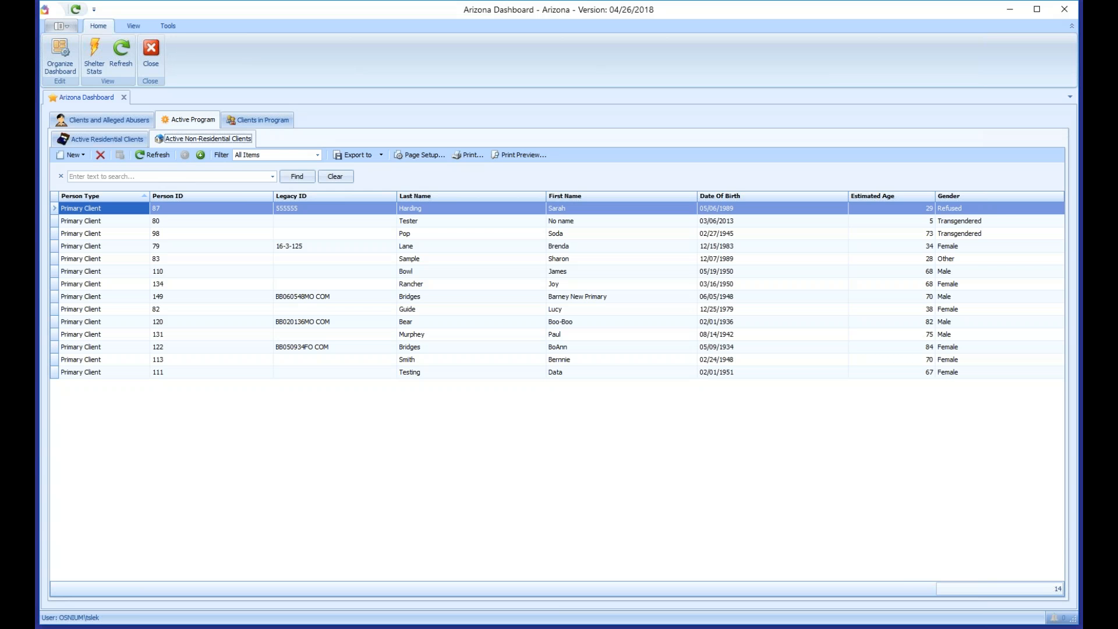
{"action": "left_click", "coordinate": [260, 120]}
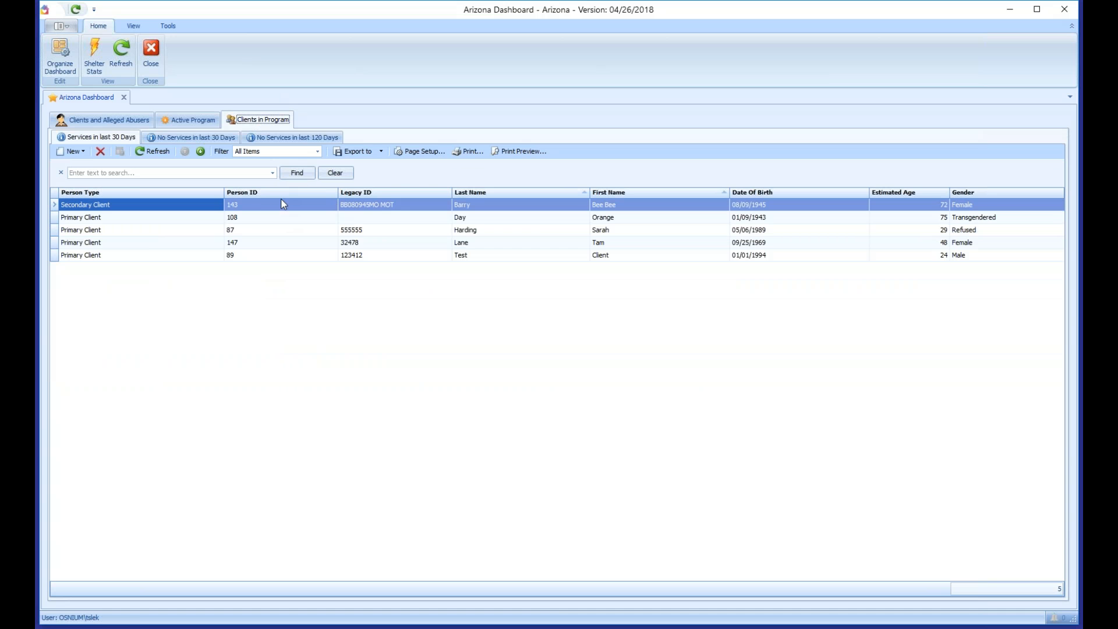
Step: Review the no-services in 30 and 120 days lists, then return to the 84-client list
{"action": "left_click", "coordinate": [192, 137]}
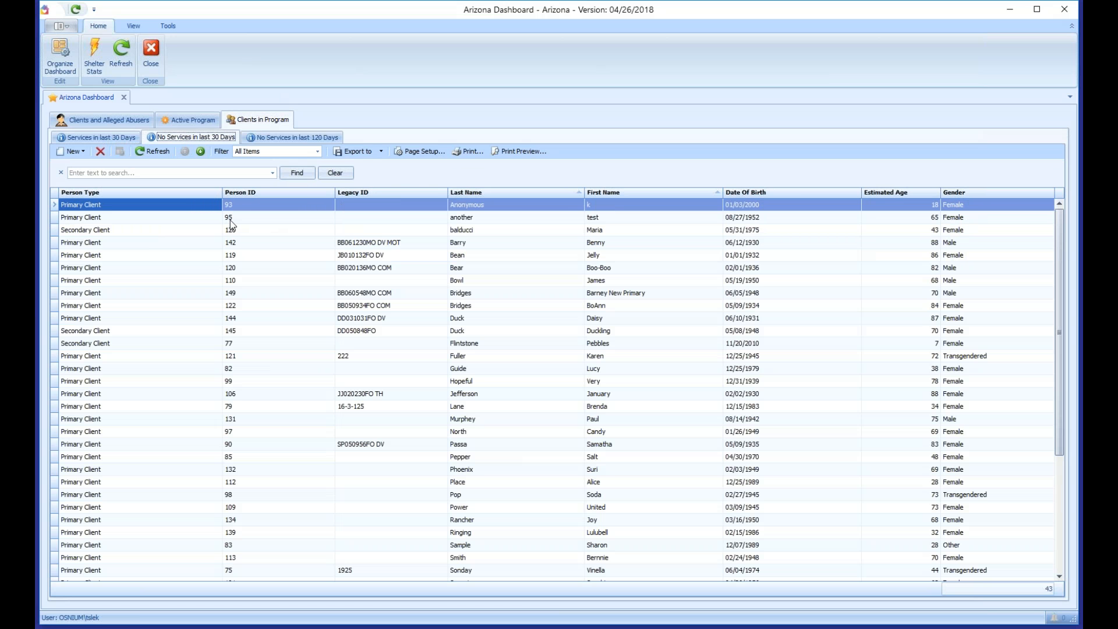
{"action": "left_click", "coordinate": [307, 140]}
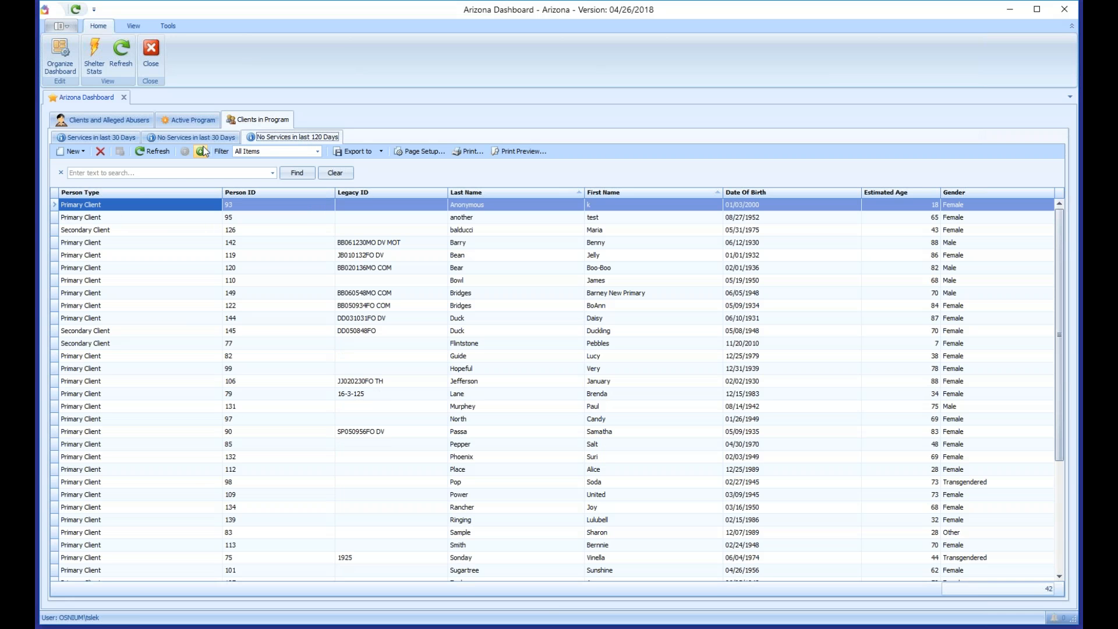
{"action": "left_click", "coordinate": [68, 137]}
{"action": "left_click", "coordinate": [109, 119]}
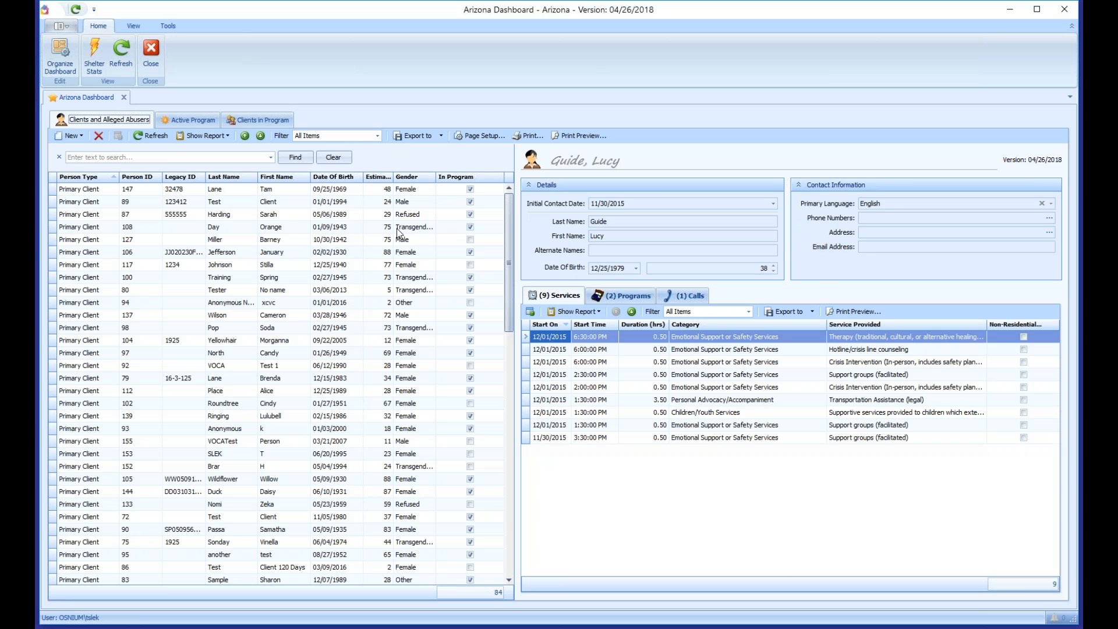
Step: Create a new Primary Client record from the New dropdown
{"action": "left_click", "coordinate": [81, 139]}
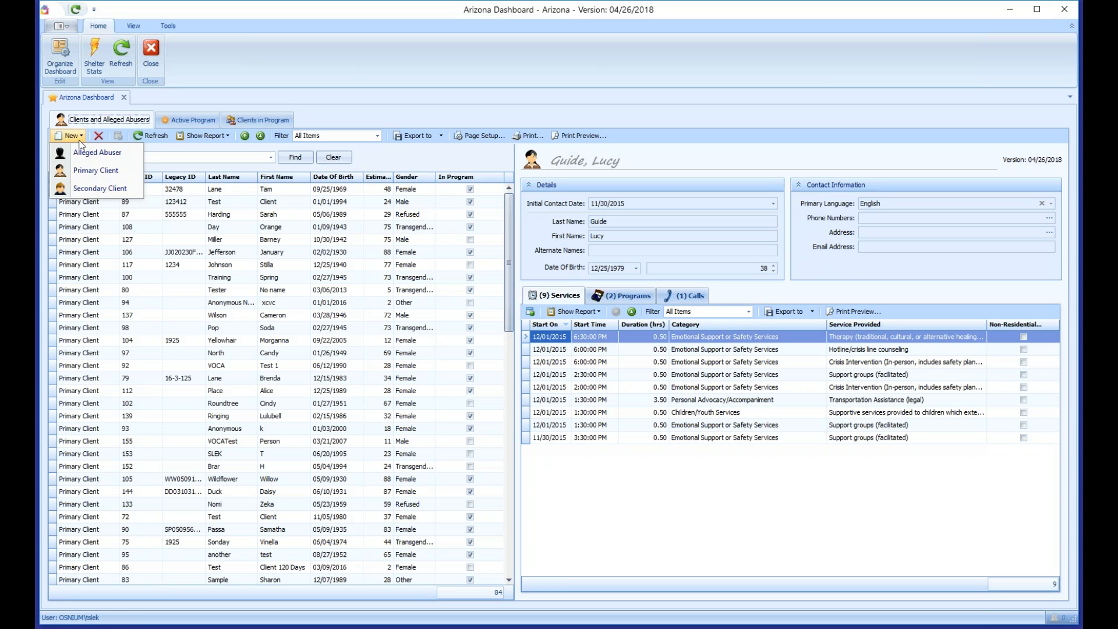
{"action": "left_click", "coordinate": [96, 171]}
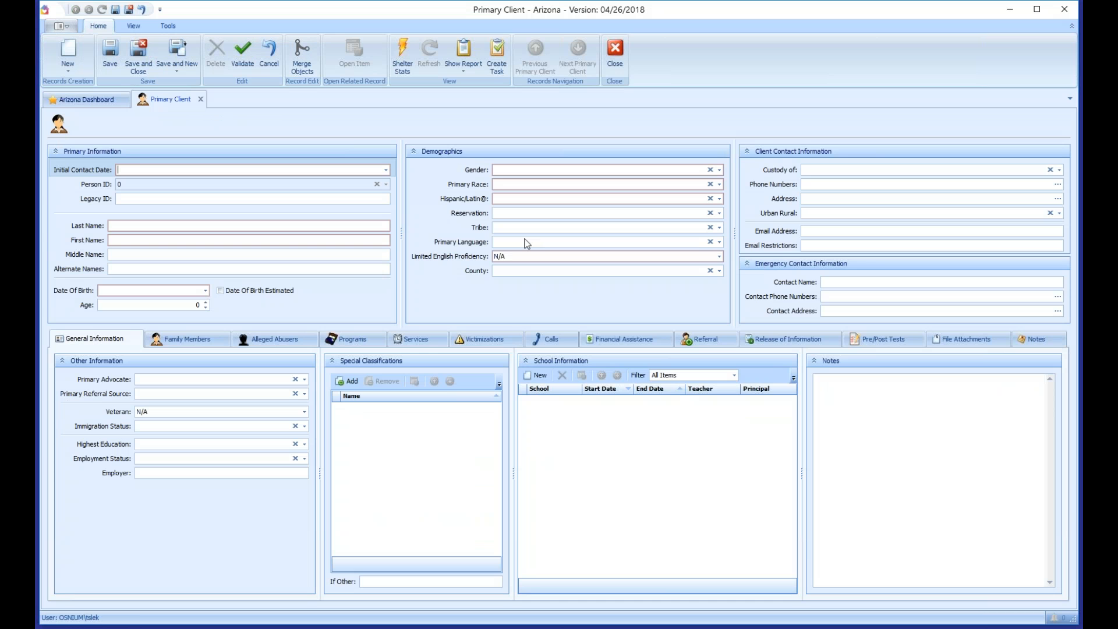
Step: Save the blank form and dismiss the errors listing eight missing required fields
{"action": "left_click", "coordinate": [110, 53]}
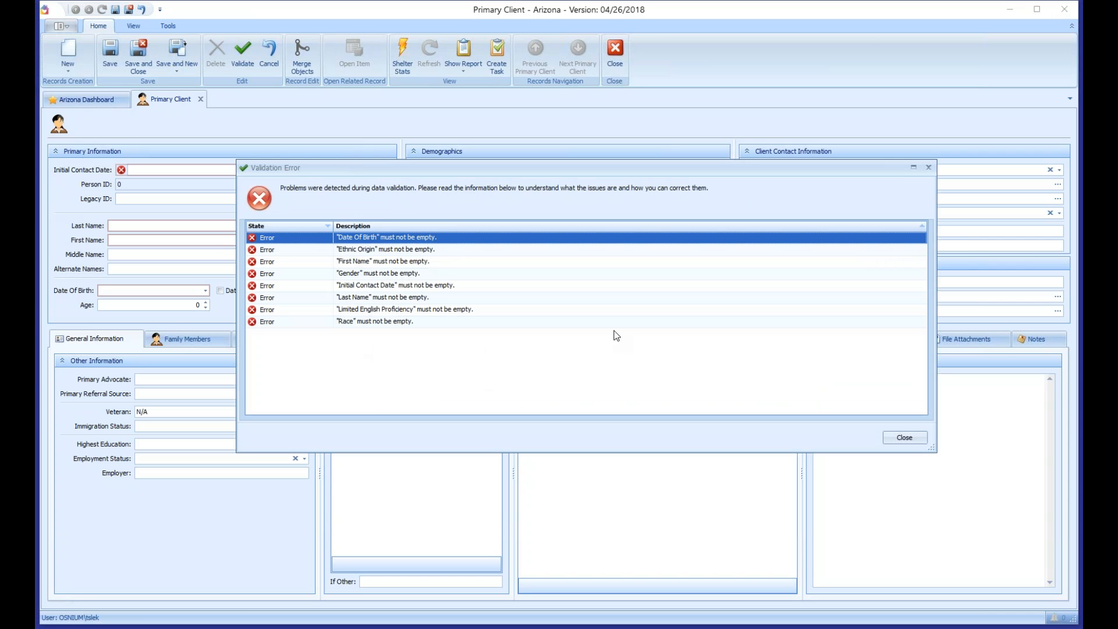
{"action": "left_click", "coordinate": [901, 439]}
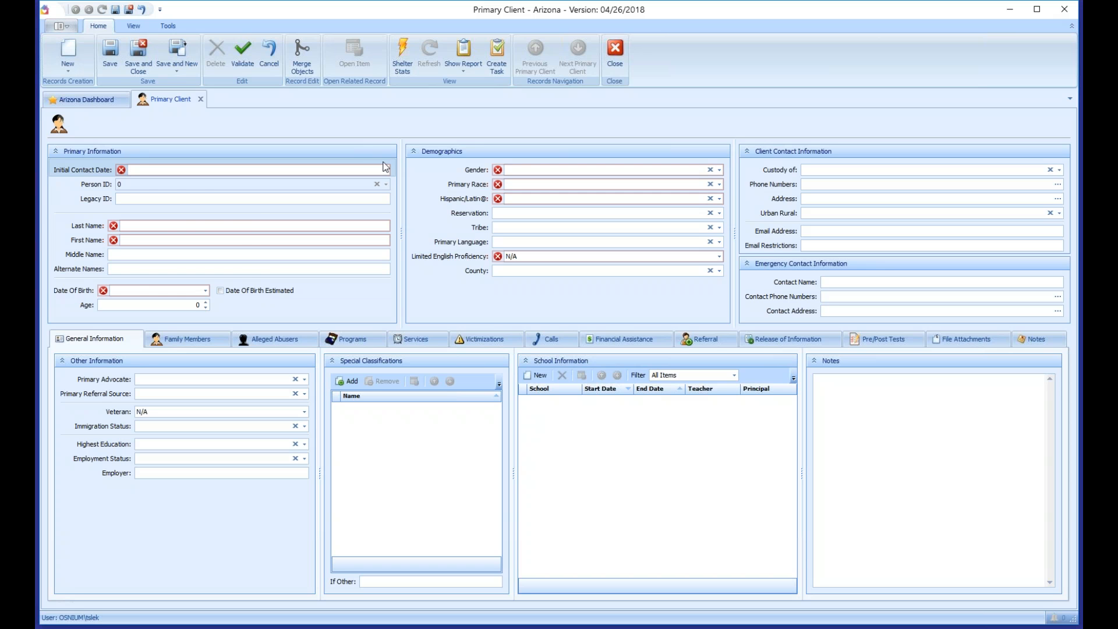
Step: Clear a trial calendar date, then type 01/20/2016 as the Initial Contact Date
{"action": "left_click", "coordinate": [386, 170]}
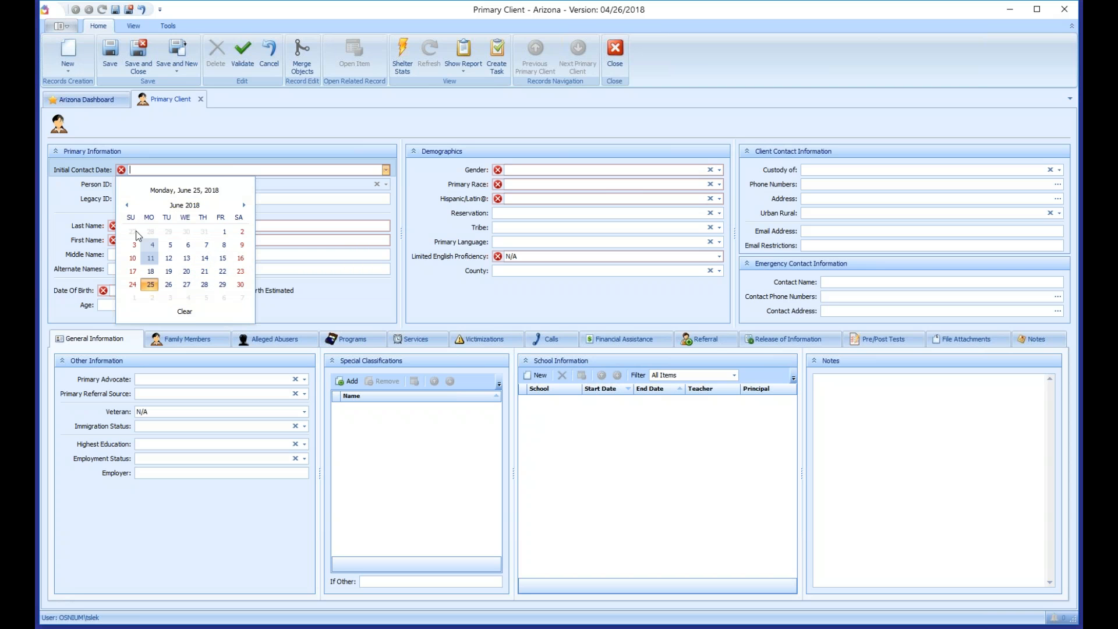
{"action": "left_click", "coordinate": [127, 206]}
{"action": "left_click", "coordinate": [127, 205]}
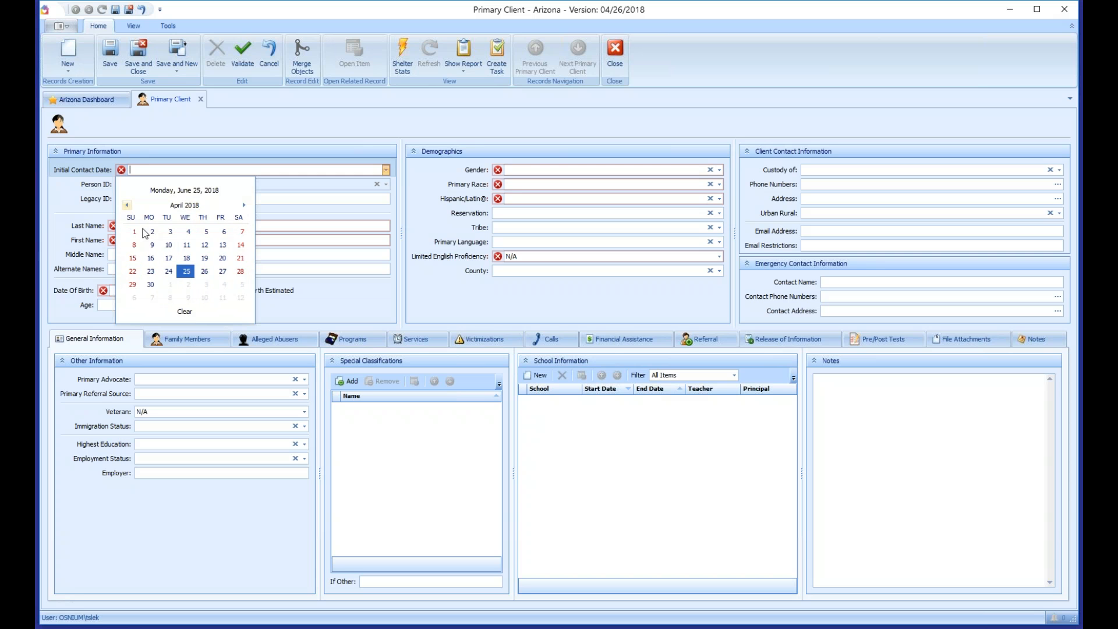
{"action": "left_click", "coordinate": [134, 234]}
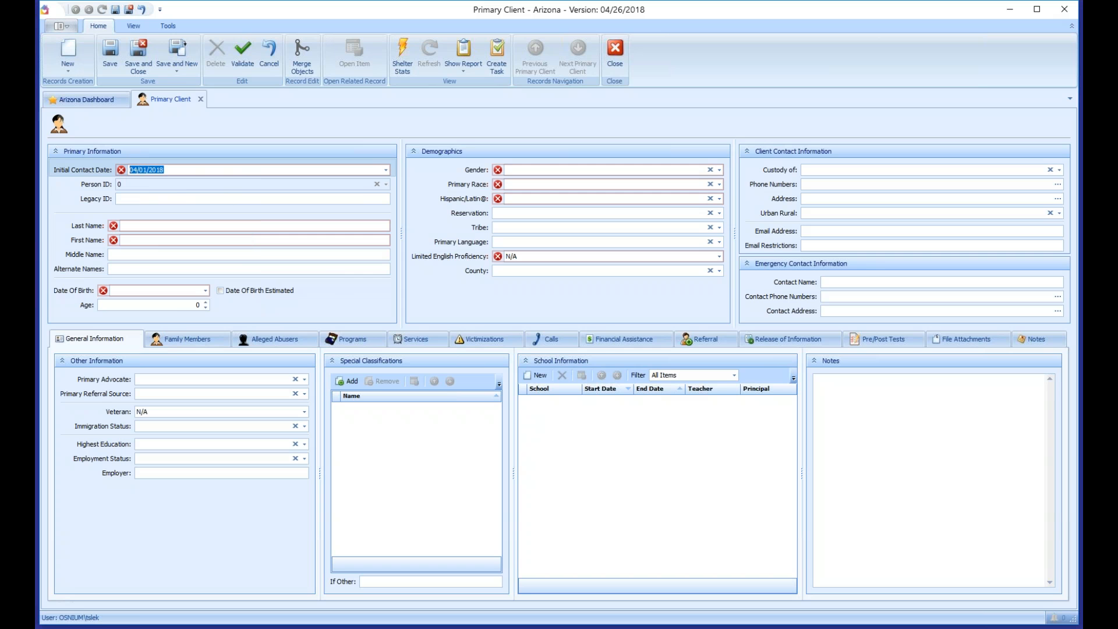
{"action": "left_click", "coordinate": [387, 170]}
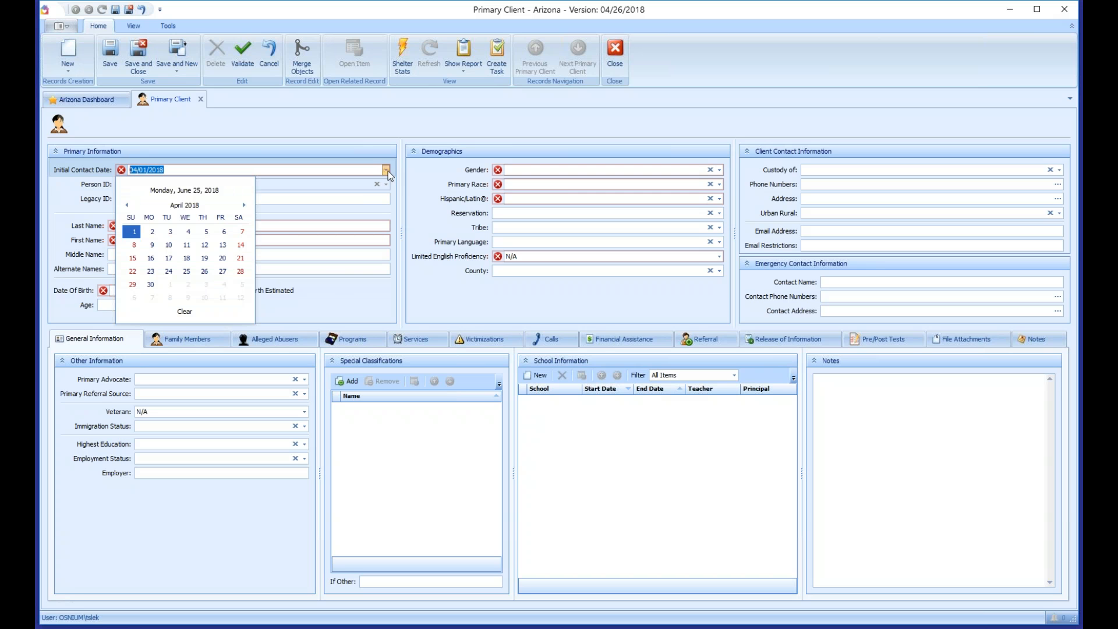
{"action": "left_click", "coordinate": [187, 313]}
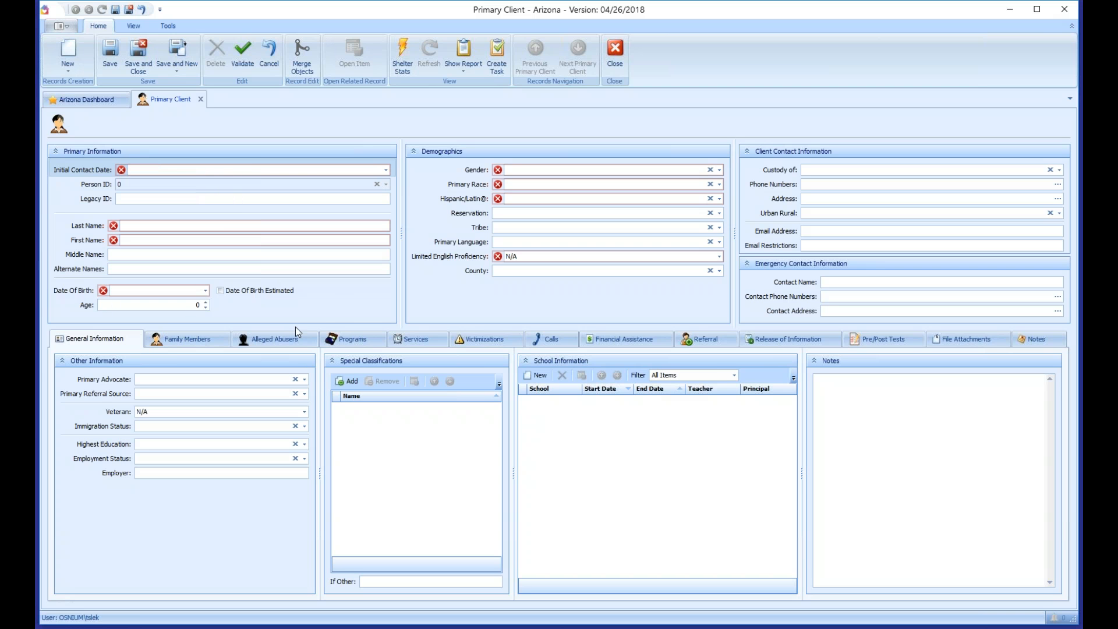
{"action": "type", "text": "1"}
{"action": "key", "text": "Right"}
{"action": "type", "text": "20"}
{"action": "key", "text": "Right"}
{"action": "type", "text": "2016"}
Step: Enter Last Name 'Last', First Name 'Primary' and Middle Name 'Middle'
{"action": "left_click", "coordinate": [137, 226]}
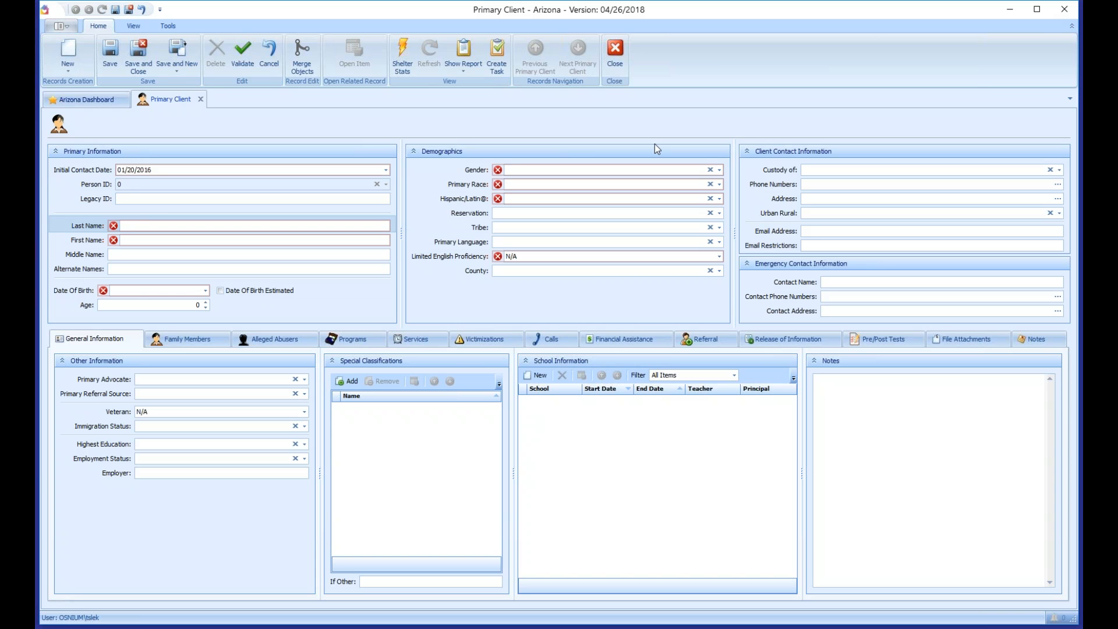
{"action": "type", "text": "Last"}
{"action": "key", "text": "Tab"}
{"action": "type", "text": "Primar"}
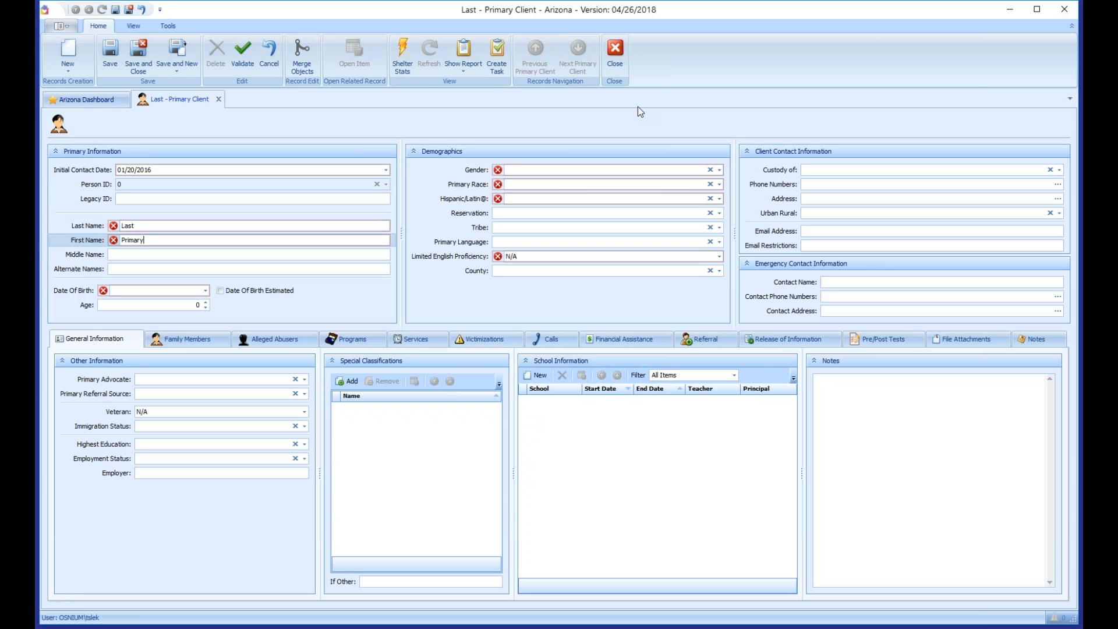
{"action": "left_click", "coordinate": [169, 255]}
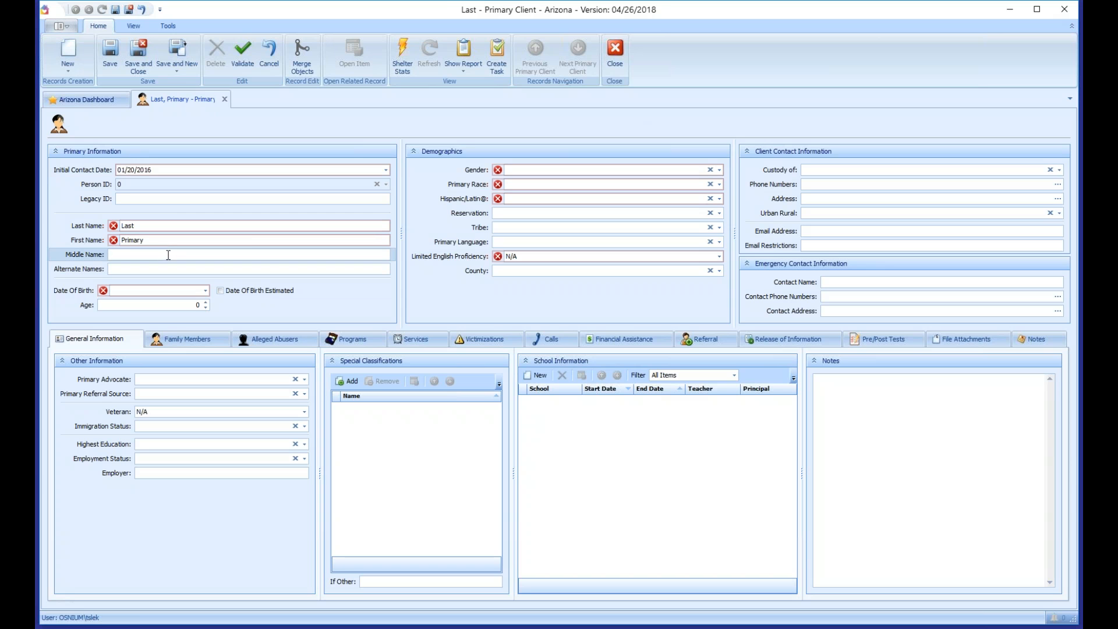
{"action": "type", "text": "Middle"}
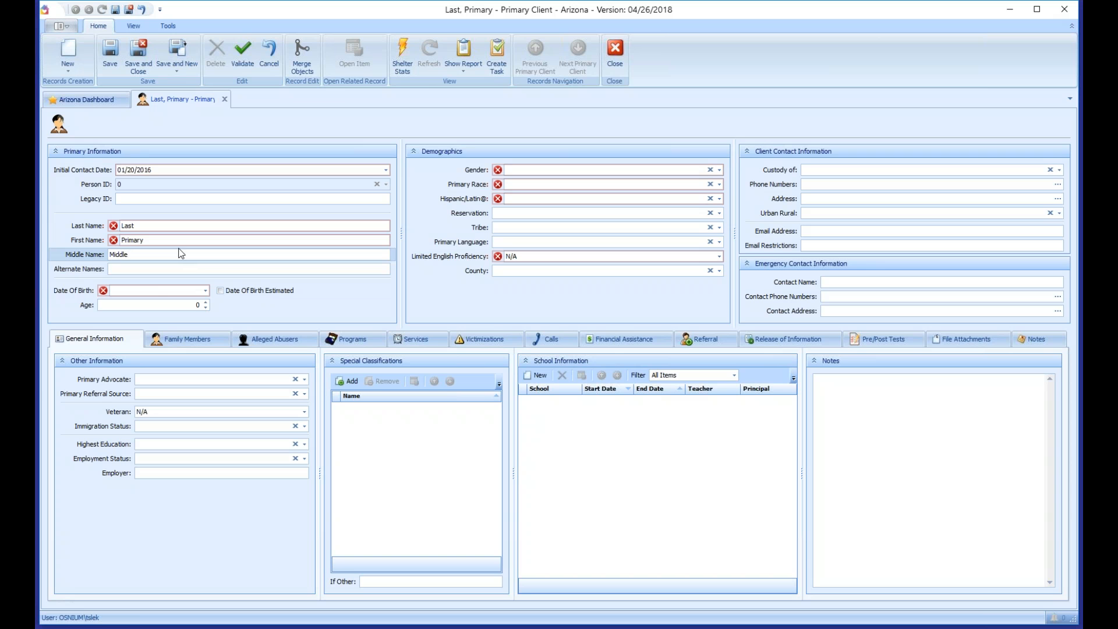
{"action": "key", "text": "Tab"}
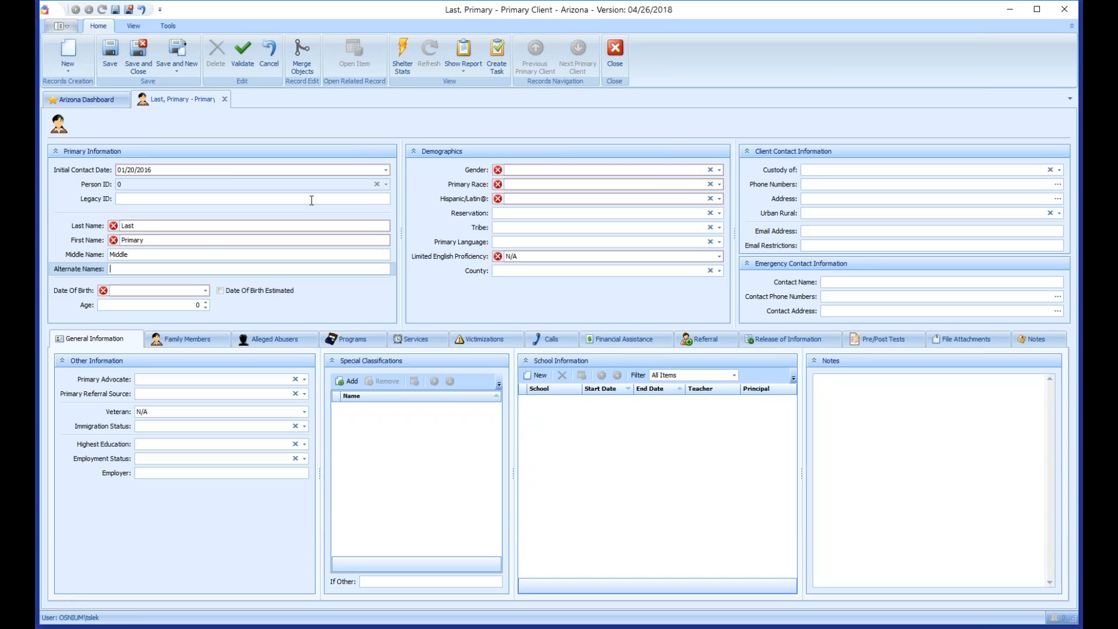
{"action": "key", "text": "Tab"}
{"action": "key", "text": "Tab"}
{"action": "key", "text": "Tab"}
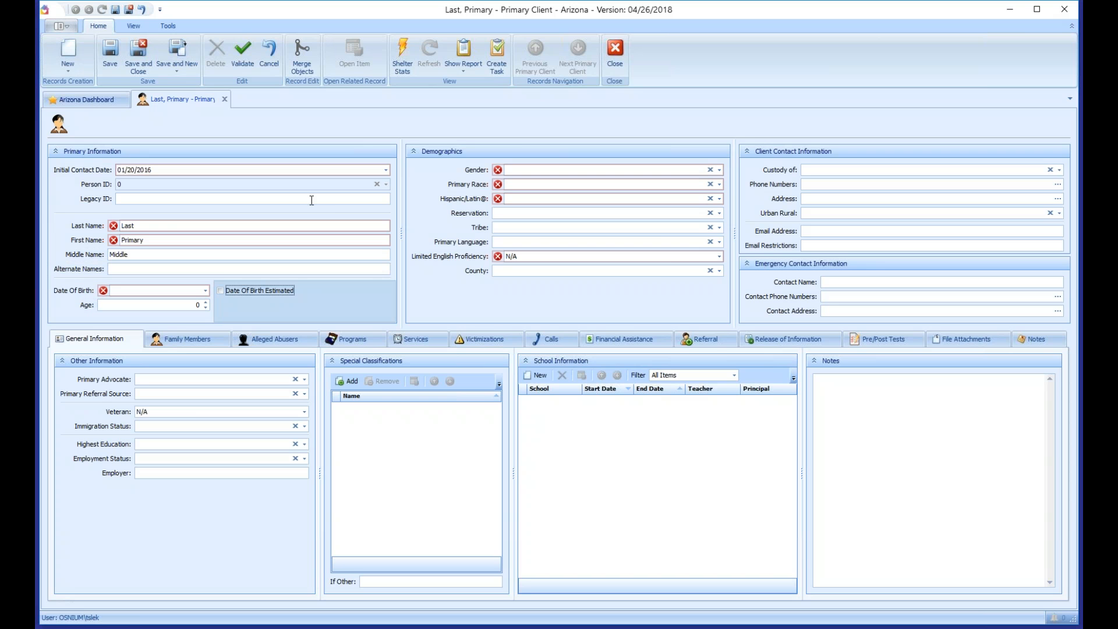
{"action": "key", "text": "Tab"}
{"action": "key", "text": "Tab"}
{"action": "key", "text": "Tab"}
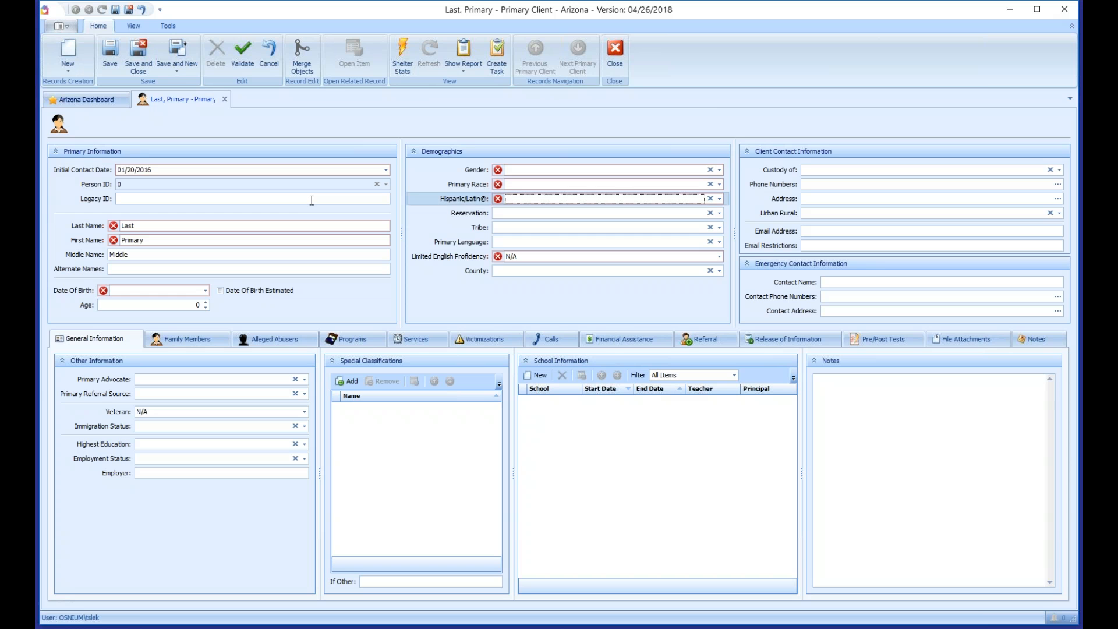
{"action": "key", "text": "Tab"}
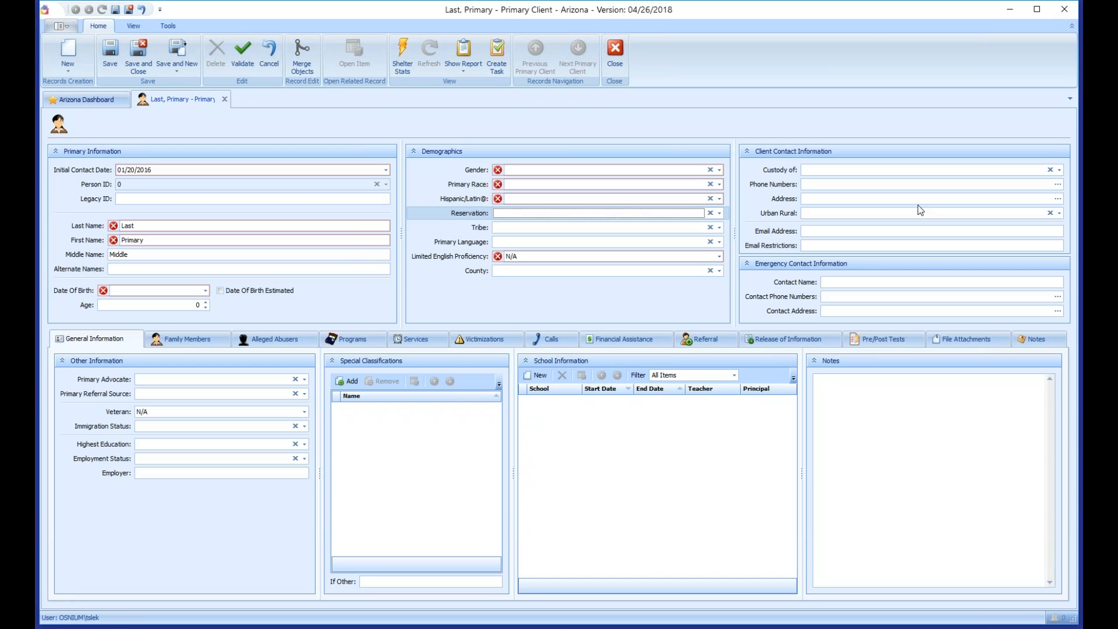
{"action": "key", "text": "Tab"}
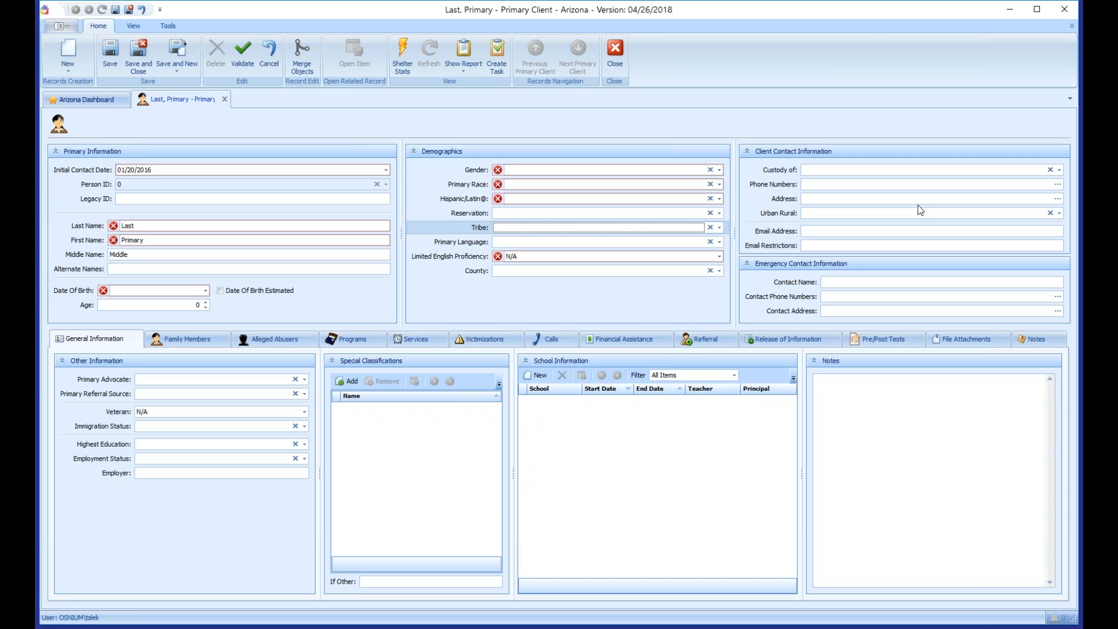
{"action": "key", "text": "Tab"}
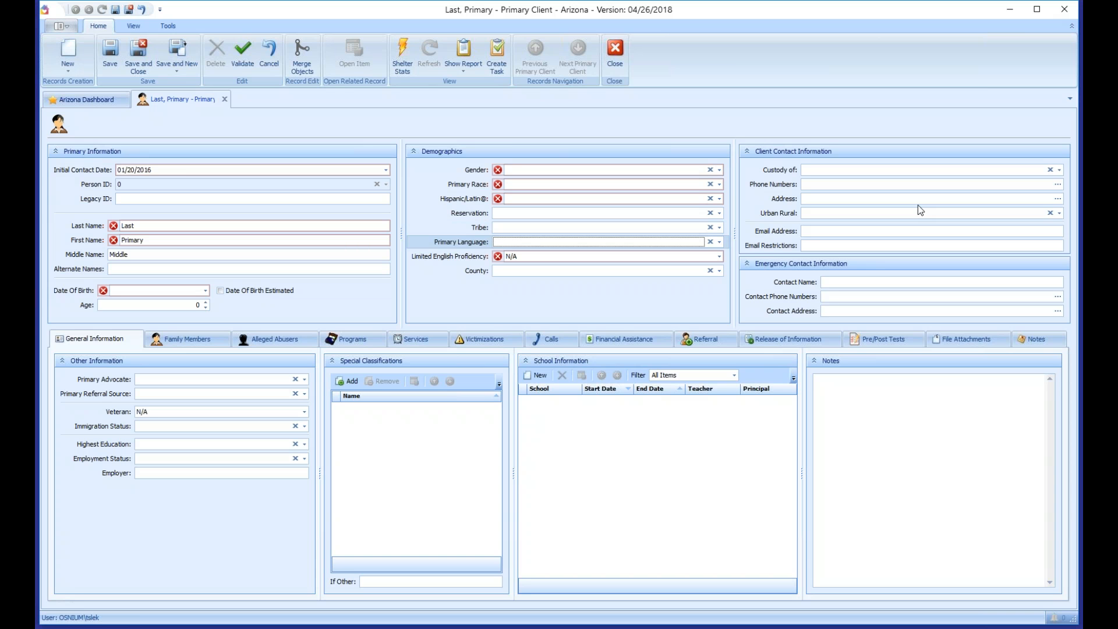
{"action": "key", "text": "shift+Tab"}
{"action": "key", "text": "shift+Tab"}
{"action": "key", "text": "shift+Tab"}
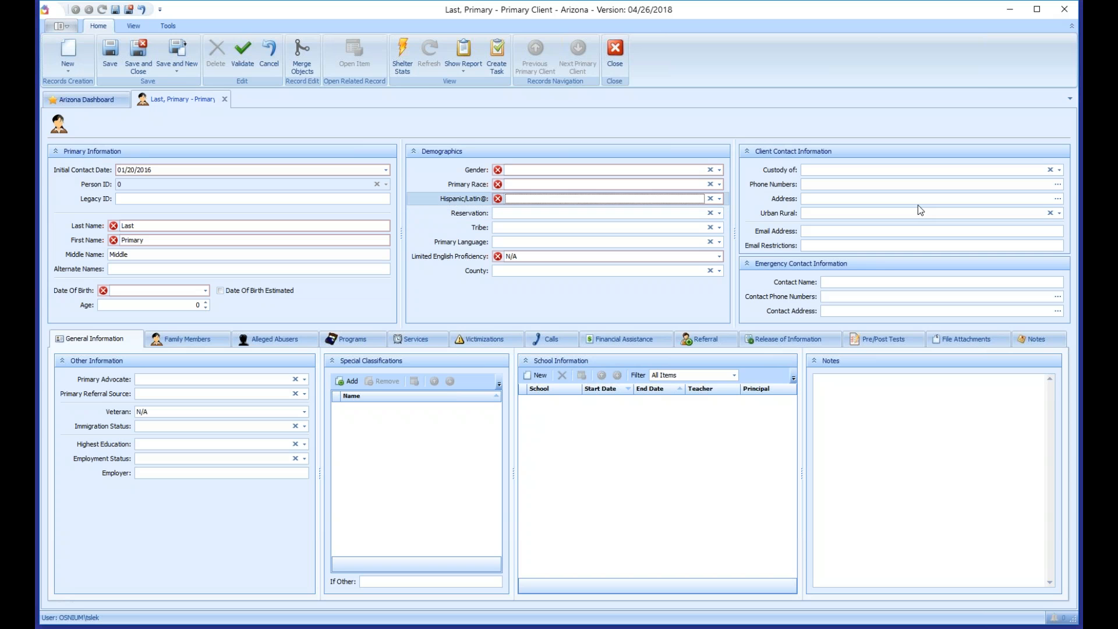
{"action": "key", "text": "shift+Tab"}
{"action": "key", "text": "shift+Tab"}
{"action": "key", "text": "shift+Tab"}
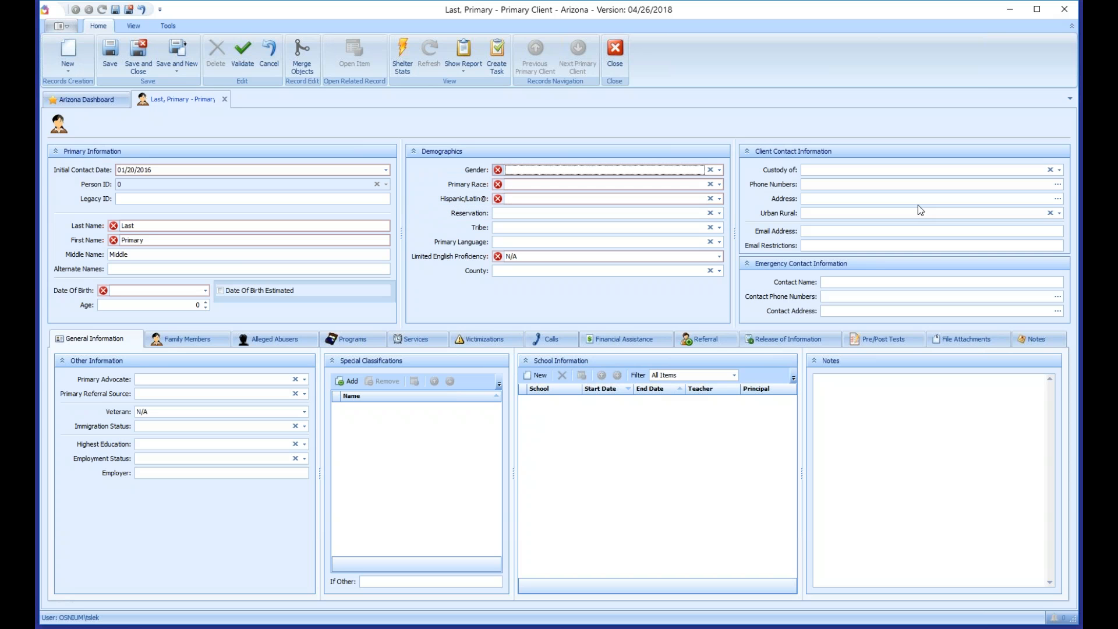
{"action": "key", "text": "shift+Tab"}
{"action": "key", "text": "shift+Tab"}
{"action": "key", "text": "shift+Tab"}
{"action": "key", "text": "shift+Tab"}
{"action": "key", "text": "shift+Tab"}
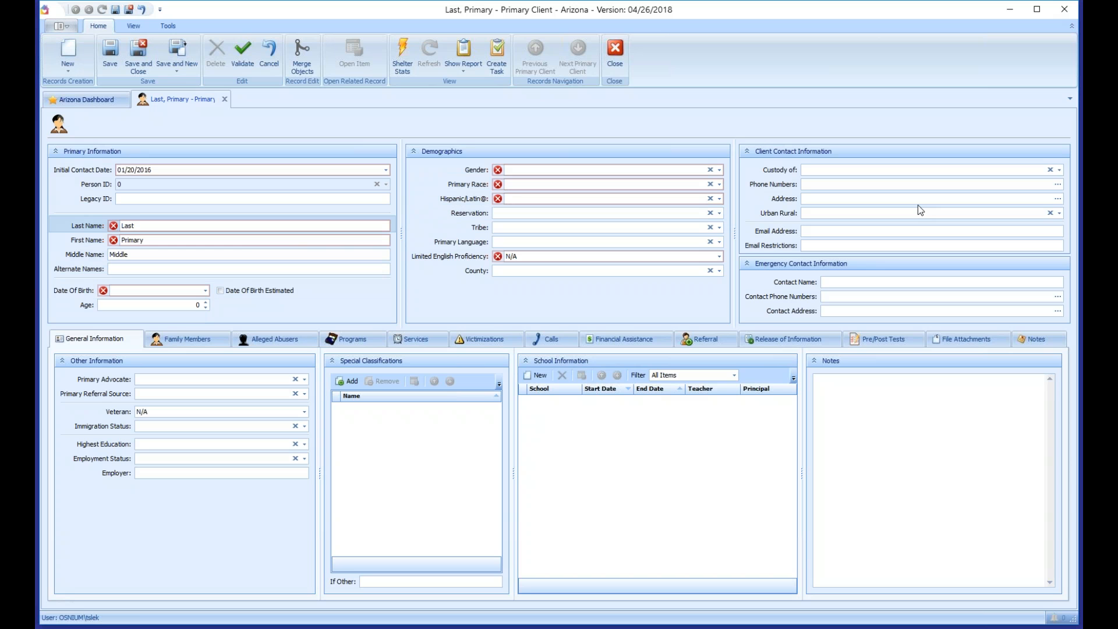
{"action": "key", "text": "Tab"}
{"action": "key", "text": "Tab"}
{"action": "key", "text": "Tab"}
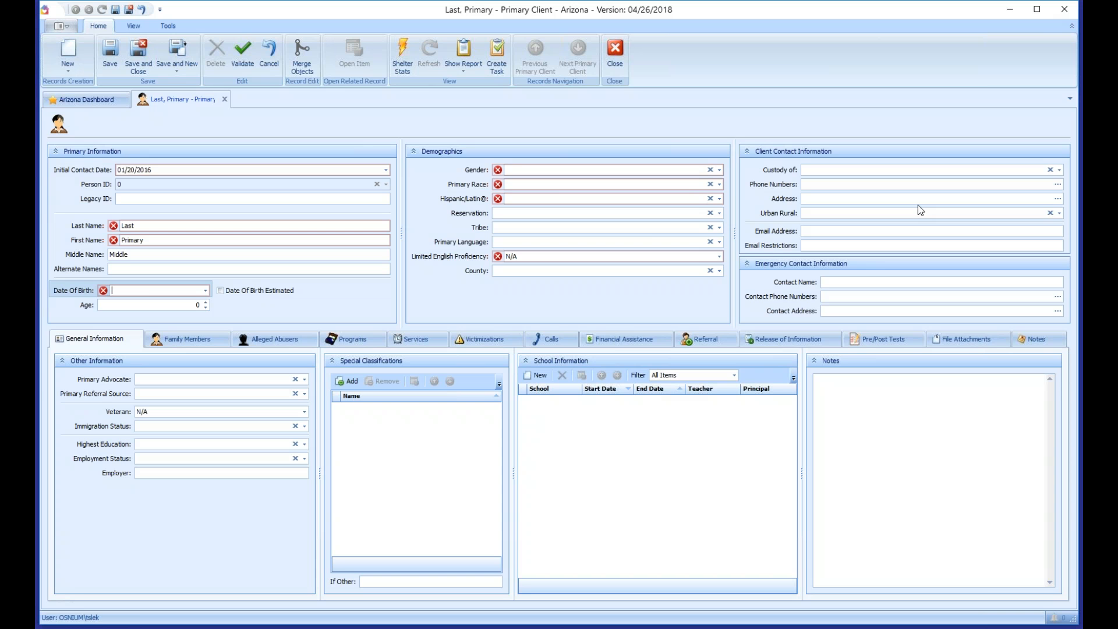
Step: Enter age 36, then clear the estimated birth date and age and untick Estimated
{"action": "left_click", "coordinate": [198, 308]}
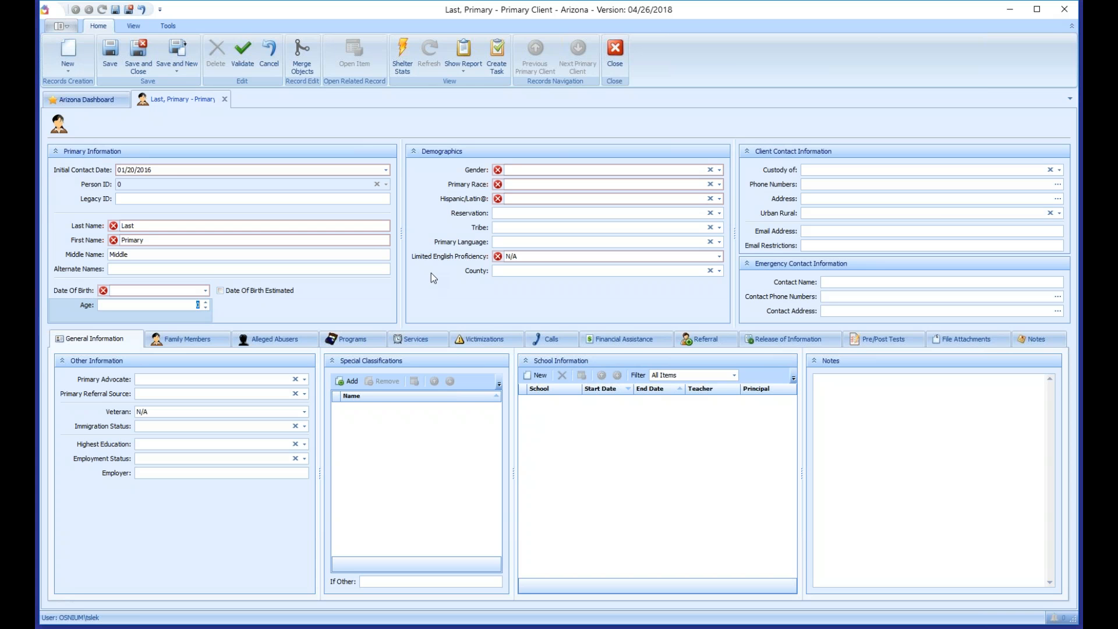
{"action": "type", "text": "36"}
{"action": "key", "text": "Tab"}
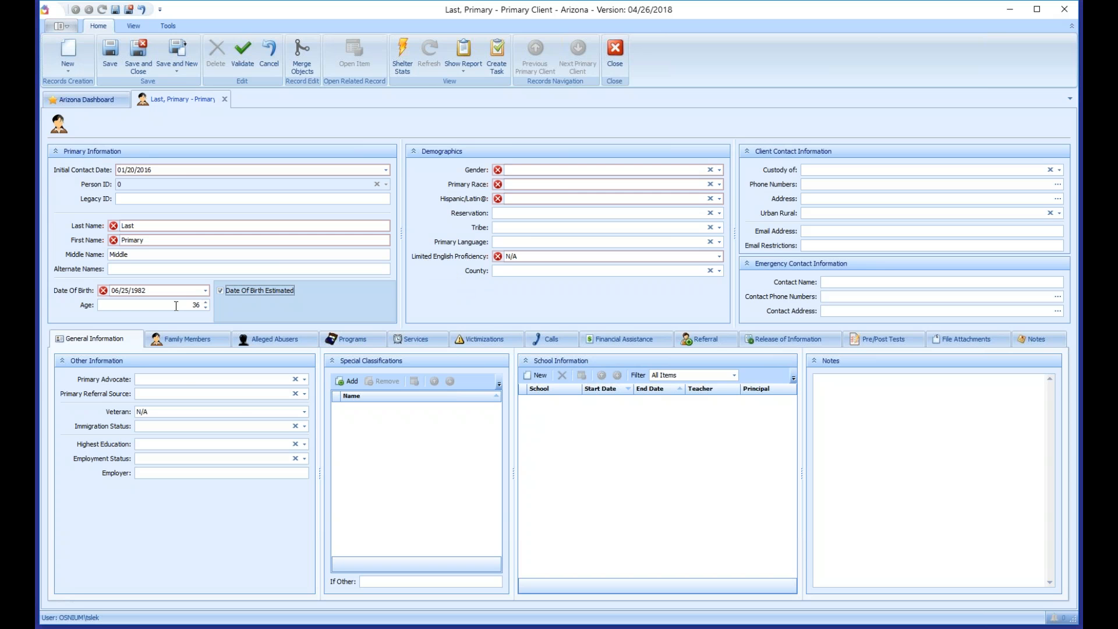
{"action": "left_click", "coordinate": [203, 304]}
{"action": "left_click", "coordinate": [206, 293]}
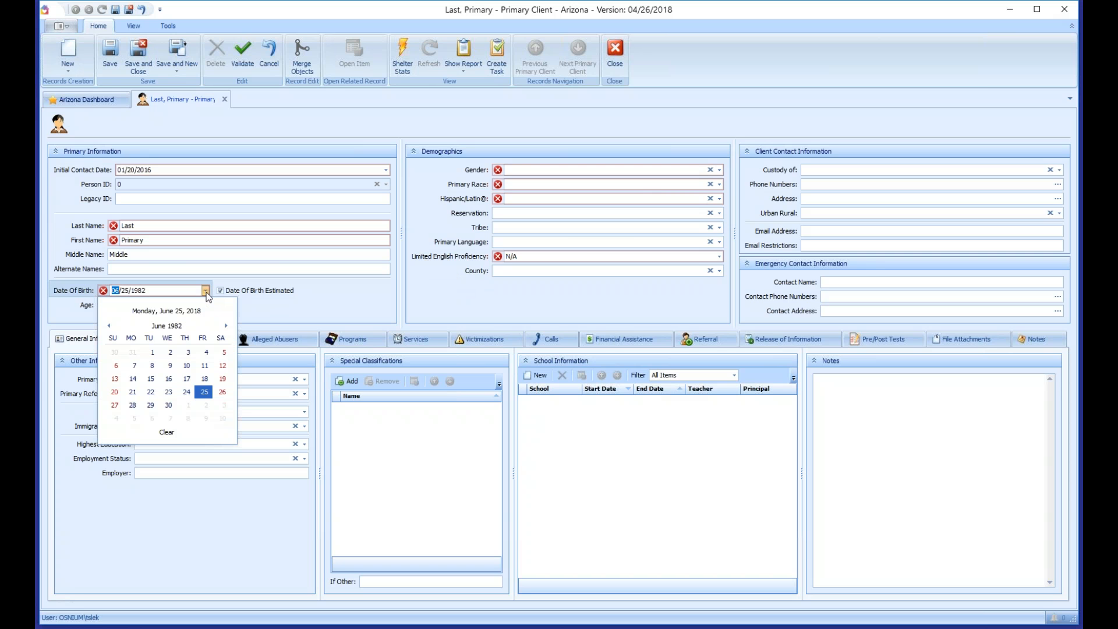
{"action": "left_click", "coordinate": [170, 432]}
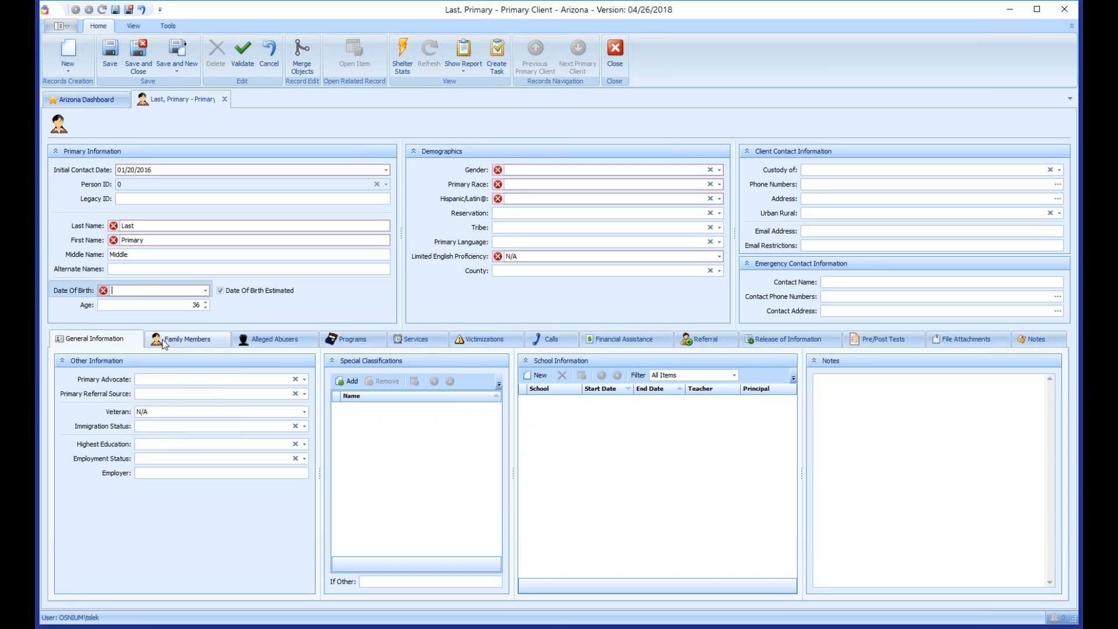
{"action": "left_click", "coordinate": [163, 304]}
{"action": "left_click", "coordinate": [235, 289]}
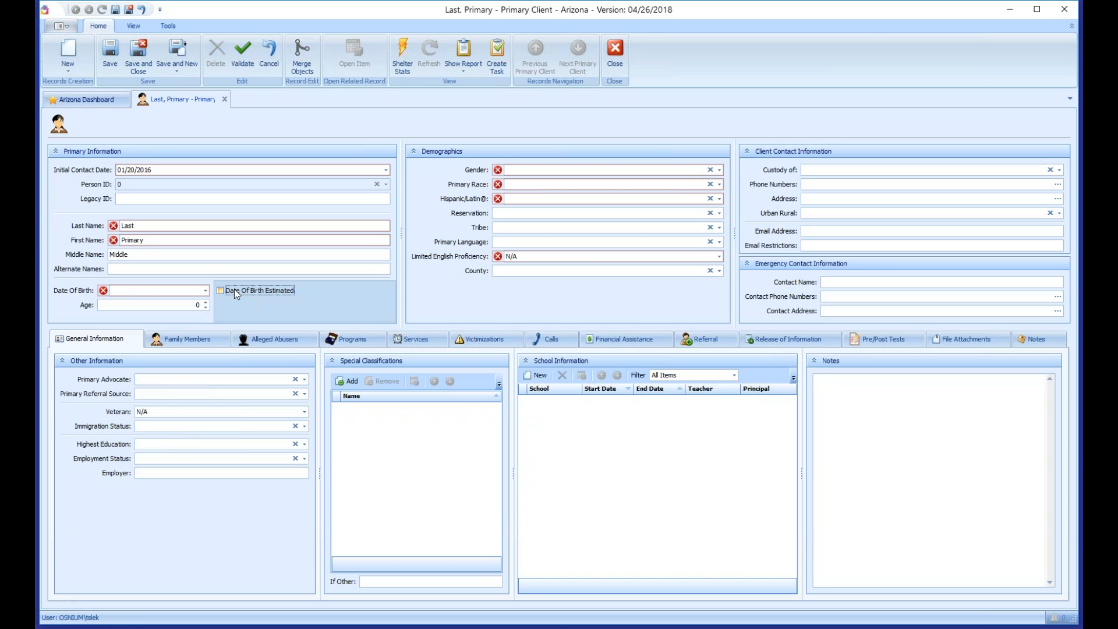
Step: Type the exact date of birth 09/01/1984 so Age calculates as 33
{"action": "left_click", "coordinate": [128, 289]}
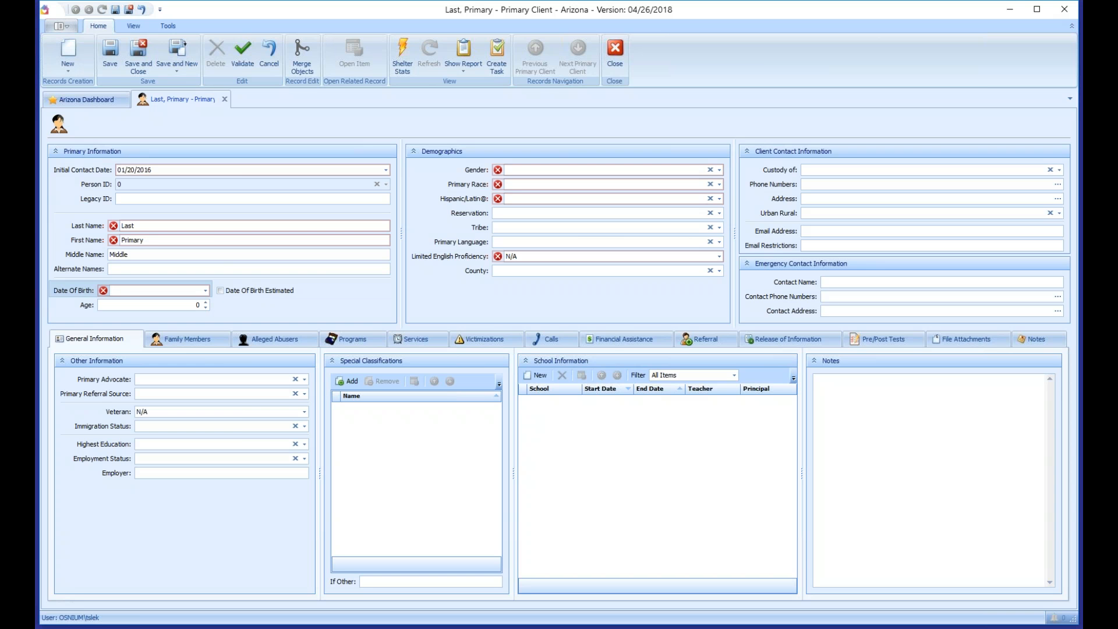
{"action": "type", "text": "09/01/1984"}
{"action": "key", "text": "Tab"}
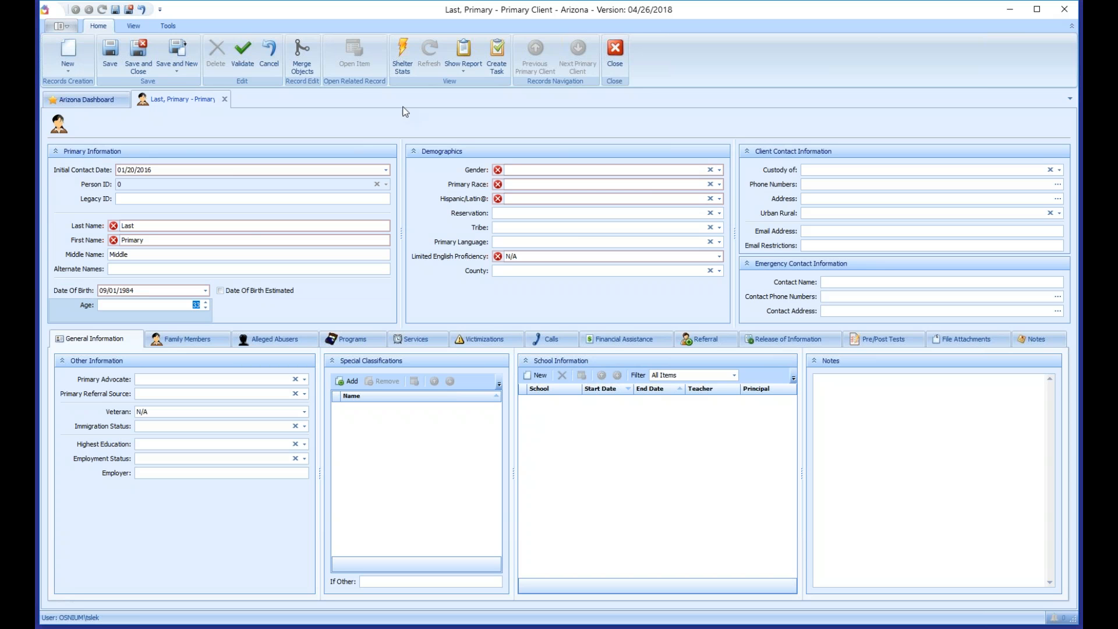
{"action": "left_click", "coordinate": [179, 304]}
{"action": "key", "text": "shift+Tab"}
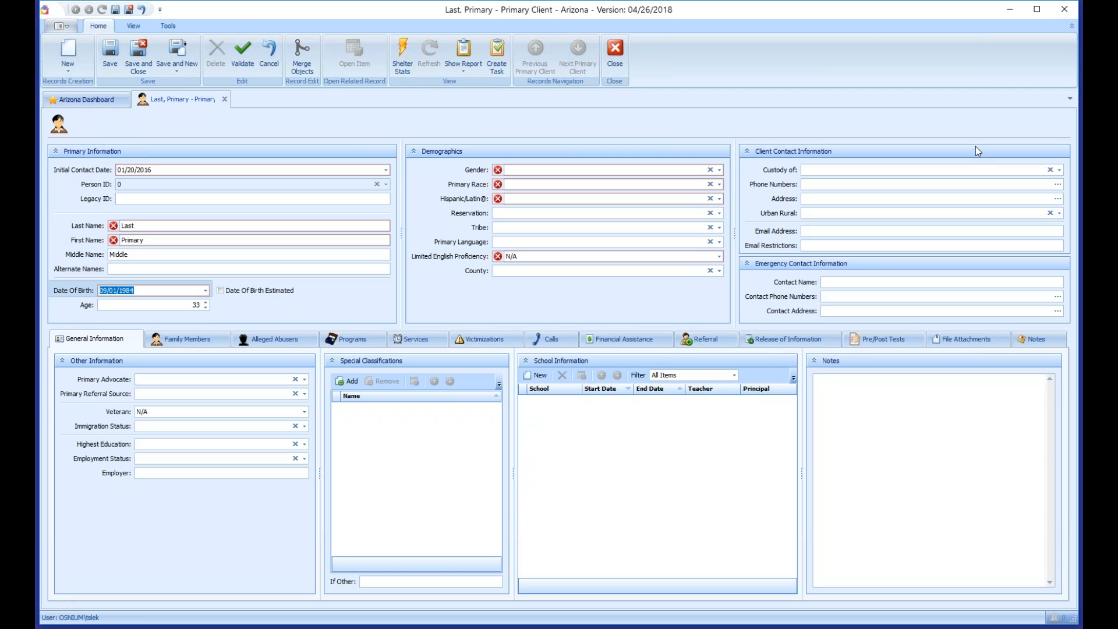
{"action": "key", "text": "Tab"}
{"action": "key", "text": "Tab"}
{"action": "key", "text": "Tab"}
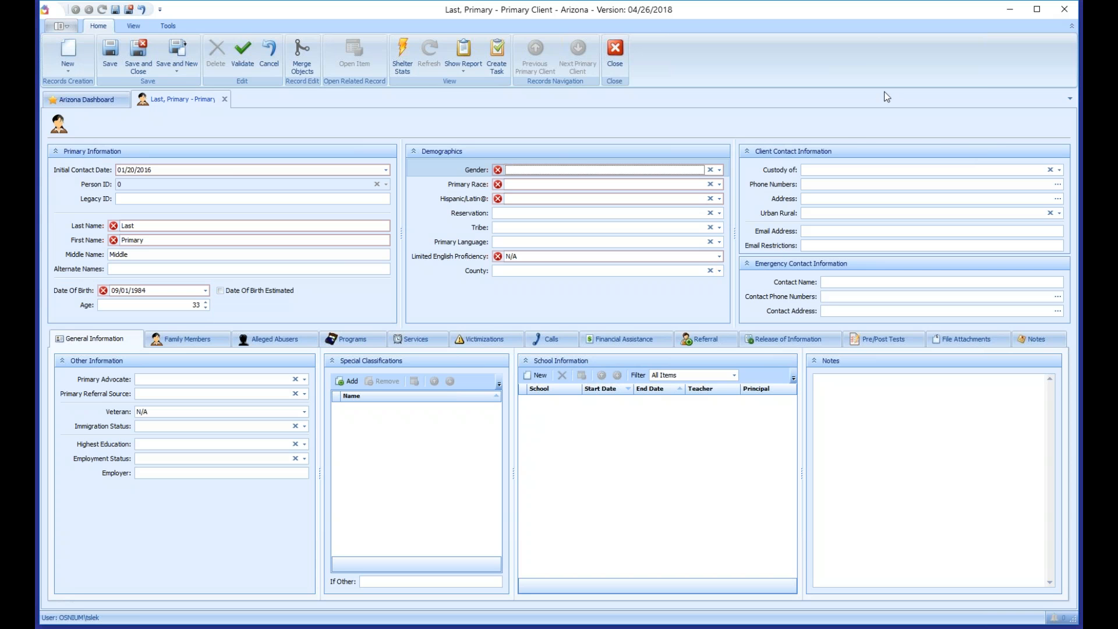
Step: Choose Female for Gender, clear it, then reselect Female with the keyboard
{"action": "left_click", "coordinate": [720, 170]}
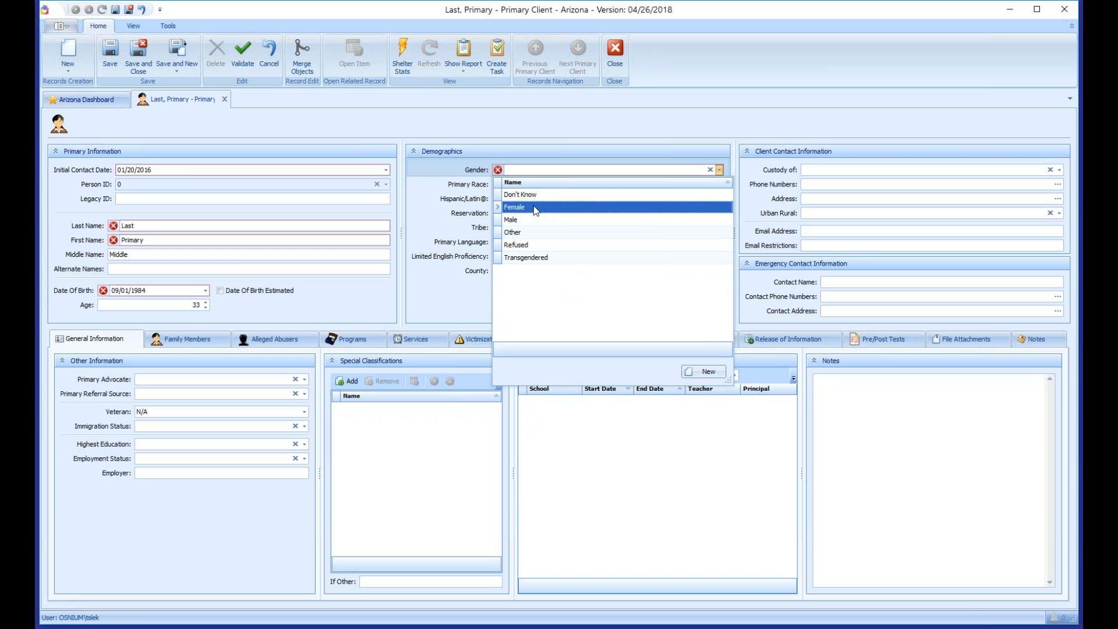
{"action": "left_click", "coordinate": [553, 208]}
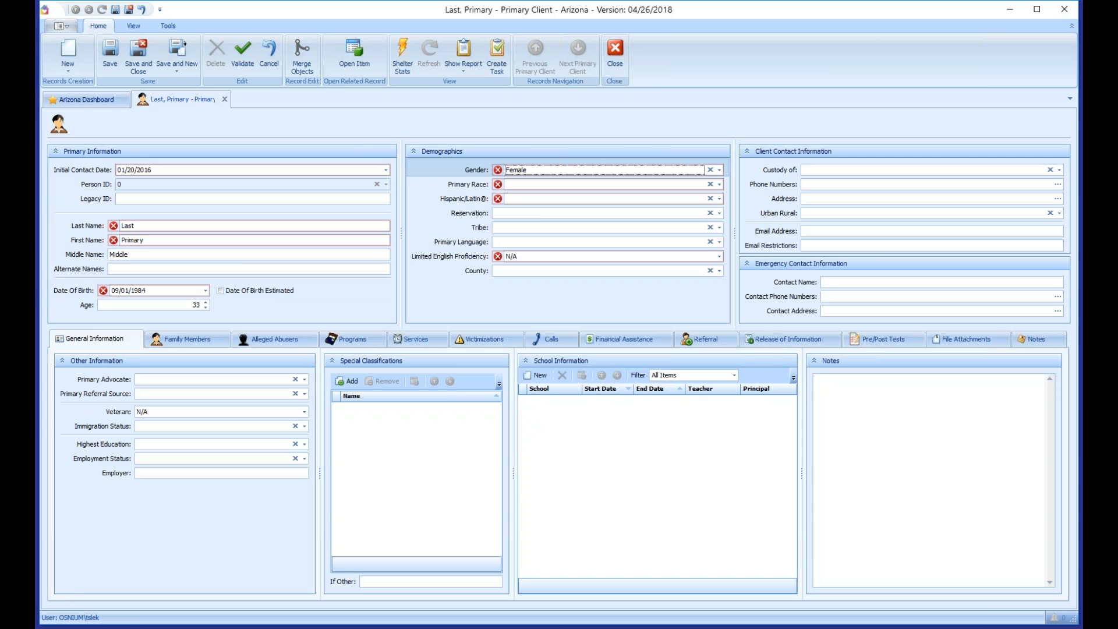
{"action": "left_click", "coordinate": [711, 170]}
{"action": "key", "text": "f"}
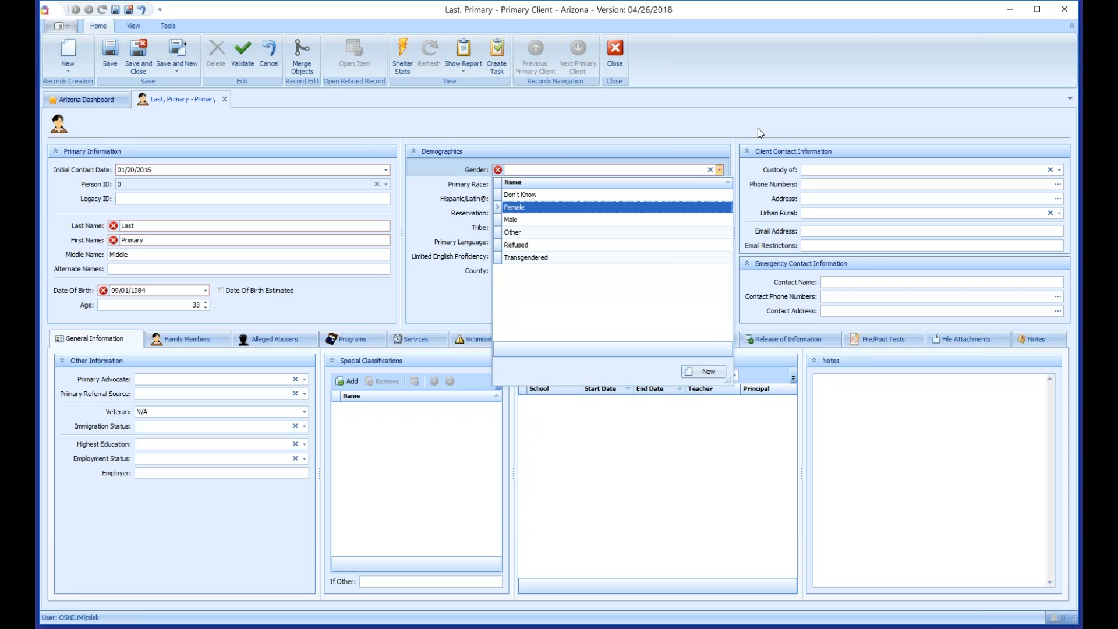
{"action": "key", "text": "Up"}
{"action": "key", "text": "Down"}
{"action": "key", "text": "Down"}
{"action": "key", "text": "Down"}
{"action": "key", "text": "Down"}
{"action": "key", "text": "Down"}
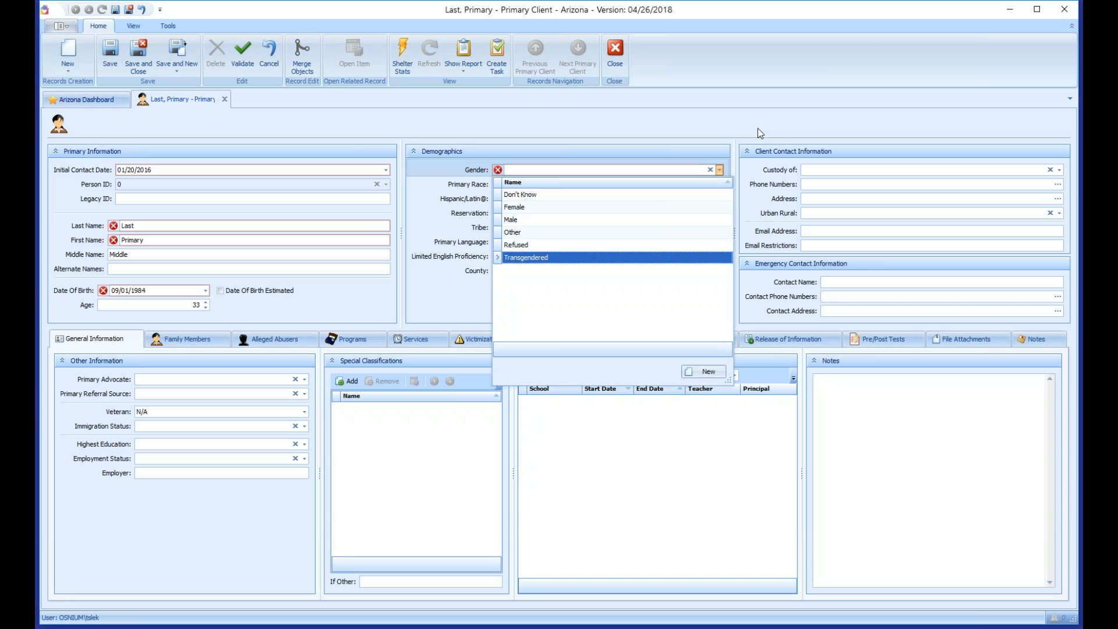
{"action": "key", "text": "Up"}
{"action": "key", "text": "Up"}
{"action": "key", "text": "Up"}
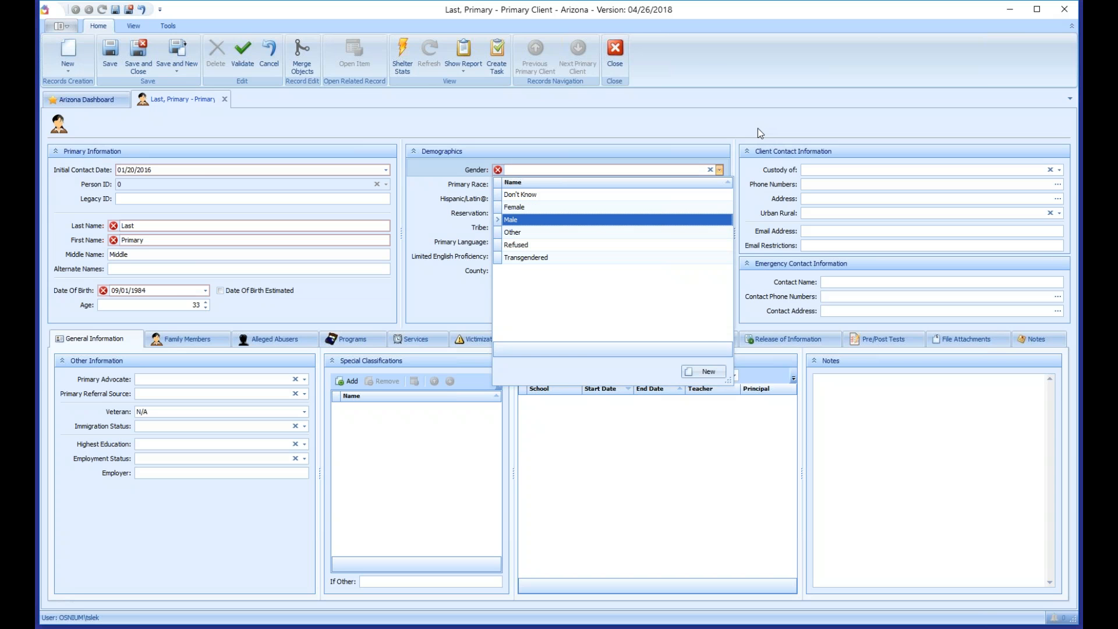
{"action": "key", "text": "Up"}
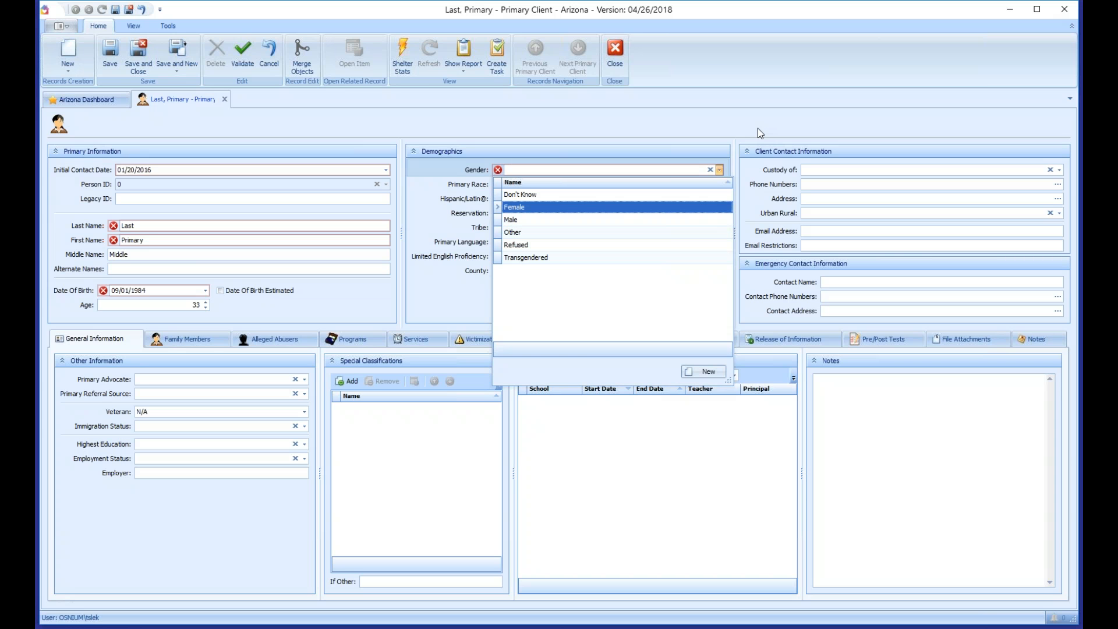
{"action": "key", "text": "Return"}
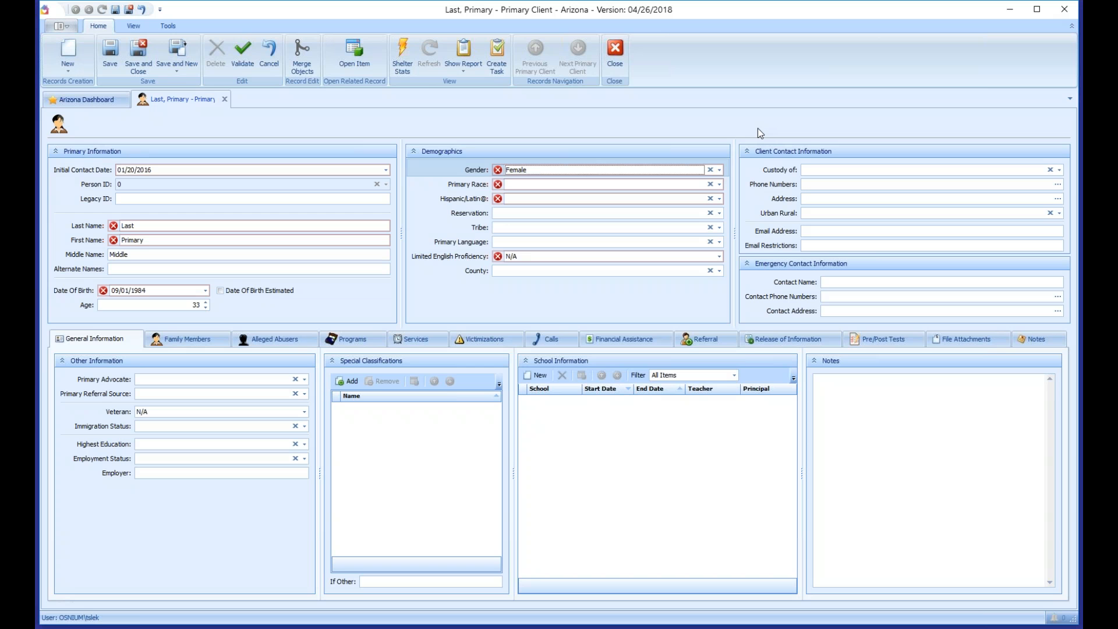
{"action": "key", "text": "Tab"}
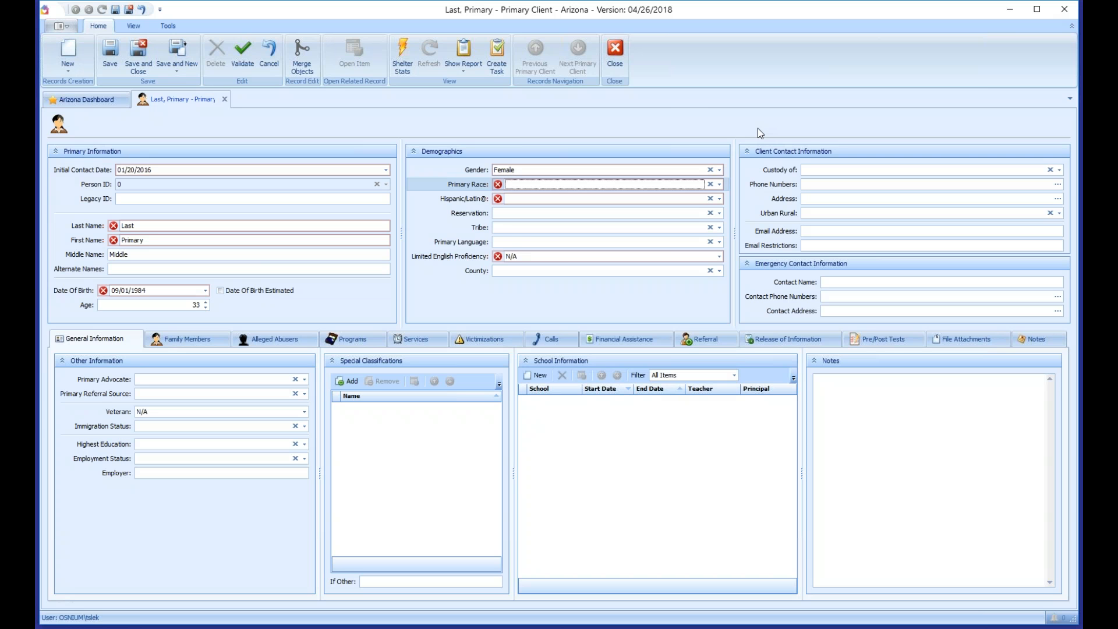
Step: Set Primary Race to Other Multi-Racial
{"action": "key", "text": "alt+Down"}
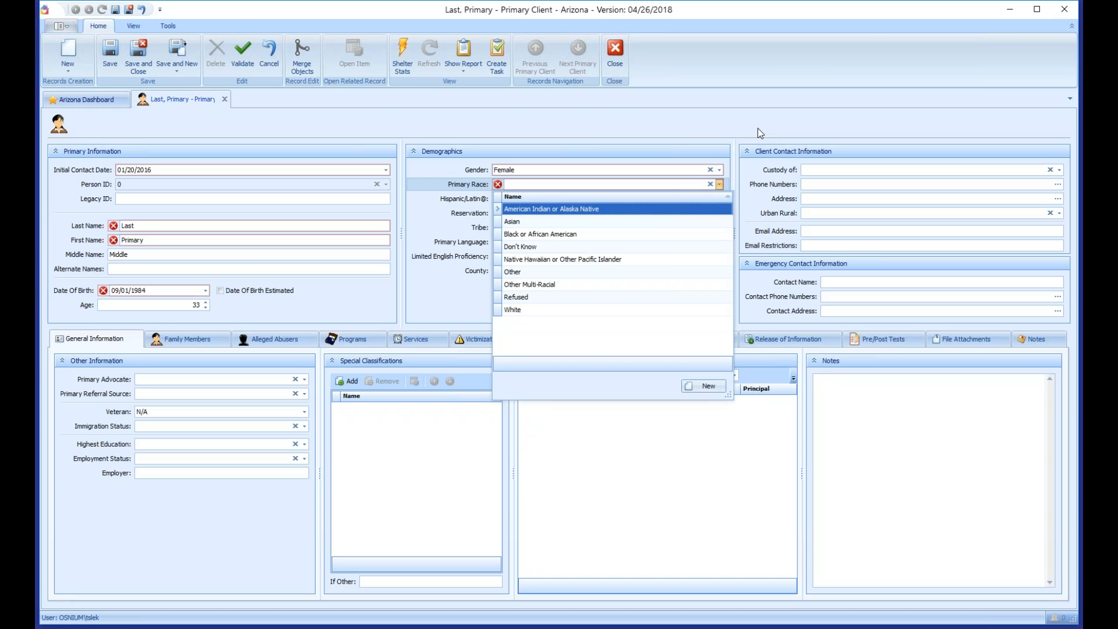
{"action": "key", "text": "Down"}
{"action": "key", "text": "Down"}
{"action": "key", "text": "Down"}
{"action": "key", "text": "Down"}
{"action": "key", "text": "Down"}
{"action": "key", "text": "Down"}
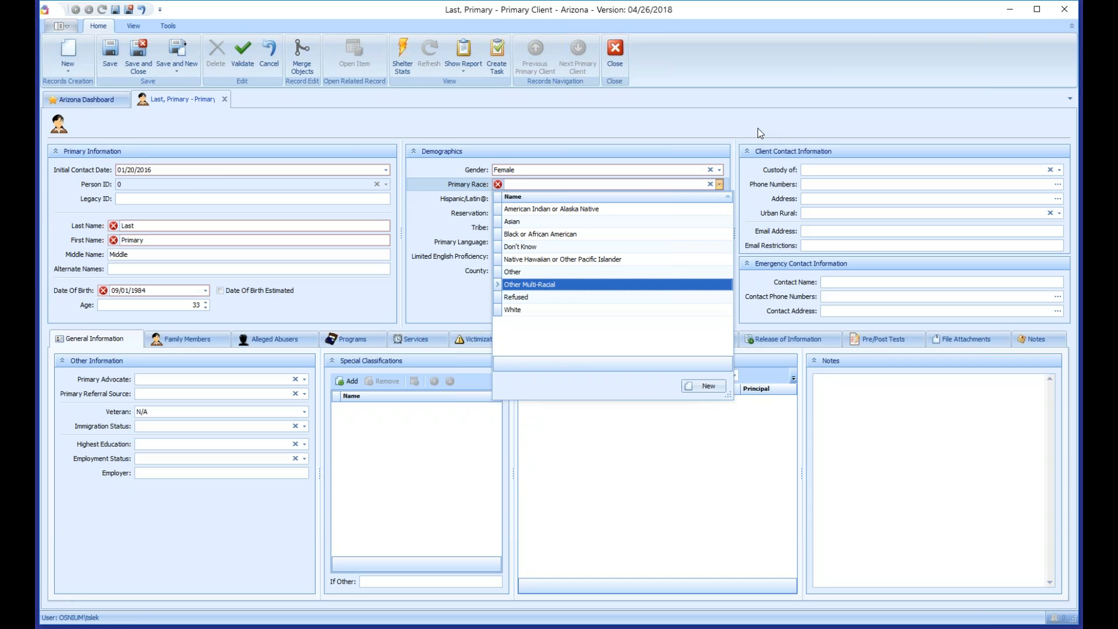
{"action": "key", "text": "Return"}
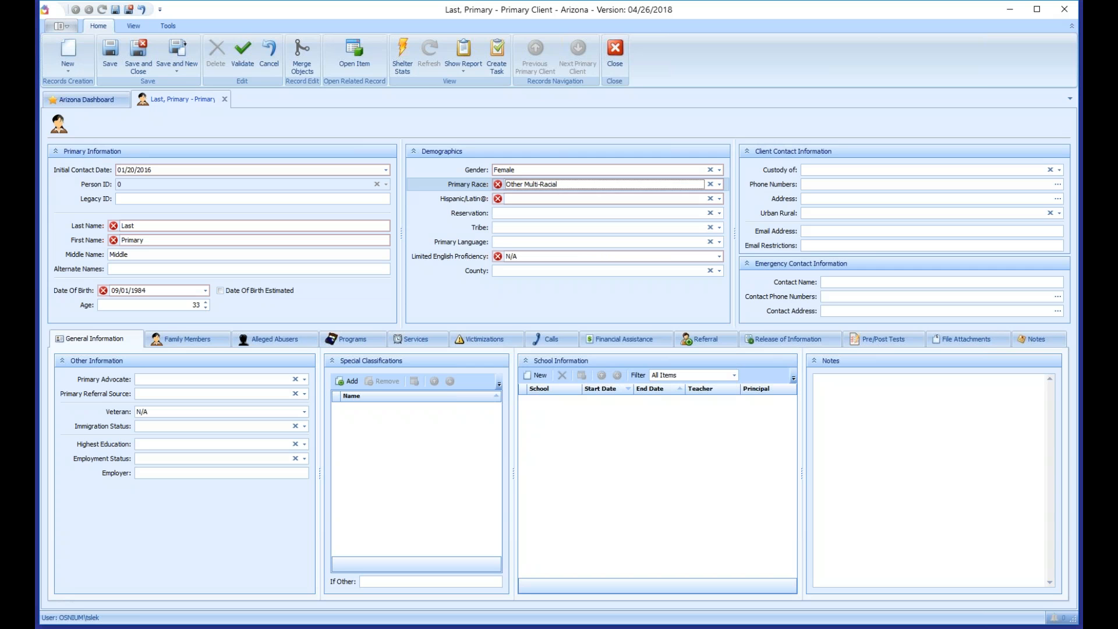
{"action": "key", "text": "Tab"}
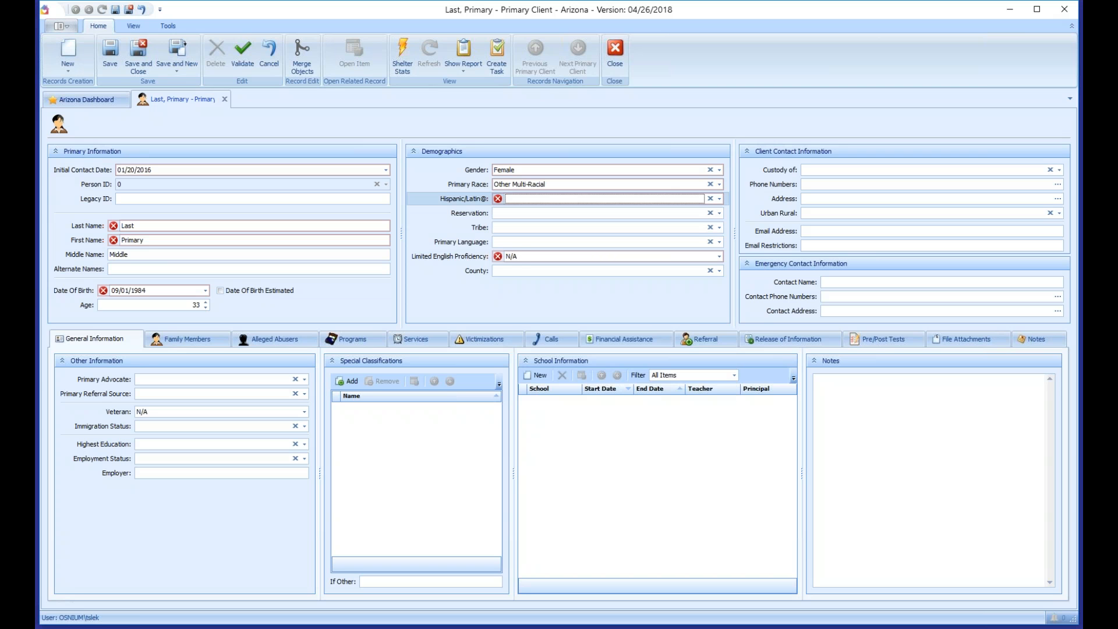
Step: Set Hispanic/Latin@ to Non-Hispanic/Non-Latino
{"action": "key", "text": "alt+Down"}
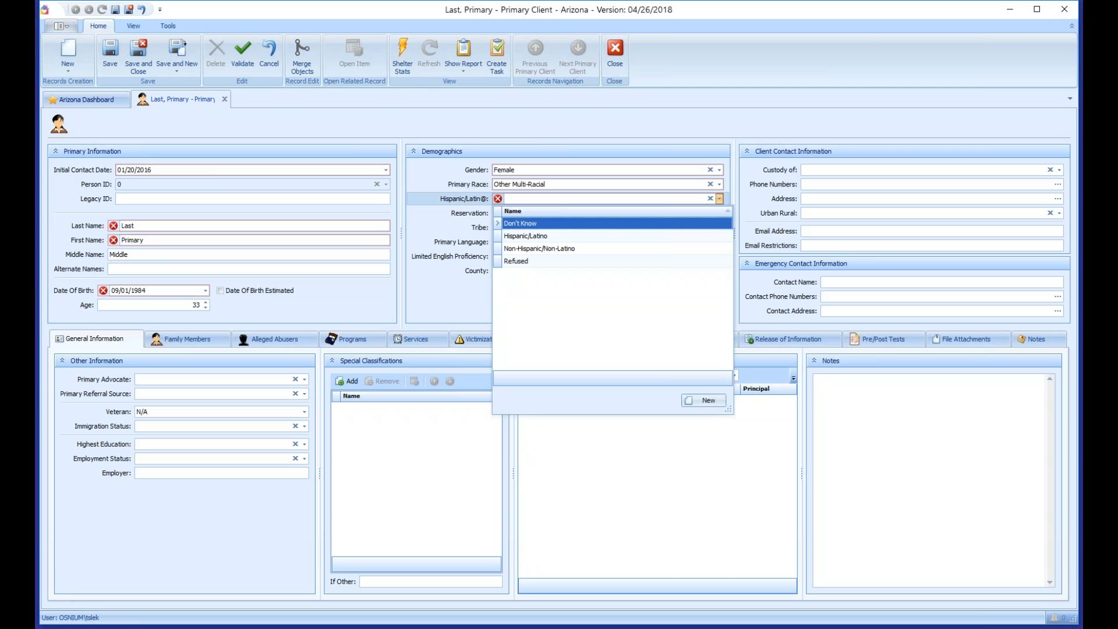
{"action": "key", "text": "Down"}
{"action": "key", "text": "Down"}
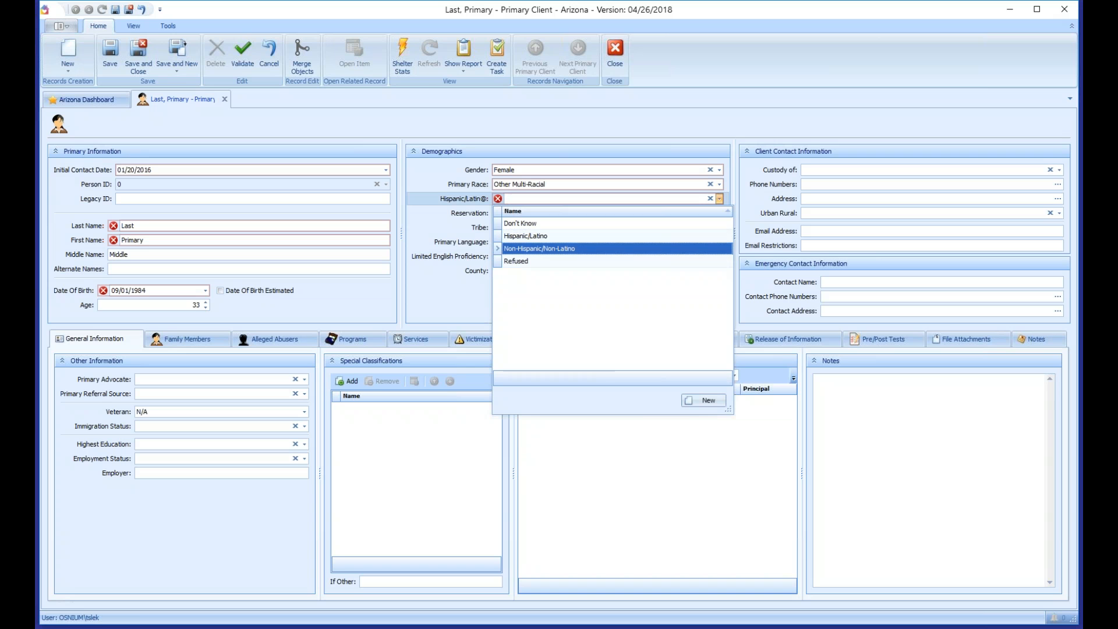
{"action": "key", "text": "Return"}
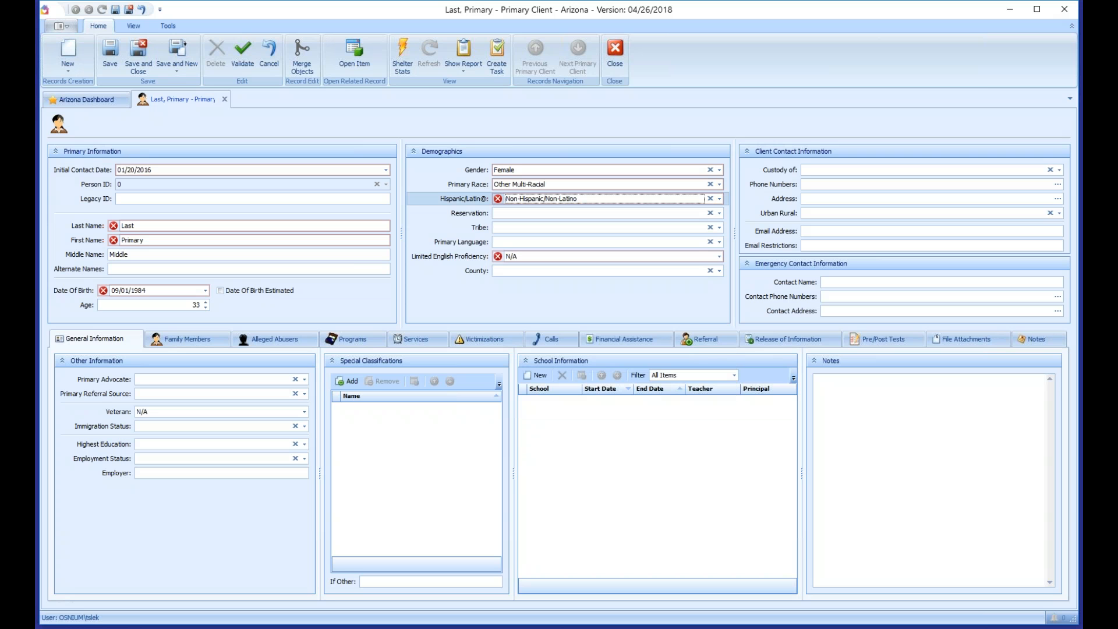
{"action": "key", "text": "Tab"}
{"action": "key", "text": "alt+Down"}
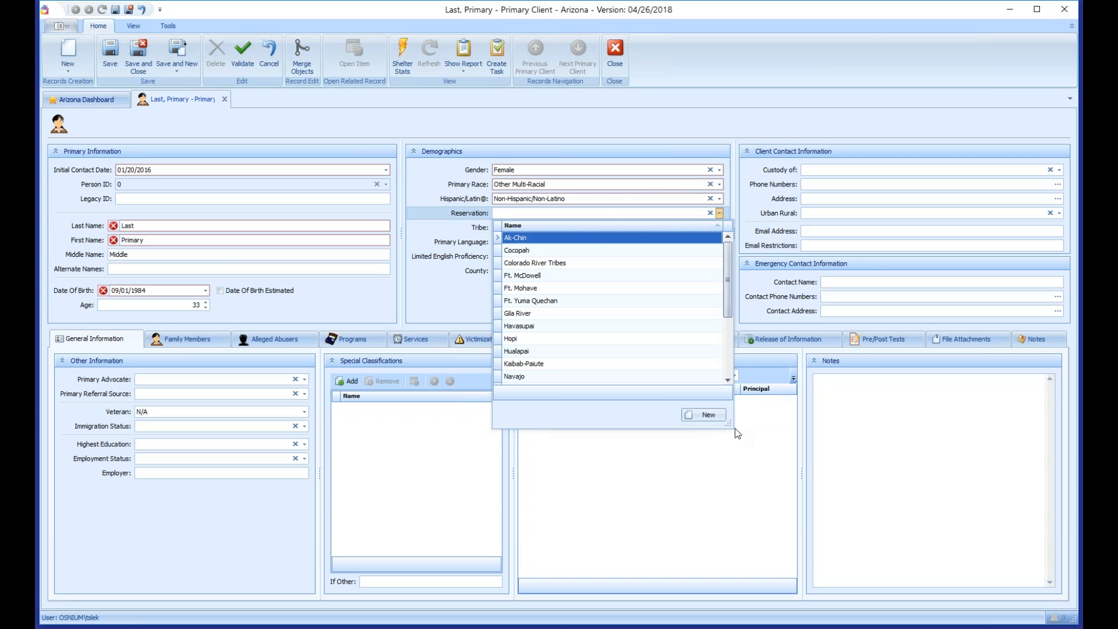
Step: Enlarge the Reservation dropdown list and turn on its Count summary footer
{"action": "left_click_drag", "start_coordinate": [731, 438], "coordinate": [734, 513]}
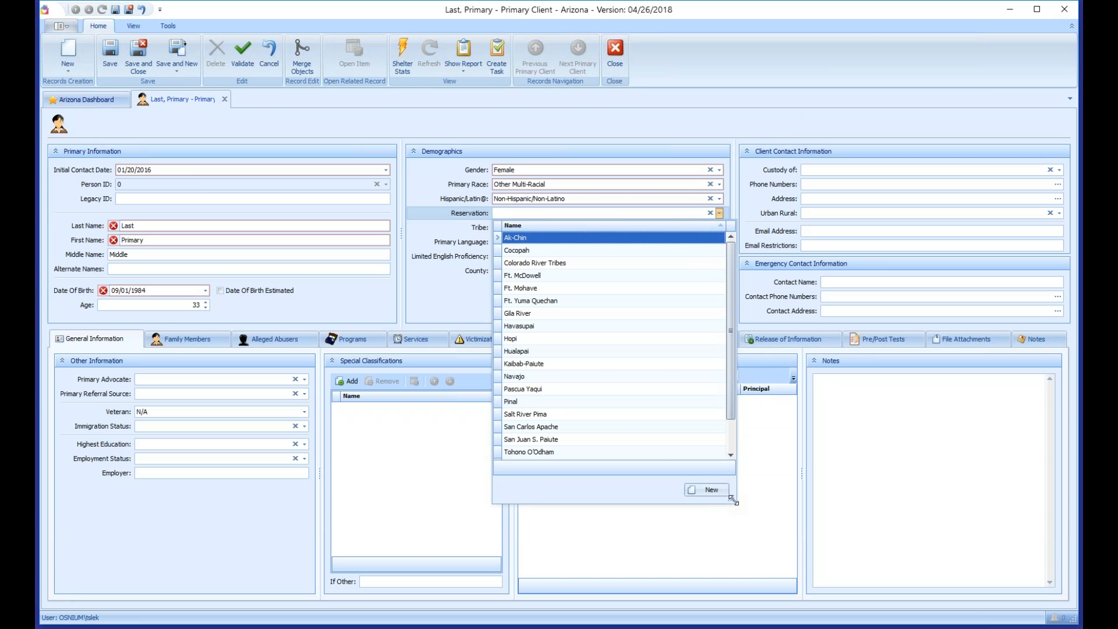
{"action": "left_click_drag", "start_coordinate": [732, 256], "coordinate": [732, 333]}
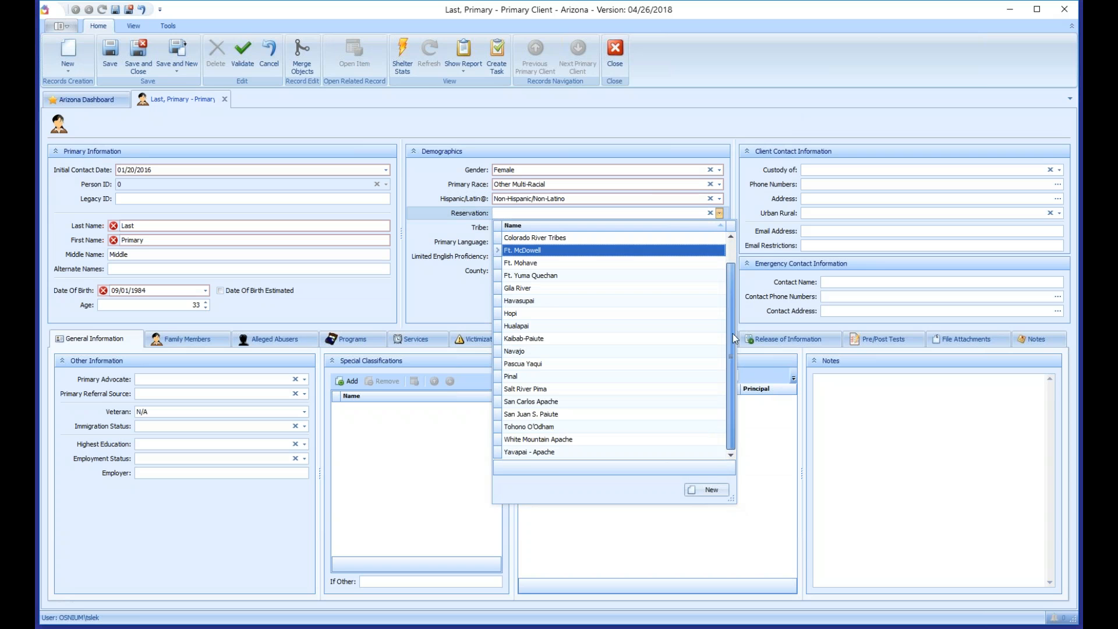
{"action": "left_click_drag", "start_coordinate": [722, 273], "coordinate": [721, 233]}
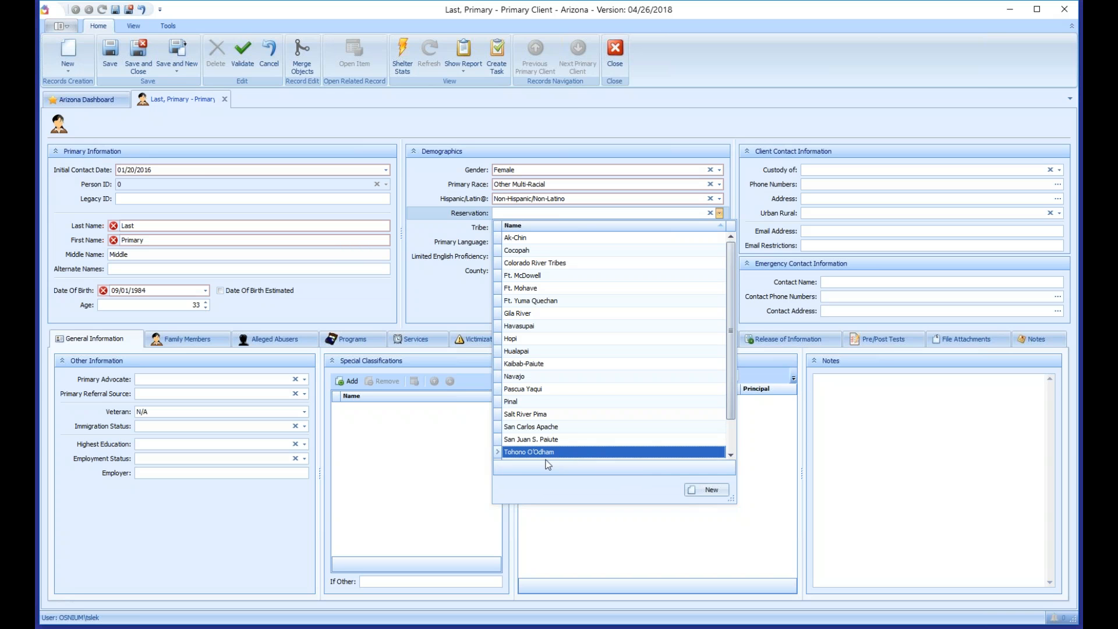
{"action": "right_click", "coordinate": [528, 473]}
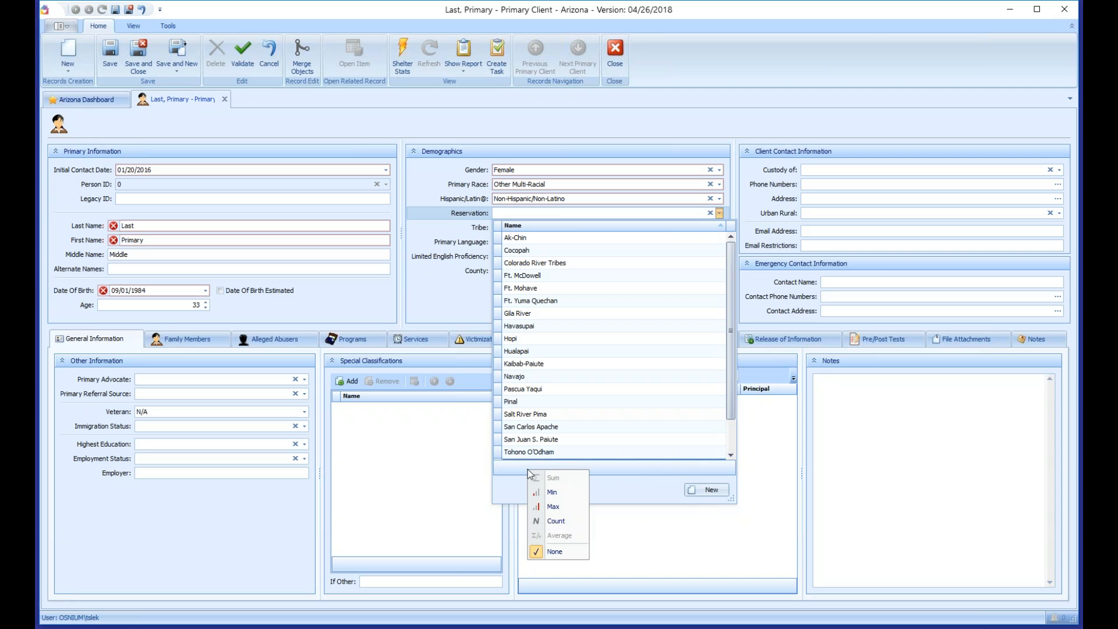
{"action": "left_click", "coordinate": [569, 522]}
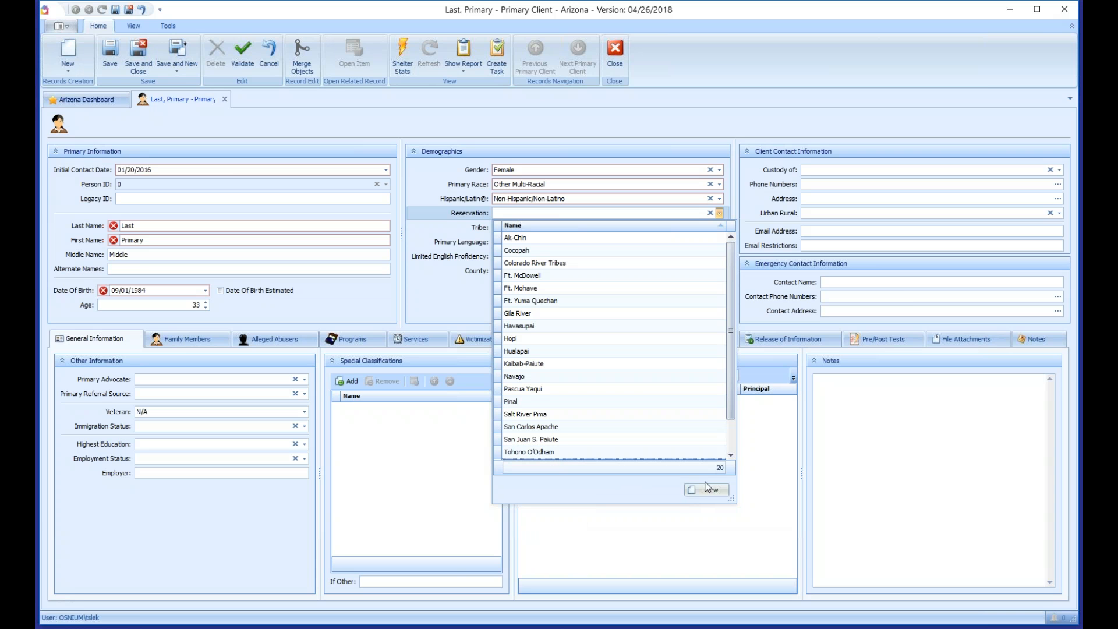
{"action": "scroll", "coordinate": [728, 400], "scroll_direction": "down", "scroll_amount": 1}
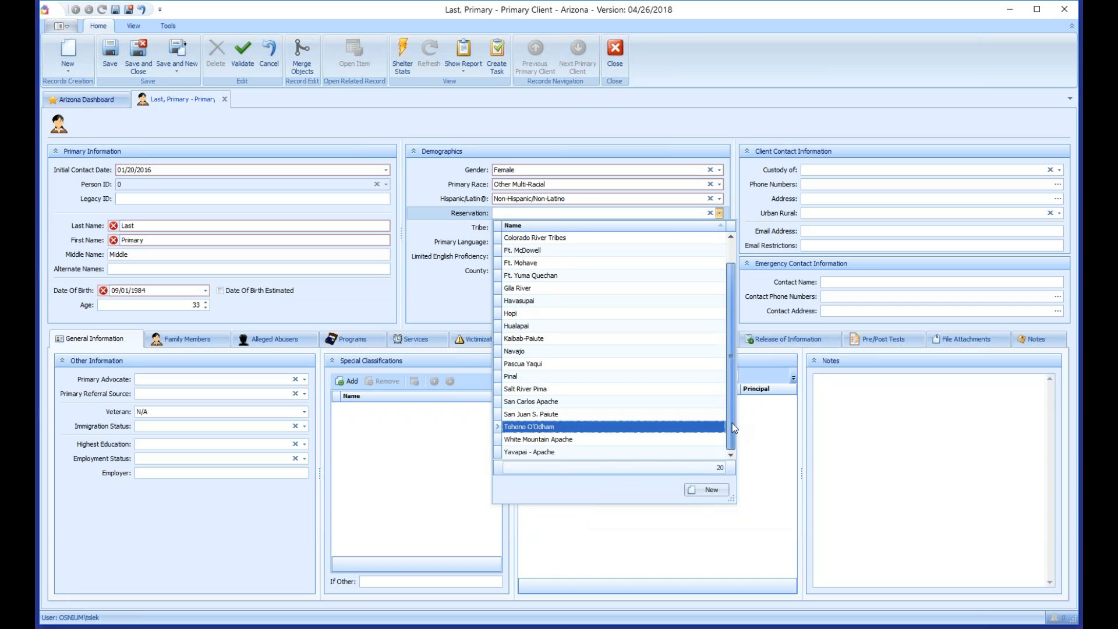
{"action": "scroll", "coordinate": [739, 310], "scroll_direction": "up", "scroll_amount": 1}
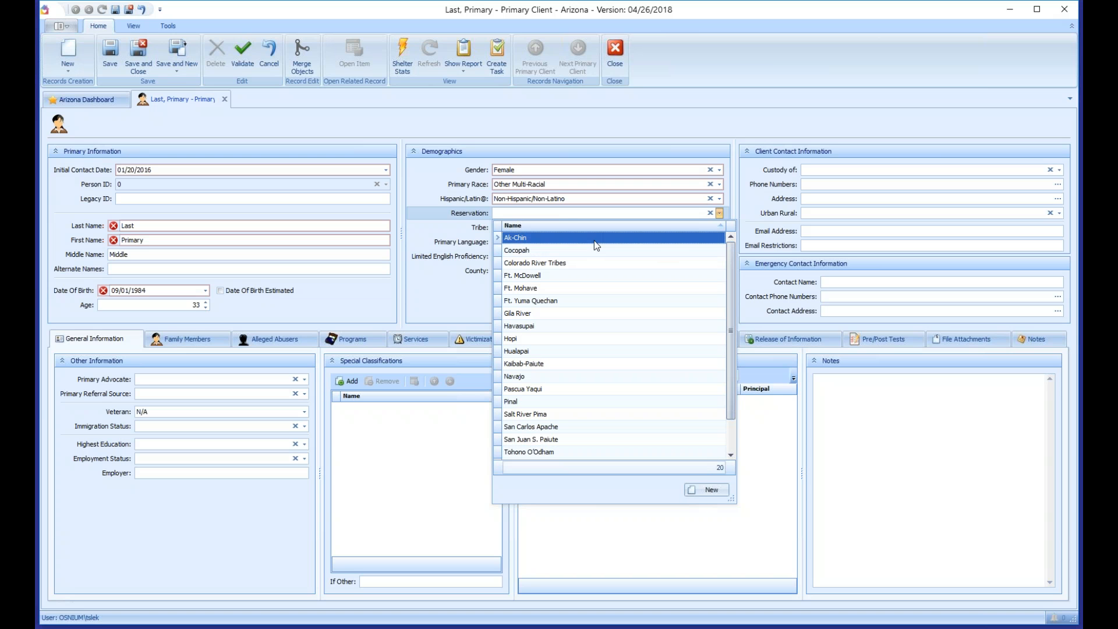
Step: Select Salt River Pima as the reservation by typing 'sa' in the list
{"action": "left_click", "coordinate": [432, 213]}
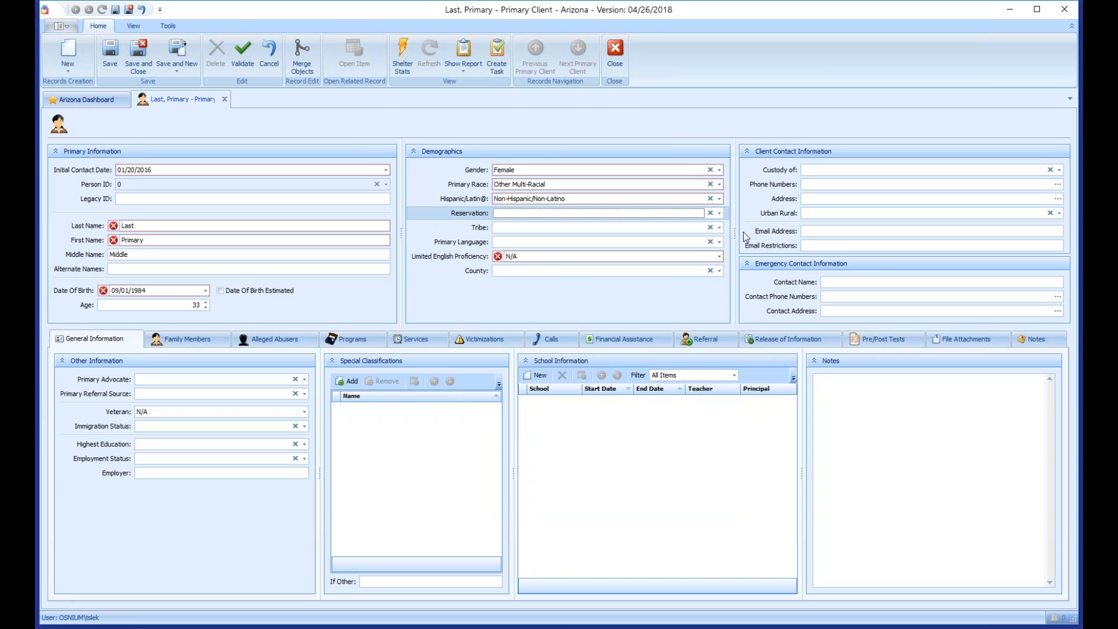
{"action": "left_click", "coordinate": [721, 213]}
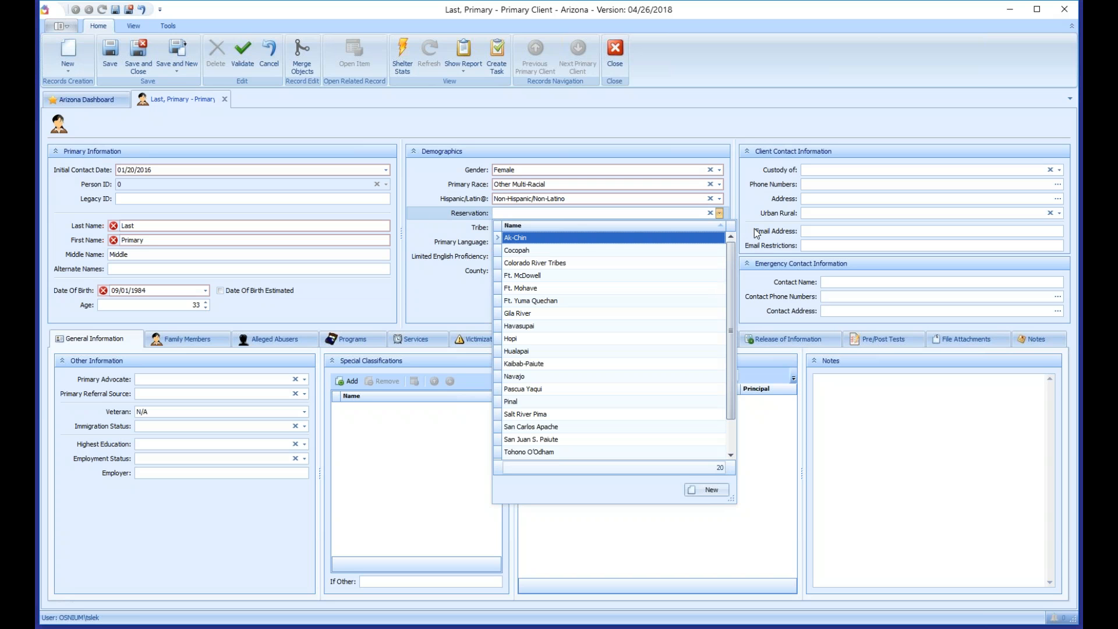
{"action": "key", "text": "Down"}
{"action": "key", "text": "Down"}
{"action": "key", "text": "Down"}
{"action": "key", "text": "Down"}
{"action": "key", "text": "Down"}
{"action": "key", "text": "Down"}
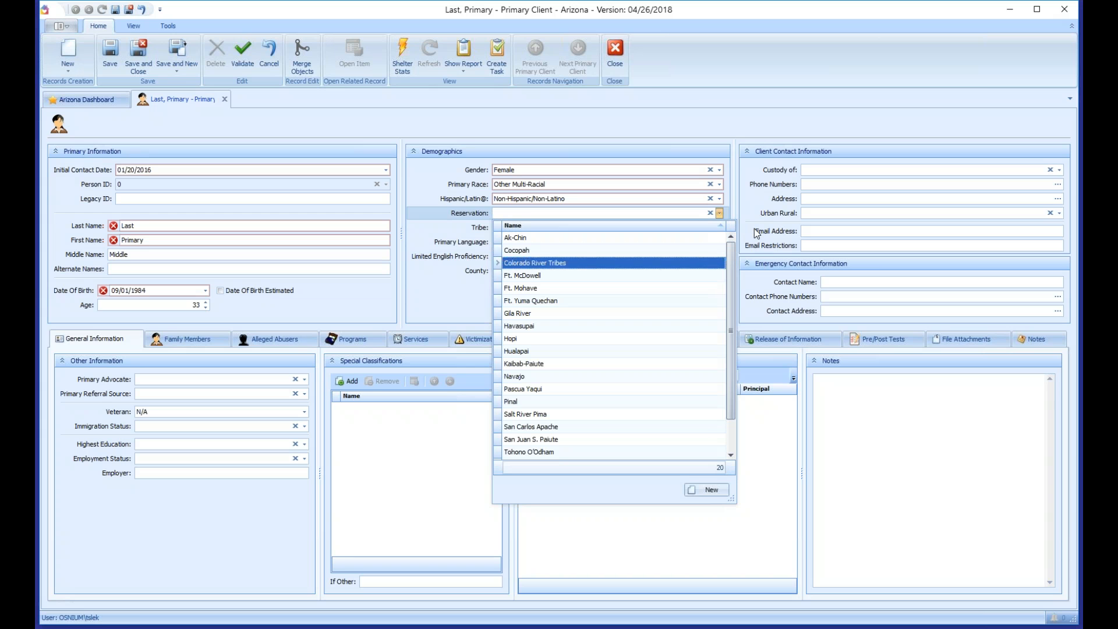
{"action": "key", "text": "Up"}
{"action": "key", "text": "Up"}
{"action": "key", "text": "Up"}
{"action": "key", "text": "Up"}
{"action": "key", "text": "Up"}
{"action": "key", "text": "Up"}
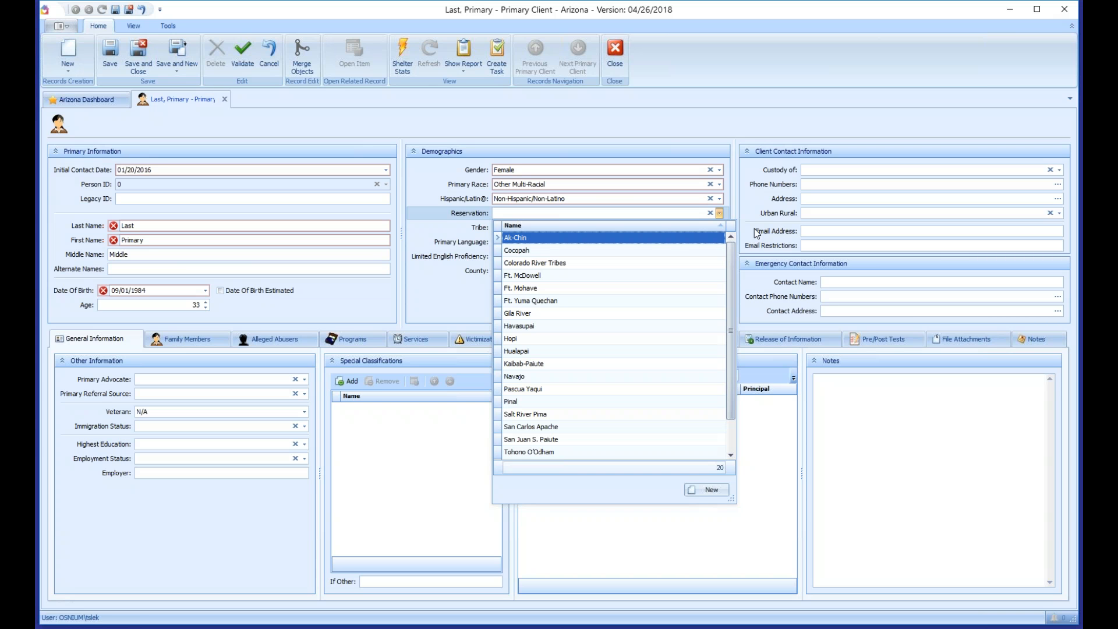
{"action": "type", "text": "sa"}
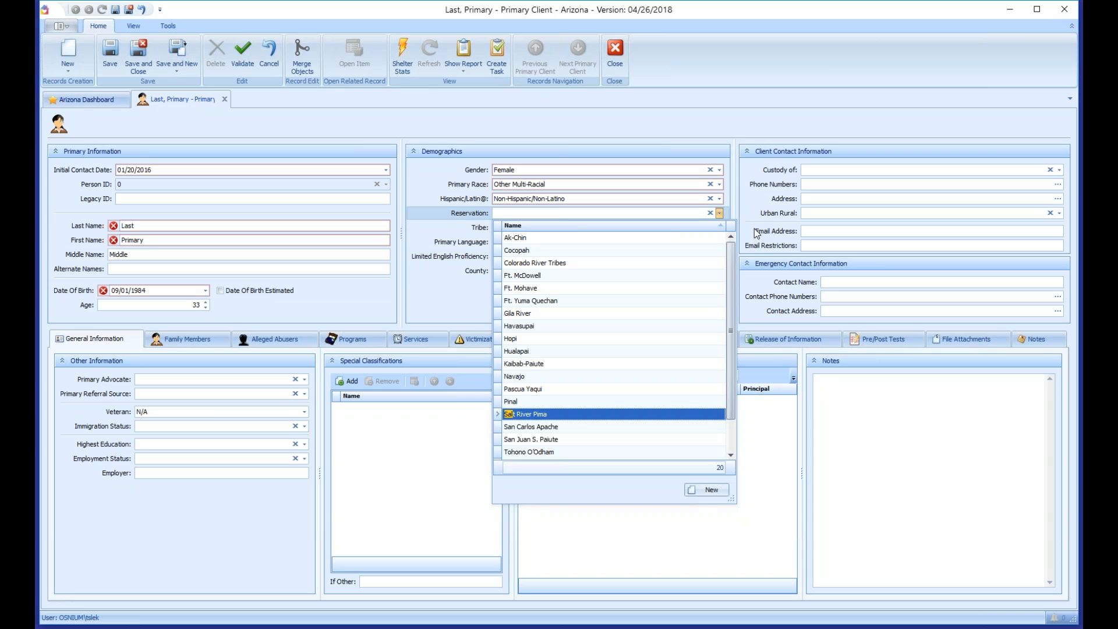
{"action": "key", "text": "Return"}
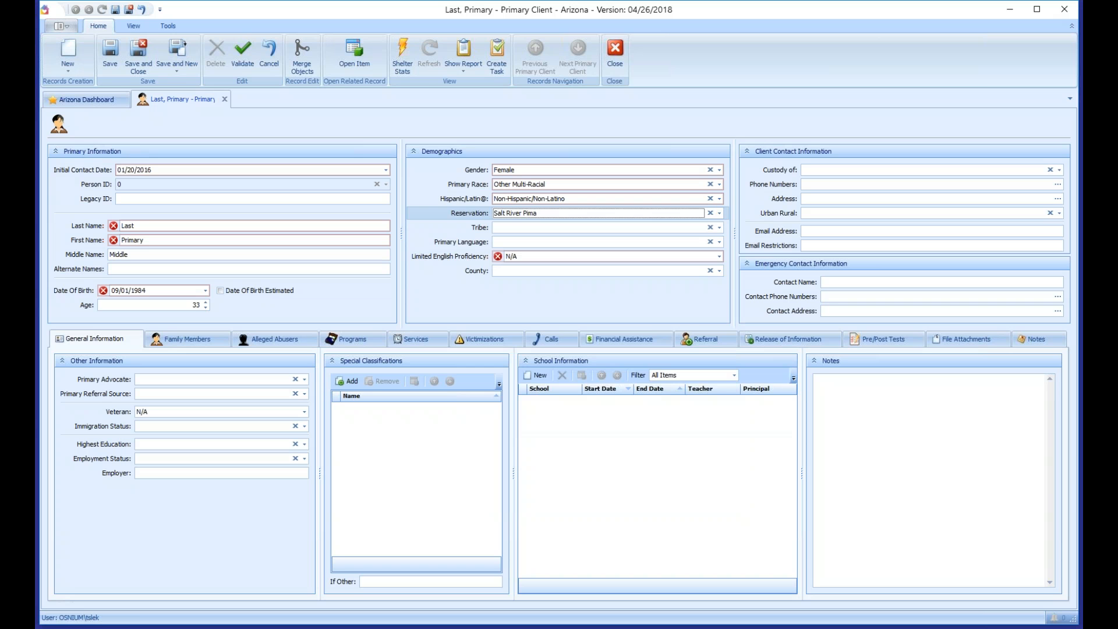
Step: Set Tribe to [Tribe List...] and Primary Language to English
{"action": "left_click", "coordinate": [719, 228]}
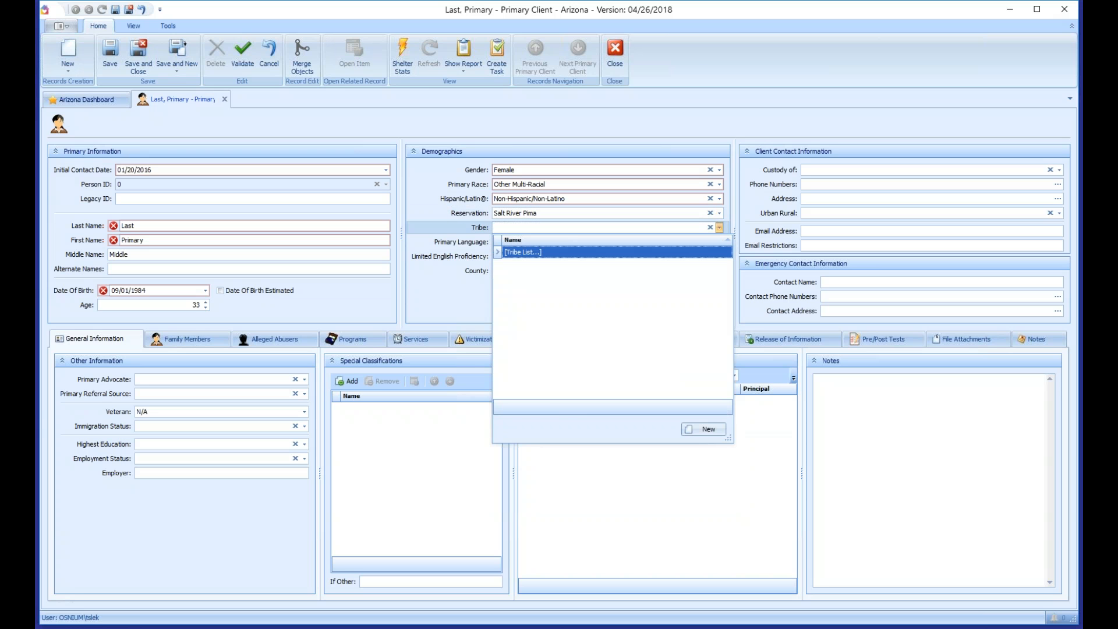
{"action": "left_click", "coordinate": [524, 252]}
{"action": "left_click", "coordinate": [719, 242]}
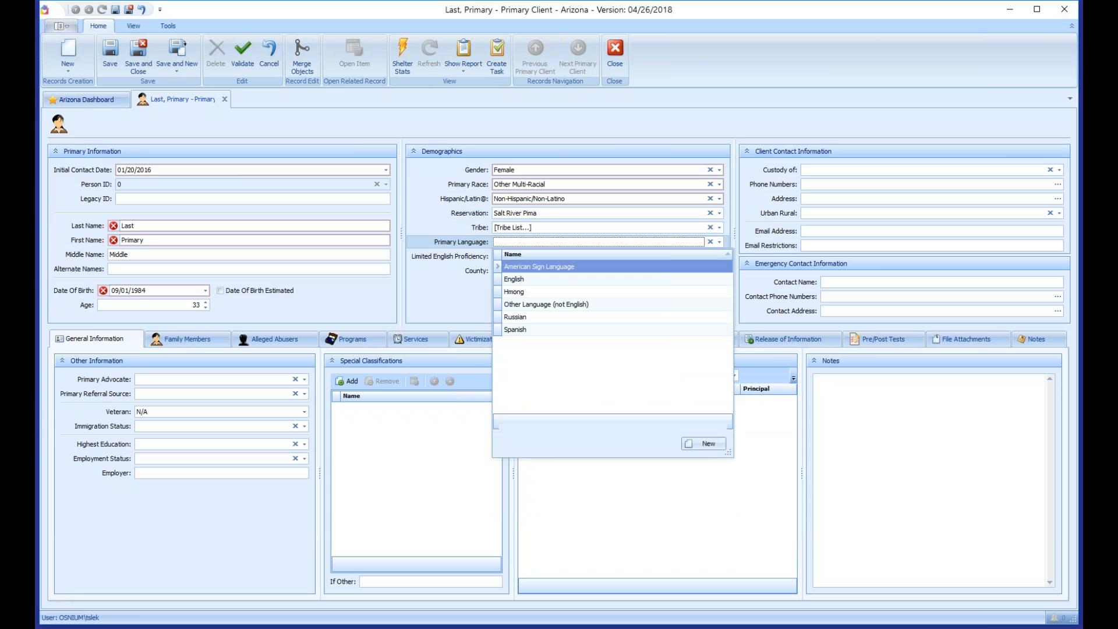
{"action": "left_click", "coordinate": [518, 279]}
Step: Set Limited English Proficiency to Yes and open the County list
{"action": "key", "text": "Tab"}
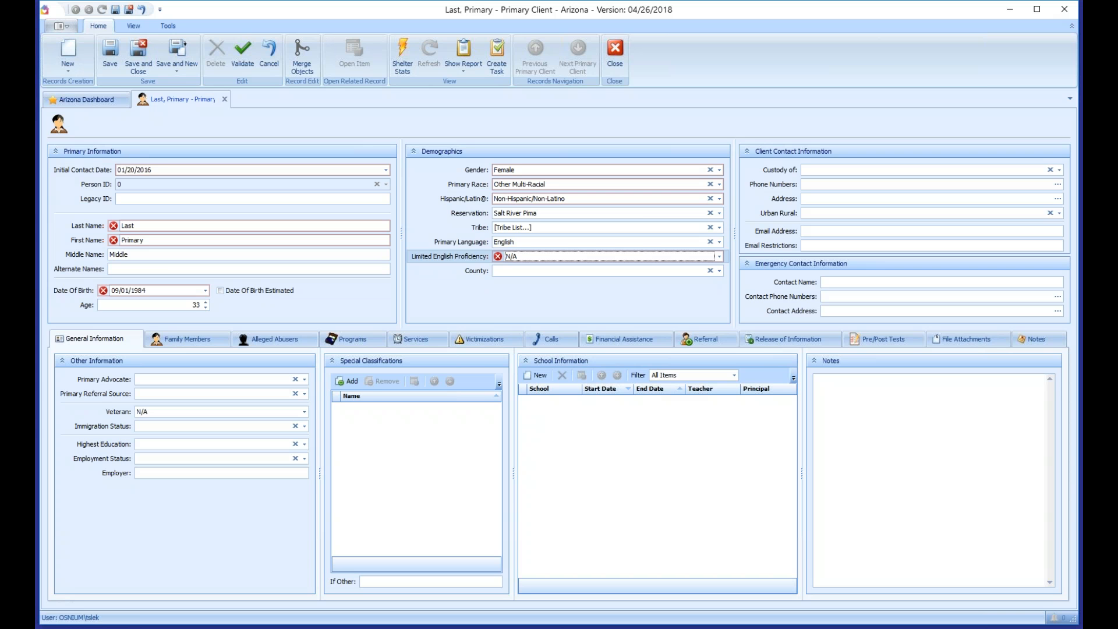
{"action": "key", "text": "Down"}
{"action": "key", "text": "Down"}
{"action": "key", "text": "Down"}
{"action": "key", "text": "Up"}
{"action": "key", "text": "Down"}
{"action": "key", "text": "Tab"}
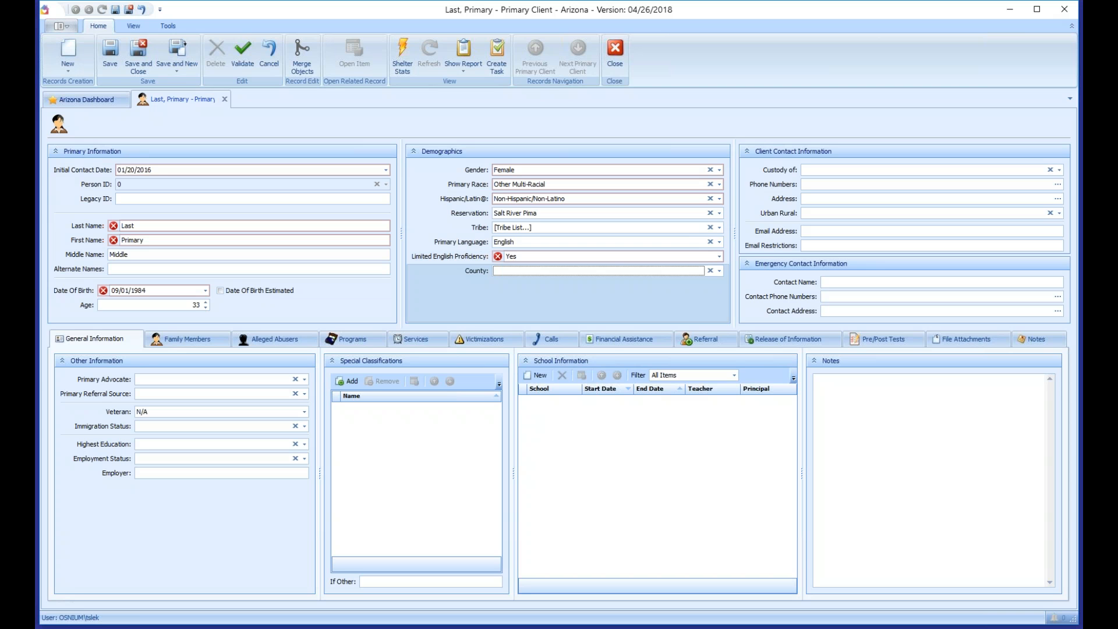
{"action": "key", "text": "alt+Down"}
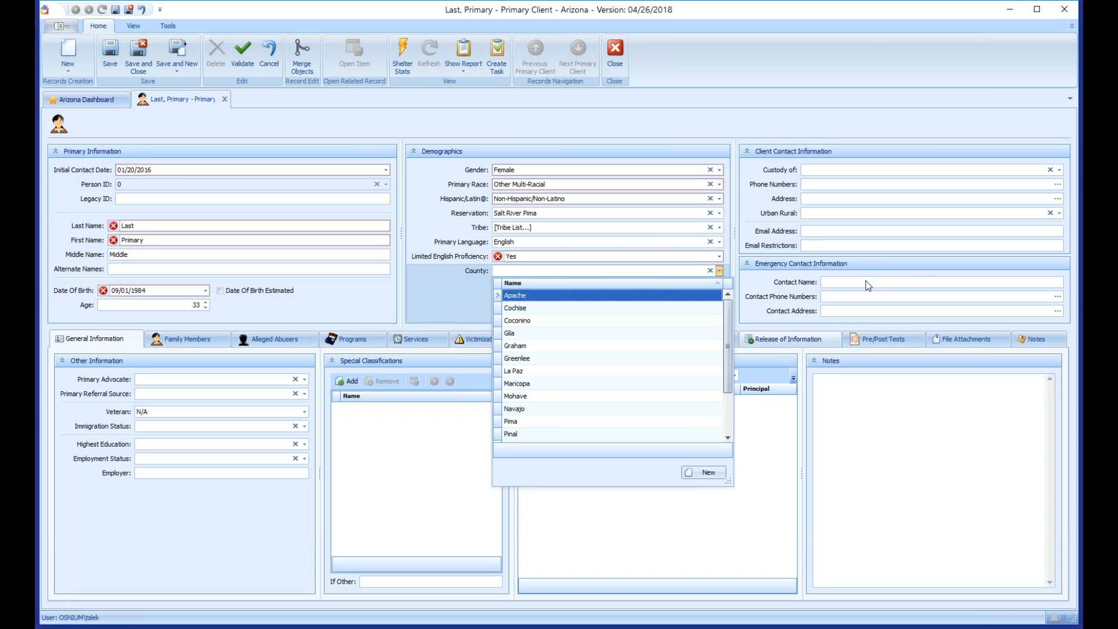
Step: Set County to Navajo by typing 'nava'
{"action": "type", "text": "nav"}
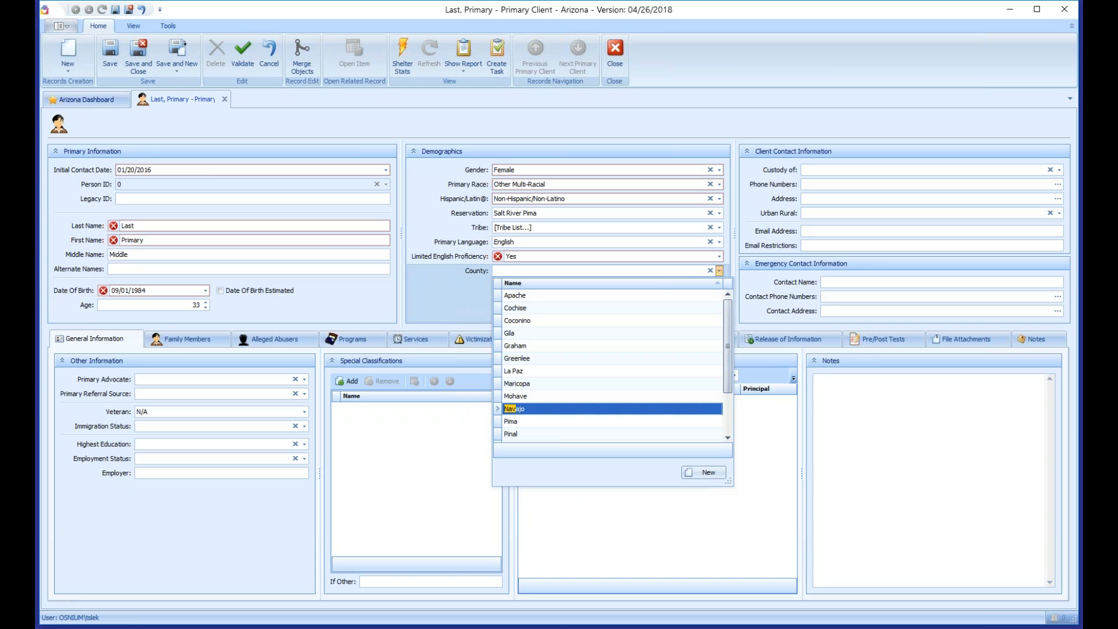
{"action": "type", "text": "aj"}
{"action": "key", "text": "Return"}
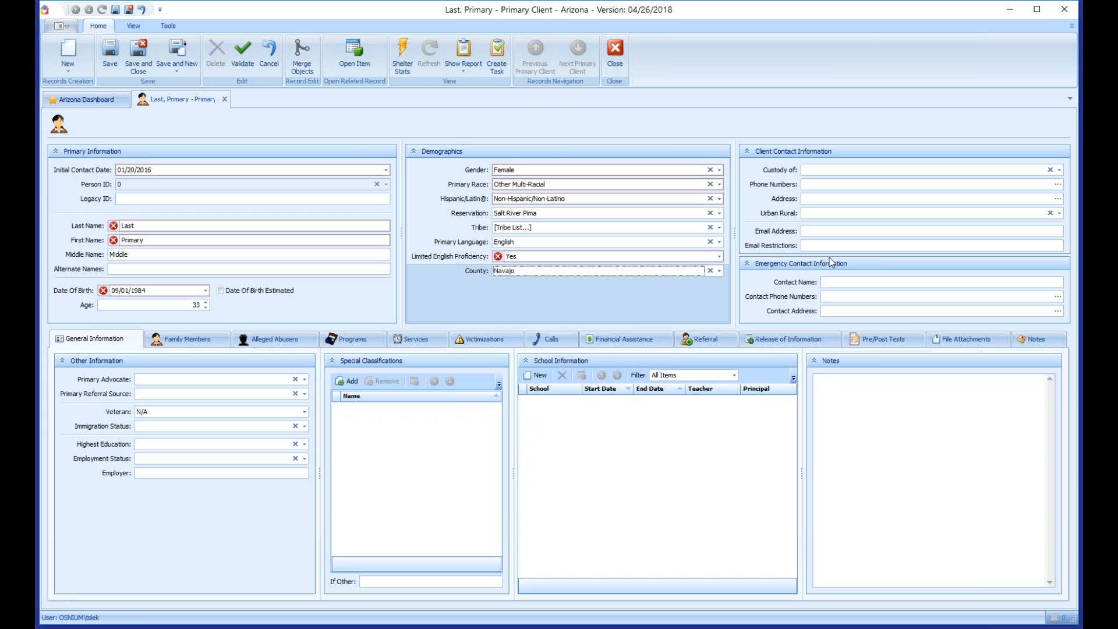
Step: Set Custody of to Mother and open the Phone Numbers editor
{"action": "key", "text": "Tab"}
{"action": "key", "text": "alt+Down"}
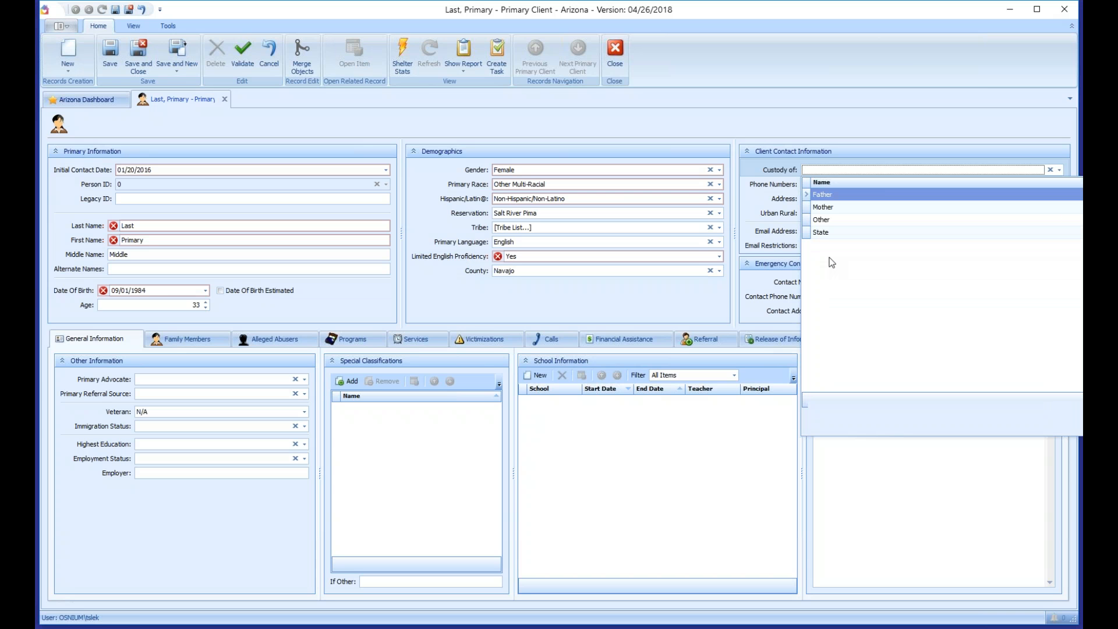
{"action": "key", "text": "Down"}
{"action": "key", "text": "Return"}
{"action": "key", "text": "Tab"}
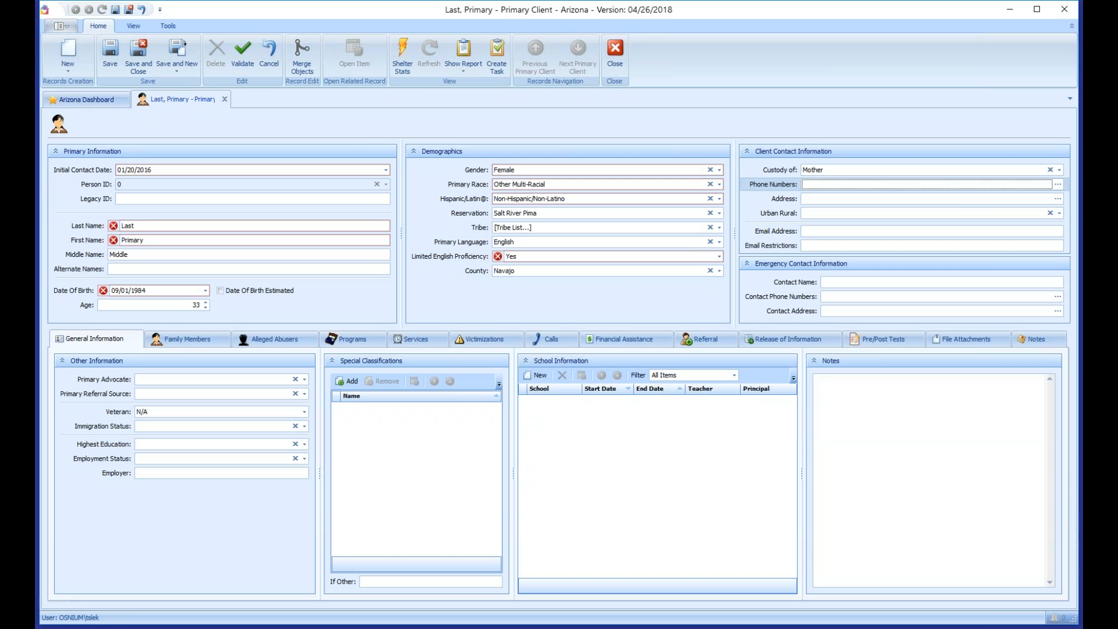
{"action": "left_click", "coordinate": [1057, 185]}
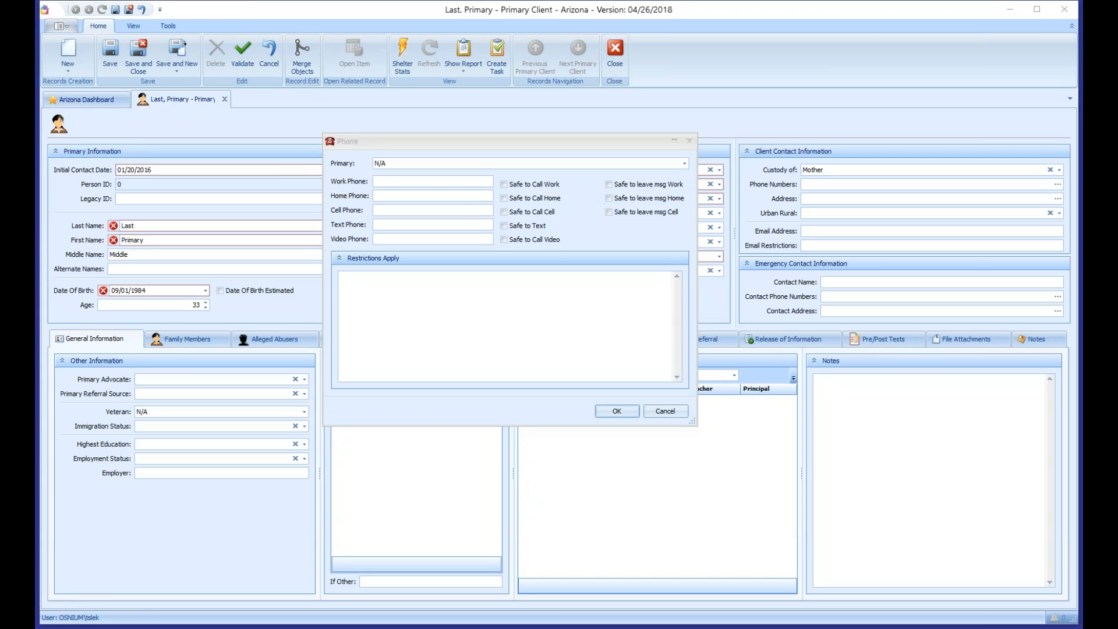
Step: Enter the work number with extension and the cell number, marking both safe to call
{"action": "left_click", "coordinate": [448, 181]}
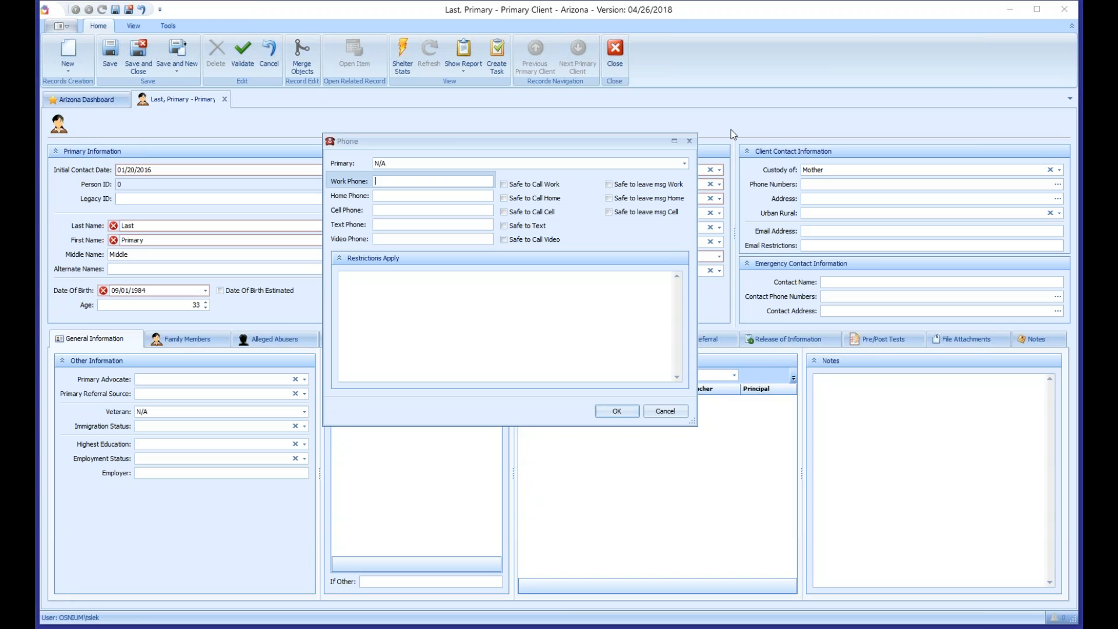
{"action": "left_click", "coordinate": [535, 185]}
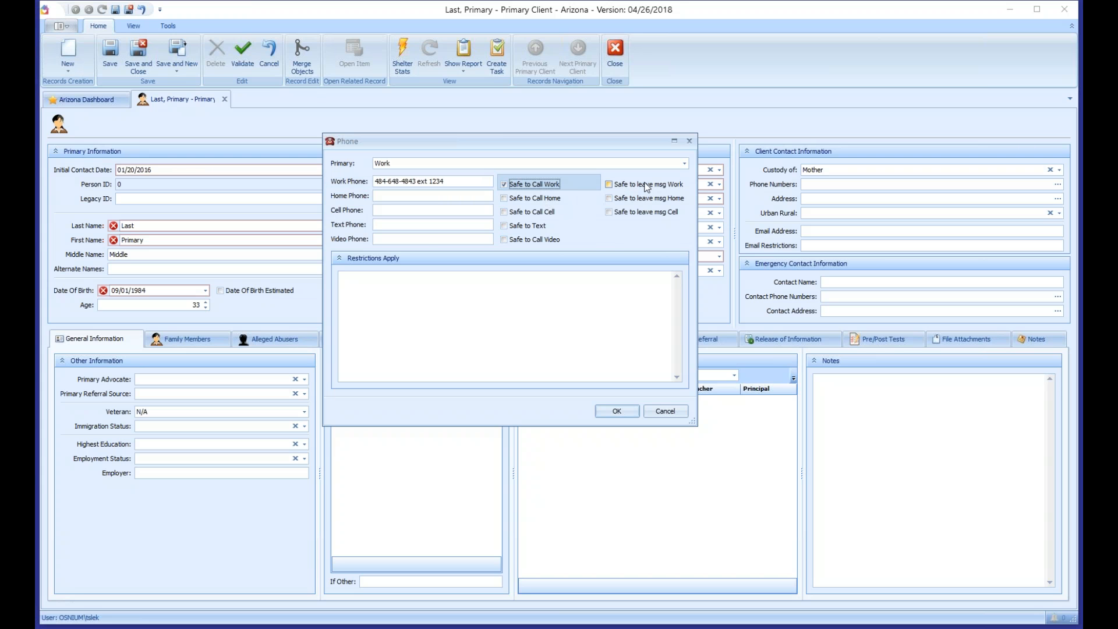
{"action": "left_click", "coordinate": [645, 185]}
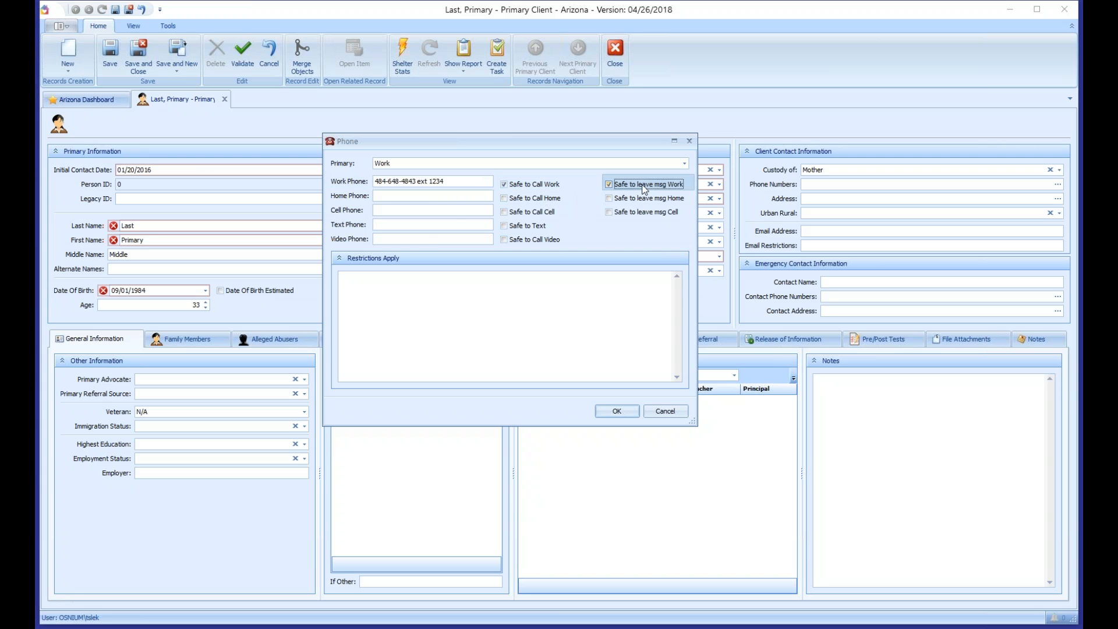
{"action": "left_click", "coordinate": [396, 196]}
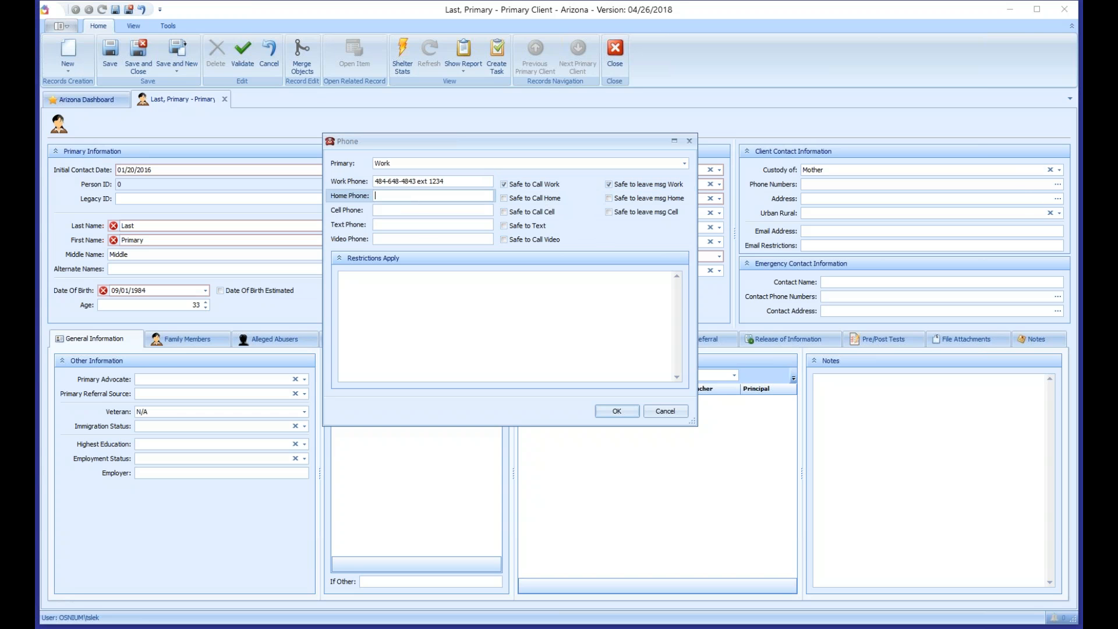
{"action": "key", "text": "Tab"}
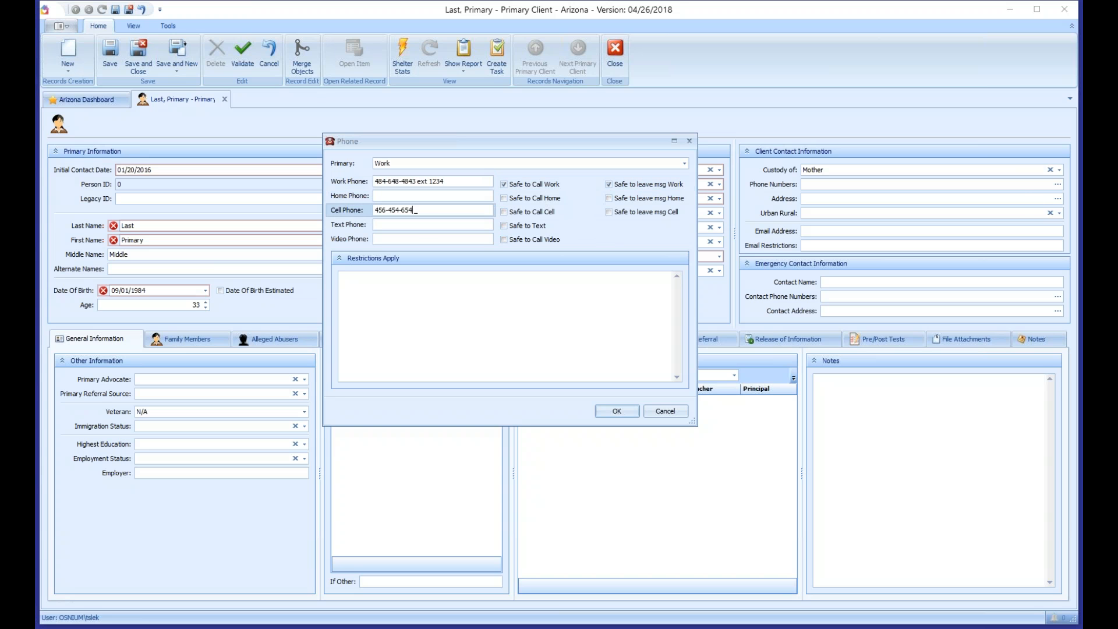
{"action": "key", "text": "BackSpace"}
{"action": "left_click", "coordinate": [537, 213]}
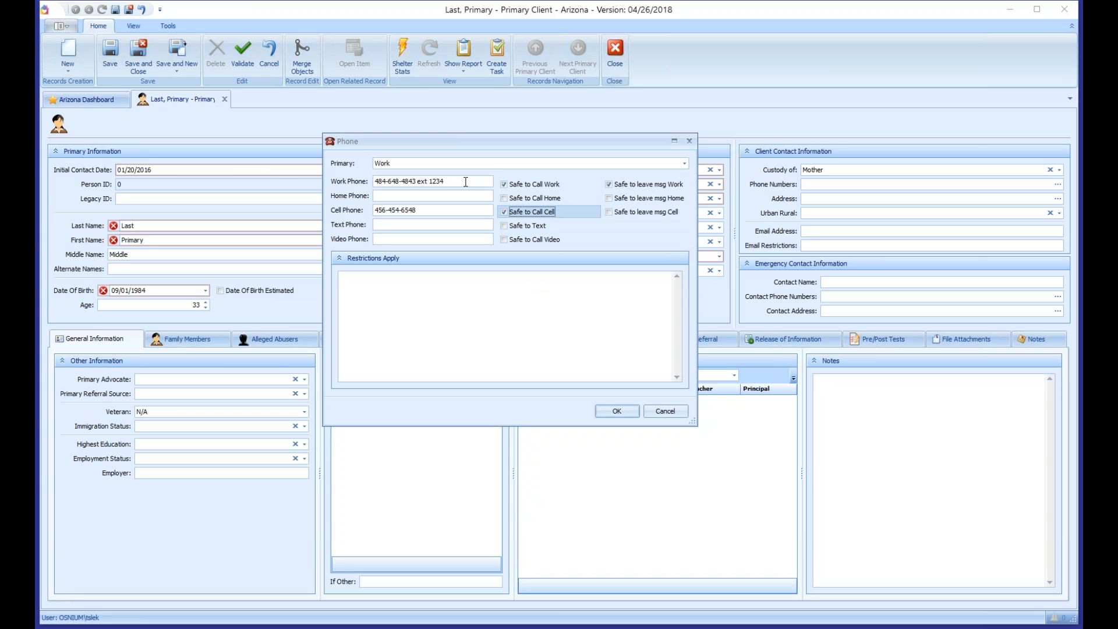
{"action": "left_click_drag", "start_coordinate": [466, 182], "coordinate": [374, 182]}
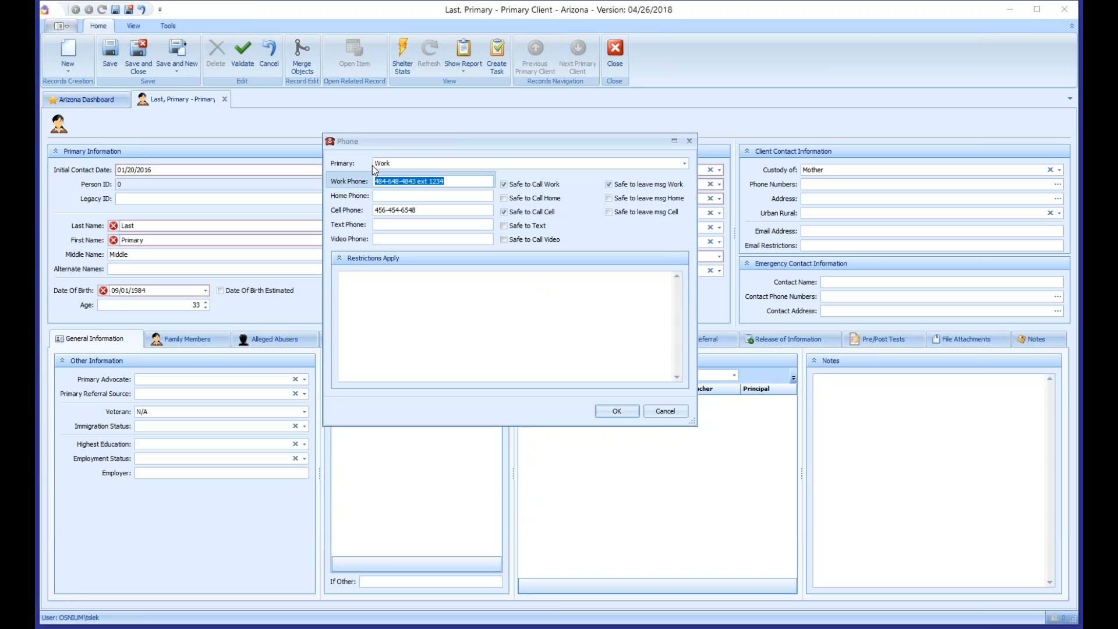
{"action": "left_click_drag", "start_coordinate": [419, 210], "coordinate": [340, 207]}
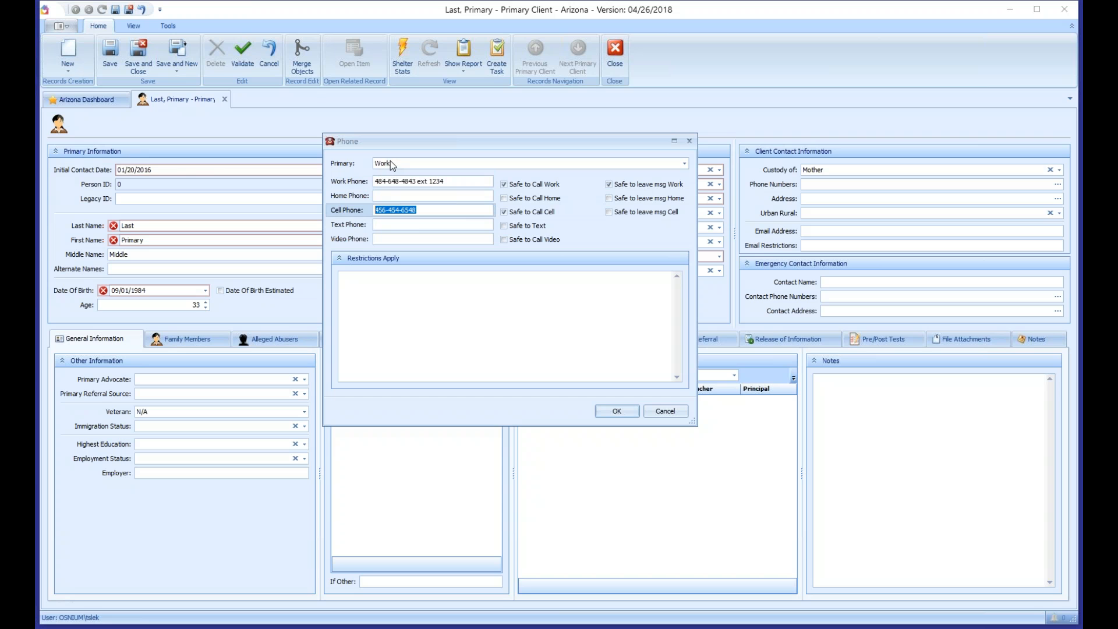
{"action": "left_click", "coordinate": [616, 410]}
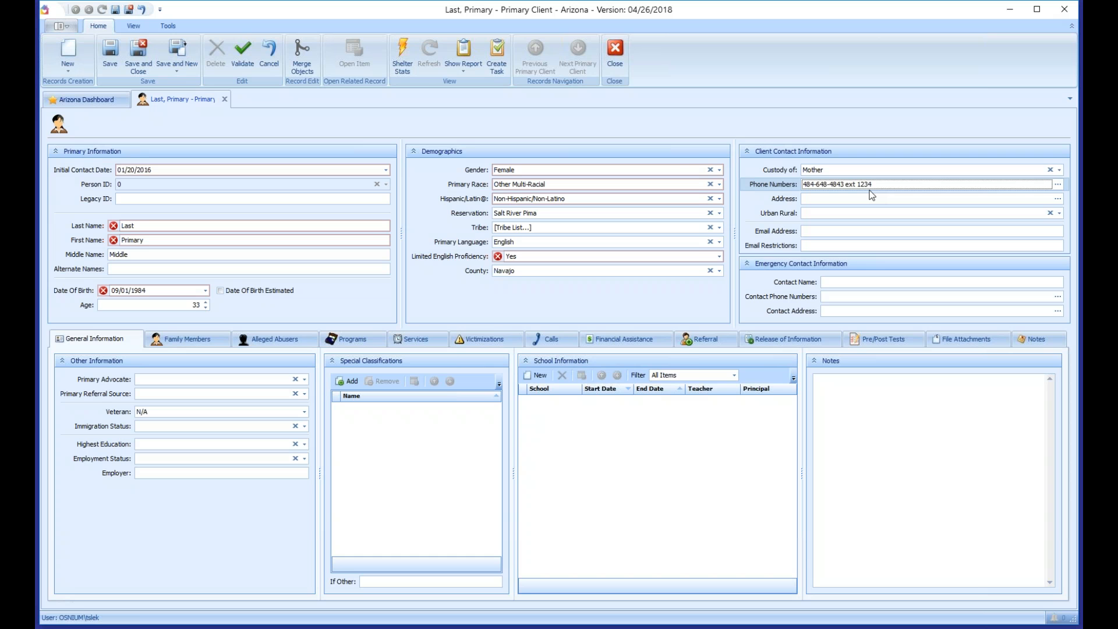
Step: Make the cell phone the client's primary number
{"action": "left_click", "coordinate": [1058, 184]}
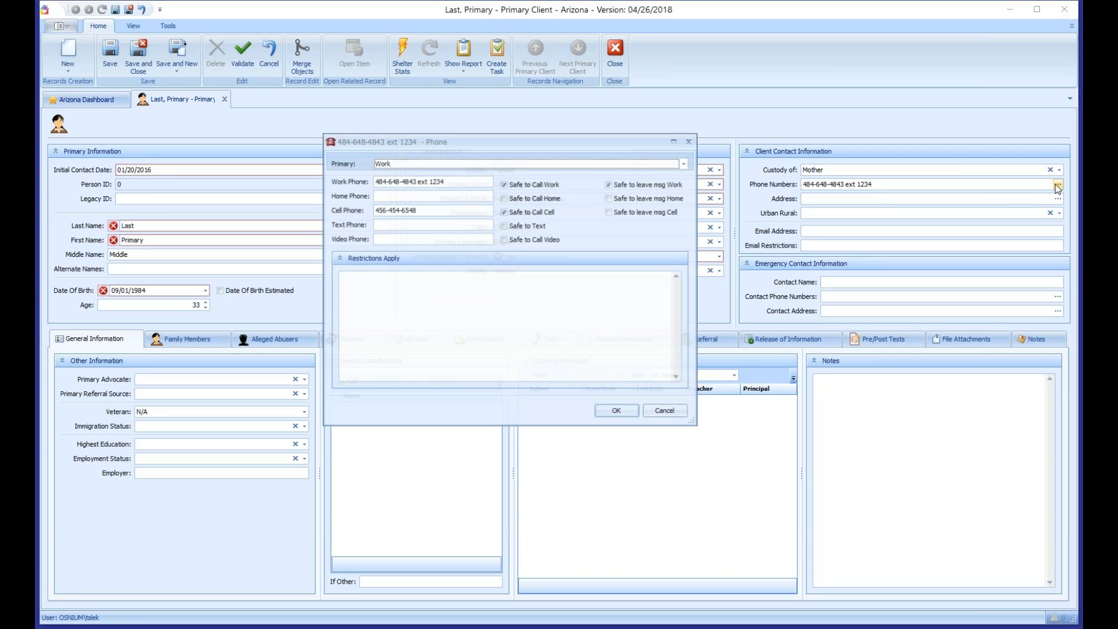
{"action": "left_click", "coordinate": [456, 166]}
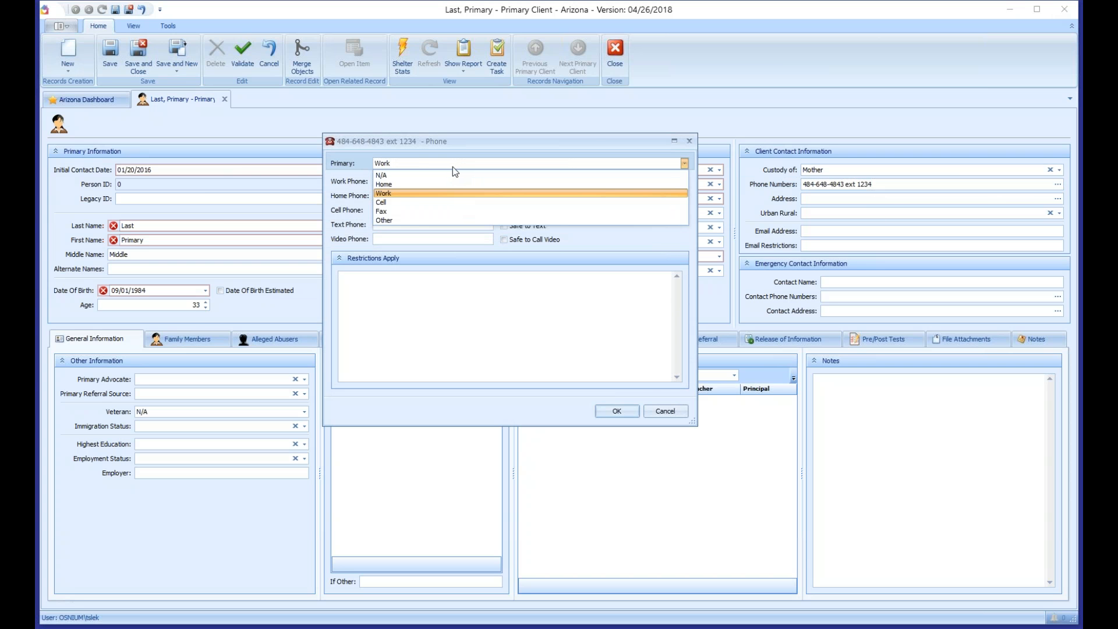
{"action": "left_click", "coordinate": [398, 200]}
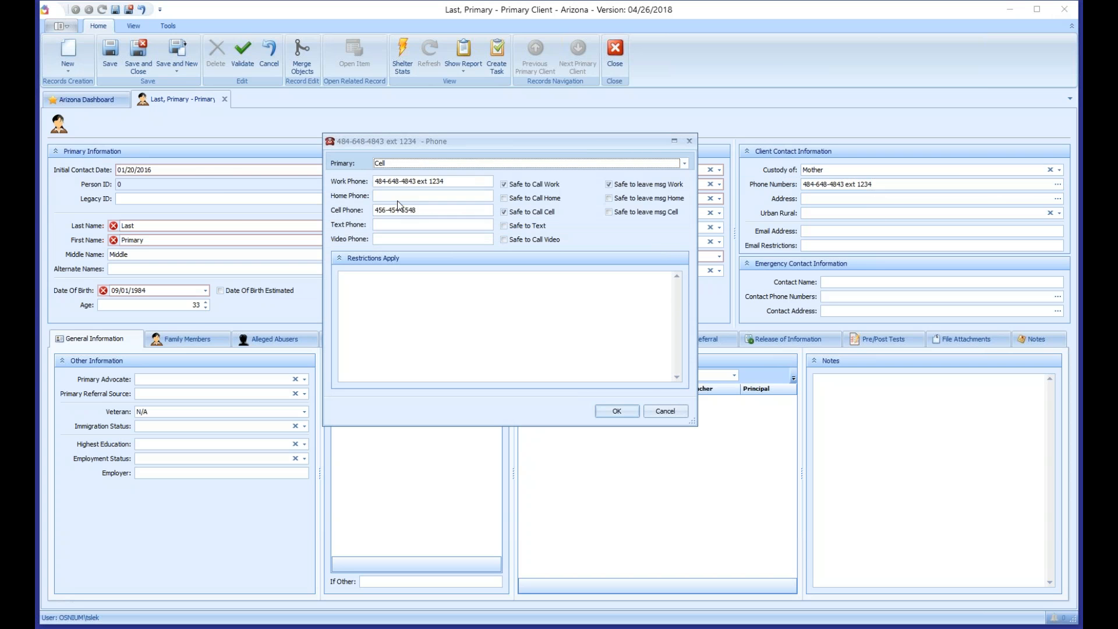
{"action": "left_click", "coordinate": [620, 411]}
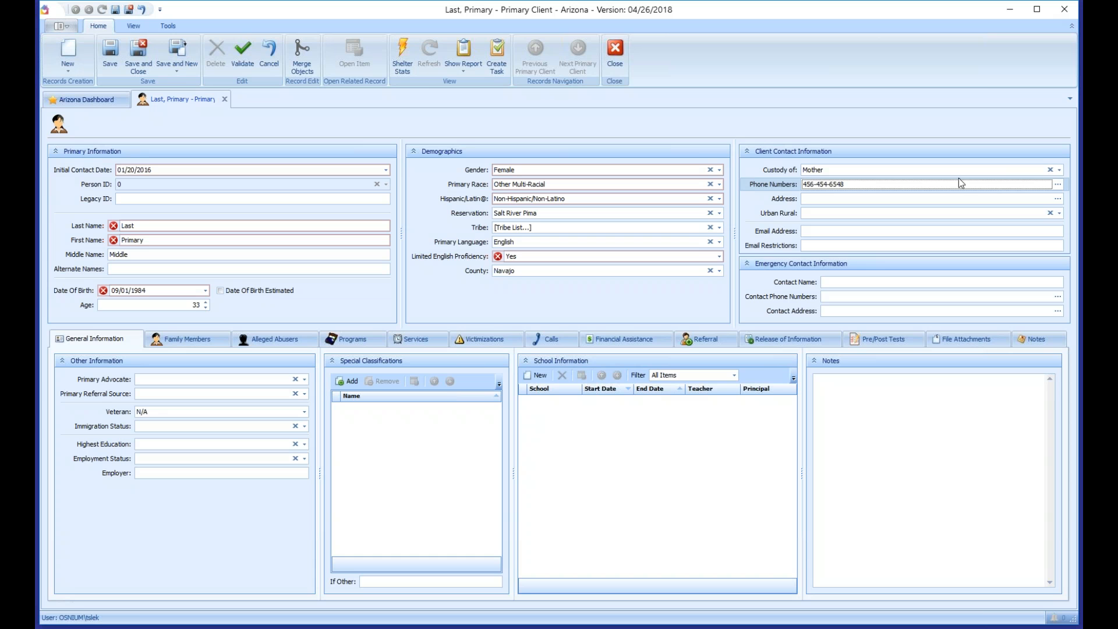
Step: Add a Restrictions Apply note against calling the cell after 5pm
{"action": "left_click", "coordinate": [1058, 185]}
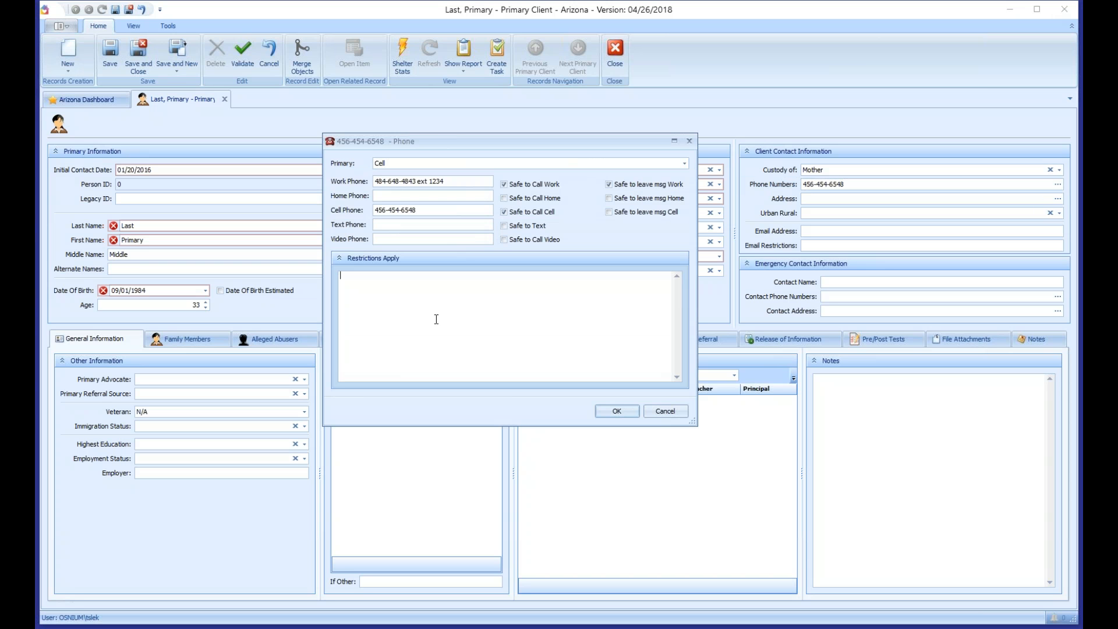
{"action": "type", "text": "Don"}
{"action": "type", "text": "Call Cell after 5pm"}
{"action": "left_click", "coordinate": [616, 411]}
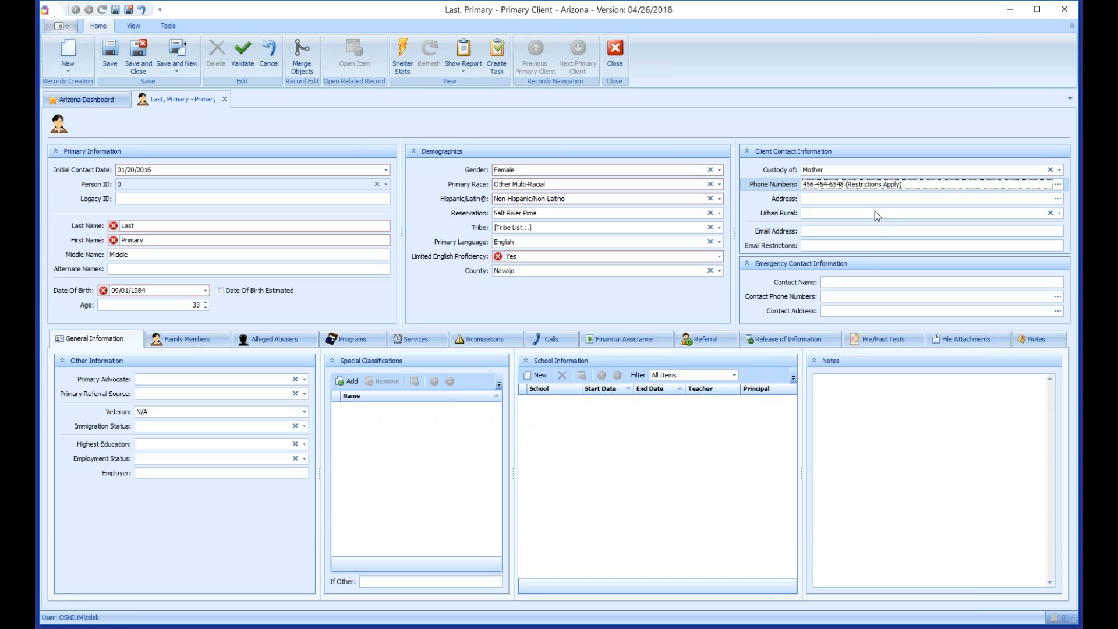
Step: Enter ZIP code 85001 so the address auto-fills Phoenix, AZ, United States
{"action": "left_click", "coordinate": [1057, 199]}
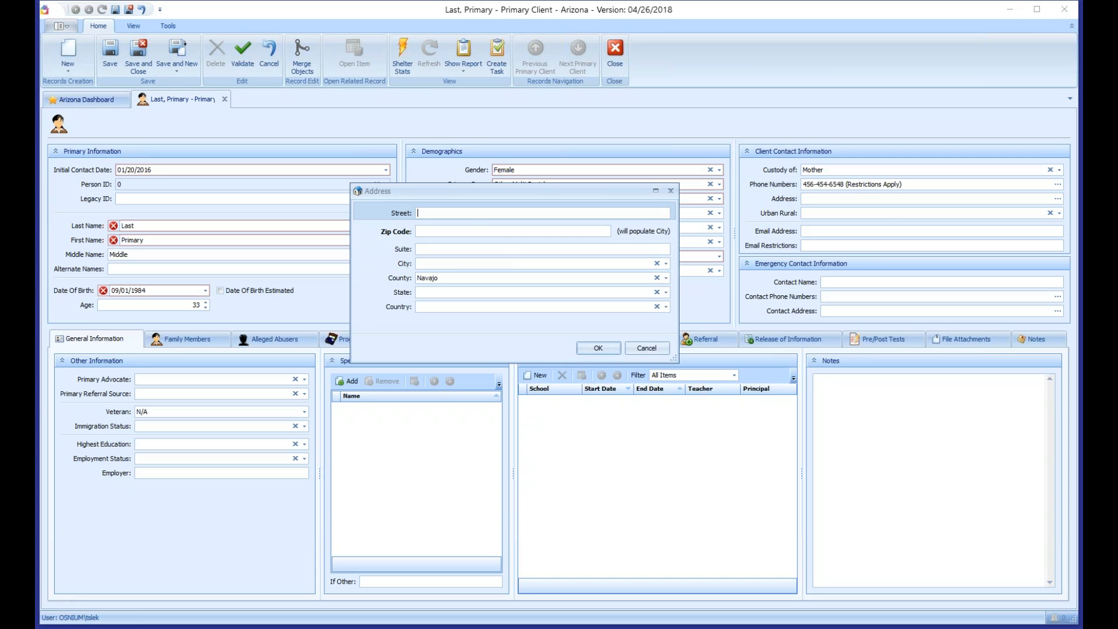
{"action": "left_click", "coordinate": [476, 234]}
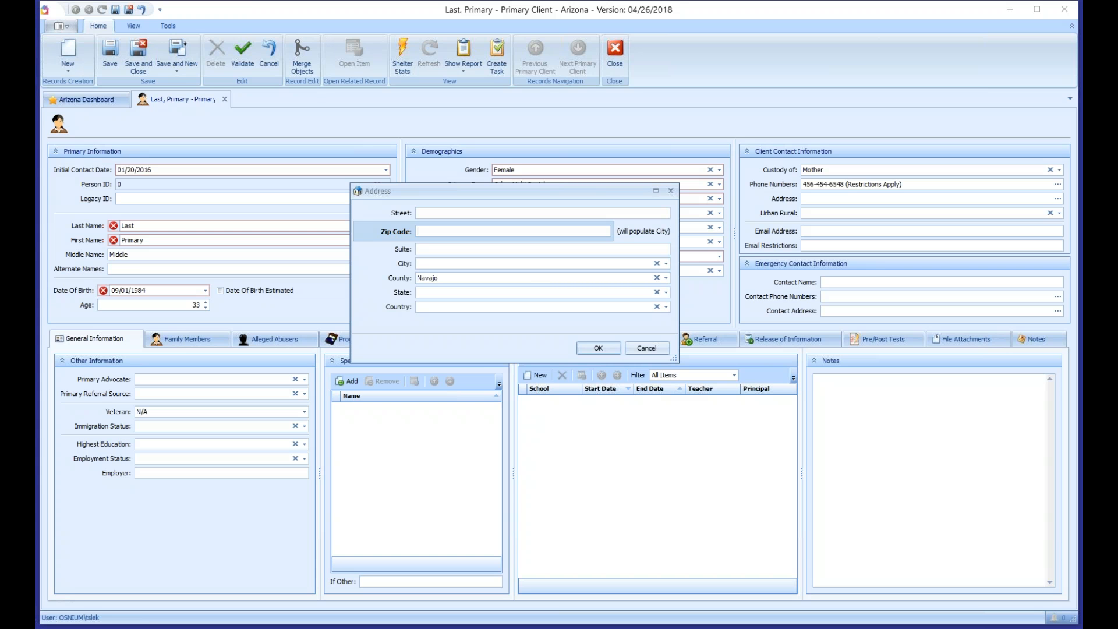
{"action": "type", "text": "8500"}
{"action": "type", "text": "1"}
{"action": "key", "text": "Tab"}
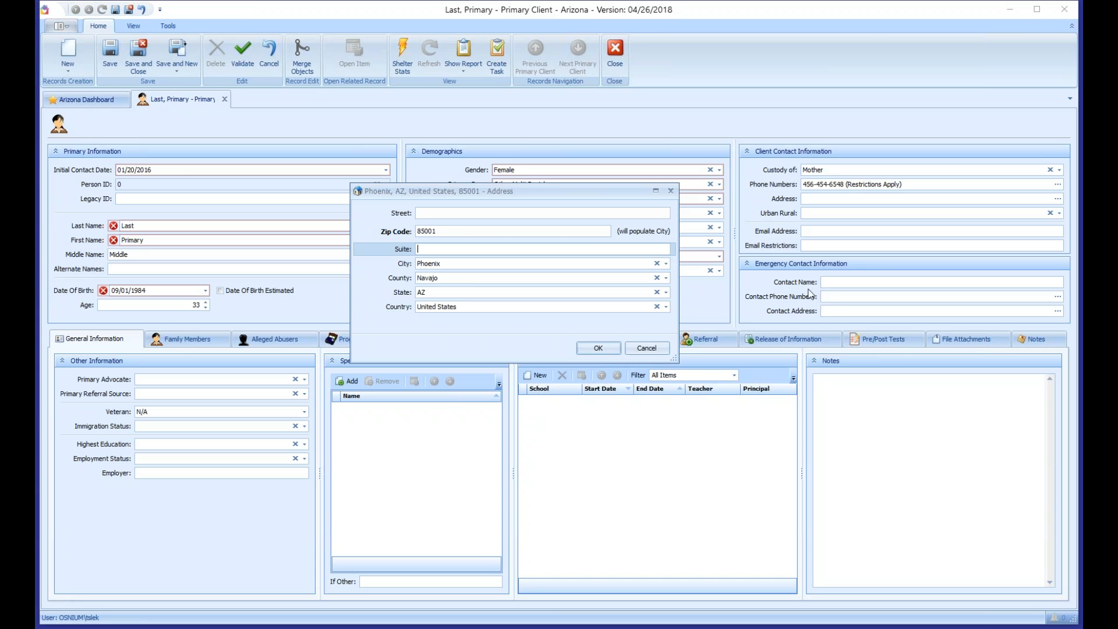
{"action": "left_click", "coordinate": [464, 229]}
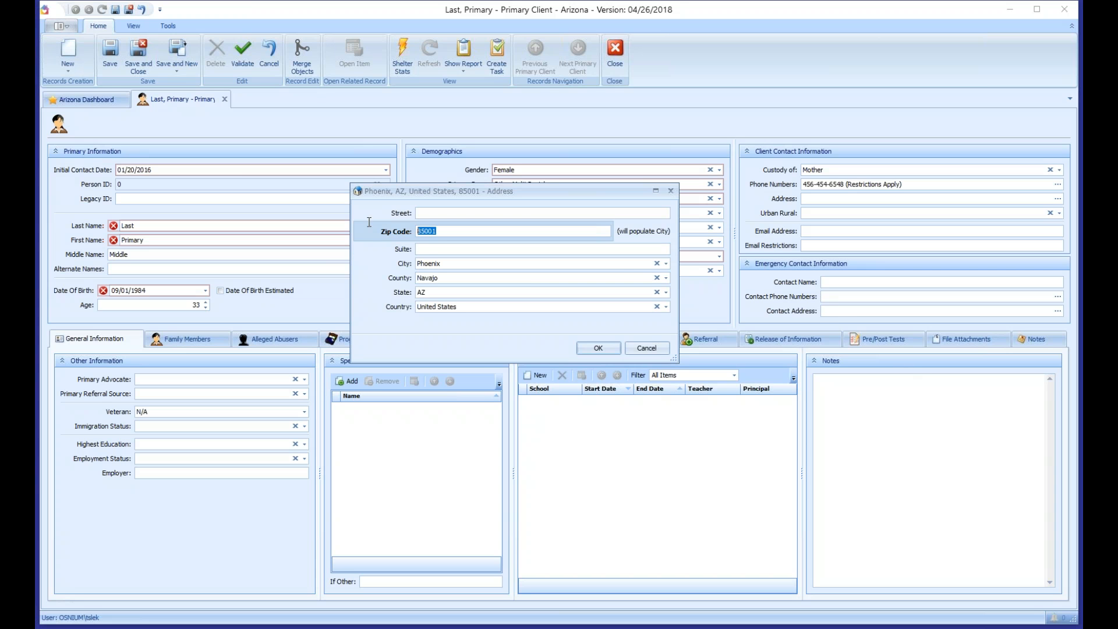
{"action": "left_click", "coordinate": [597, 349]}
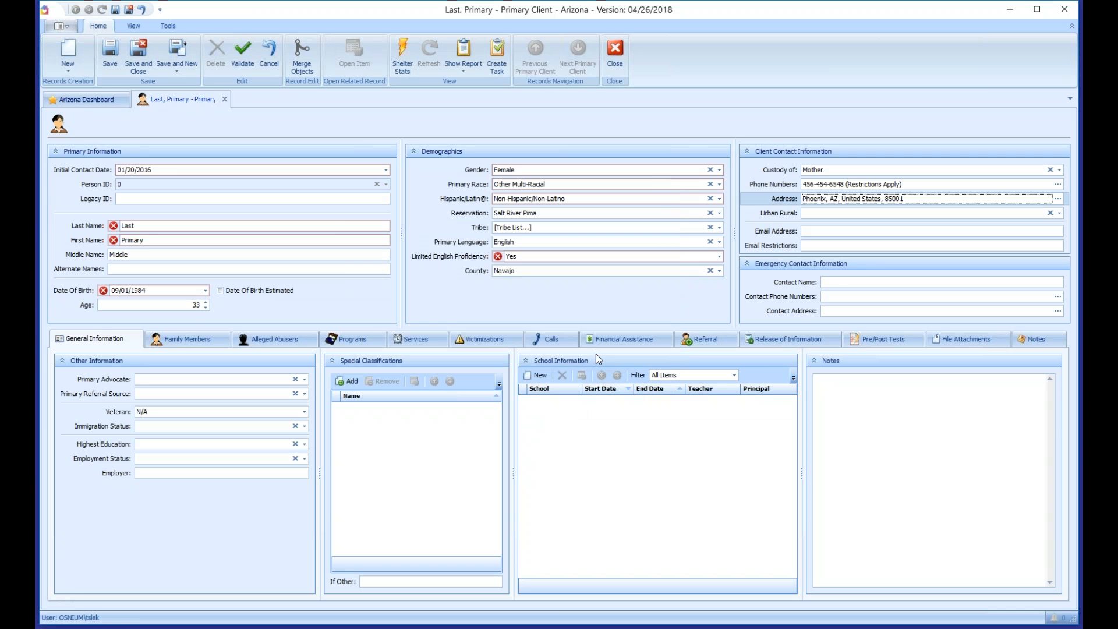
{"action": "left_click", "coordinate": [815, 213]}
Step: Mark the client Rural, add the client's e-mail address, and attempt to save
{"action": "left_click", "coordinate": [823, 236]}
{"action": "left_click", "coordinate": [826, 231]}
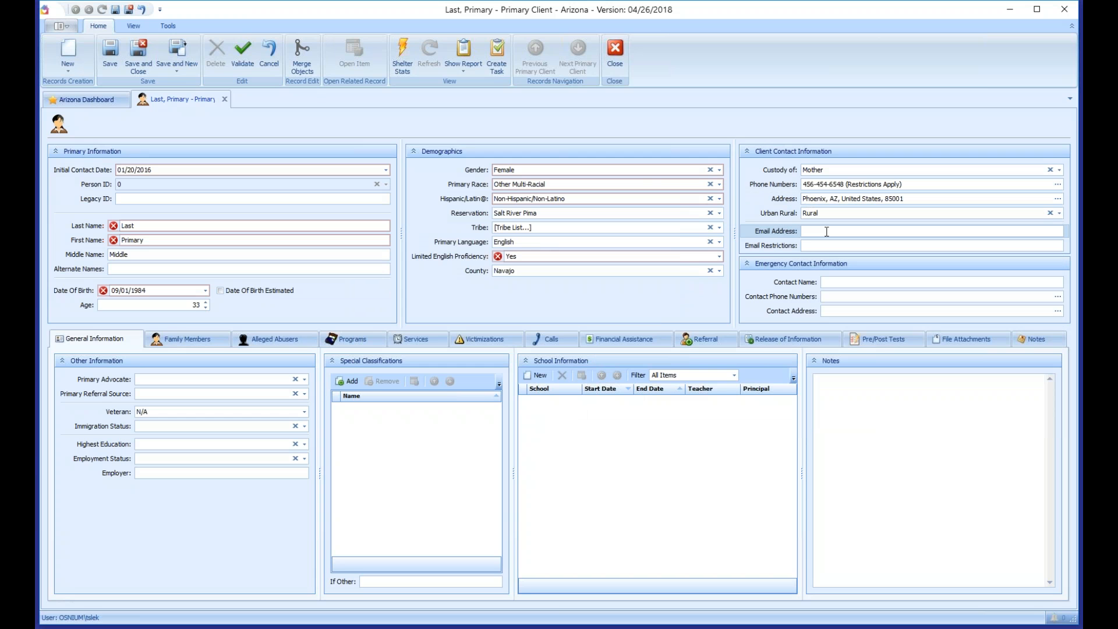
{"action": "type", "text": "email@example.com"}
{"action": "key", "text": "Tab"}
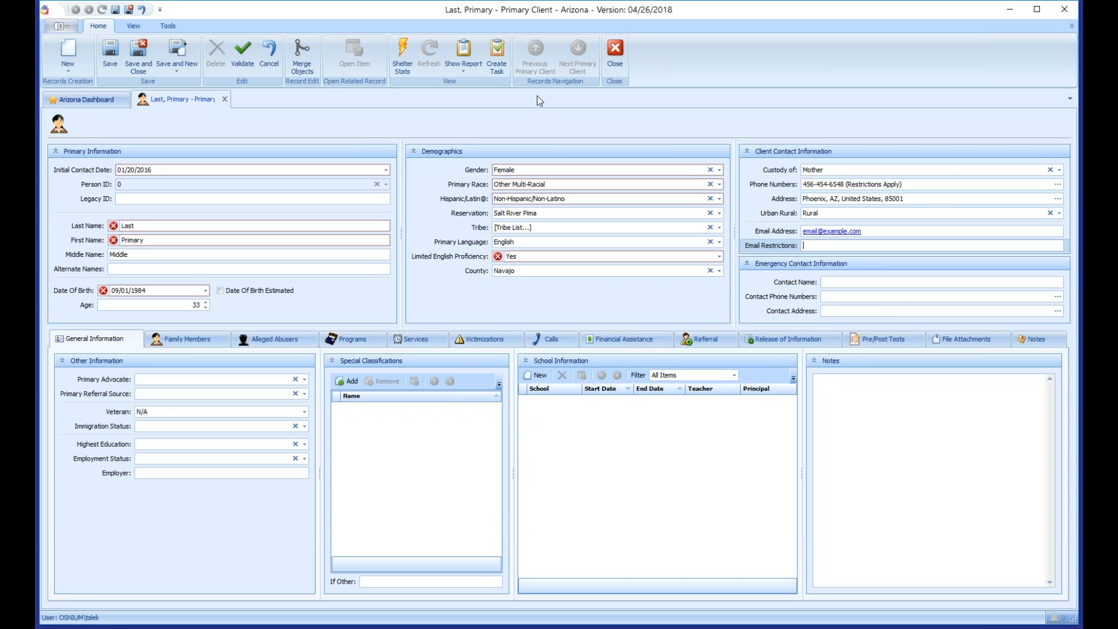
{"action": "left_click", "coordinate": [117, 64]}
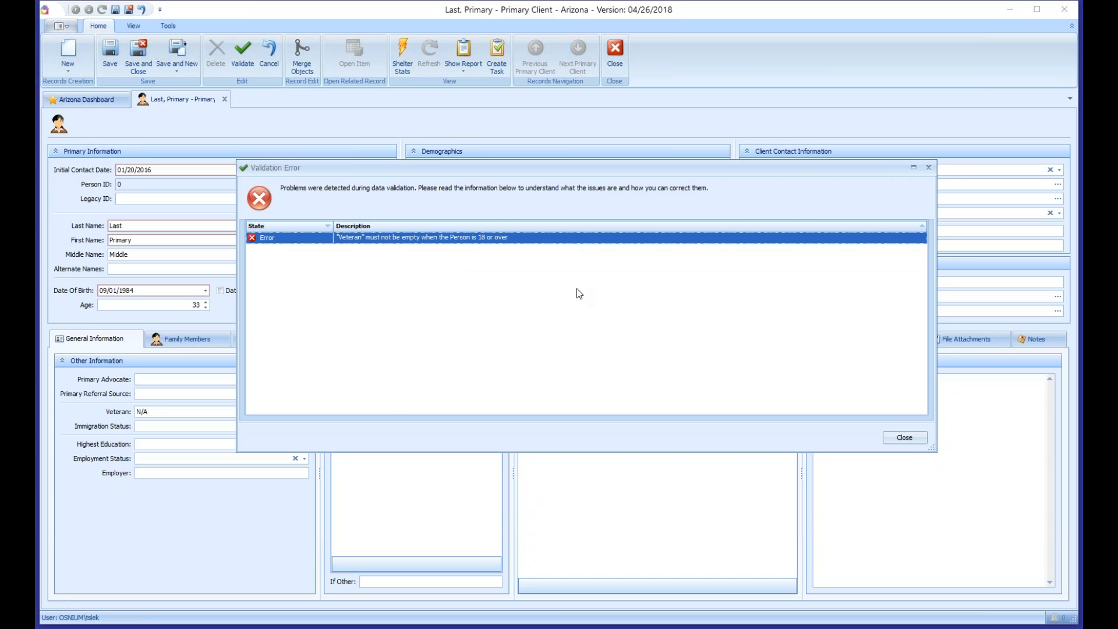
Step: Dismiss the validation error, set Veteran to No, then save and refresh the record
{"action": "left_click", "coordinate": [908, 436]}
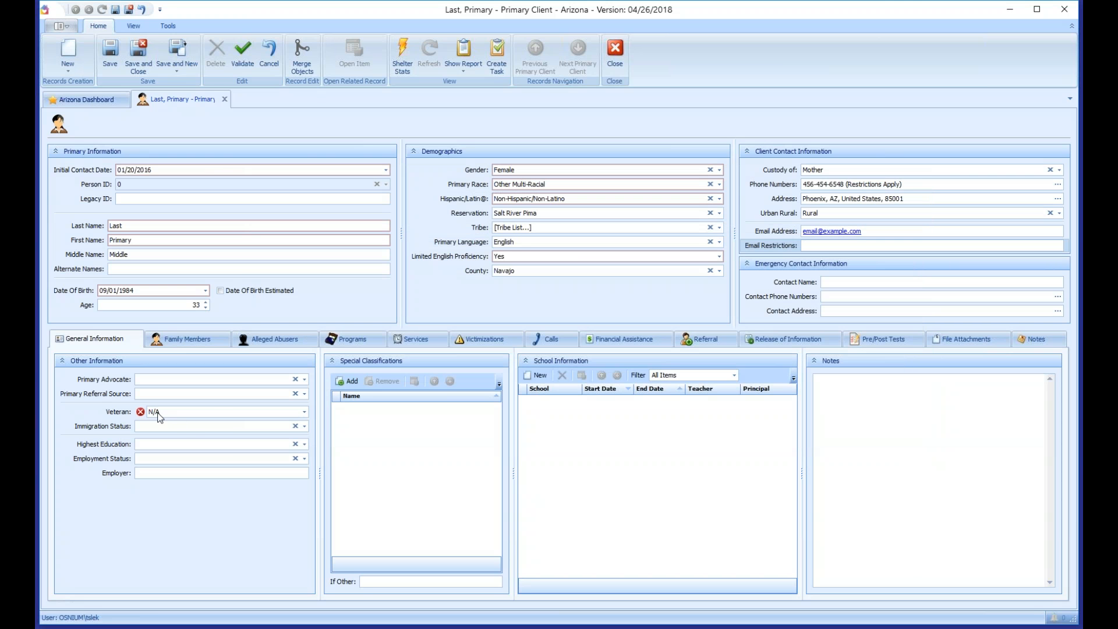
{"action": "left_click", "coordinate": [157, 412]}
{"action": "left_click", "coordinate": [155, 432]}
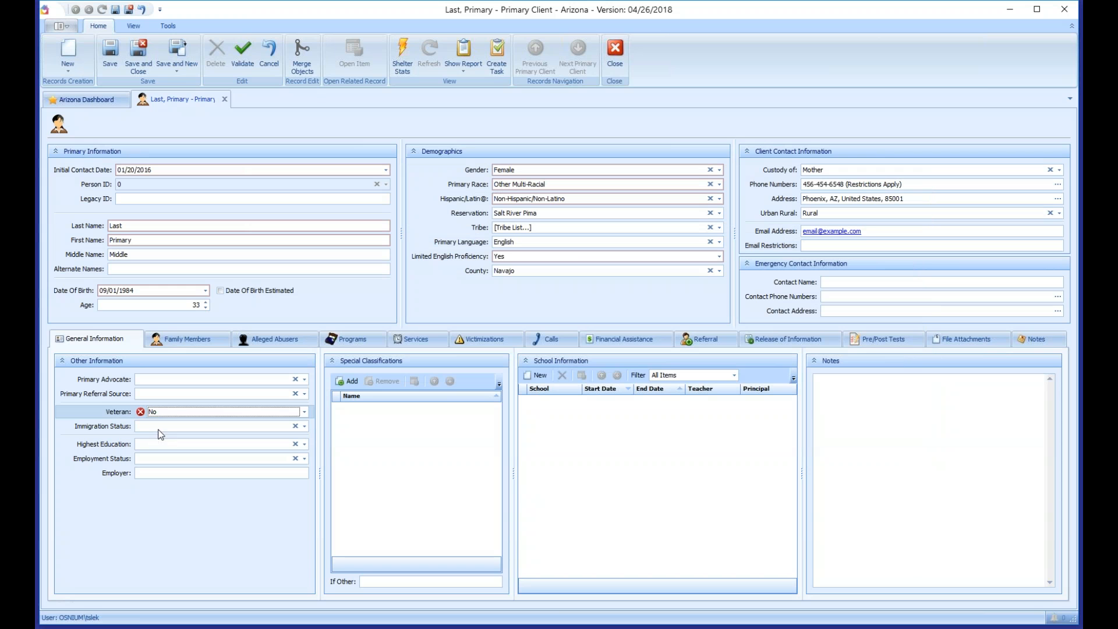
{"action": "left_click", "coordinate": [110, 54]}
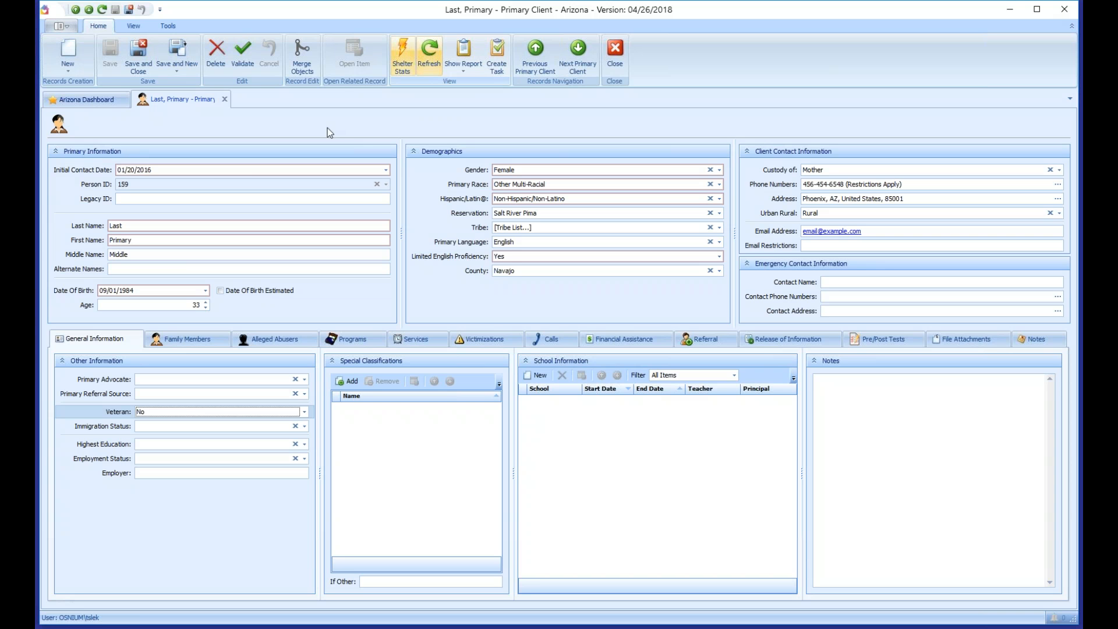
{"action": "left_click", "coordinate": [429, 54]}
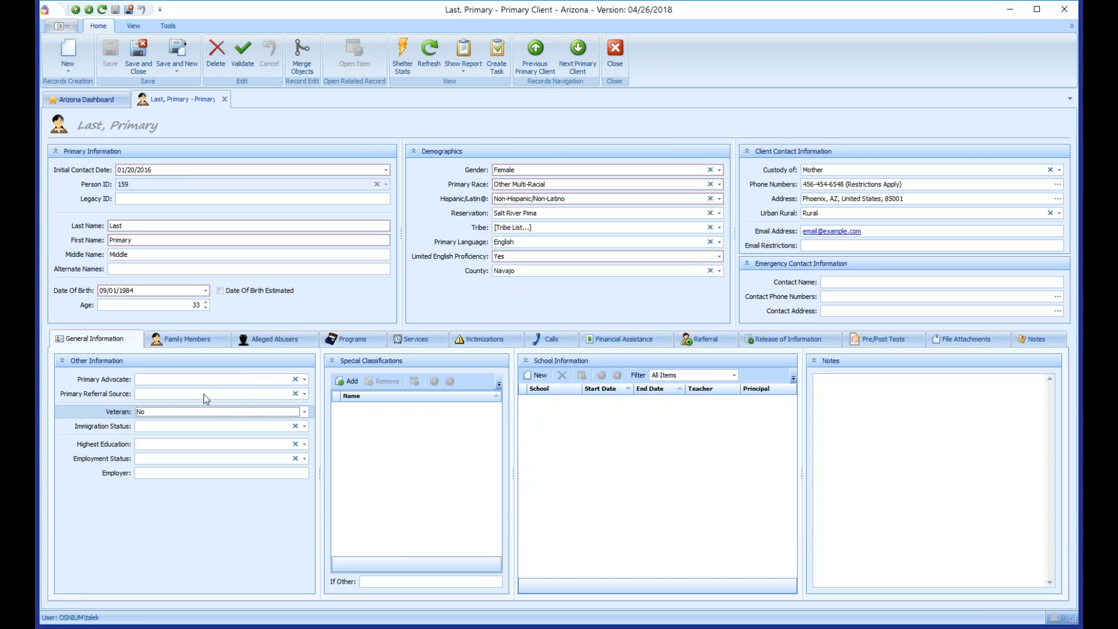
Step: Assign a staff member as the client's primary advocate
{"action": "left_click", "coordinate": [176, 384]}
{"action": "scroll", "coordinate": [181, 440], "scroll_direction": "down", "scroll_amount": 2}
{"action": "scroll", "coordinate": [181, 441], "scroll_direction": "down", "scroll_amount": 3}
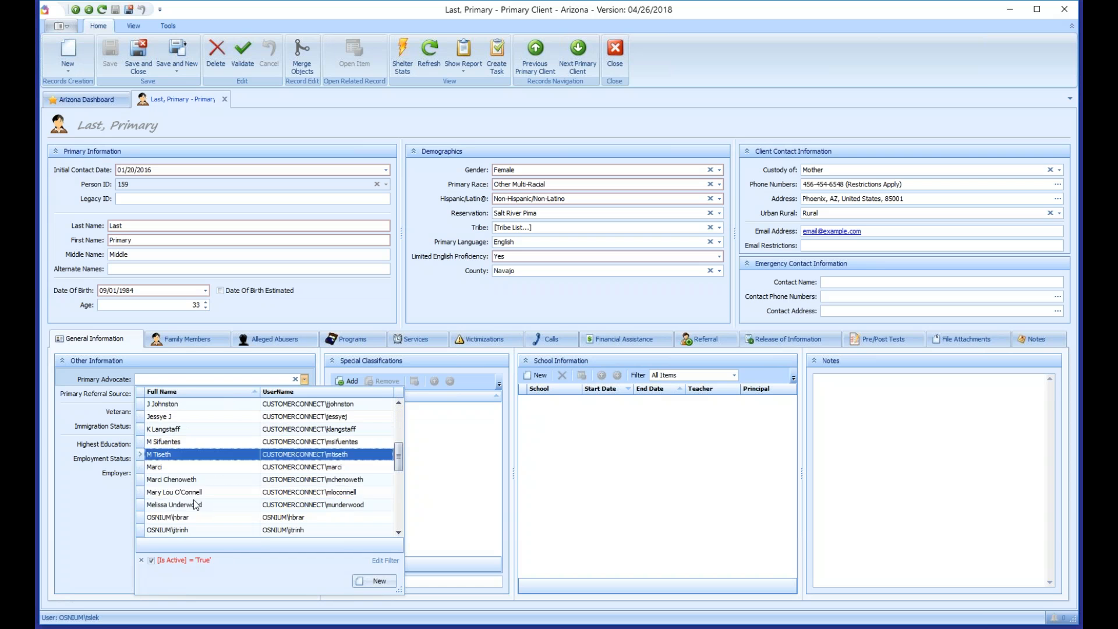
{"action": "left_click", "coordinate": [183, 454]}
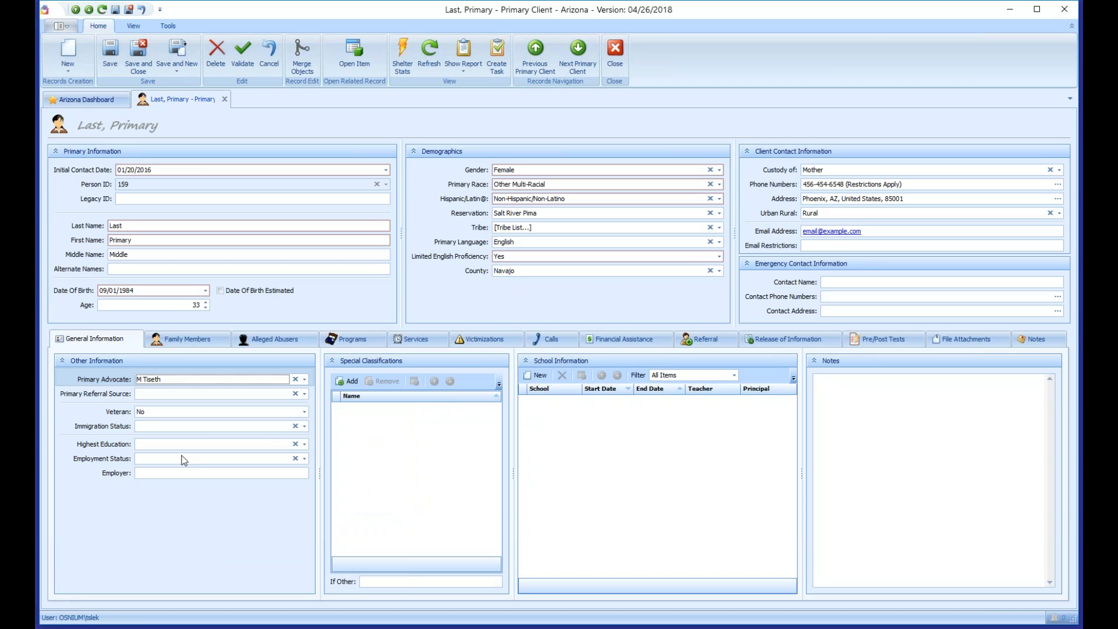
Step: Browse the referral sources and try a 'cho' search that filters to School
{"action": "left_click", "coordinate": [170, 395]}
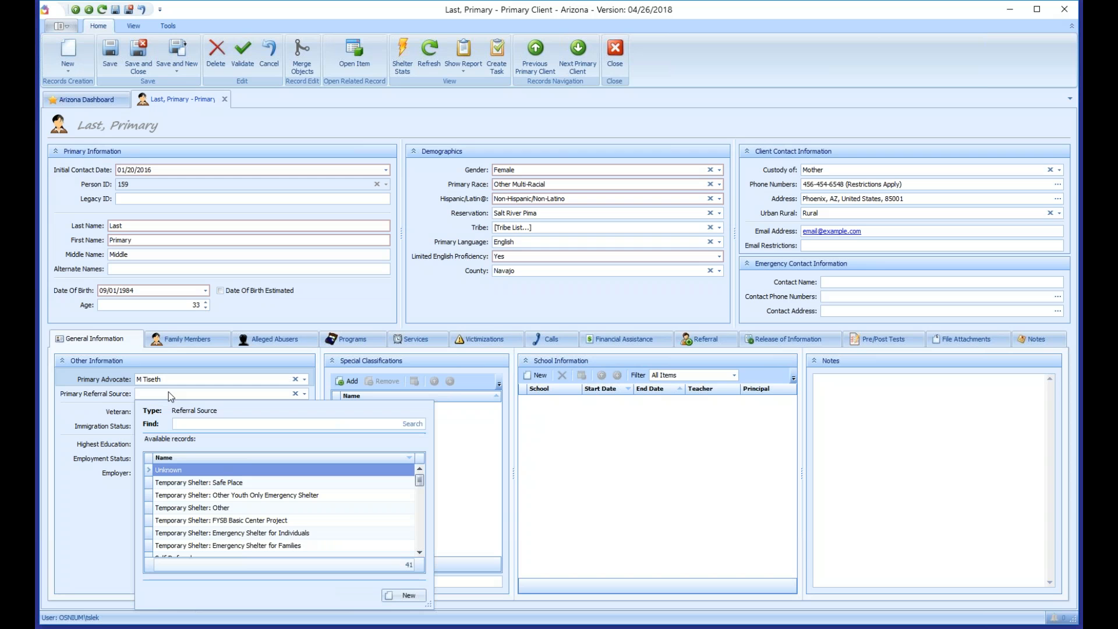
{"action": "scroll", "coordinate": [192, 459], "scroll_direction": "down", "scroll_amount": 5}
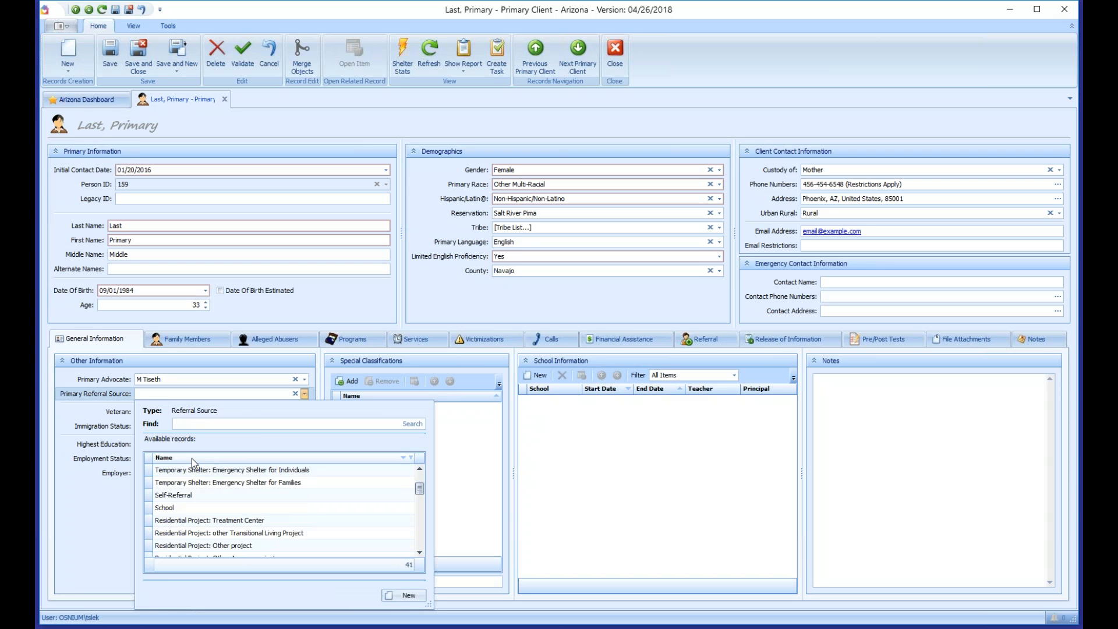
{"action": "scroll", "coordinate": [191, 466], "scroll_direction": "down", "scroll_amount": 5}
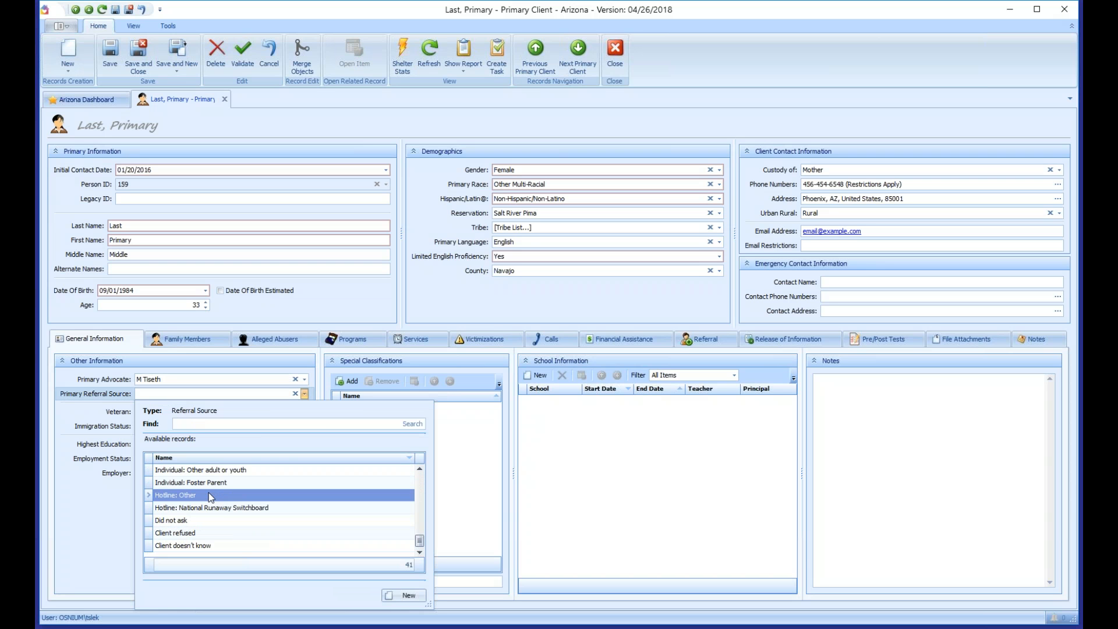
{"action": "scroll", "coordinate": [208, 491], "scroll_direction": "up", "scroll_amount": 5}
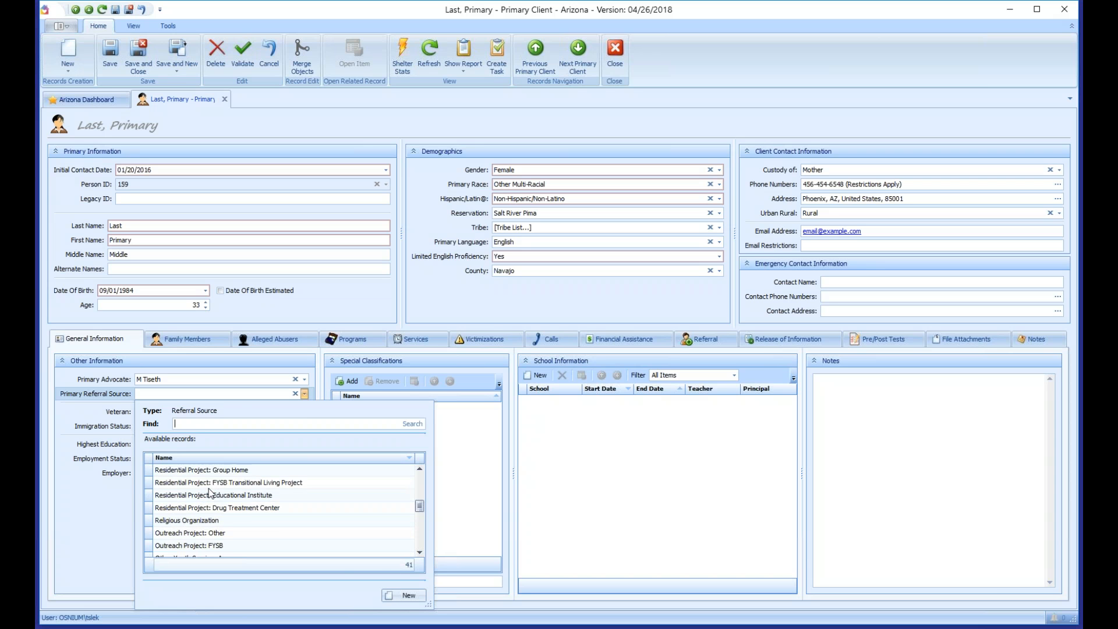
{"action": "scroll", "coordinate": [209, 488], "scroll_direction": "up", "scroll_amount": 3}
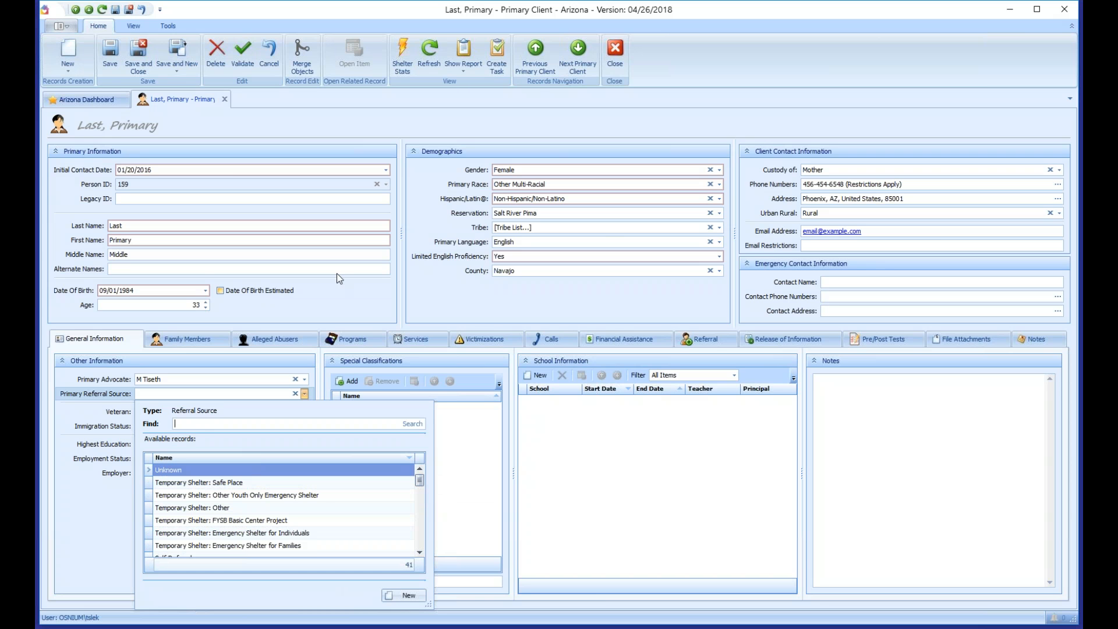
{"action": "left_click", "coordinate": [498, 216]}
{"action": "left_click", "coordinate": [523, 172]}
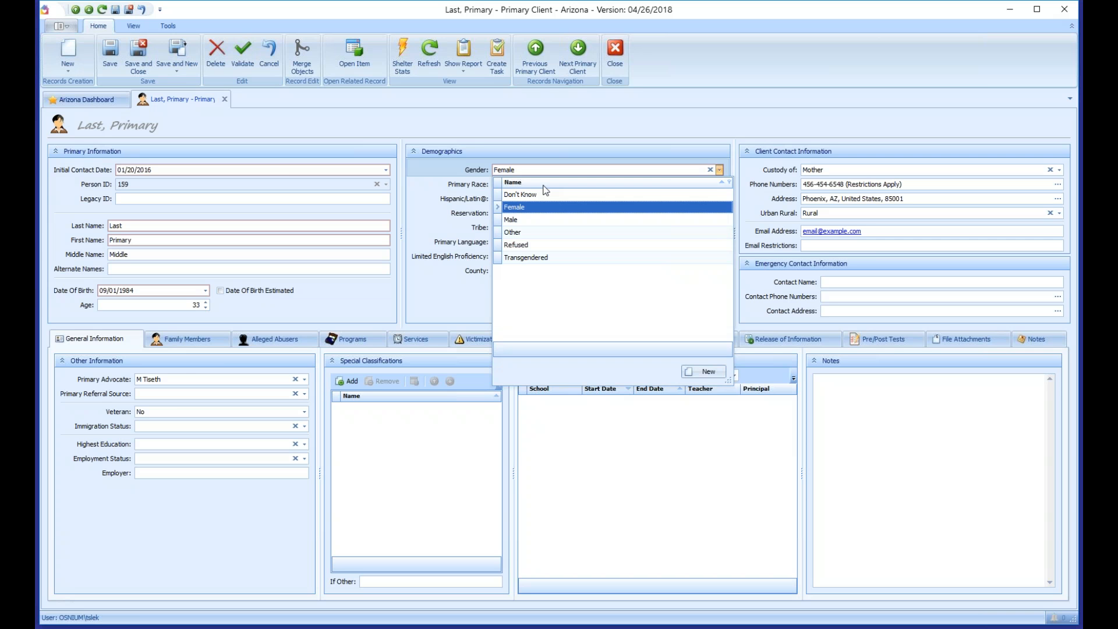
{"action": "left_click", "coordinate": [170, 395]}
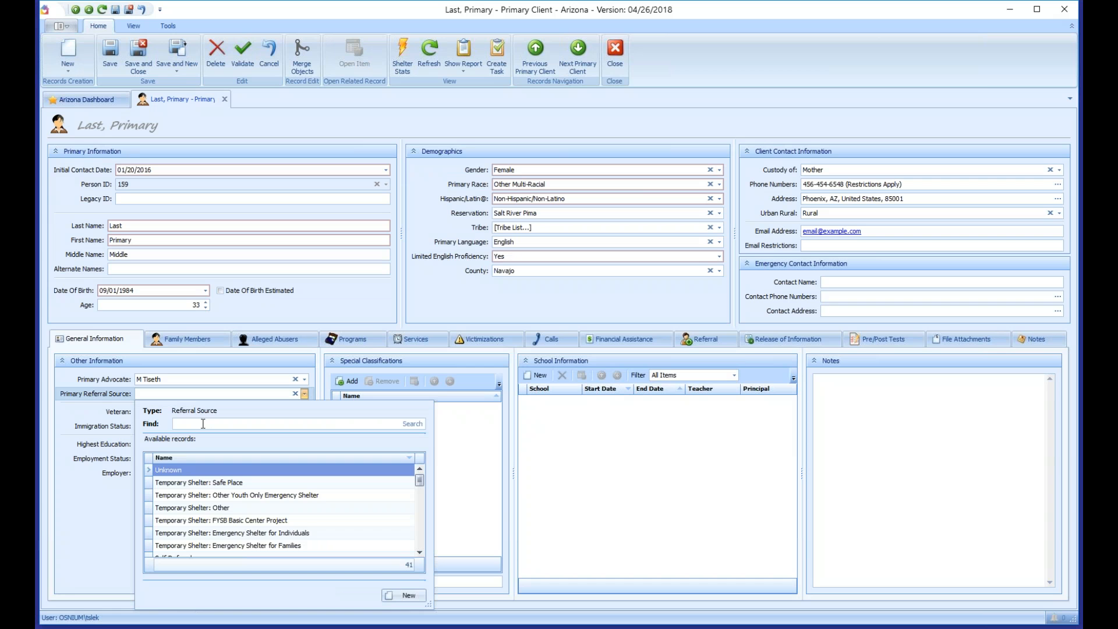
{"action": "scroll", "coordinate": [182, 512], "scroll_direction": "down", "scroll_amount": 3}
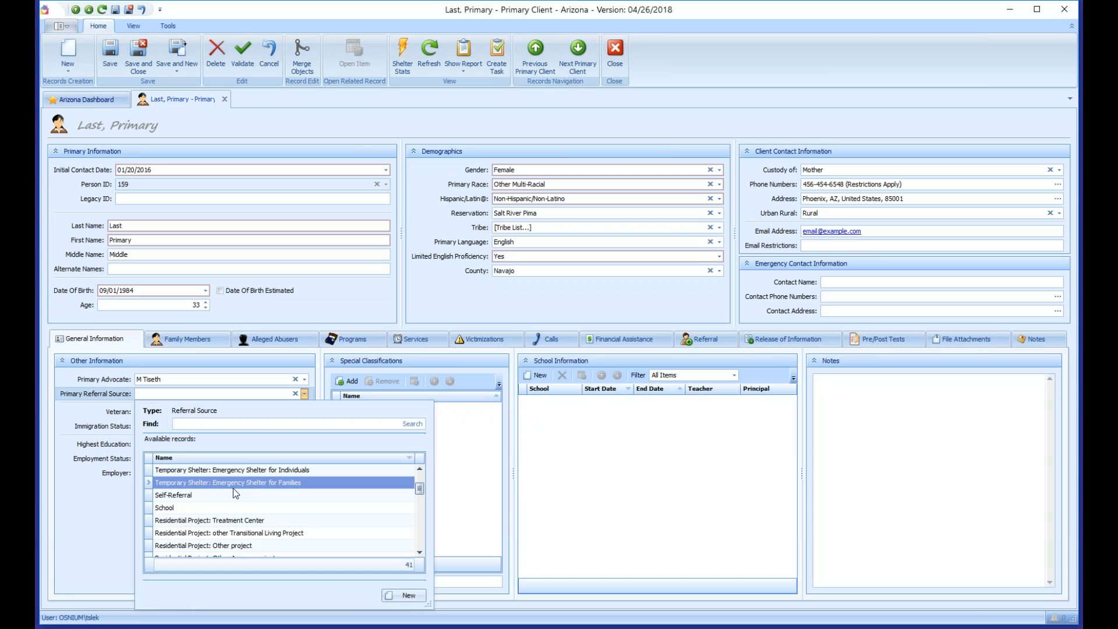
{"action": "scroll", "coordinate": [232, 488], "scroll_direction": "up", "scroll_amount": 3}
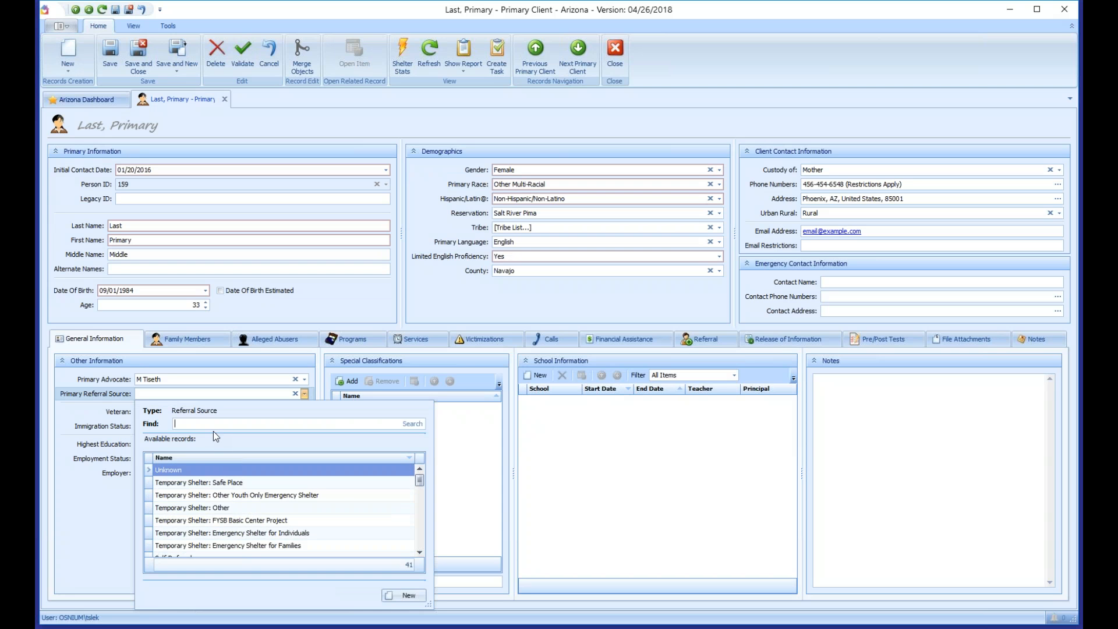
{"action": "type", "text": "cho"}
{"action": "left_click", "coordinate": [413, 424]}
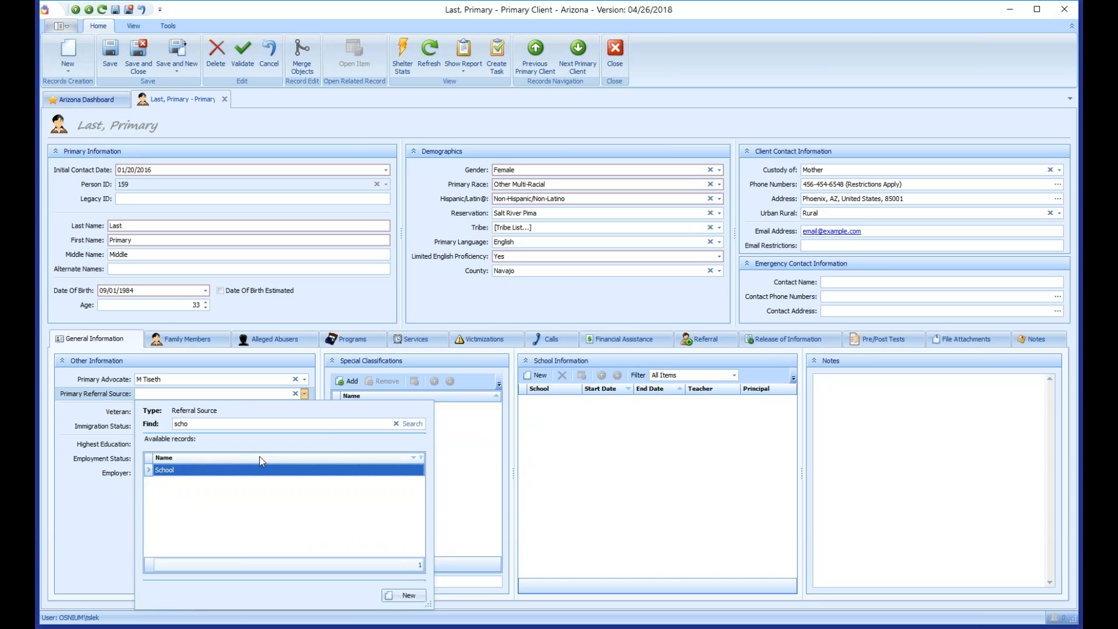
{"action": "left_click", "coordinate": [396, 424]}
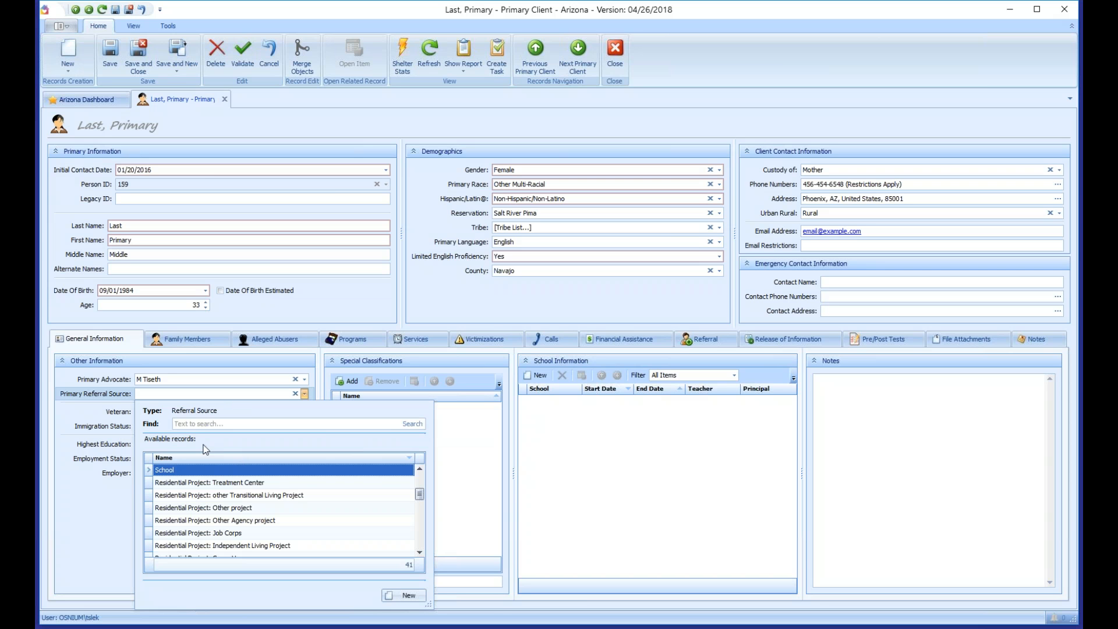
Step: Search 're', choose Residential Project: Group Home as referral source, and save
{"action": "left_click", "coordinate": [209, 424]}
{"action": "type", "text": "res"}
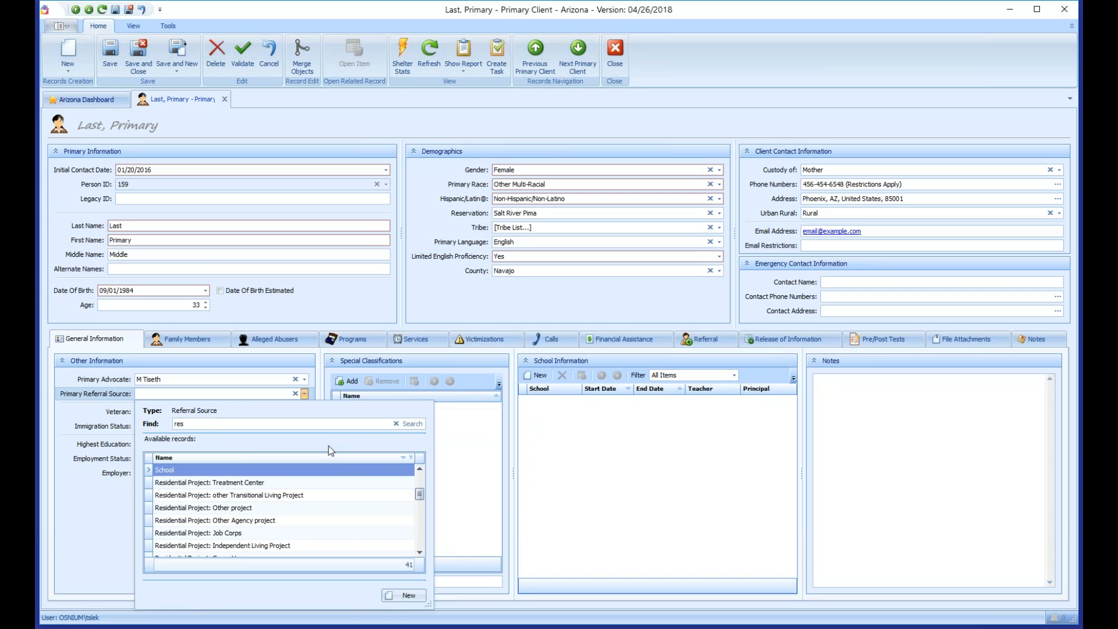
{"action": "left_click", "coordinate": [413, 424]}
{"action": "mouse_move", "coordinate": [421, 513]}
{"action": "left_mouse_down"}
{"action": "mouse_move", "coordinate": [418, 488]}
{"action": "mouse_move", "coordinate": [421, 516]}
{"action": "left_mouse_up"}
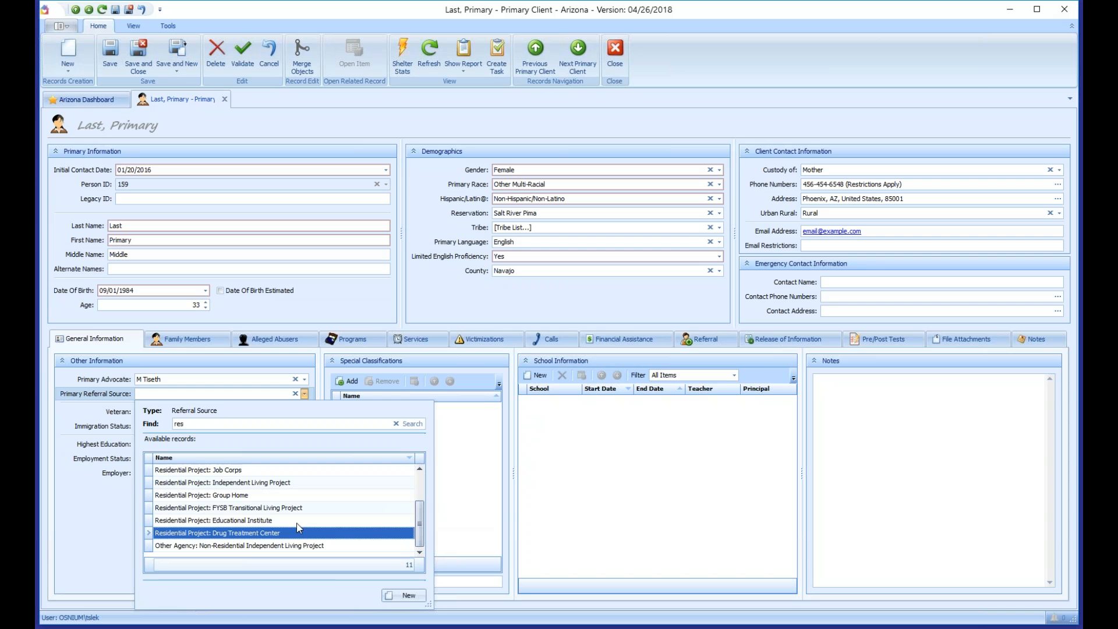
{"action": "left_click", "coordinate": [200, 495]}
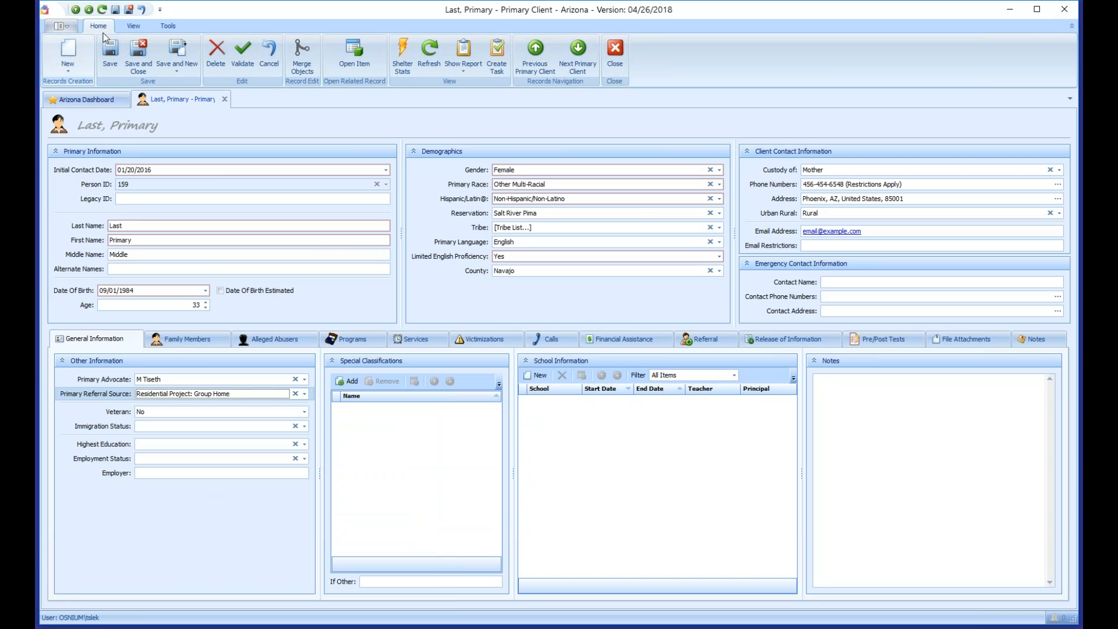
{"action": "left_click", "coordinate": [113, 69]}
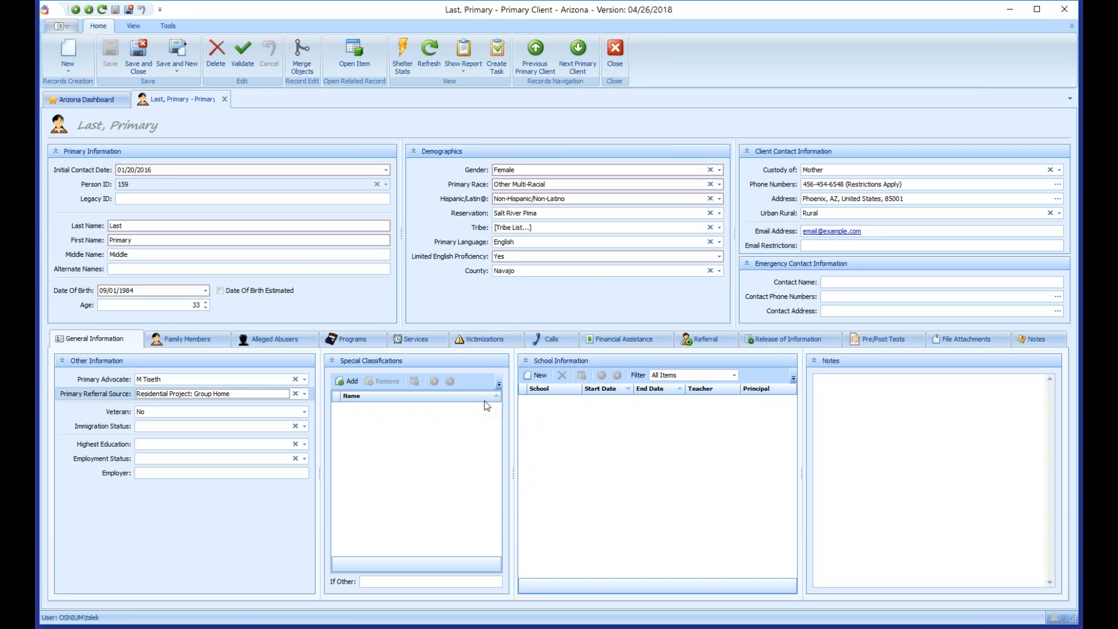
Step: Add the Deaf or hard of hearing and SMI special classifications
{"action": "left_click", "coordinate": [349, 383]}
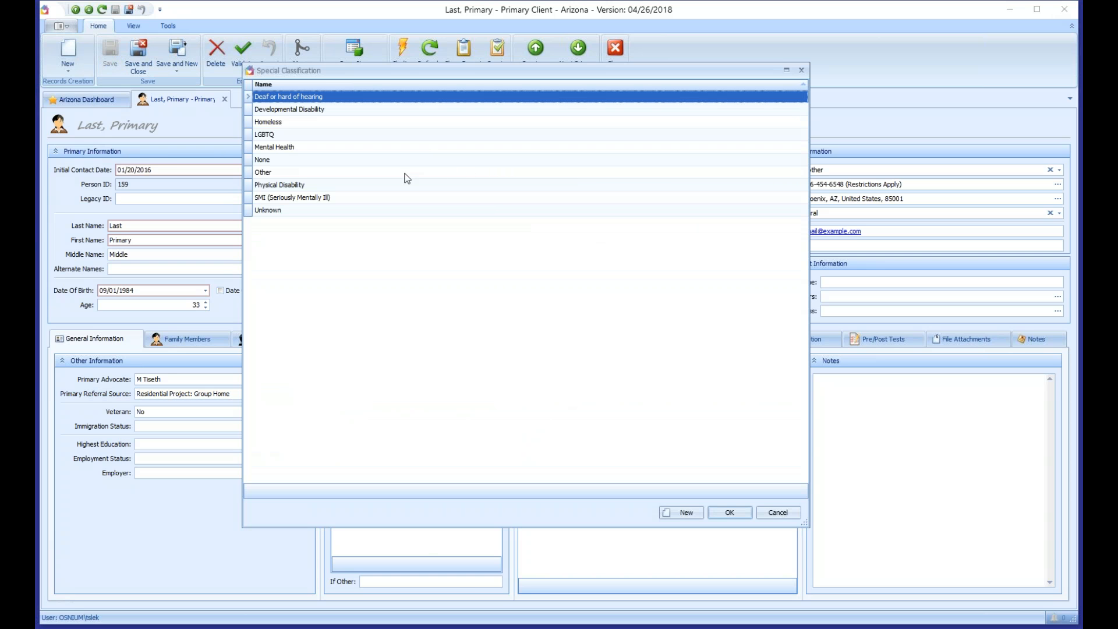
{"action": "left_click", "coordinate": [742, 511]}
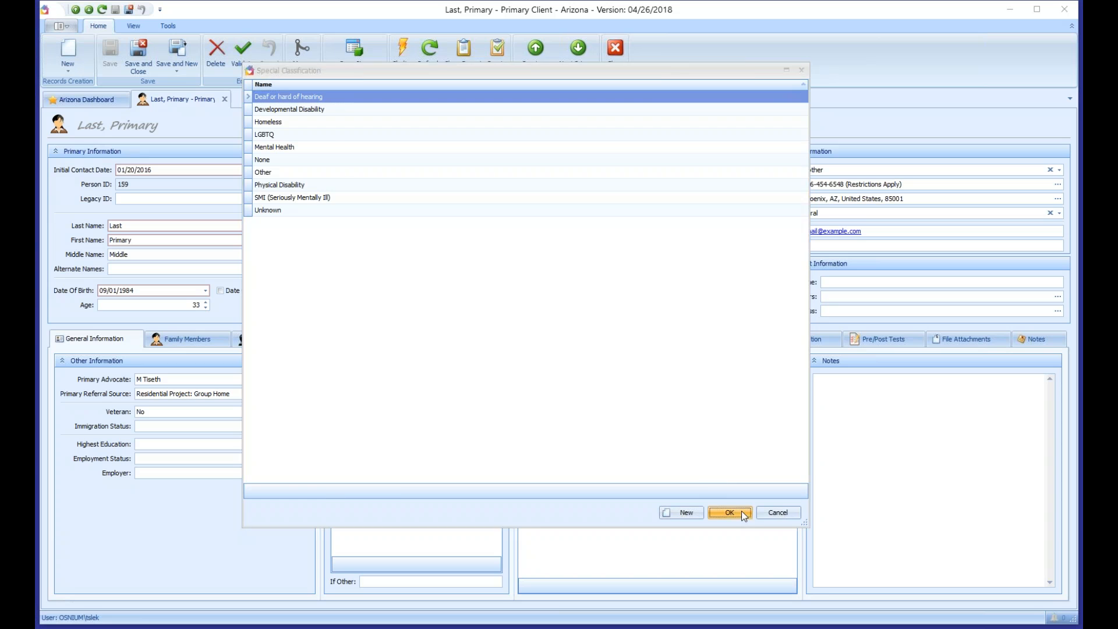
{"action": "left_click", "coordinate": [349, 381]}
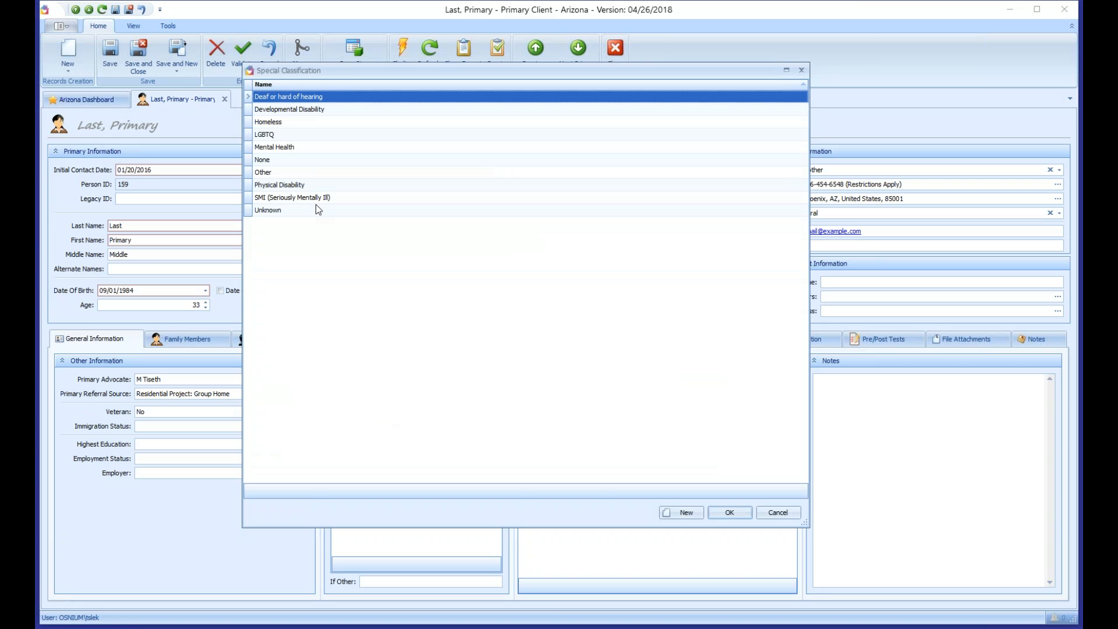
{"action": "double_click", "coordinate": [286, 198]}
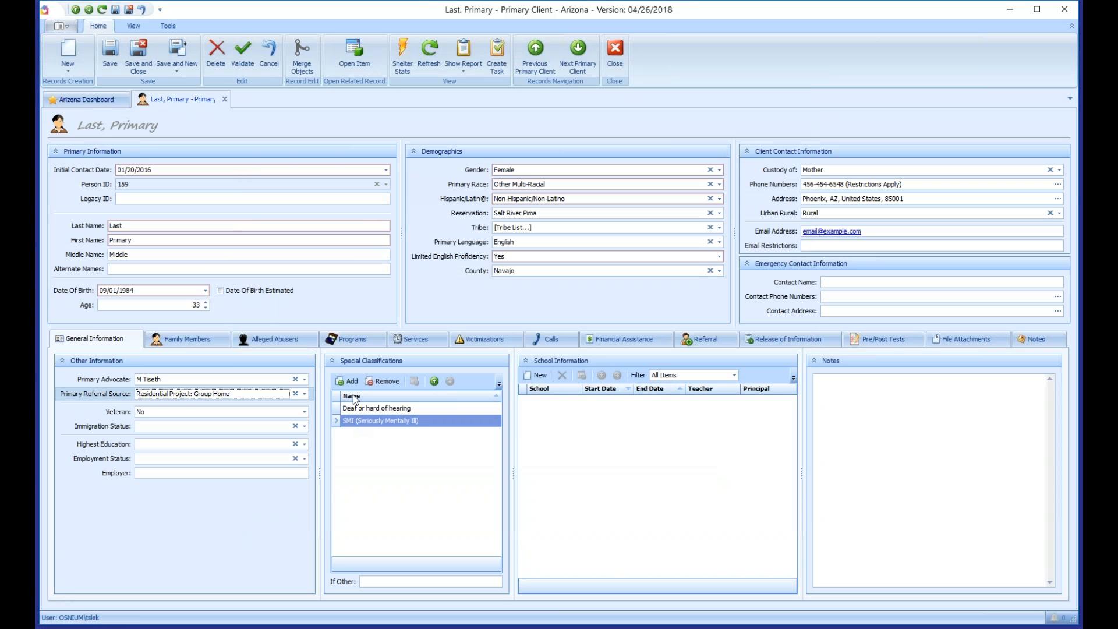
Step: Add Mental Health, SMI and Physical Disability classifications, leaving out Homeless
{"action": "left_click", "coordinate": [350, 382]}
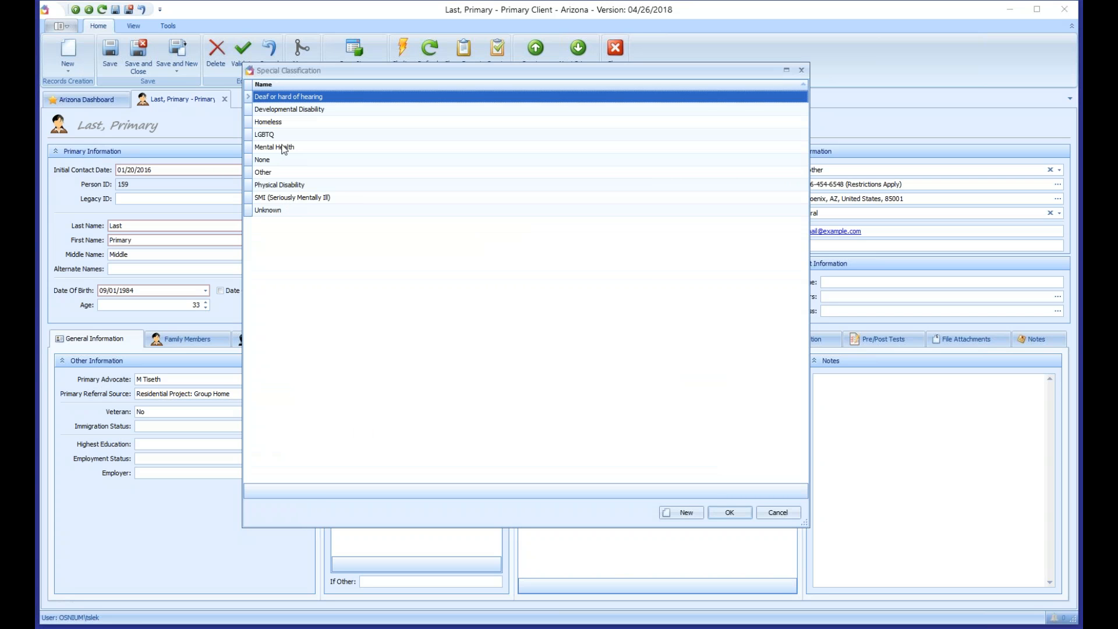
{"action": "left_click", "coordinate": [332, 122], "text": "ctrl"}
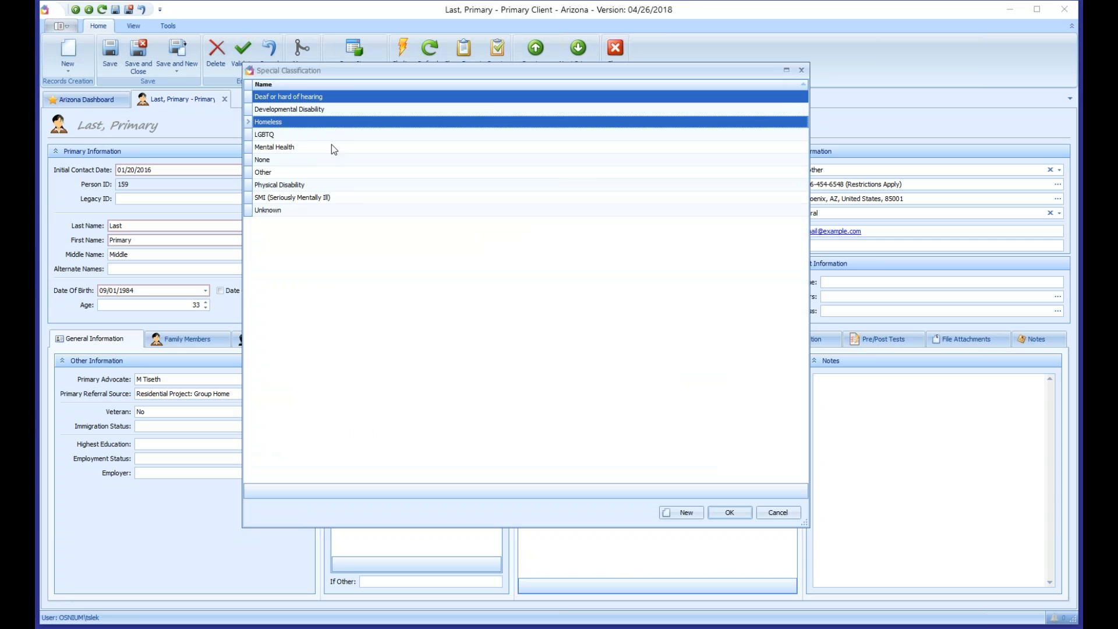
{"action": "left_click", "coordinate": [330, 147], "text": "ctrl"}
{"action": "left_click", "coordinate": [310, 198], "text": "ctrl"}
{"action": "left_click", "coordinate": [311, 186], "text": "ctrl"}
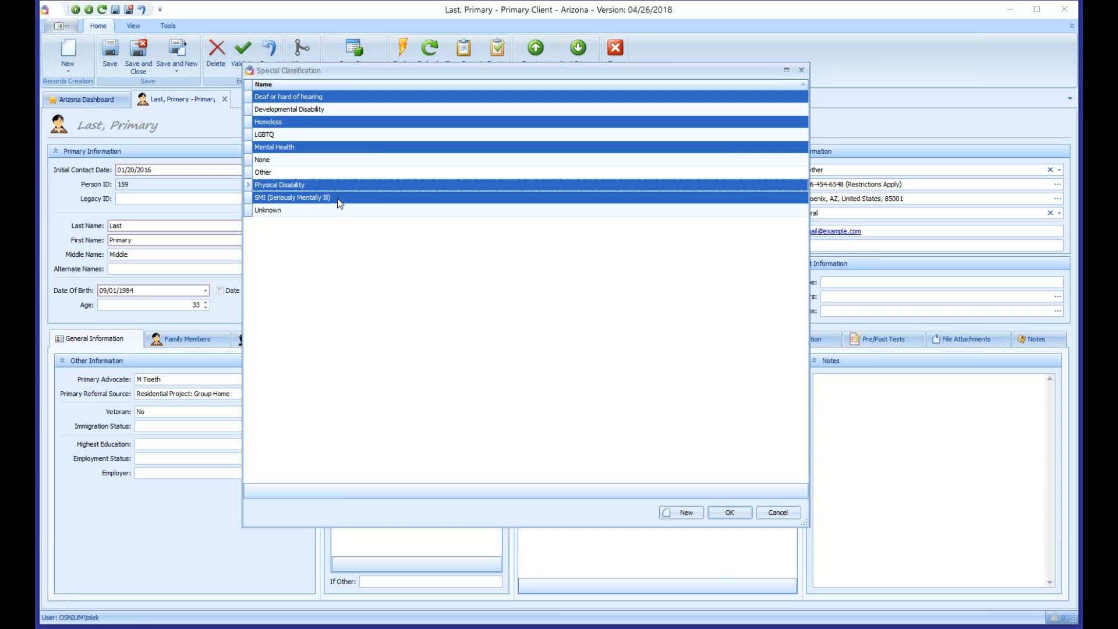
{"action": "left_click", "coordinate": [271, 121], "text": "ctrl"}
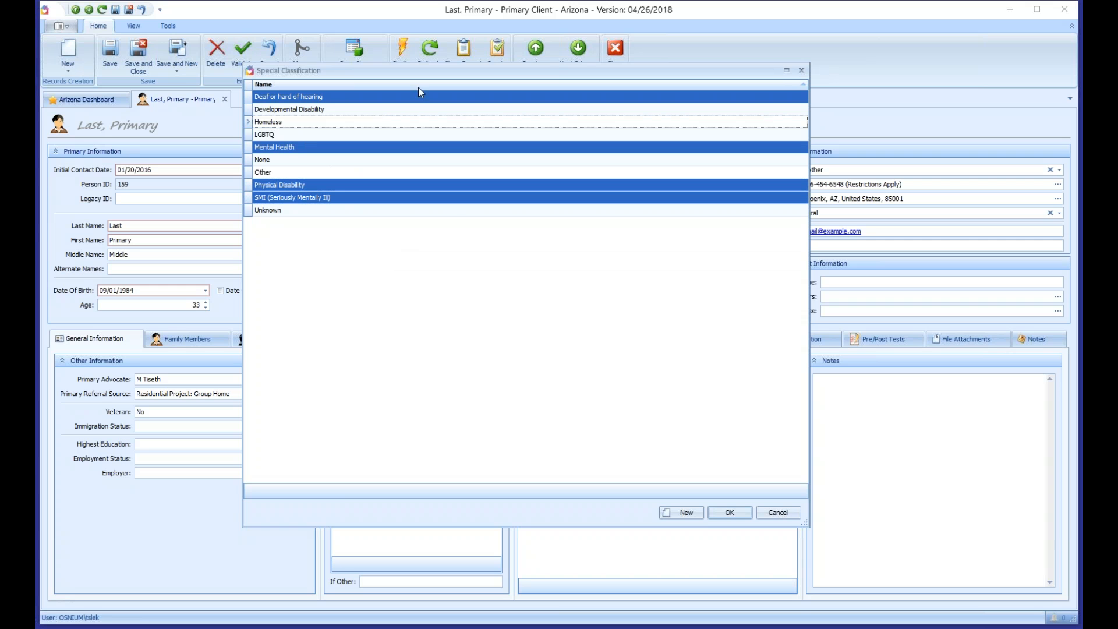
{"action": "left_click", "coordinate": [730, 512]}
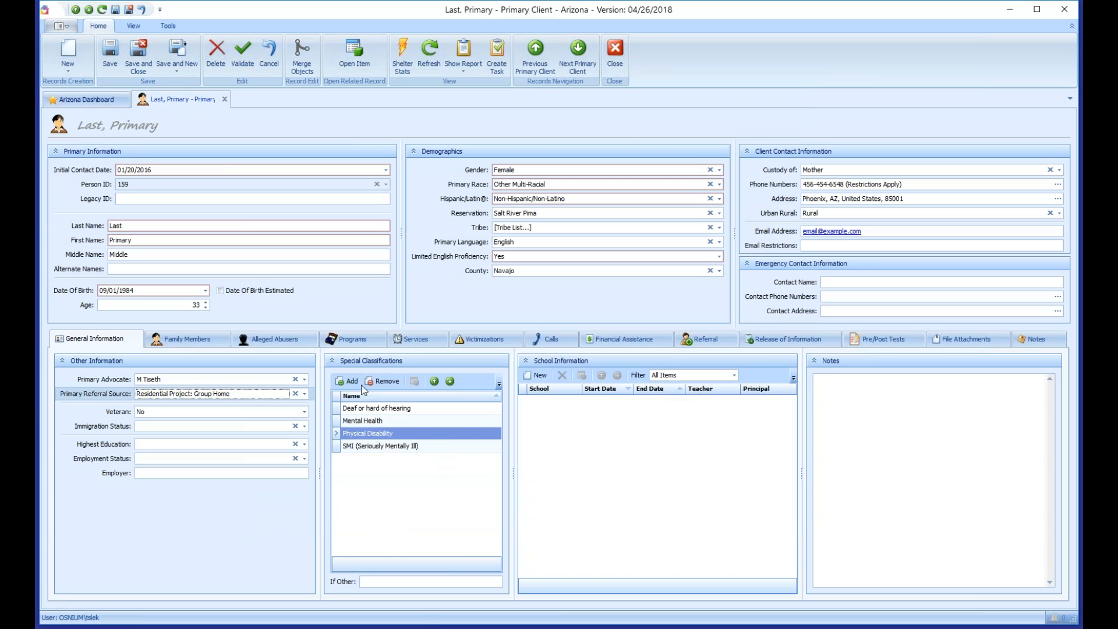
Step: Show the classification count and unlink Deaf or hard of hearing and Mental Health
{"action": "right_click", "coordinate": [359, 564]}
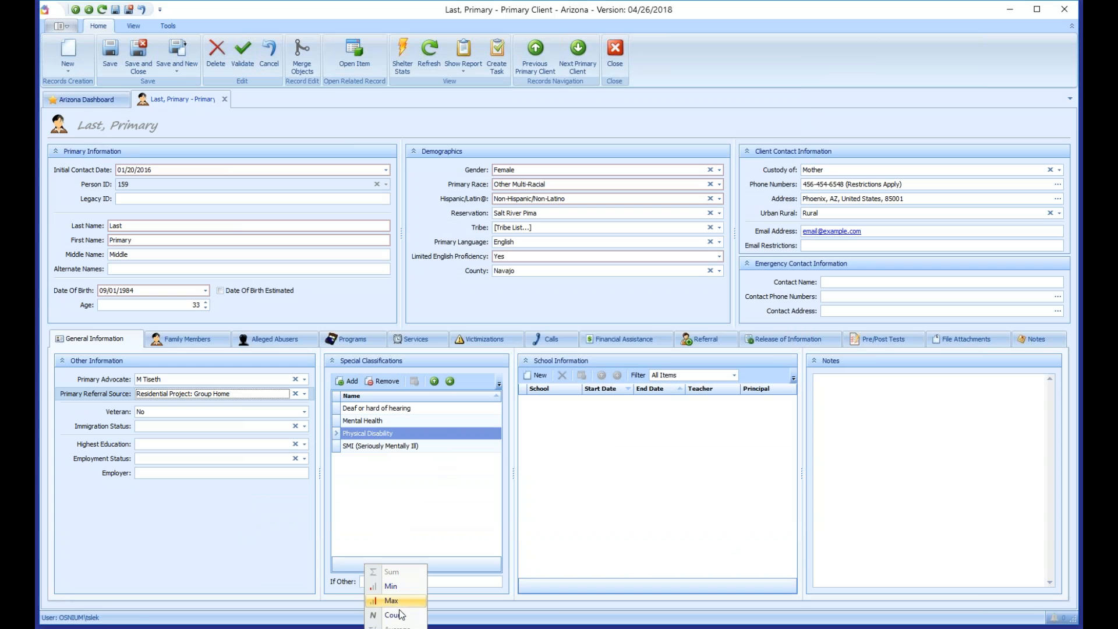
{"action": "left_click", "coordinate": [401, 615]}
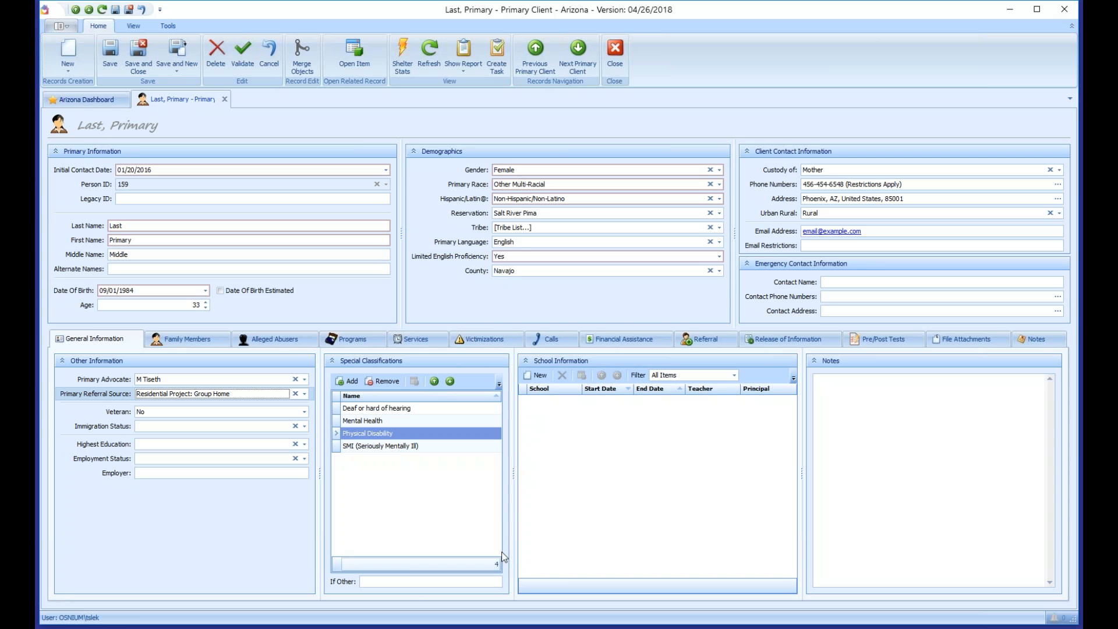
{"action": "left_click", "coordinate": [431, 507]}
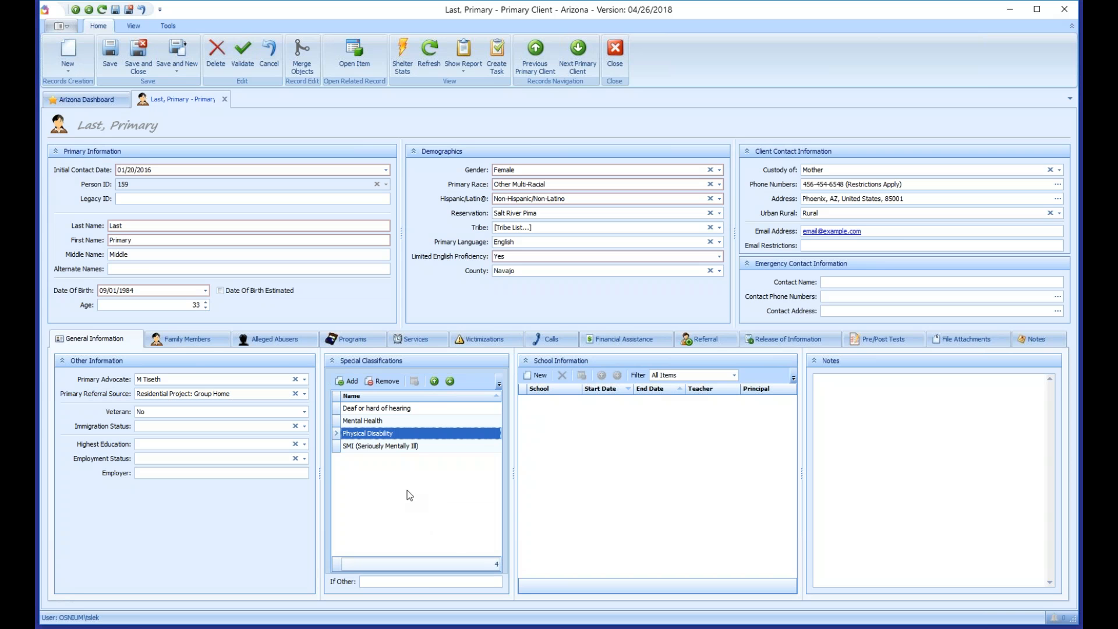
{"action": "left_click_drag", "start_coordinate": [367, 424], "coordinate": [375, 414]}
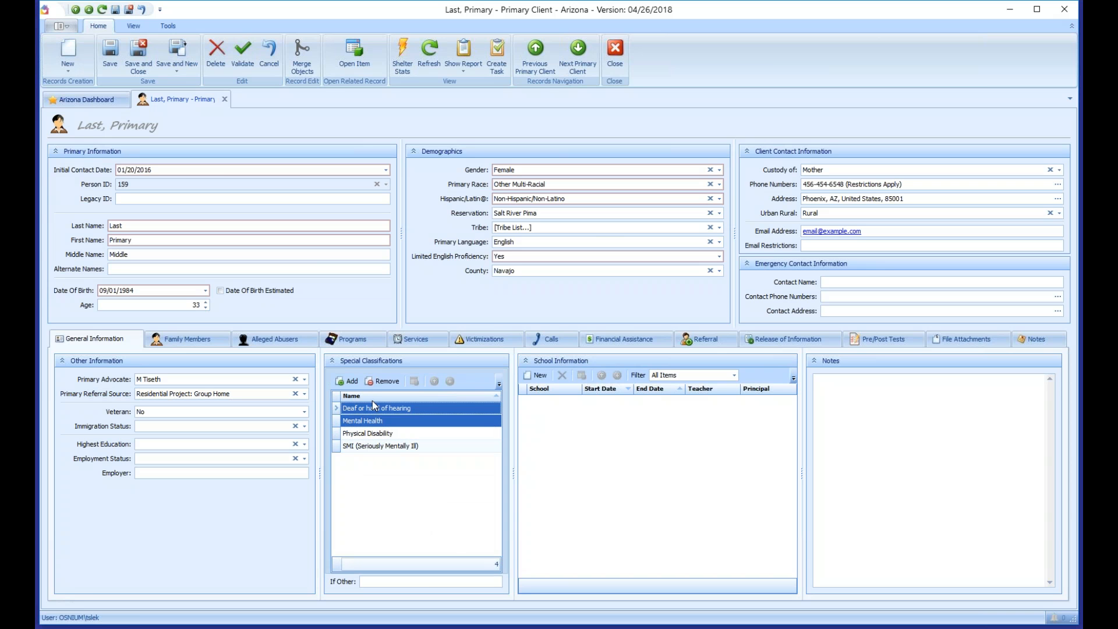
{"action": "left_click", "coordinate": [382, 381]}
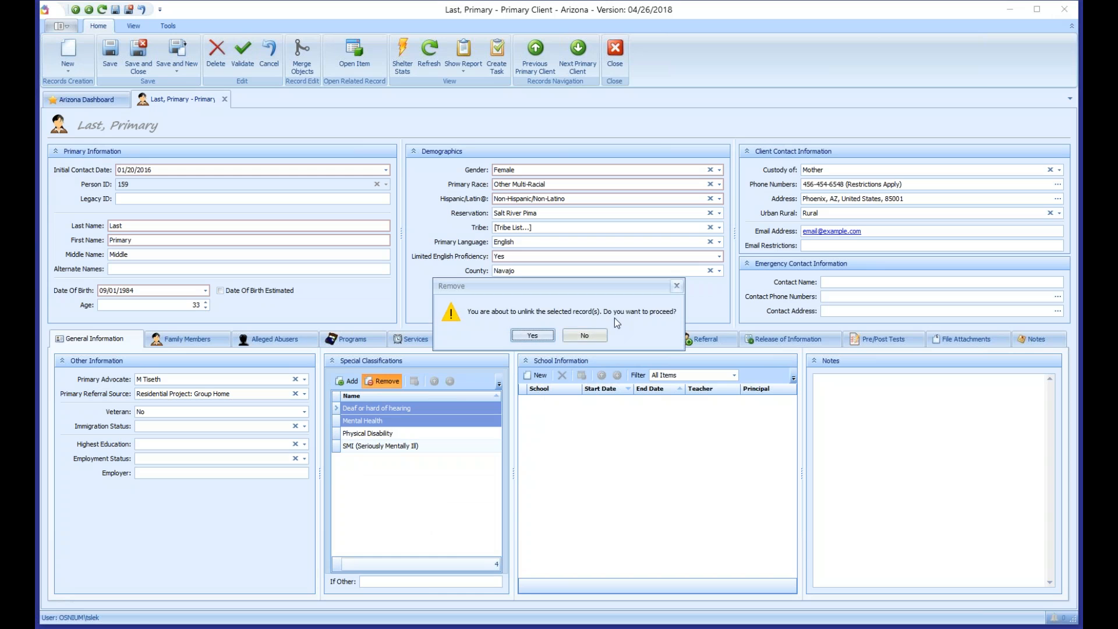
{"action": "left_click", "coordinate": [533, 339]}
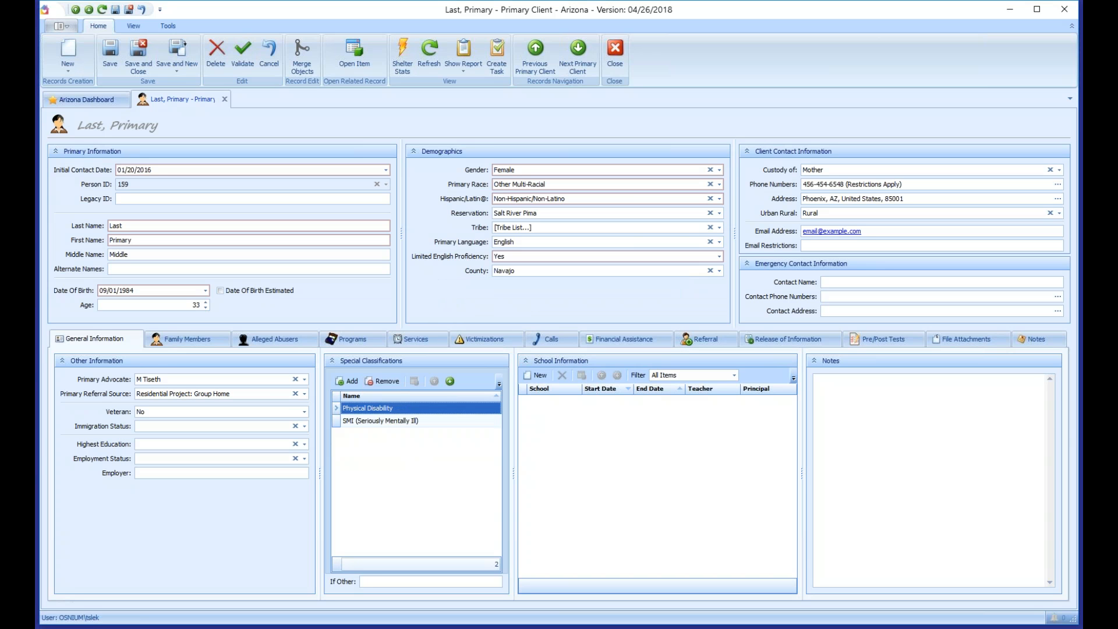
Step: Save and refresh the client record, then go to Family Members
{"action": "left_click", "coordinate": [372, 421]}
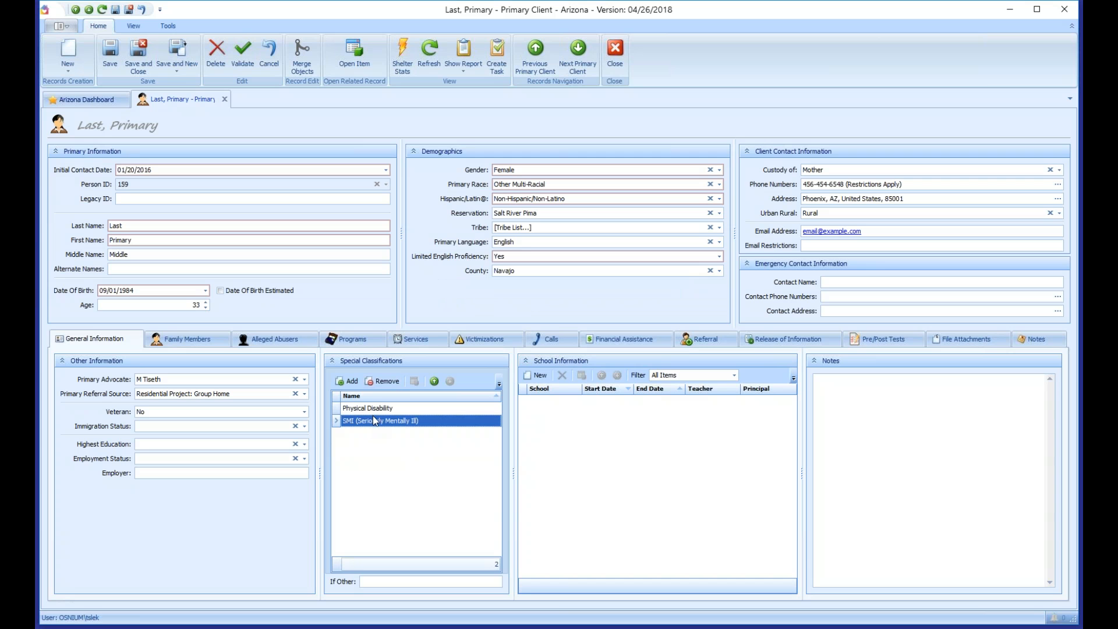
{"action": "left_click", "coordinate": [350, 382]}
{"action": "left_click", "coordinate": [428, 58]}
{"action": "left_click", "coordinate": [190, 339]}
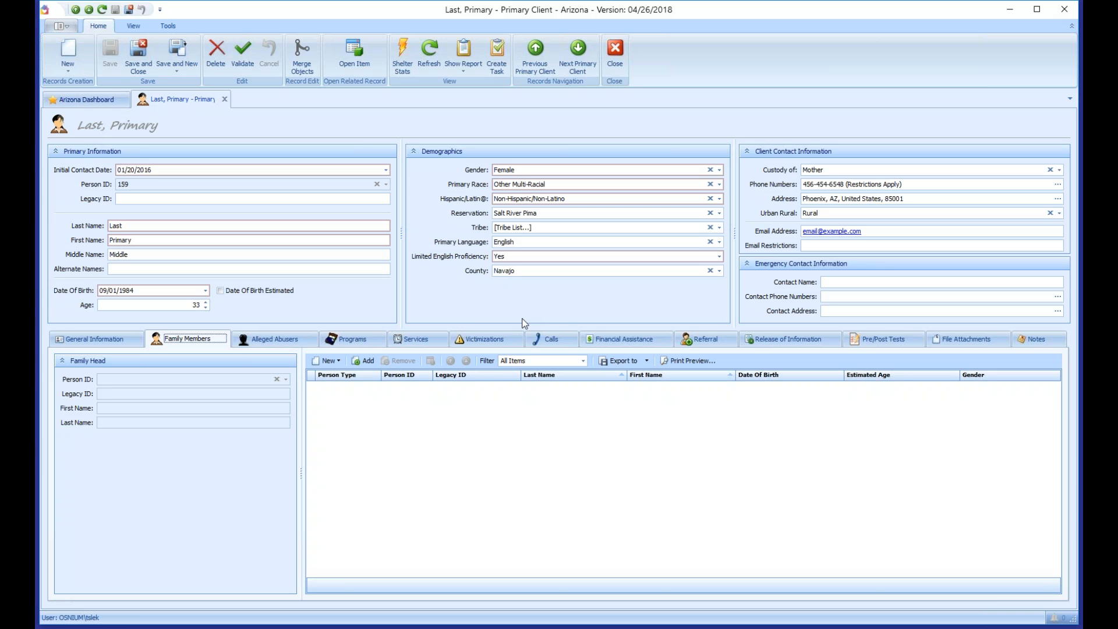
Step: Add a Secondary Client named Last, Secondary, age 8, with today's initial contact date
{"action": "left_click", "coordinate": [334, 365]}
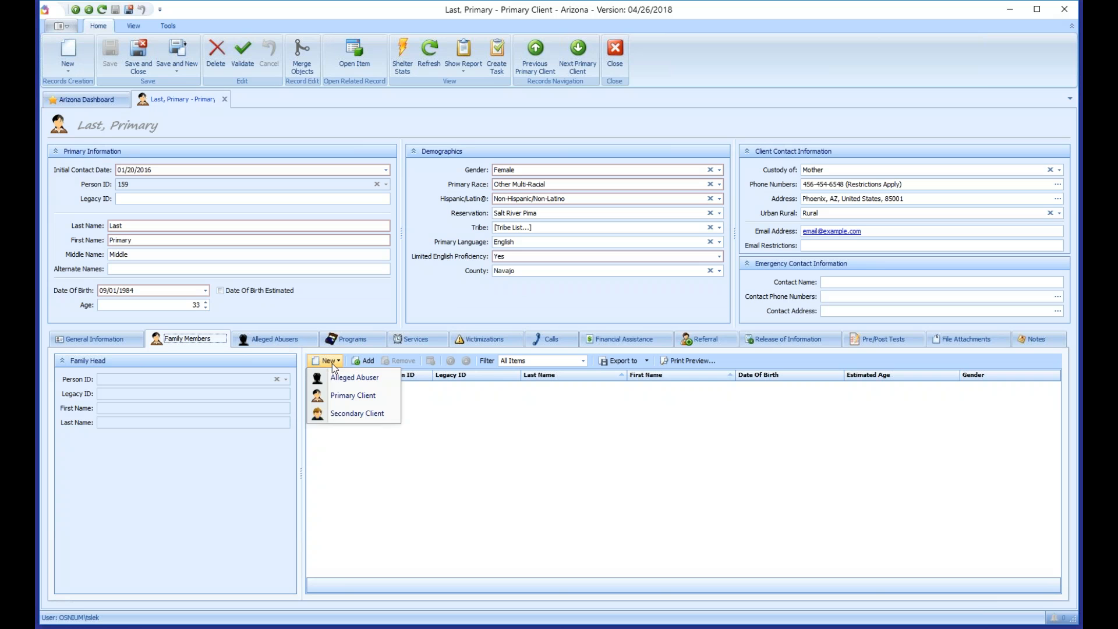
{"action": "left_click", "coordinate": [351, 414]}
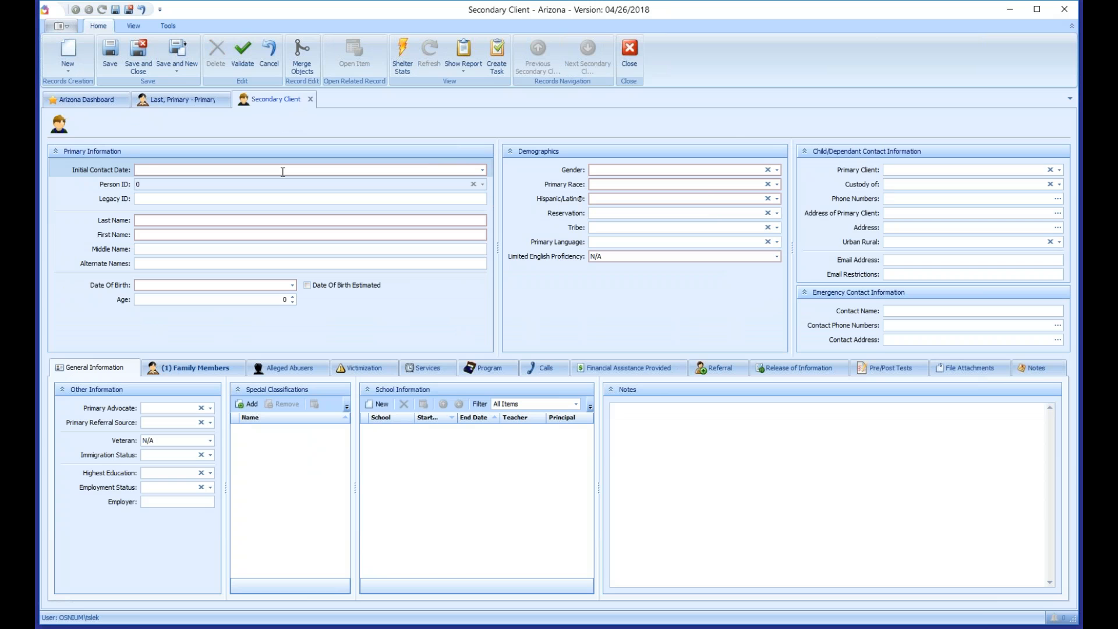
{"action": "key", "text": "space"}
{"action": "key", "text": "Tab"}
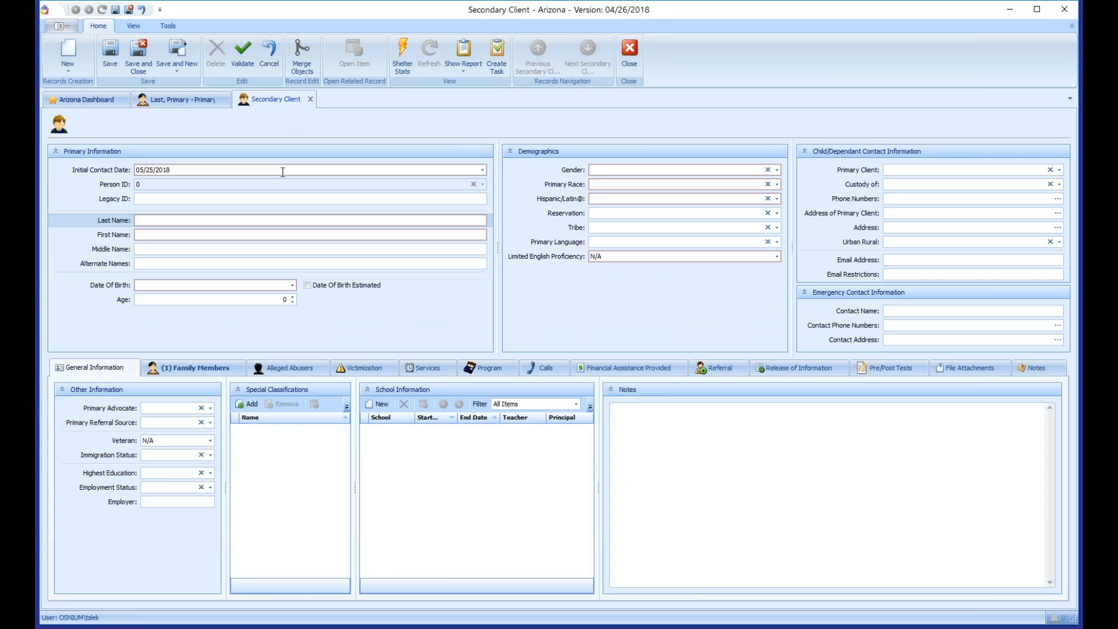
{"action": "type", "text": "Last"}
{"action": "key", "text": "Tab"}
{"action": "type", "text": "Secondary"}
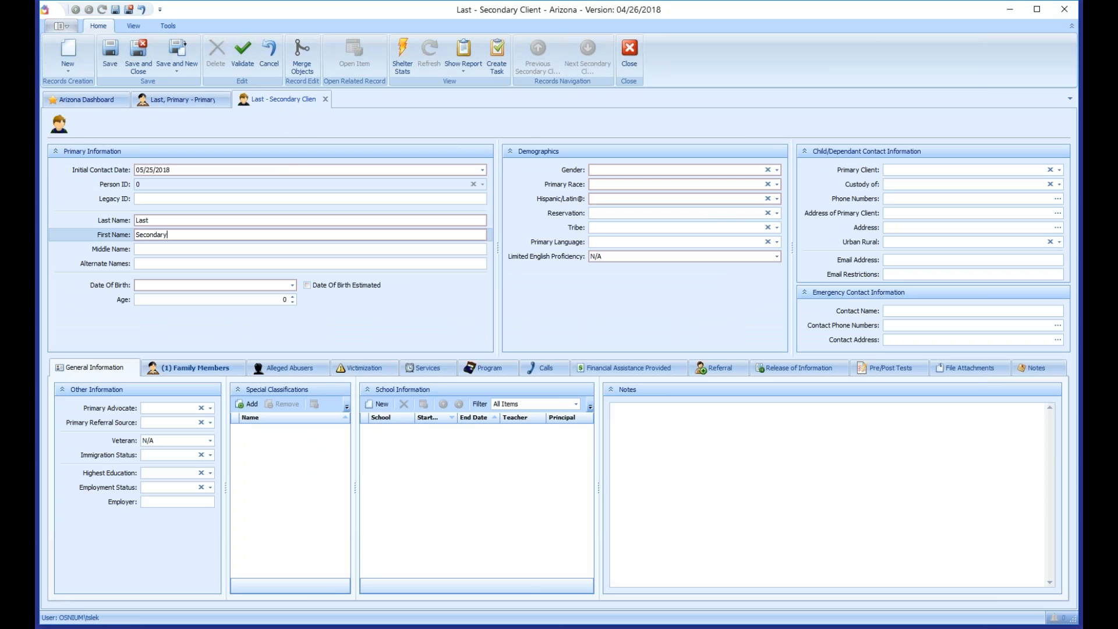
{"action": "key", "text": "Tab"}
{"action": "key", "text": "Tab"}
{"action": "key", "text": "Tab"}
{"action": "key", "text": "Tab"}
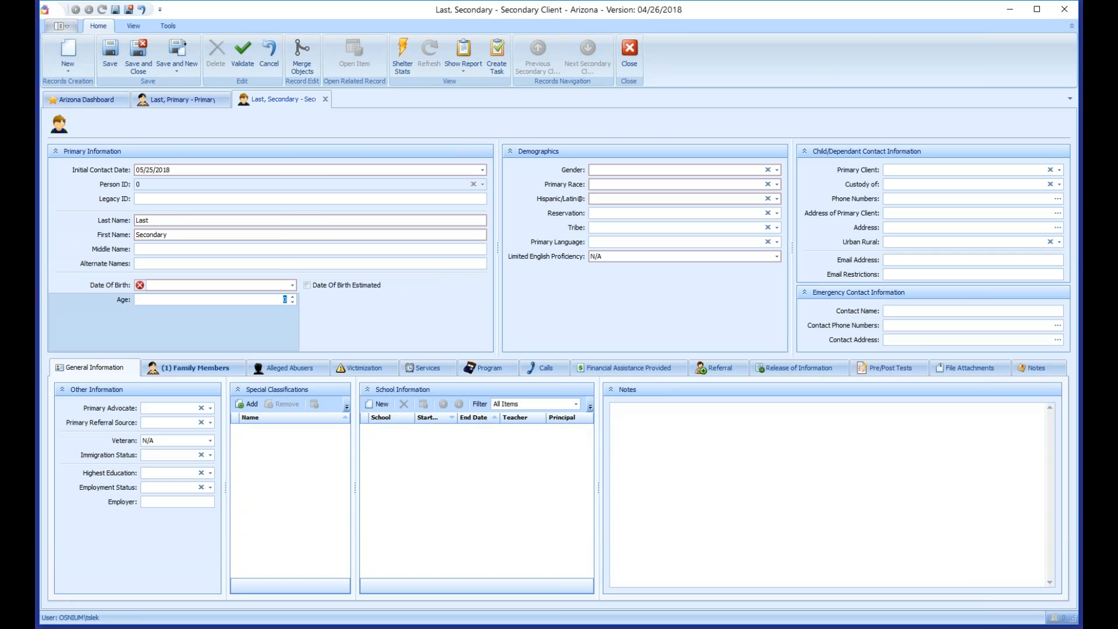
{"action": "type", "text": "8"}
{"action": "key", "text": "Tab"}
{"action": "key", "text": "Tab"}
Step: Set gender Male, race American Indian or Alaska Native, Hispanic Don't Know, LEP No
{"action": "key", "text": "alt+Down"}
{"action": "key", "text": "Down"}
{"action": "key", "text": "Down"}
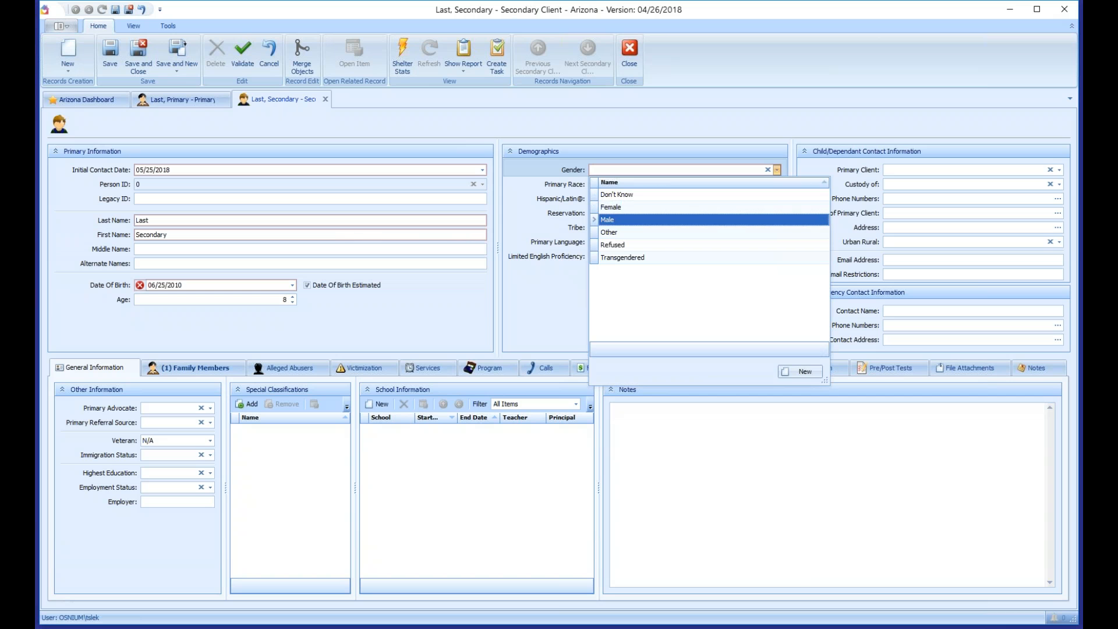
{"action": "key", "text": "Return"}
{"action": "key", "text": "Tab"}
{"action": "key", "text": "alt+Down"}
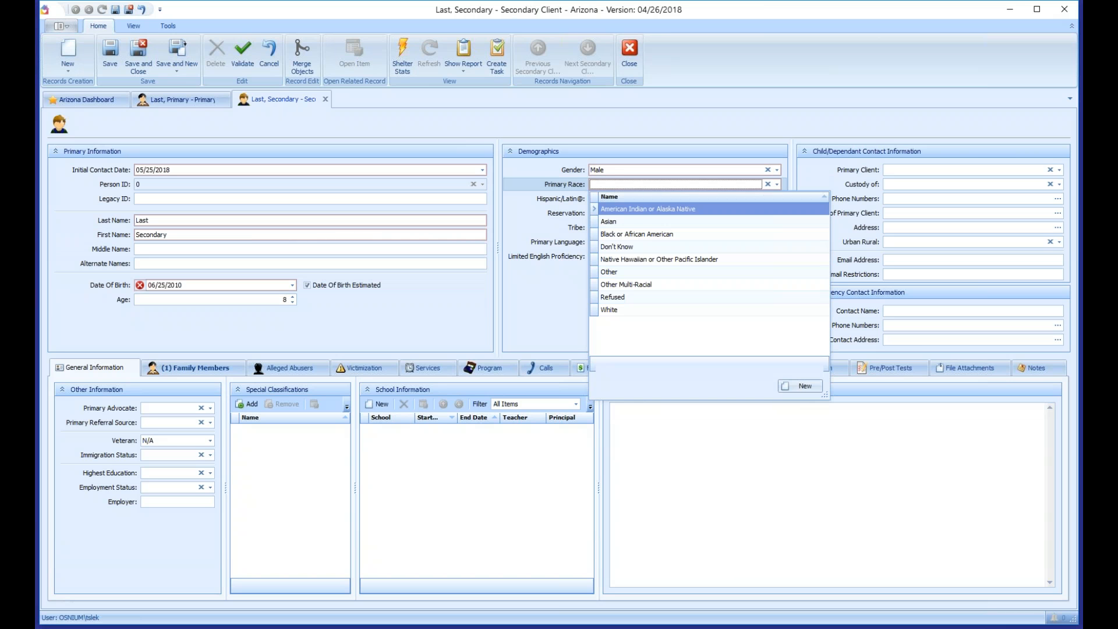
{"action": "key", "text": "Return"}
{"action": "key", "text": "Tab"}
{"action": "key", "text": "alt+Down"}
{"action": "key", "text": "Return"}
{"action": "key", "text": "Tab"}
{"action": "key", "text": "Tab"}
{"action": "key", "text": "Tab"}
{"action": "key", "text": "Tab"}
{"action": "key", "text": "Down"}
Step: Save the secondary client record, then save and close it
{"action": "key", "text": "Tab"}
{"action": "key", "text": "Tab"}
{"action": "key", "text": "Tab"}
{"action": "key", "text": "Tab"}
{"action": "key", "text": "Tab"}
{"action": "key", "text": "Tab"}
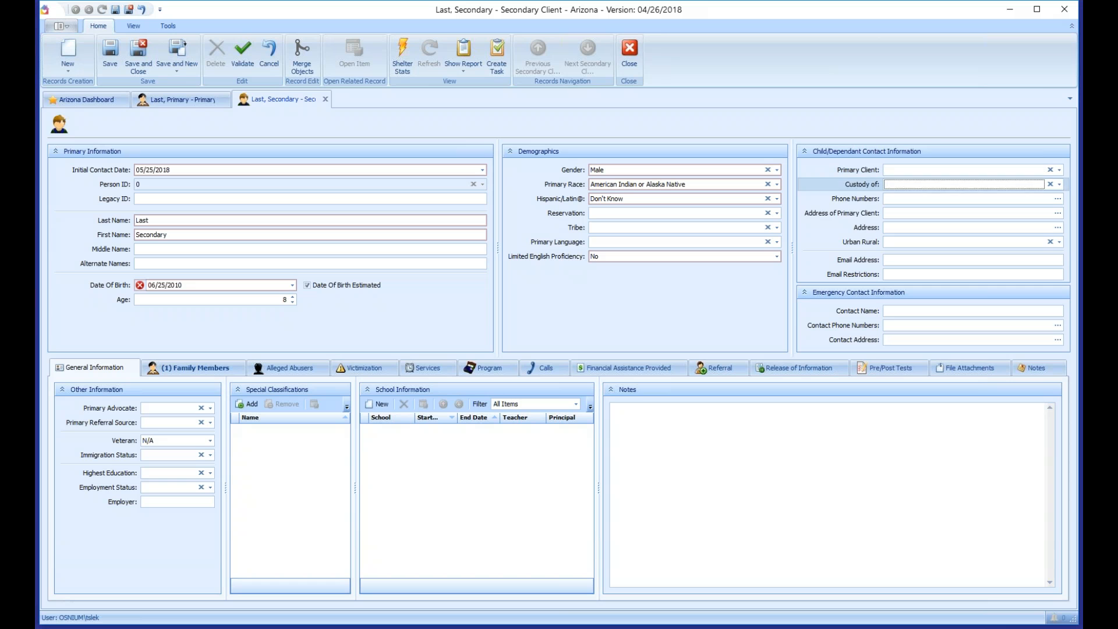
{"action": "key", "text": "Tab"}
{"action": "key", "text": "Tab"}
{"action": "key", "text": "Tab"}
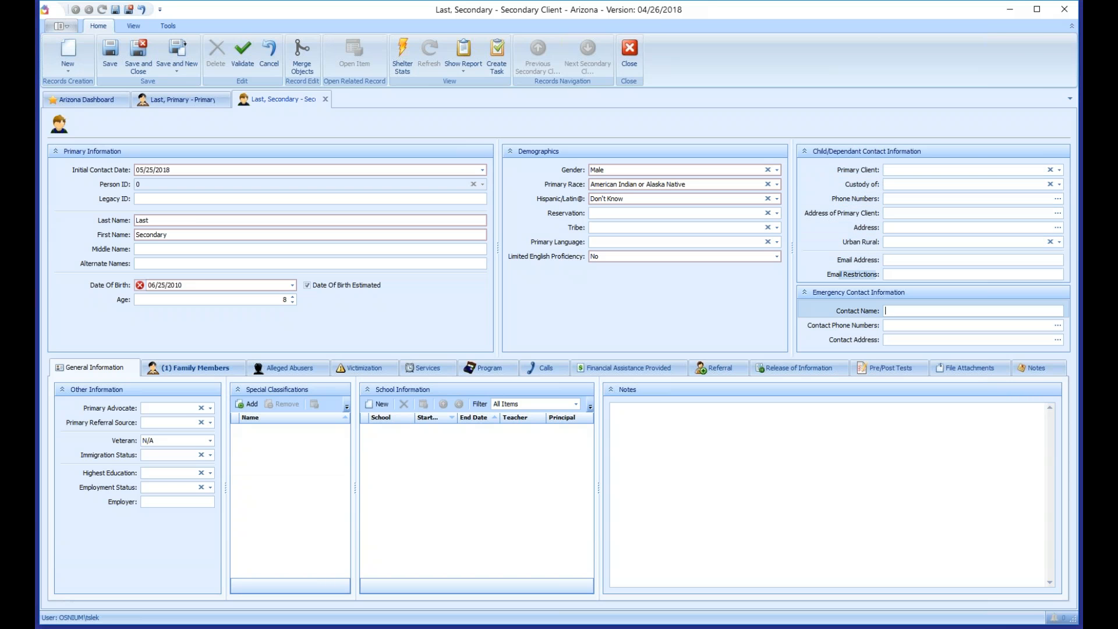
{"action": "left_click", "coordinate": [114, 61]}
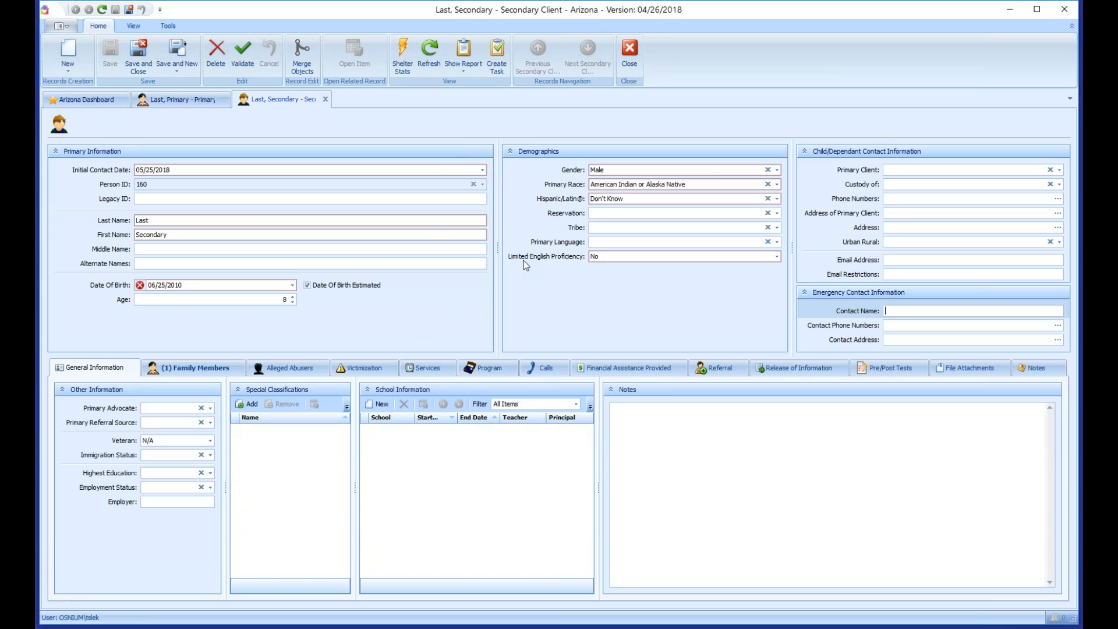
{"action": "left_click", "coordinate": [139, 56]}
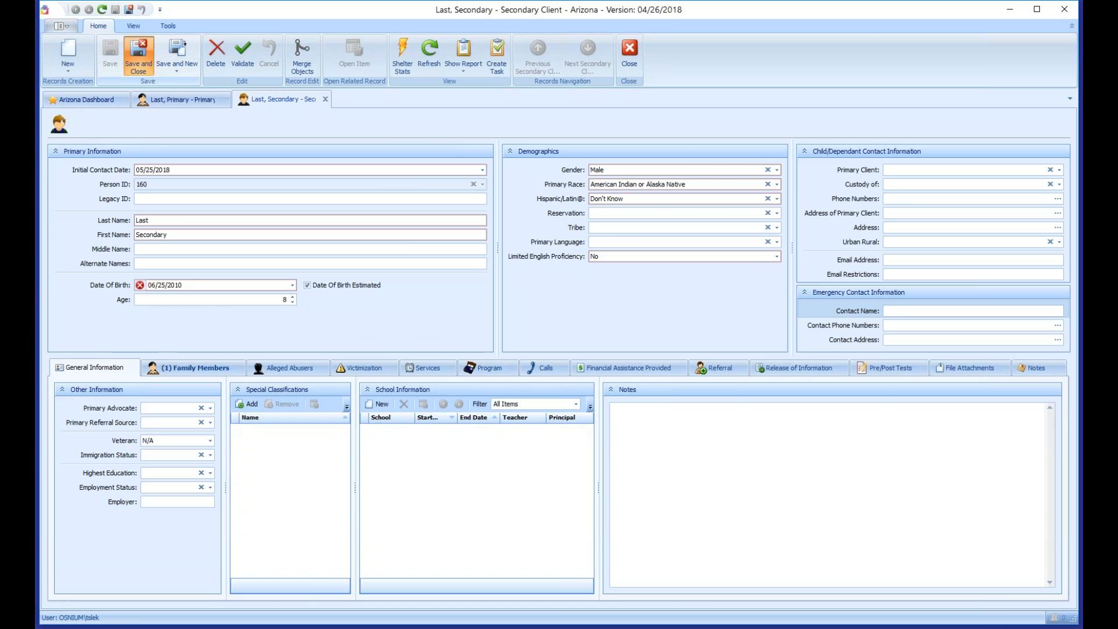
Step: Refresh the Family Members list and start a new Primary Client family member
{"action": "left_click", "coordinate": [353, 390]}
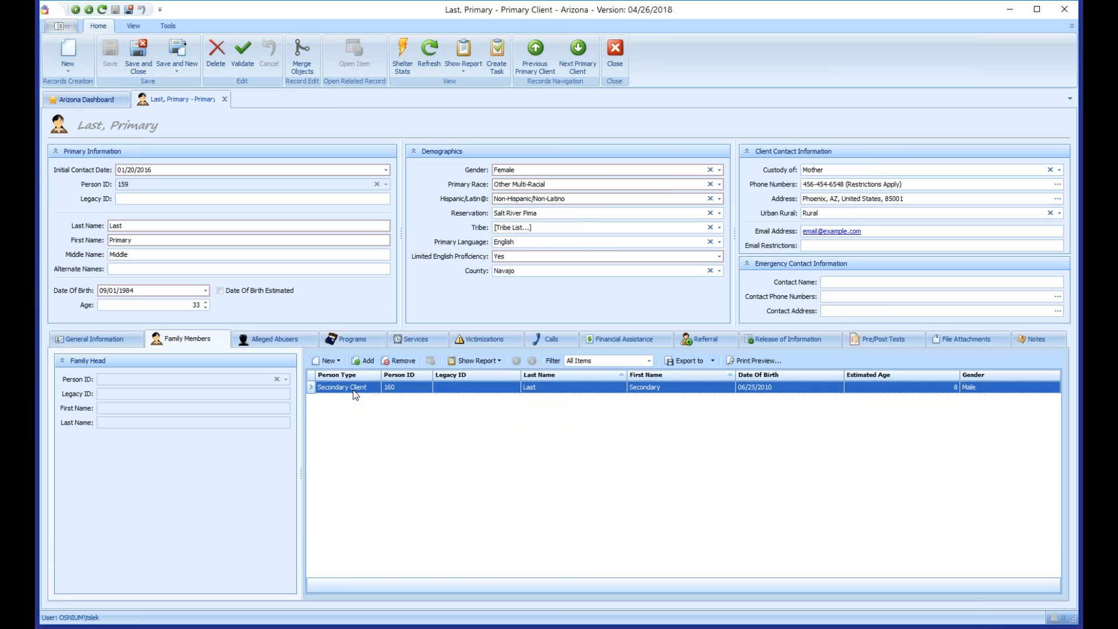
{"action": "left_click", "coordinate": [433, 54]}
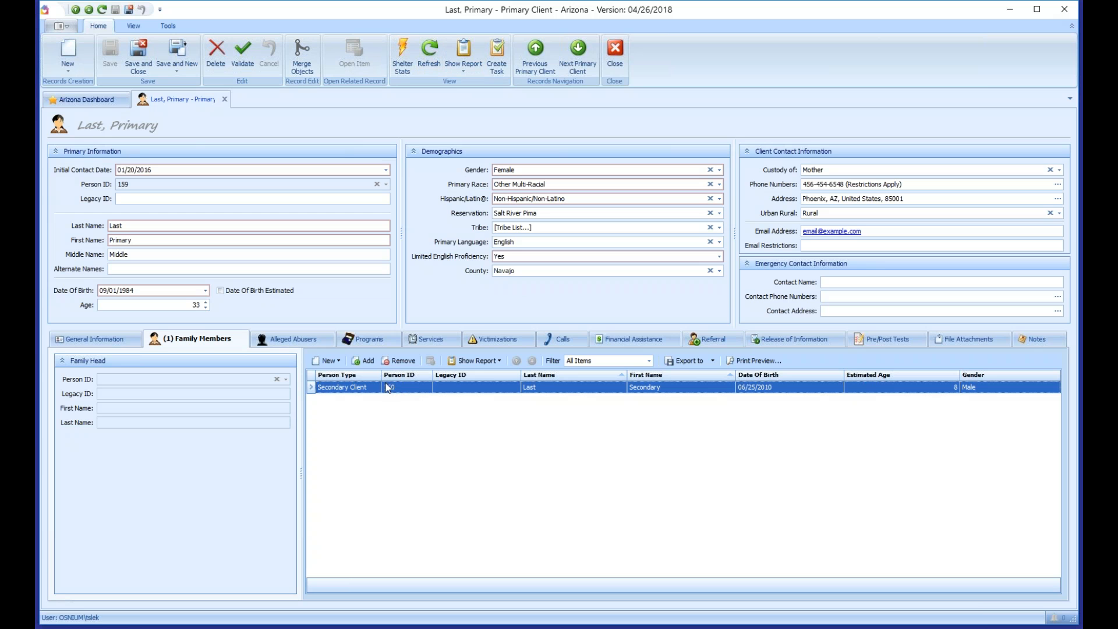
{"action": "left_click", "coordinate": [327, 360]}
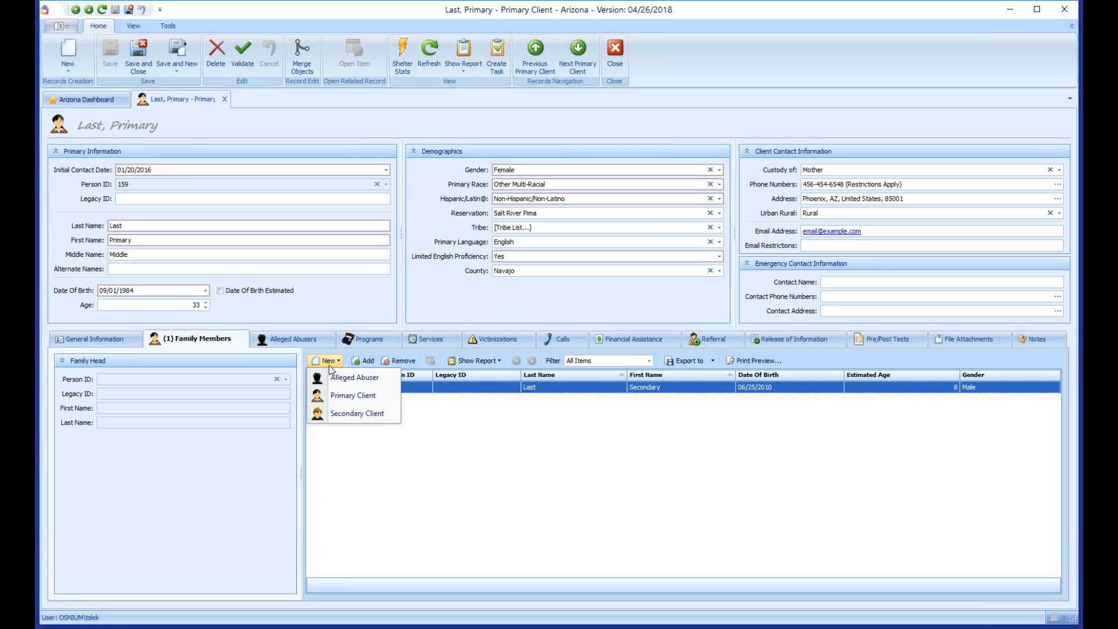
{"action": "left_click", "coordinate": [347, 396]}
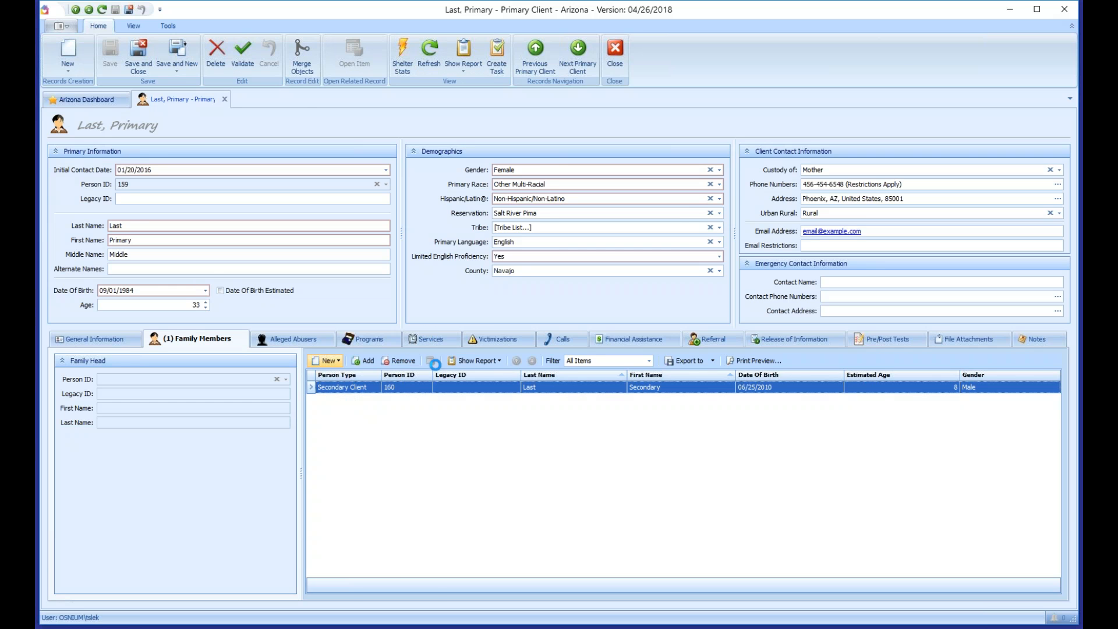
Step: Enter initial contact date 06/25/2018 and name Last, Primary on the new client form
{"action": "left_click", "coordinate": [140, 169]}
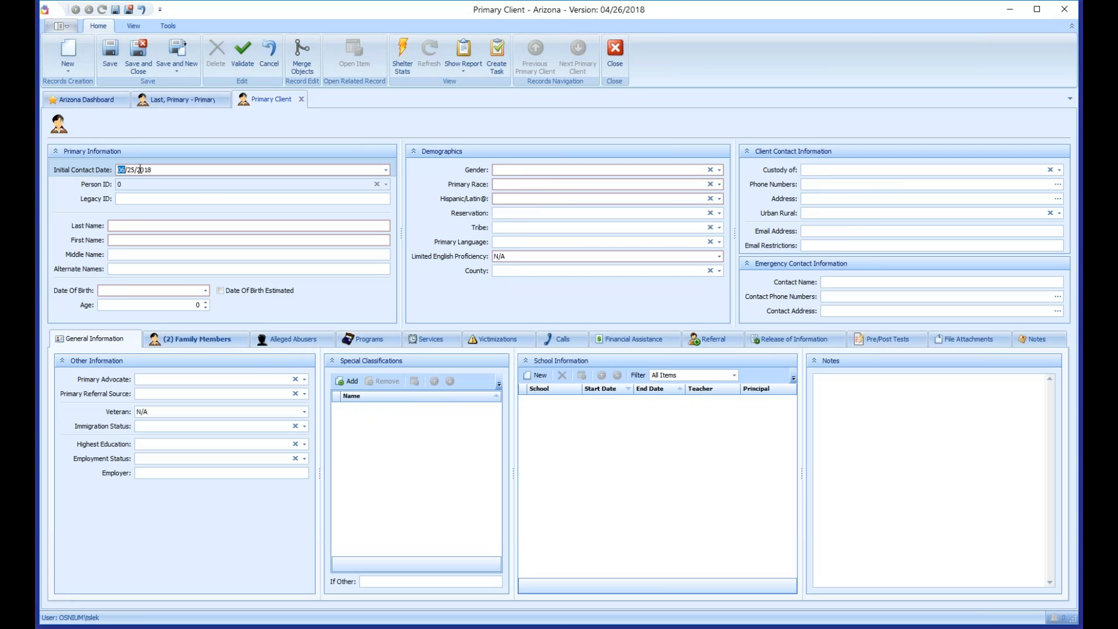
{"action": "left_click", "coordinate": [142, 198]}
{"action": "left_click", "coordinate": [136, 228]}
{"action": "type", "text": "Last"}
{"action": "key", "text": "Tab"}
{"action": "type", "text": "Primaery"}
{"action": "key", "text": "BackSpace"}
{"action": "key", "text": "BackSpace"}
{"action": "key", "text": "BackSpace"}
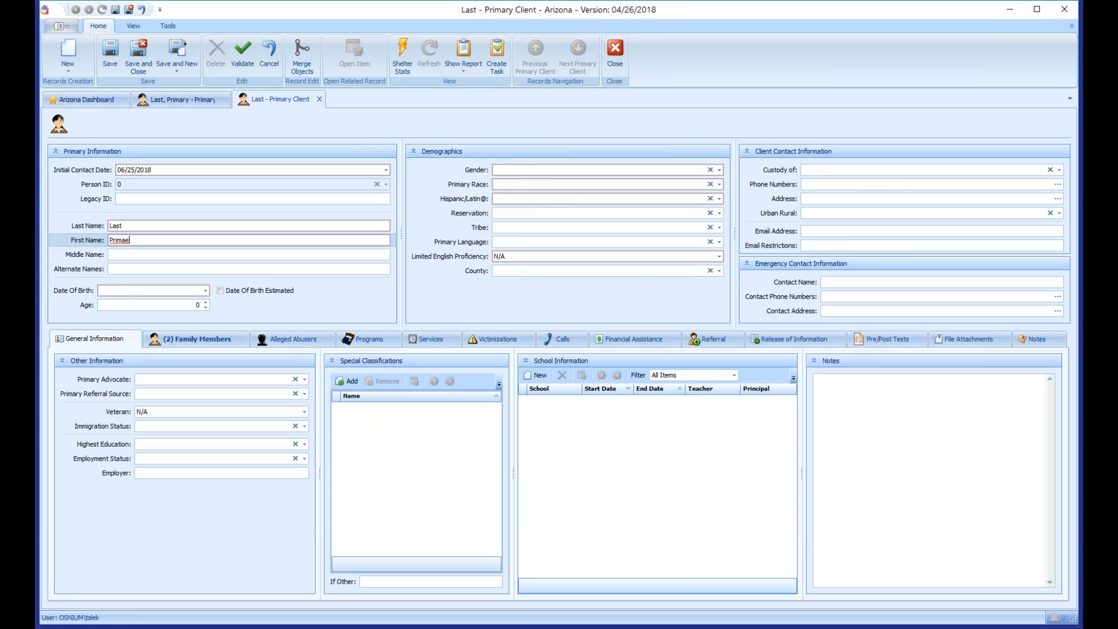
{"action": "type", "text": "ry"}
{"action": "key", "text": "Tab"}
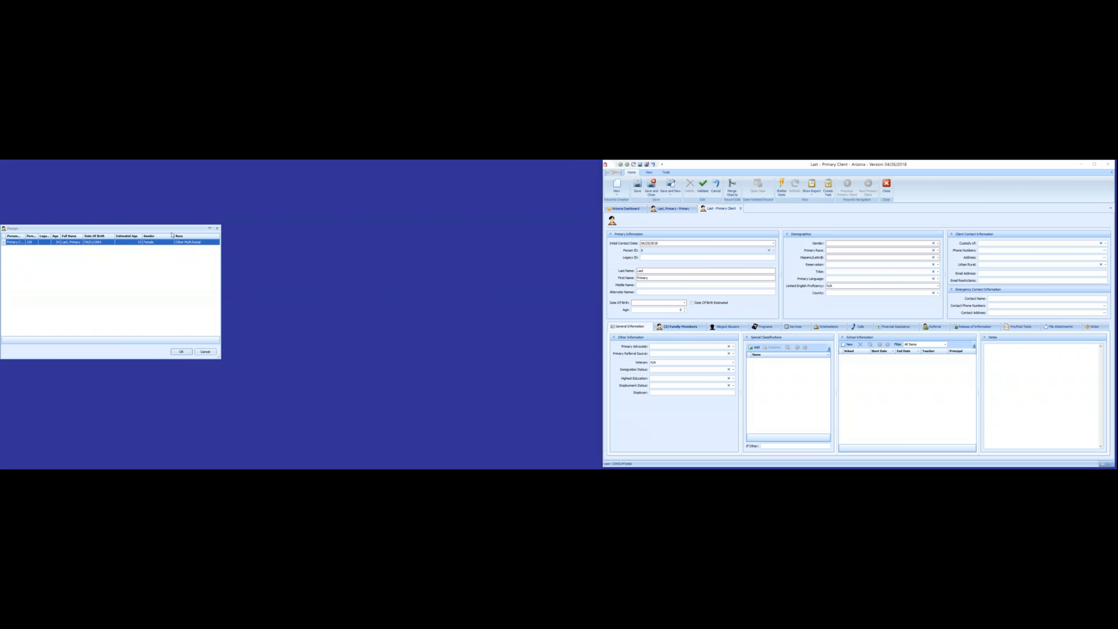
Step: Review the matching-person window listing existing client ID 159, then dismiss it
{"action": "left_click_drag", "start_coordinate": [171, 233], "coordinate": [794, 229]}
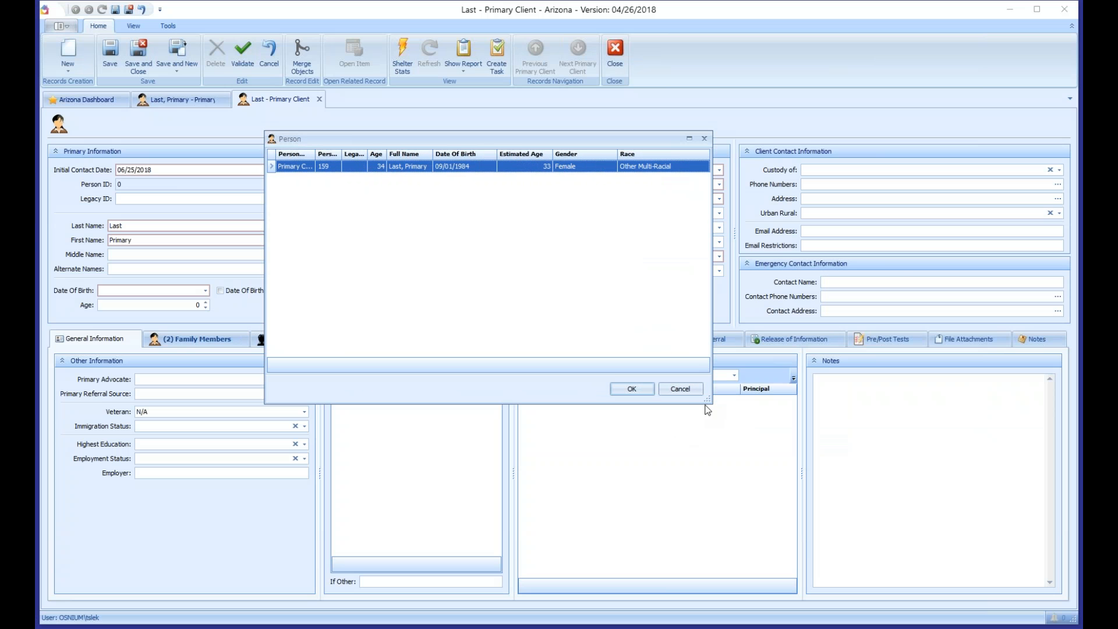
{"action": "left_click_drag", "start_coordinate": [933, 358], "coordinate": [970, 389]}
{"action": "left_click_drag", "start_coordinate": [784, 464], "coordinate": [958, 488]}
{"action": "left_click_drag", "start_coordinate": [514, 141], "coordinate": [491, 150]}
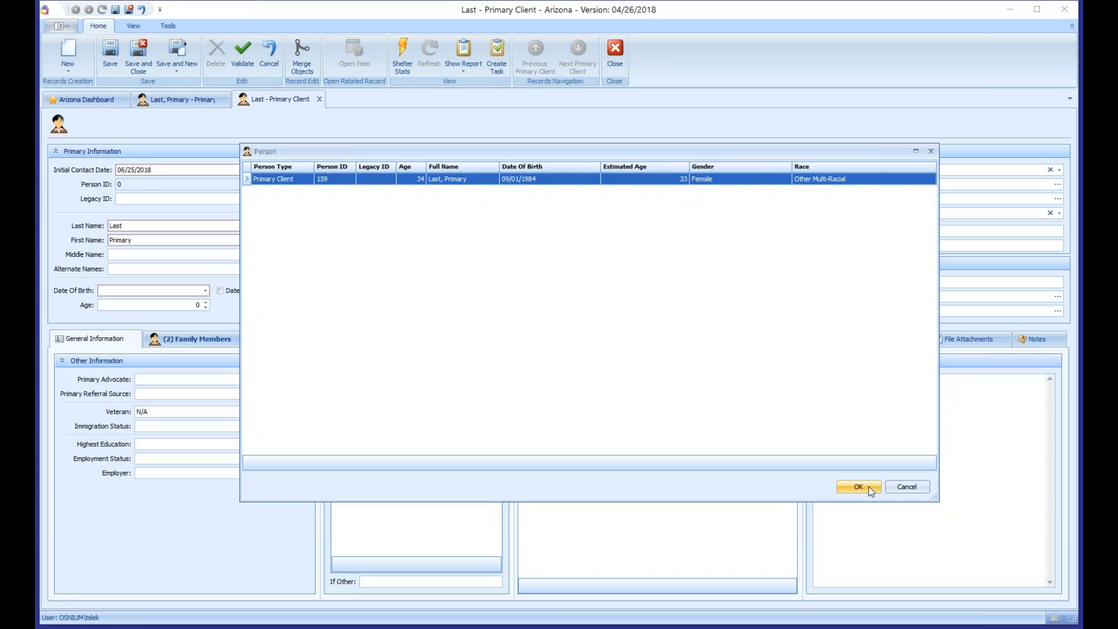
{"action": "left_click", "coordinate": [908, 488]}
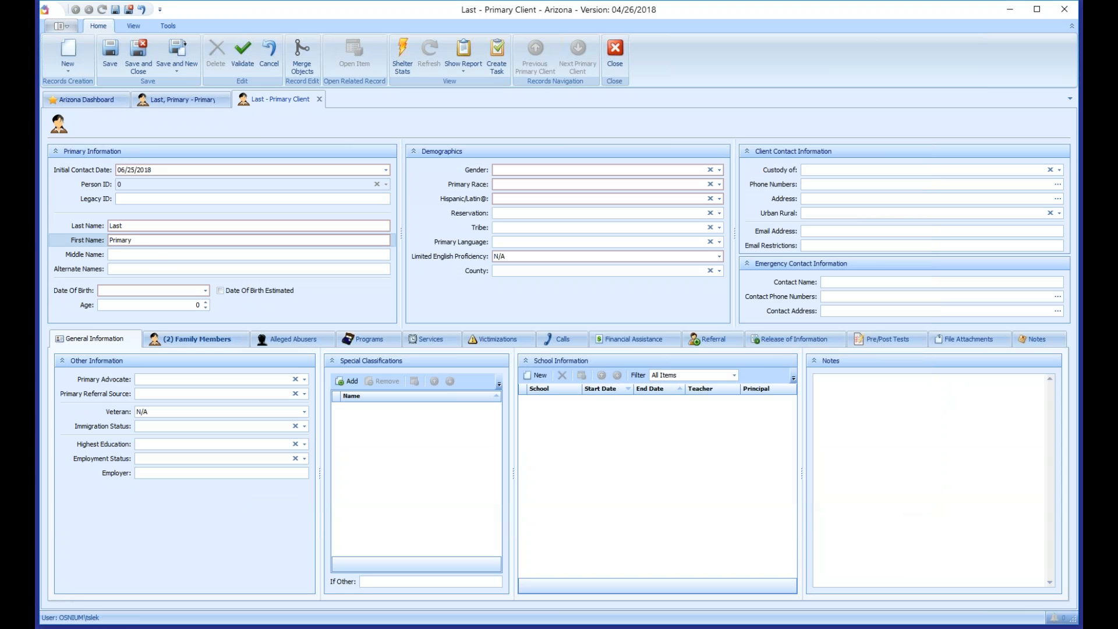
{"action": "key", "text": "Tab"}
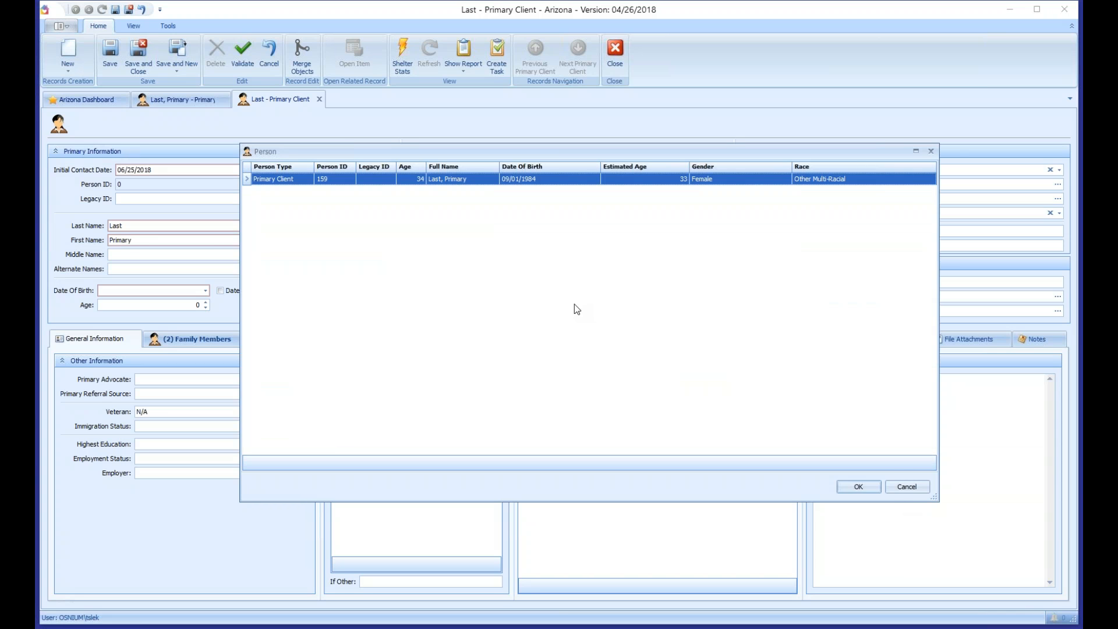
Step: Keep a new person named Primary 2, age 31, gender Don't Know, American Indian race, Hispanic Don't Know
{"action": "left_click", "coordinate": [907, 487]}
{"action": "type", "text": "2"}
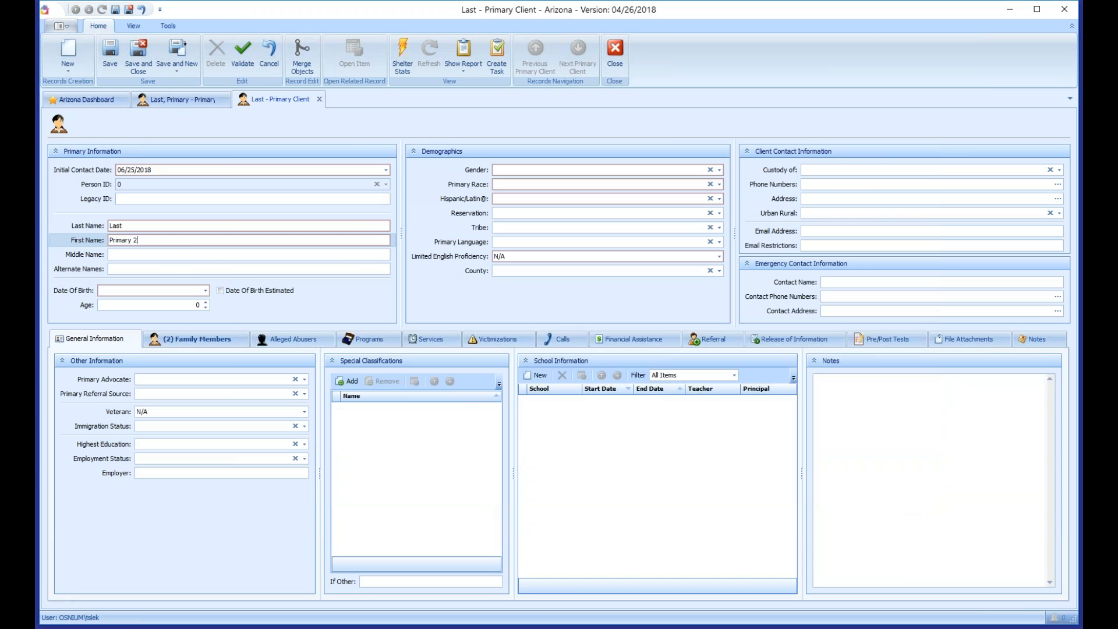
{"action": "left_click", "coordinate": [186, 307]}
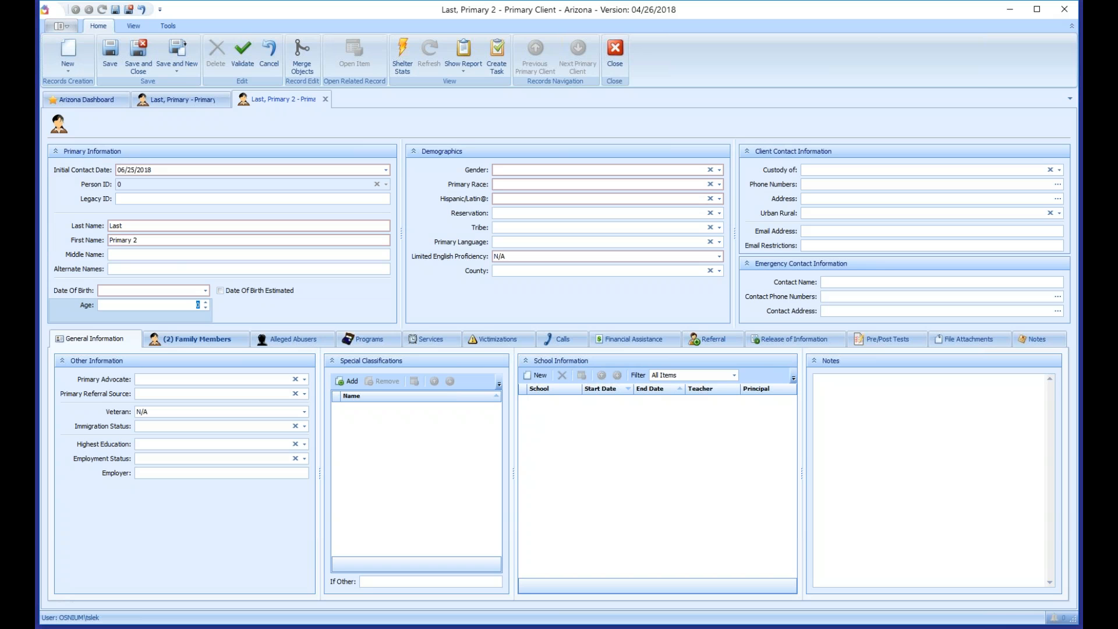
{"action": "type", "text": "3"}
{"action": "left_click", "coordinate": [526, 169]}
{"action": "key", "text": "Down"}
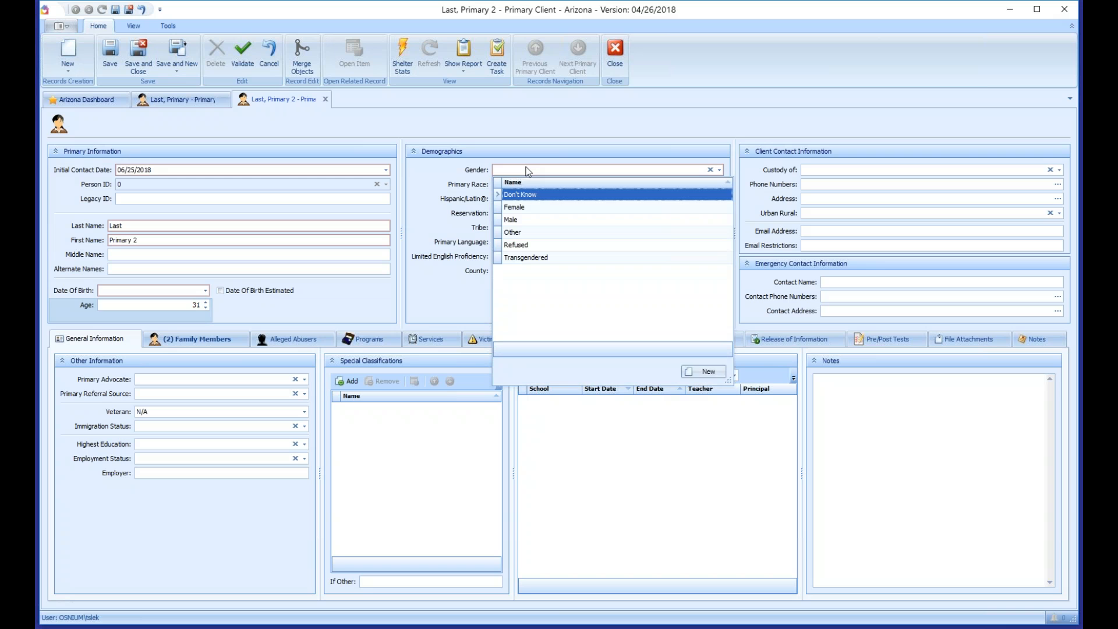
{"action": "key", "text": "Tab"}
{"action": "key", "text": "Down"}
{"action": "key", "text": "Return"}
{"action": "key", "text": "Tab"}
{"action": "key", "text": "Down"}
{"action": "key", "text": "Return"}
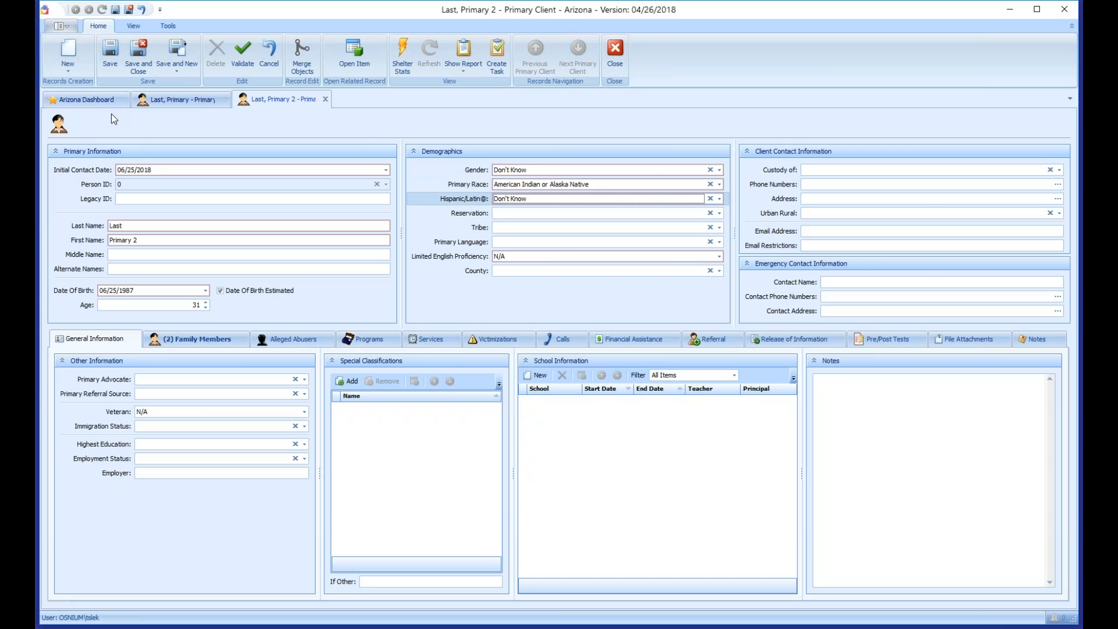
Step: Set Limited English Proficiency and Veteran to Yes, then save and close the record
{"action": "left_click", "coordinate": [110, 56]}
{"action": "left_click", "coordinate": [900, 437]}
{"action": "left_click", "coordinate": [522, 256]}
{"action": "left_click", "coordinate": [519, 286]}
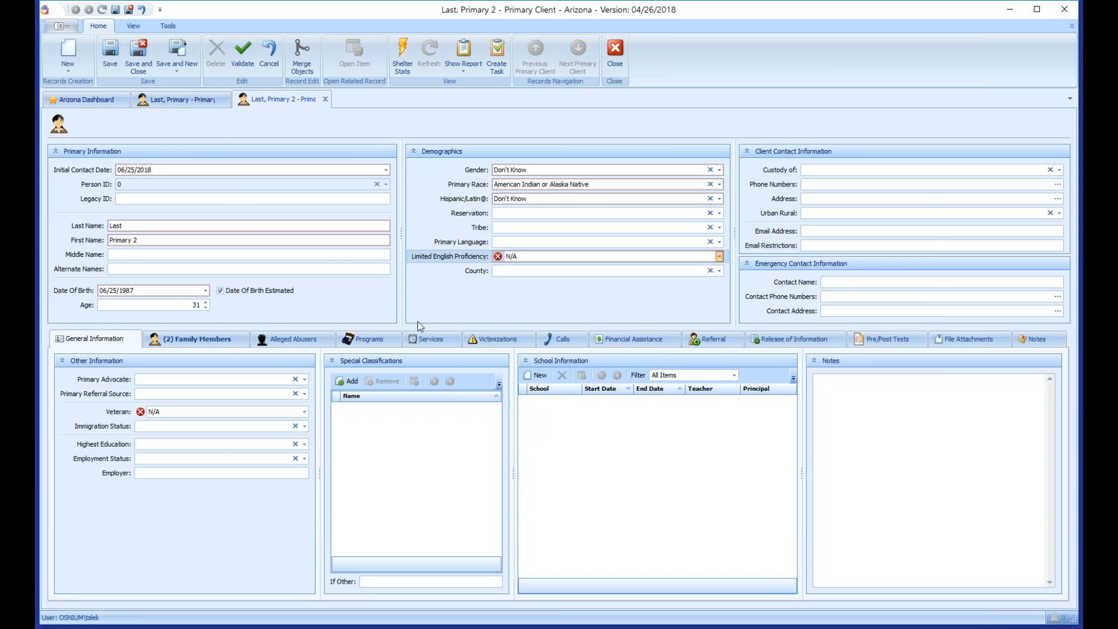
{"action": "left_click", "coordinate": [159, 412]}
{"action": "left_click", "coordinate": [157, 427]}
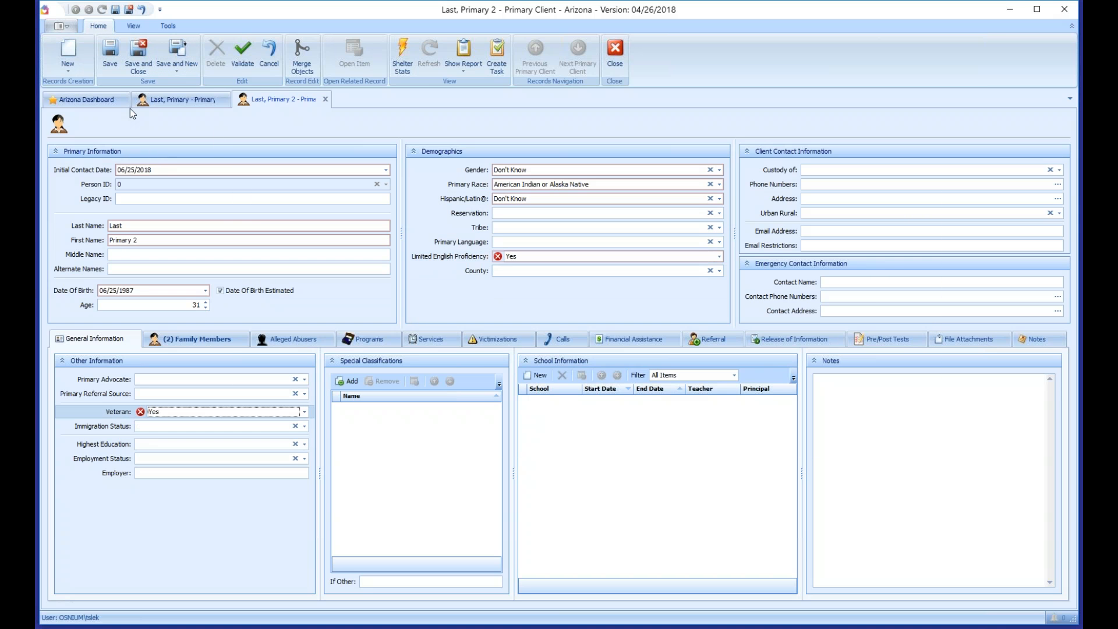
{"action": "left_click", "coordinate": [113, 60]}
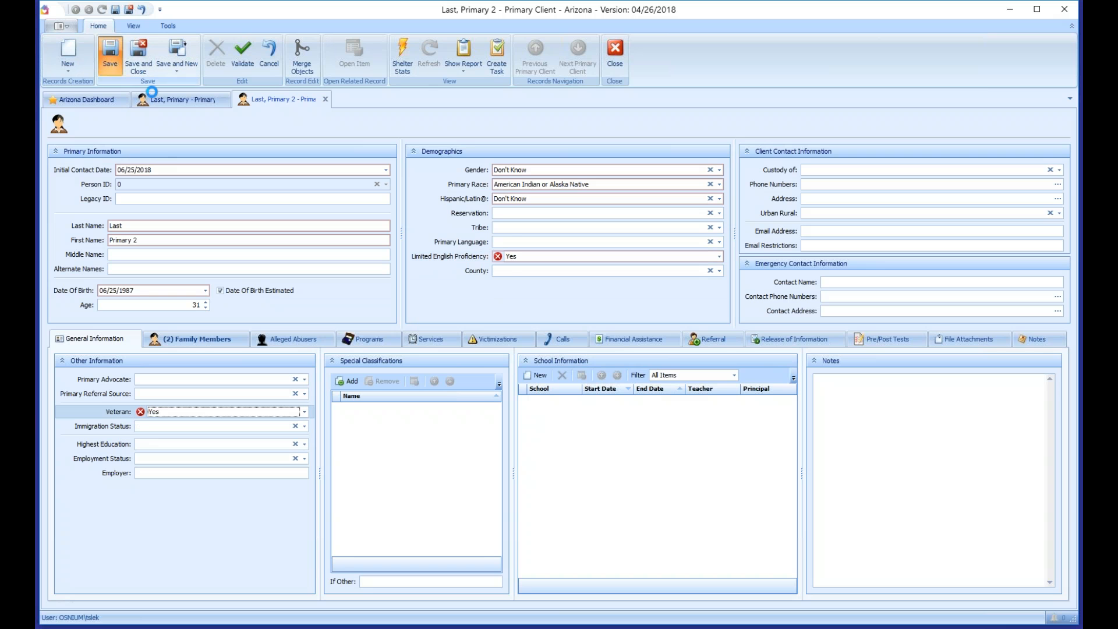
{"action": "left_click", "coordinate": [144, 64]}
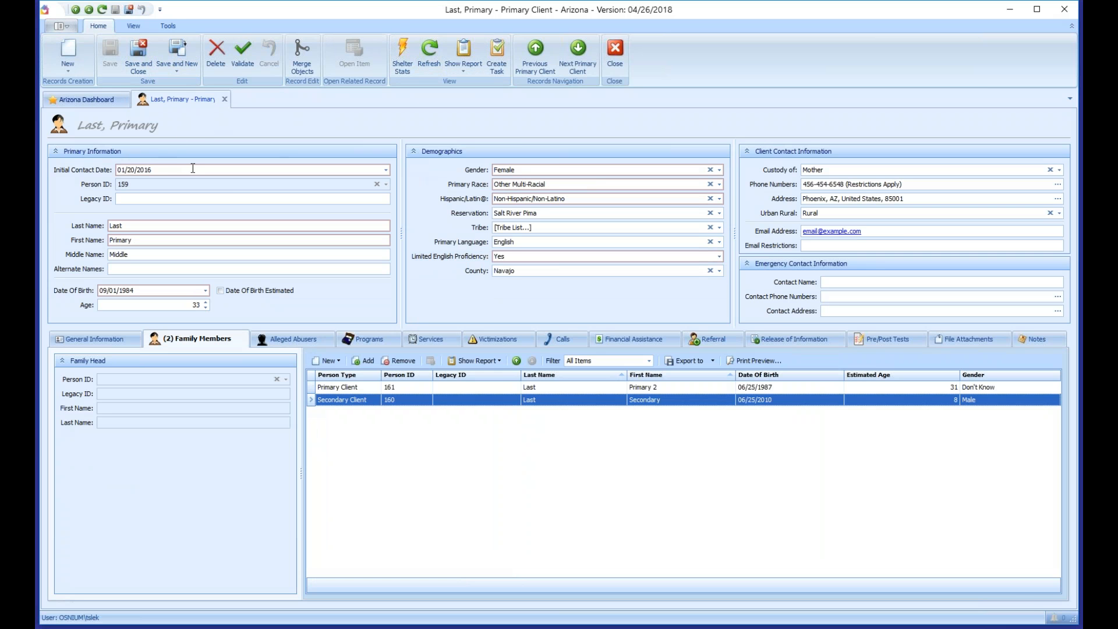
Step: Select only the Secondary Client row and show the Alleged Abusers tab
{"action": "left_click", "coordinate": [348, 389]}
{"action": "left_click", "coordinate": [350, 402], "text": "shift"}
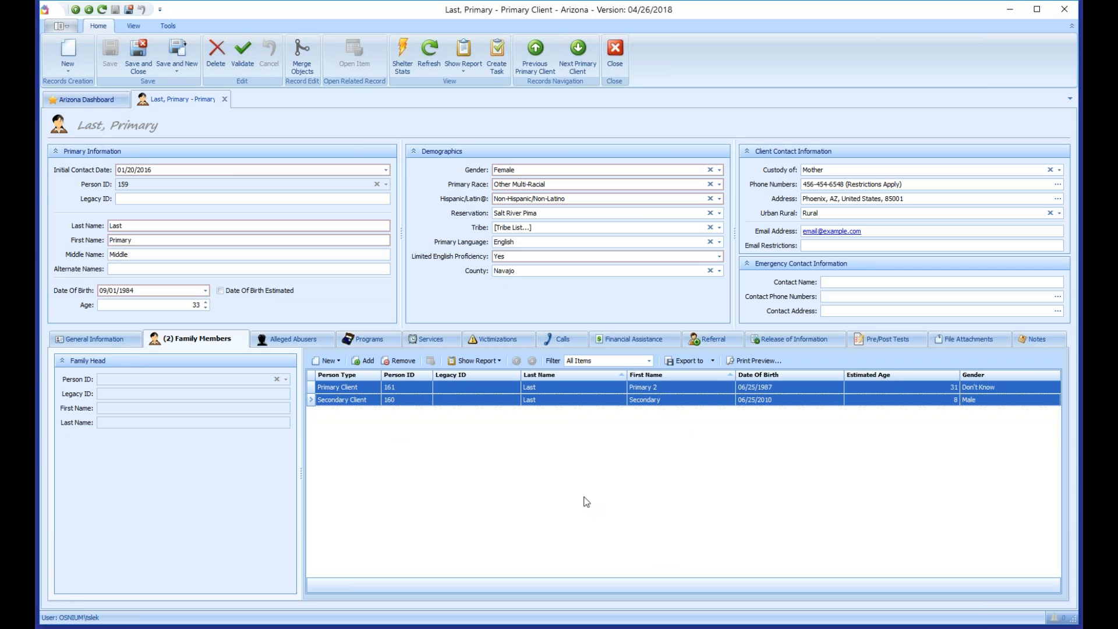
{"action": "left_click", "coordinate": [430, 55]}
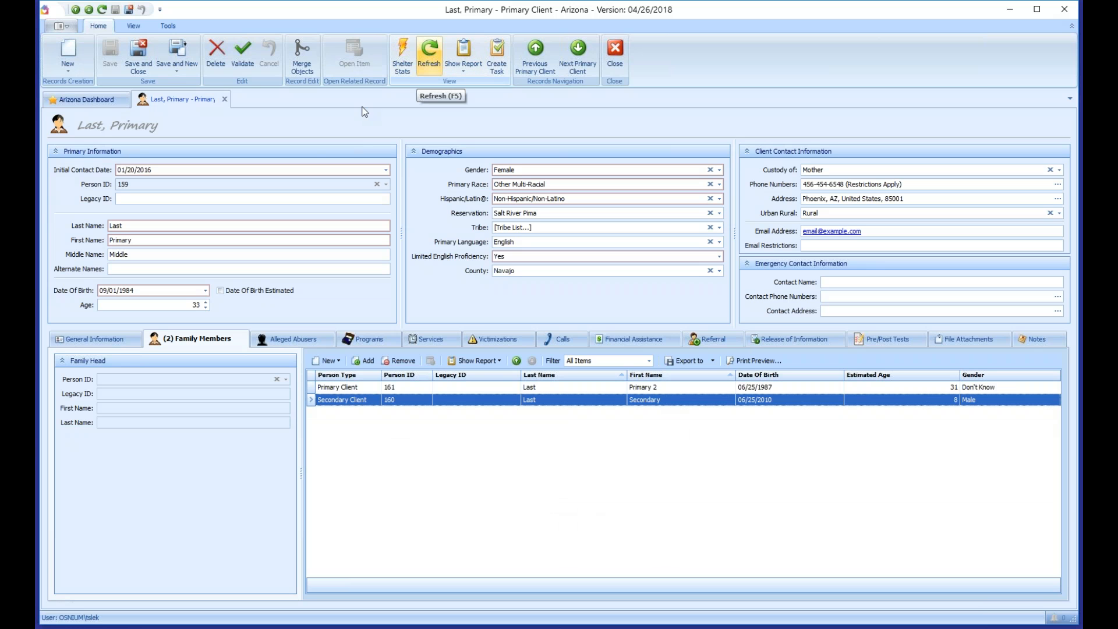
{"action": "left_click", "coordinate": [299, 340]}
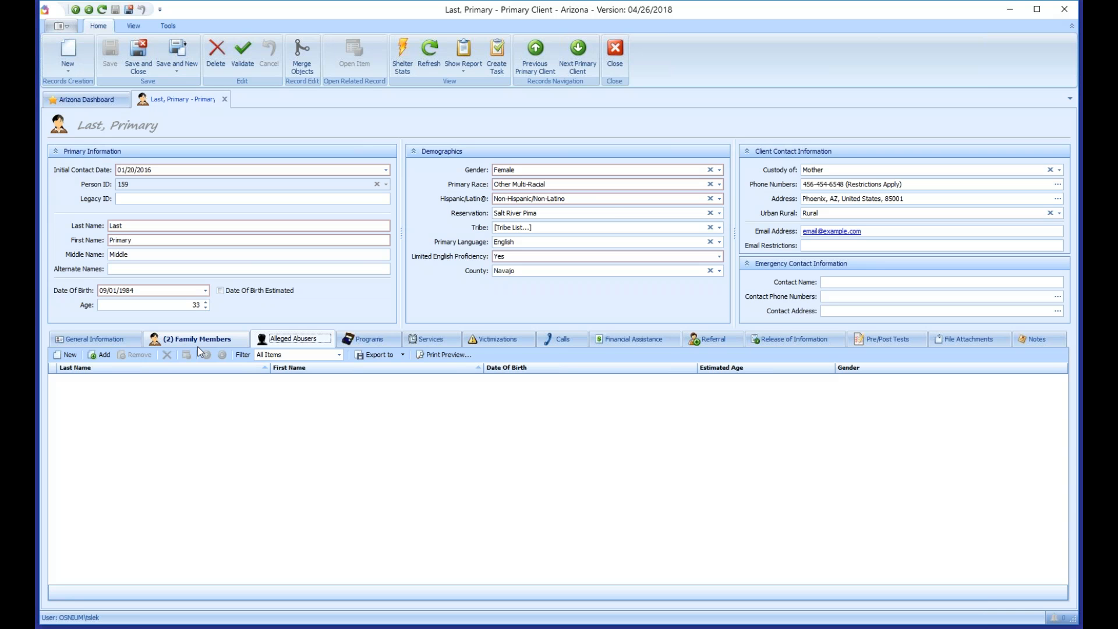
Step: Go to the Victimizations tab and create a new victimization entry
{"action": "left_click", "coordinate": [498, 344]}
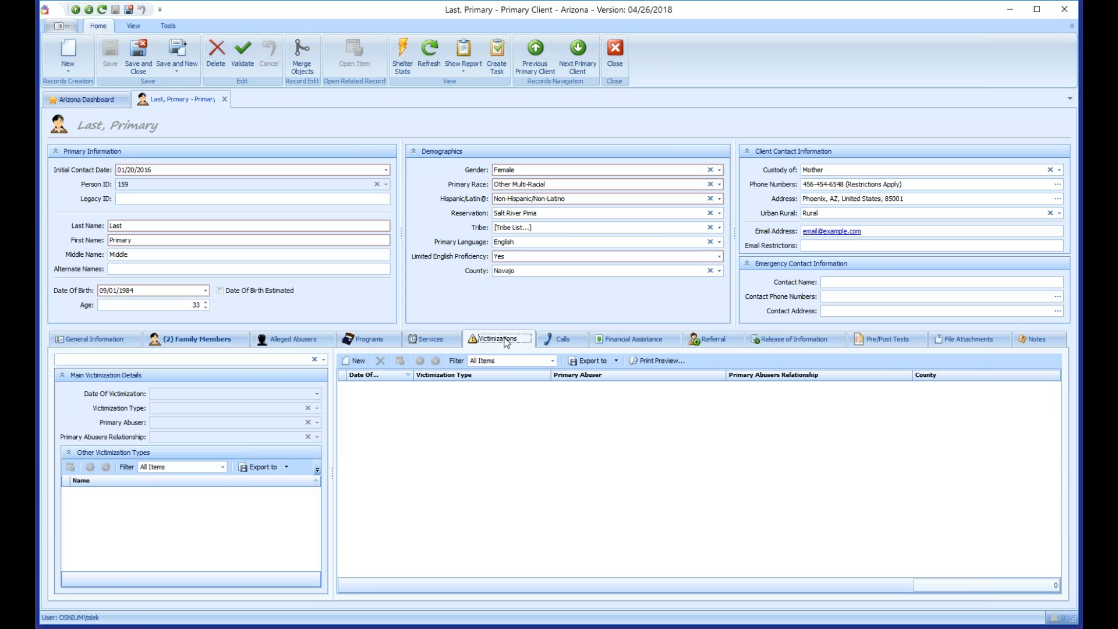
{"action": "left_click", "coordinate": [357, 362]}
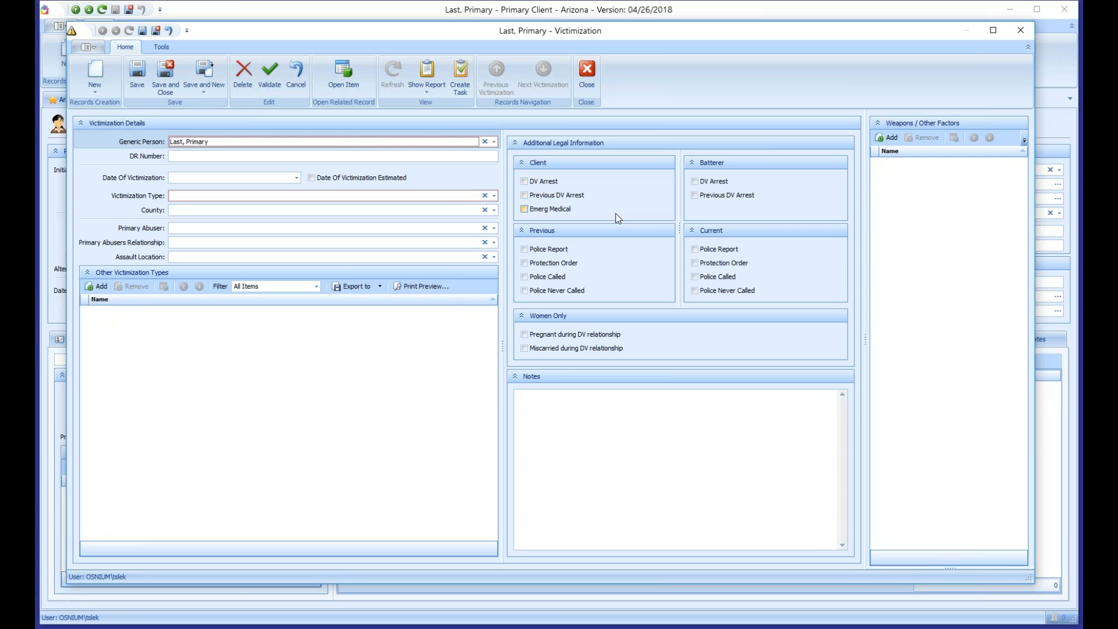
Step: Enter DR Number 123 and set the type to DV - Domestic and/or Family Violence
{"action": "left_click", "coordinate": [204, 156]}
{"action": "type", "text": "123"}
{"action": "key", "text": "Tab"}
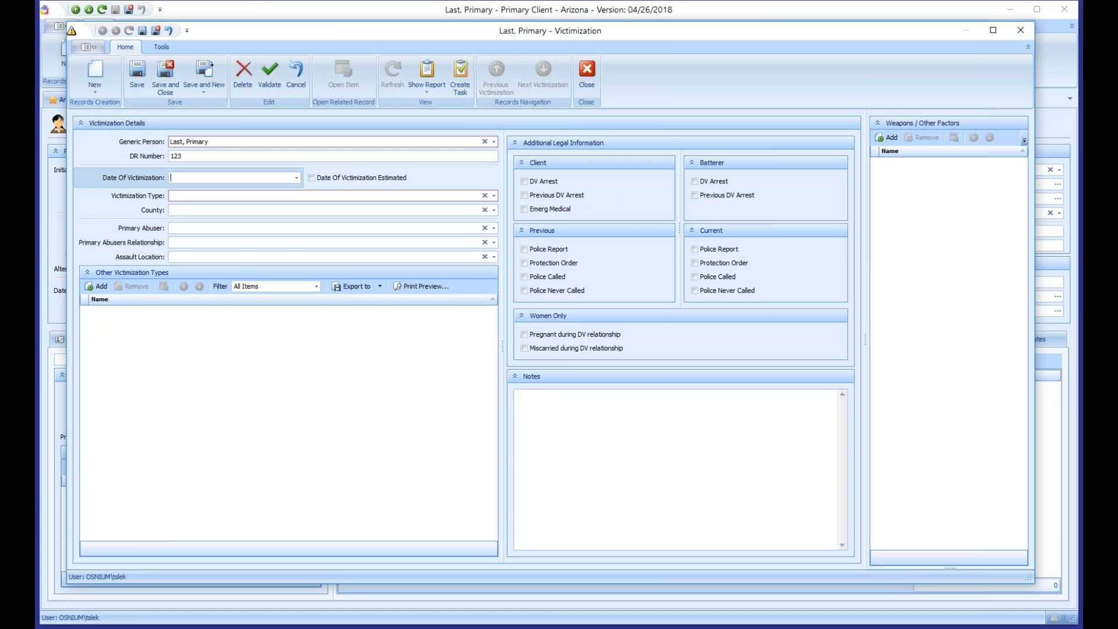
{"action": "key", "text": "Tab"}
{"action": "key", "text": "Tab"}
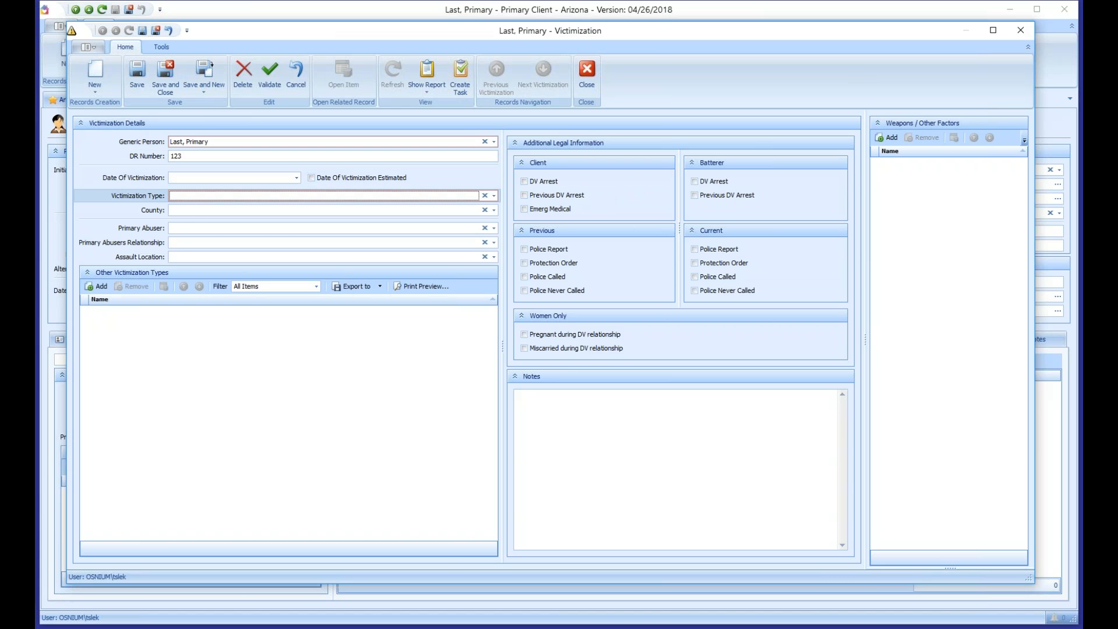
{"action": "key", "text": "alt+Down"}
{"action": "mouse_move", "coordinate": [495, 266]}
{"action": "left_mouse_down"}
{"action": "mouse_move", "coordinate": [504, 402]}
{"action": "mouse_move", "coordinate": [497, 253]}
{"action": "left_mouse_up"}
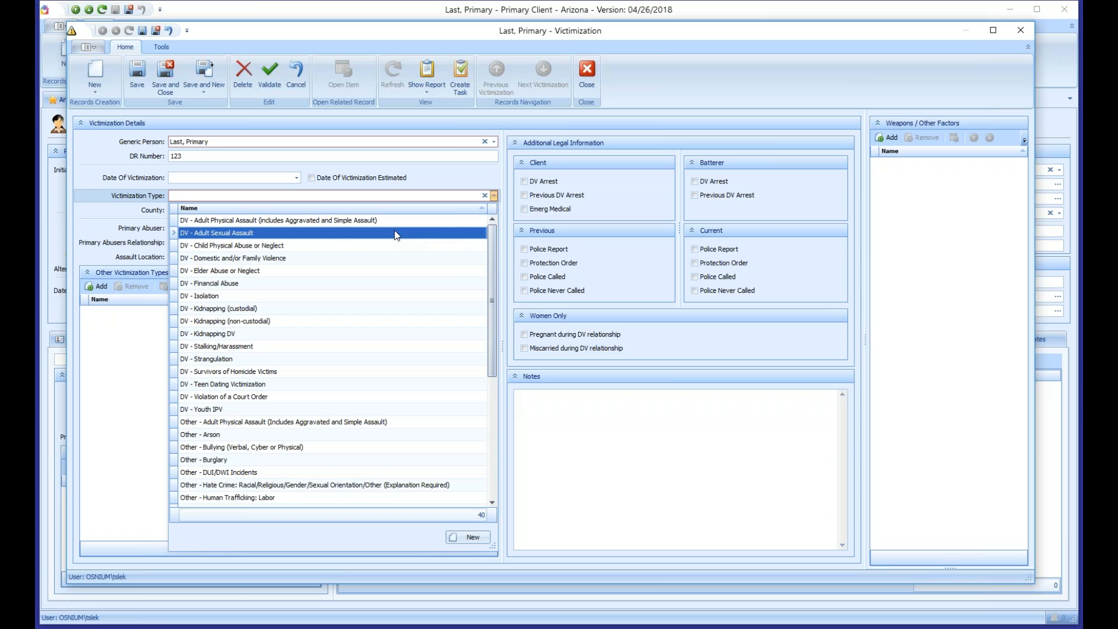
{"action": "left_click", "coordinate": [222, 260]}
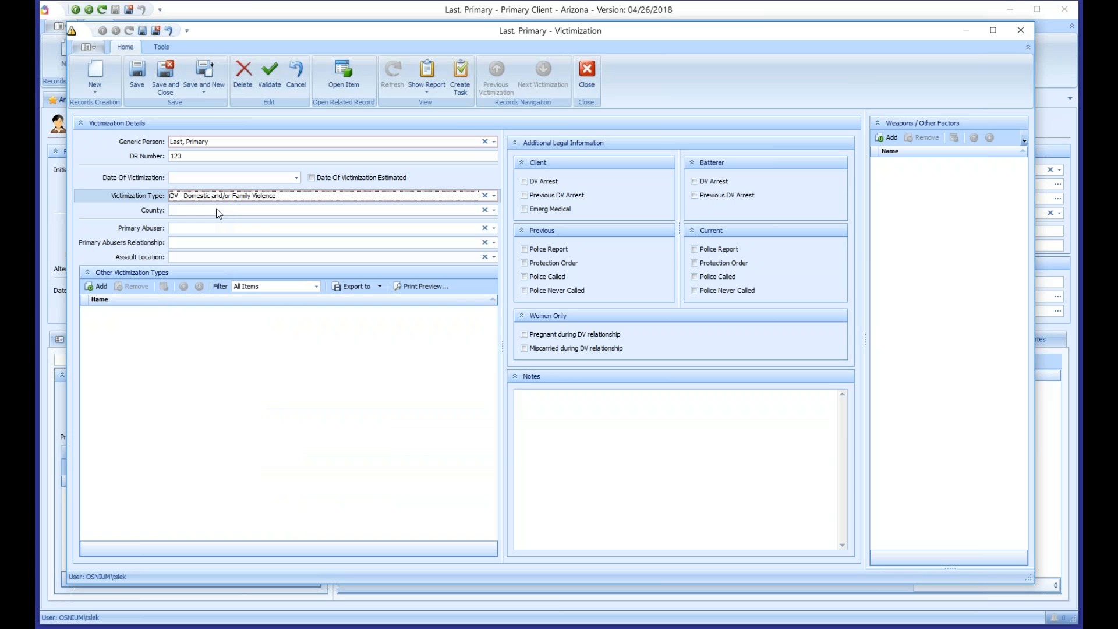
Step: Open the Primary Abuser lookup and start a new alleged abuser record
{"action": "left_click", "coordinate": [207, 227]}
{"action": "left_click_drag", "start_coordinate": [492, 438], "coordinate": [746, 456]}
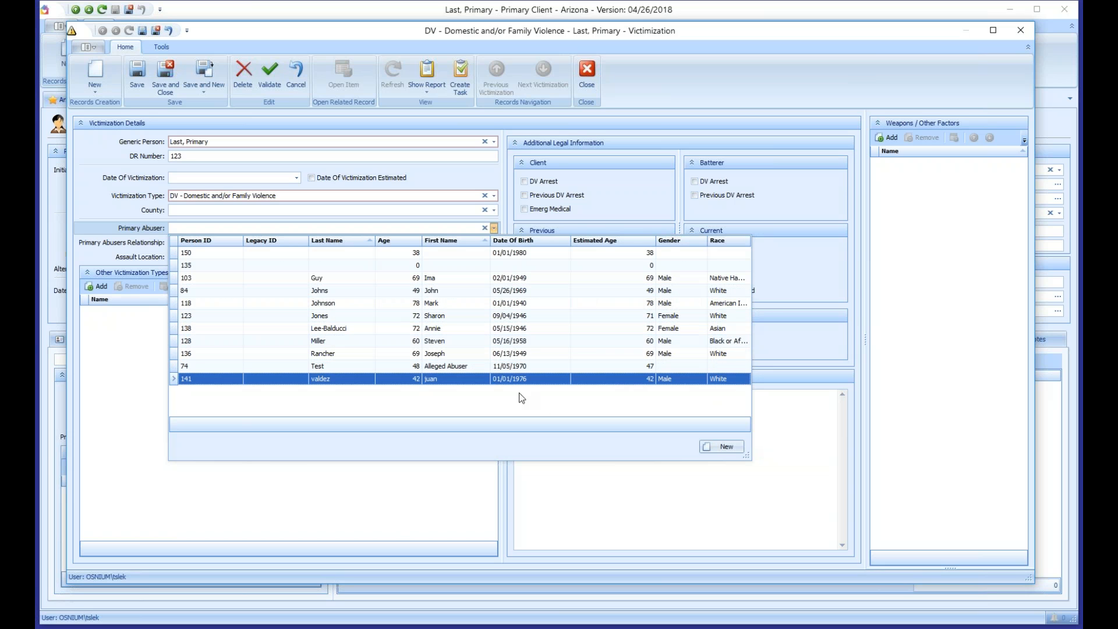
{"action": "left_click", "coordinate": [725, 447]}
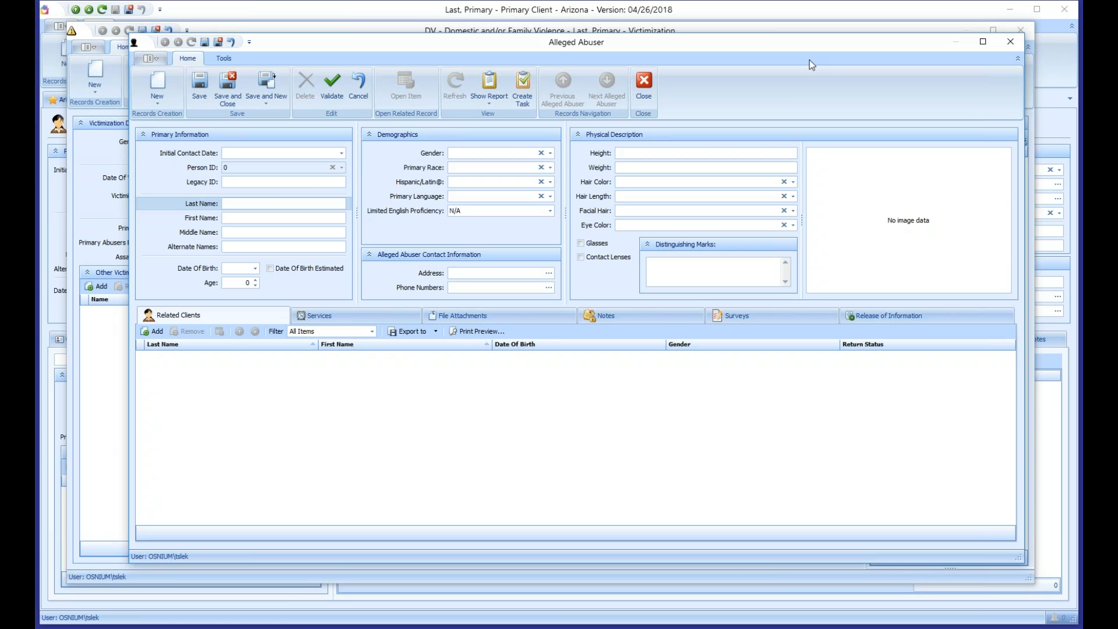
Step: Enter the abuser's last and first names, age 45, gender Male, and save him
{"action": "type", "text": "uy"}
{"action": "key", "text": "Tab"}
{"action": "type", "text": "Bad"}
{"action": "key", "text": "Tab"}
{"action": "key", "text": "Tab"}
{"action": "key", "text": "Tab"}
{"action": "key", "text": "Tab"}
{"action": "type", "text": "45"}
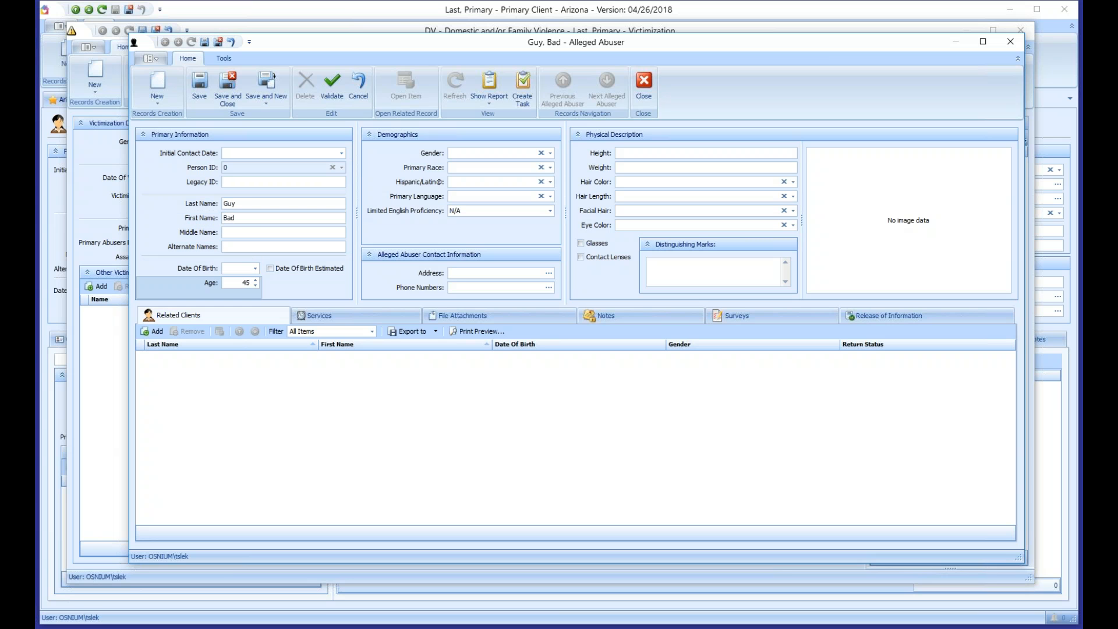
{"action": "key", "text": "Tab"}
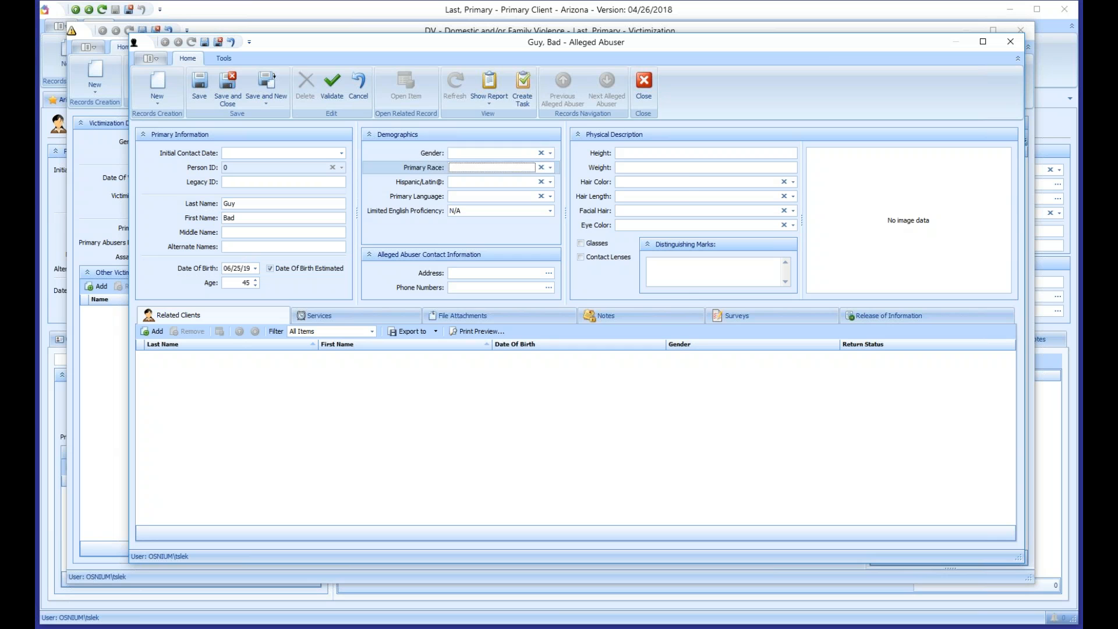
{"action": "key", "text": "alt+Down"}
{"action": "key", "text": "Down"}
{"action": "key", "text": "Down"}
{"action": "key", "text": "Return"}
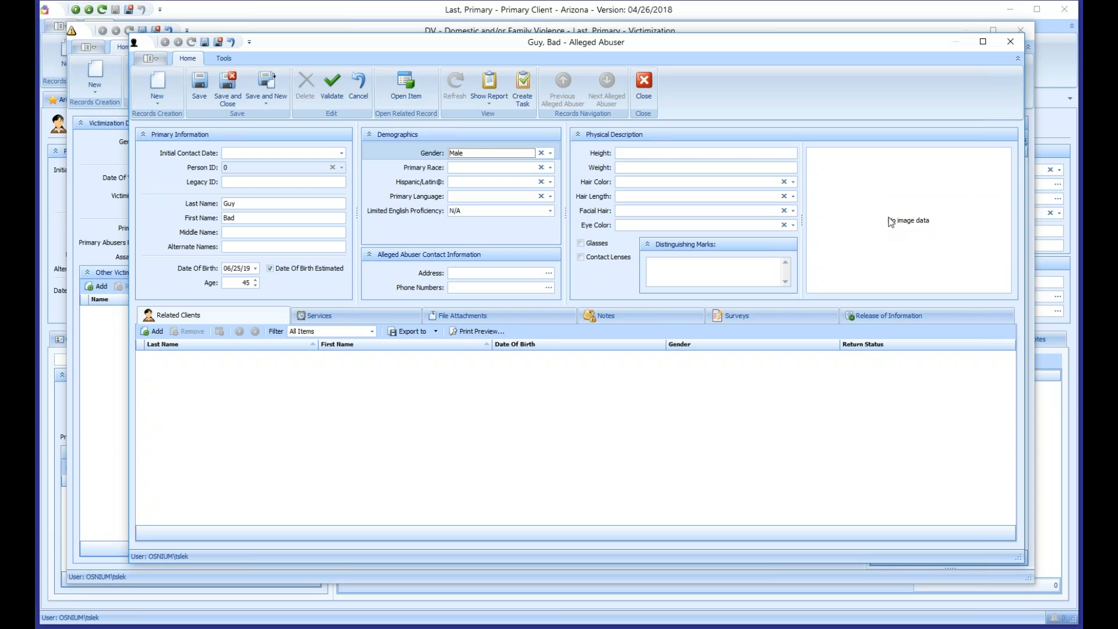
{"action": "right_click", "coordinate": [882, 199]}
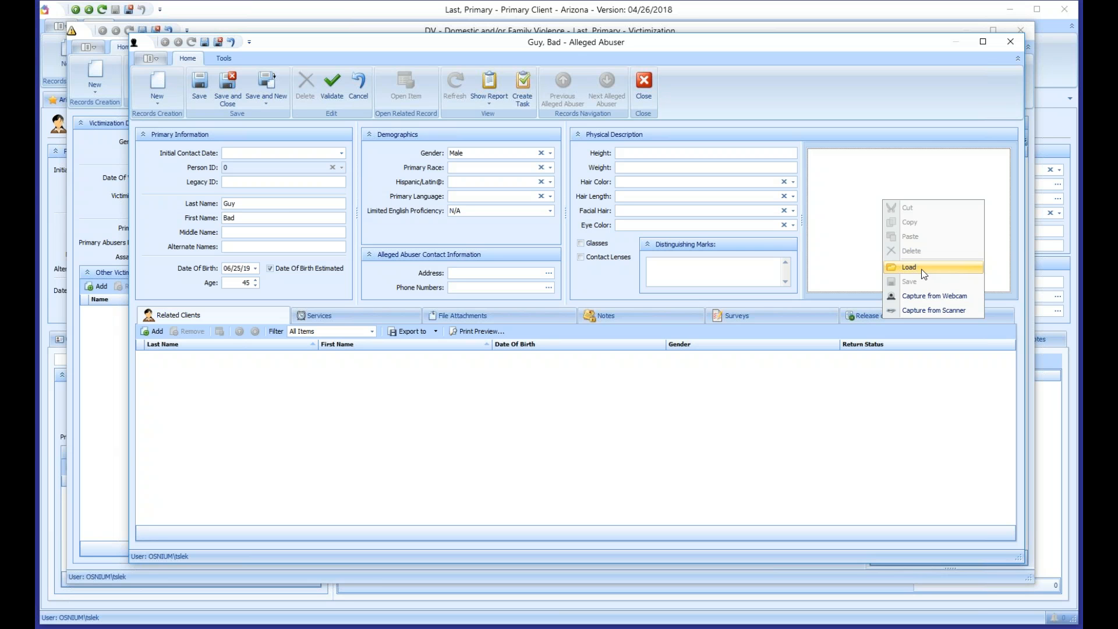
{"action": "left_click", "coordinate": [875, 211]}
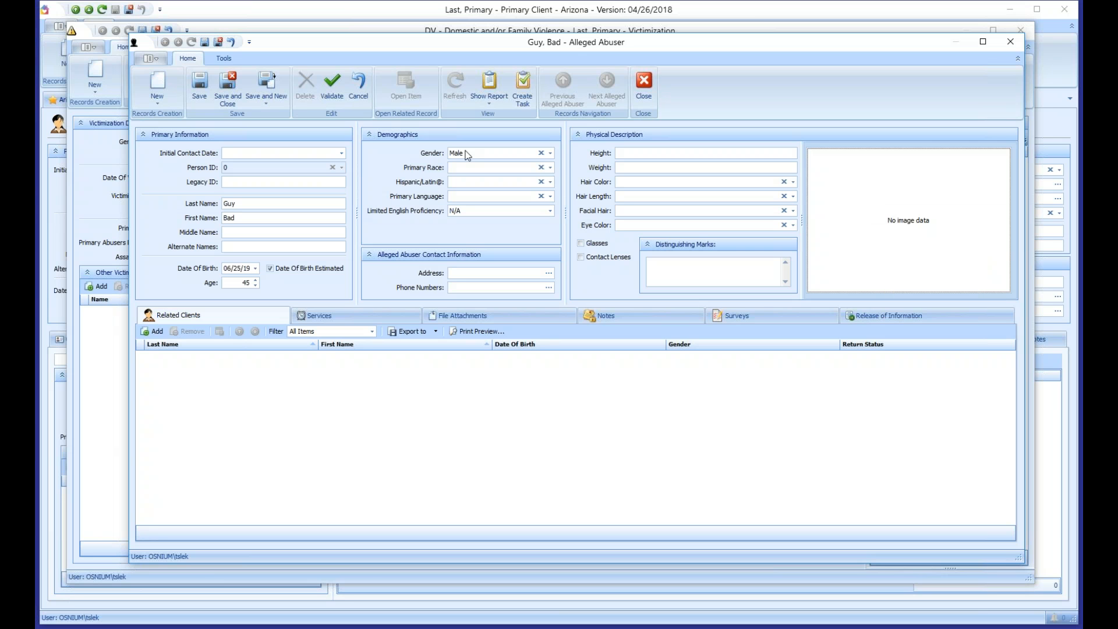
{"action": "left_click", "coordinate": [228, 87]}
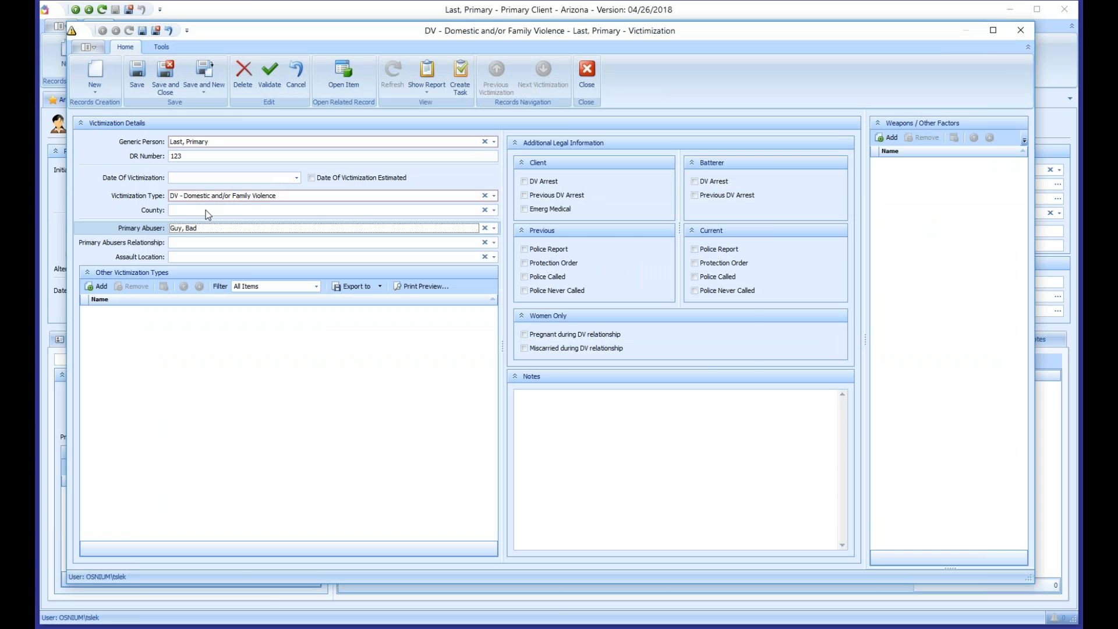
Step: Set the abuser relationship to Current partner, accept the default assault location, and add other types
{"action": "left_click", "coordinate": [188, 229]}
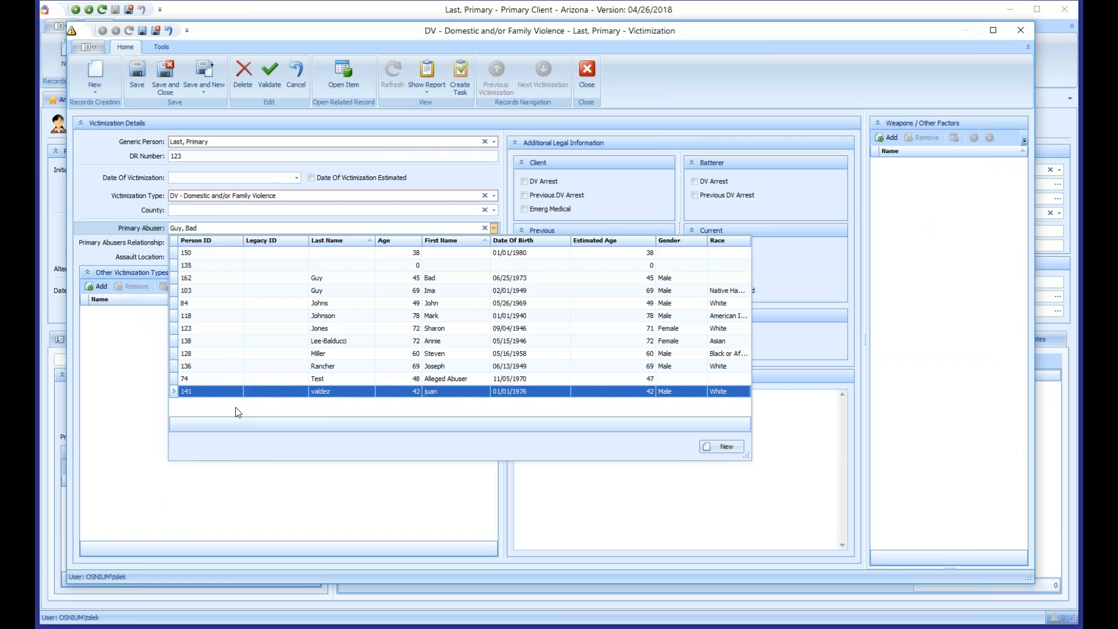
{"action": "left_click", "coordinate": [114, 202]}
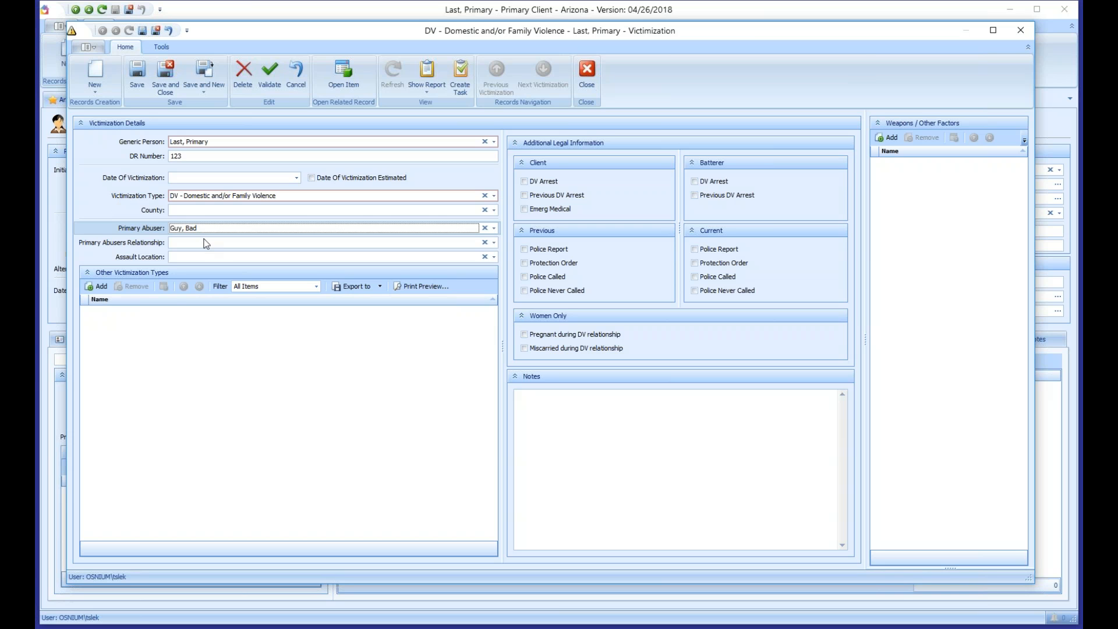
{"action": "left_click", "coordinate": [189, 242]}
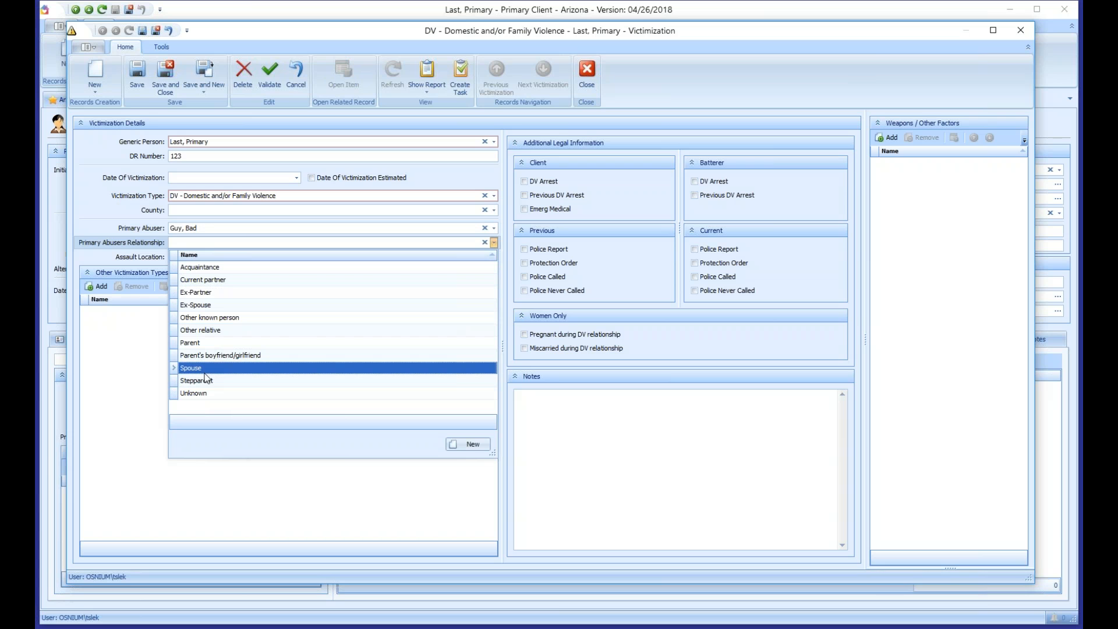
{"action": "left_click", "coordinate": [200, 280]}
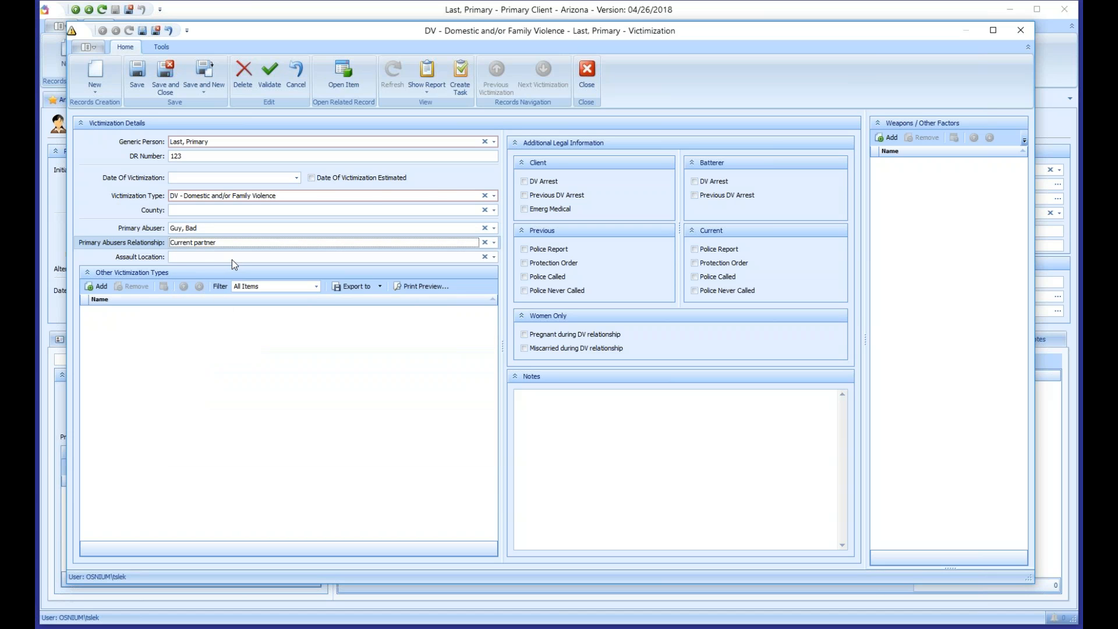
{"action": "left_click", "coordinate": [232, 257]}
{"action": "left_click", "coordinate": [211, 282]}
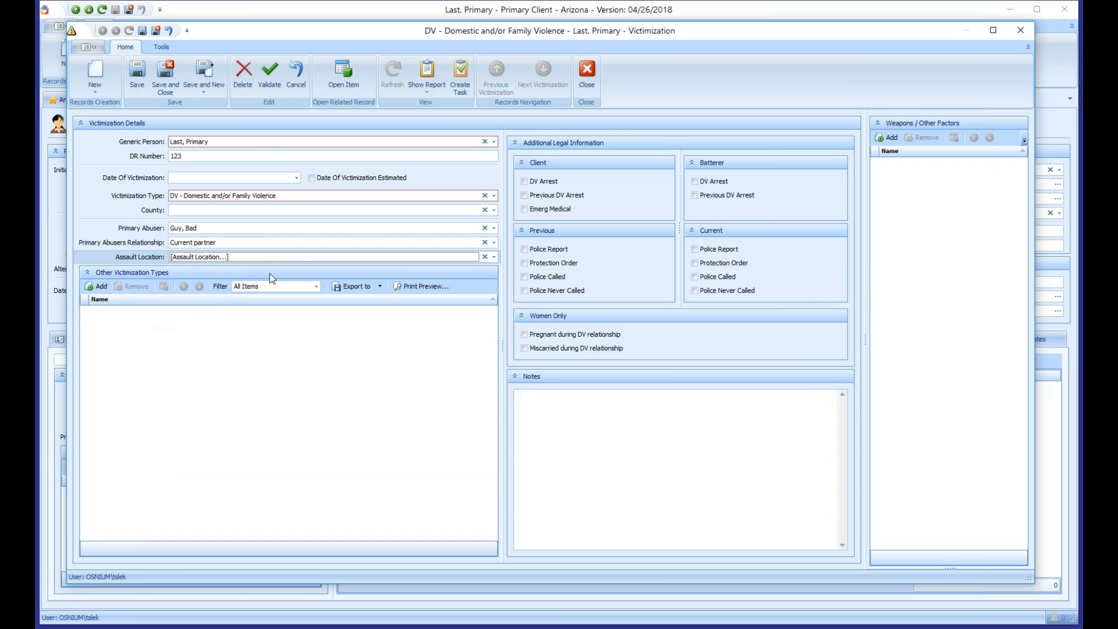
{"action": "left_click", "coordinate": [97, 286]}
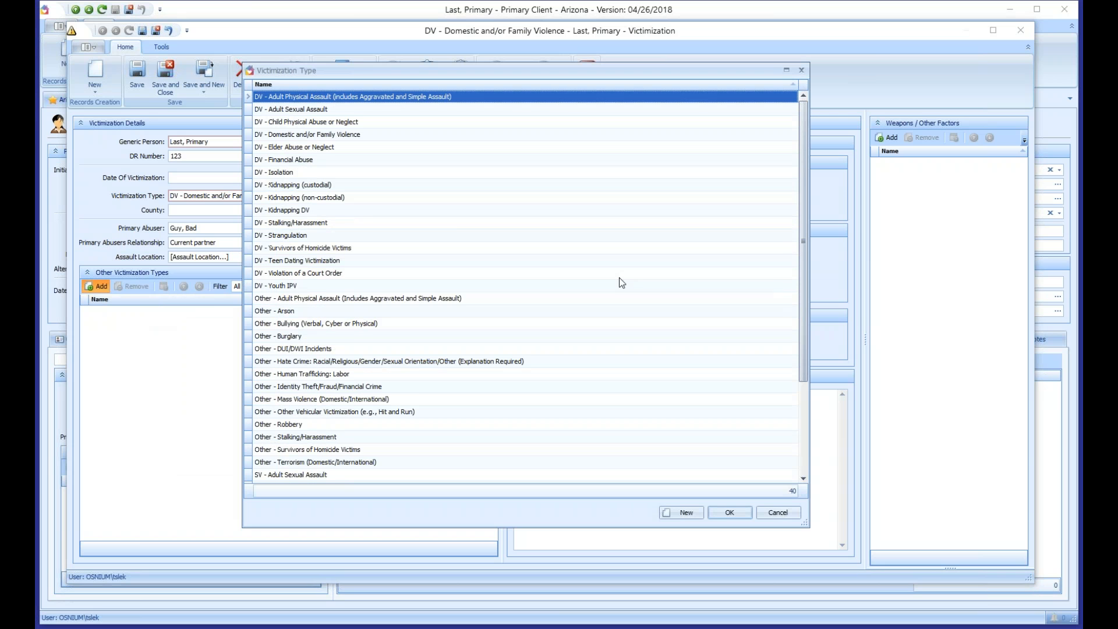
Step: Add Identity Theft/Fraud/Financial Crime, Burglary, Human Trafficking: Sex and Robbery as other victimization types
{"action": "scroll", "coordinate": [378, 341], "scroll_direction": "down", "scroll_amount": 2}
{"action": "left_click", "coordinate": [312, 311]}
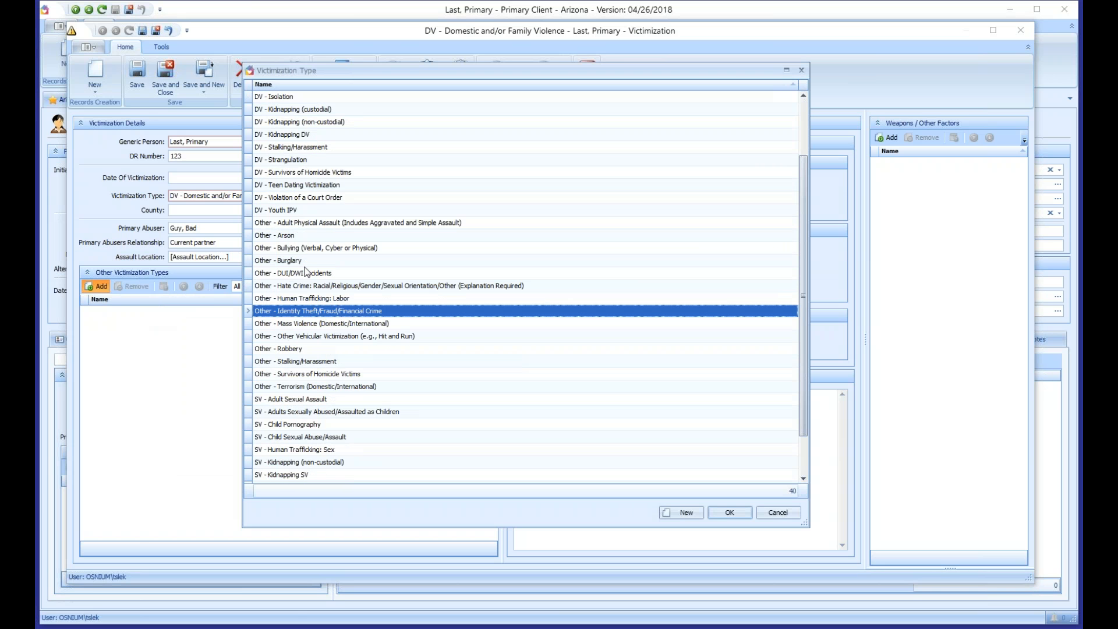
{"action": "left_click", "coordinate": [306, 261], "text": "ctrl"}
{"action": "left_click", "coordinate": [295, 449], "text": "ctrl"}
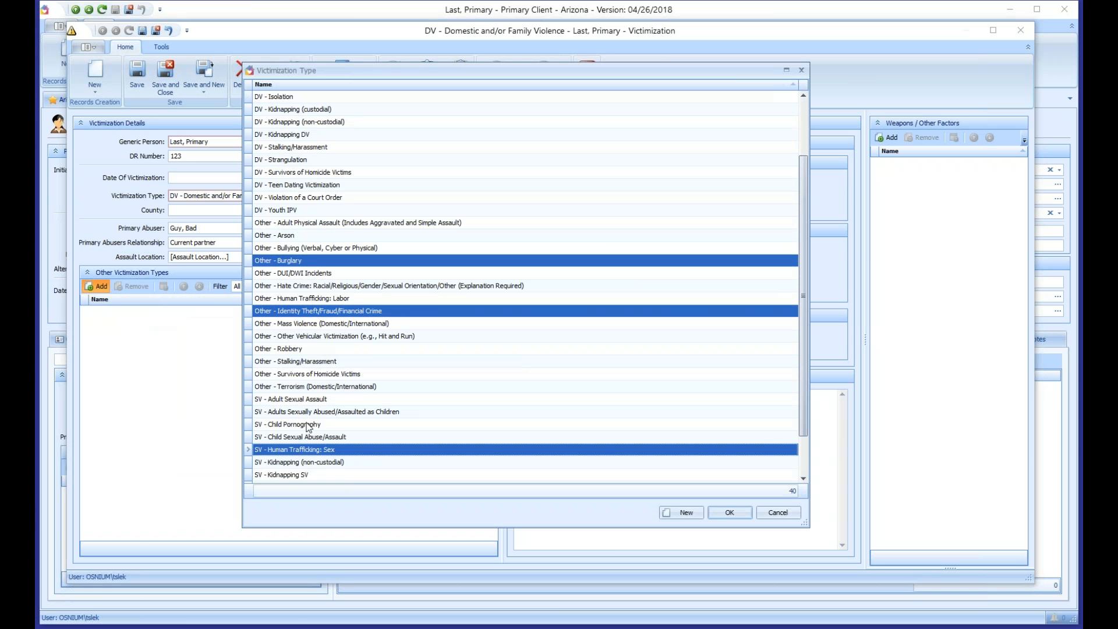
{"action": "left_click", "coordinate": [307, 350], "text": "ctrl"}
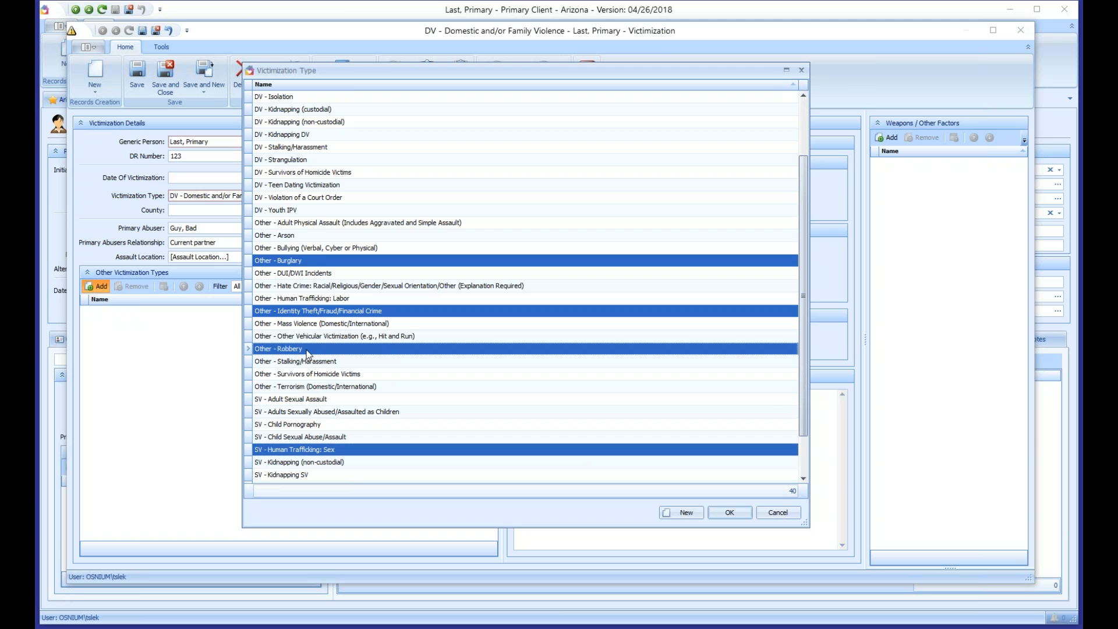
{"action": "left_click", "coordinate": [735, 513]}
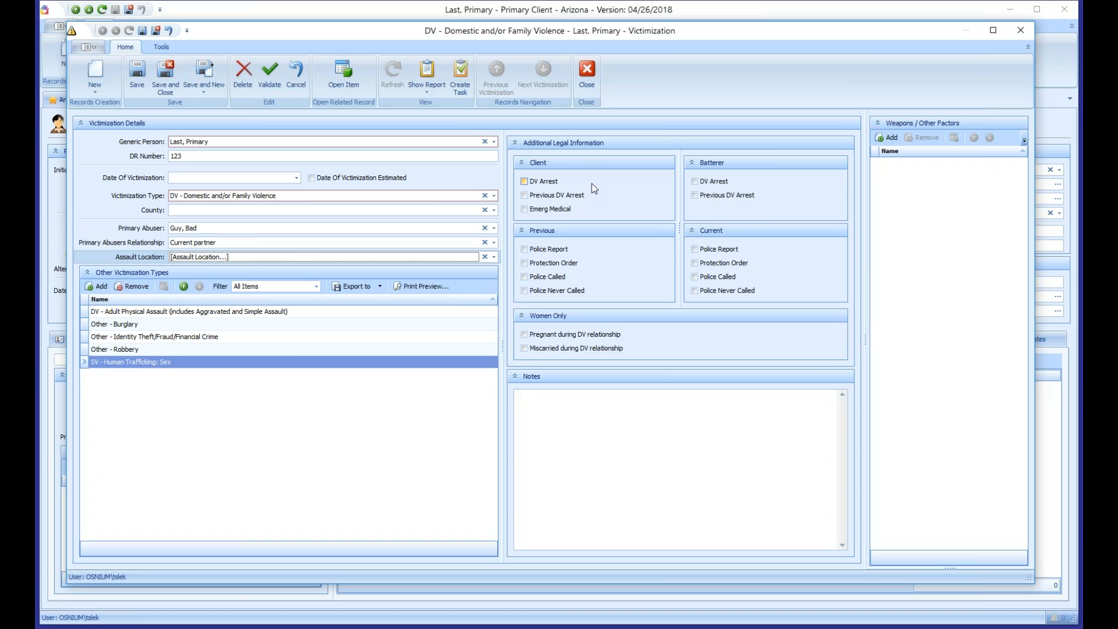
Step: Tick and then clear the client and batterer Previous DV Arrest boxes
{"action": "left_click", "coordinate": [546, 198]}
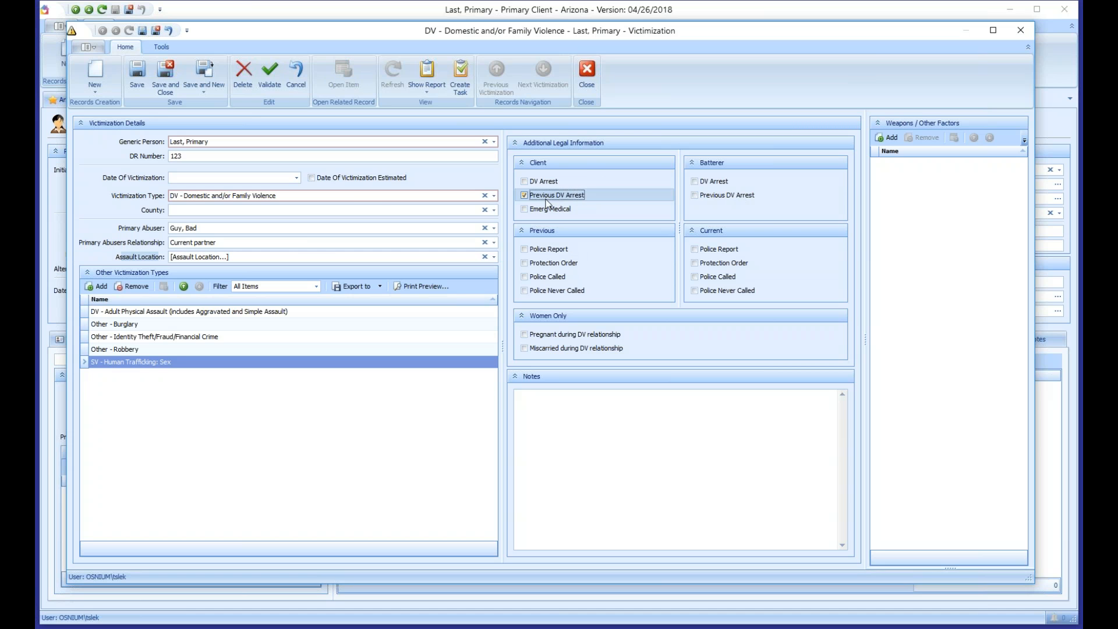
{"action": "left_click", "coordinate": [704, 196]}
{"action": "left_click", "coordinate": [544, 196]}
{"action": "left_click", "coordinate": [720, 195]}
{"action": "left_click", "coordinate": [720, 195]}
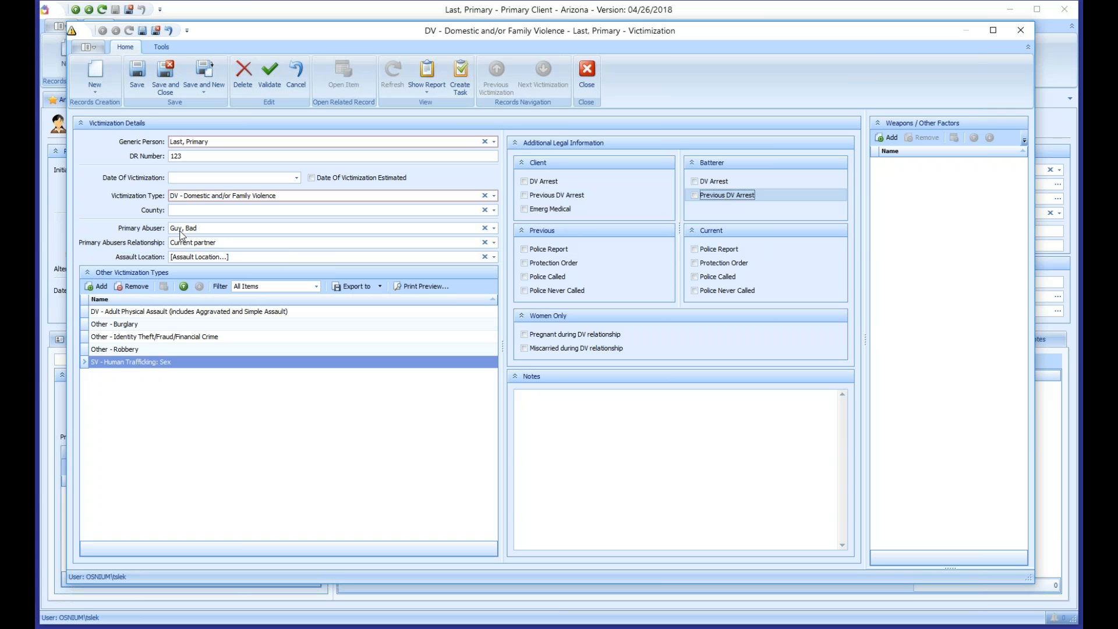
Step: Tab into the legal checkboxes and tick client Previous DV Arrest and Emergency Medical
{"action": "left_click", "coordinate": [199, 157]}
{"action": "key", "text": "Tab"}
{"action": "key", "text": "Tab"}
{"action": "key", "text": "Tab"}
{"action": "key", "text": "Tab"}
{"action": "key", "text": "Tab"}
{"action": "key", "text": "Tab"}
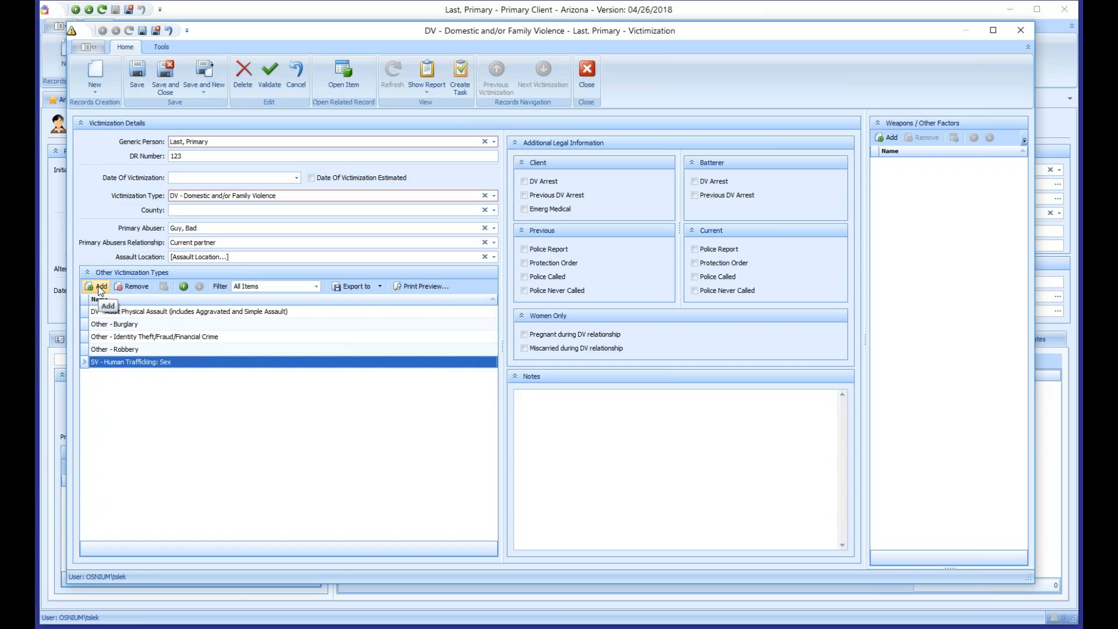
{"action": "key", "text": "Tab"}
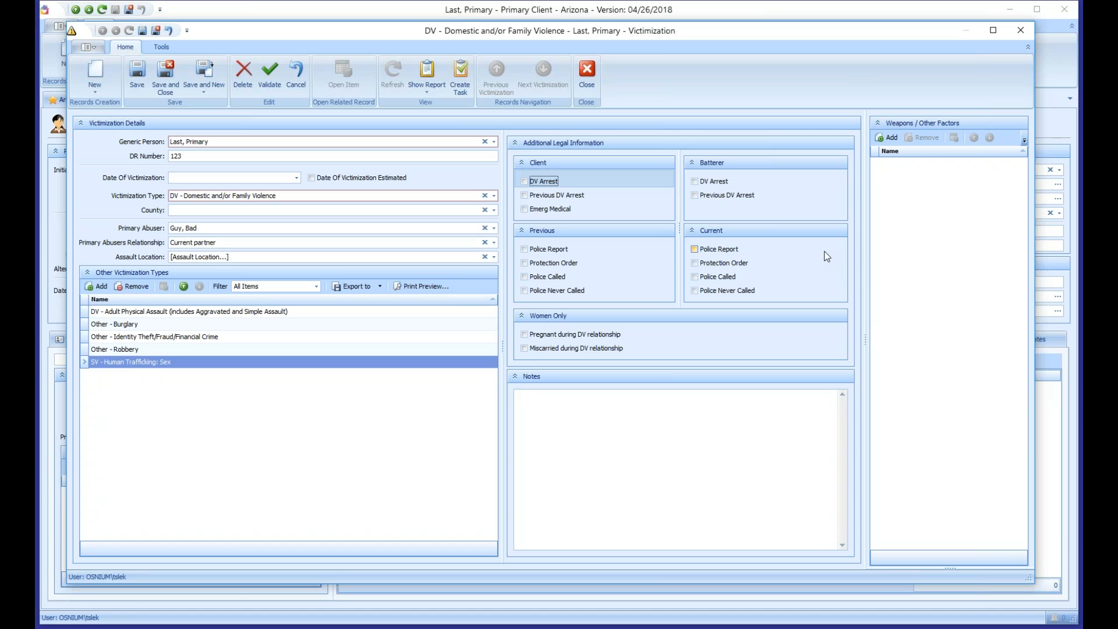
{"action": "key", "text": "Tab"}
{"action": "key", "text": "space"}
{"action": "key", "text": "Tab"}
{"action": "key", "text": "space"}
{"action": "key", "text": "Tab"}
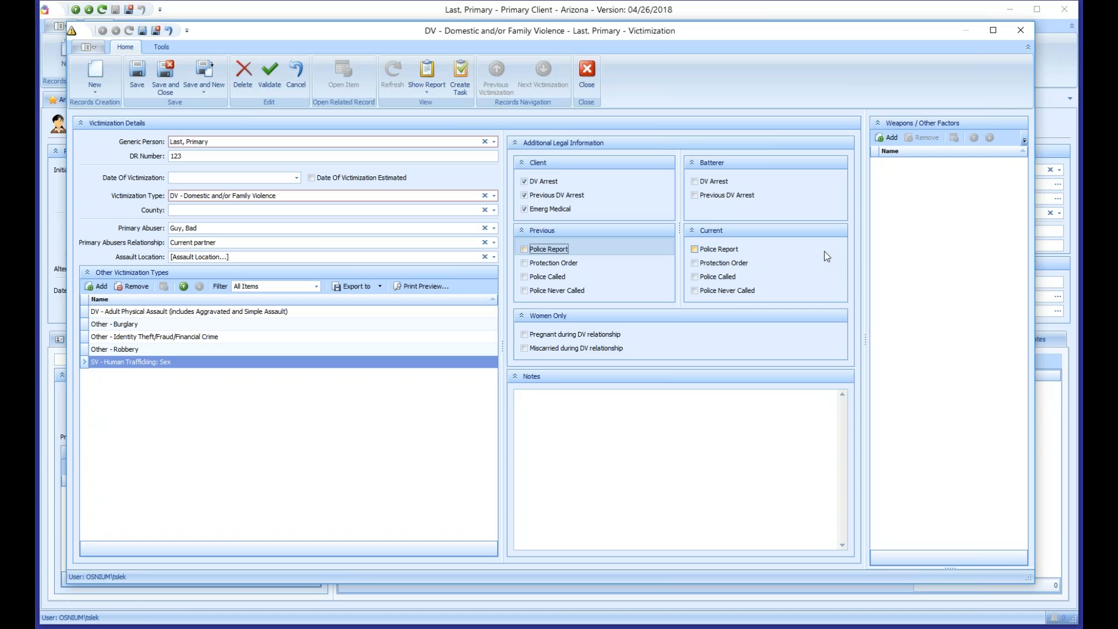
Step: Tick previous police report, protection order, police never called, batterer Previous DV Arrest, and a current police box
{"action": "key", "text": "space"}
{"action": "key", "text": "Tab"}
{"action": "key", "text": "space"}
{"action": "key", "text": "Tab"}
{"action": "key", "text": "Tab"}
{"action": "key", "text": "space"}
{"action": "key", "text": "Tab"}
{"action": "key", "text": "Tab"}
{"action": "key", "text": "space"}
{"action": "key", "text": "Tab"}
{"action": "key", "text": "Tab"}
{"action": "key", "text": "Tab"}
{"action": "key", "text": "space"}
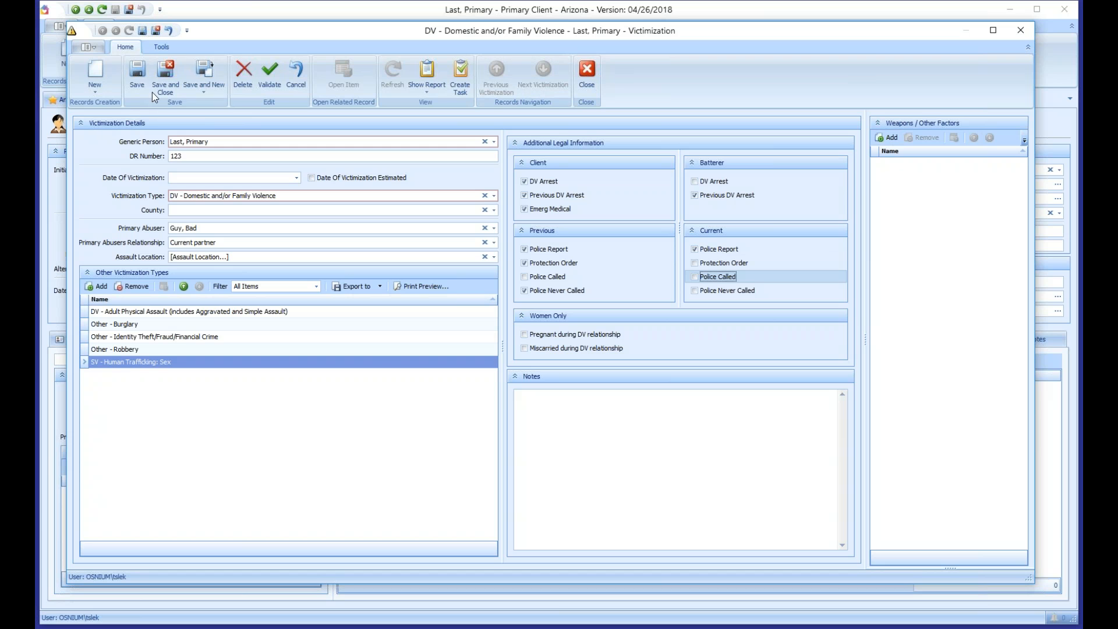
Step: Save the DV victimization and client, then give the DV entry victimization date 06/25/2014 and save
{"action": "left_click", "coordinate": [166, 78]}
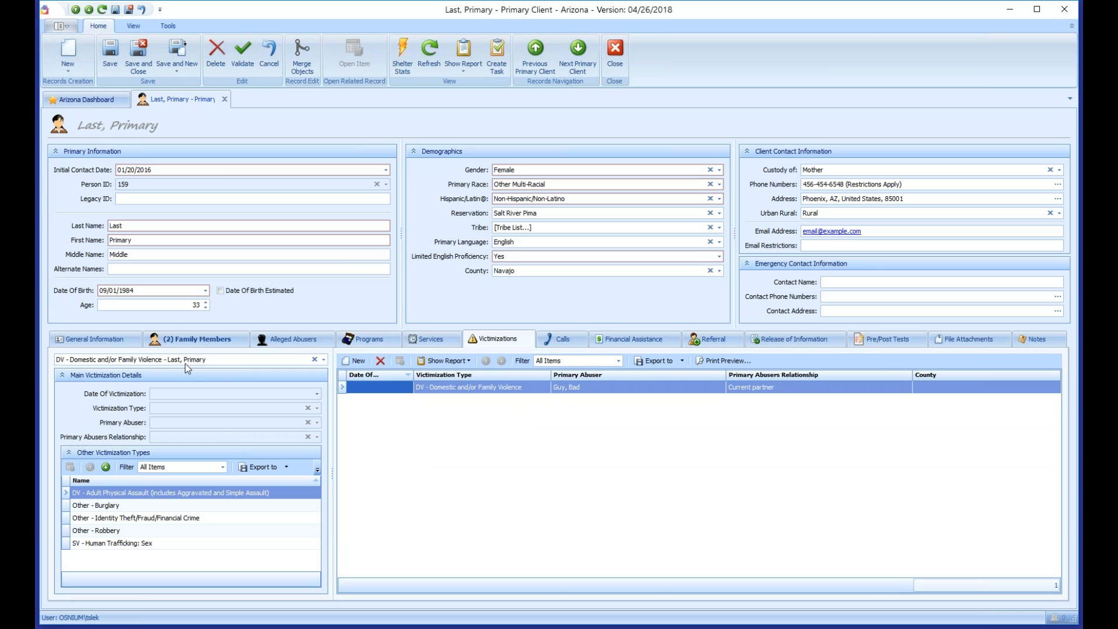
{"action": "left_click", "coordinate": [113, 58]}
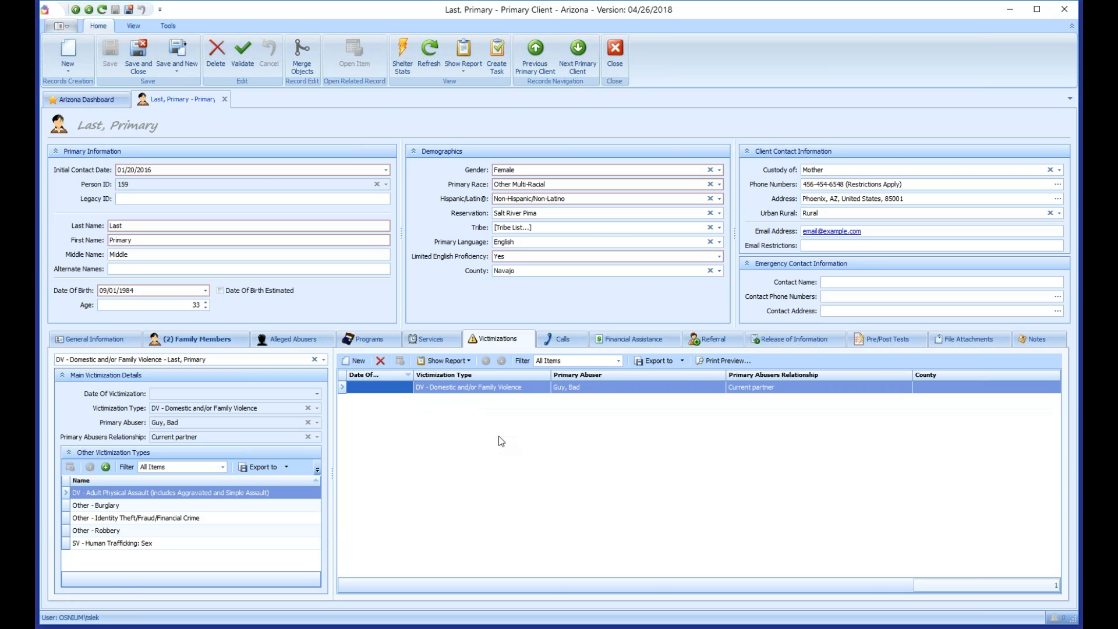
{"action": "left_click", "coordinate": [376, 386]}
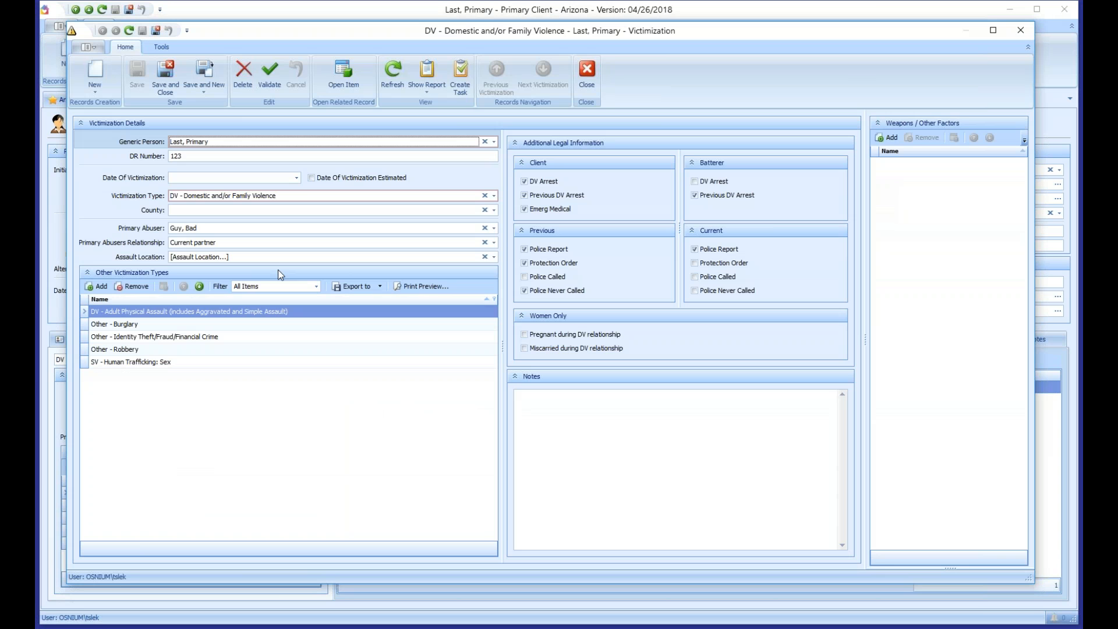
{"action": "left_click", "coordinate": [202, 179]}
{"action": "type", "text": "06/25/2018"}
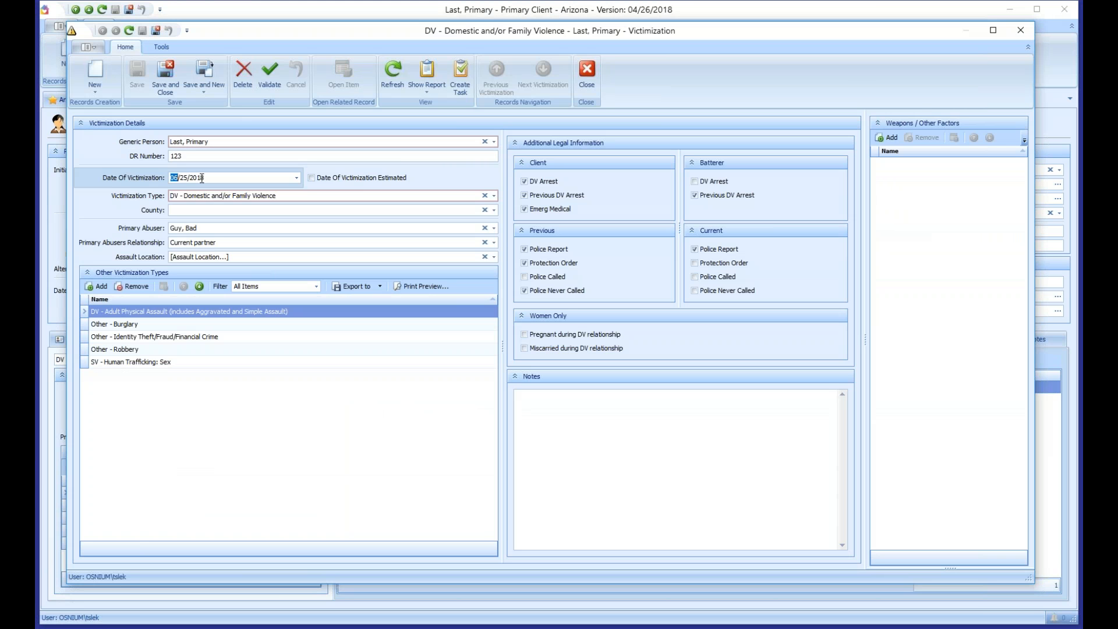
{"action": "type", "text": "2014"}
{"action": "left_click", "coordinate": [166, 75]}
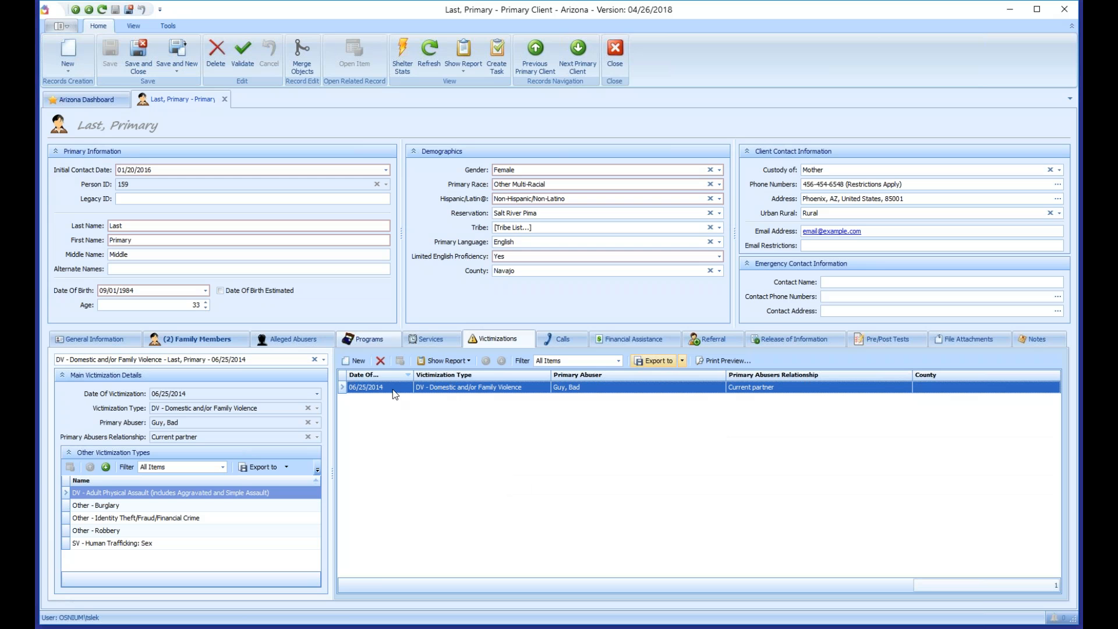
Step: Start a new victimization with DR number 123, date 06/25/2018, type SV - Adult Sexual Assault
{"action": "left_click", "coordinate": [358, 362]}
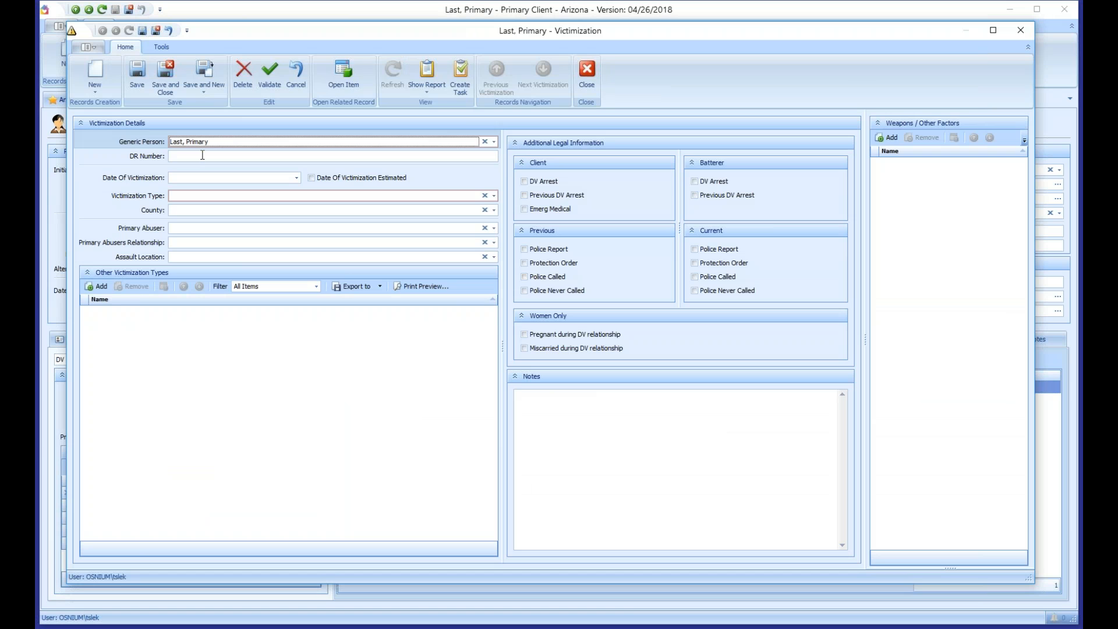
{"action": "left_click", "coordinate": [202, 155]}
{"action": "type", "text": "123"}
{"action": "key", "text": "Tab"}
{"action": "key", "text": "Right"}
{"action": "key", "text": "Right"}
{"action": "key", "text": "Right"}
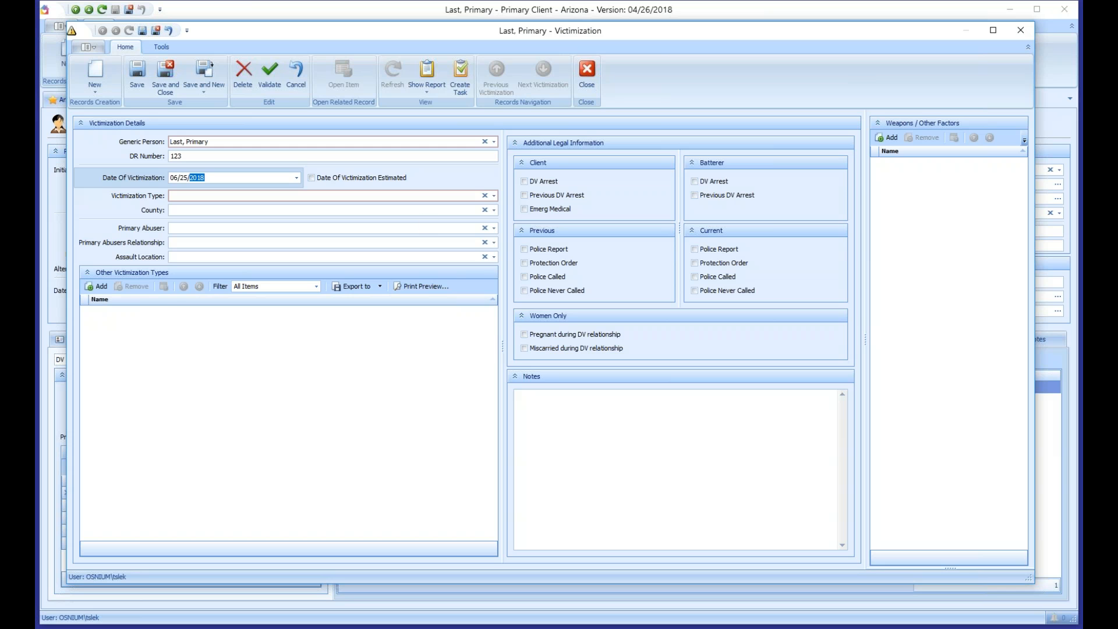
{"action": "left_click", "coordinate": [220, 196]}
{"action": "scroll", "coordinate": [232, 272], "scroll_direction": "down", "scroll_amount": 6}
{"action": "left_click", "coordinate": [200, 384]}
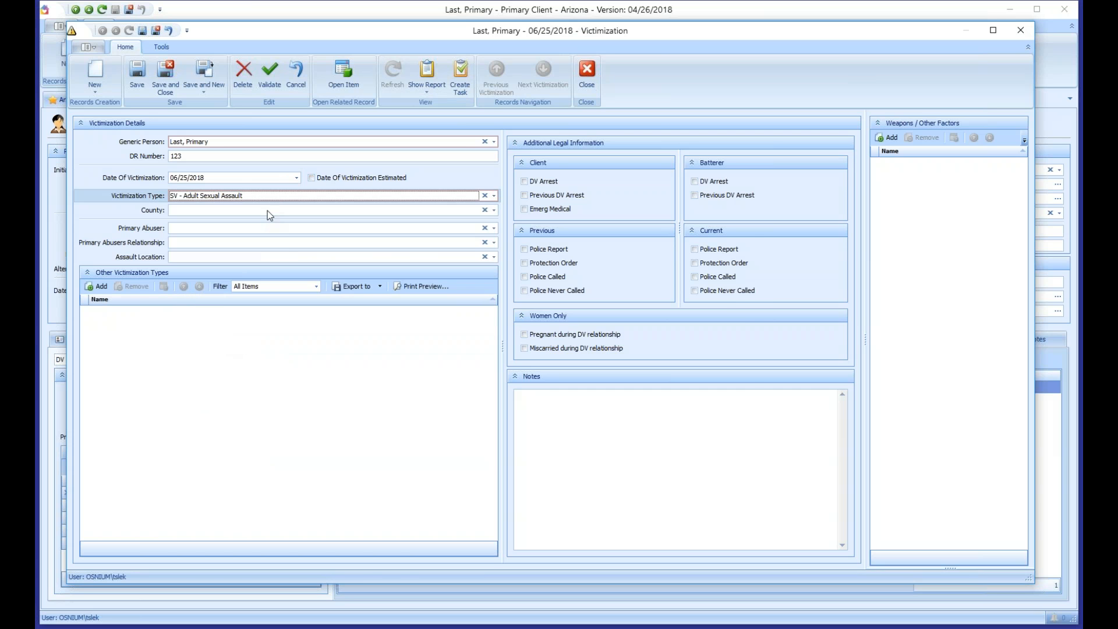
Step: Choose the primary abuser with relationship Other relative, then save and close the victimization
{"action": "left_click", "coordinate": [227, 229]}
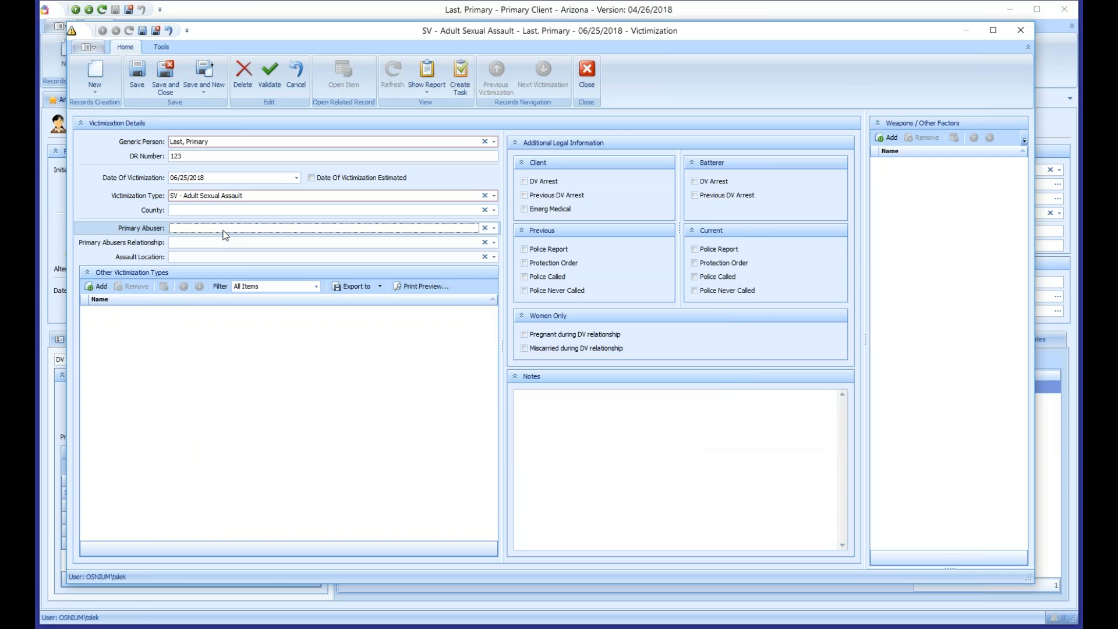
{"action": "left_click", "coordinate": [226, 229]}
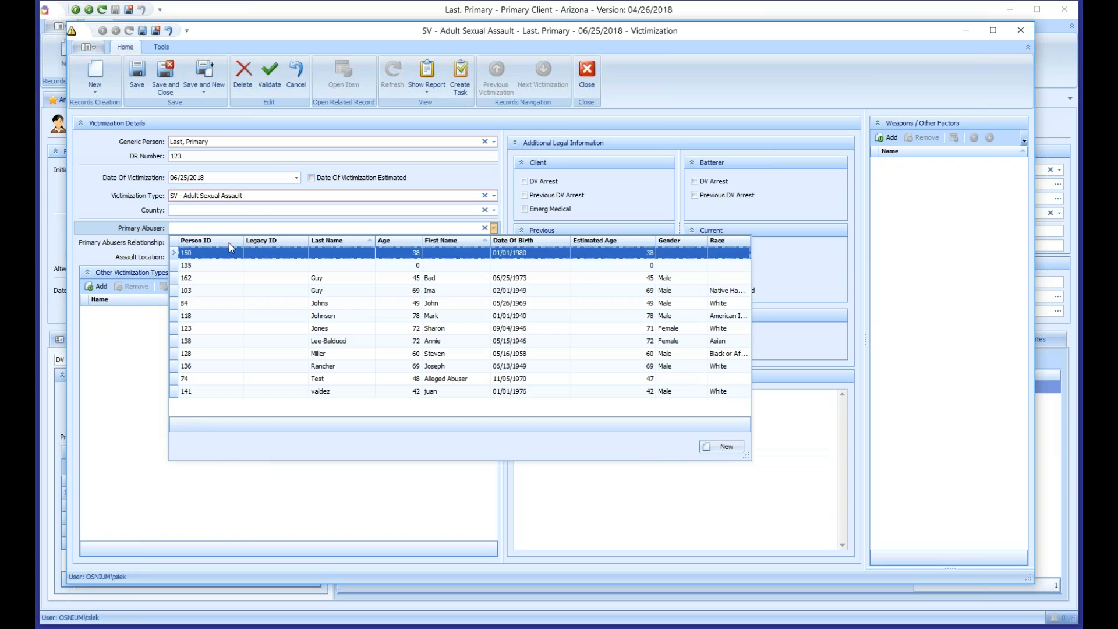
{"action": "left_click", "coordinate": [326, 303]}
{"action": "left_click", "coordinate": [186, 242]}
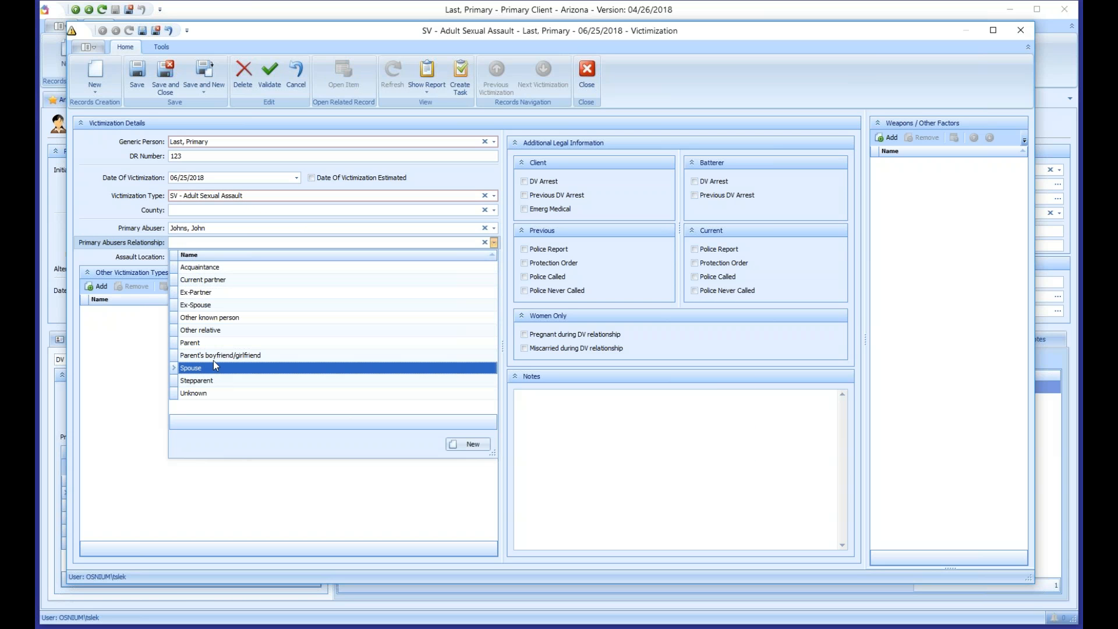
{"action": "left_click", "coordinate": [209, 331]}
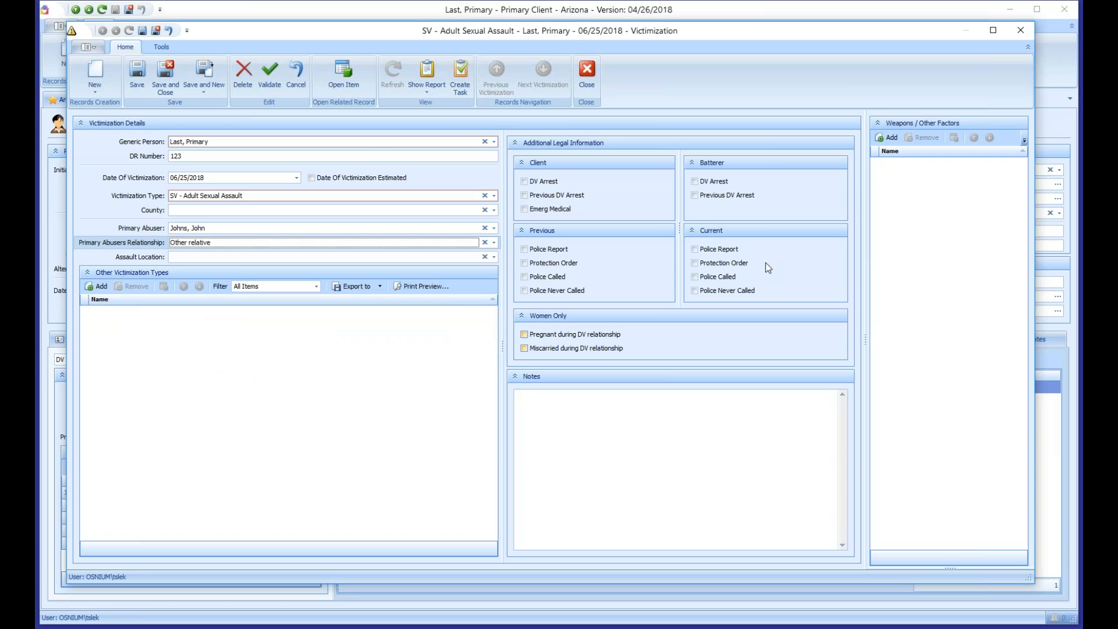
{"action": "left_click", "coordinate": [137, 74]}
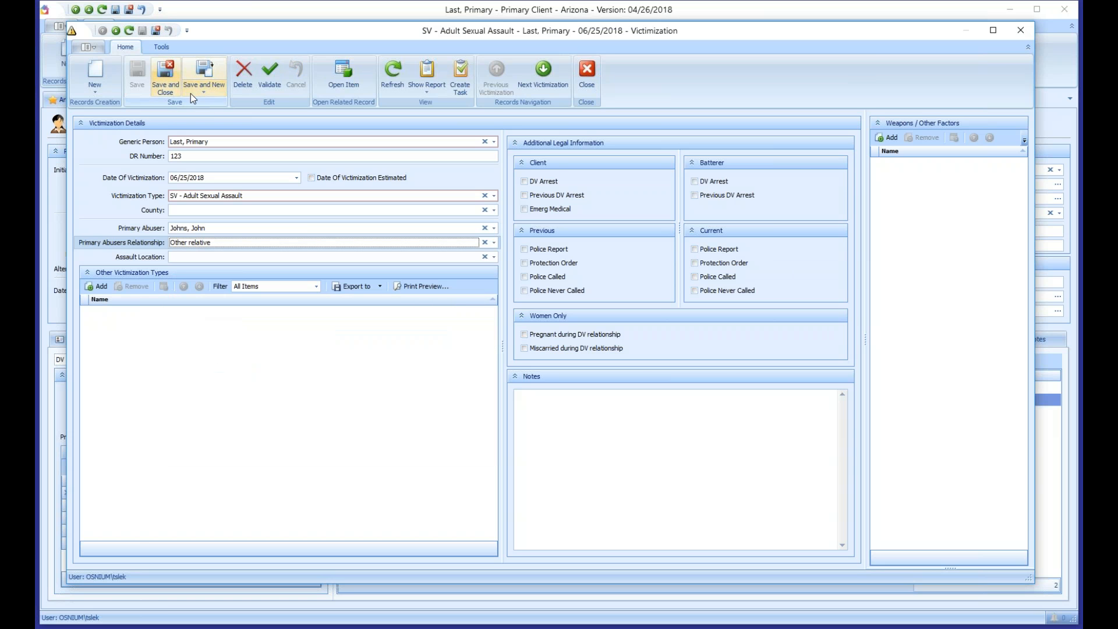
{"action": "left_click", "coordinate": [169, 71]}
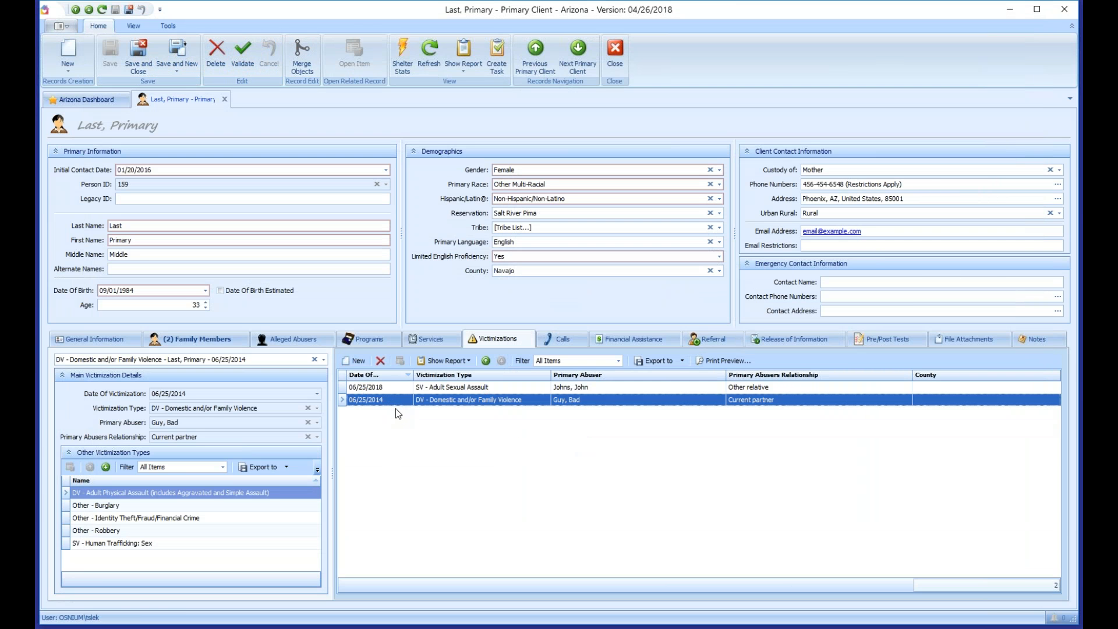
Step: Display the 06/25/2018 SV - Adult Sexual Assault victimization's details and save the client record
{"action": "left_click", "coordinate": [398, 387]}
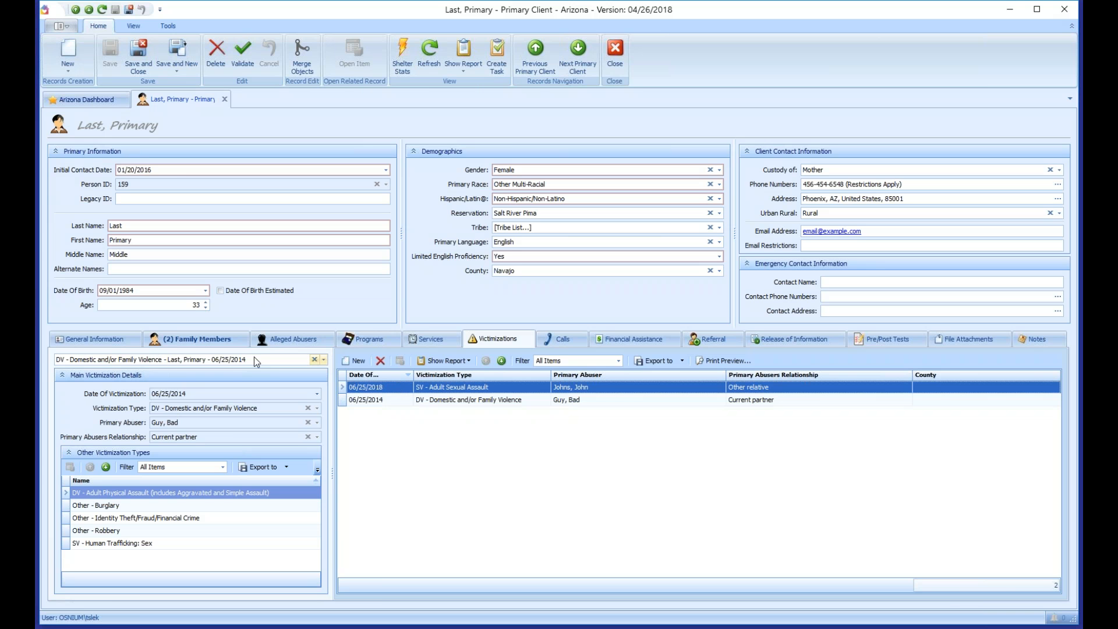
{"action": "left_click", "coordinate": [323, 360]}
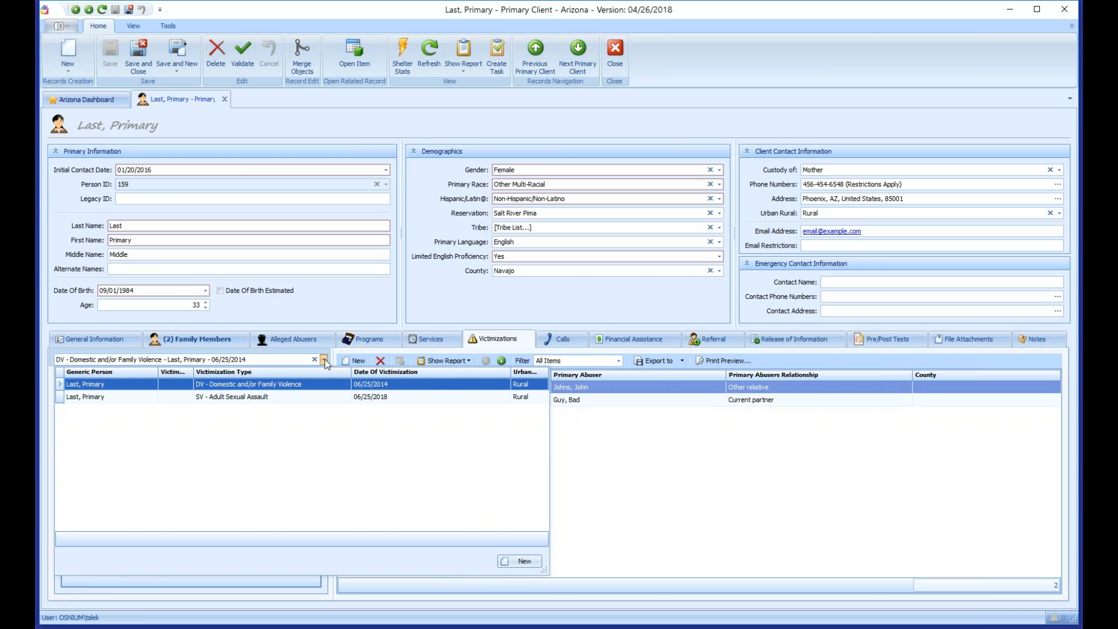
{"action": "left_click", "coordinate": [291, 396]}
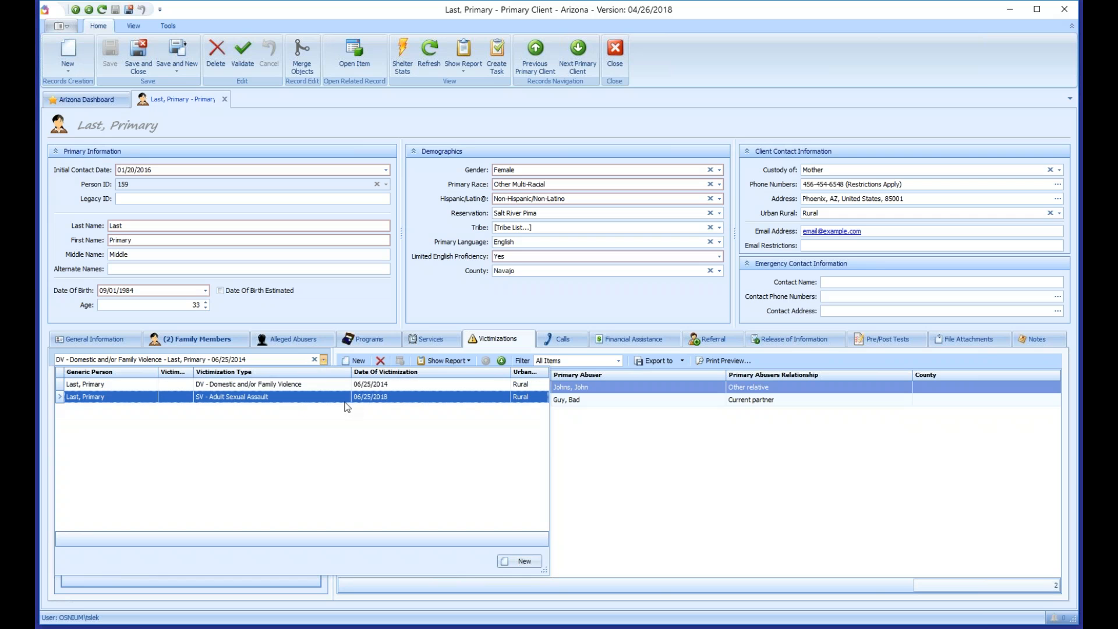
{"action": "double_click", "coordinate": [384, 402]}
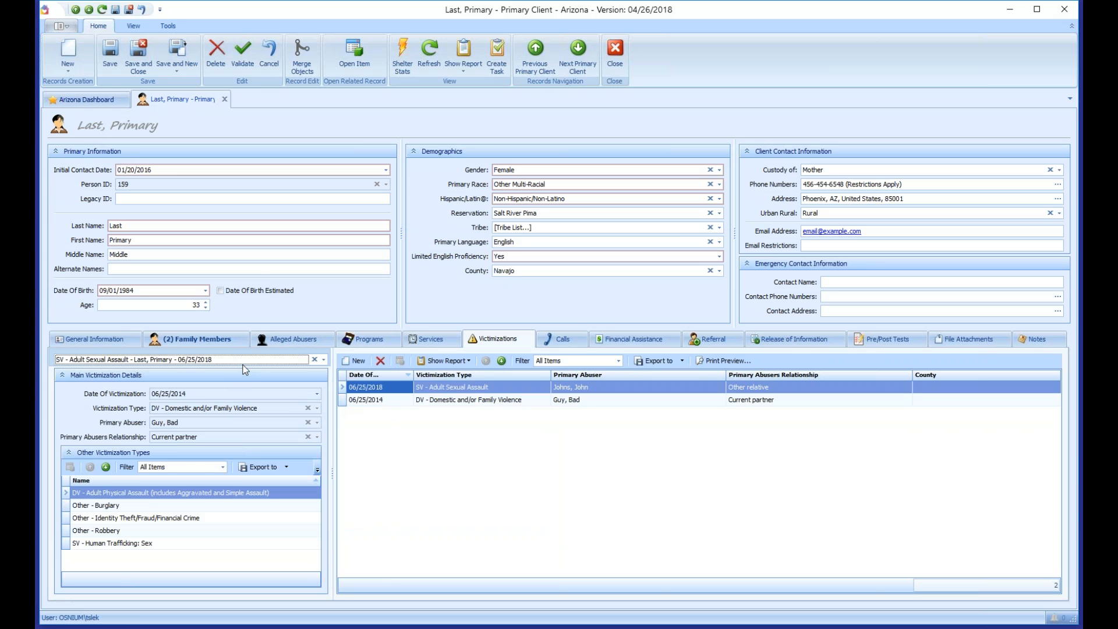
{"action": "left_click", "coordinate": [113, 55]}
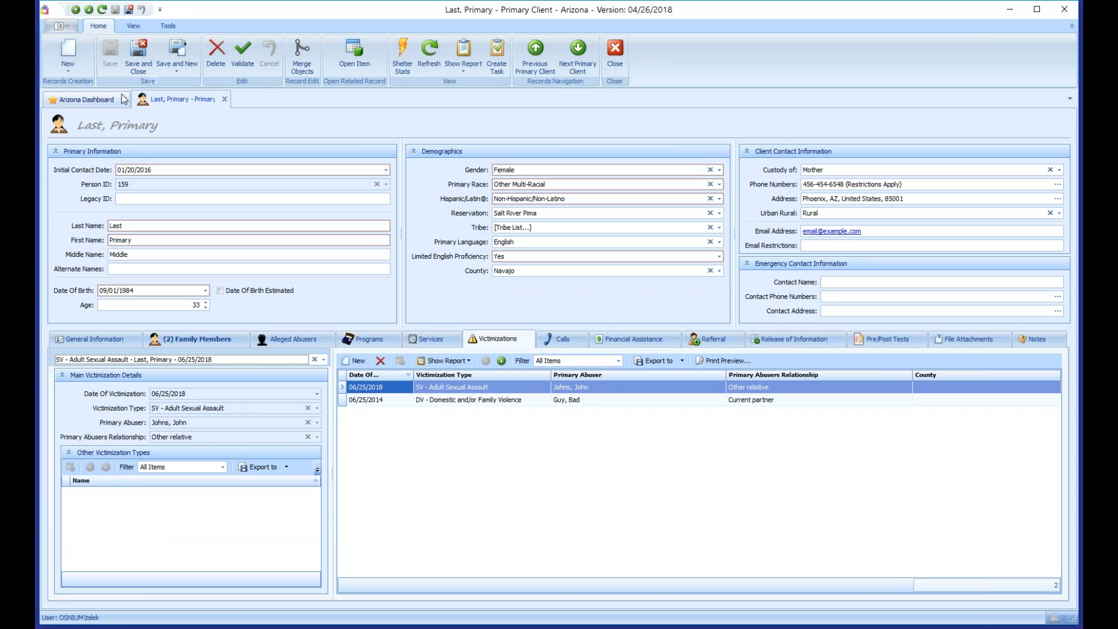
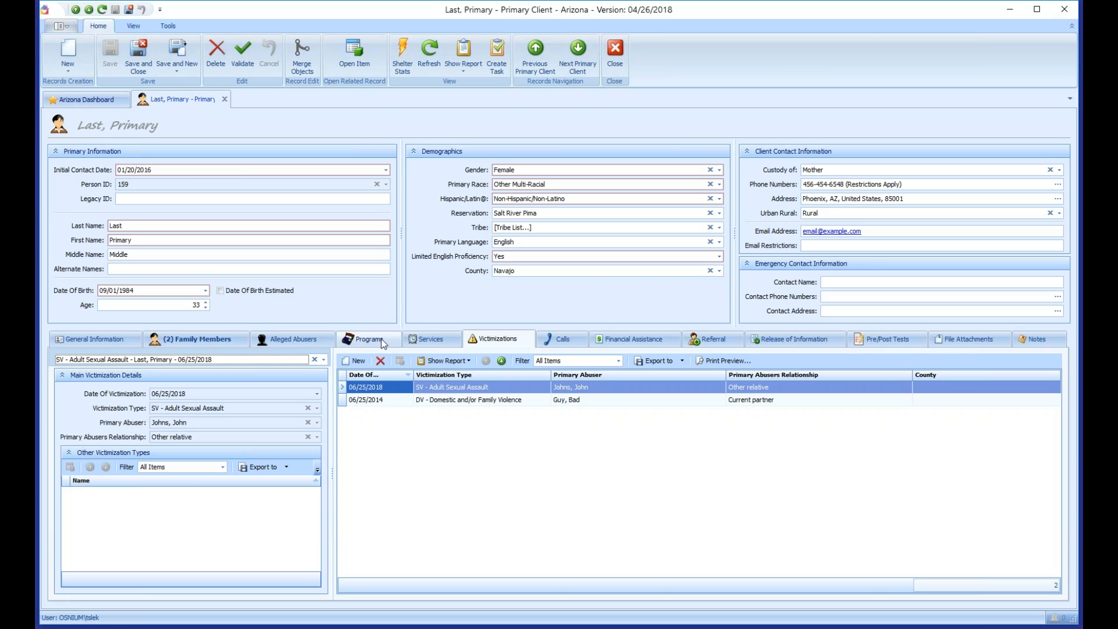
Step: Switch the client record's lower panel to Programs, which shows no program entries yet
{"action": "left_click", "coordinate": [370, 343]}
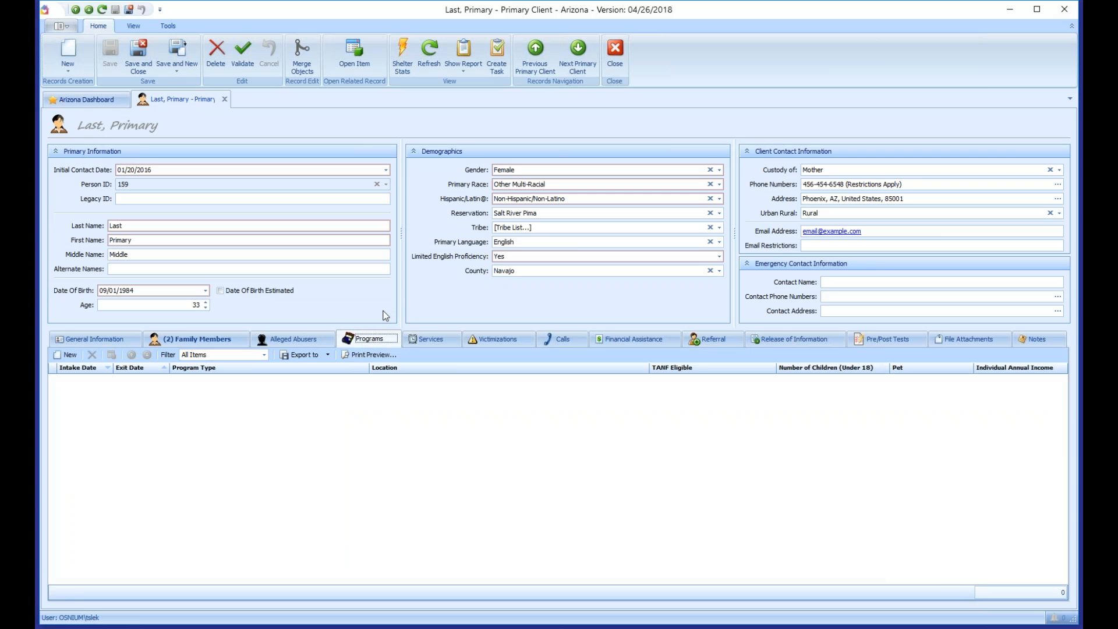
Step: Start a new program stay with intake date 06/01/2018 and program type Emergency Shelter
{"action": "left_click", "coordinate": [66, 355]}
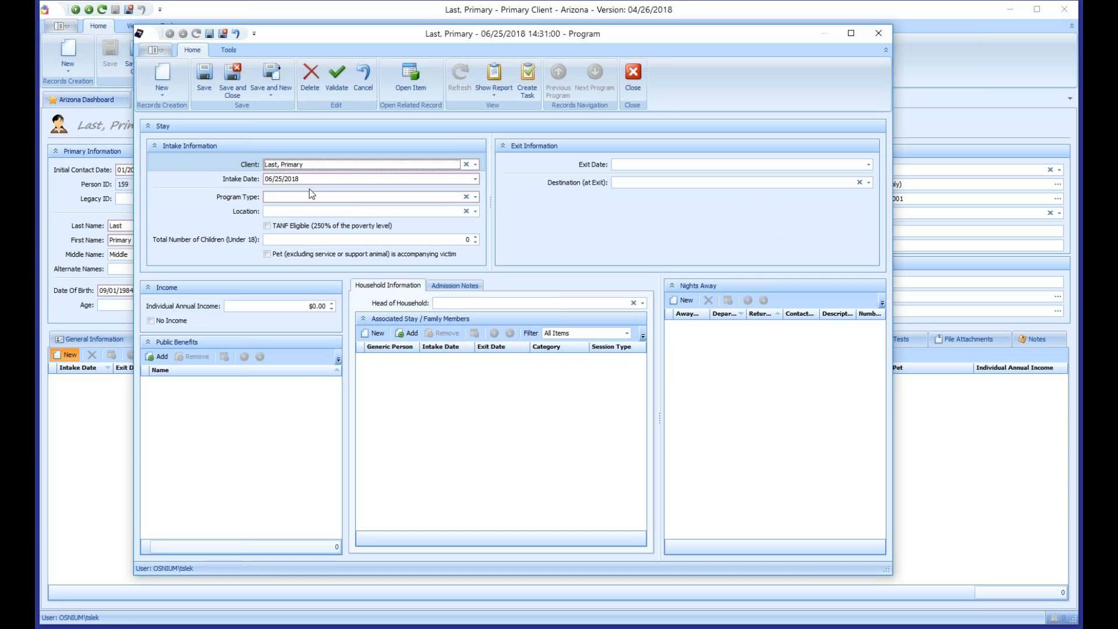
{"action": "left_click", "coordinate": [279, 179]}
{"action": "type", "text": "01"}
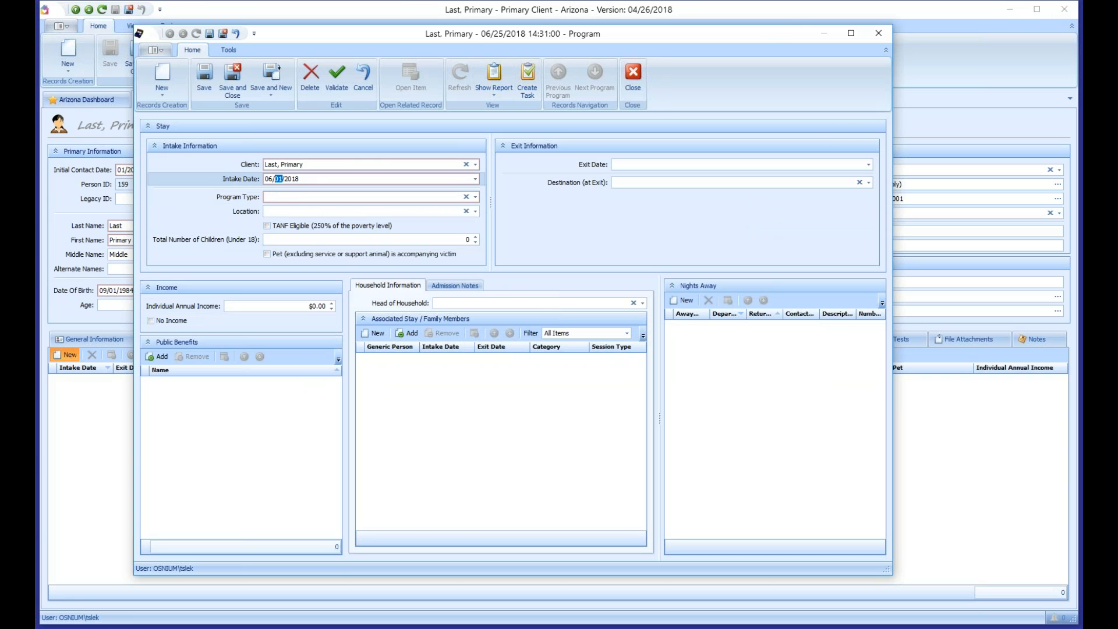
{"action": "key", "text": "Tab"}
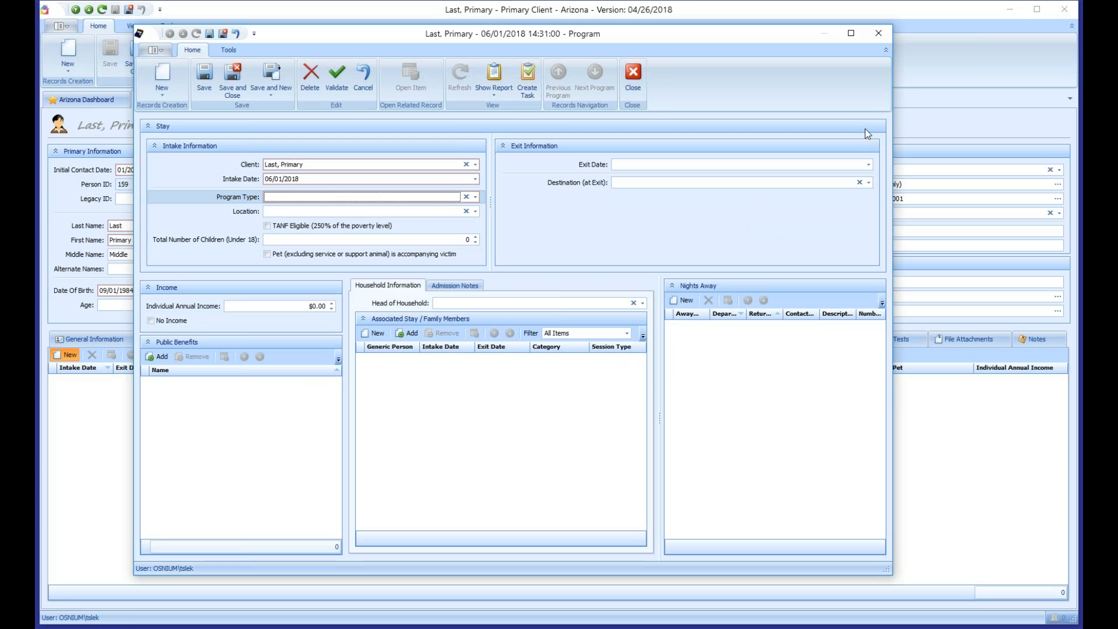
{"action": "key", "text": "alt+Down"}
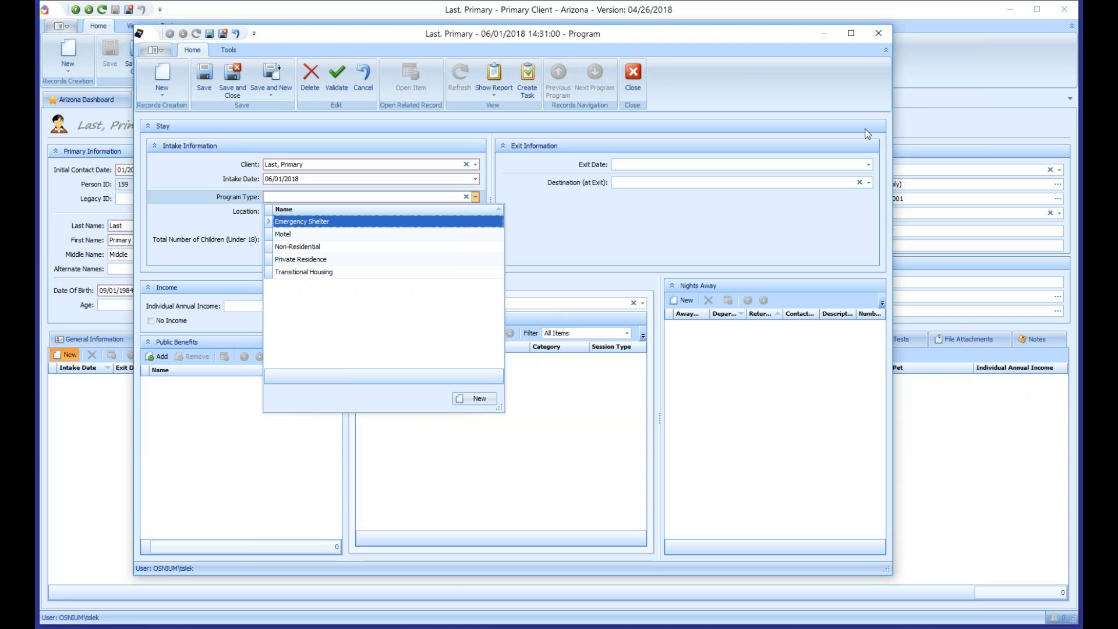
{"action": "key", "text": "Down"}
{"action": "key", "text": "Down"}
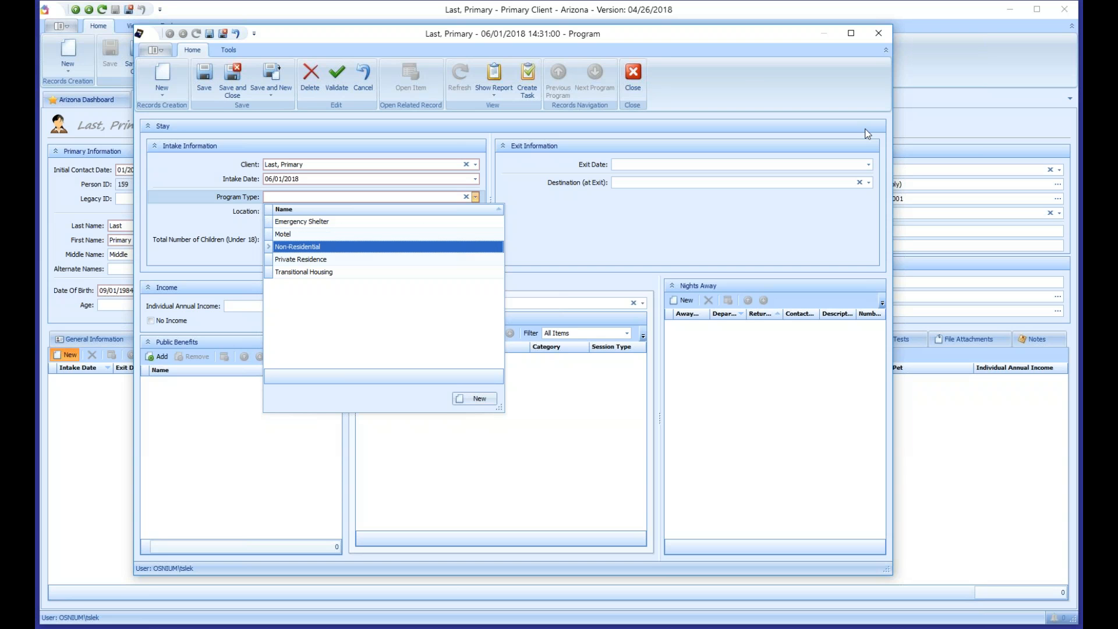
{"action": "key", "text": "Up"}
{"action": "key", "text": "Up"}
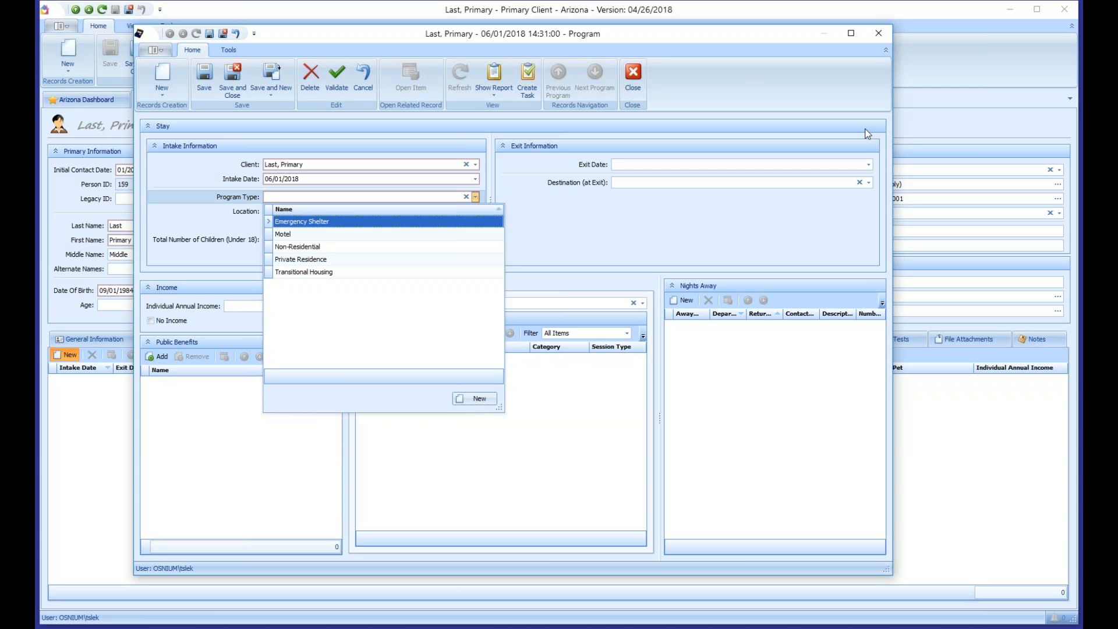
{"action": "key", "text": "Return"}
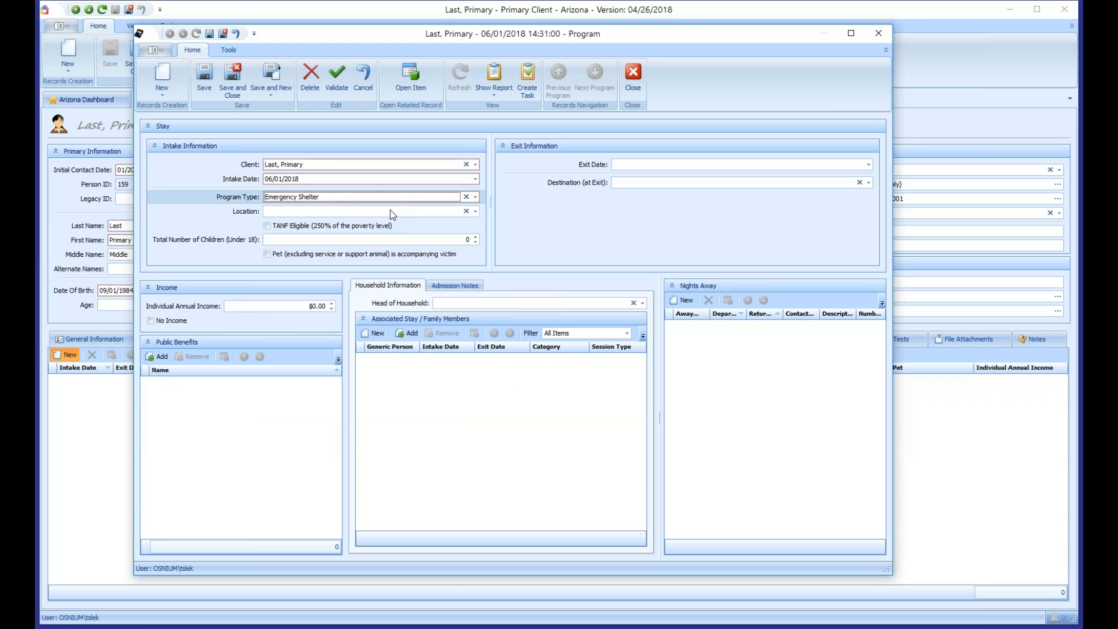
Step: Set location West Valley, TANF eligible, 1 child and pet accompanying, then save the stay
{"action": "key", "text": "Tab"}
{"action": "key", "text": "alt+Down"}
{"action": "key", "text": "Down"}
{"action": "key", "text": "Down"}
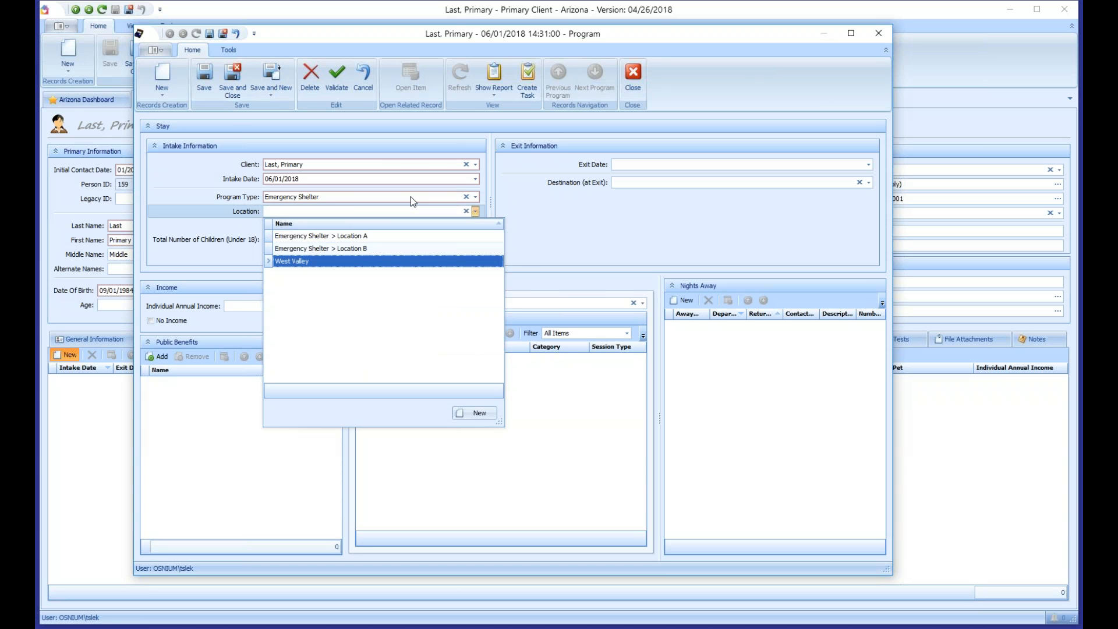
{"action": "key", "text": "Return"}
{"action": "key", "text": "Tab"}
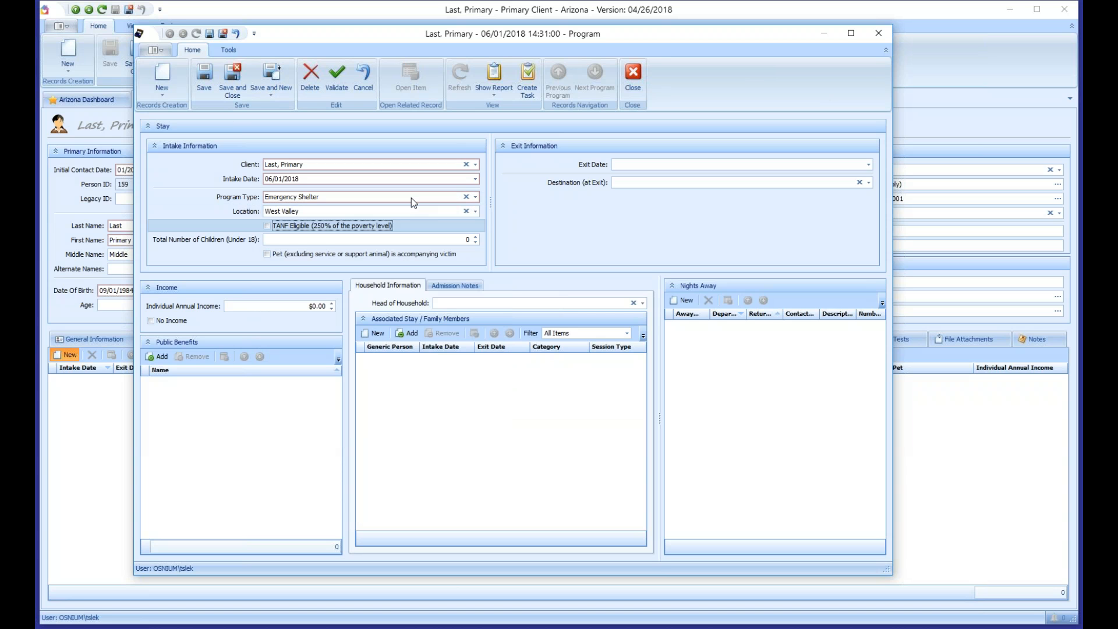
{"action": "key", "text": "space"}
{"action": "key", "text": "Tab"}
{"action": "type", "text": "1"}
{"action": "key", "text": "Tab"}
{"action": "key", "text": "space"}
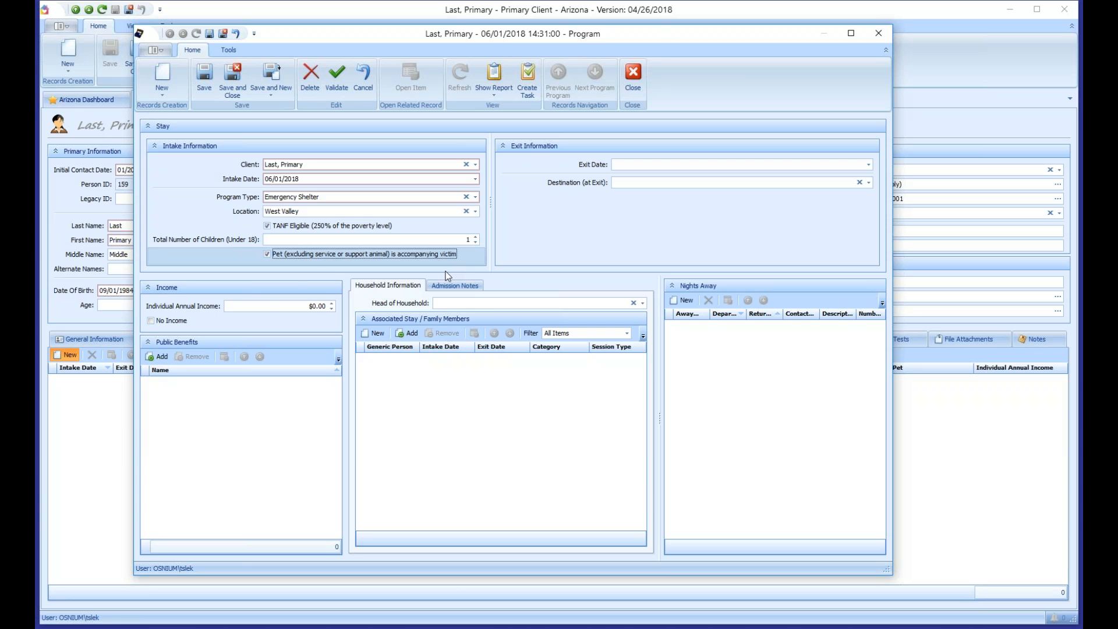
{"action": "left_click", "coordinate": [205, 81]}
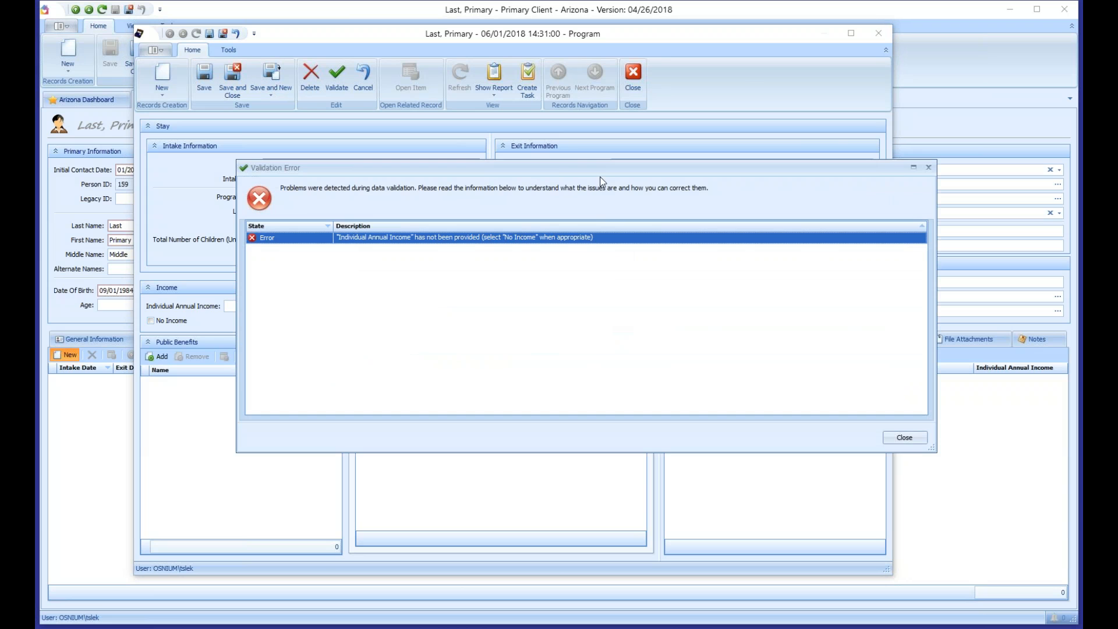
Step: Dismiss the income validation error, mark the stay as No Income and save it
{"action": "left_click", "coordinate": [904, 438]}
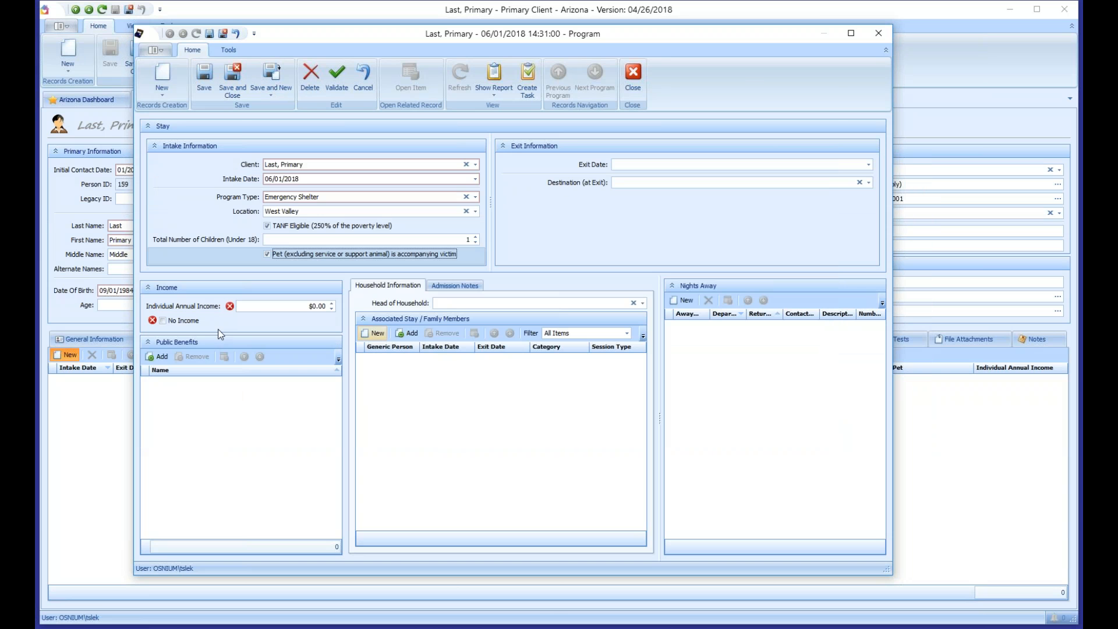
{"action": "left_click", "coordinate": [163, 321]}
{"action": "left_click", "coordinate": [210, 76]}
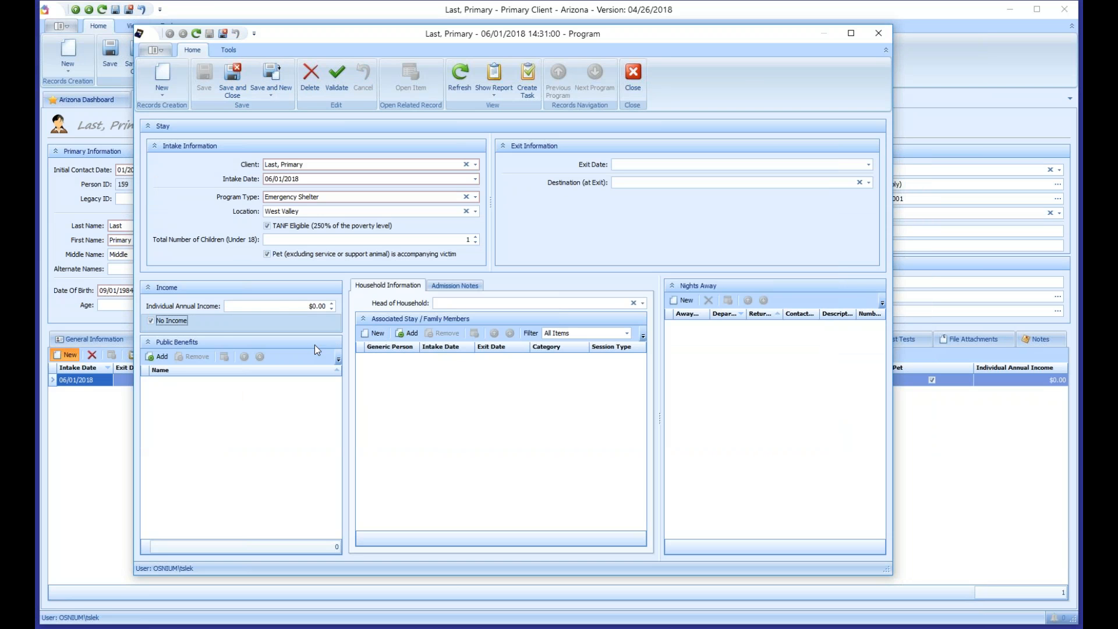
Step: Start a new blank associated family-member program stay
{"action": "left_click", "coordinate": [275, 305]}
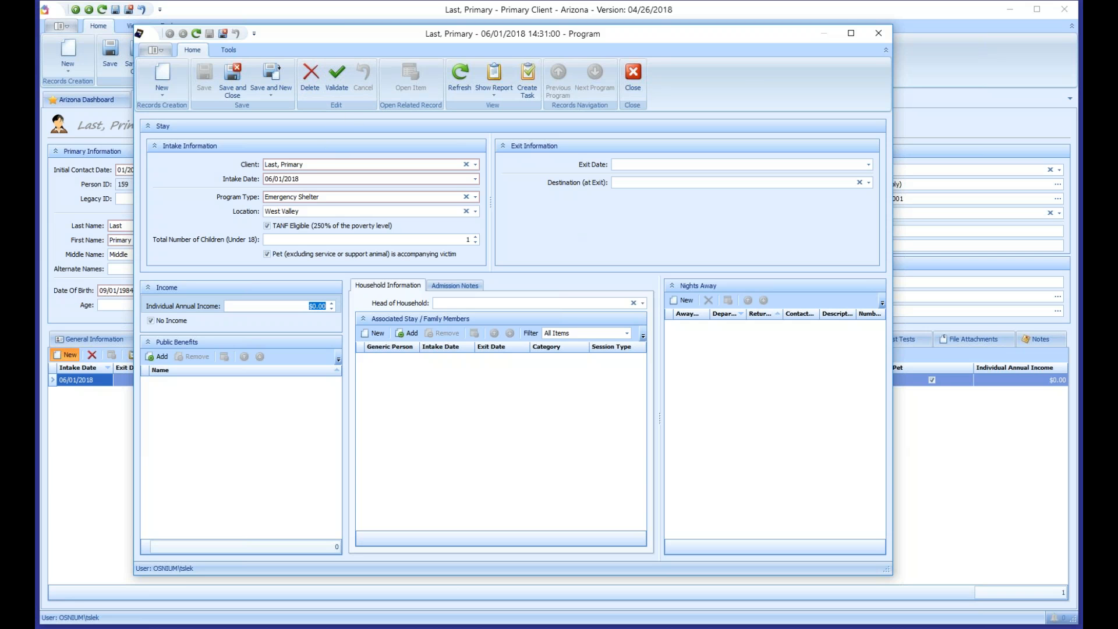
{"action": "left_click", "coordinate": [279, 179]}
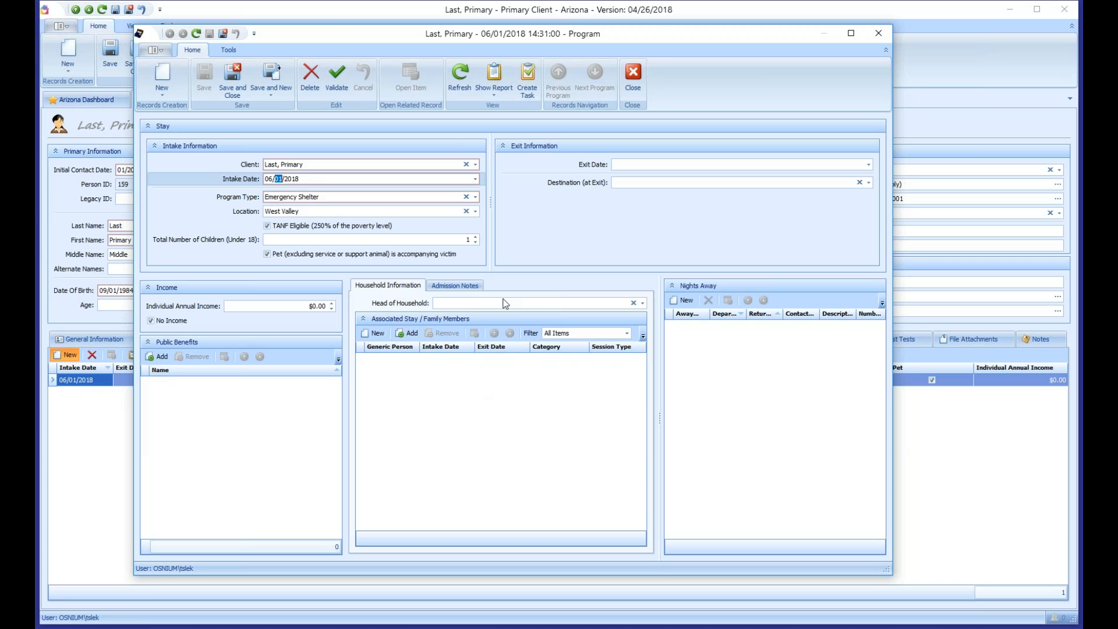
{"action": "left_click", "coordinate": [375, 243]}
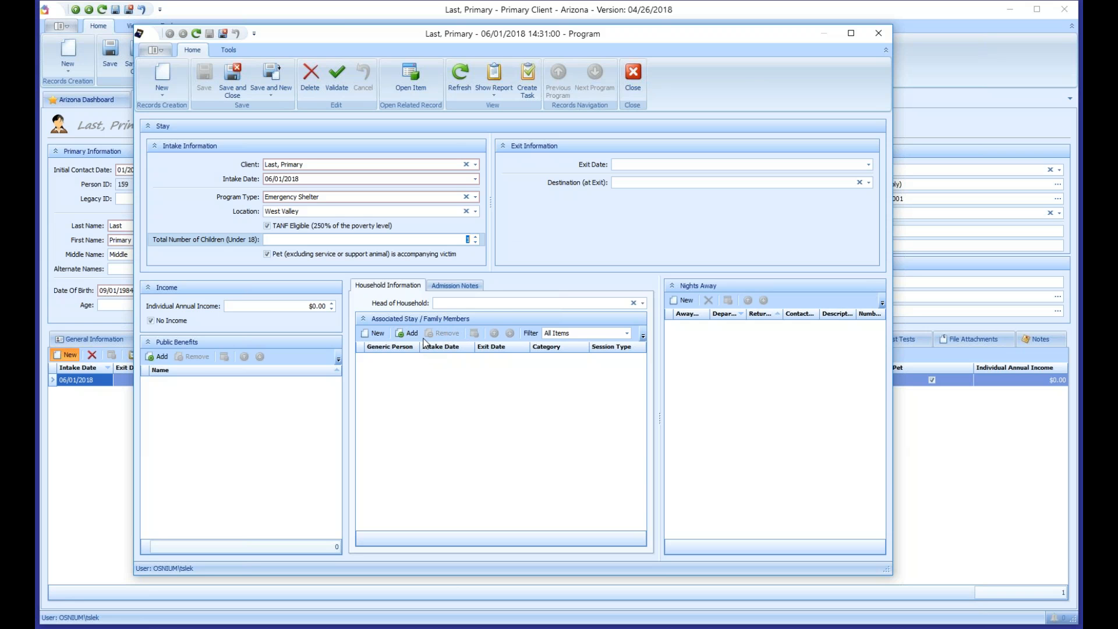
{"action": "left_click", "coordinate": [374, 333]}
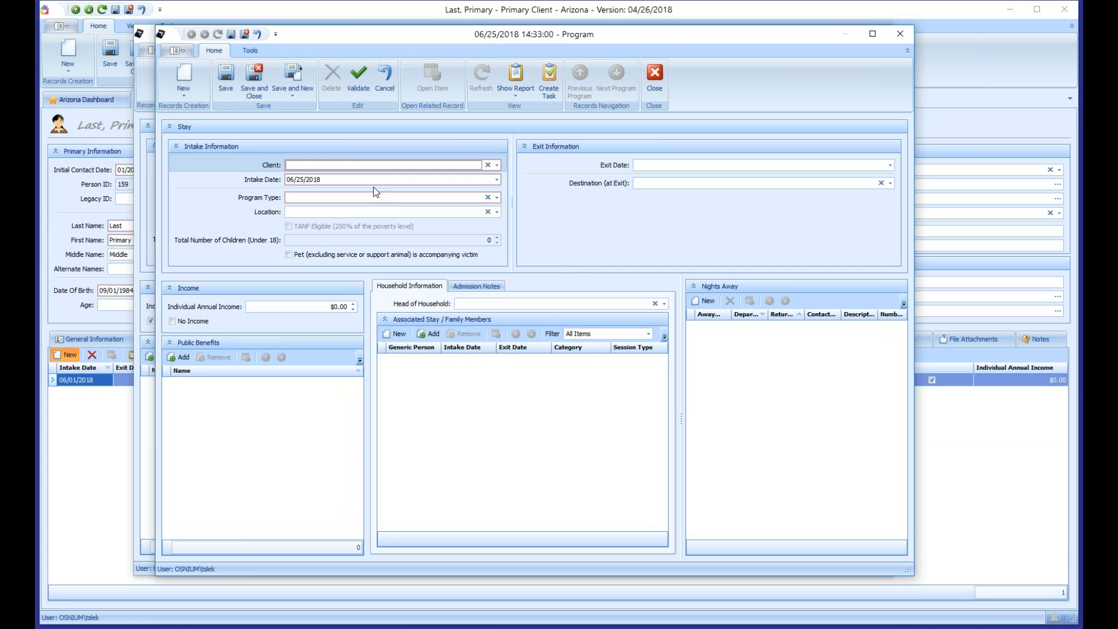
Step: Set the new stay's client to the secondary family member by searching 'secon' in the person lookup
{"action": "left_click", "coordinate": [372, 165]}
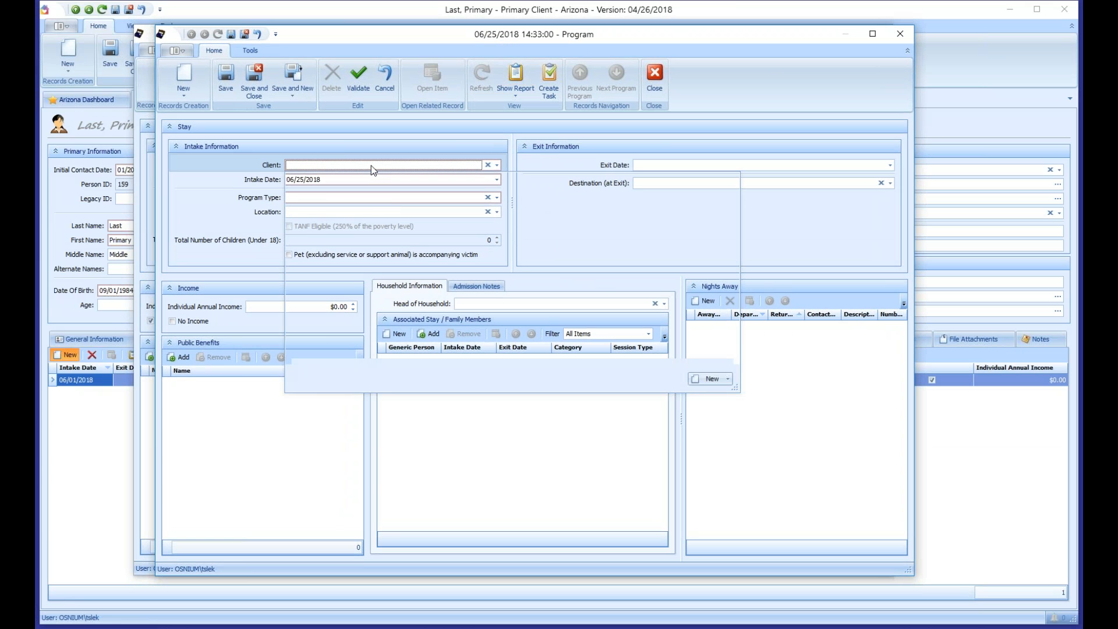
{"action": "left_click_drag", "start_coordinate": [735, 389], "coordinate": [790, 469]}
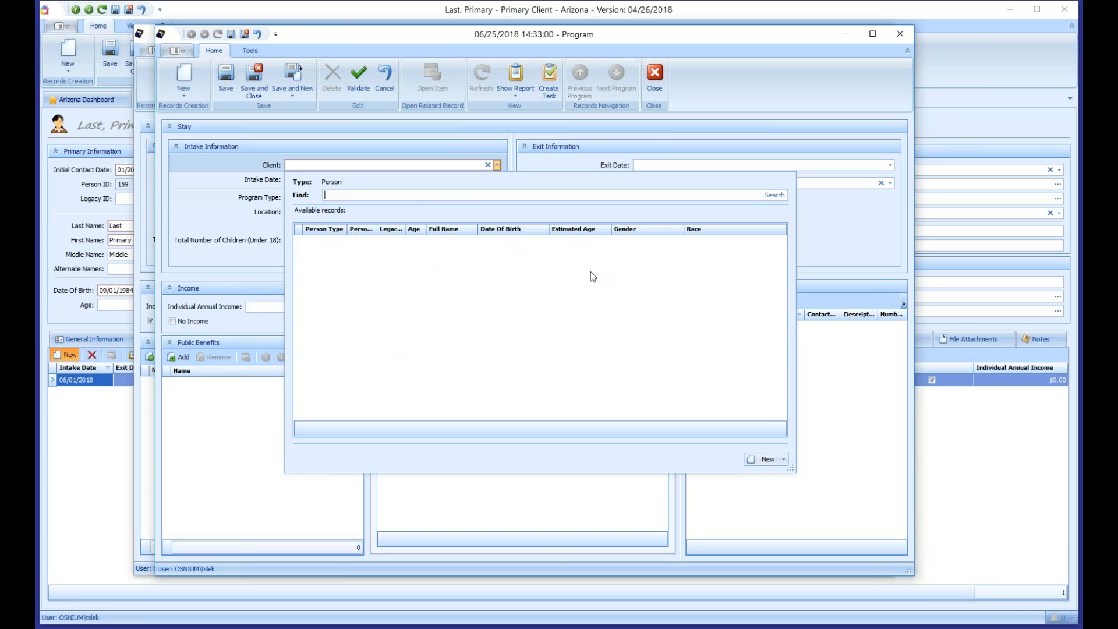
{"action": "left_click", "coordinate": [774, 195]}
{"action": "key", "text": "Down"}
{"action": "key", "text": "Down"}
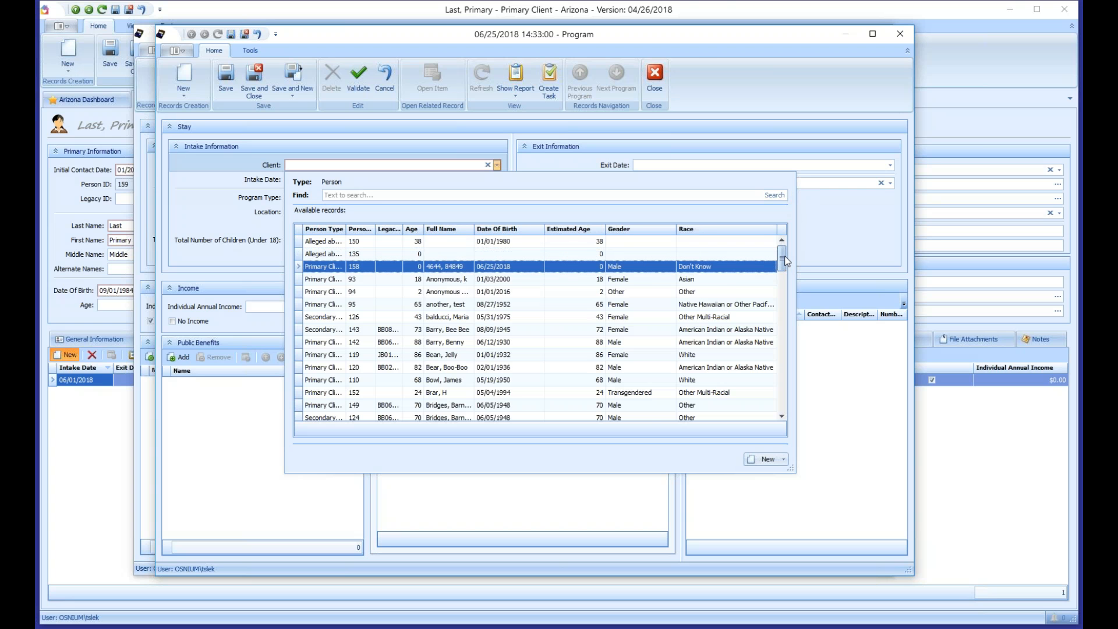
{"action": "mouse_move", "coordinate": [785, 257]}
{"action": "left_mouse_down"}
{"action": "mouse_move", "coordinate": [794, 383]}
{"action": "mouse_move", "coordinate": [781, 255]}
{"action": "left_mouse_up"}
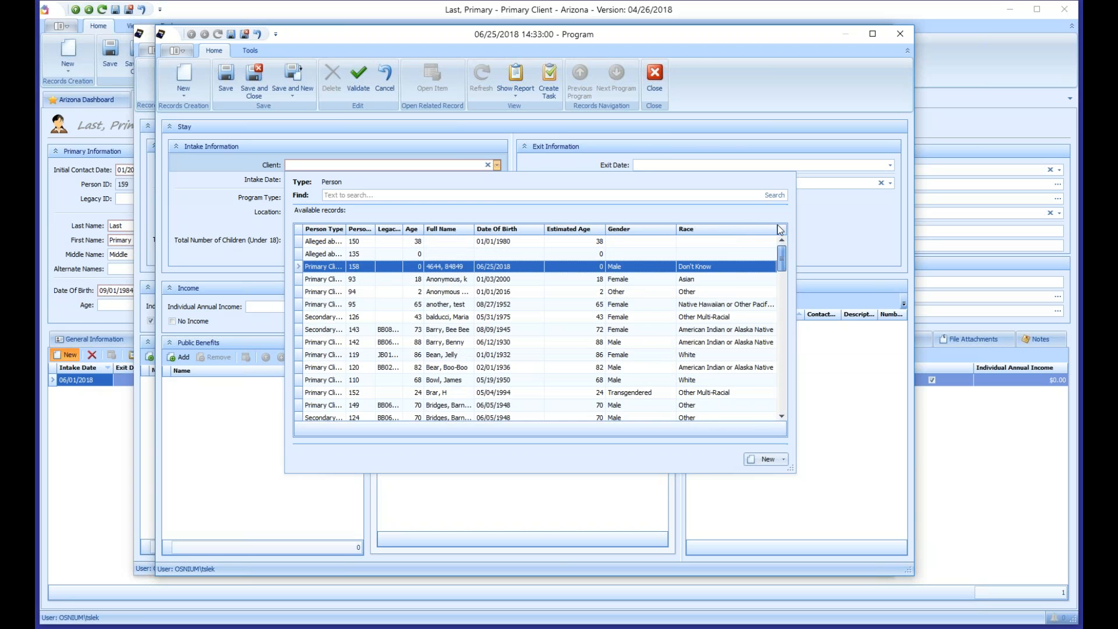
{"action": "left_click", "coordinate": [316, 413]}
{"action": "right_click", "coordinate": [314, 431]}
{"action": "left_click", "coordinate": [339, 485]}
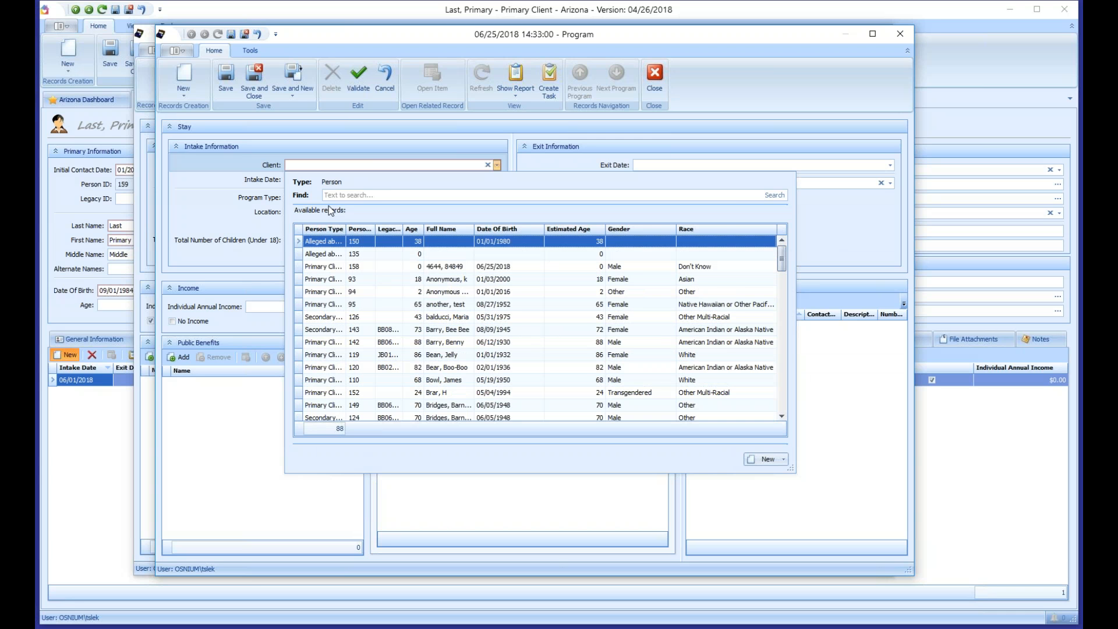
{"action": "type", "text": "secon"}
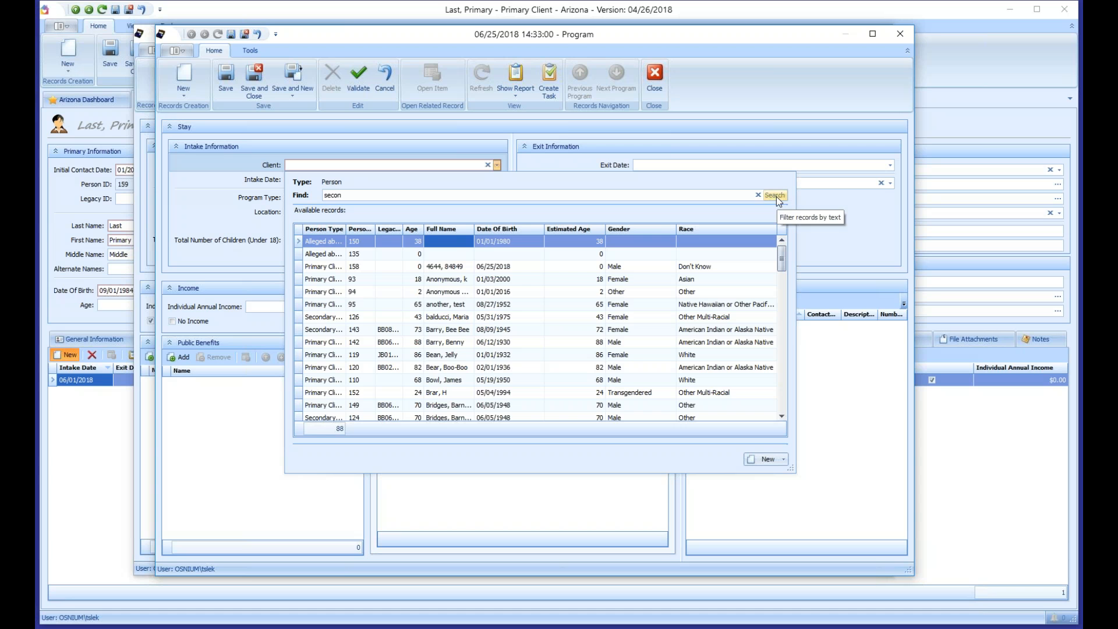
{"action": "left_click", "coordinate": [777, 197]}
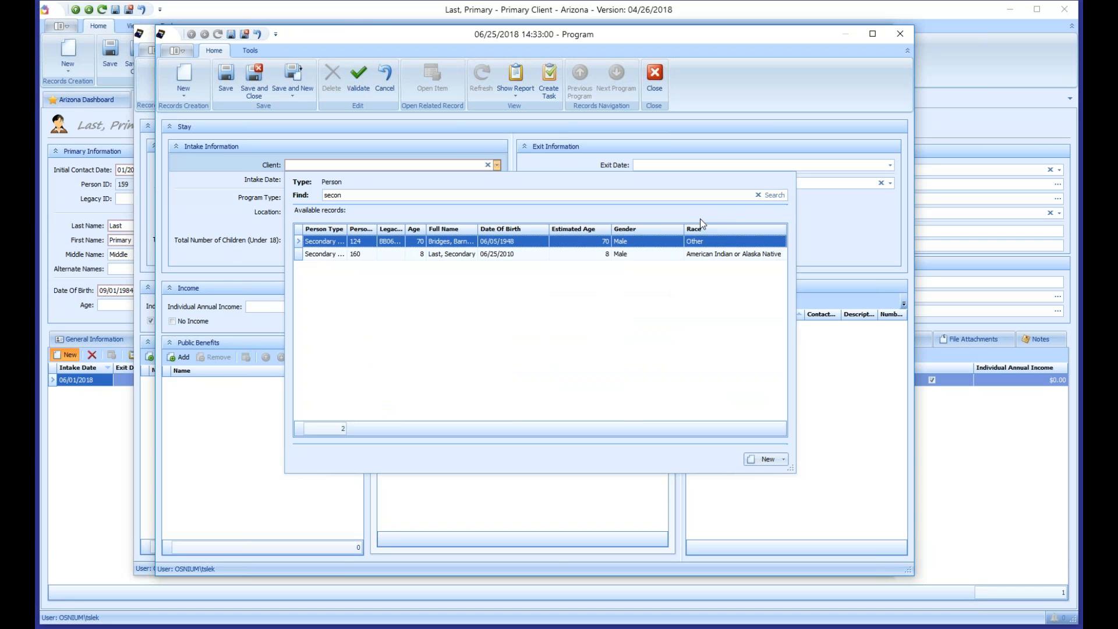
{"action": "left_click", "coordinate": [454, 255]}
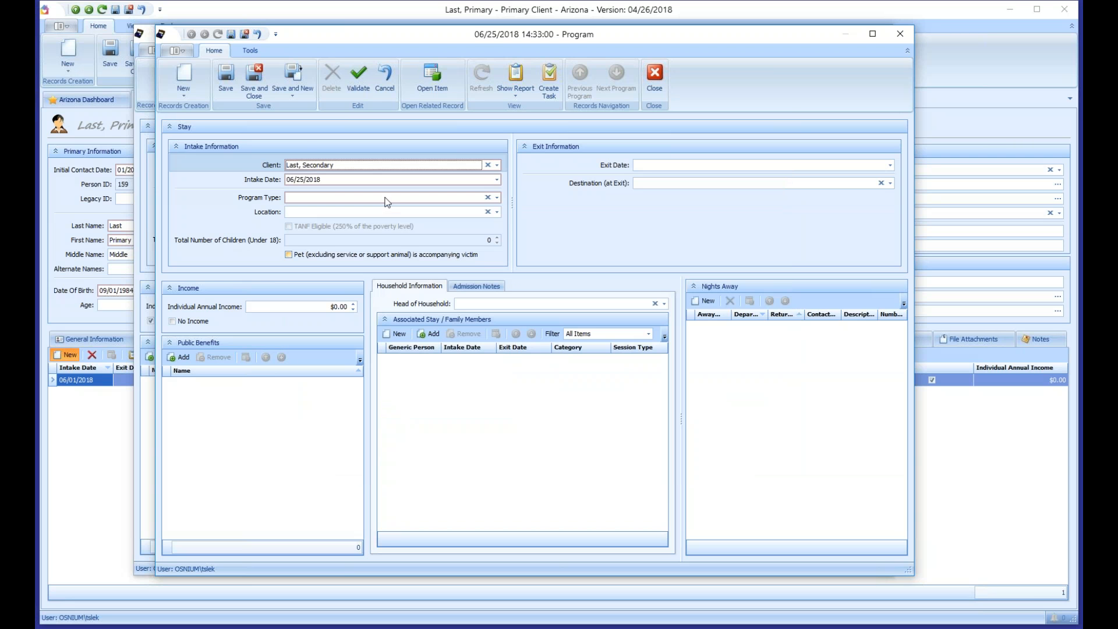
Step: Give the secondary member's 06/01/2018 stay Emergency Shelter type and No Income, then save and close
{"action": "left_click", "coordinate": [300, 180]}
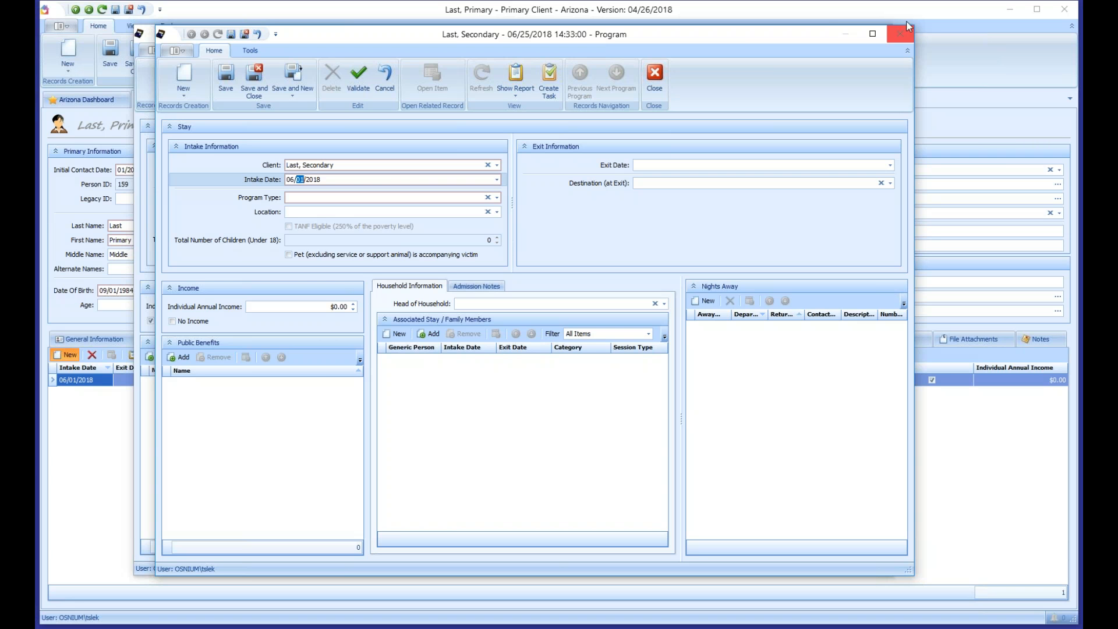
{"action": "left_click", "coordinate": [351, 198]}
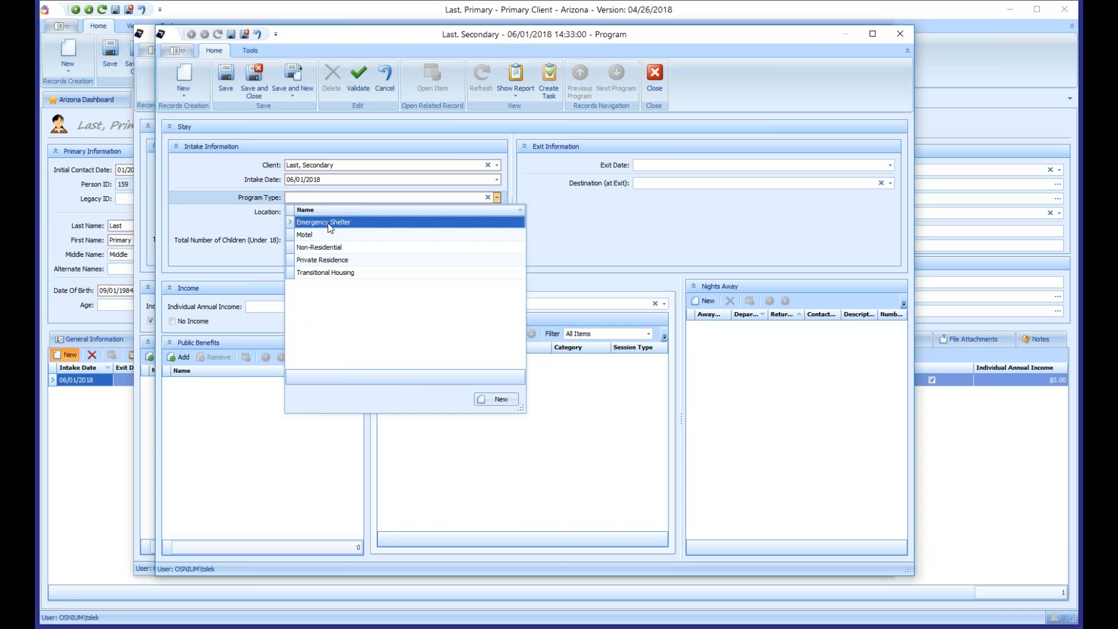
{"action": "left_click", "coordinate": [329, 227]}
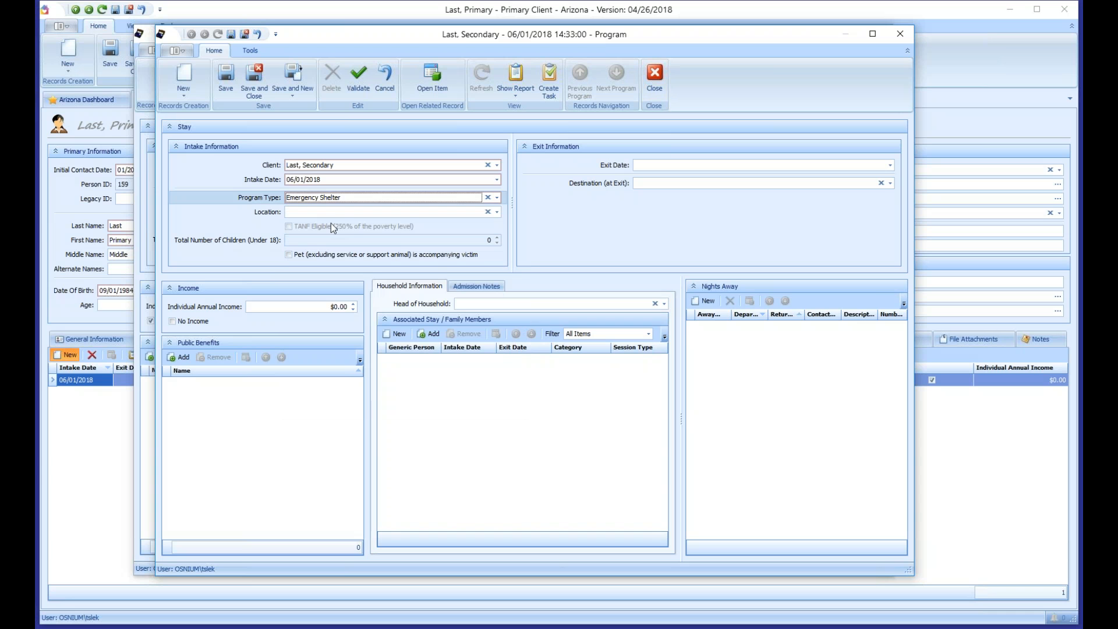
{"action": "left_click", "coordinate": [187, 321]}
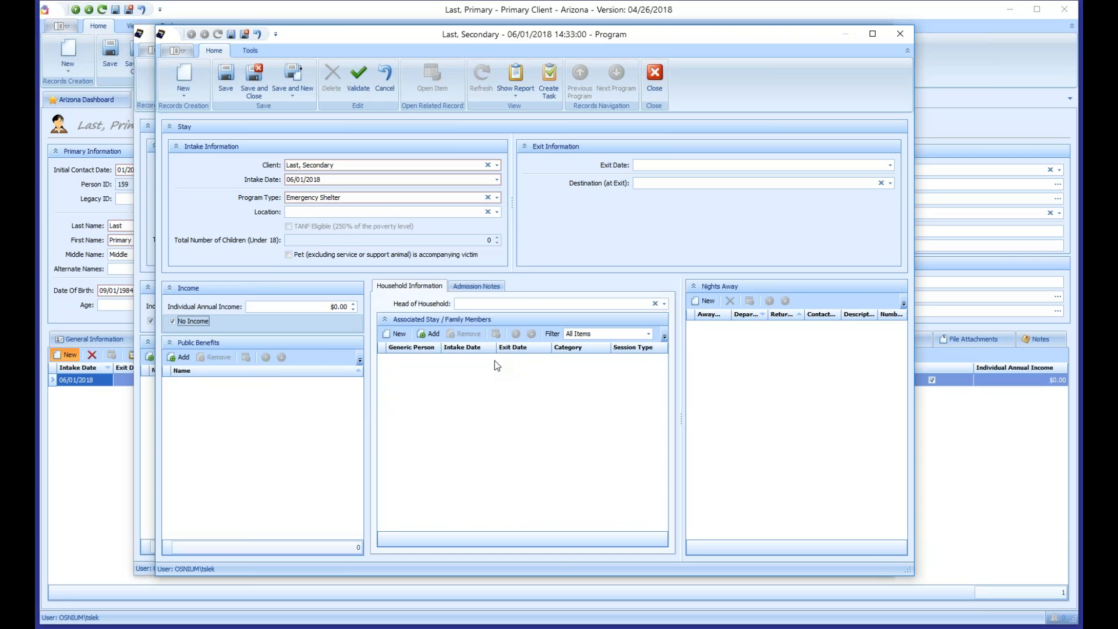
{"action": "left_click", "coordinate": [230, 79]}
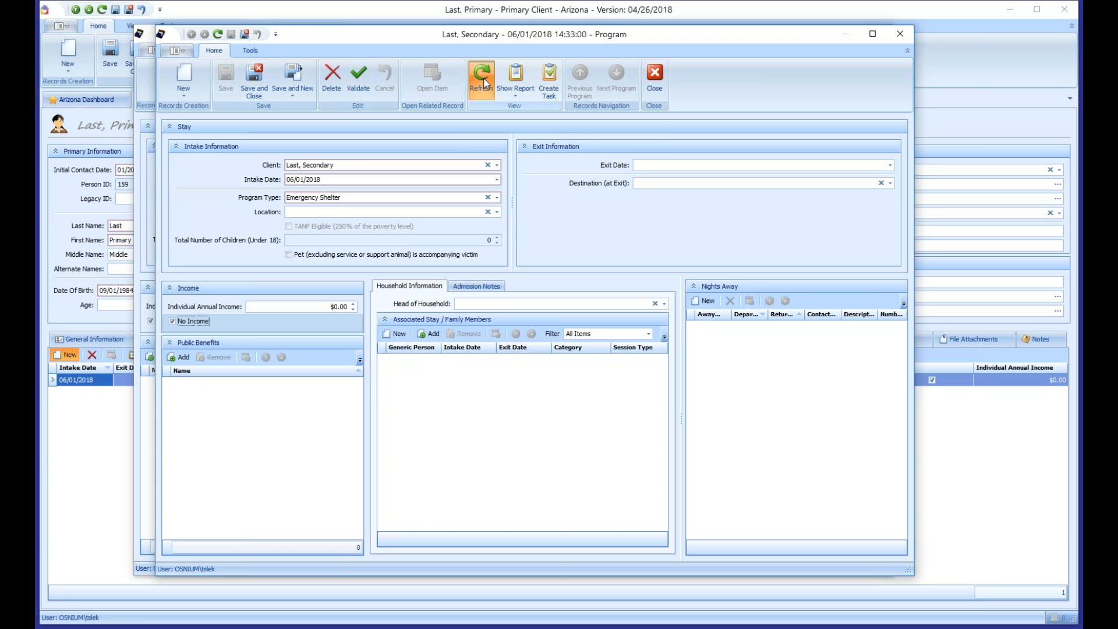
{"action": "left_click", "coordinate": [257, 80]}
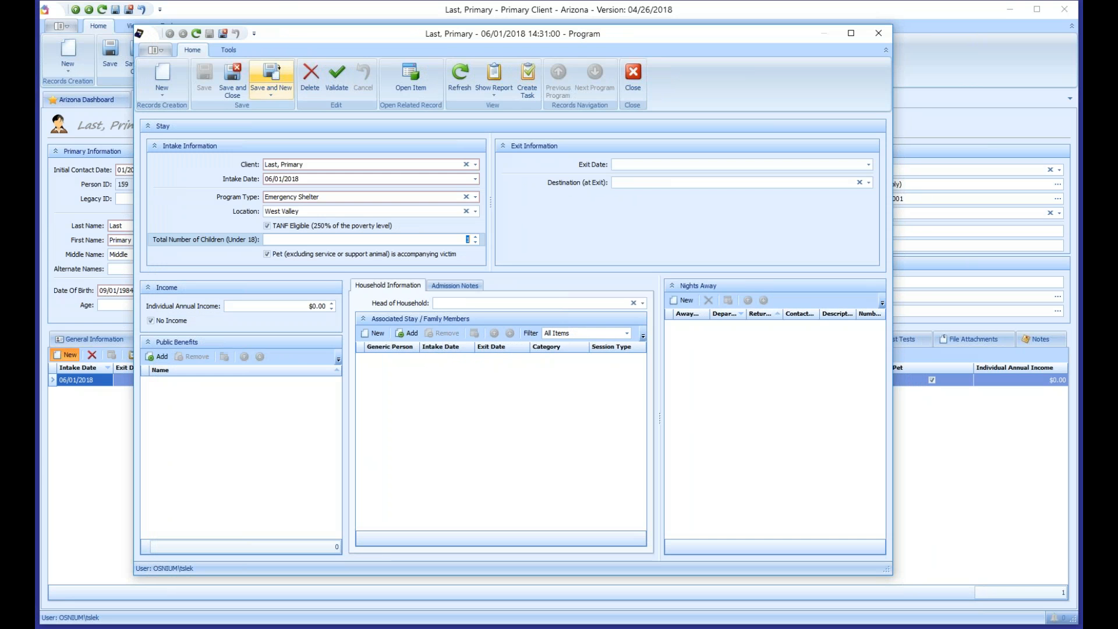
Step: Save and close the primary client's stay, save and refresh the client, and reopen the Emergency Shelter stay
{"action": "left_click", "coordinate": [460, 78]}
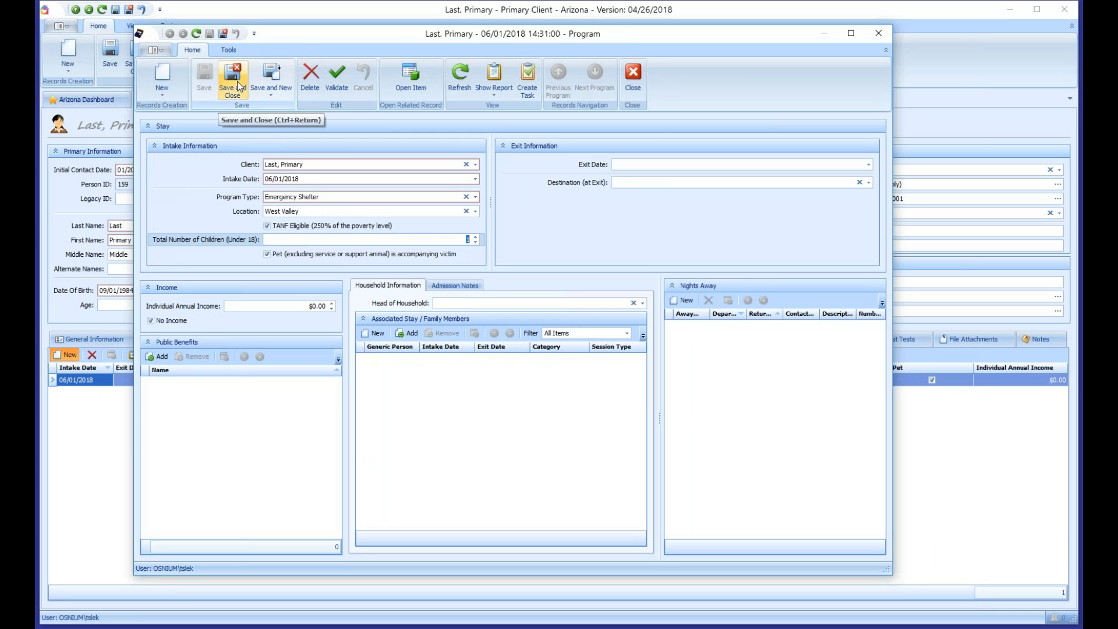
{"action": "left_click", "coordinate": [238, 86]}
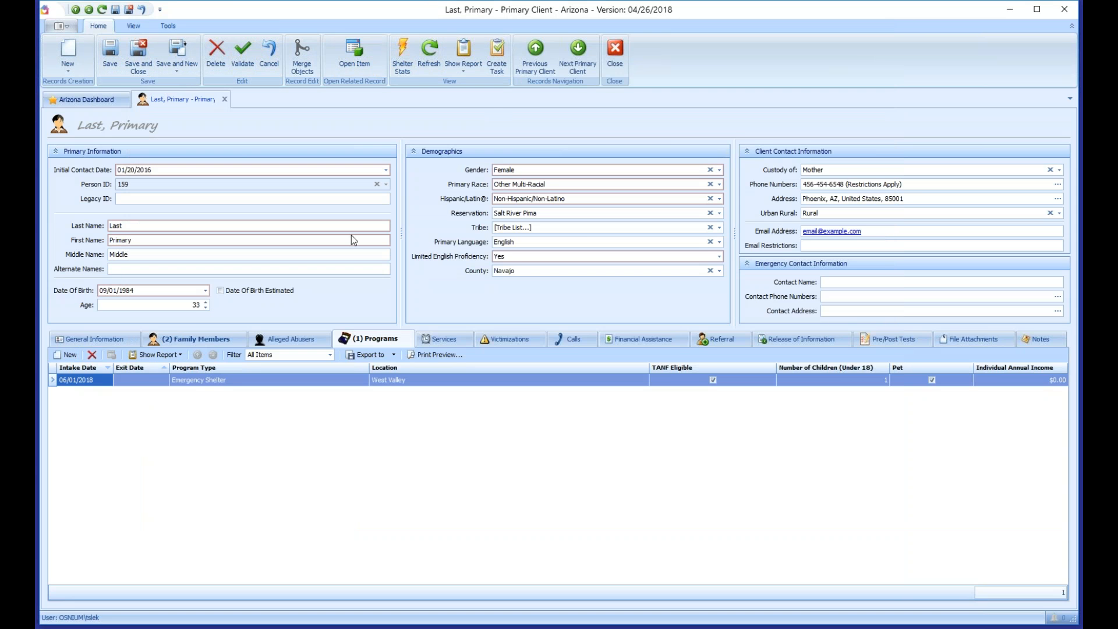
{"action": "left_click", "coordinate": [110, 55]}
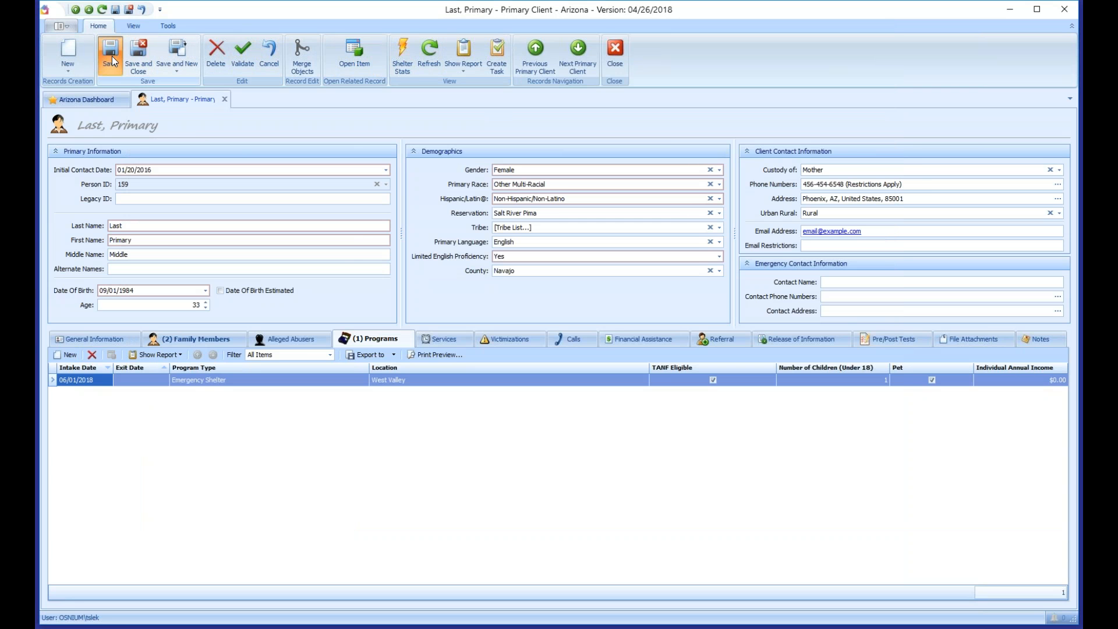
{"action": "left_click", "coordinate": [434, 68]}
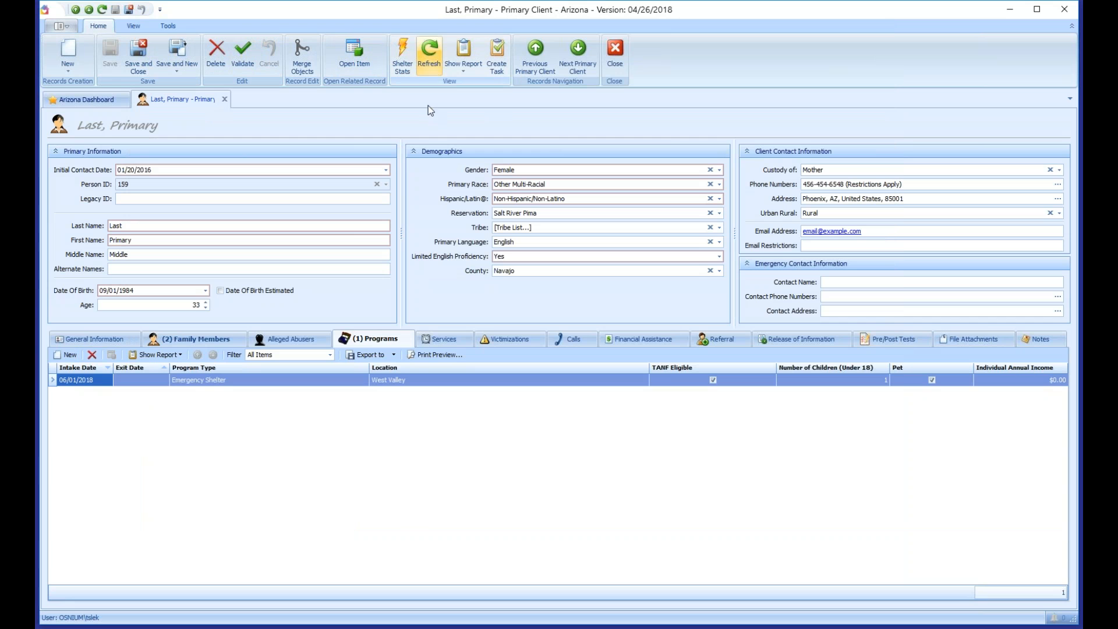
{"action": "double_click", "coordinate": [363, 383]}
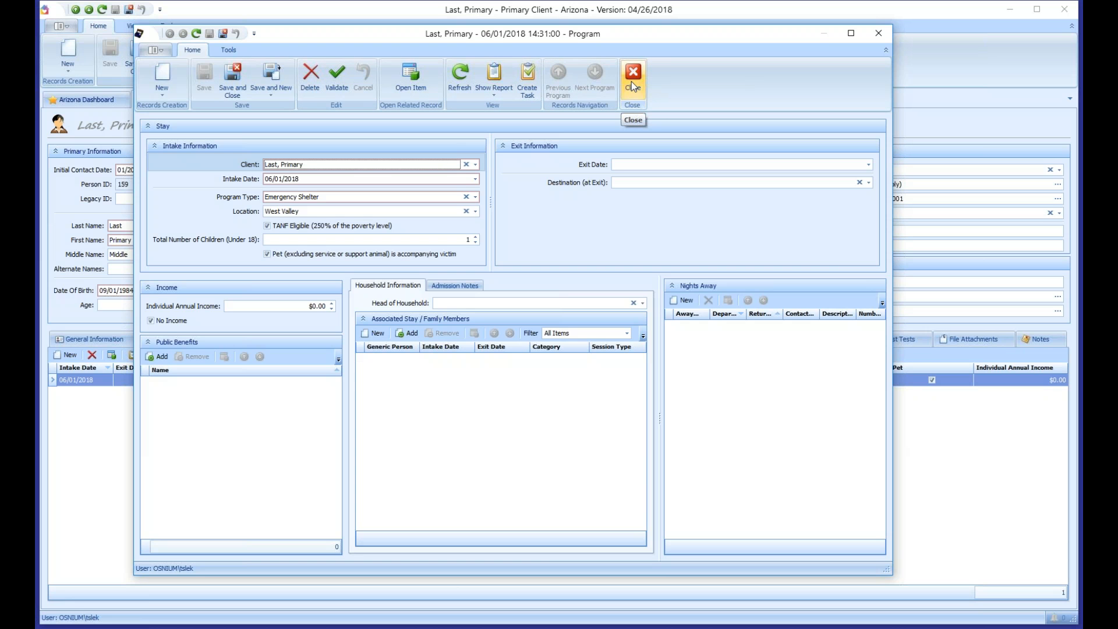
Step: Link the secondary member's stay (found by searching 'sec') as an associated stay, then save and close
{"action": "left_click", "coordinate": [406, 335]}
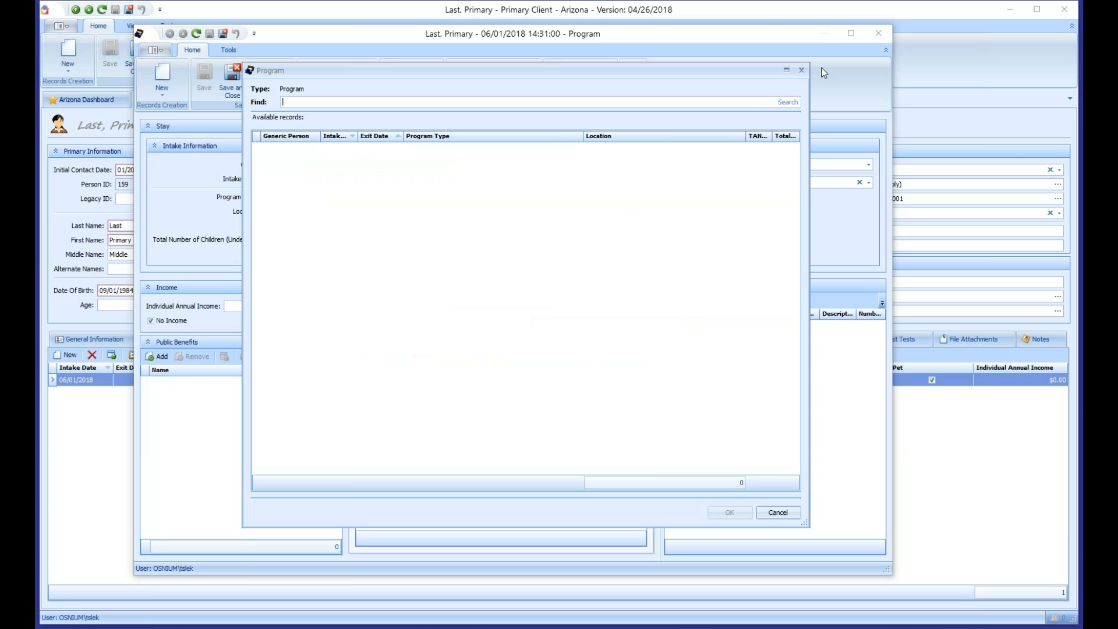
{"action": "left_click", "coordinate": [801, 71]}
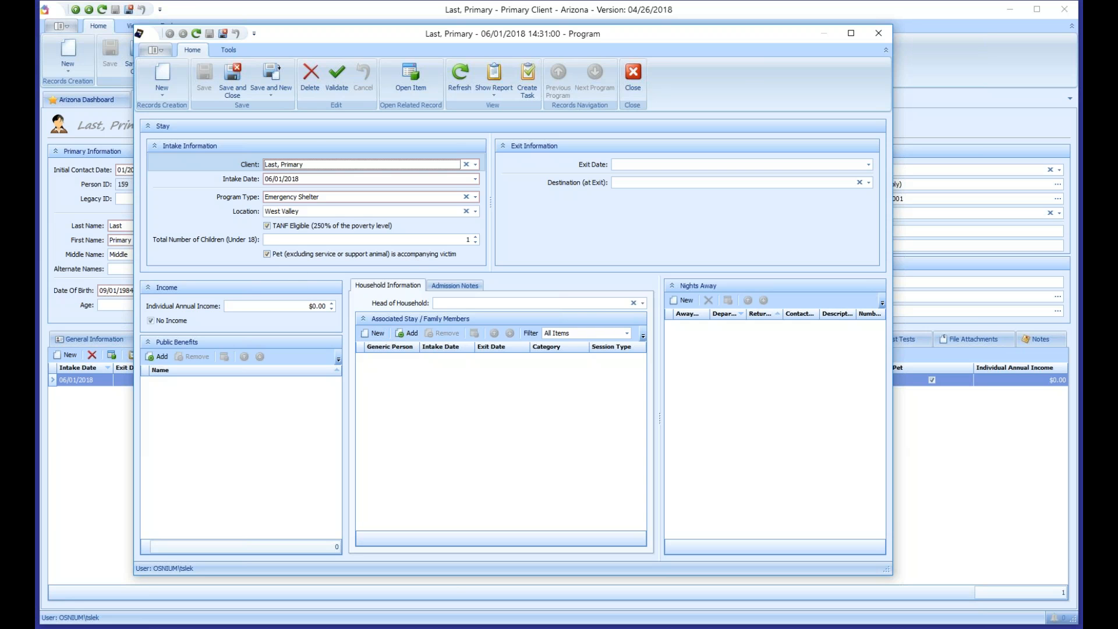
{"action": "left_click", "coordinate": [409, 335]}
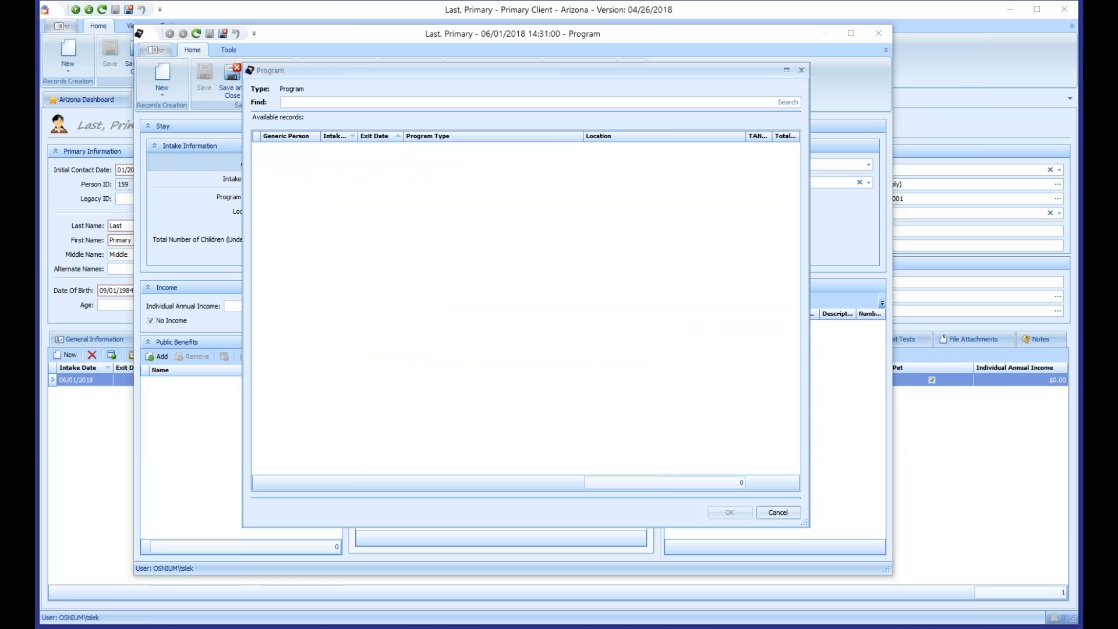
{"action": "left_click", "coordinate": [789, 103]}
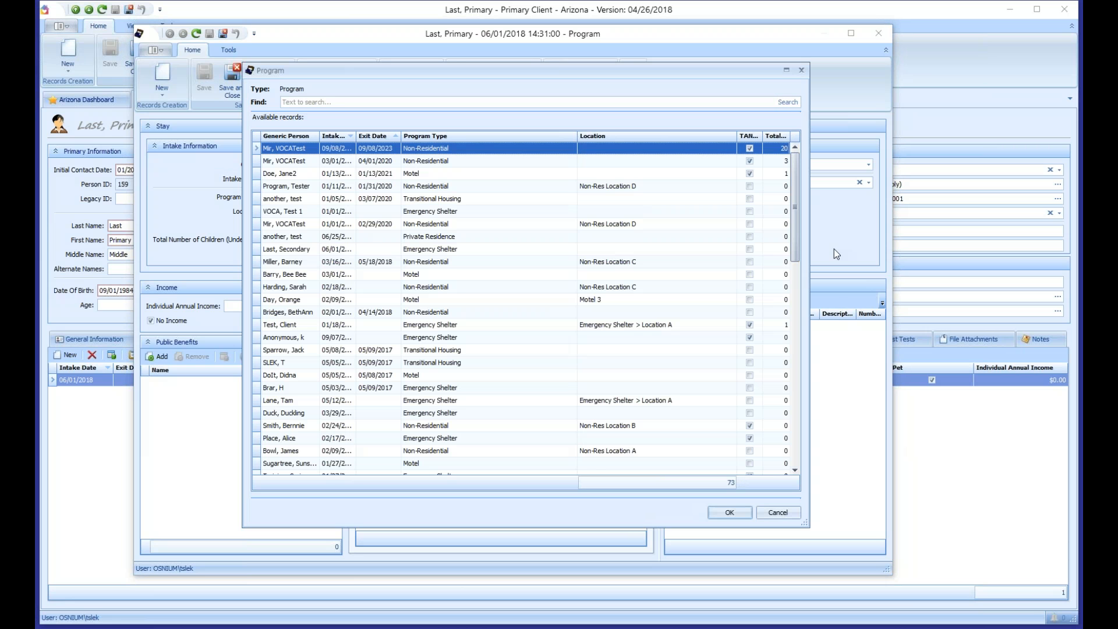
{"action": "mouse_move", "coordinate": [798, 201]}
{"action": "left_mouse_down"}
{"action": "mouse_move", "coordinate": [790, 403]}
{"action": "mouse_move", "coordinate": [792, 204]}
{"action": "left_mouse_up"}
{"action": "key", "text": "s"}
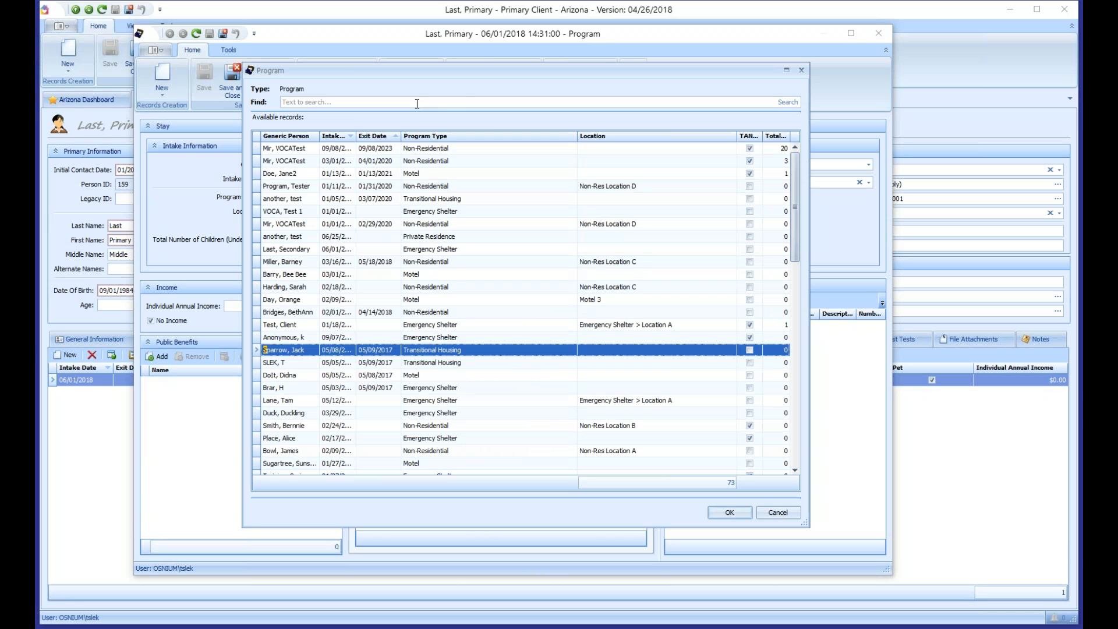
{"action": "left_click", "coordinate": [463, 102]}
{"action": "type", "text": "sec"}
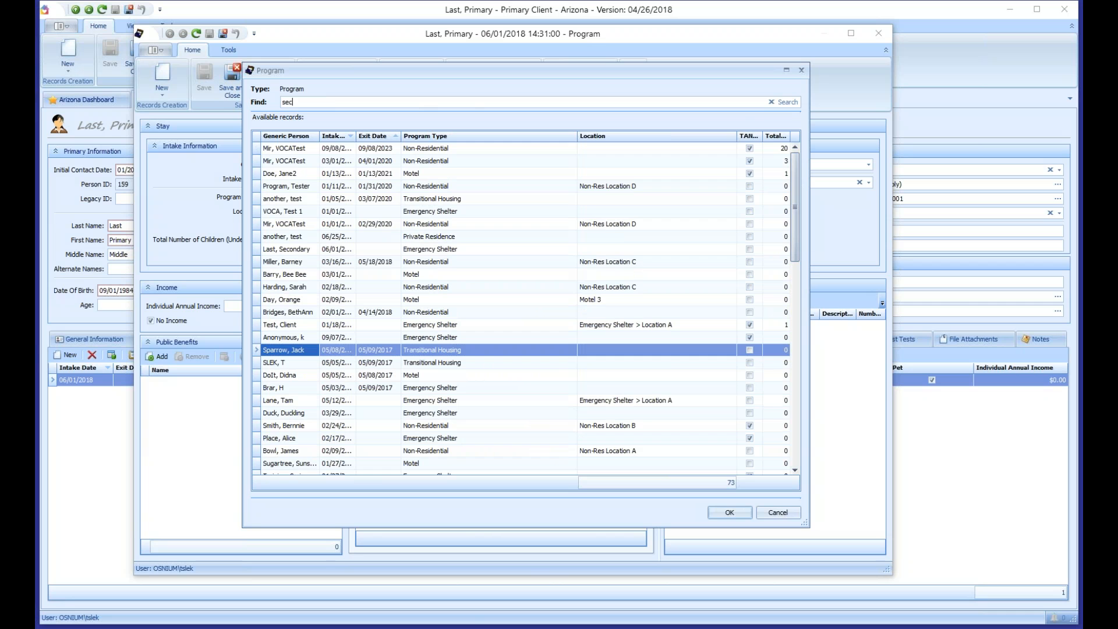
{"action": "left_click", "coordinate": [796, 104]}
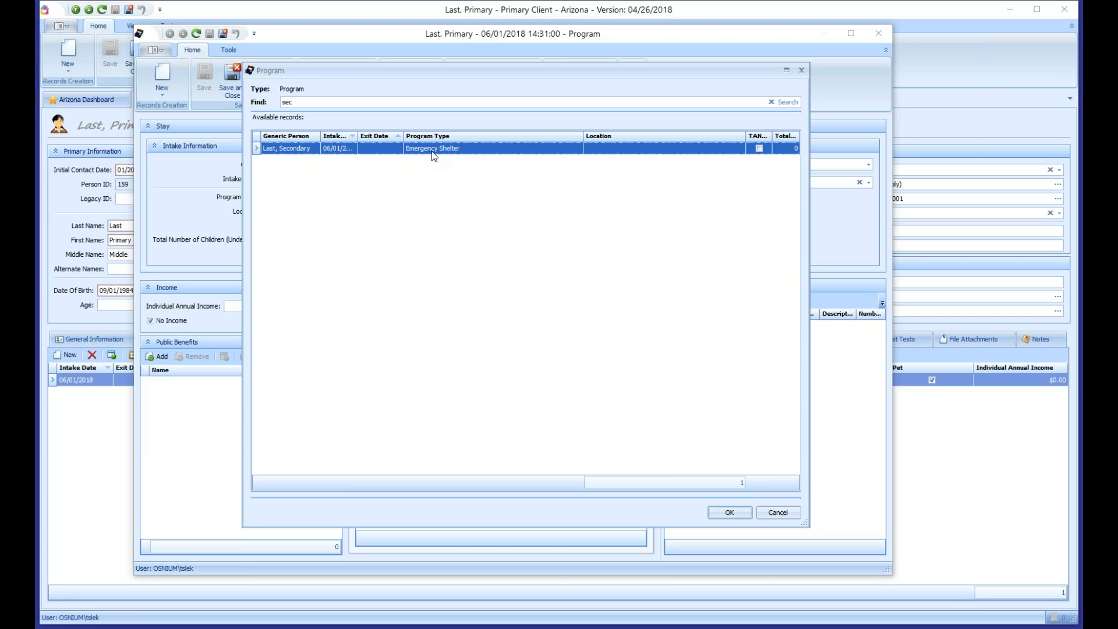
{"action": "double_click", "coordinate": [432, 151]}
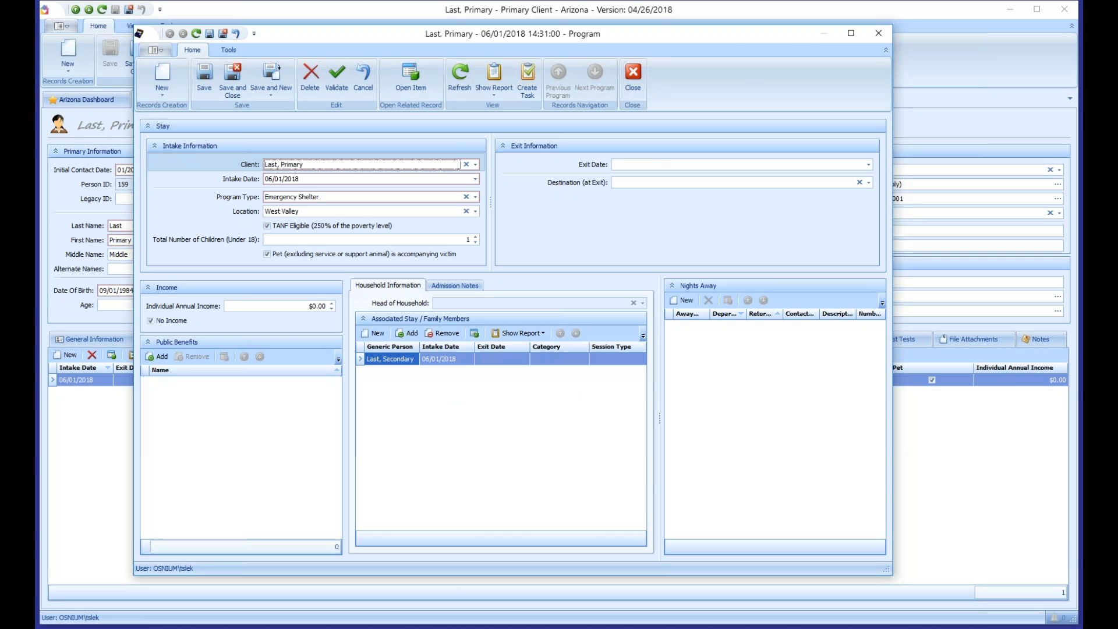
{"action": "left_click", "coordinate": [204, 79]}
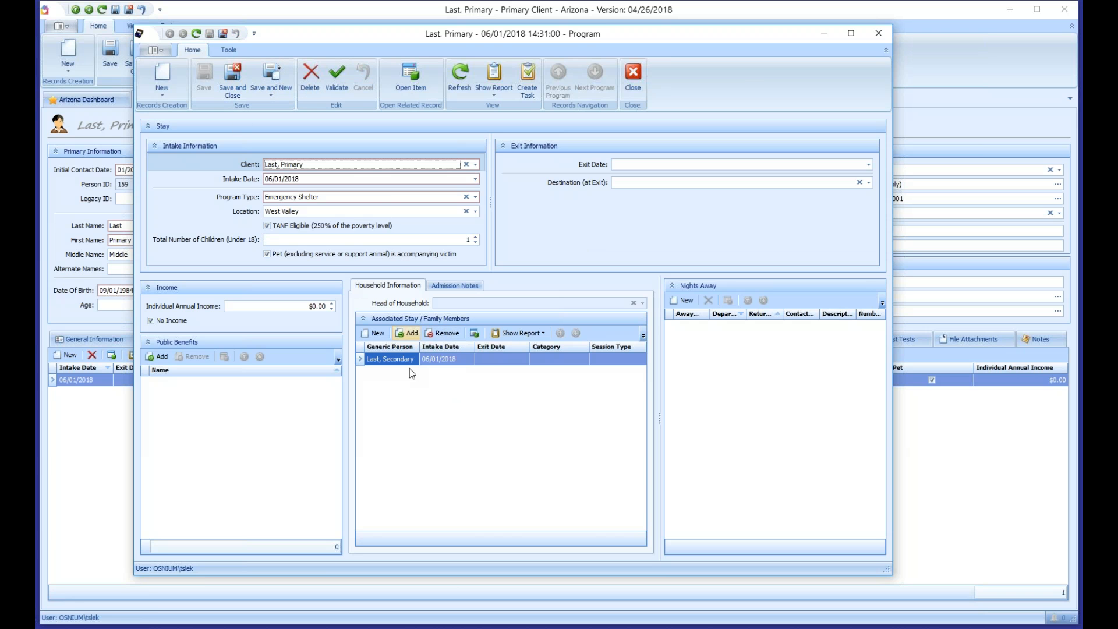
{"action": "left_click", "coordinate": [233, 79]}
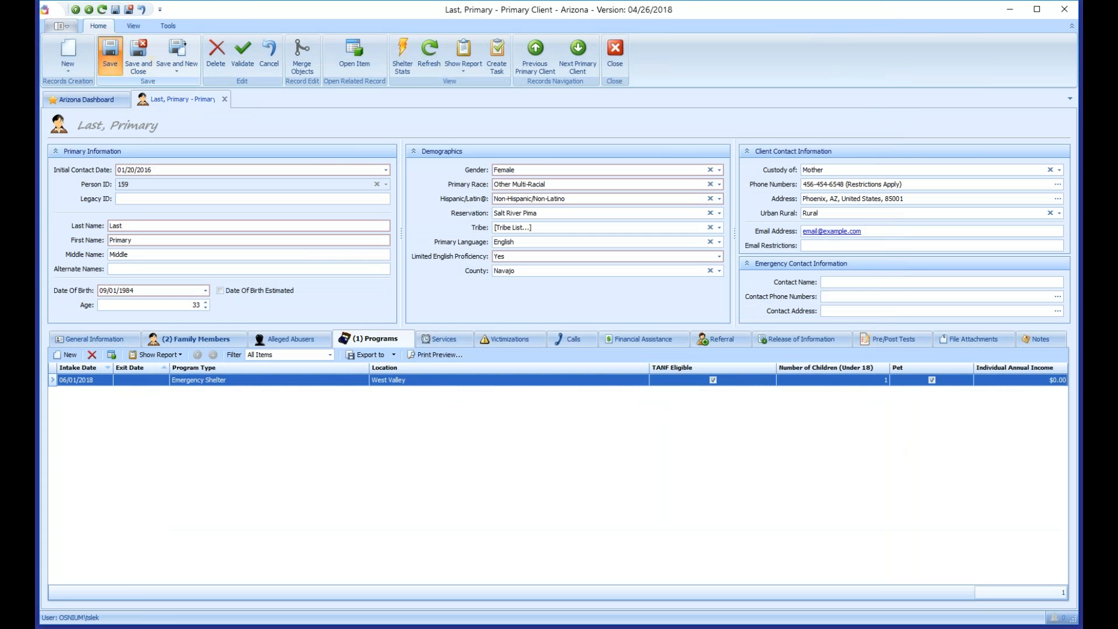
Step: Save the primary client and open the secondary client's record from Family Members
{"action": "left_click", "coordinate": [110, 56]}
{"action": "left_click", "coordinate": [210, 341]}
{"action": "left_click", "coordinate": [361, 400]}
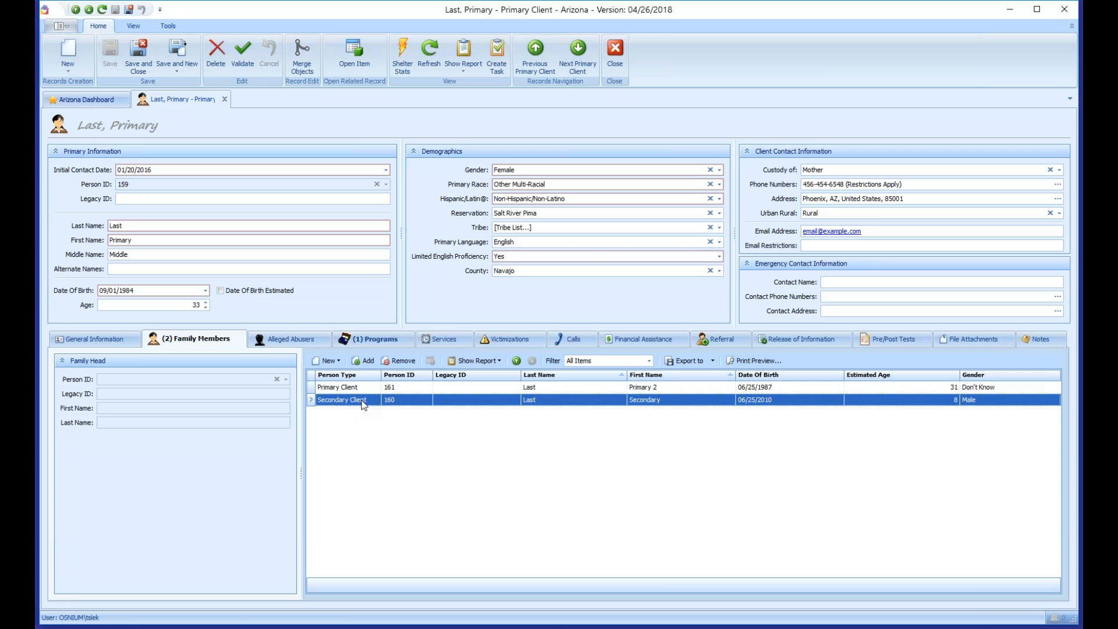
{"action": "double_click", "coordinate": [361, 402]}
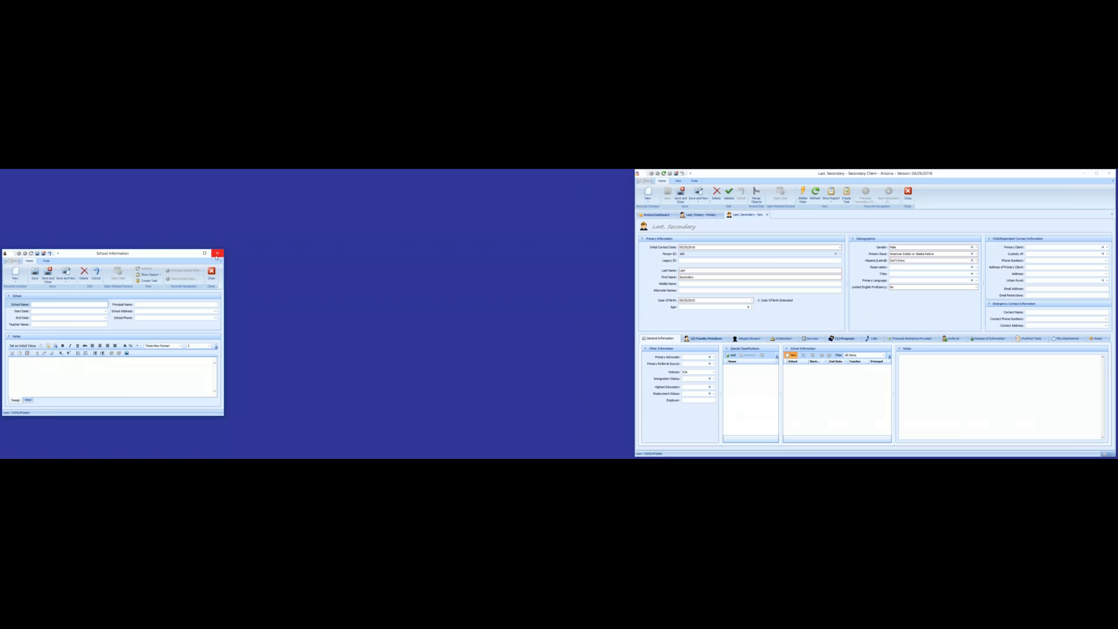
Step: Open the secondary client's Emergency Shelter stay, confirm its head of household, and close it
{"action": "left_click", "coordinate": [217, 255]}
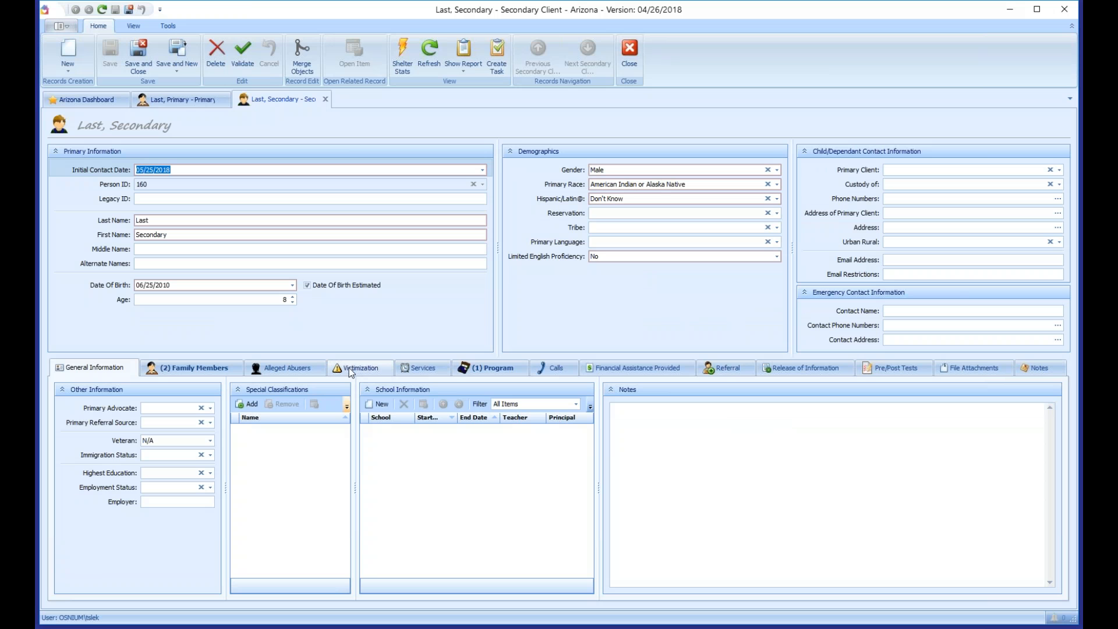
{"action": "left_click", "coordinate": [493, 367]}
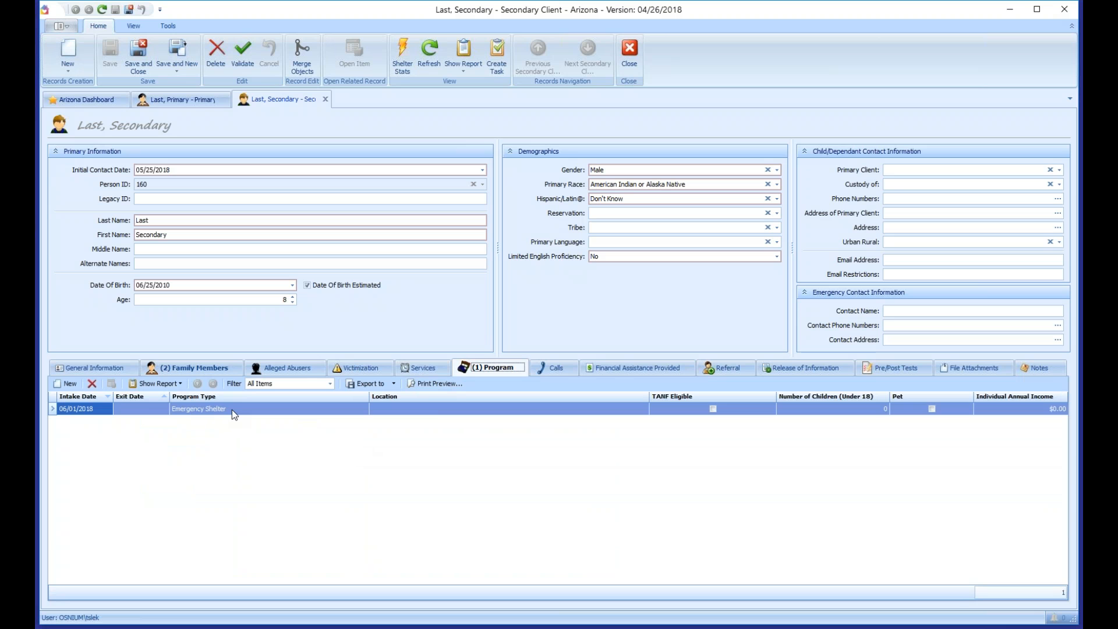
{"action": "double_click", "coordinate": [229, 410]}
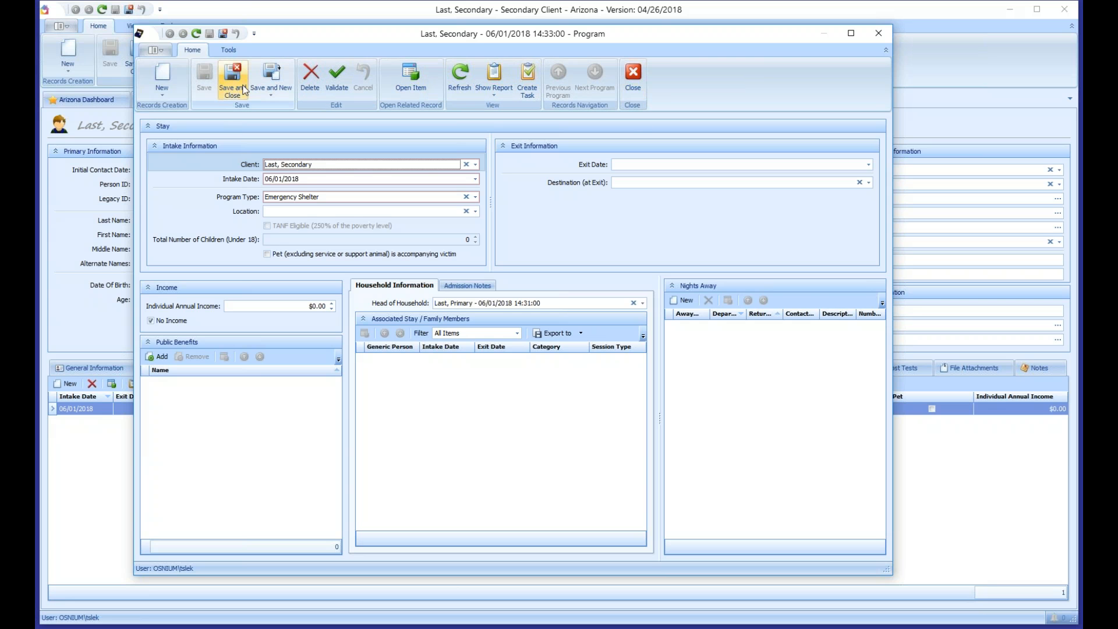
{"action": "left_click", "coordinate": [640, 82]}
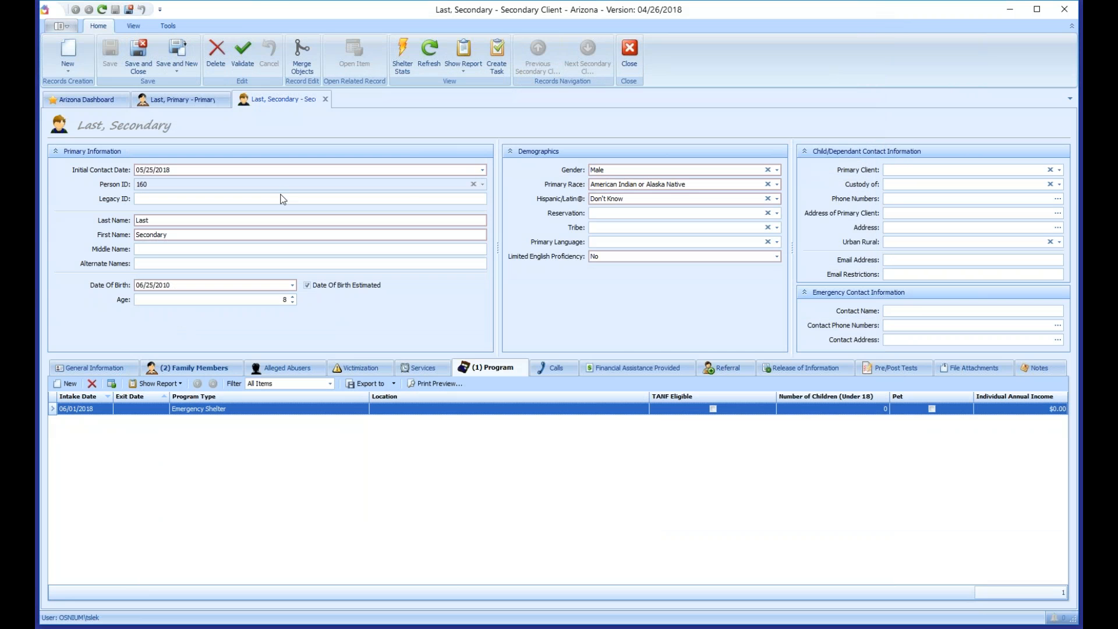
Step: Close the secondary record, review the primary client's victimizations and programs, and start a new service
{"action": "left_click", "coordinate": [325, 99]}
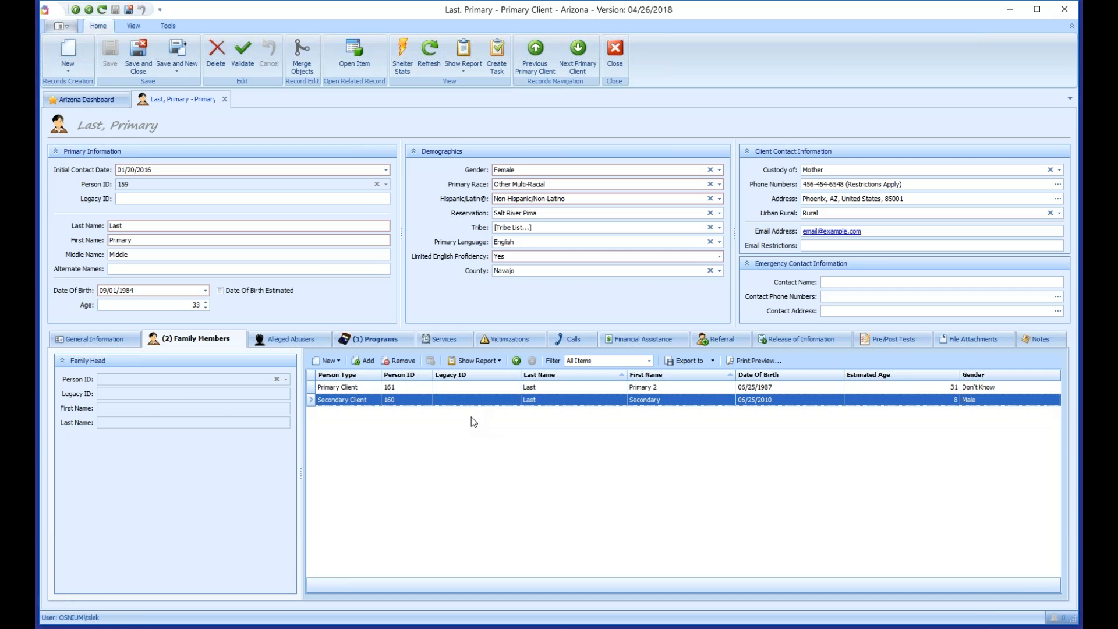
{"action": "left_click", "coordinate": [507, 341]}
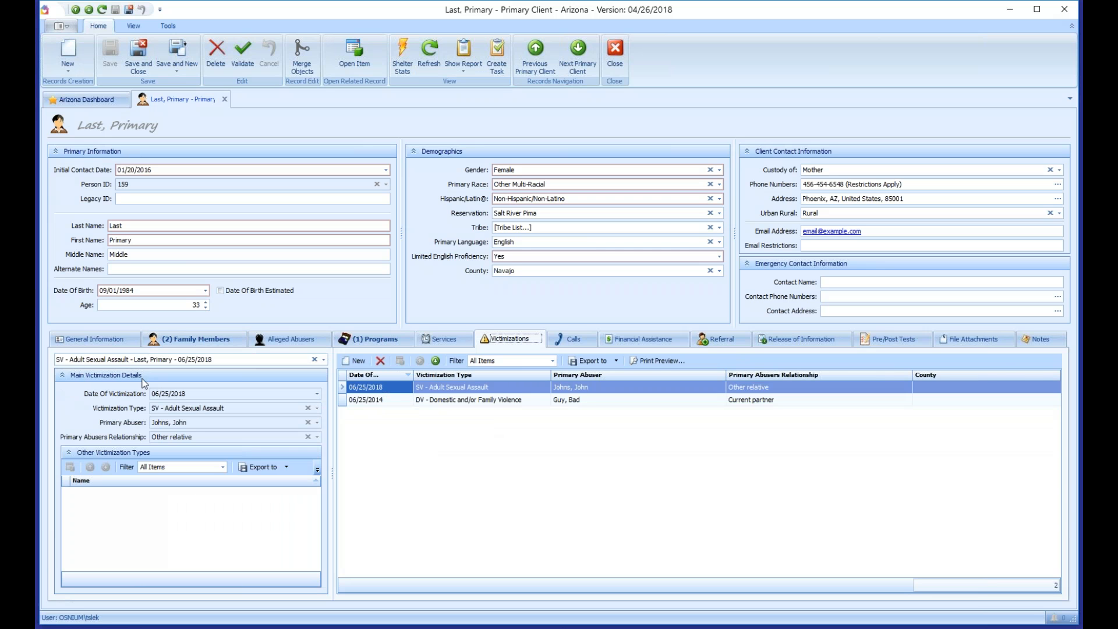
{"action": "left_click", "coordinate": [376, 340]}
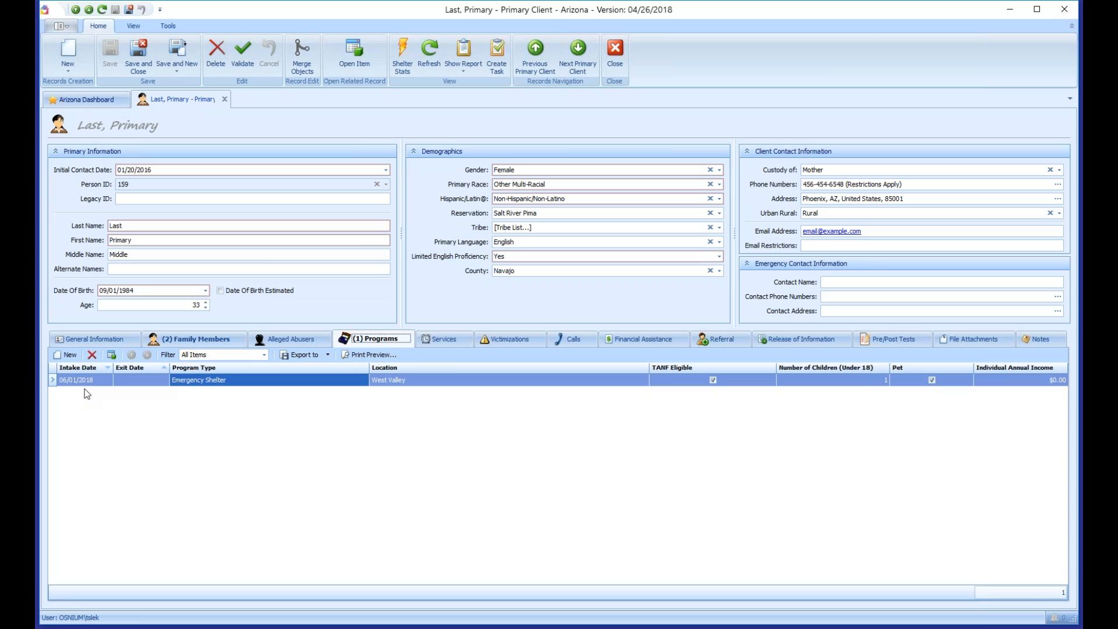
{"action": "left_click", "coordinate": [438, 339]}
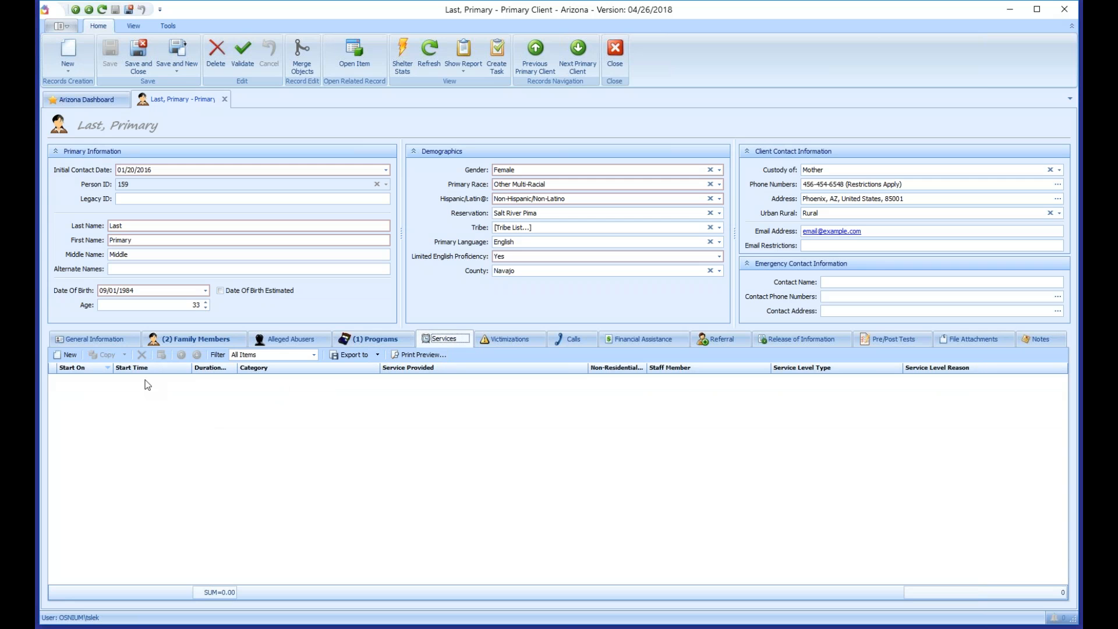
{"action": "left_click", "coordinate": [69, 355]}
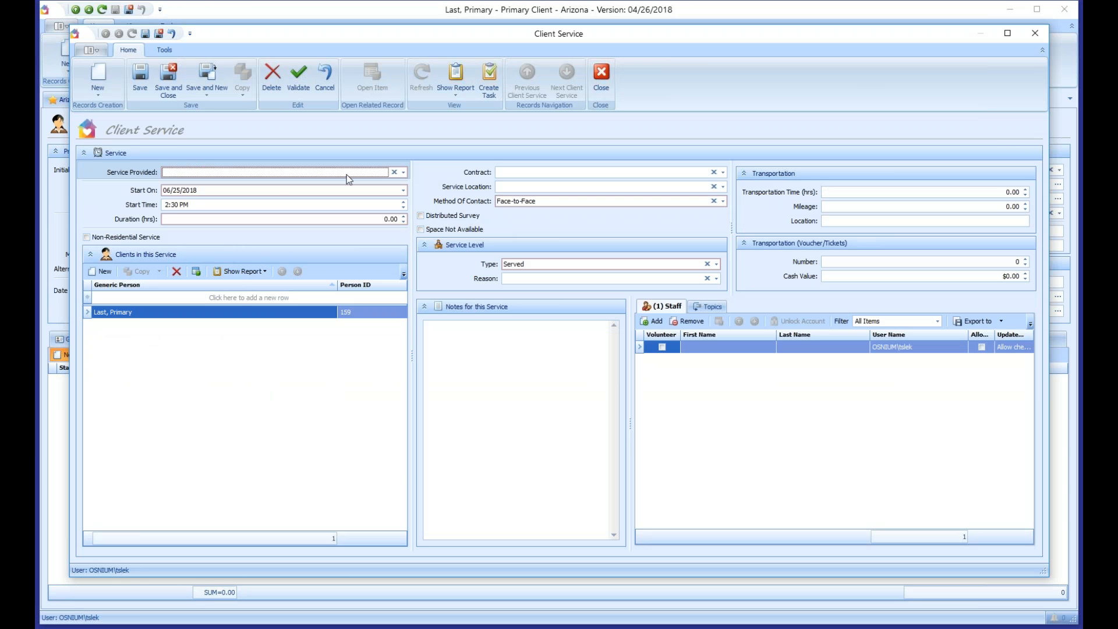
Step: Choose Intervention academic institution (Case Management) as the service provided
{"action": "left_click", "coordinate": [404, 173]}
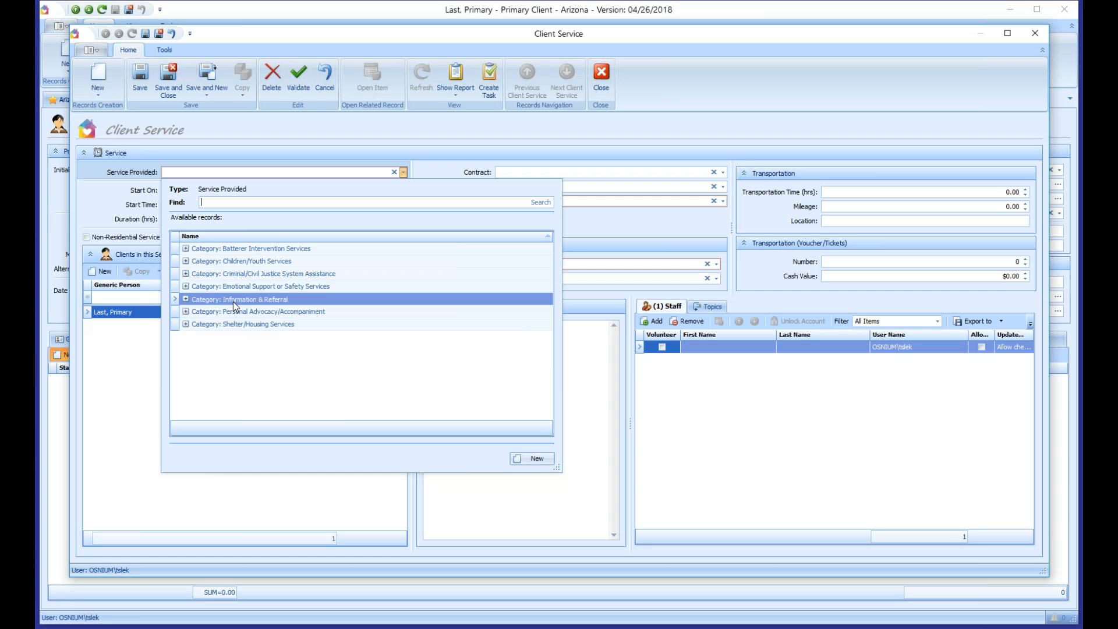
{"action": "left_click", "coordinate": [186, 313]}
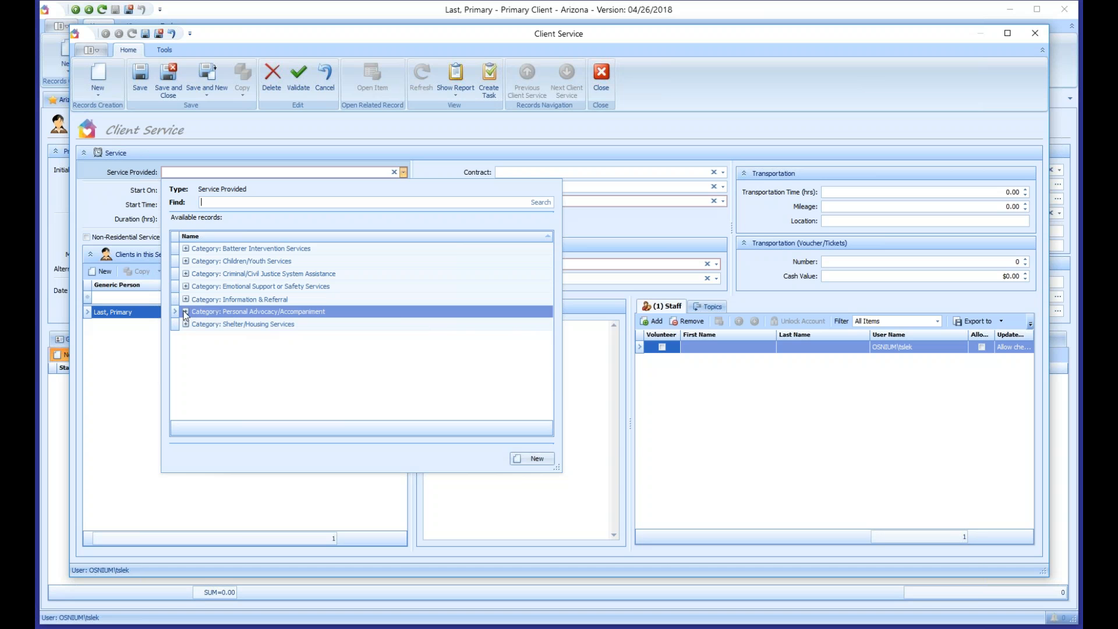
{"action": "left_click_drag", "start_coordinate": [559, 475], "coordinate": [556, 553]}
{"action": "scroll", "coordinate": [414, 376], "scroll_direction": "down", "scroll_amount": 2}
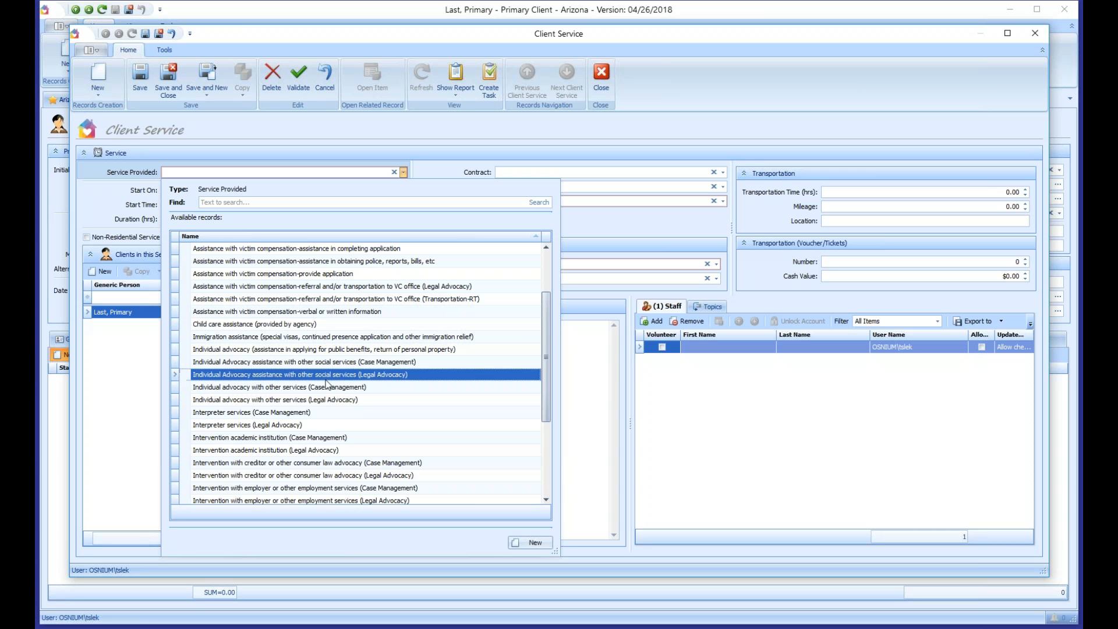
{"action": "left_click", "coordinate": [313, 439]}
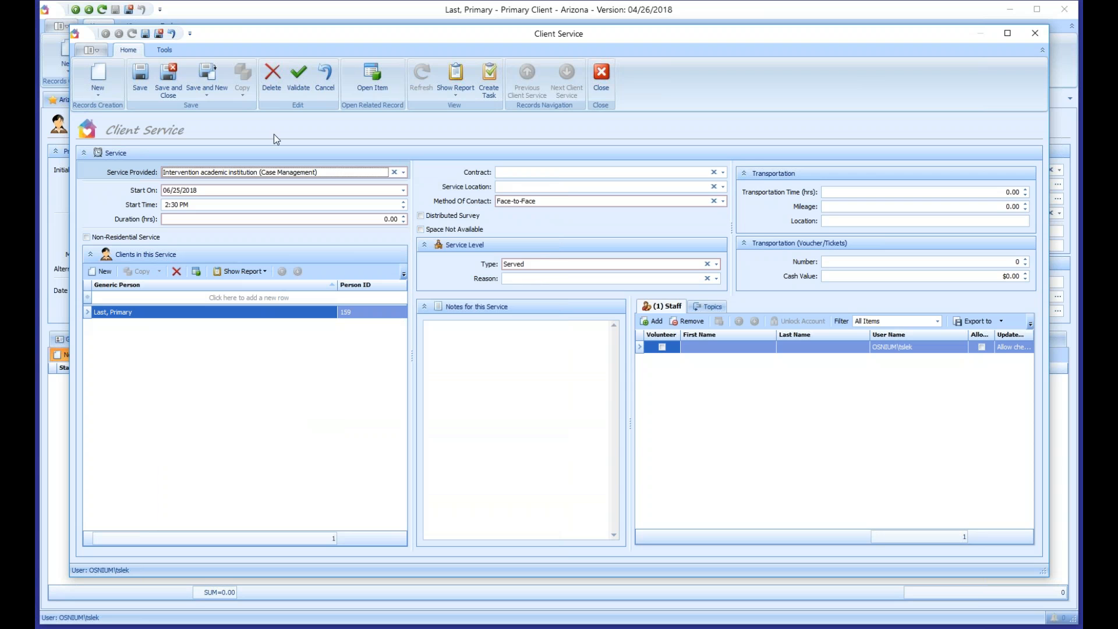
Step: Set start date 06/02/2018, duration 0.50 hours, Face-to-Face contact, and save the service
{"action": "left_click", "coordinate": [176, 191]}
{"action": "type", "text": "2"}
{"action": "key", "text": "Tab"}
{"action": "key", "text": "Tab"}
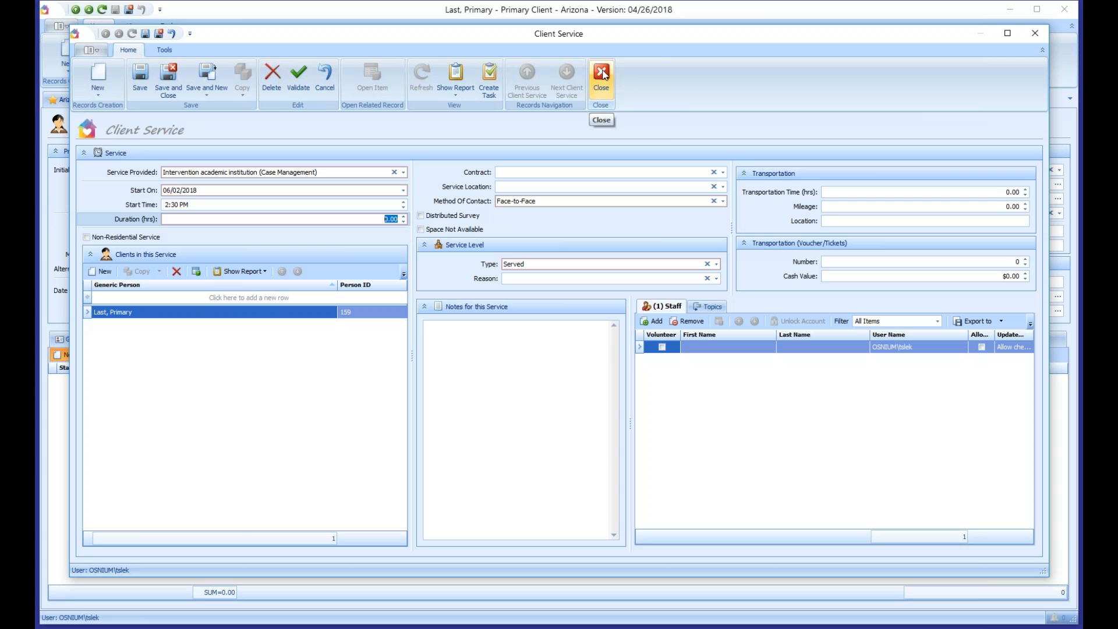
{"action": "left_click", "coordinate": [406, 216]}
{"action": "left_click", "coordinate": [543, 202]}
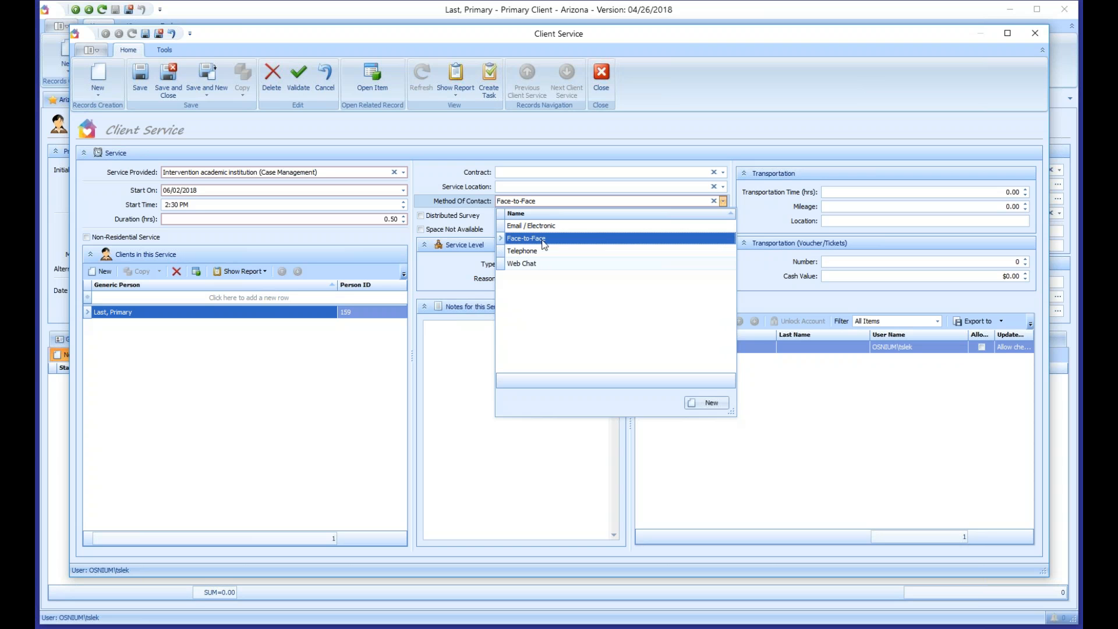
{"action": "left_click", "coordinate": [541, 239]}
{"action": "key", "text": "ctrl+s"}
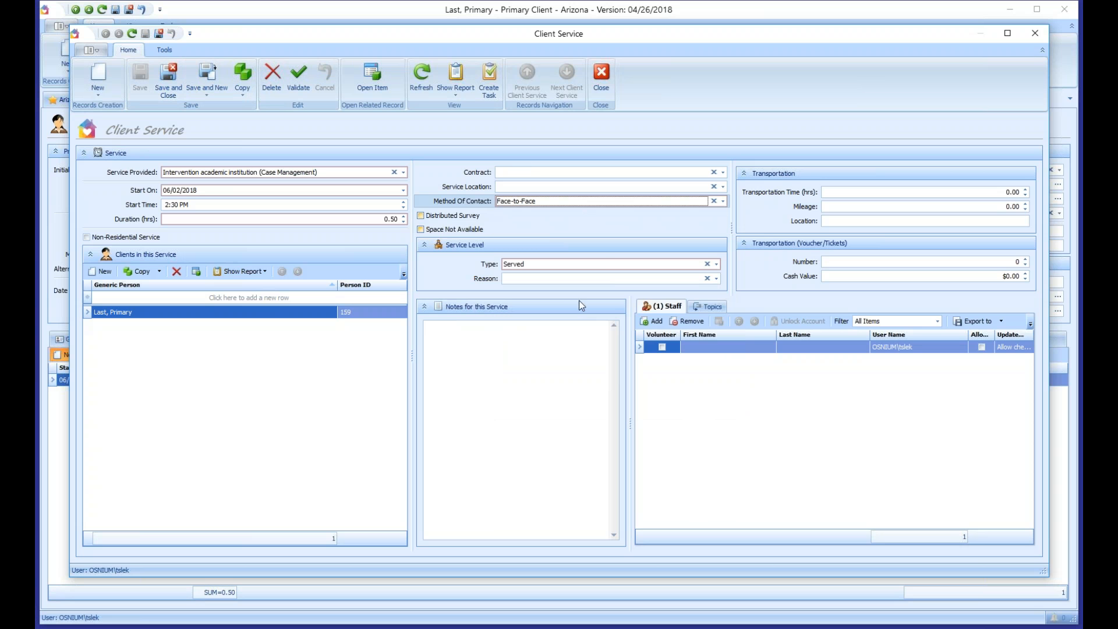
Step: Save and close the 06/02/2018 service, save the Primary Client record, and start another Client Service
{"action": "left_click", "coordinate": [169, 81]}
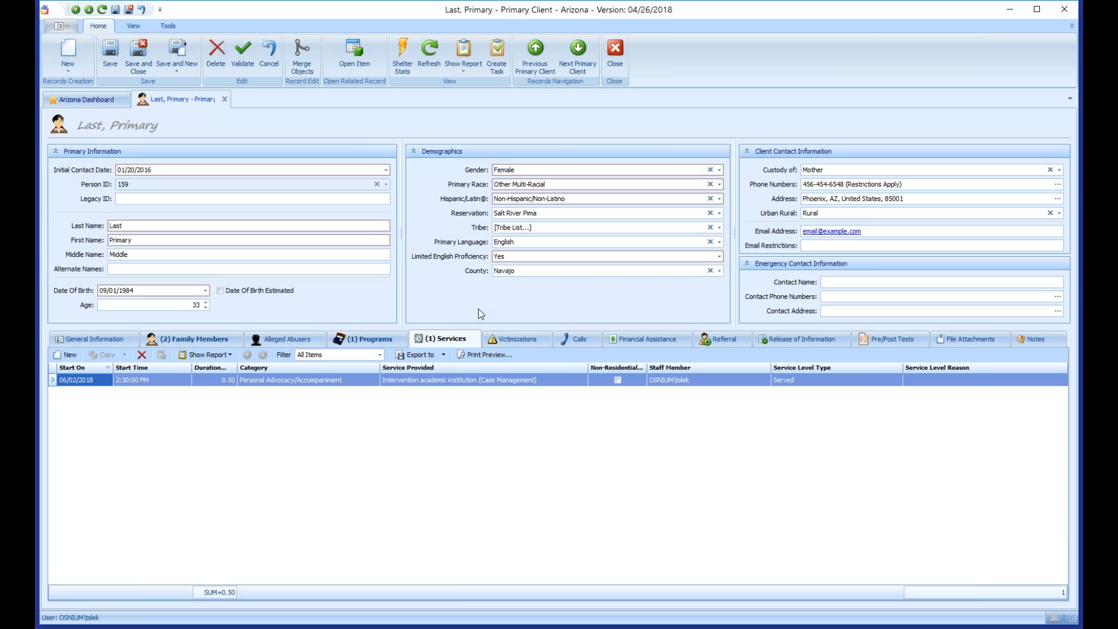
{"action": "left_click", "coordinate": [109, 62]}
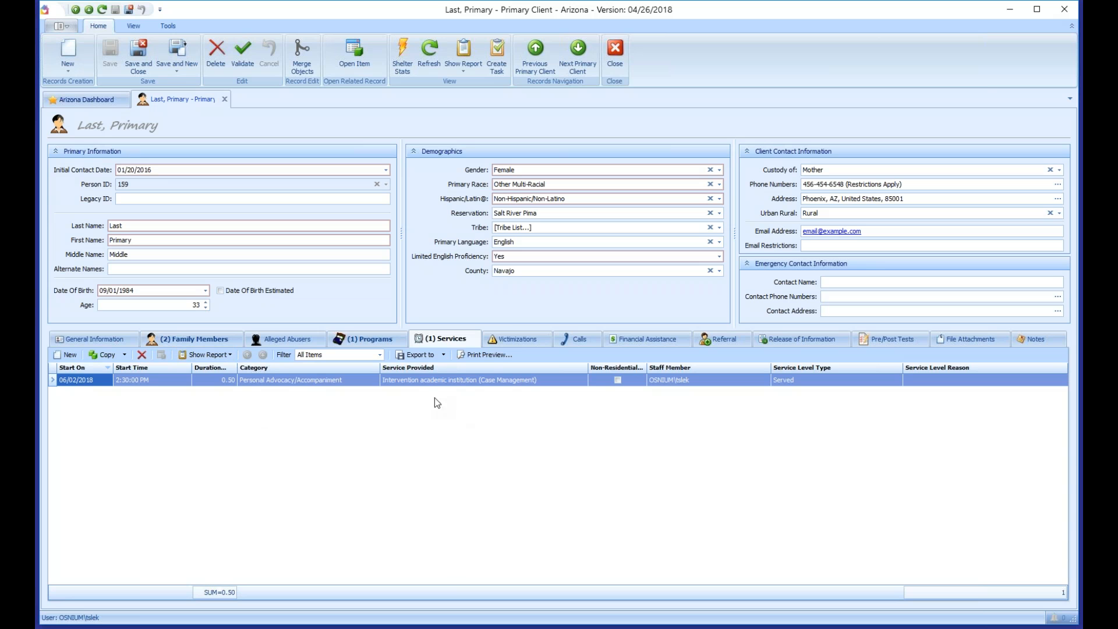
{"action": "left_click", "coordinate": [66, 354]}
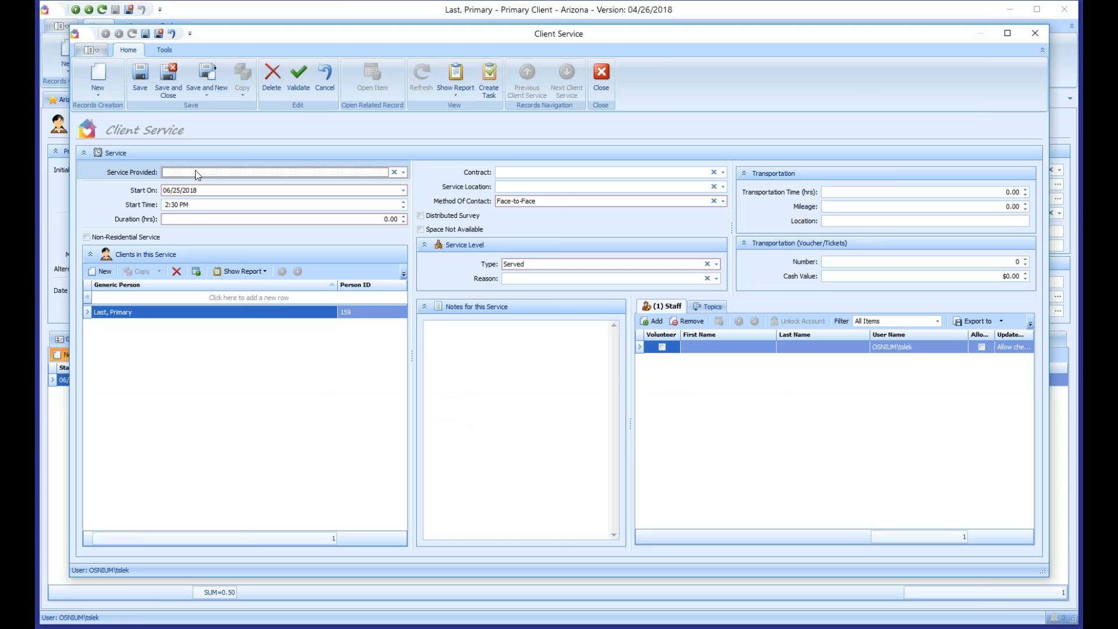
Step: Choose Information & Referral > Referral to other victim service programs with a 0.25-hour duration
{"action": "left_click", "coordinate": [195, 172]}
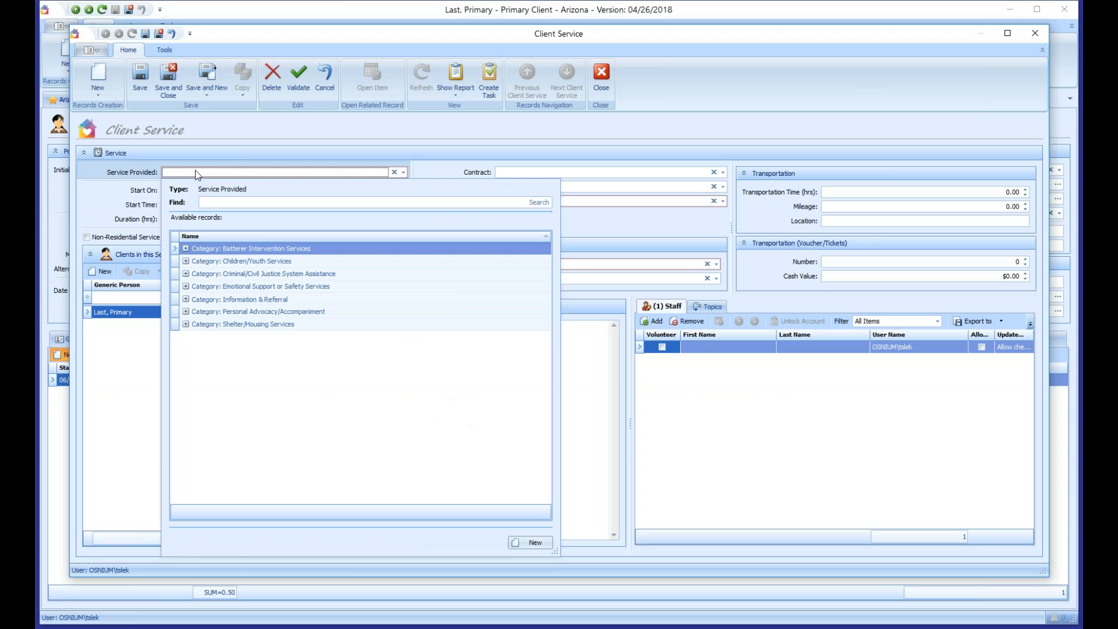
{"action": "left_click", "coordinate": [187, 299]}
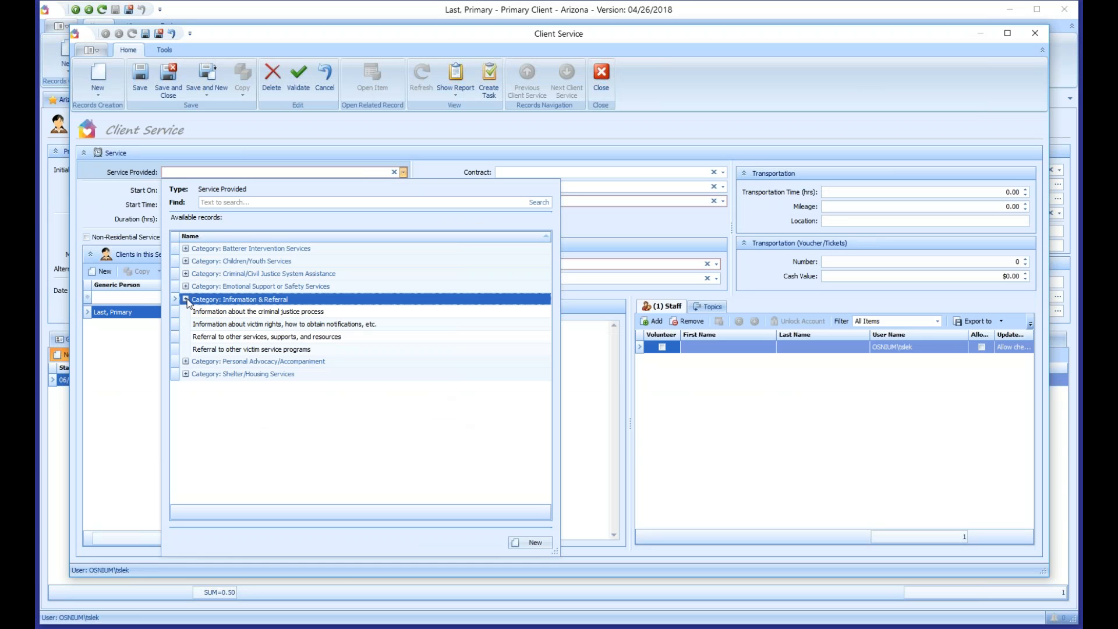
{"action": "left_click", "coordinate": [240, 350]}
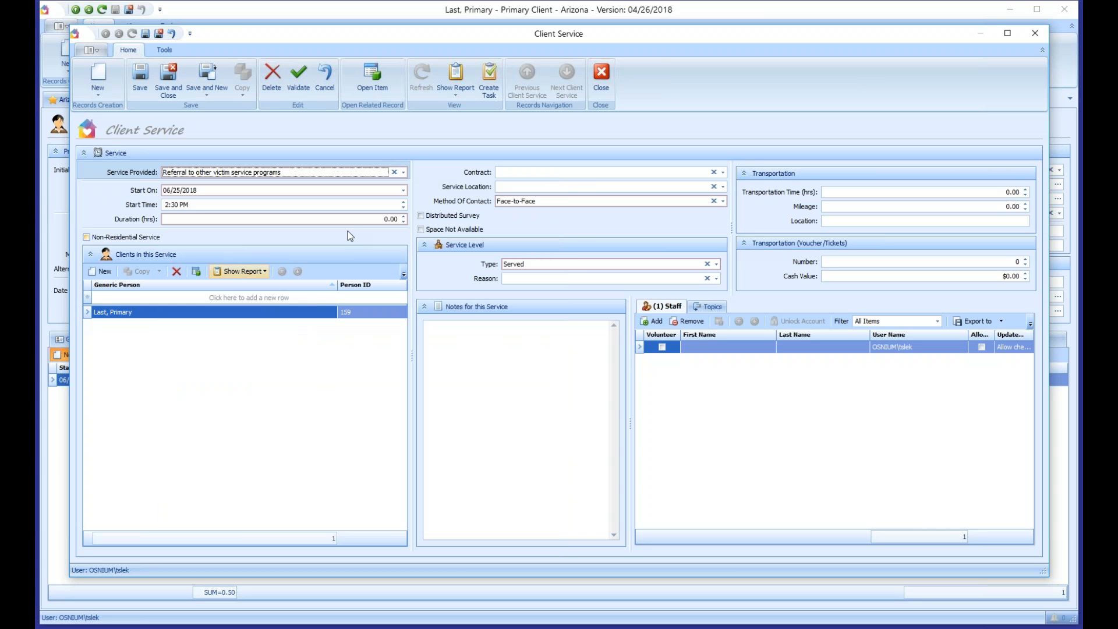
{"action": "left_click", "coordinate": [403, 216]}
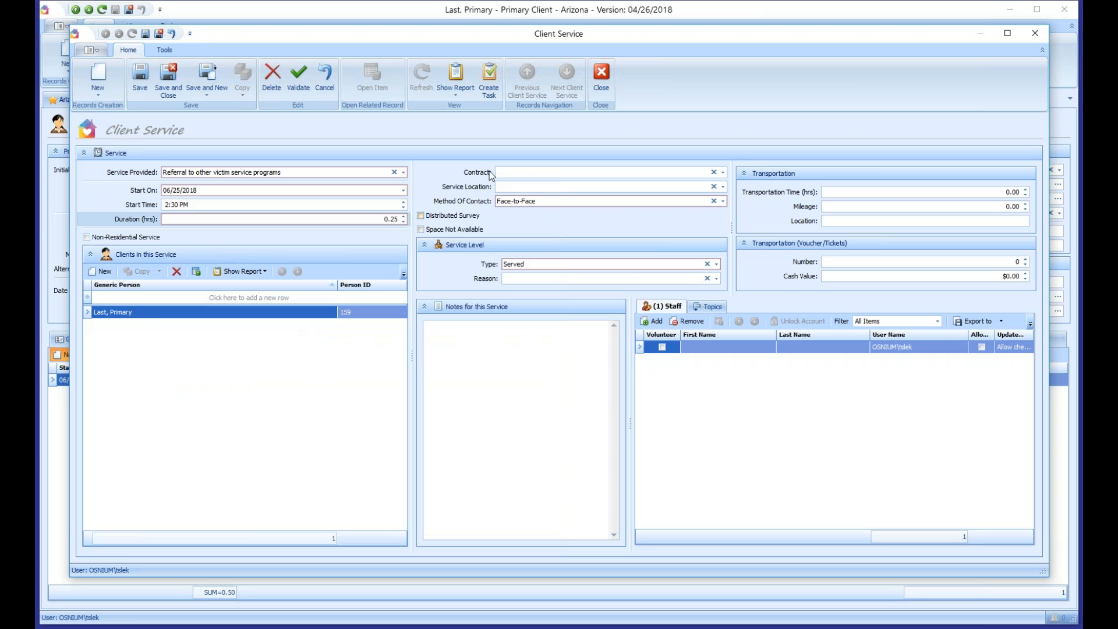
{"action": "left_click", "coordinate": [175, 191]}
{"action": "double_click", "coordinate": [176, 190]}
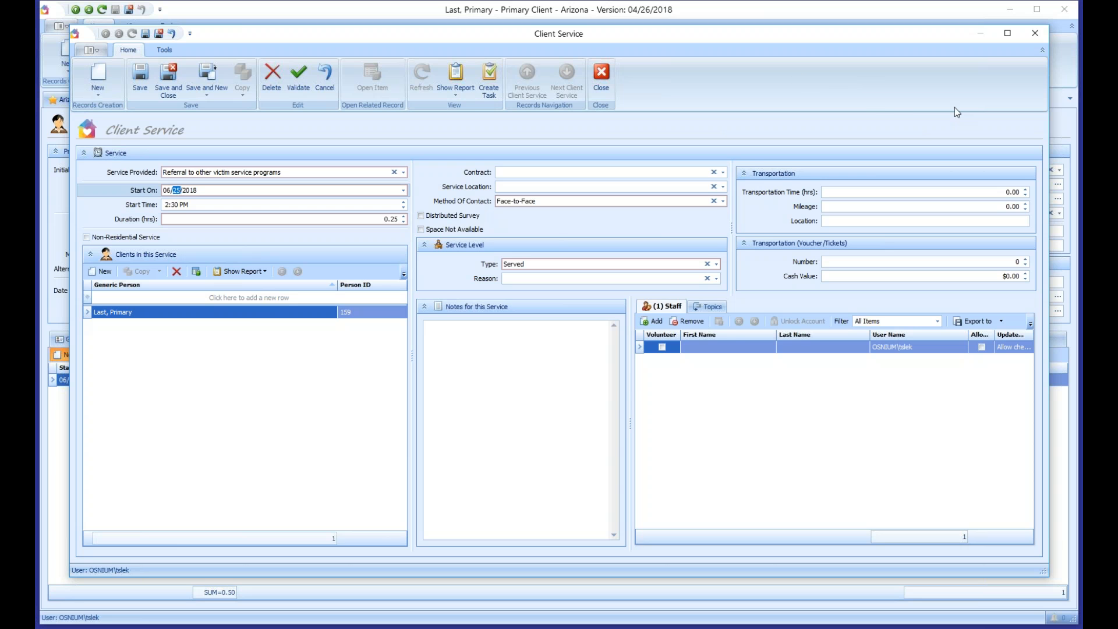
Step: Set Contract to VOCA Contract and Service Location to Placeholder, save, and start another service
{"action": "left_click", "coordinate": [522, 173]}
{"action": "left_click", "coordinate": [525, 198]}
{"action": "left_click", "coordinate": [524, 187]}
{"action": "left_click", "coordinate": [525, 212]}
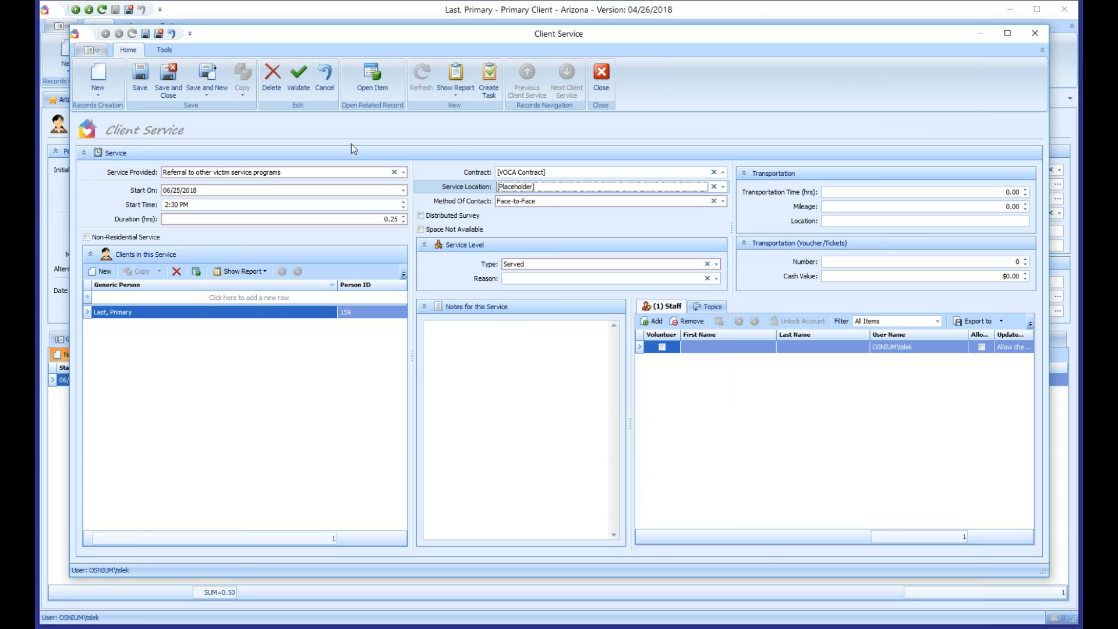
{"action": "left_click", "coordinate": [140, 86]}
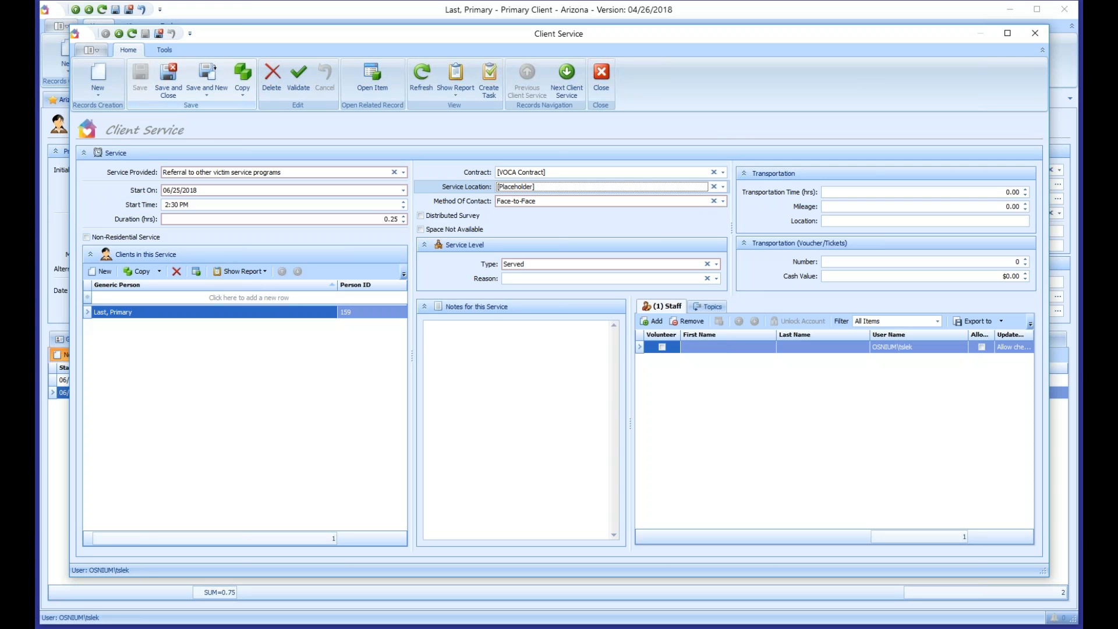
{"action": "left_click", "coordinate": [208, 77]}
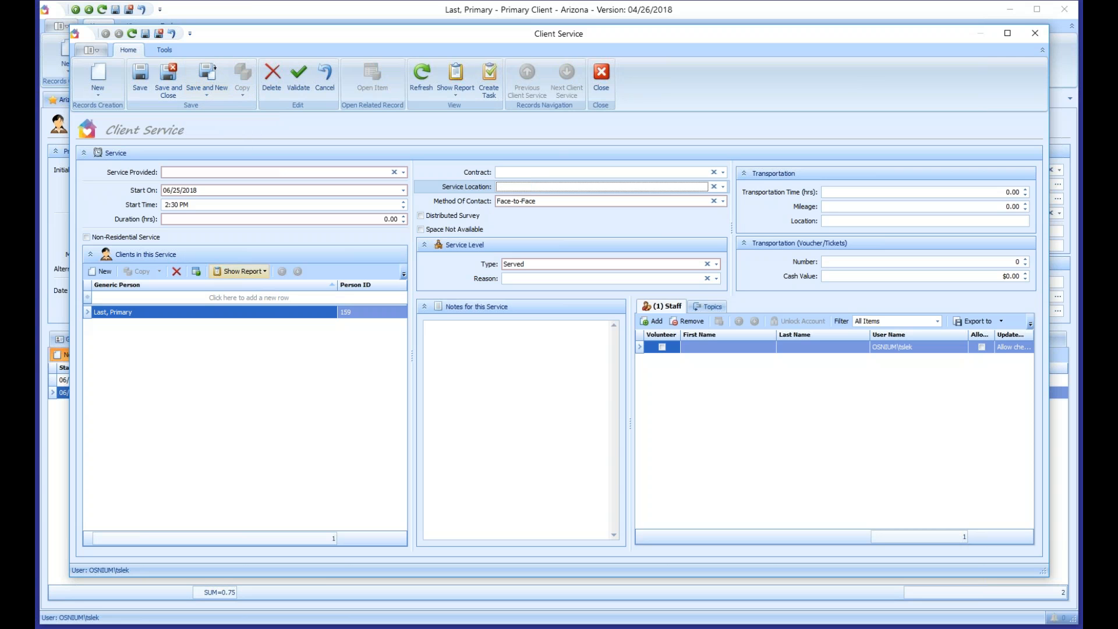
Step: Save a 0.25-hour Referral to other services, supports, and resources service
{"action": "left_click", "coordinate": [233, 172]}
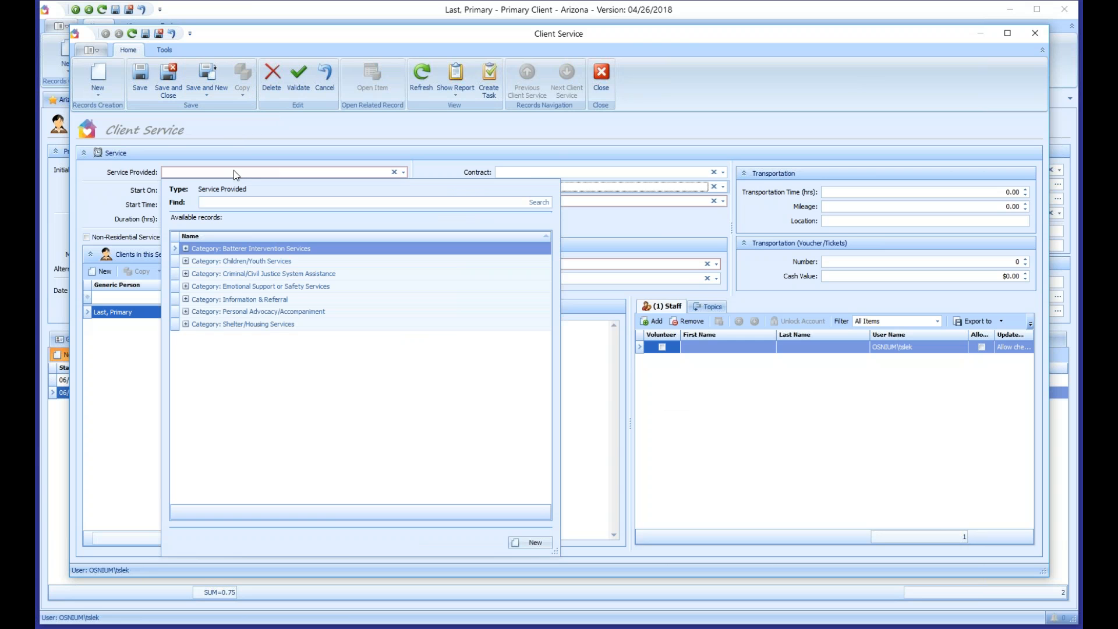
{"action": "left_click", "coordinate": [186, 299]}
{"action": "left_click", "coordinate": [213, 338]}
{"action": "left_click", "coordinate": [295, 217]}
{"action": "type", "text": "0.25"}
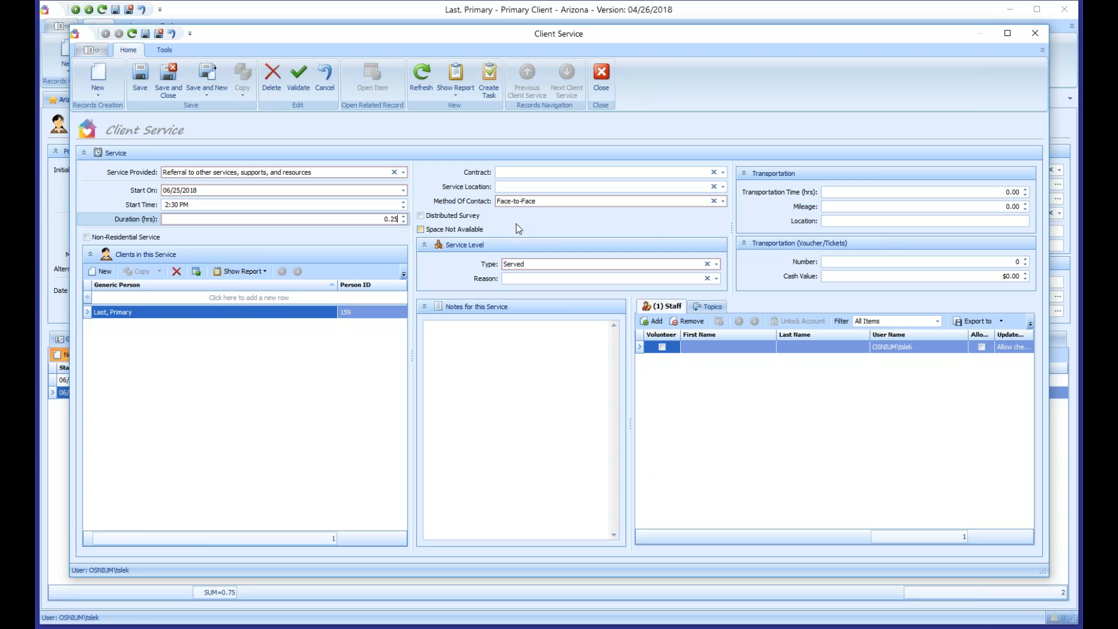
{"action": "left_click", "coordinate": [141, 74]}
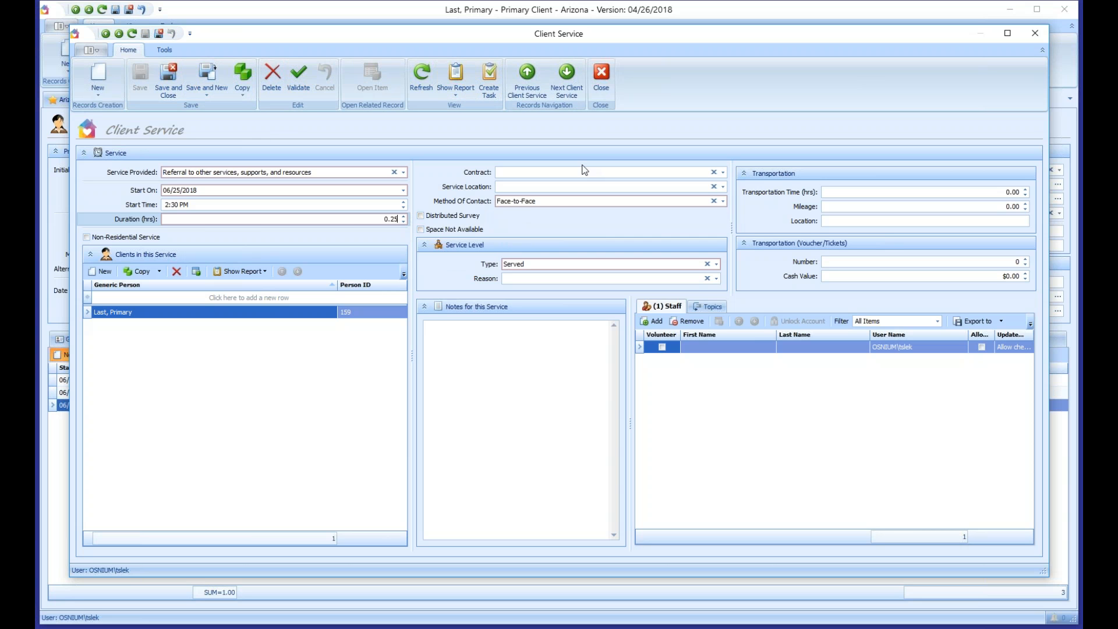
Step: Remove the service's assigned staff member and bring up the staff picker
{"action": "left_click", "coordinate": [513, 376]}
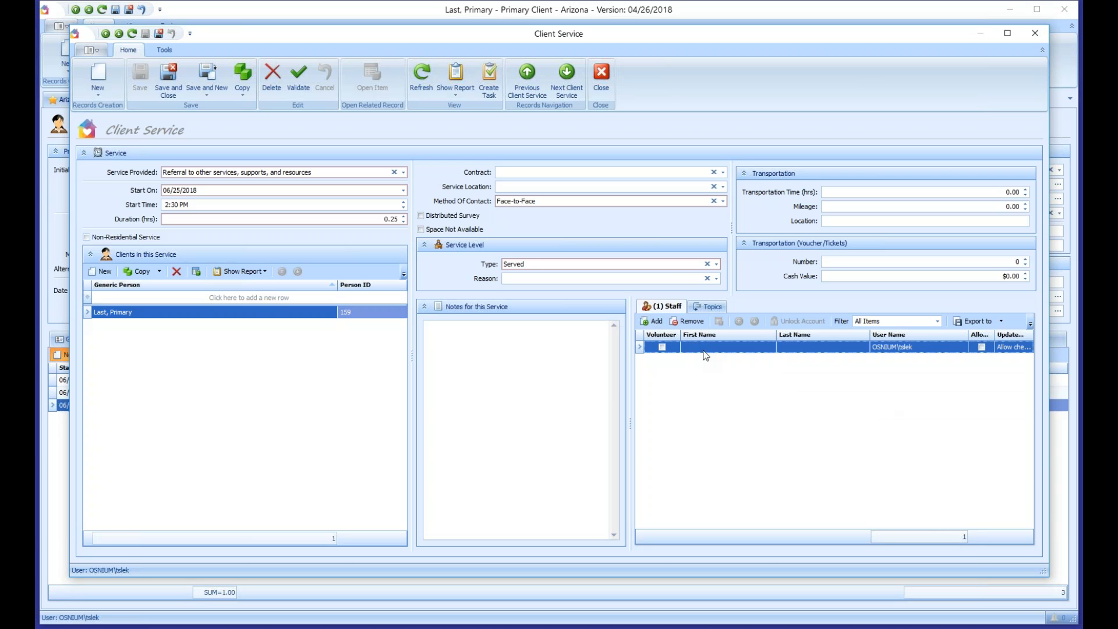
{"action": "left_click", "coordinate": [690, 321]}
{"action": "left_click", "coordinate": [531, 323]}
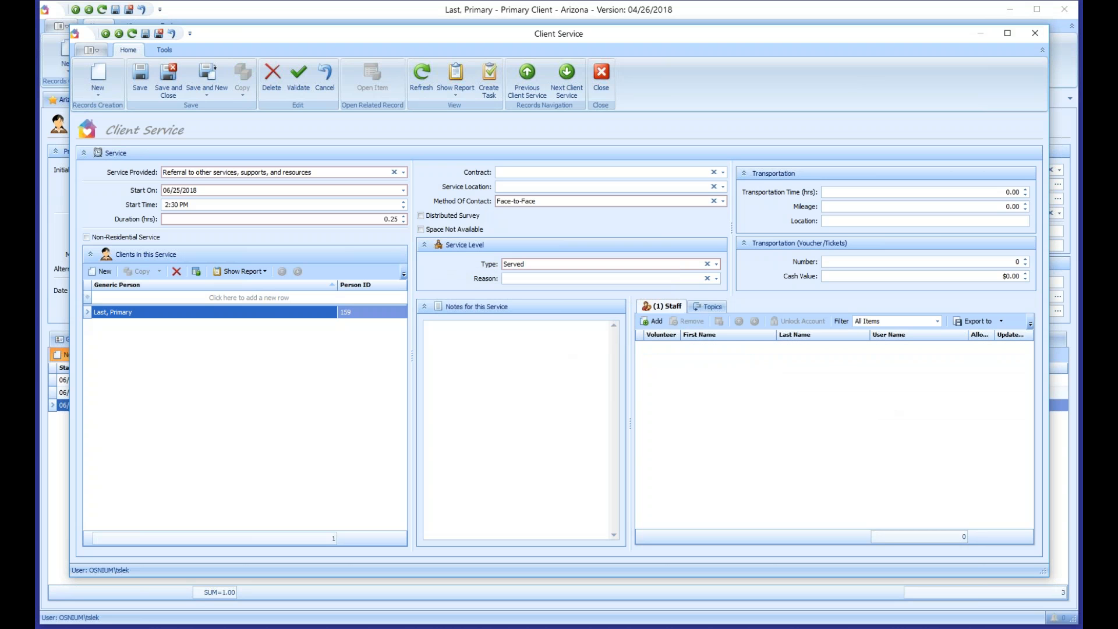
{"action": "left_click", "coordinate": [652, 321]}
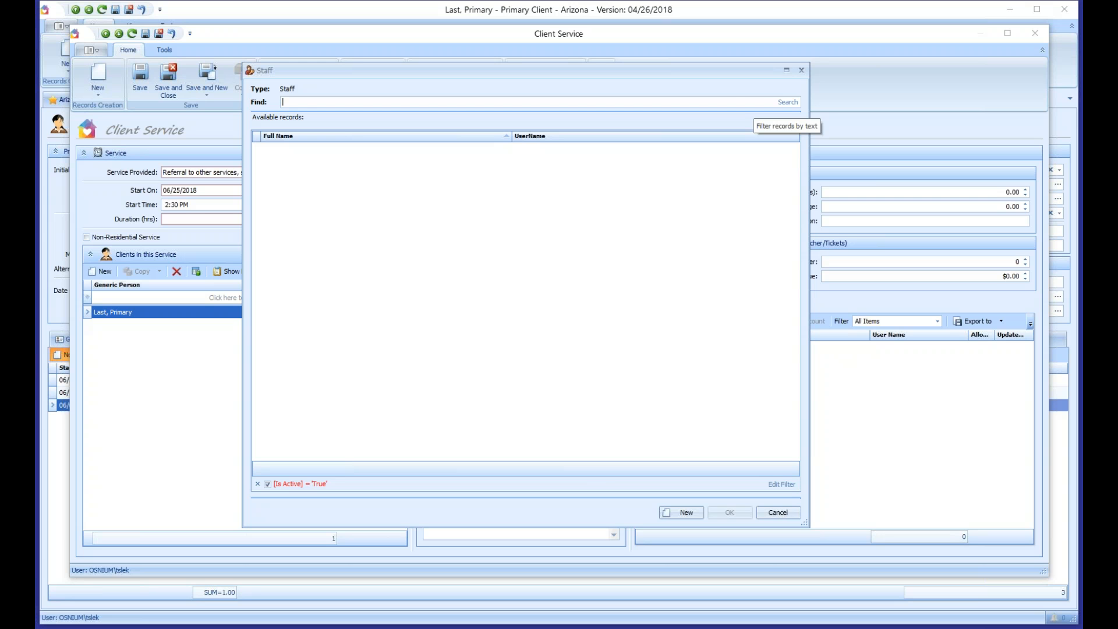
Step: Search the staff list and assign a staff member to the service
{"action": "left_click", "coordinate": [788, 102]}
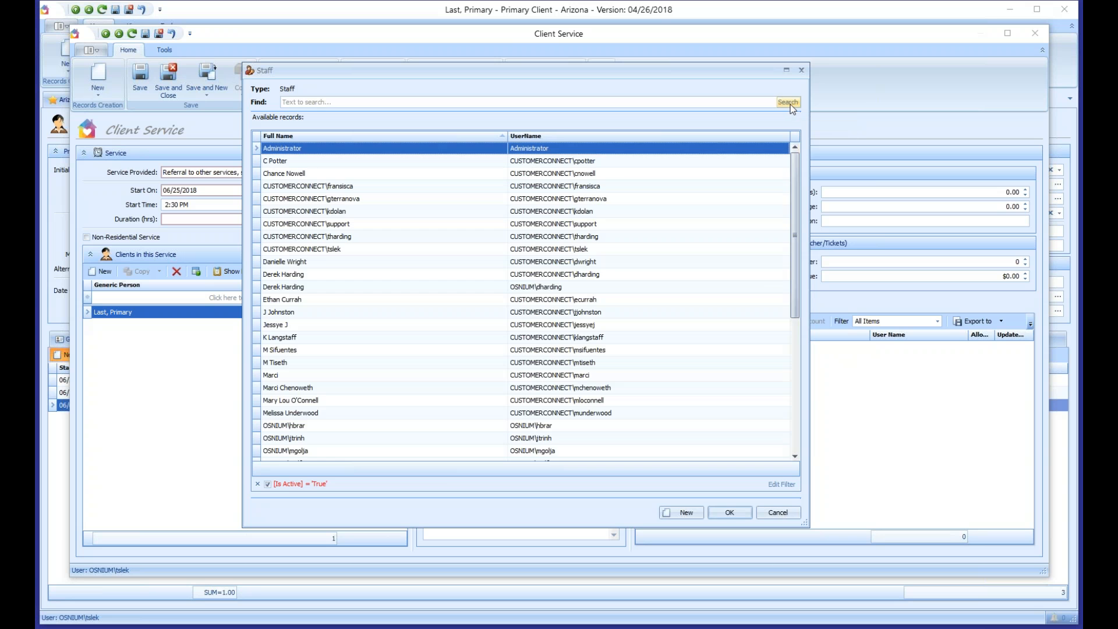
{"action": "scroll", "coordinate": [797, 259], "scroll_direction": "down", "scroll_amount": 3}
{"action": "left_click_drag", "start_coordinate": [796, 259], "coordinate": [795, 177]}
{"action": "left_click", "coordinate": [283, 378]}
{"action": "double_click", "coordinate": [284, 379]}
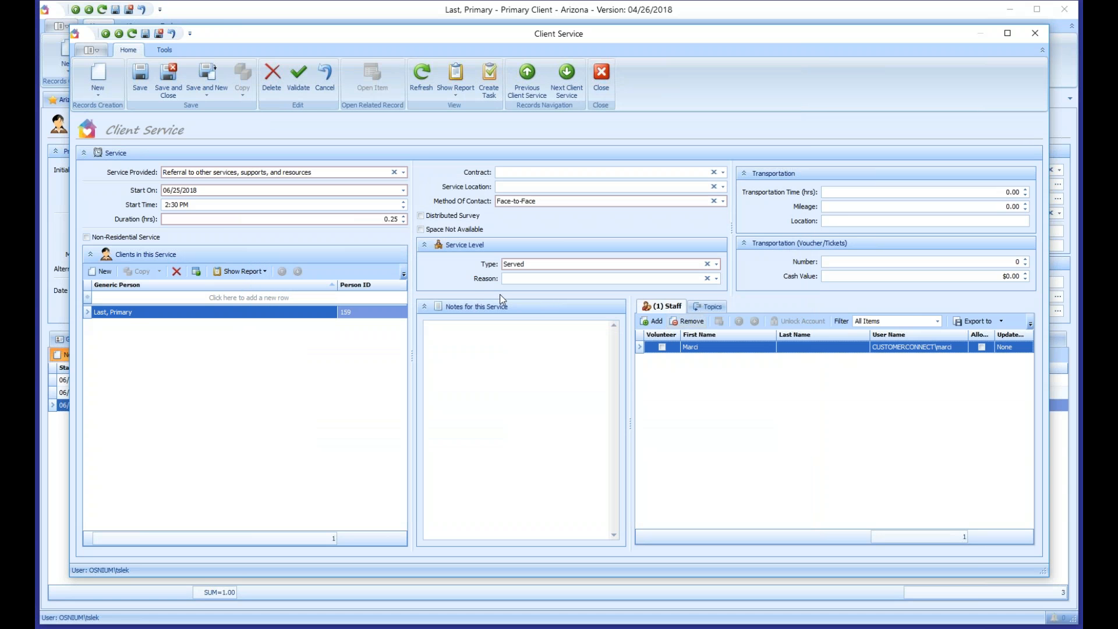
Step: Attach Legal Problem Presented topics Employment, Housing, Individual Rights and Miscellaneous/Other to the service
{"action": "left_click", "coordinate": [714, 307]}
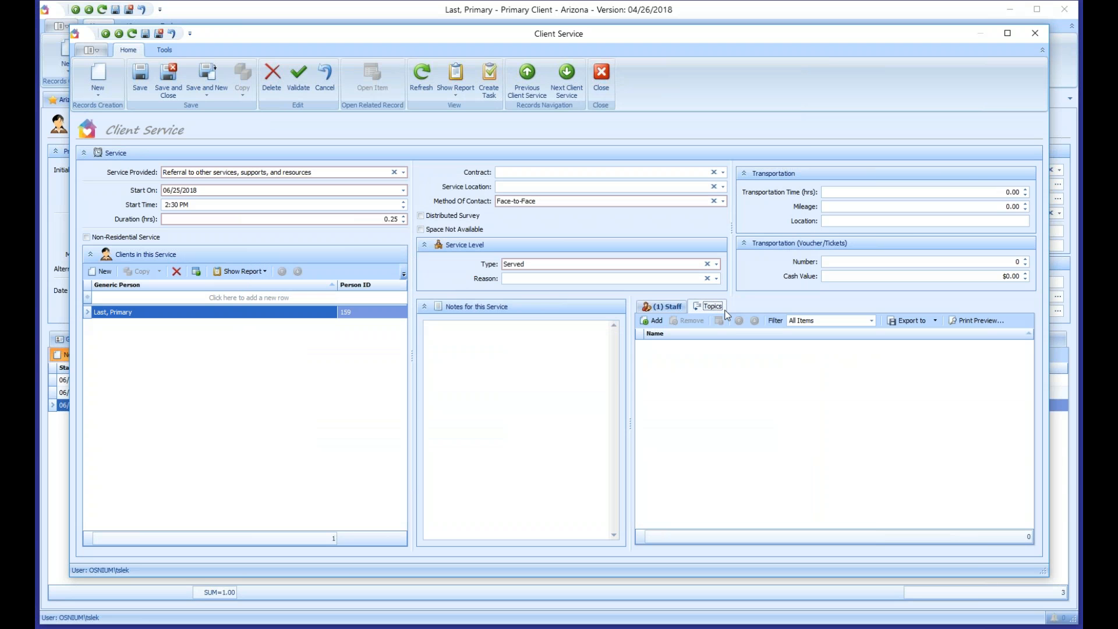
{"action": "left_click", "coordinate": [654, 321]}
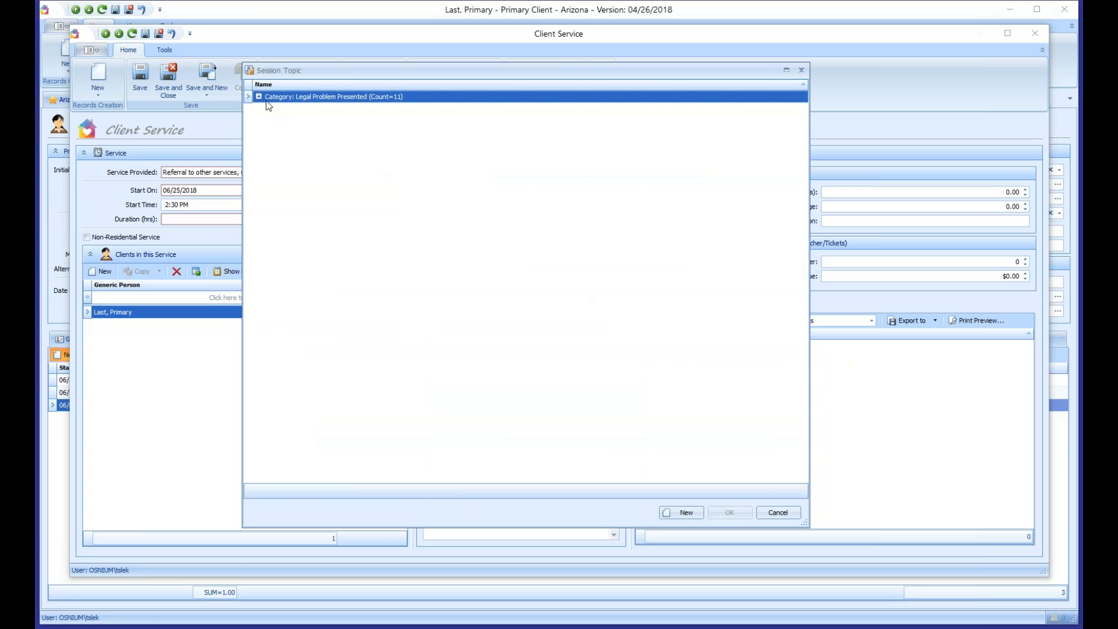
{"action": "left_click", "coordinate": [258, 97]}
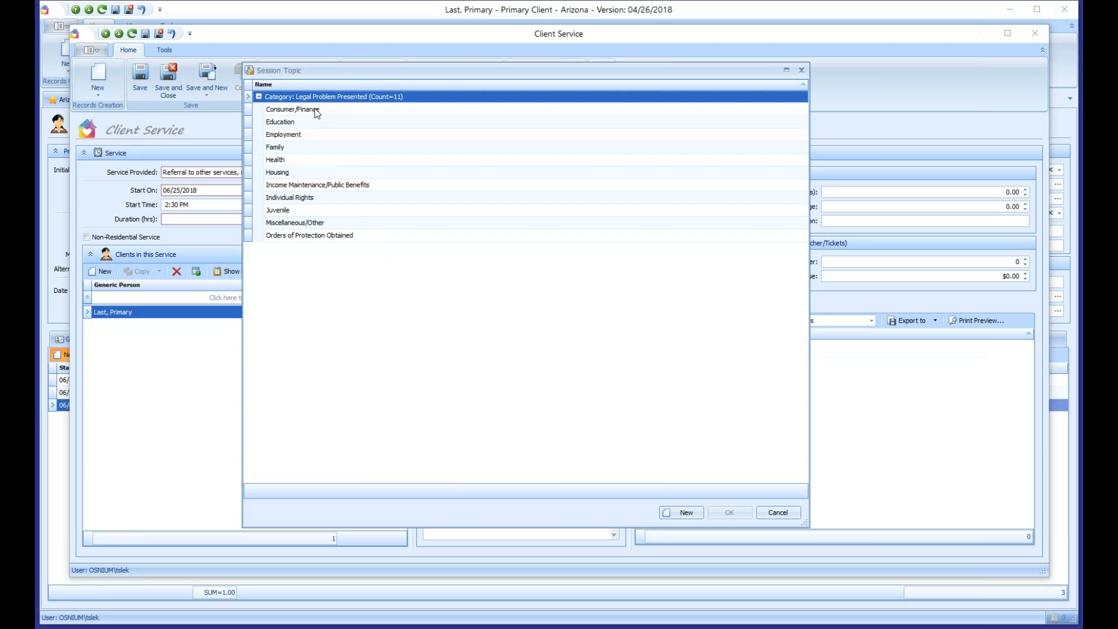
{"action": "left_click", "coordinate": [307, 135]}
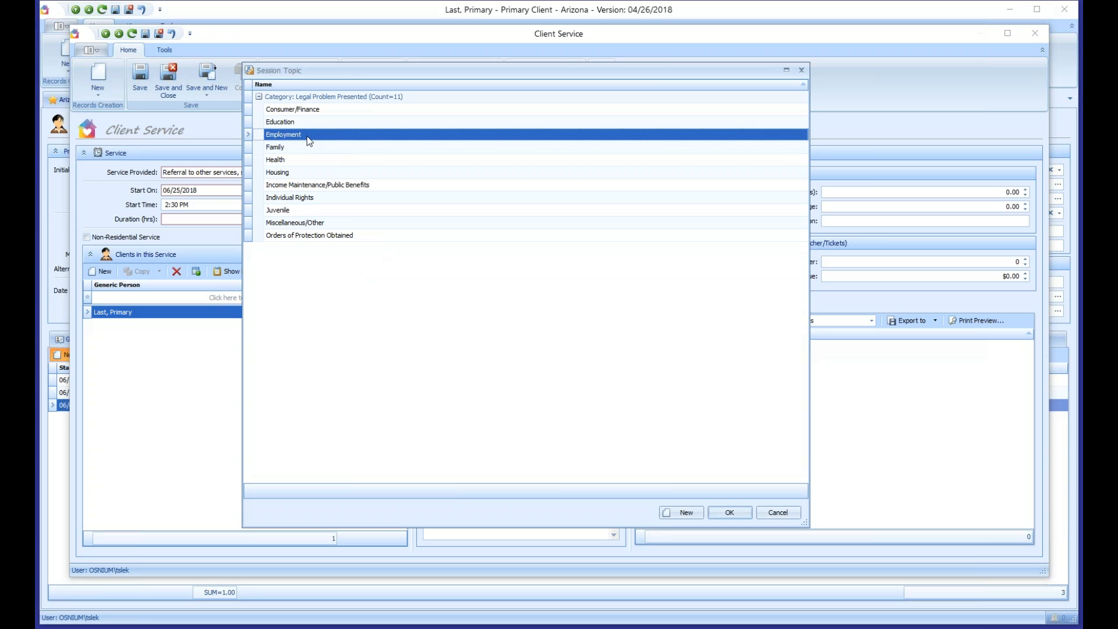
{"action": "left_click", "coordinate": [315, 172], "text": "ctrl"}
{"action": "left_click", "coordinate": [315, 199], "text": "ctrl"}
{"action": "left_click", "coordinate": [312, 224], "text": "ctrl"}
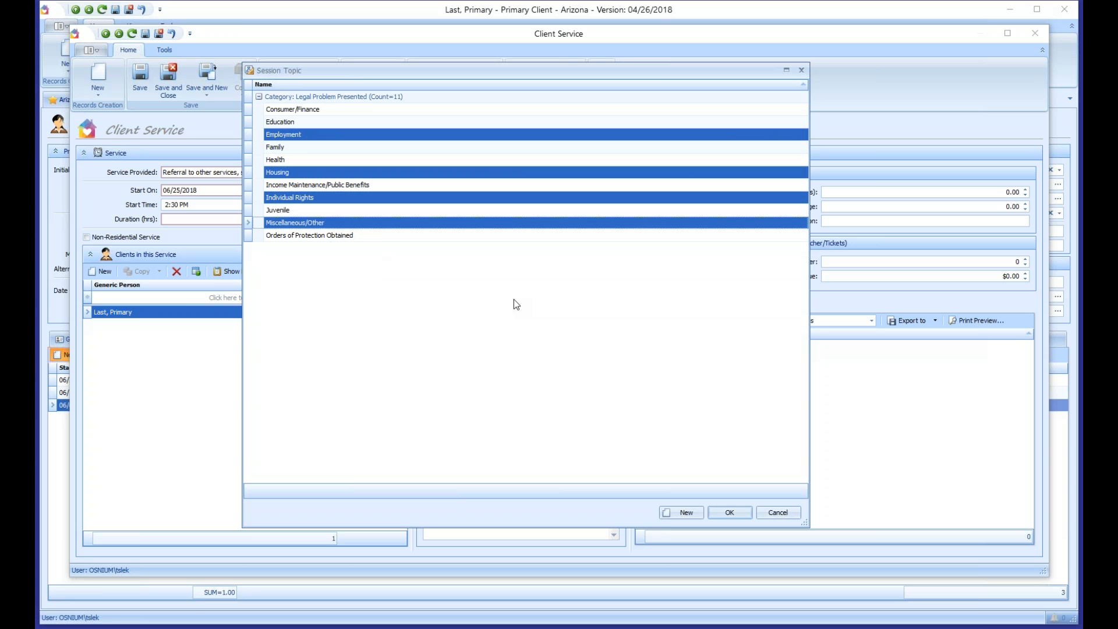
{"action": "left_click", "coordinate": [738, 515]}
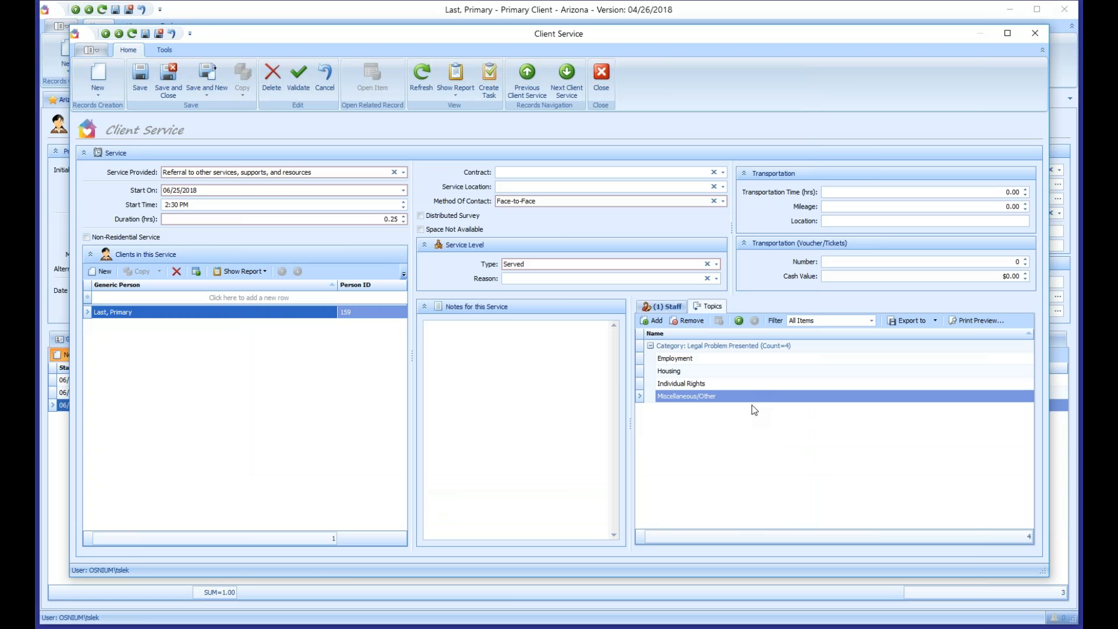
Step: Save the service with VOCA Contract and Placeholder location, then copy it into a new service
{"action": "left_click", "coordinate": [145, 85]}
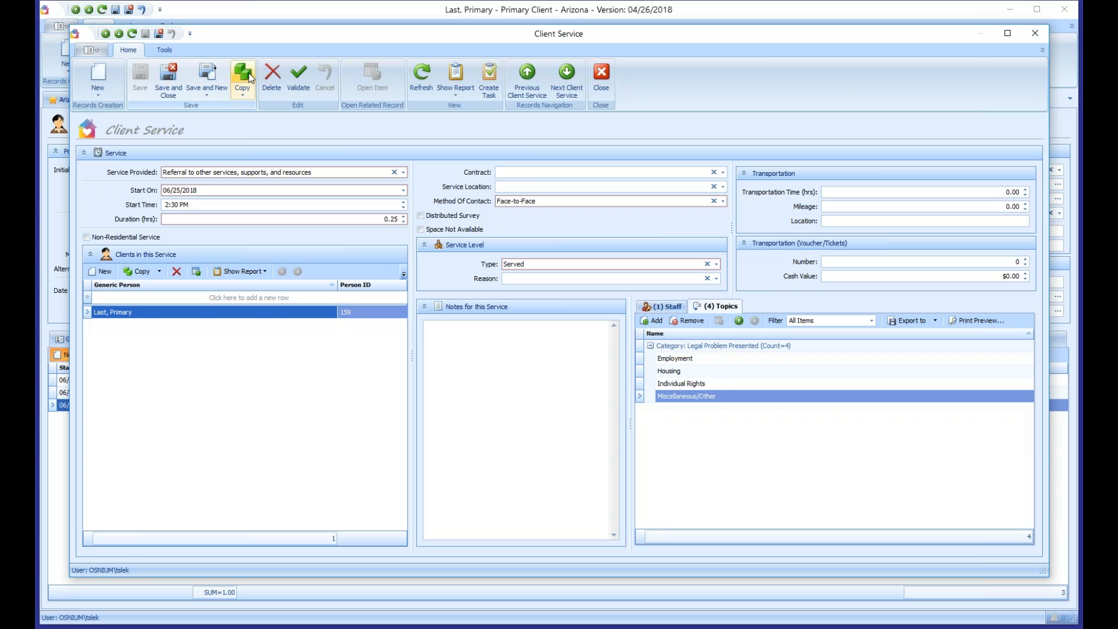
{"action": "left_click", "coordinate": [528, 172]}
{"action": "left_click", "coordinate": [532, 195]}
{"action": "left_click", "coordinate": [529, 186]}
{"action": "left_click", "coordinate": [533, 212]}
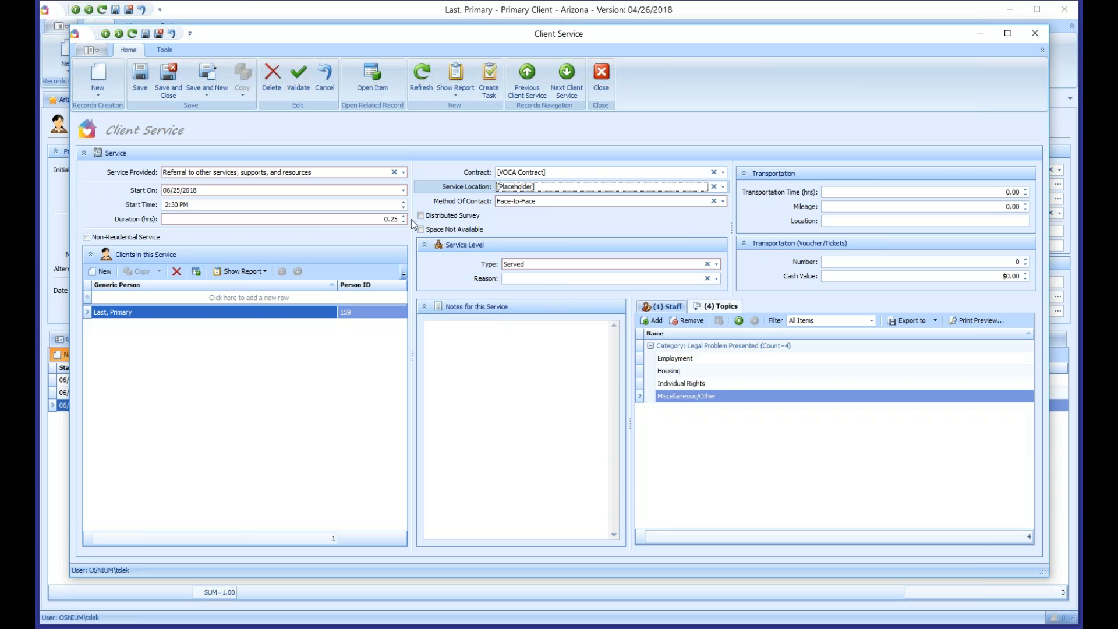
{"action": "left_click", "coordinate": [140, 79]}
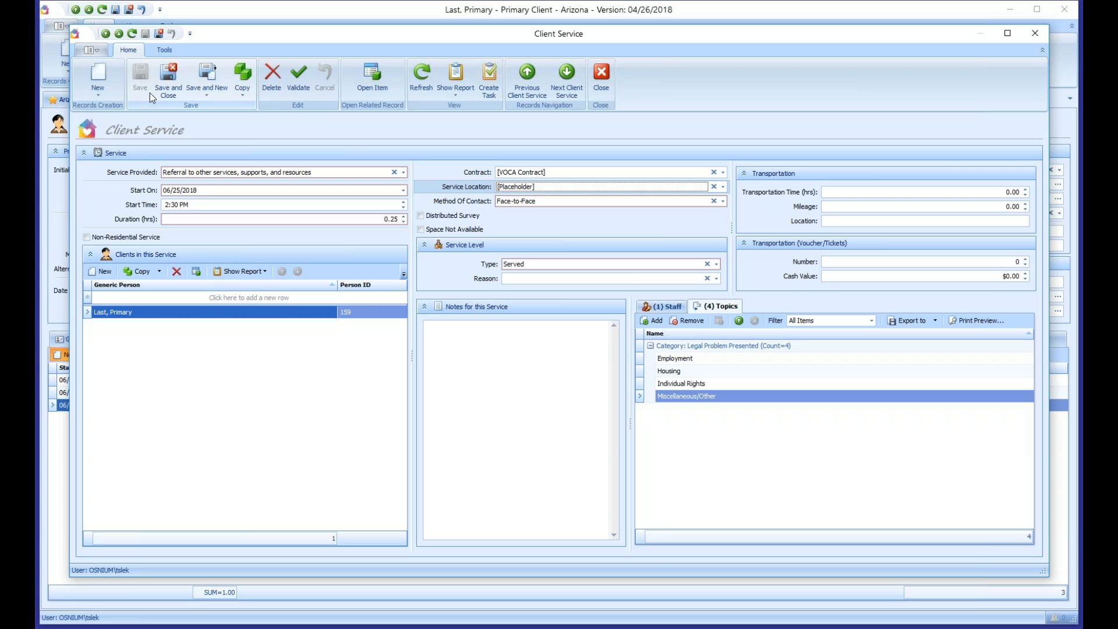
{"action": "left_click", "coordinate": [244, 76]}
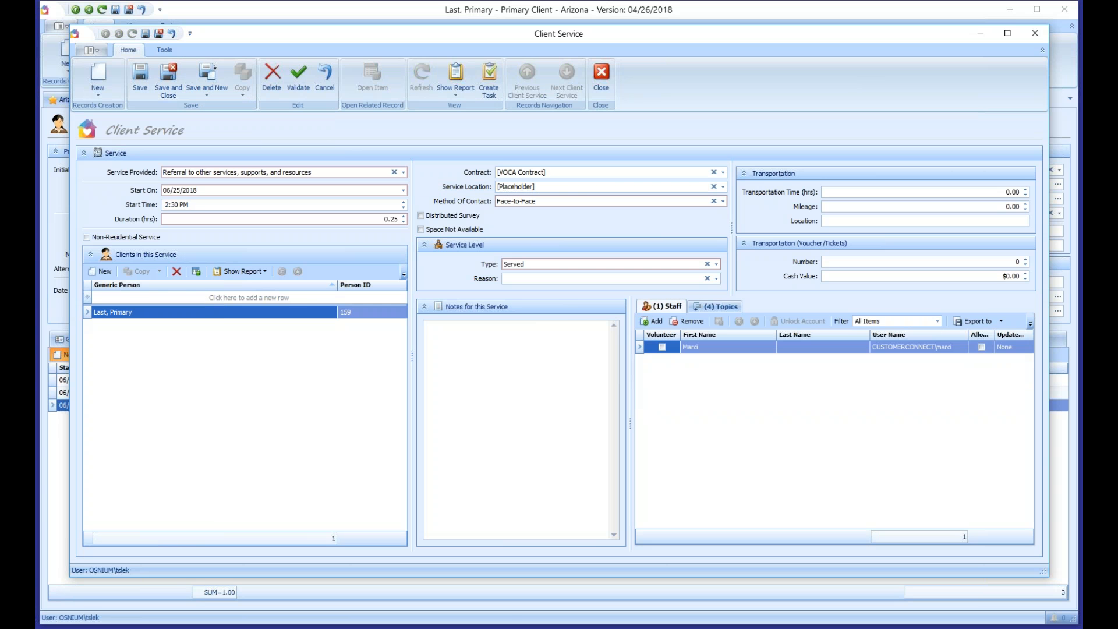
Step: Change the copied service to criminal justice process information and save it
{"action": "left_click", "coordinate": [290, 174]}
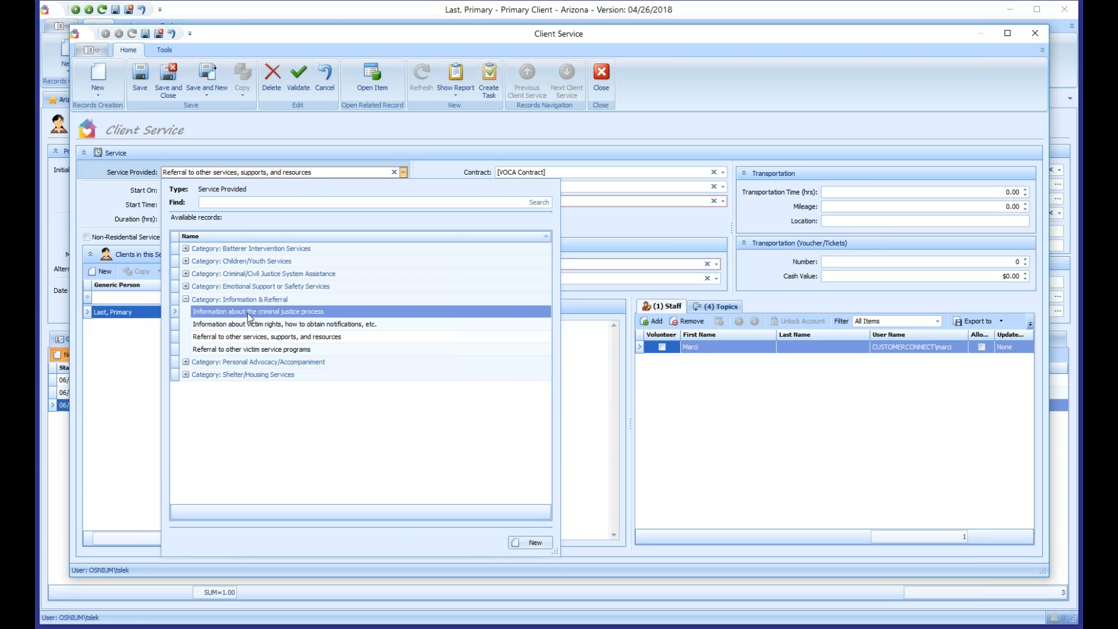
{"action": "left_click", "coordinate": [247, 313]}
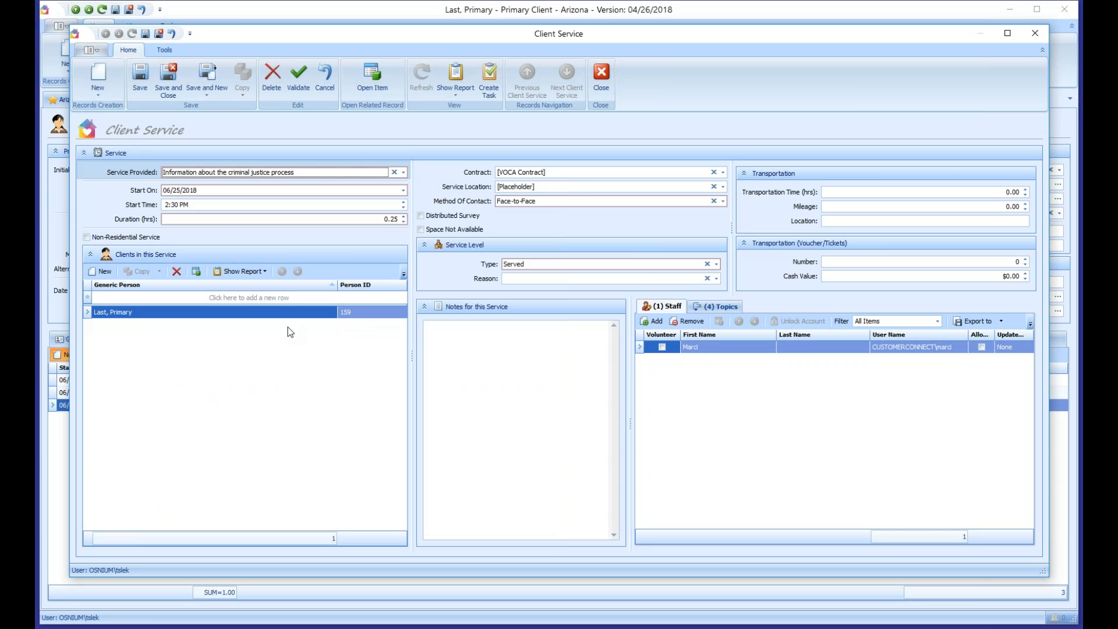
{"action": "left_click", "coordinate": [139, 75]}
Step: Copy it as a victim rights information service, save, and return to the client record
{"action": "left_click", "coordinate": [243, 73]}
{"action": "left_click", "coordinate": [209, 174]}
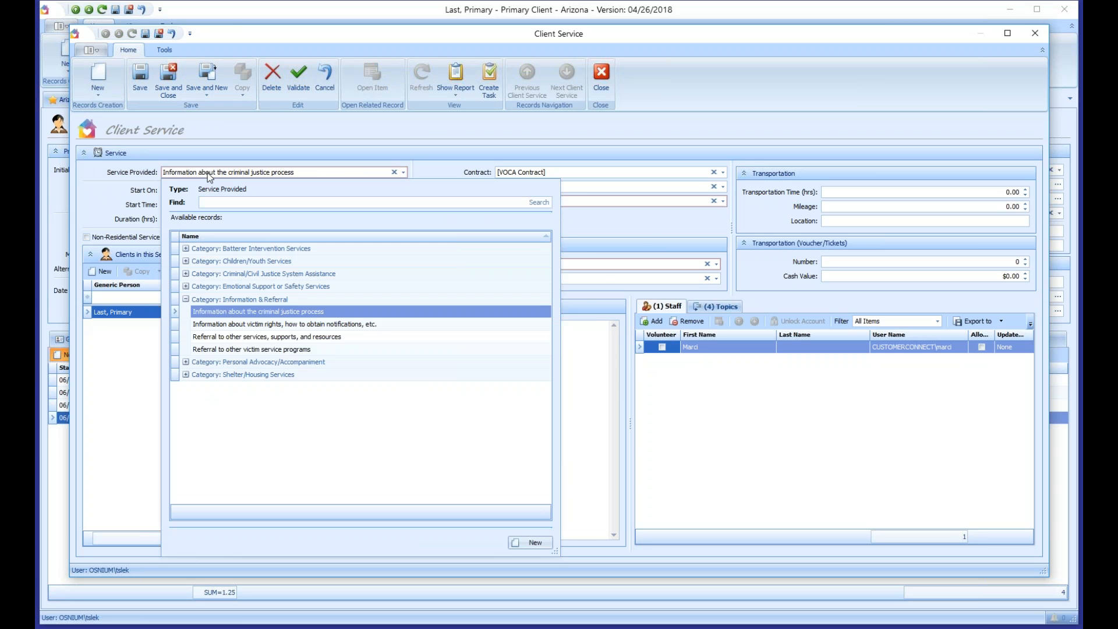
{"action": "left_click", "coordinate": [231, 328]}
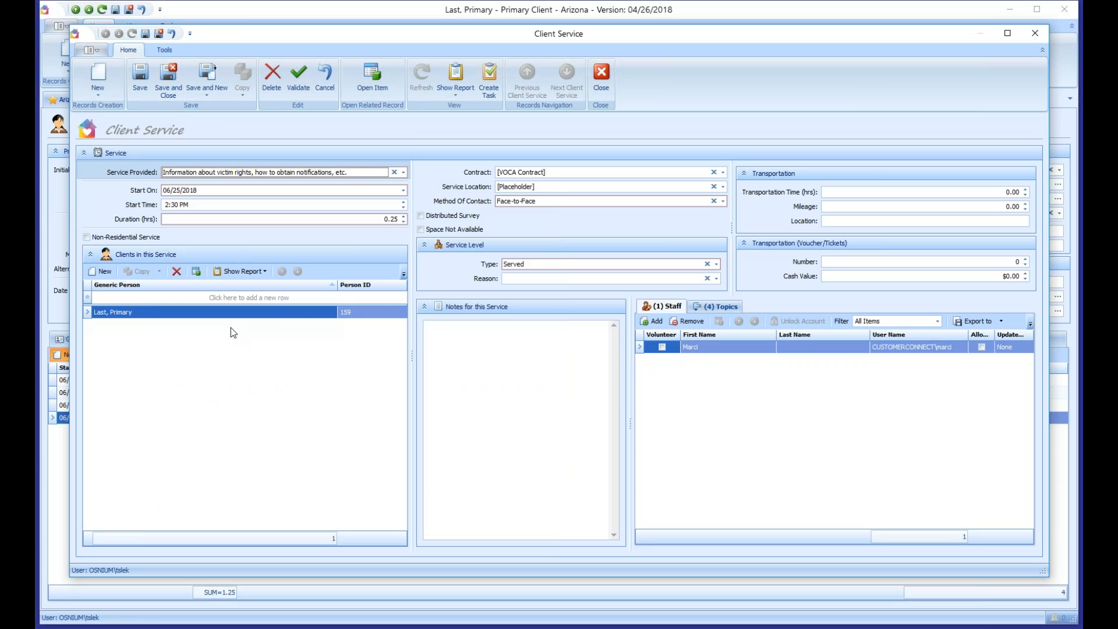
{"action": "left_click", "coordinate": [141, 79]}
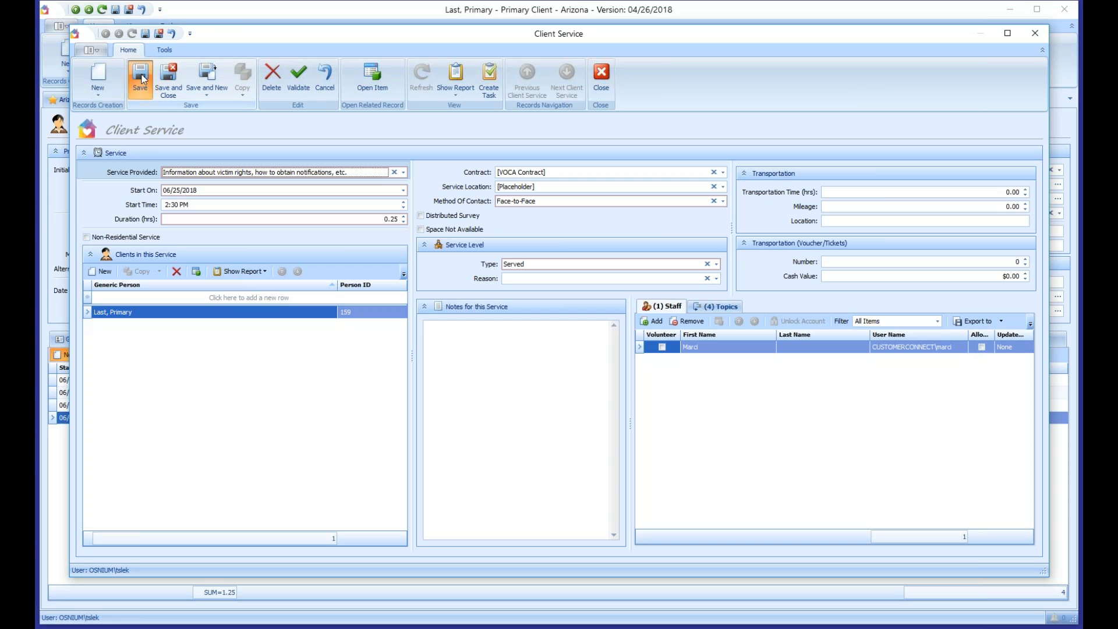
{"action": "left_click", "coordinate": [169, 78]}
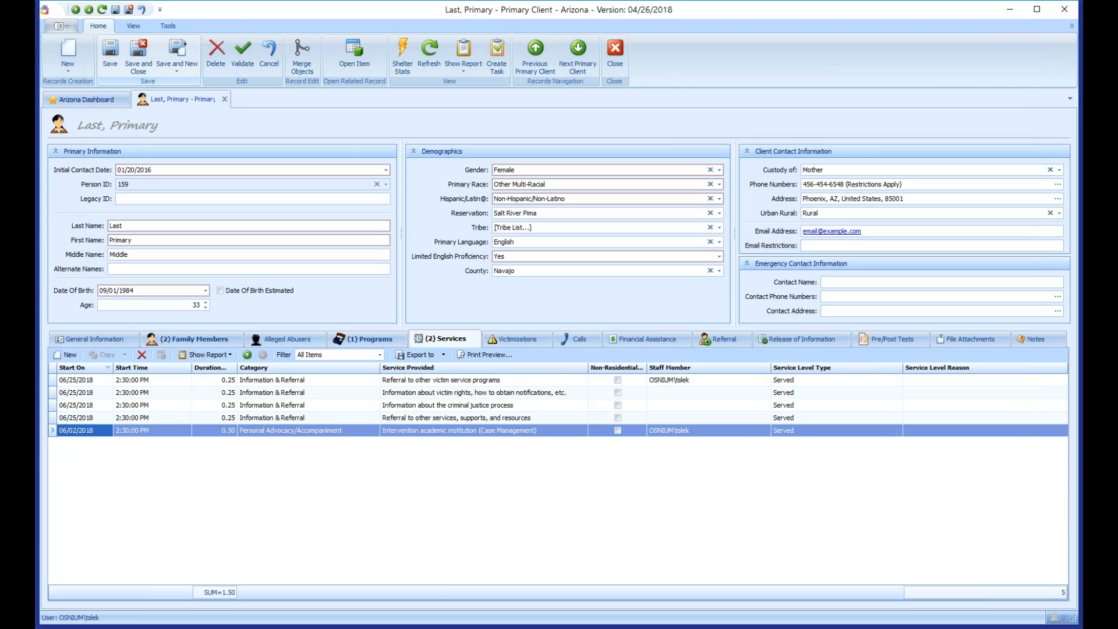
Step: Select the four 06/25/2018 service rows, then view the client's Victimizations and empty Calls list
{"action": "left_click", "coordinate": [304, 383]}
{"action": "left_click", "coordinate": [303, 419], "text": "shift"}
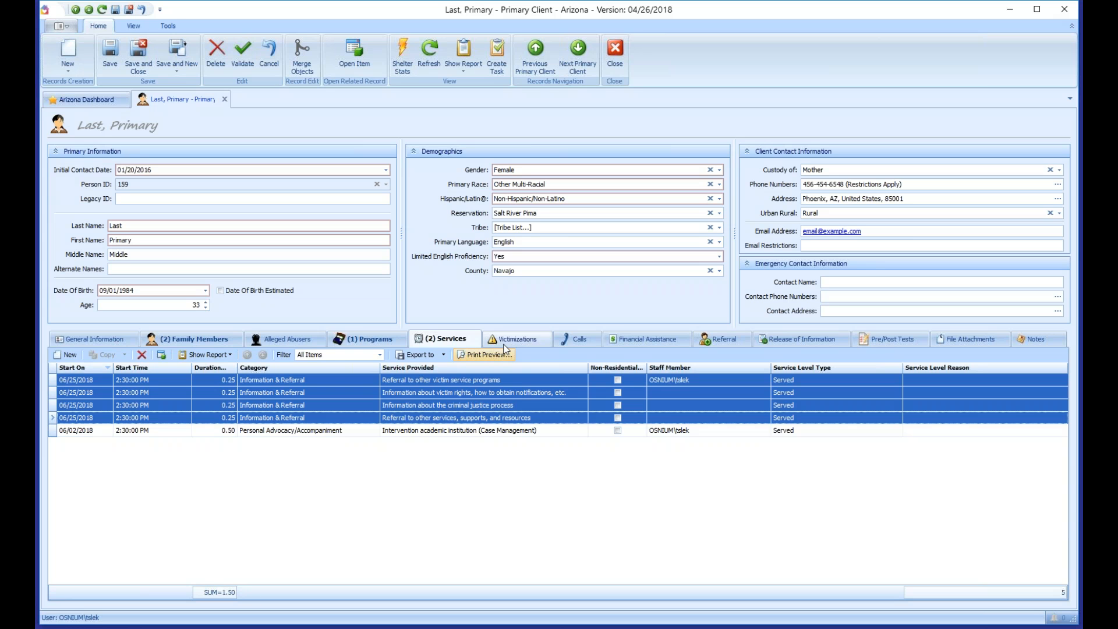
{"action": "left_click", "coordinate": [527, 343]}
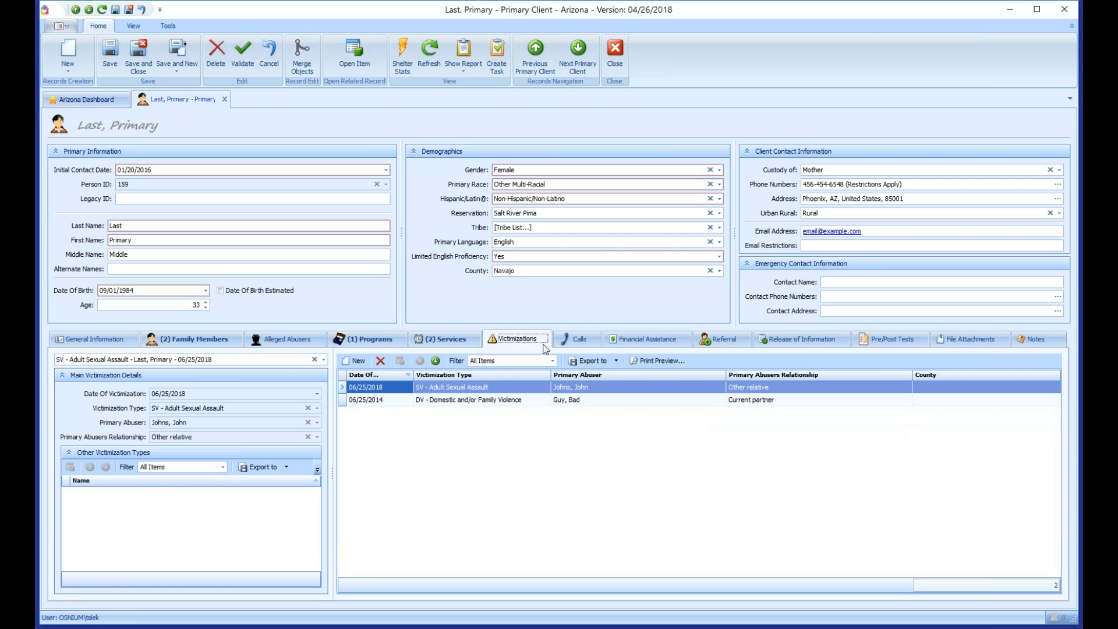
{"action": "left_click", "coordinate": [585, 343]}
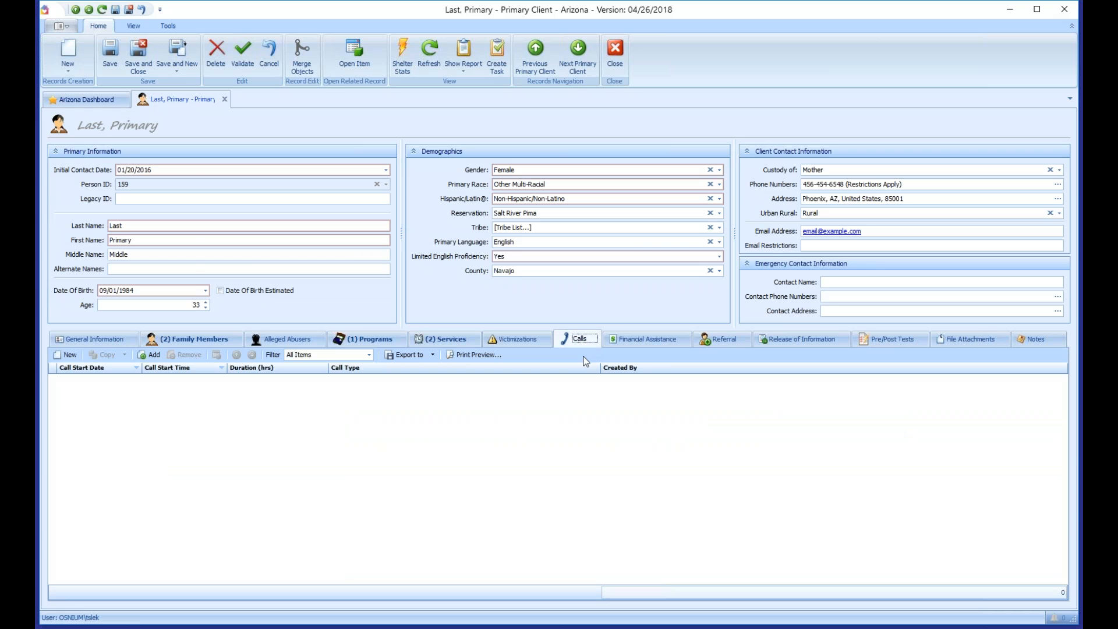
{"action": "left_click", "coordinate": [63, 26]}
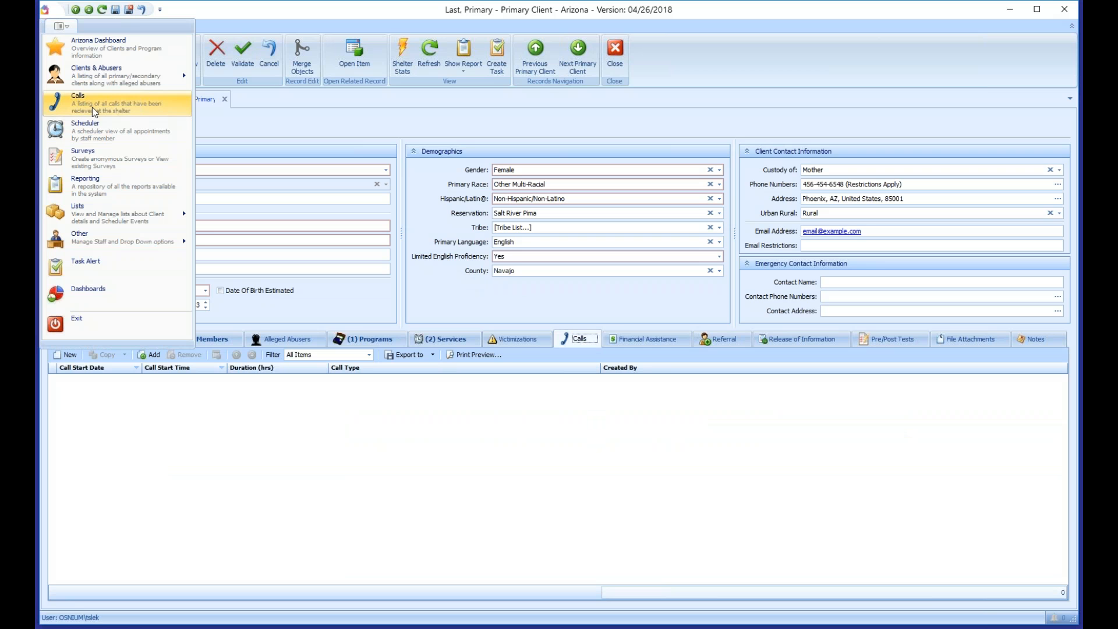
{"action": "left_click", "coordinate": [286, 439]}
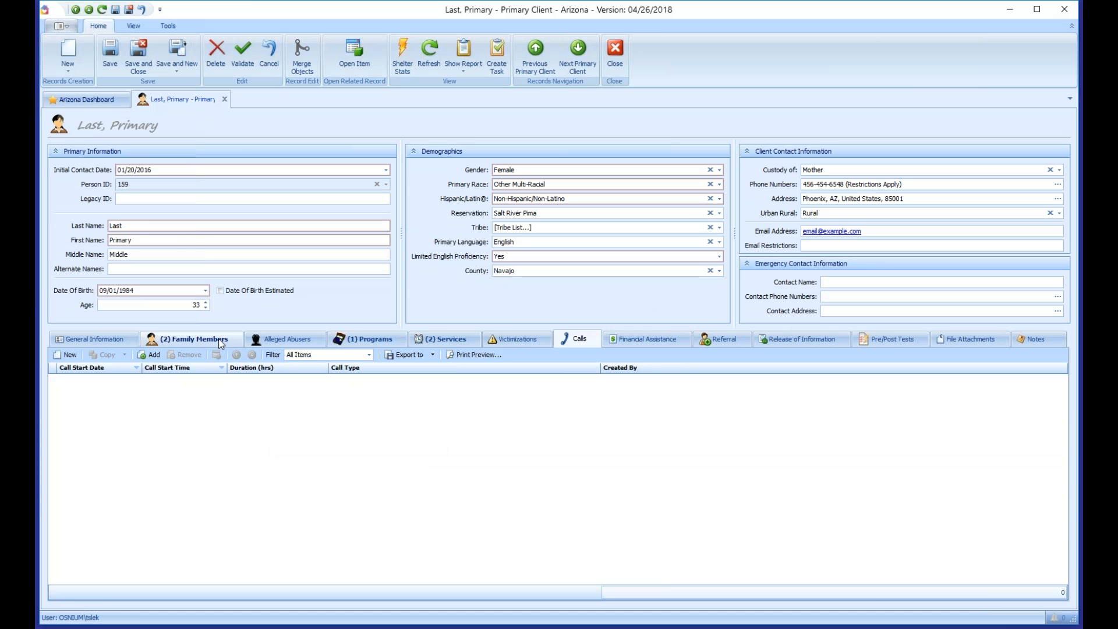
Step: Add a Placeholder financial assistance entry of $120.00 dated 01/02/2018
{"action": "left_click", "coordinate": [650, 337]}
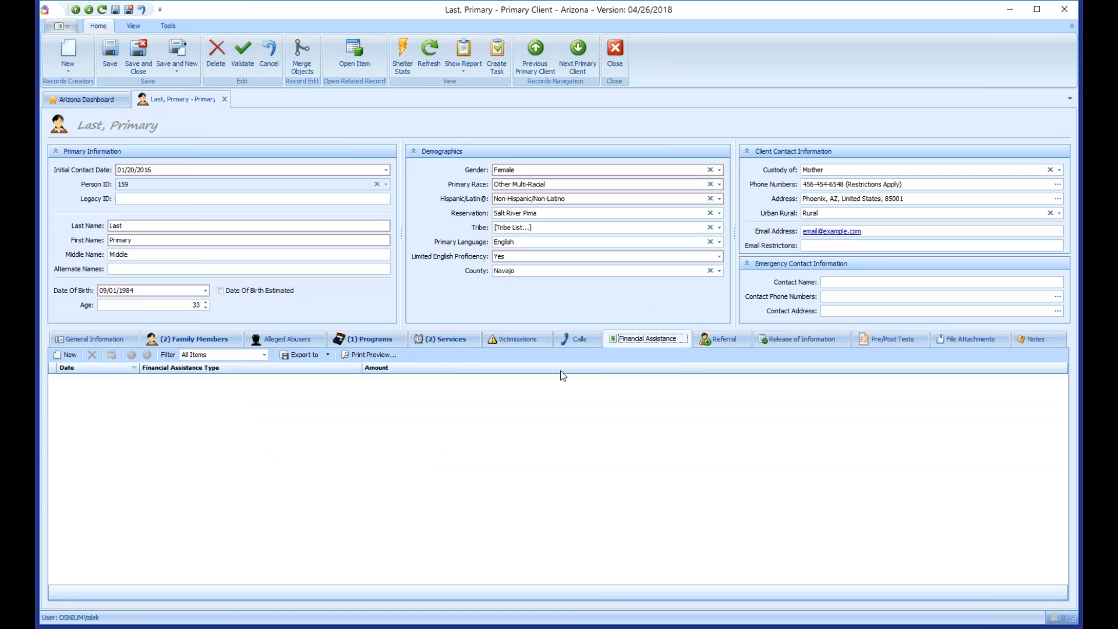
{"action": "left_click", "coordinate": [66, 354]}
{"action": "left_click_drag", "start_coordinate": [622, 213], "coordinate": [509, 134]}
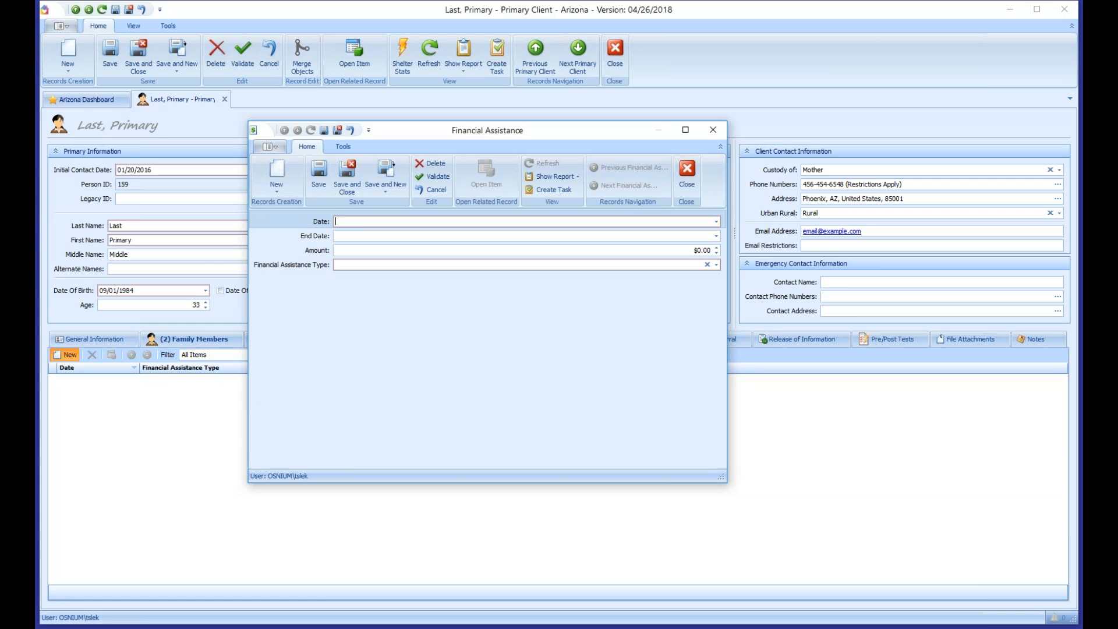
{"action": "type", "text": "1/02/"}
{"action": "key", "text": "Tab"}
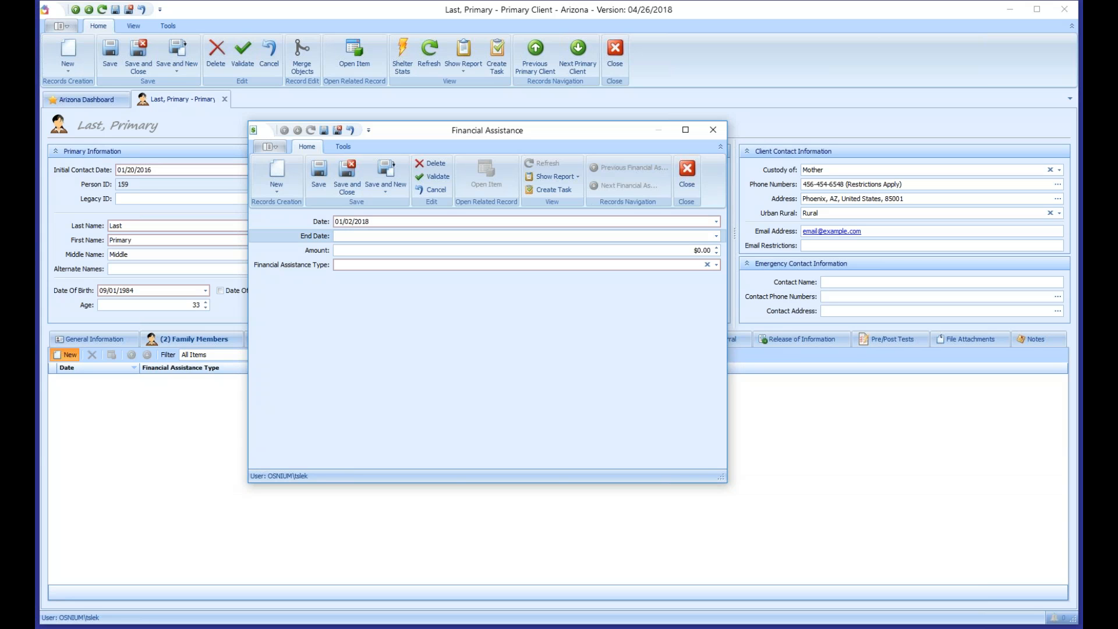
{"action": "key", "text": "Tab"}
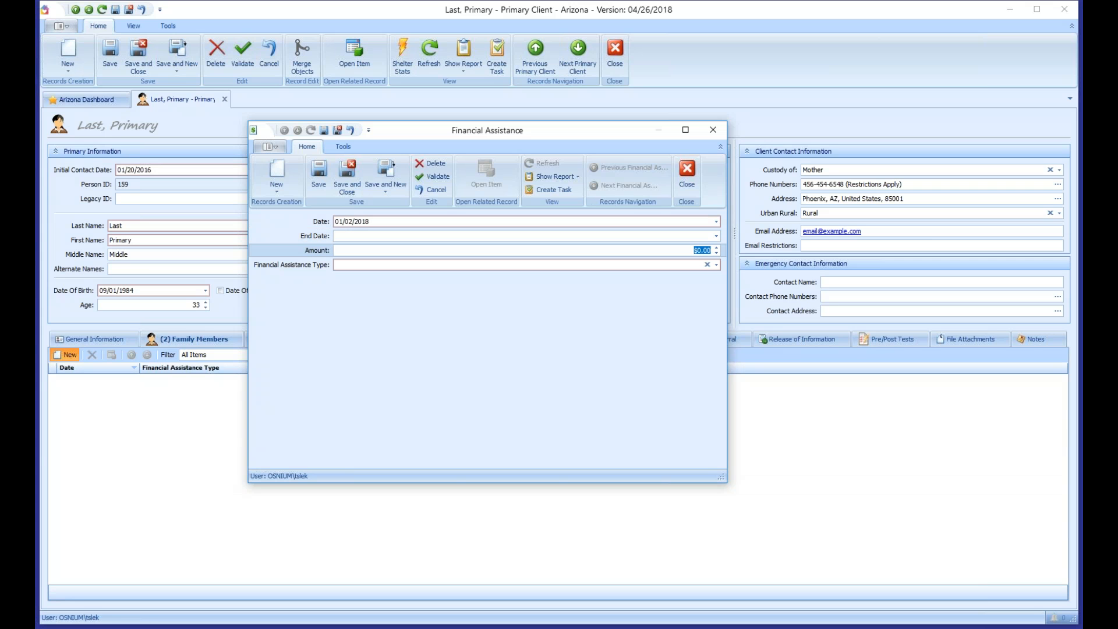
{"action": "type", "text": "120"}
{"action": "left_click", "coordinate": [716, 265]}
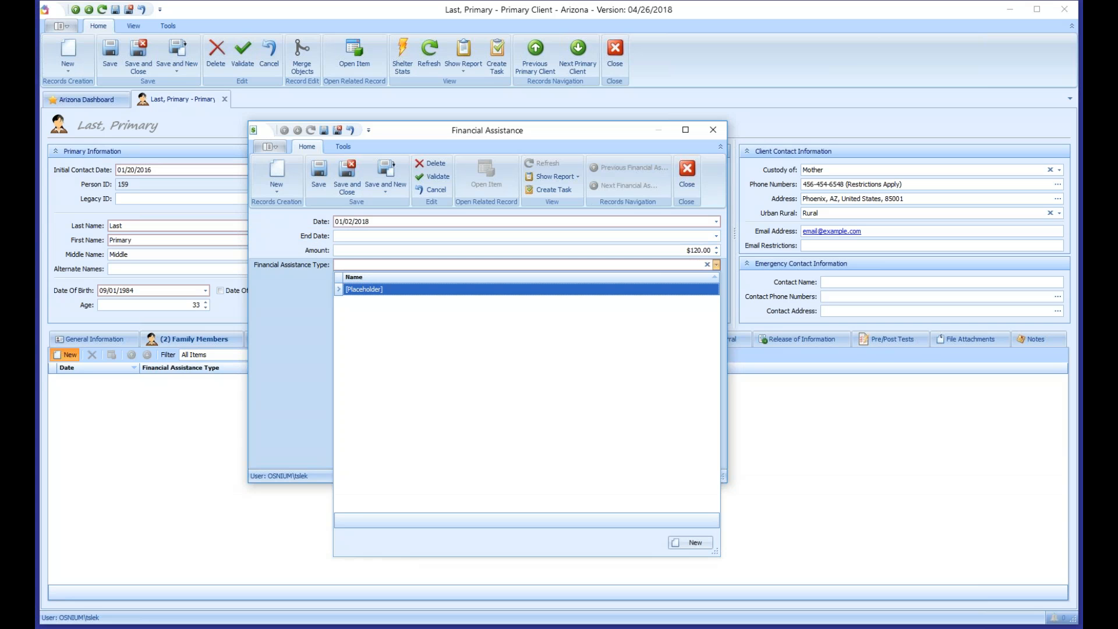
{"action": "key", "text": "Return"}
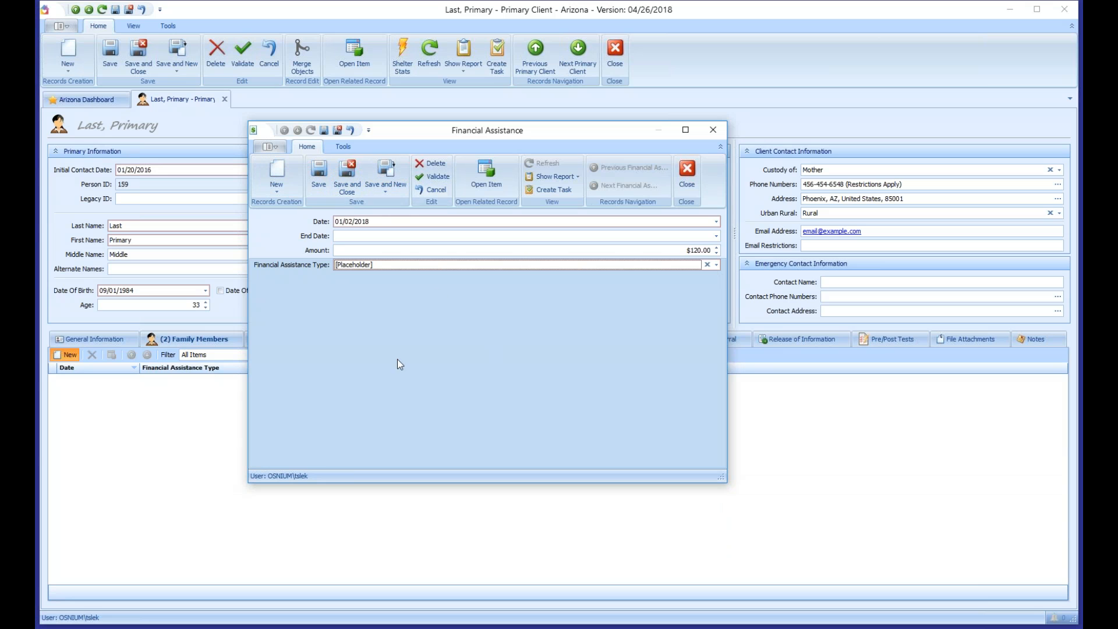
Step: Add a second Placeholder entry of $20.00 dated 01/05/2018, then save the client record
{"action": "left_click", "coordinate": [385, 172]}
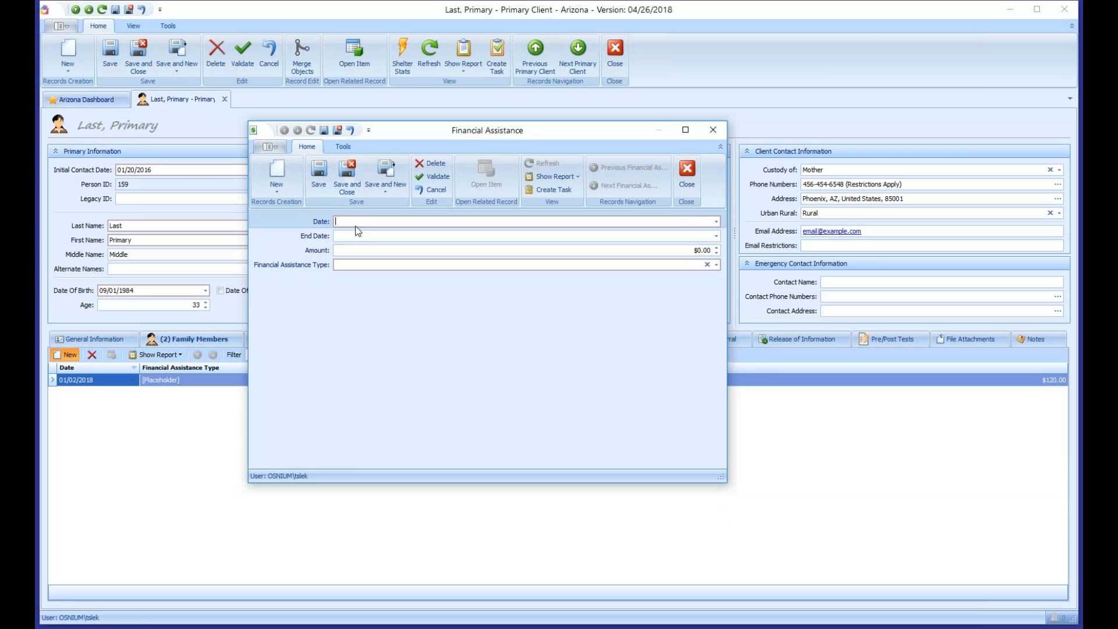
{"action": "type", "text": "0125"}
{"action": "key", "text": "Tab"}
{"action": "key", "text": "Tab"}
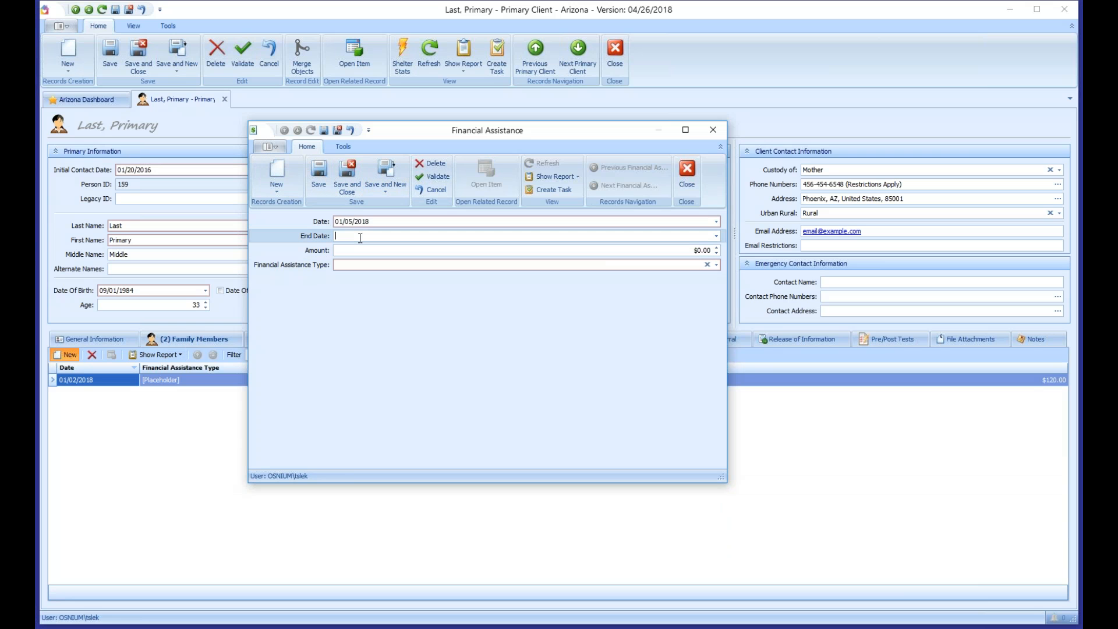
{"action": "type", "text": "20"}
{"action": "key", "text": "Tab"}
{"action": "key", "text": "alt+Down"}
{"action": "key", "text": "Return"}
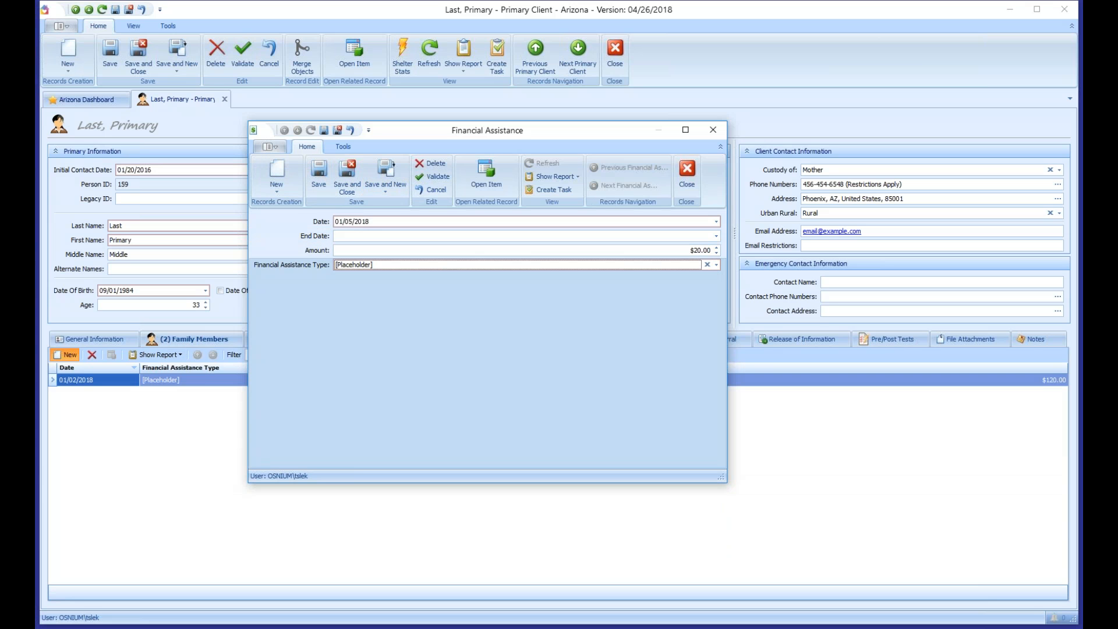
{"action": "key", "text": "ctrl+s"}
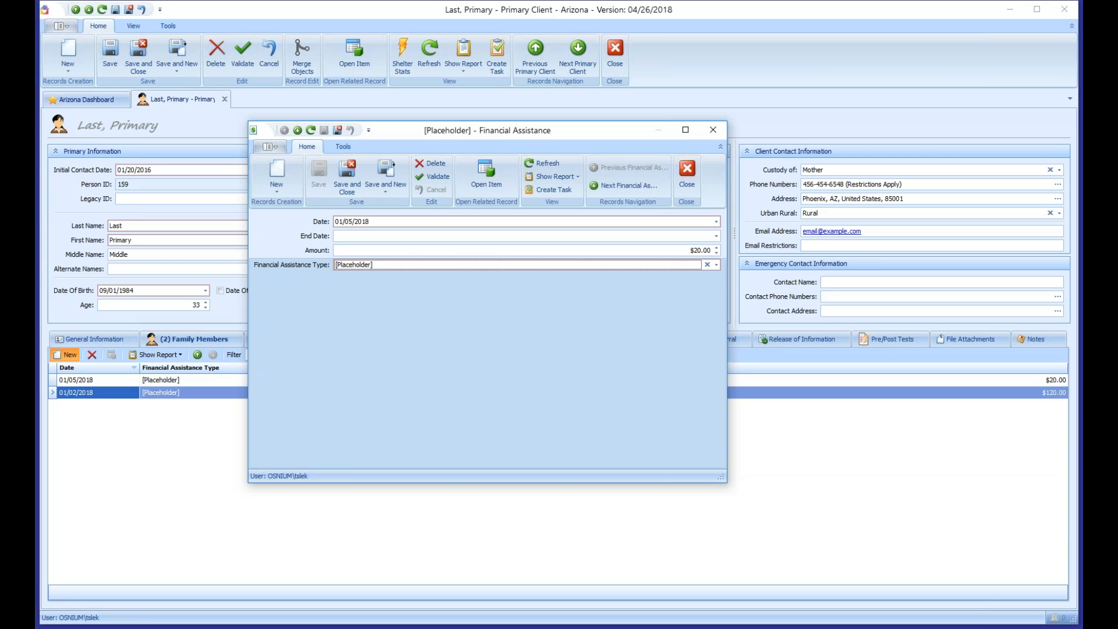
{"action": "key", "text": "Escape"}
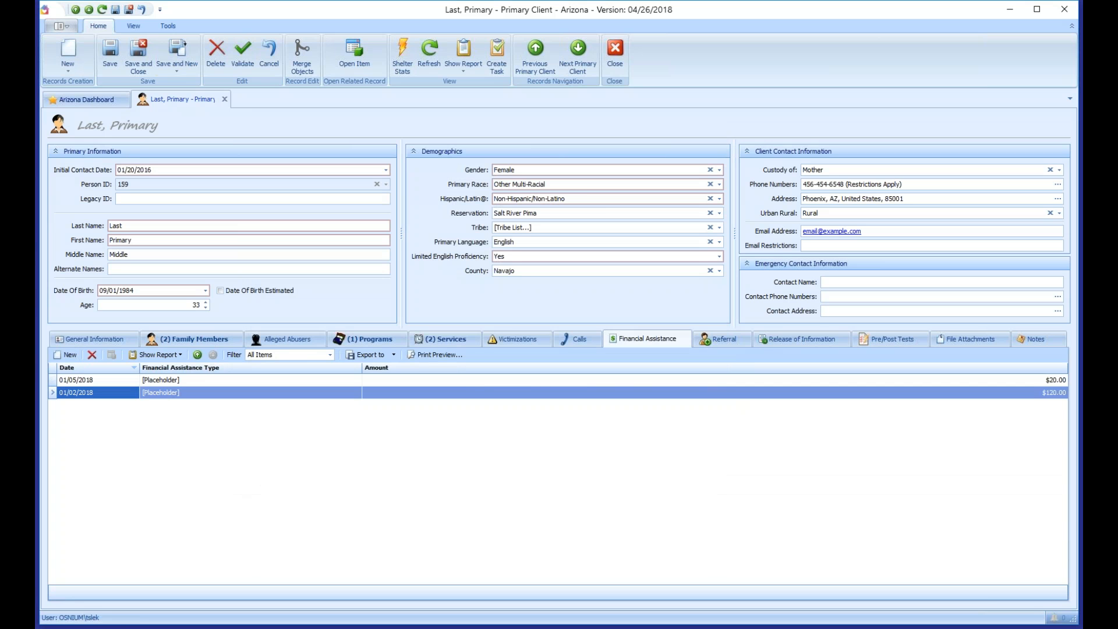
{"action": "left_click", "coordinate": [113, 65]}
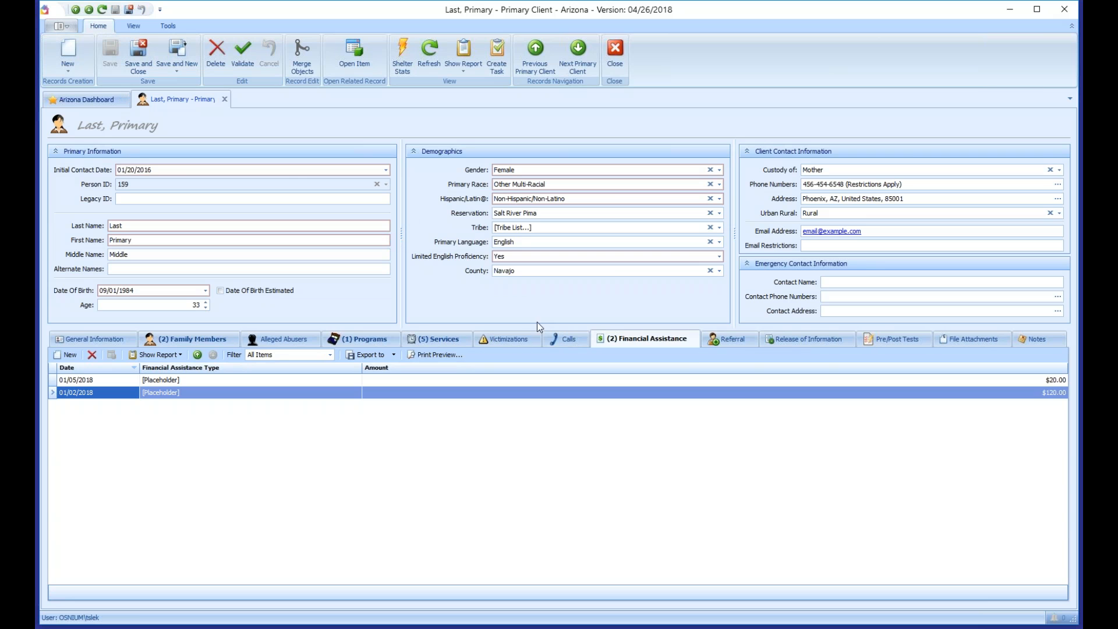
Step: Create a new 06/25/2018 referral with Housing as the destination
{"action": "left_click", "coordinate": [735, 338]}
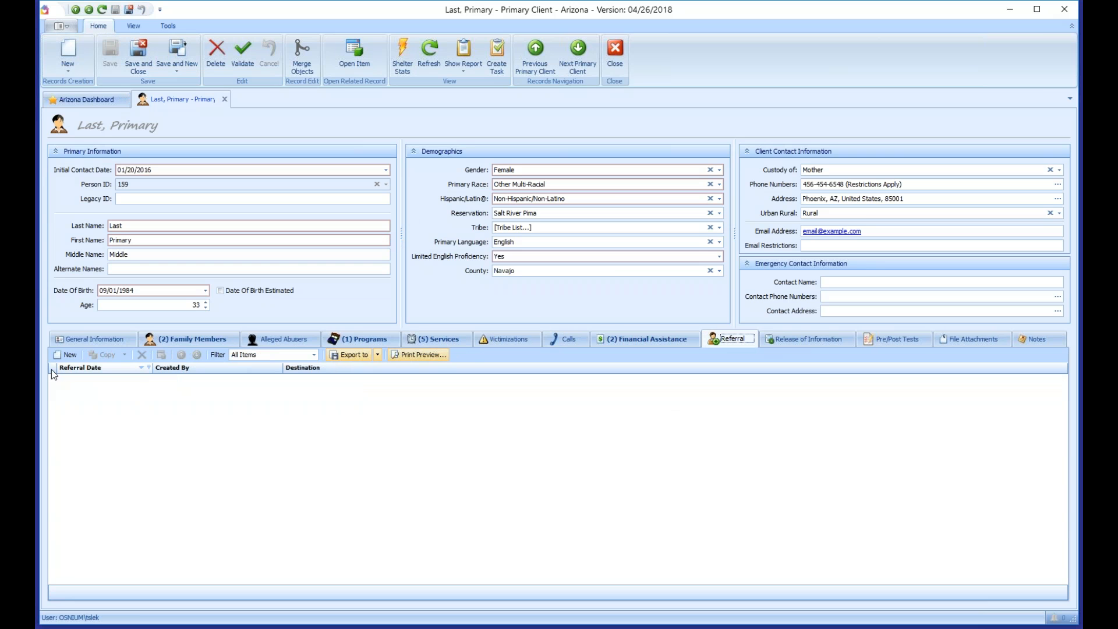
{"action": "left_click", "coordinate": [69, 354]}
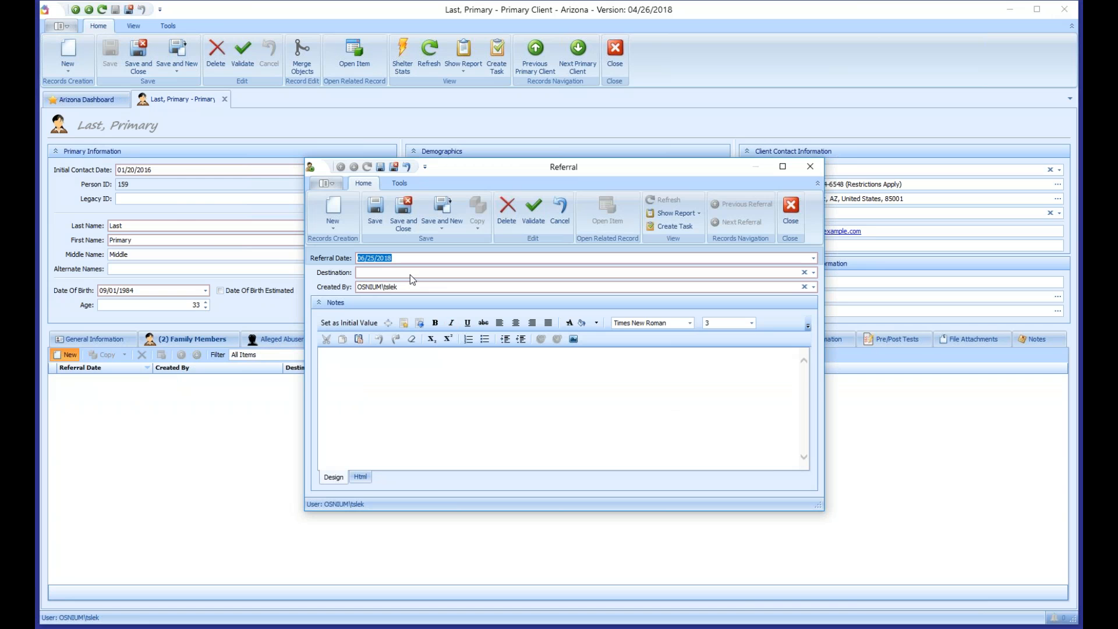
{"action": "left_click", "coordinate": [410, 275]}
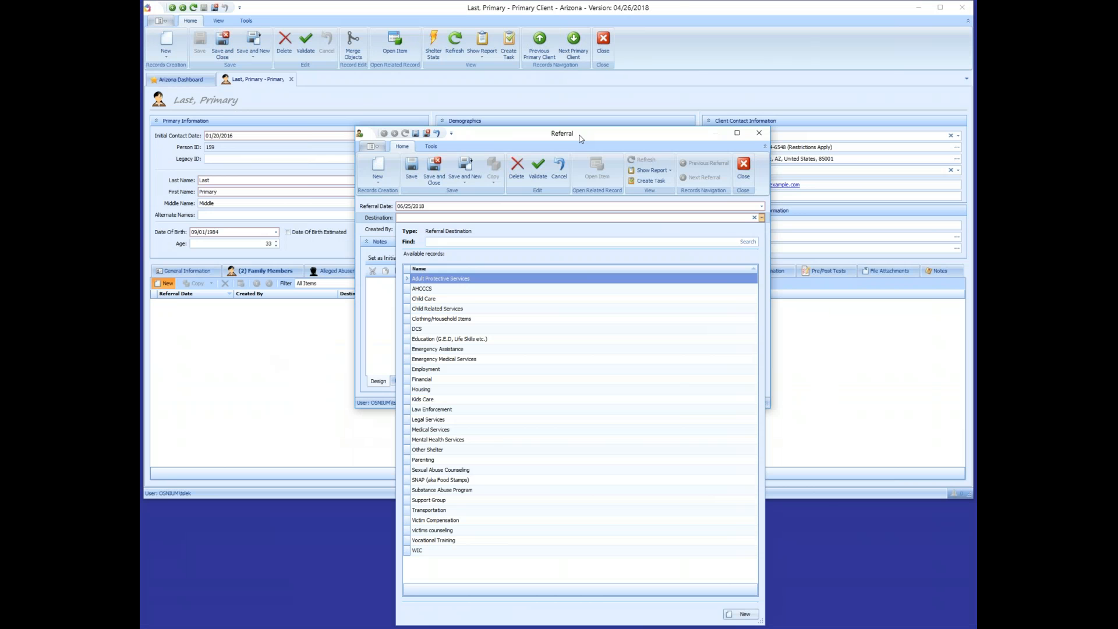
{"action": "left_click_drag", "start_coordinate": [753, 600], "coordinate": [711, 430]}
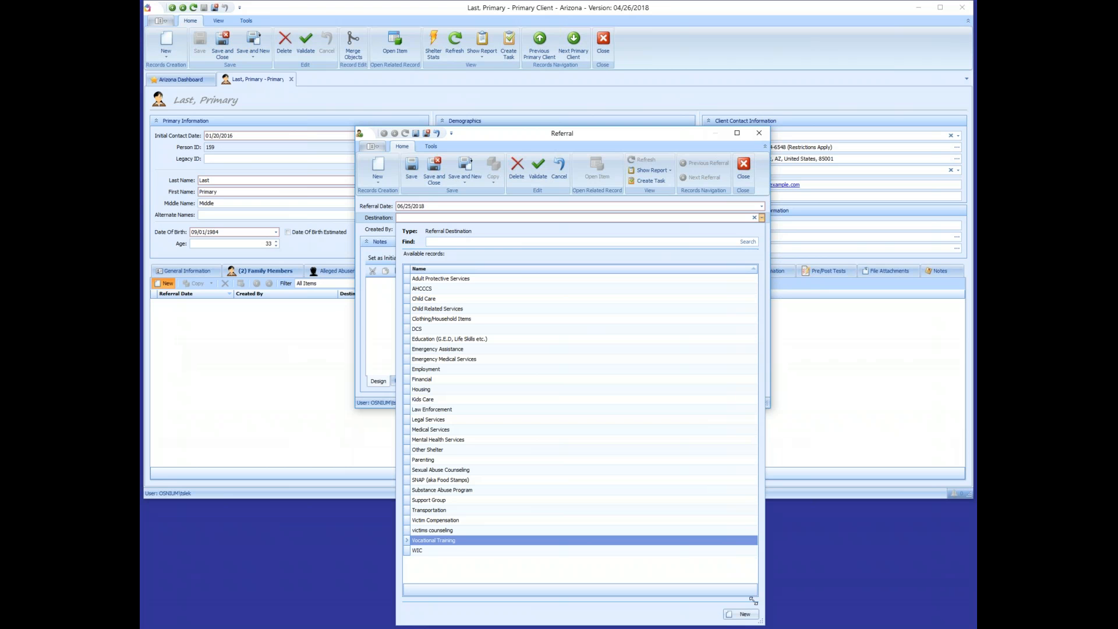
{"action": "scroll", "coordinate": [552, 304], "scroll_direction": "down", "scroll_amount": 5}
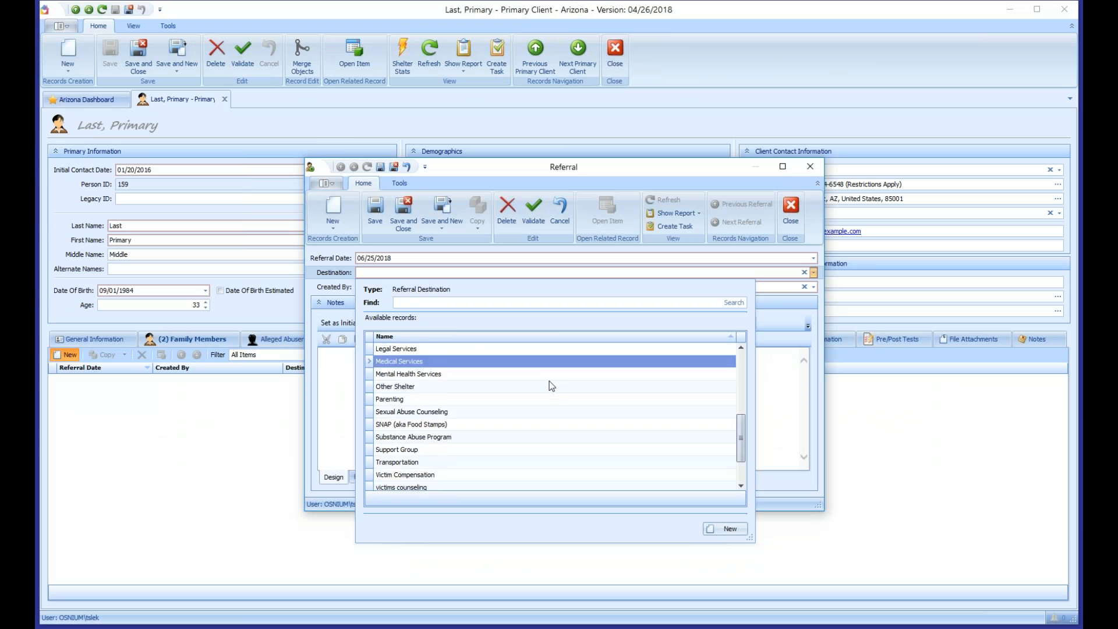
{"action": "scroll", "coordinate": [544, 390], "scroll_direction": "up", "scroll_amount": 5}
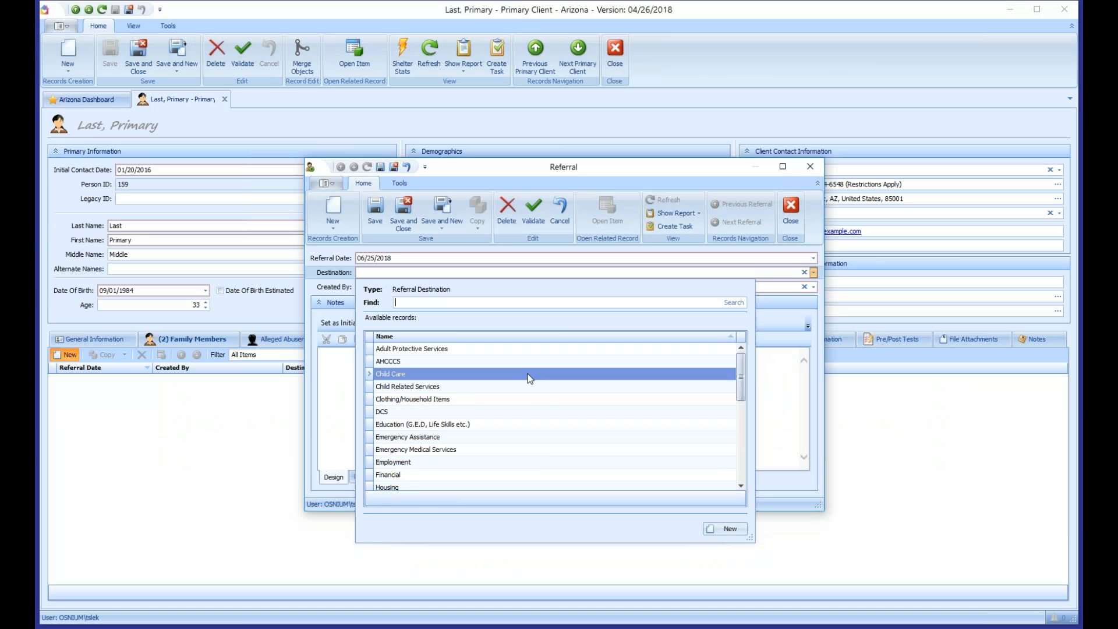
{"action": "type", "text": "hous"}
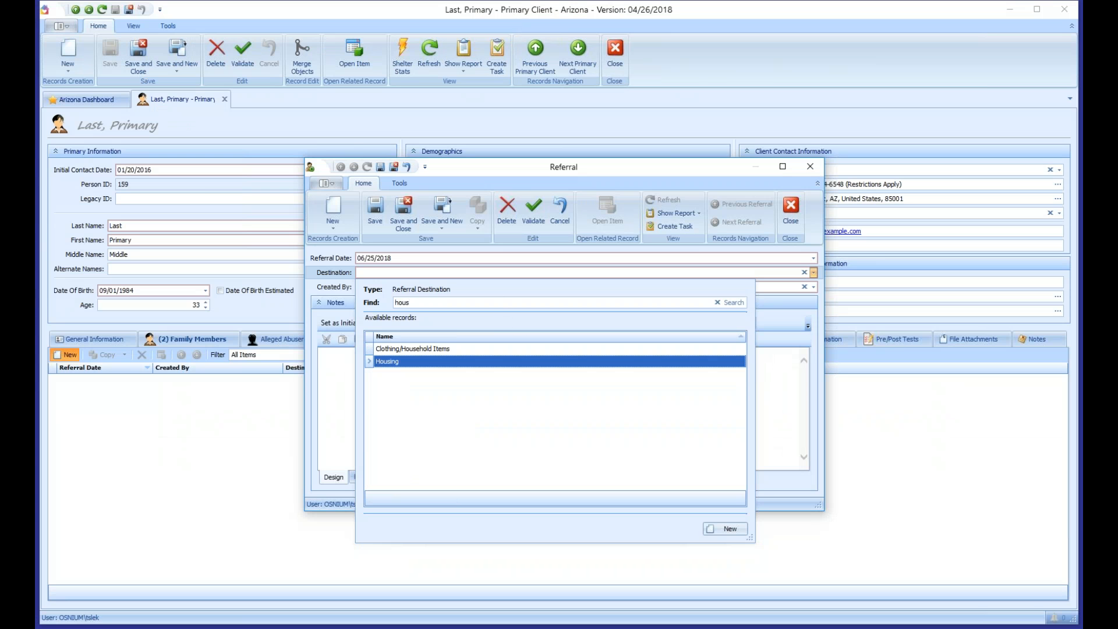
{"action": "key", "text": "Up"}
{"action": "key", "text": "Down"}
{"action": "key", "text": "Up"}
{"action": "key", "text": "Down"}
{"action": "key", "text": "Up"}
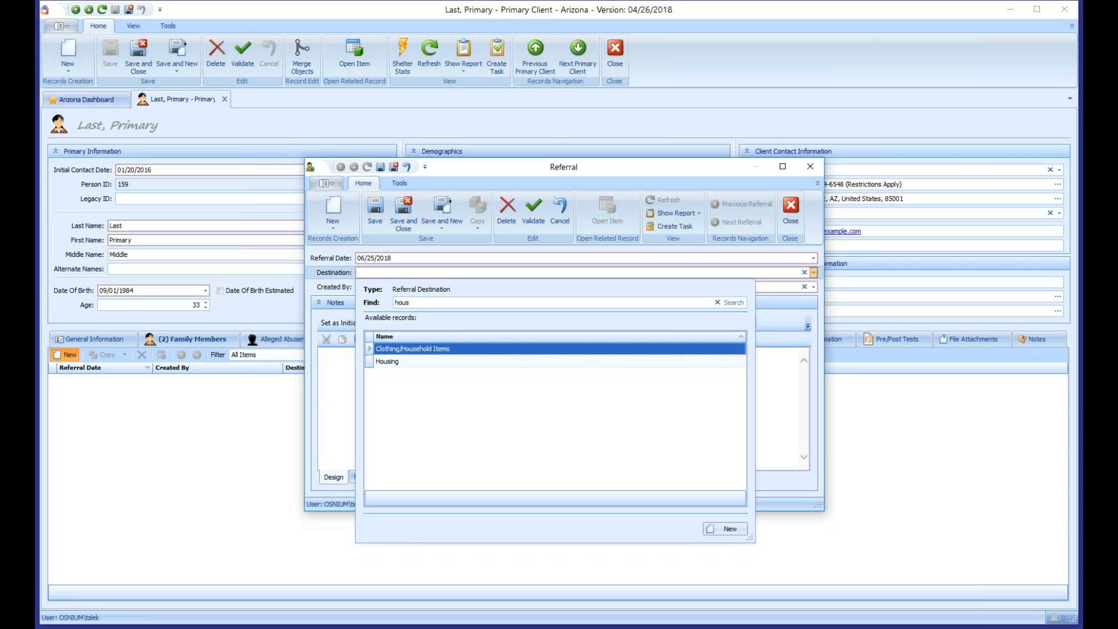
{"action": "key", "text": "Down"}
{"action": "key", "text": "Up"}
{"action": "key", "text": "Down"}
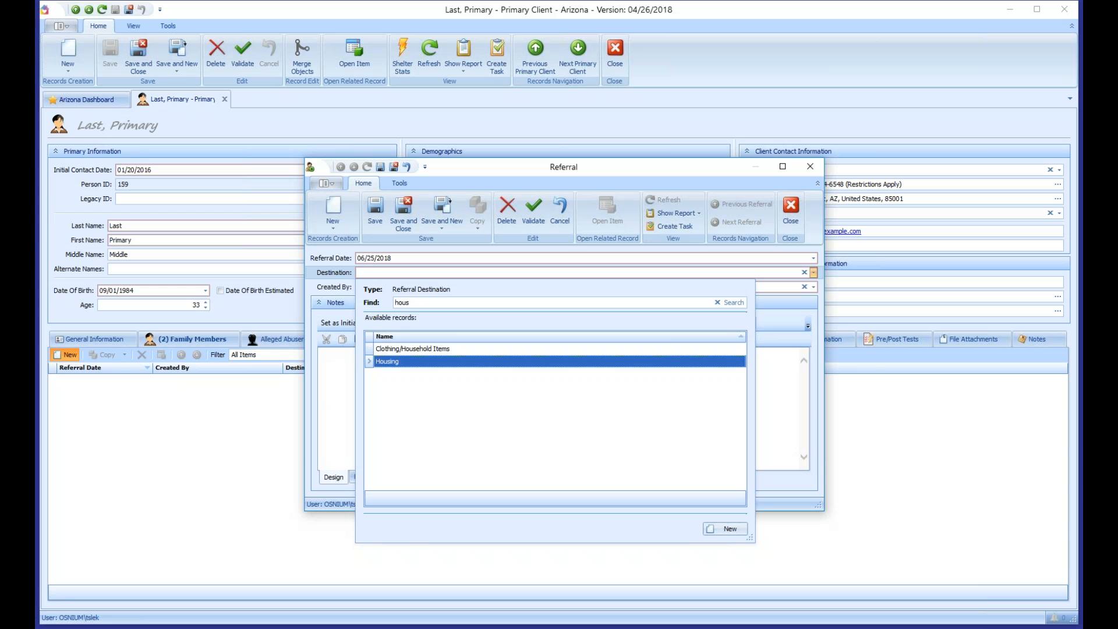
{"action": "key", "text": "Return"}
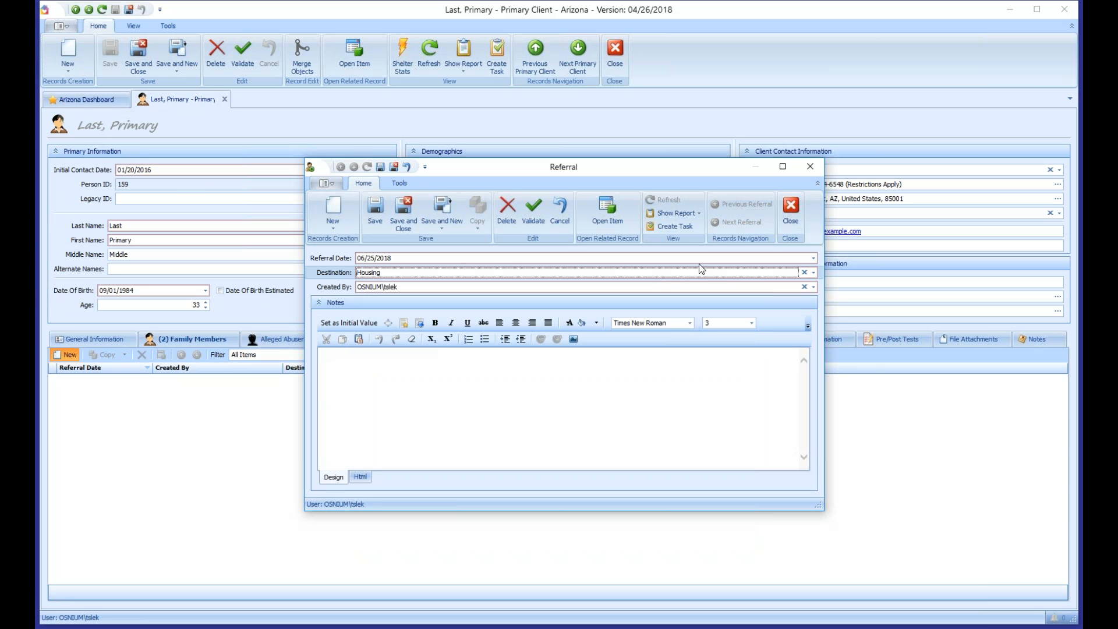
Step: Add a second referral to Child Care, then save the client record
{"action": "left_click", "coordinate": [451, 212]}
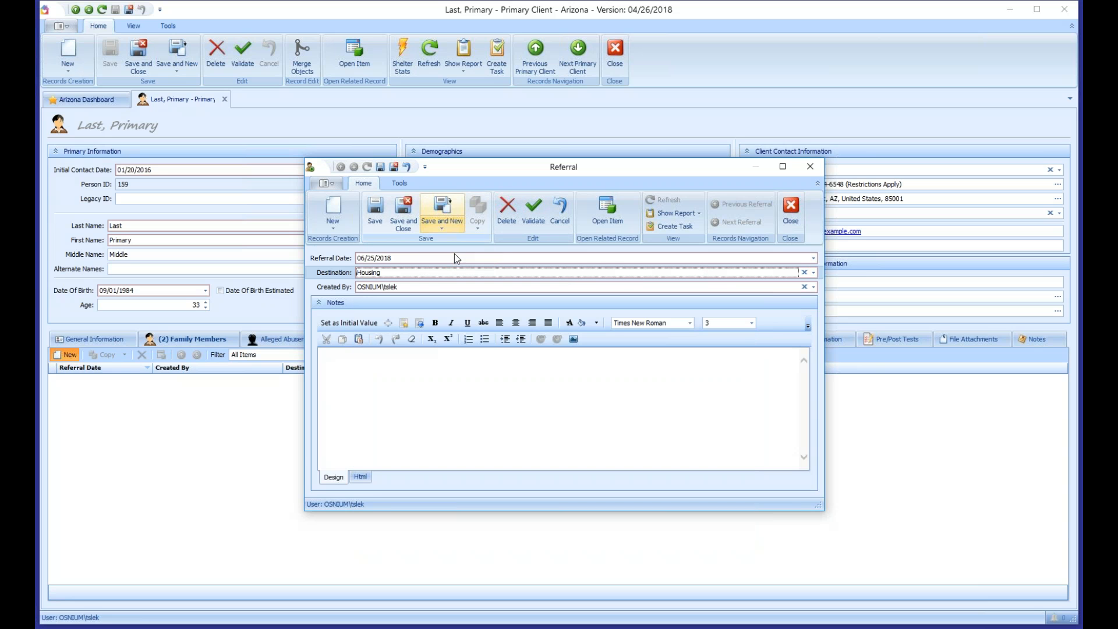
{"action": "left_click", "coordinate": [367, 273]}
{"action": "left_click", "coordinate": [402, 375]}
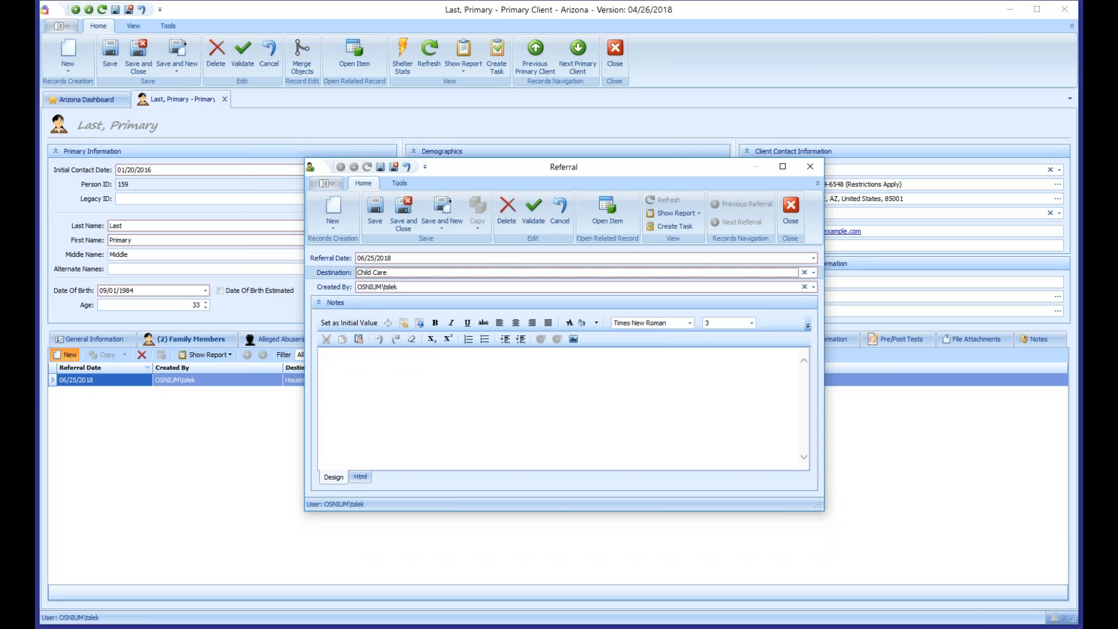
{"action": "left_click", "coordinate": [403, 212]}
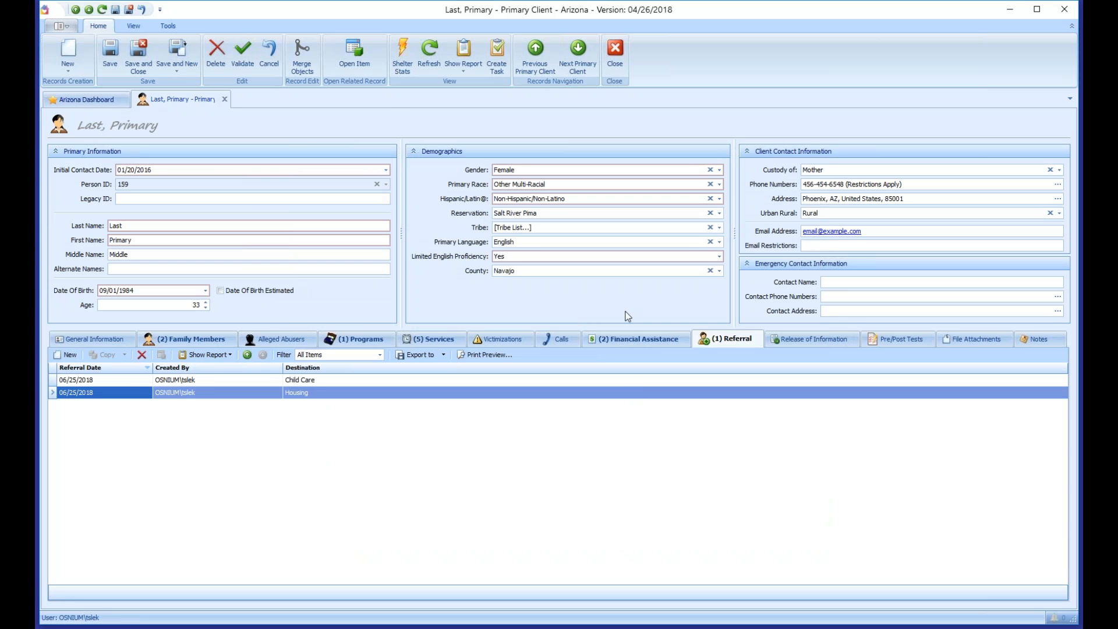
{"action": "left_click", "coordinate": [110, 55]}
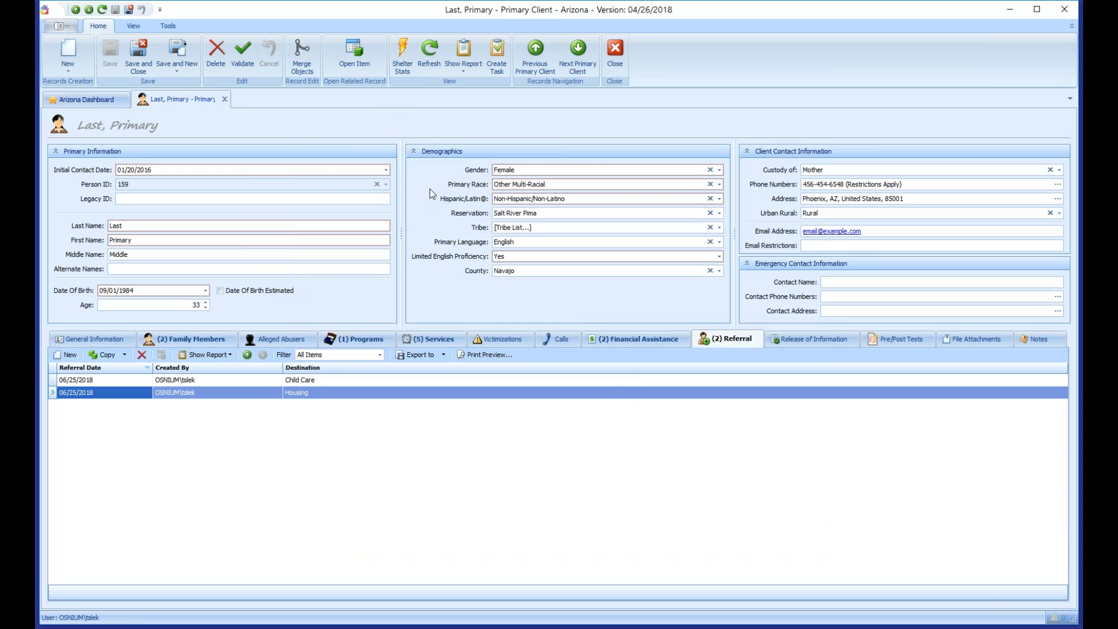
Step: Show the empty Release of Information list, closing a new release form without adding anything
{"action": "left_click", "coordinate": [809, 339]}
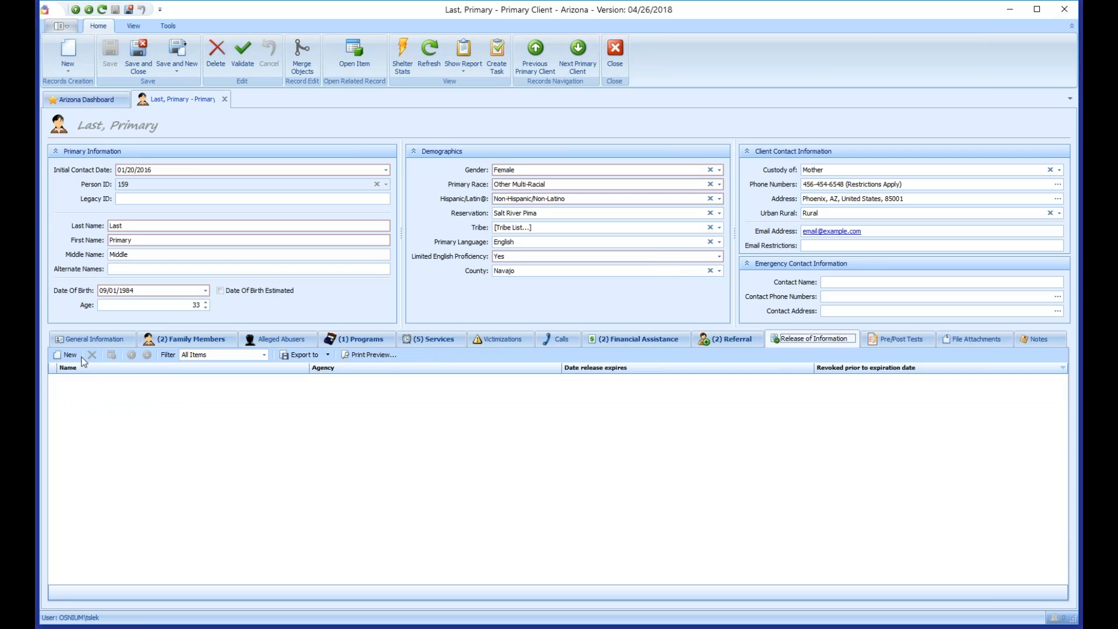
{"action": "left_click", "coordinate": [70, 355]}
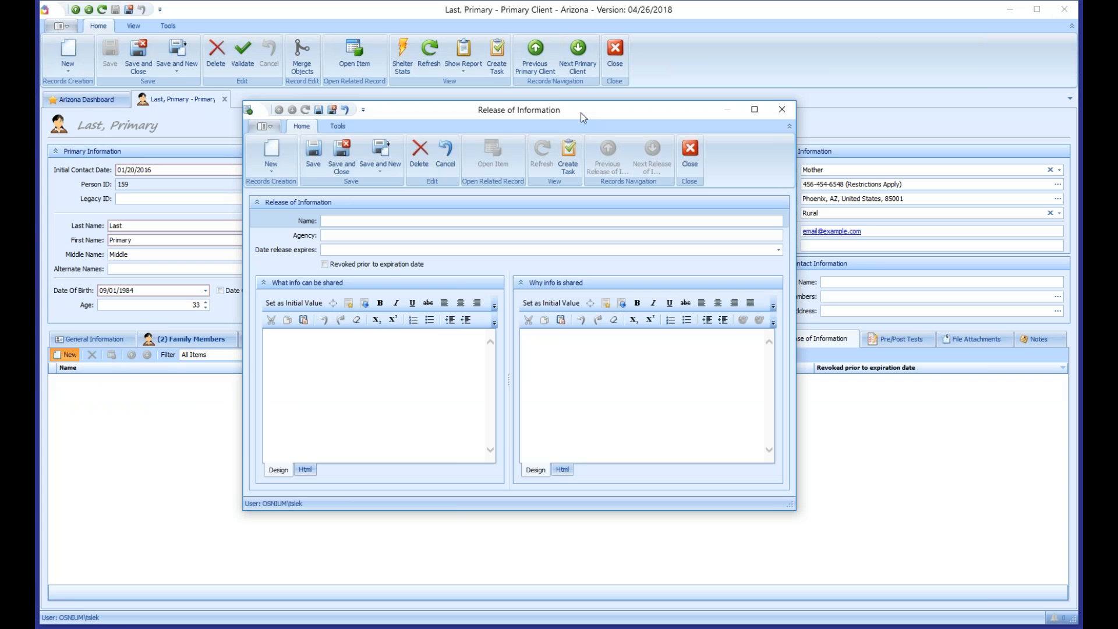
{"action": "left_click_drag", "start_coordinate": [581, 112], "coordinate": [575, 99]}
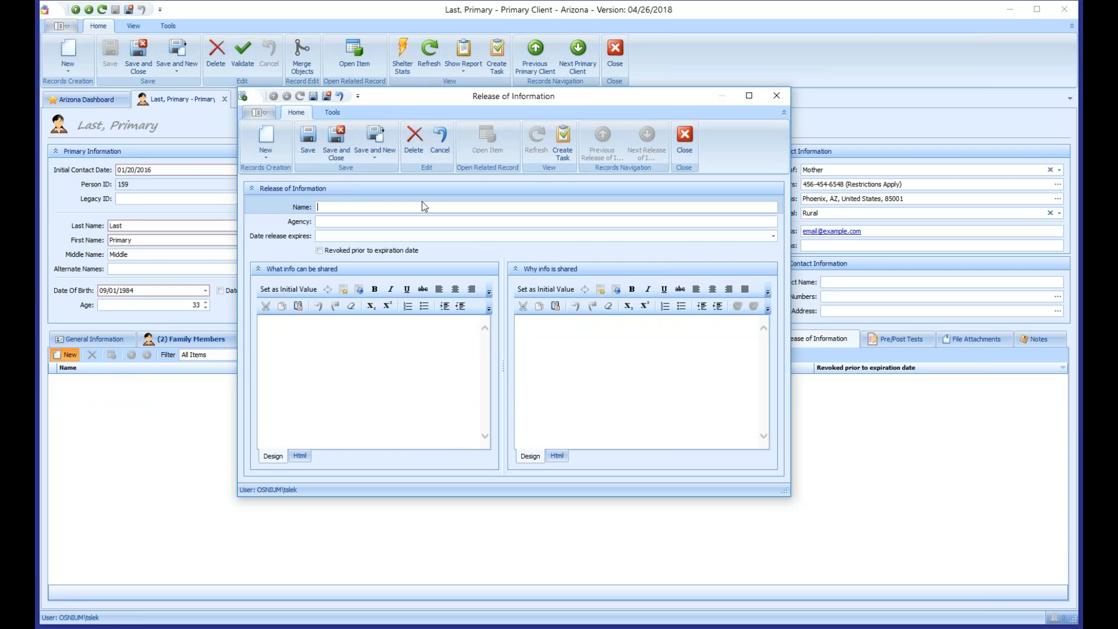
{"action": "left_click", "coordinate": [688, 145]}
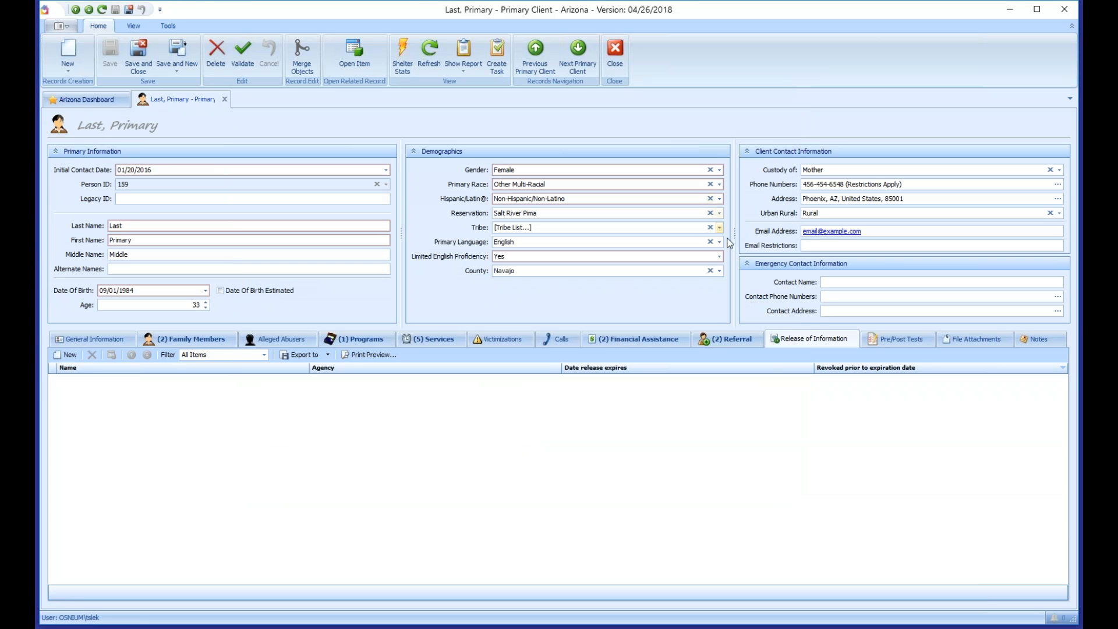
Step: Create a new survey from the Pre/Post Tests list, choosing the Post-Services Test field set
{"action": "left_click", "coordinate": [885, 338]}
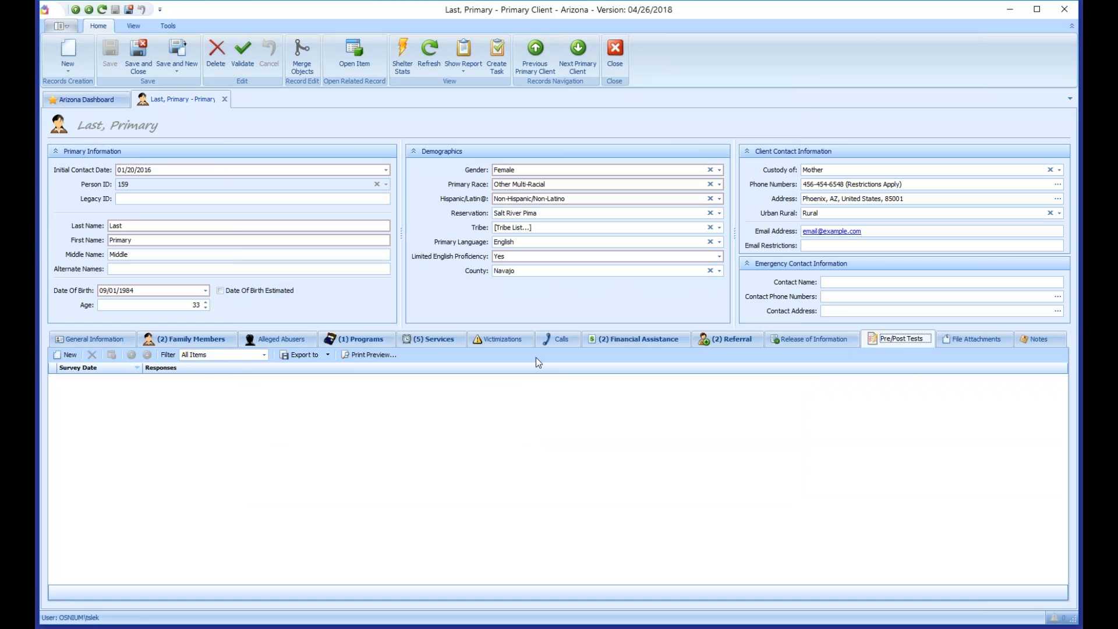
{"action": "left_click", "coordinate": [66, 355]}
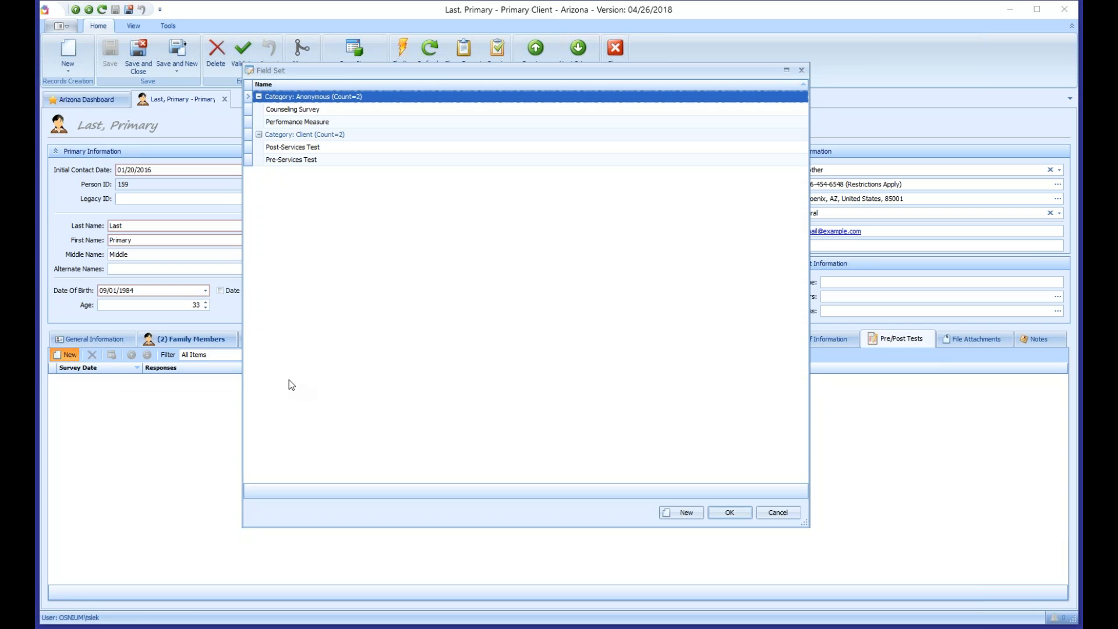
{"action": "left_click", "coordinate": [291, 110]}
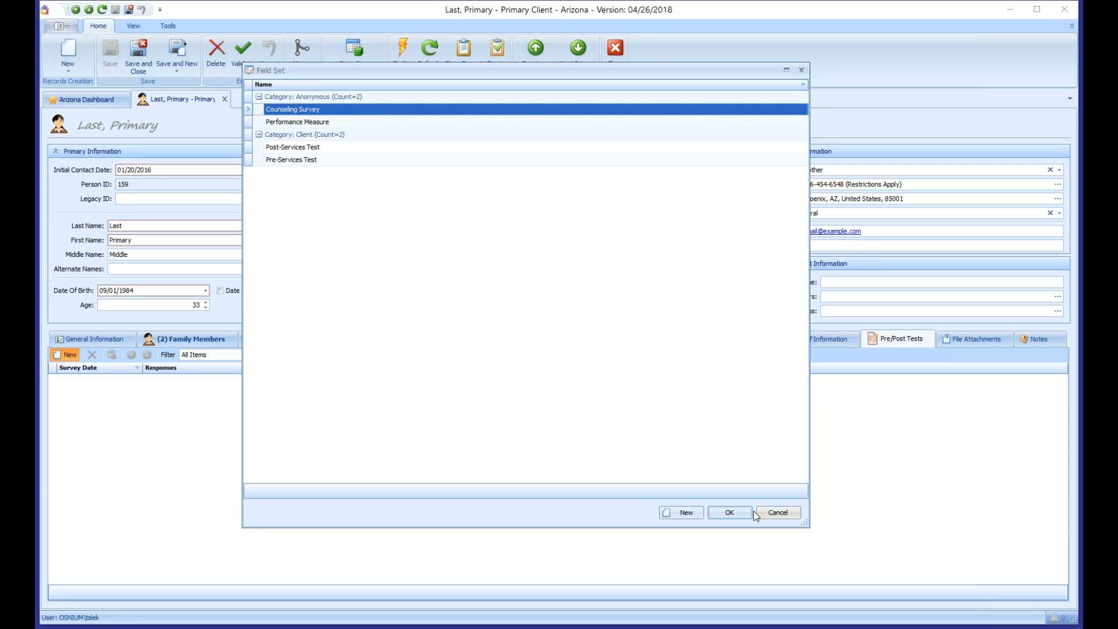
{"action": "left_click", "coordinate": [281, 147]}
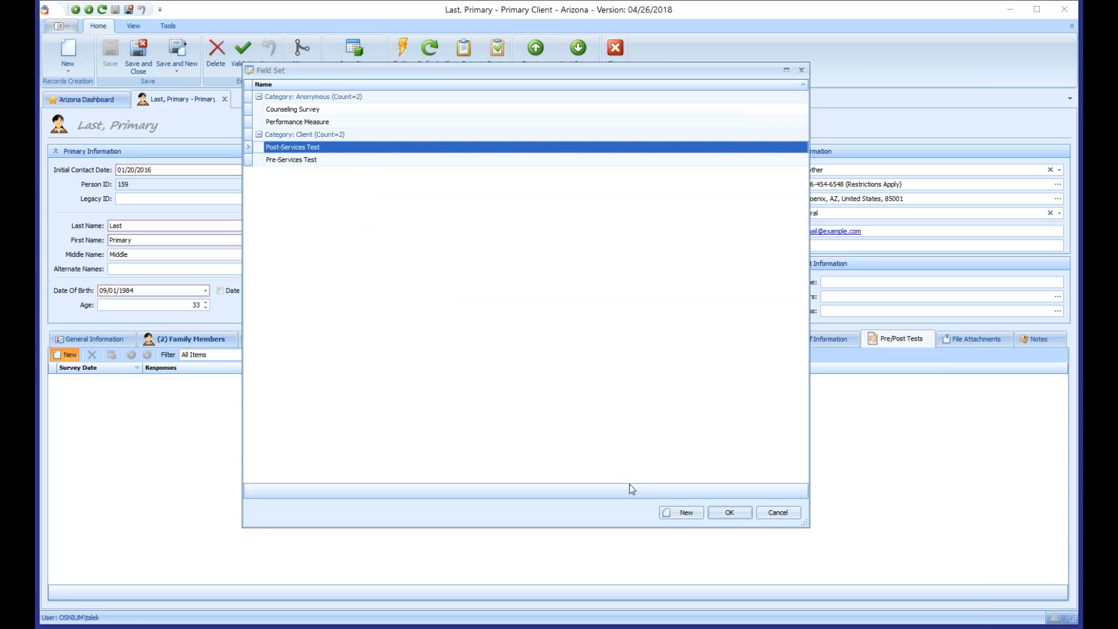
{"action": "left_click", "coordinate": [733, 511]}
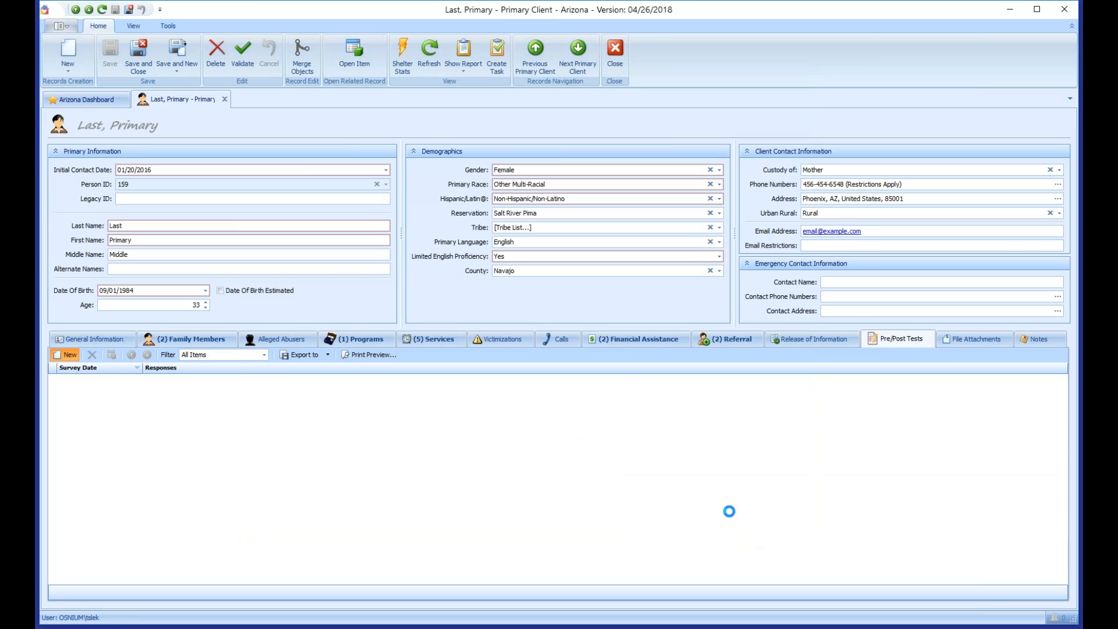
Step: Enlarge the survey window and answer question 1 with 1 - No
{"action": "left_click_drag", "start_coordinate": [658, 382], "coordinate": [924, 551]}
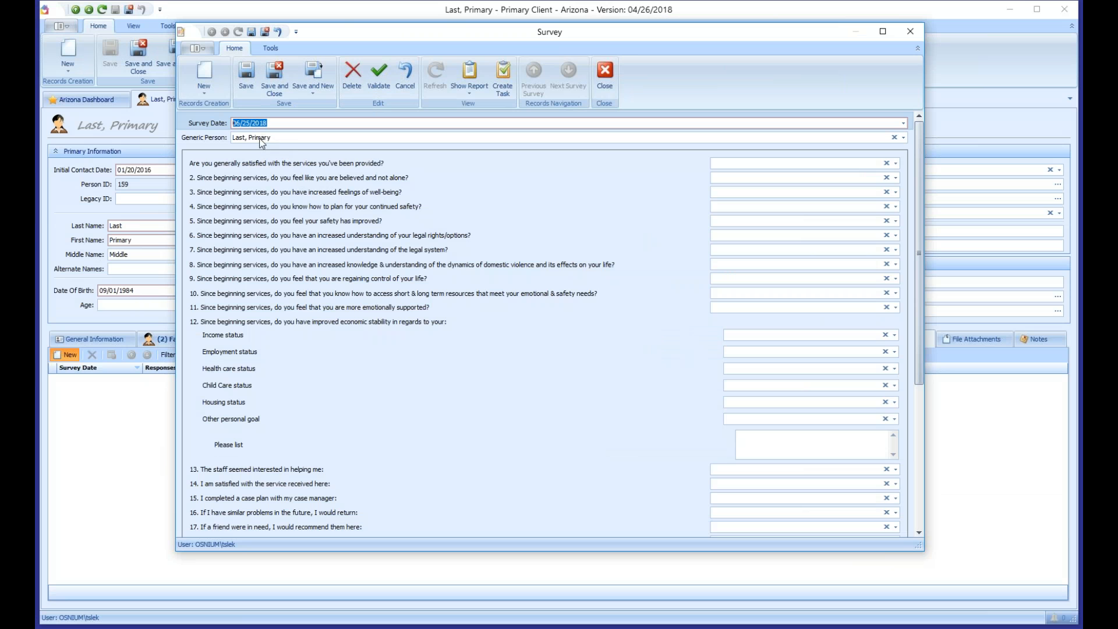
{"action": "mouse_move", "coordinate": [921, 171]}
{"action": "left_mouse_down"}
{"action": "mouse_move", "coordinate": [926, 315]}
{"action": "mouse_move", "coordinate": [918, 158]}
{"action": "left_mouse_up"}
{"action": "left_click", "coordinate": [827, 149]}
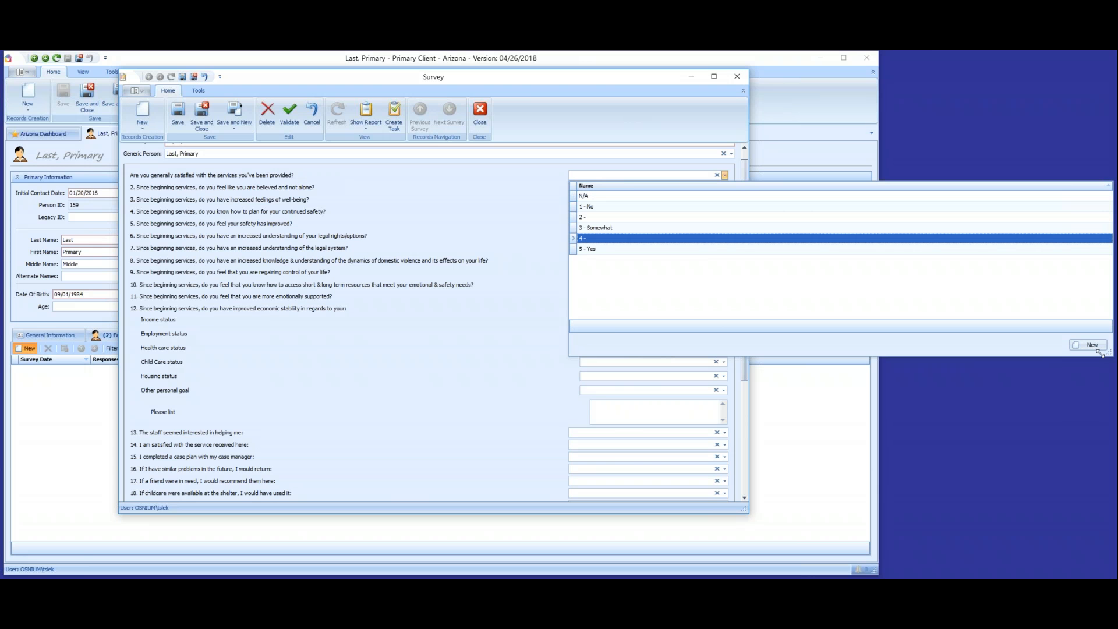
{"action": "left_click_drag", "start_coordinate": [1101, 353], "coordinate": [800, 367]}
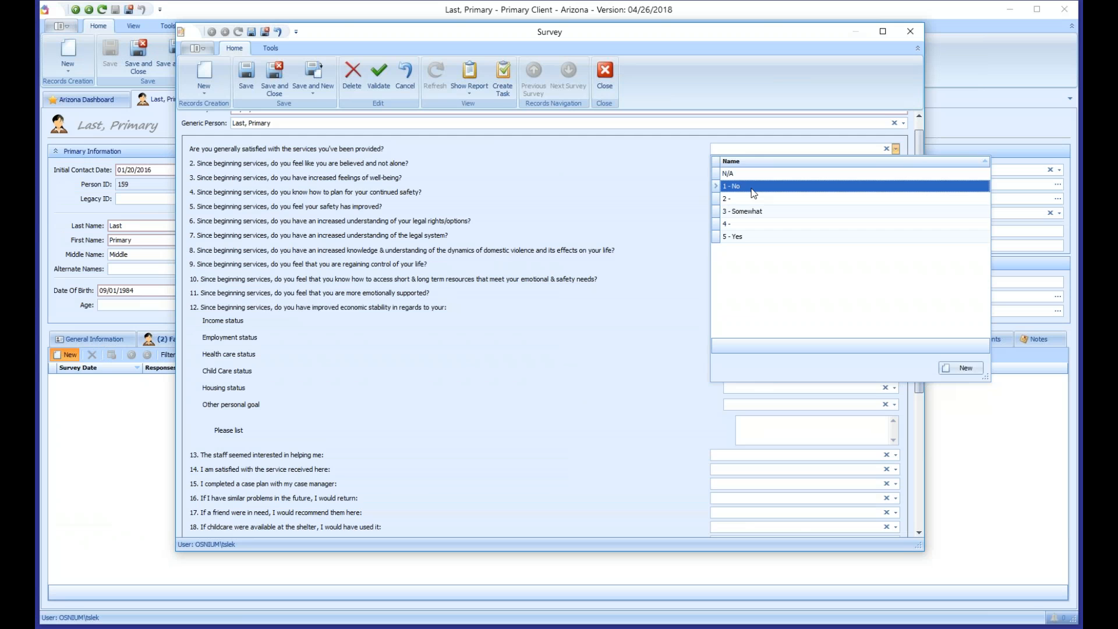
{"action": "left_click", "coordinate": [752, 188]}
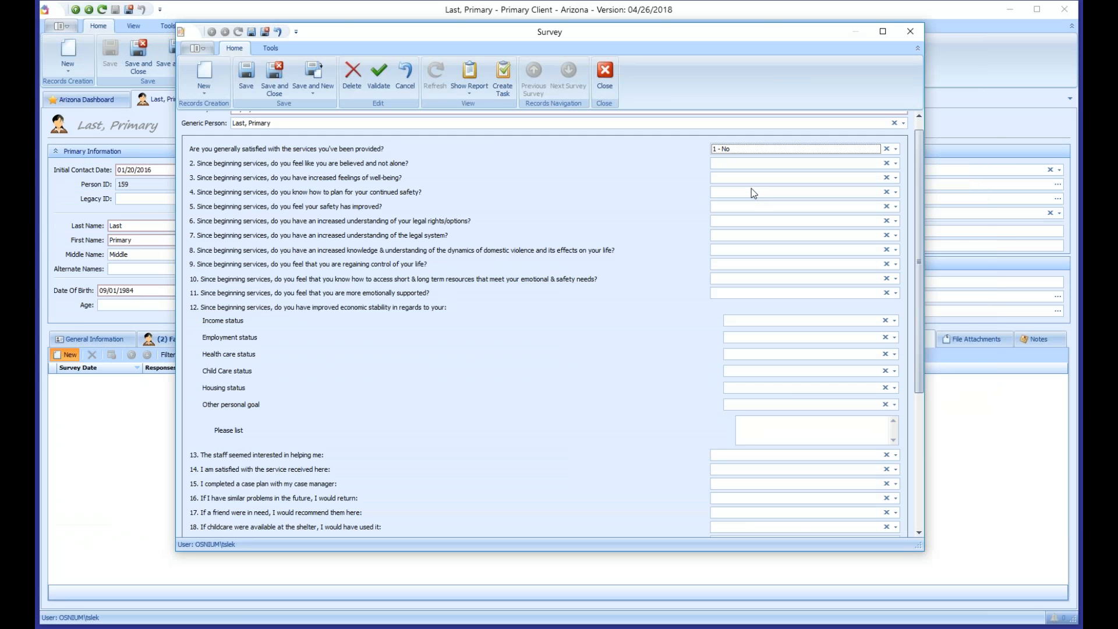
Step: Answer question 2 with 3 - Somewhat and questions 3 and 4 with 5 - Yes
{"action": "key", "text": "alt+Down"}
{"action": "key", "text": "Down"}
{"action": "key", "text": "Down"}
{"action": "key", "text": "Down"}
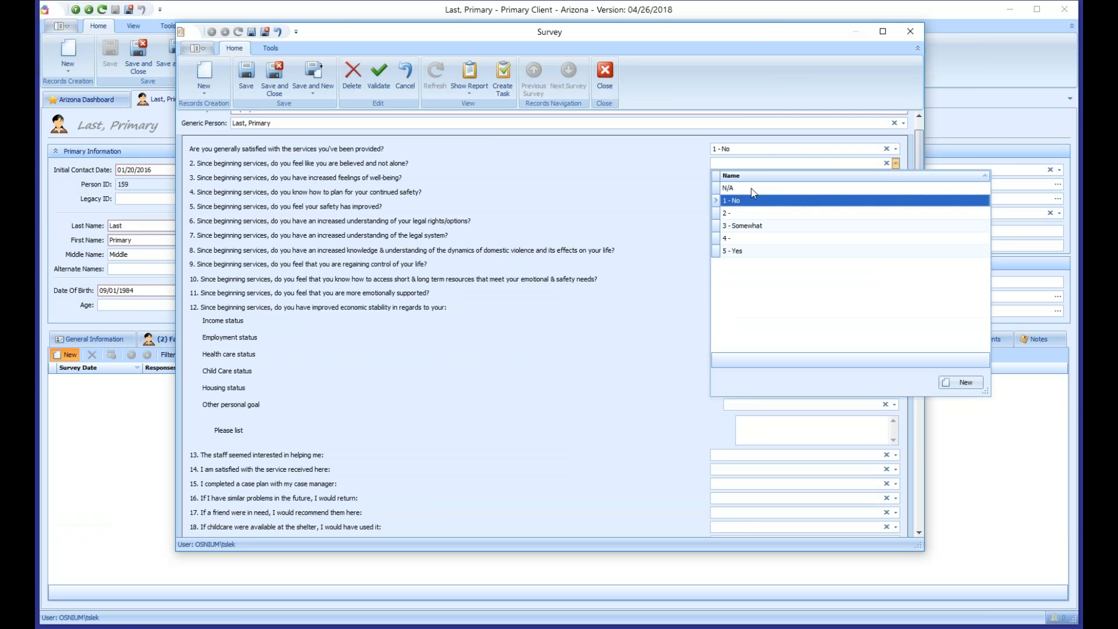
{"action": "key", "text": "Return"}
{"action": "key", "text": "alt+Down"}
{"action": "key", "text": "Down"}
{"action": "key", "text": "Down"}
{"action": "key", "text": "Down"}
{"action": "key", "text": "Down"}
{"action": "key", "text": "Down"}
{"action": "key", "text": "Return"}
{"action": "key", "text": "alt+Down"}
{"action": "type", "text": "5"}
{"action": "key", "text": "Return"}
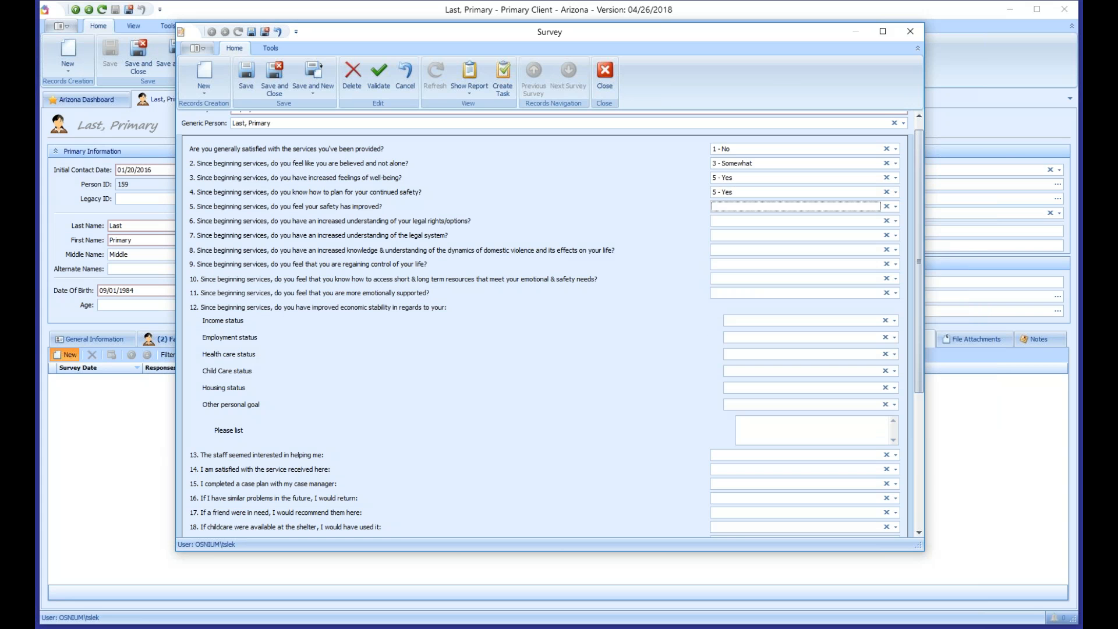
Step: Answer question 5 with 3 - Somewhat and question 6 with 1 - No, then save and close the survey
{"action": "key", "text": "alt+Down"}
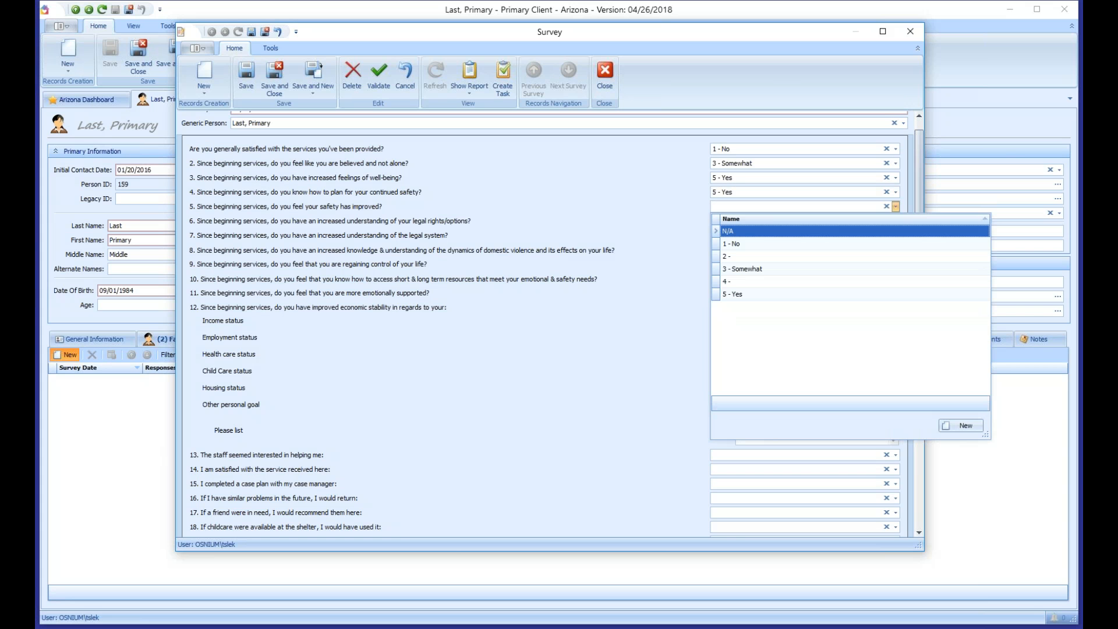
{"action": "type", "text": "3 - Somewhat"}
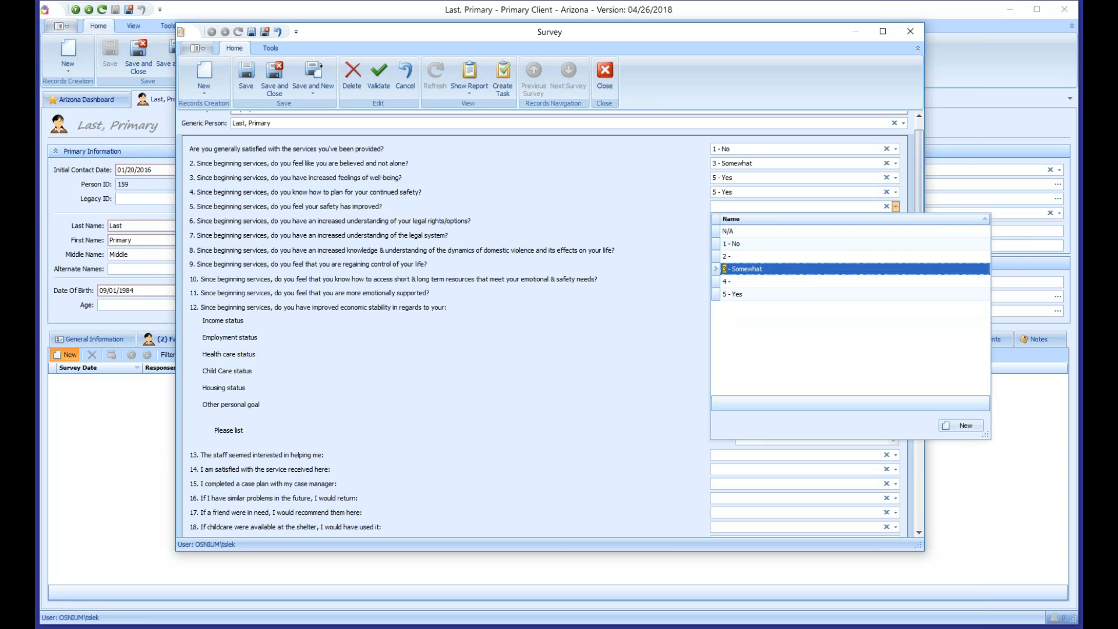
{"action": "key", "text": "Return"}
{"action": "key", "text": "alt+Down"}
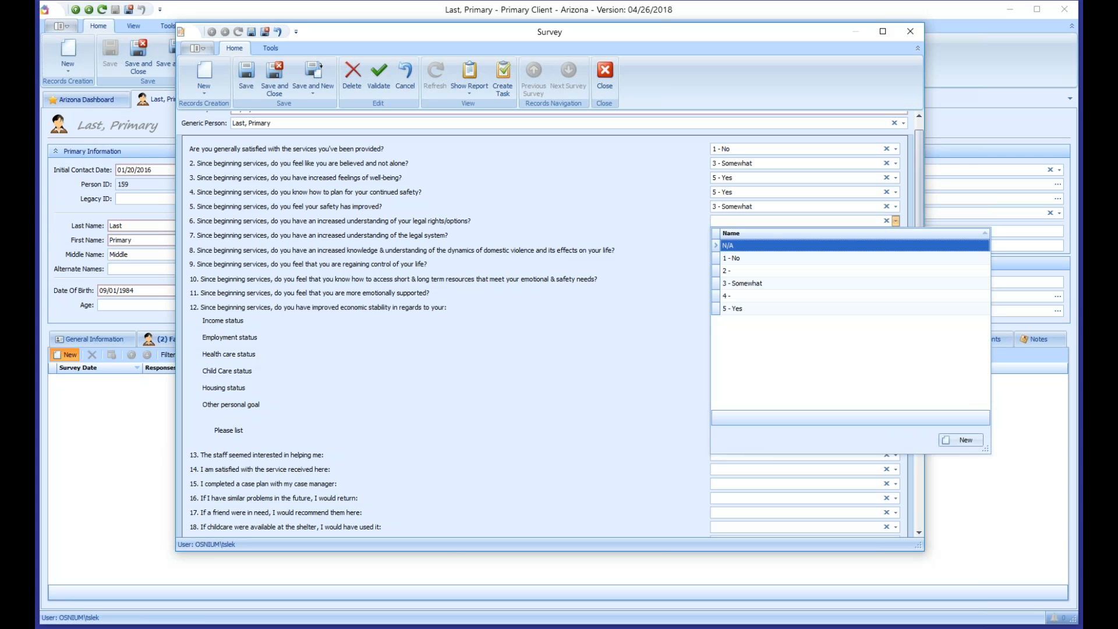
{"action": "type", "text": "1"}
{"action": "key", "text": "Return"}
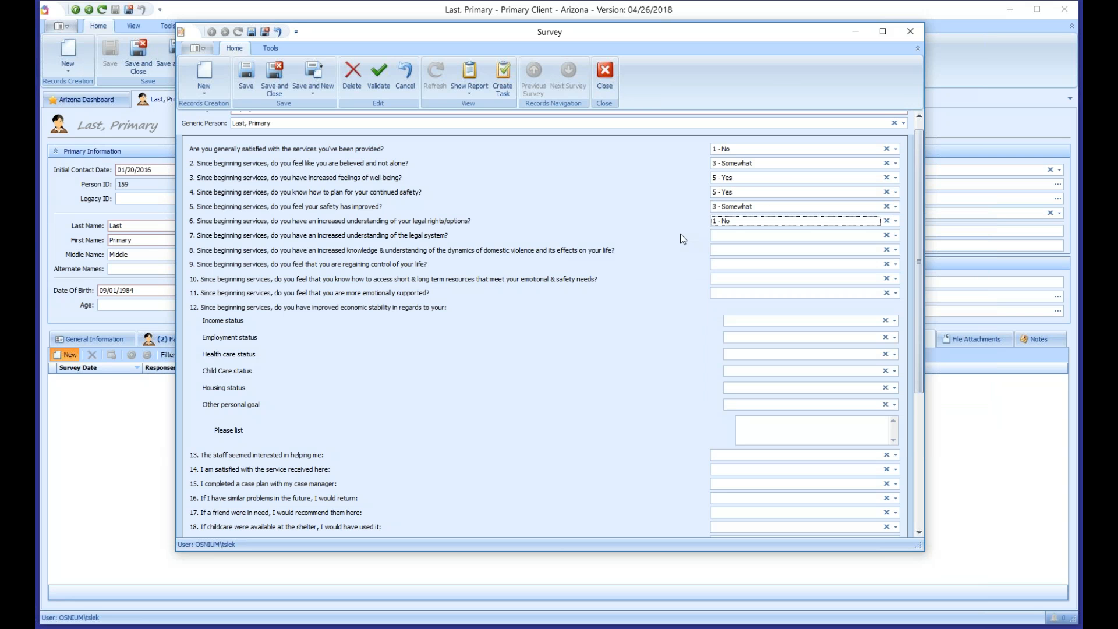
{"action": "left_click", "coordinate": [275, 76]}
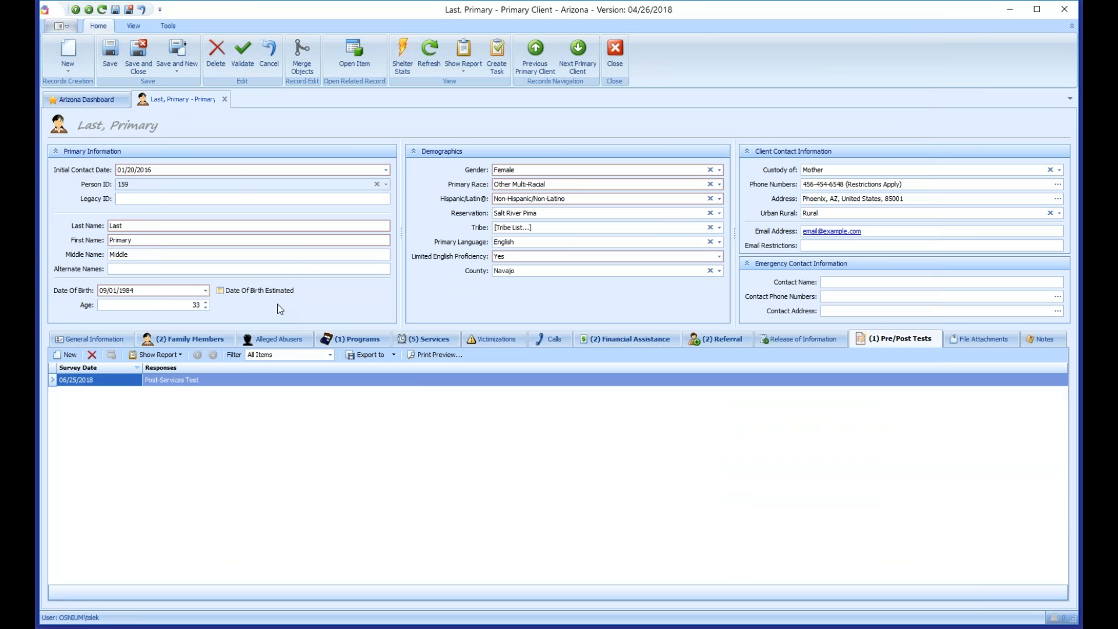
Step: Save the client record, check File Attachments, then view the empty Alleged Abusers list
{"action": "left_click", "coordinate": [119, 67]}
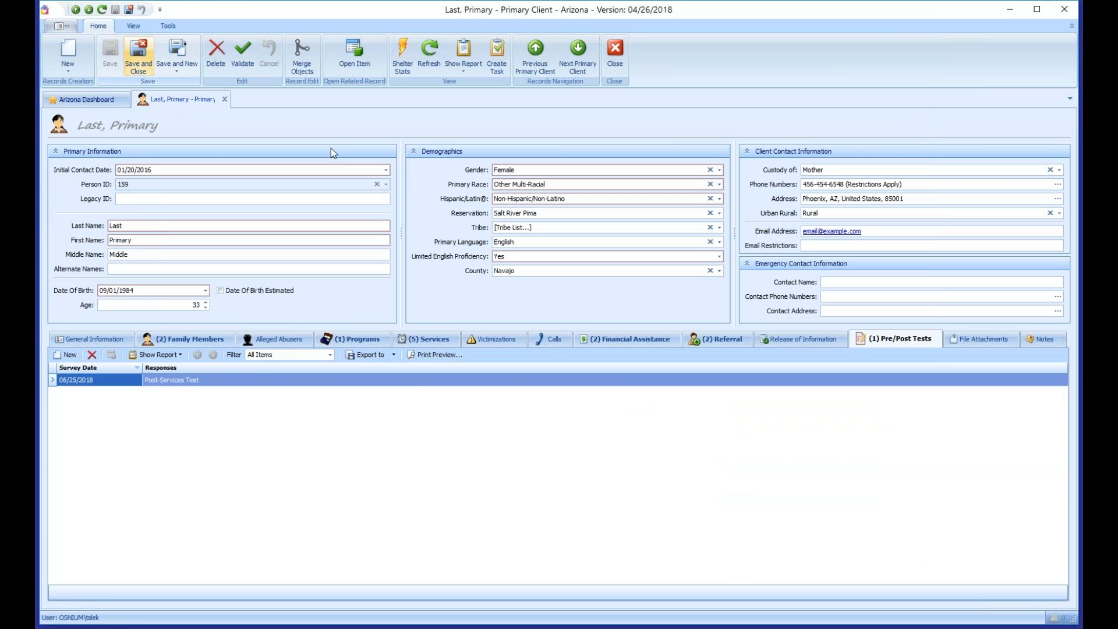
{"action": "left_click", "coordinate": [971, 338]}
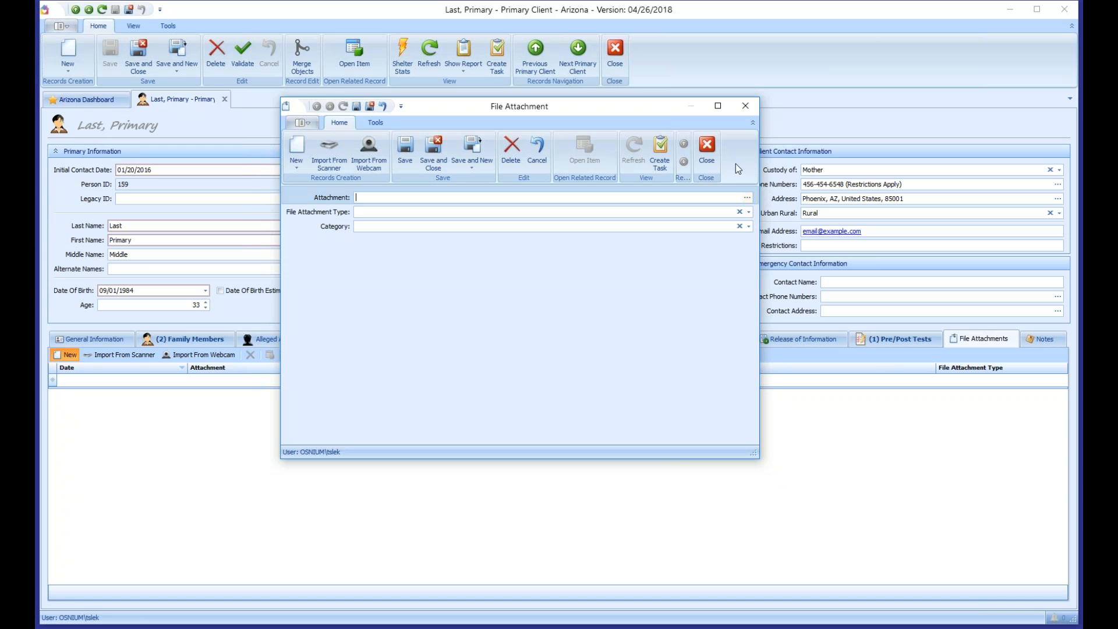
{"action": "left_click", "coordinate": [702, 148]}
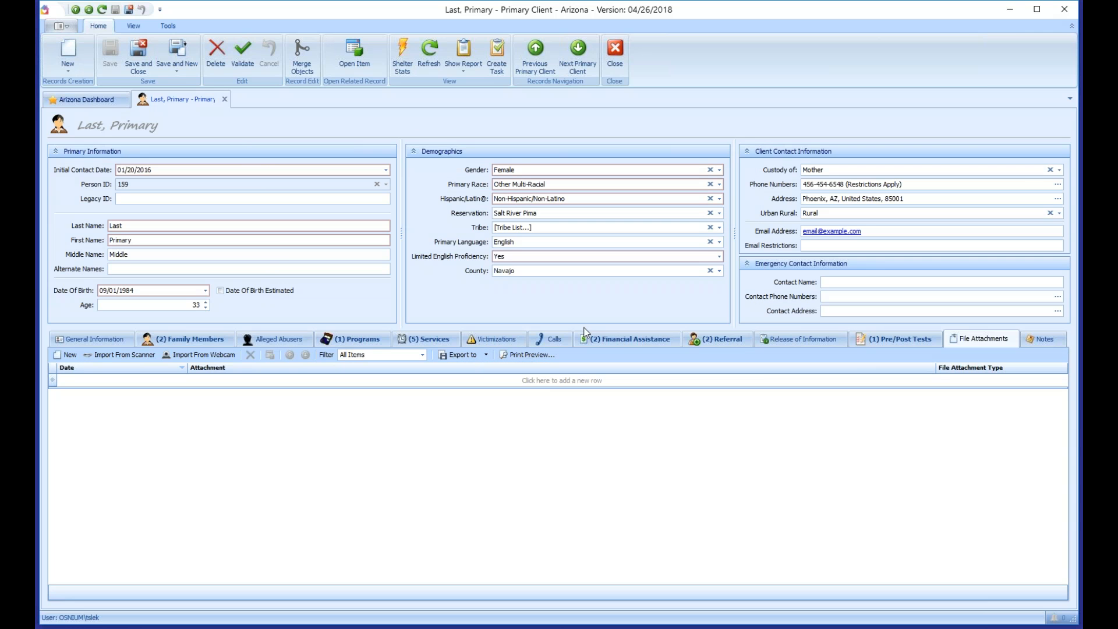
{"action": "left_click", "coordinate": [275, 339]}
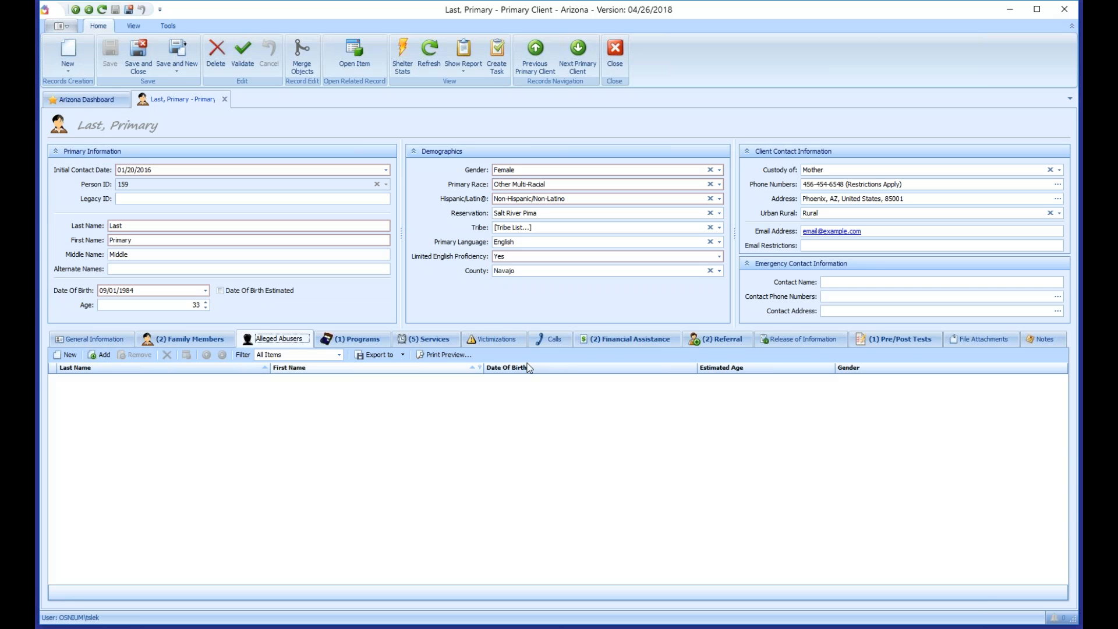
Step: Add the existing 45-year-old male as the client's alleged abuser and open his record
{"action": "left_click", "coordinate": [494, 340]}
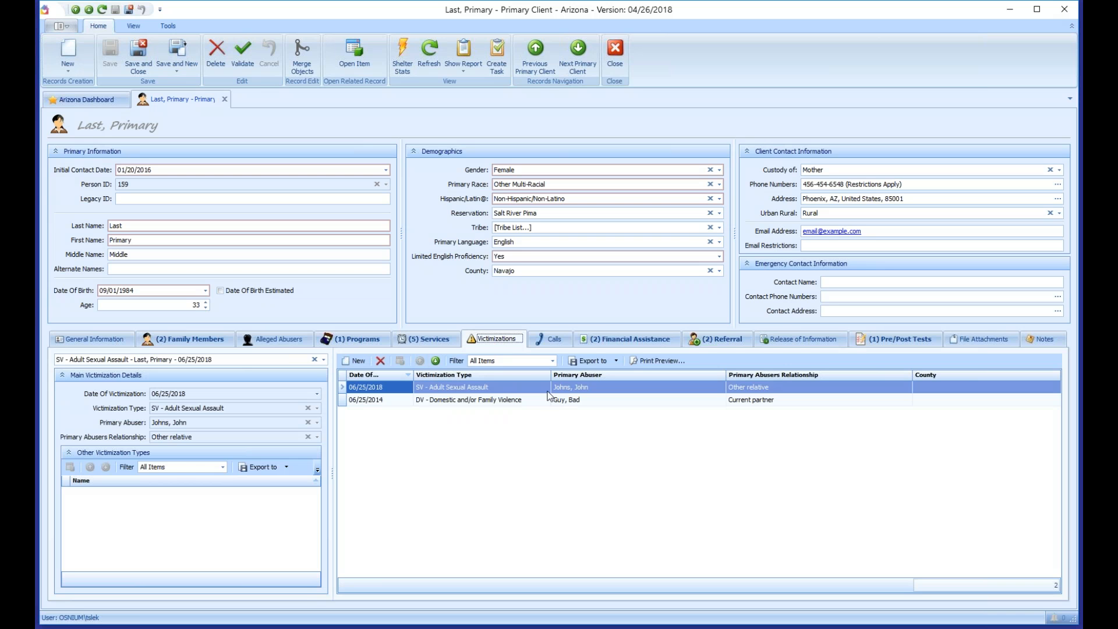
{"action": "left_click", "coordinate": [300, 344]}
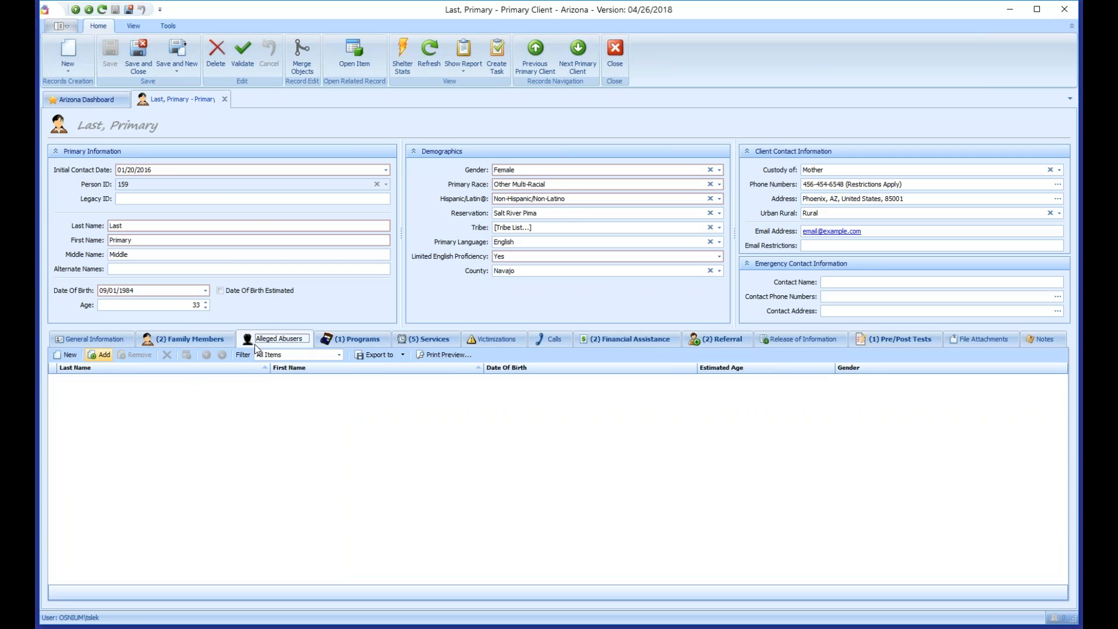
{"action": "left_click", "coordinate": [99, 355]}
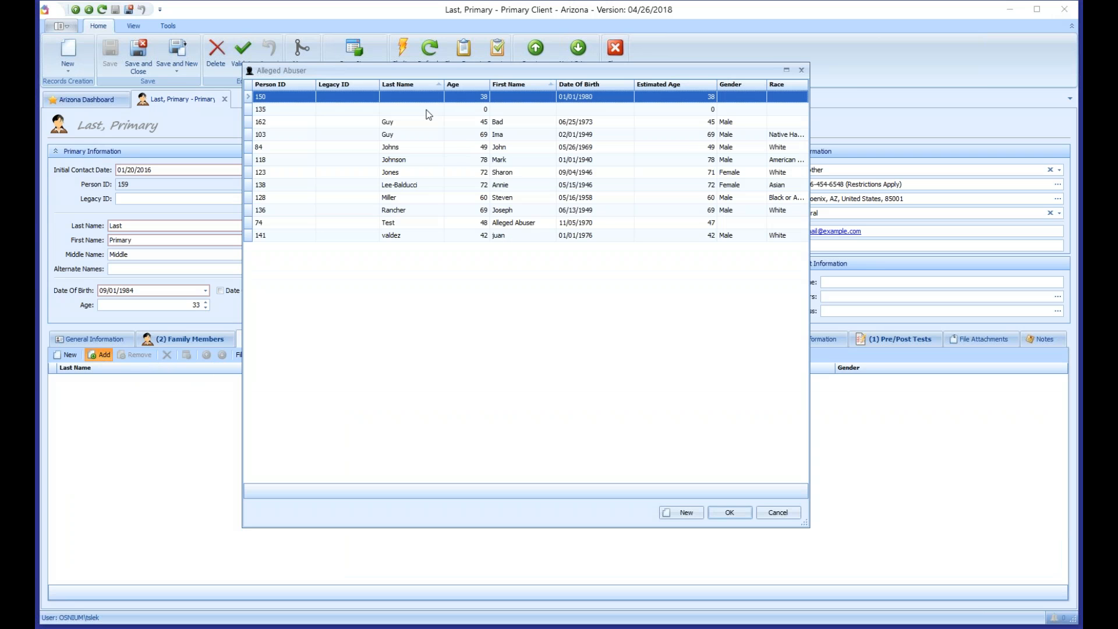
{"action": "left_click", "coordinate": [396, 125]}
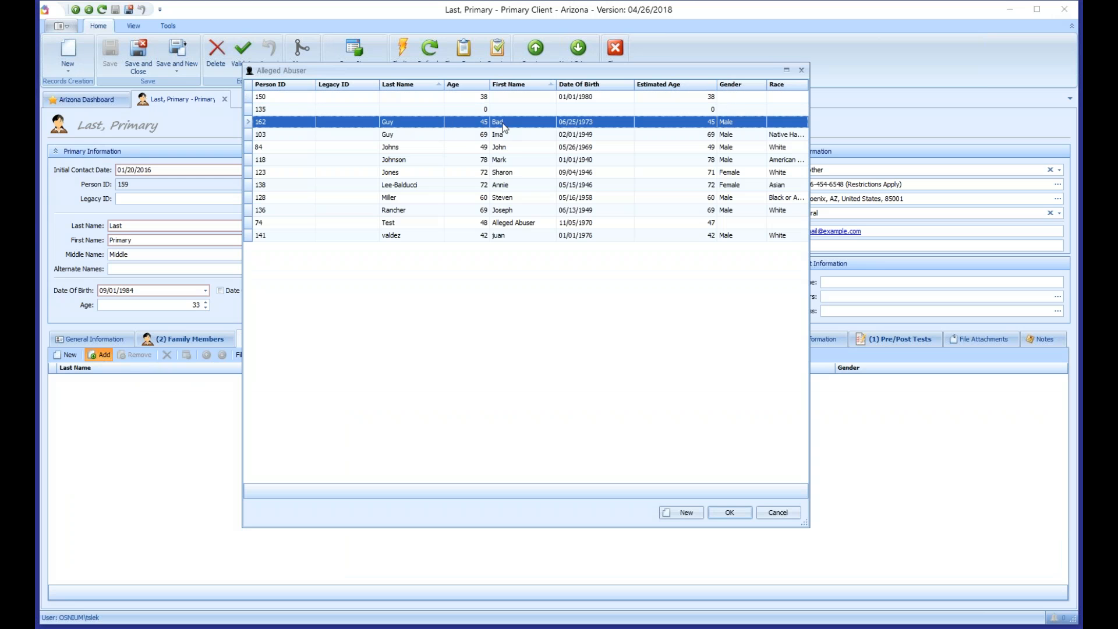
{"action": "double_click", "coordinate": [515, 121]}
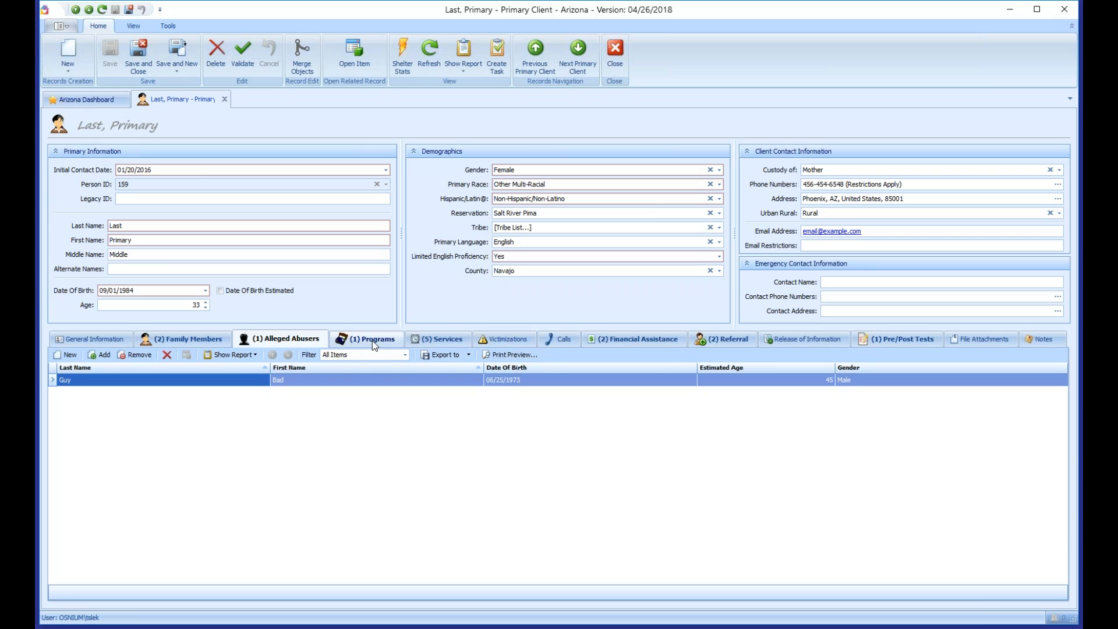
{"action": "double_click", "coordinate": [228, 382]}
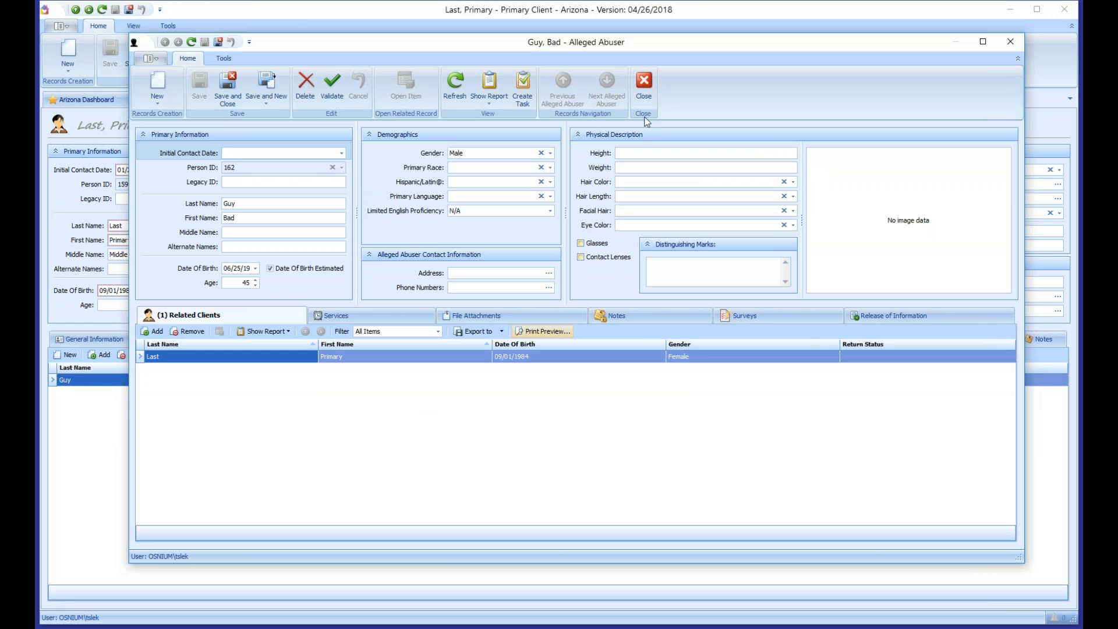
{"action": "left_click_drag", "start_coordinate": [596, 48], "coordinate": [555, 52]}
{"action": "left_click_drag", "start_coordinate": [365, 55], "coordinate": [443, 60]}
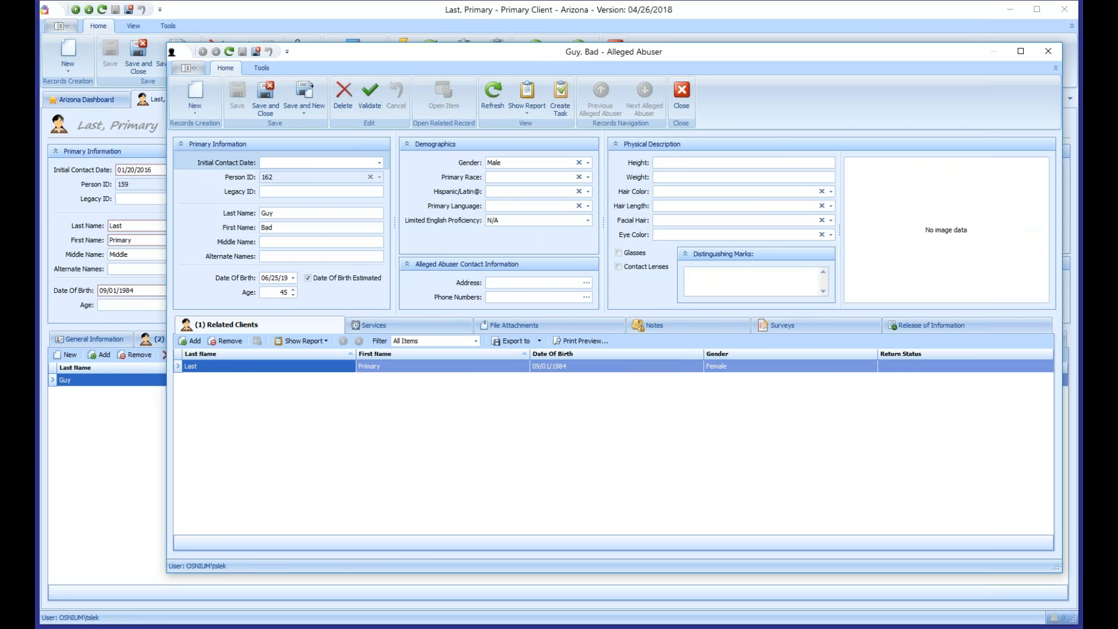
{"action": "left_click_drag", "start_coordinate": [167, 224], "coordinate": [430, 217]}
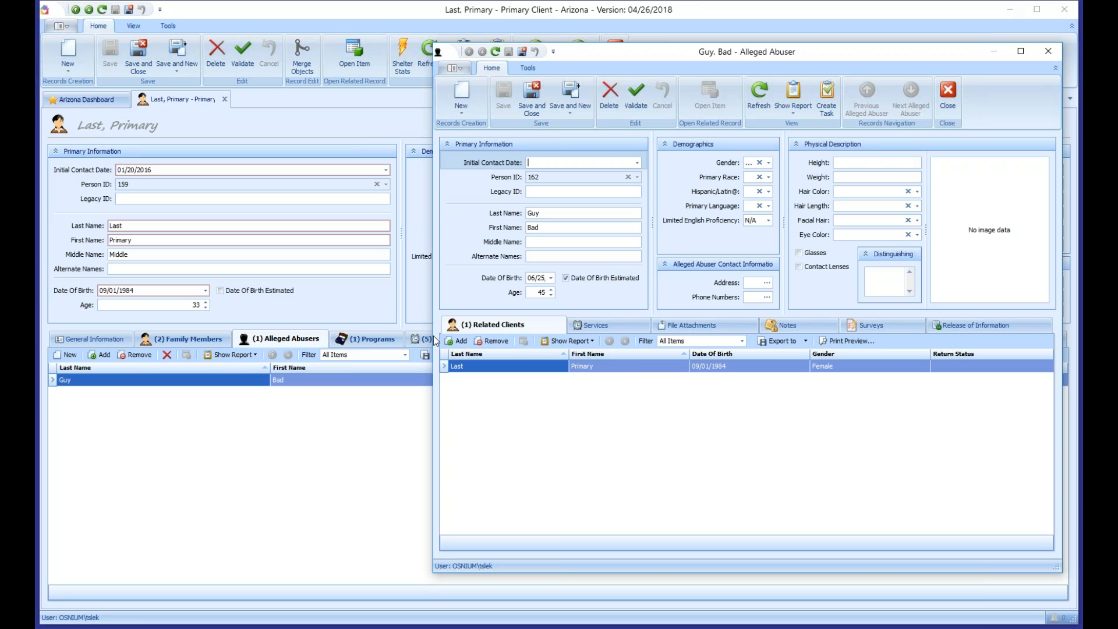
{"action": "left_click_drag", "start_coordinate": [430, 339], "coordinate": [118, 324]}
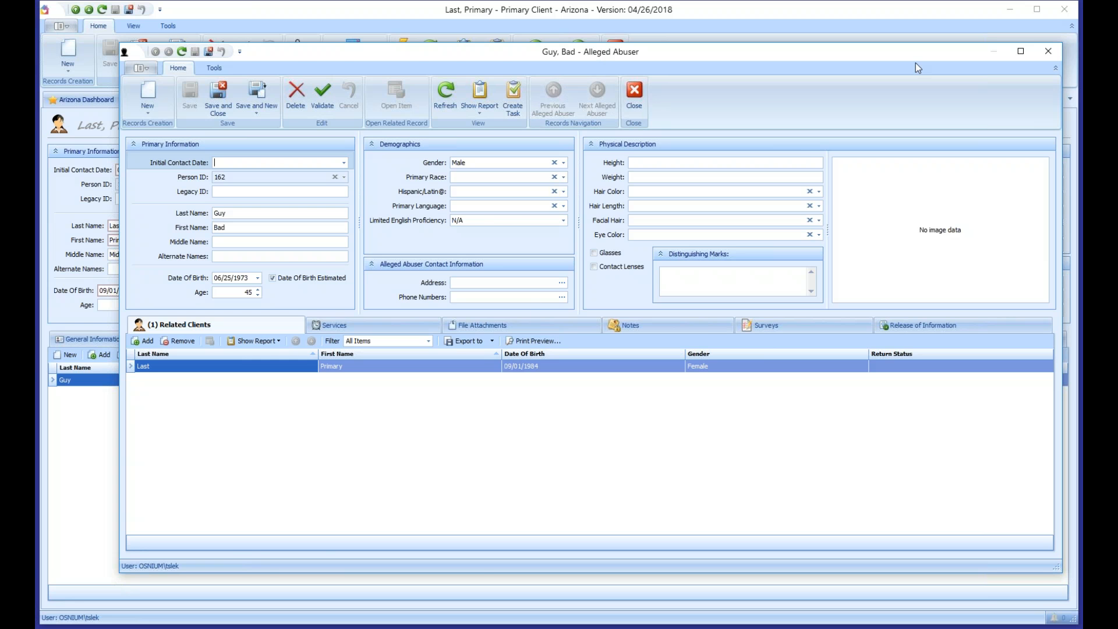
{"action": "left_click", "coordinate": [1048, 51]}
Step: Review the client's 2014 domestic violence and 2018 sexual assault victimizations
{"action": "left_click", "coordinate": [500, 338]}
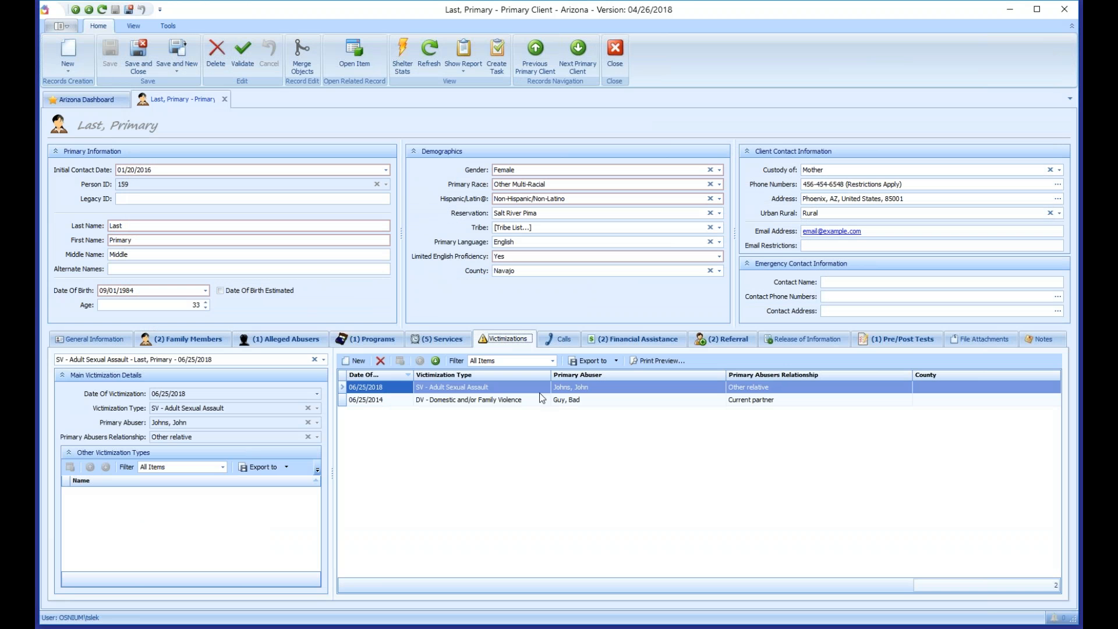
{"action": "left_click", "coordinate": [584, 402]}
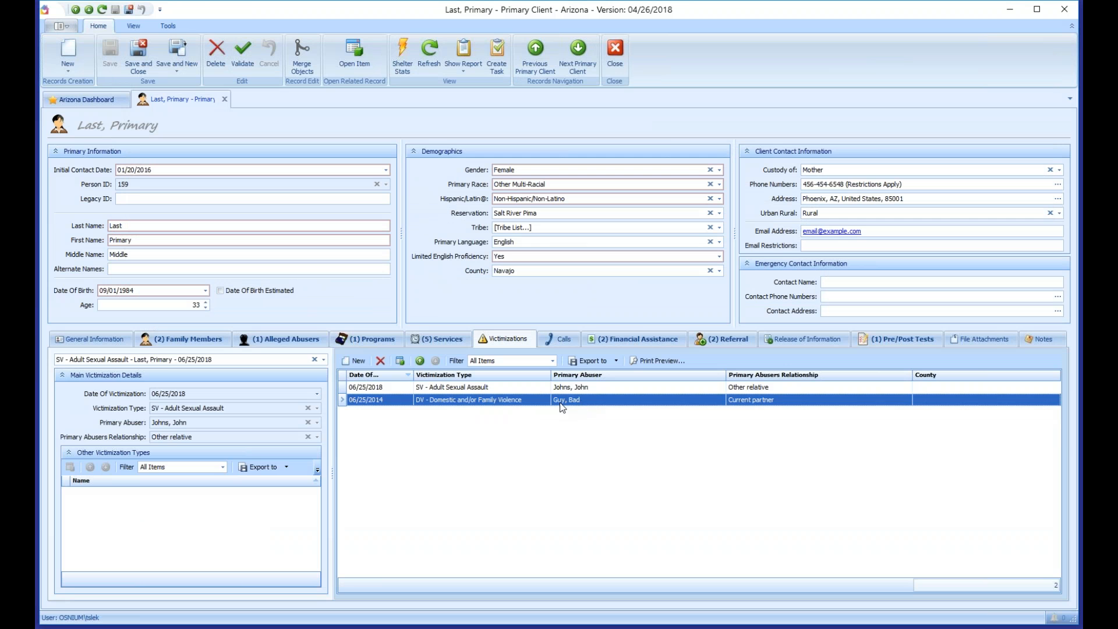
{"action": "left_click", "coordinate": [587, 389]}
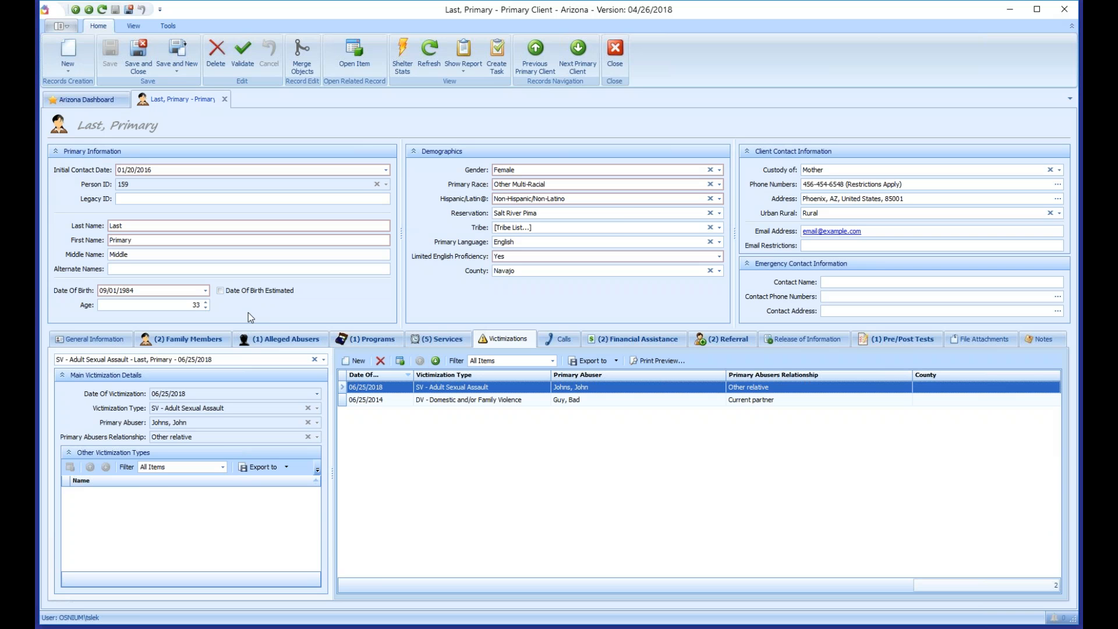
Step: Check the family members and programs, then select the criminal justice information service under Services
{"action": "left_click", "coordinate": [188, 338]}
{"action": "left_click", "coordinate": [316, 399]}
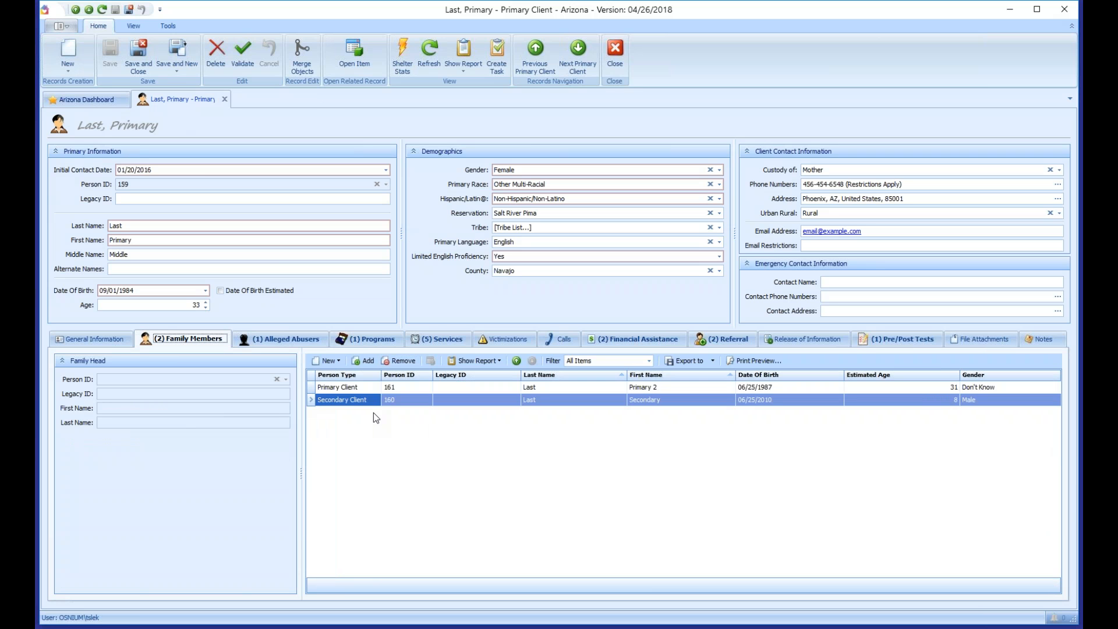
{"action": "left_click", "coordinate": [375, 340]}
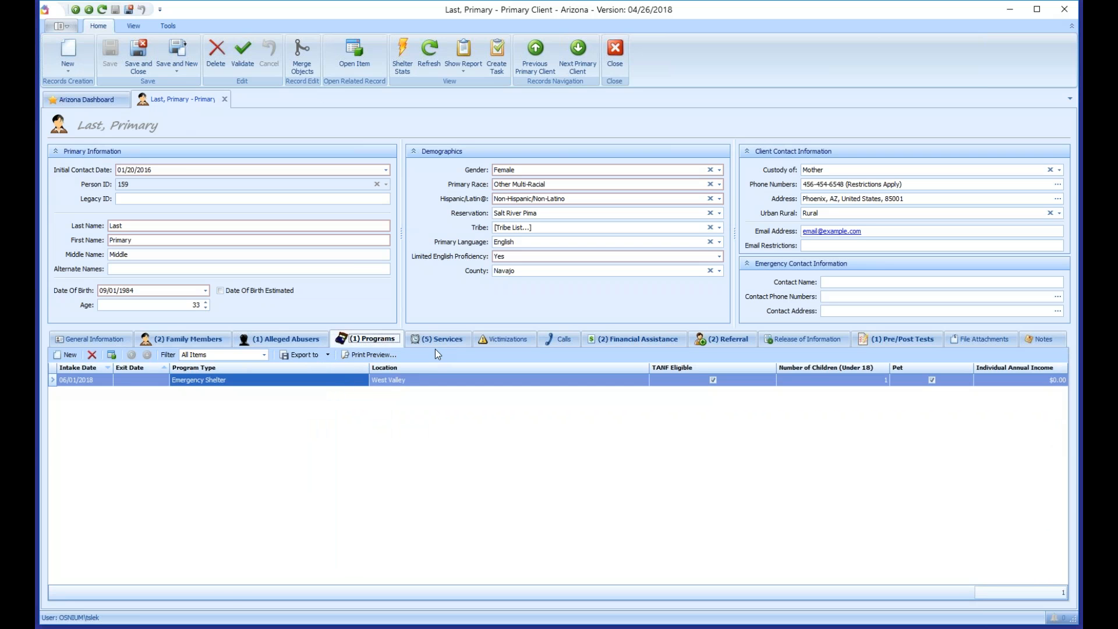
{"action": "left_click", "coordinate": [442, 340]}
{"action": "left_click", "coordinate": [344, 405]}
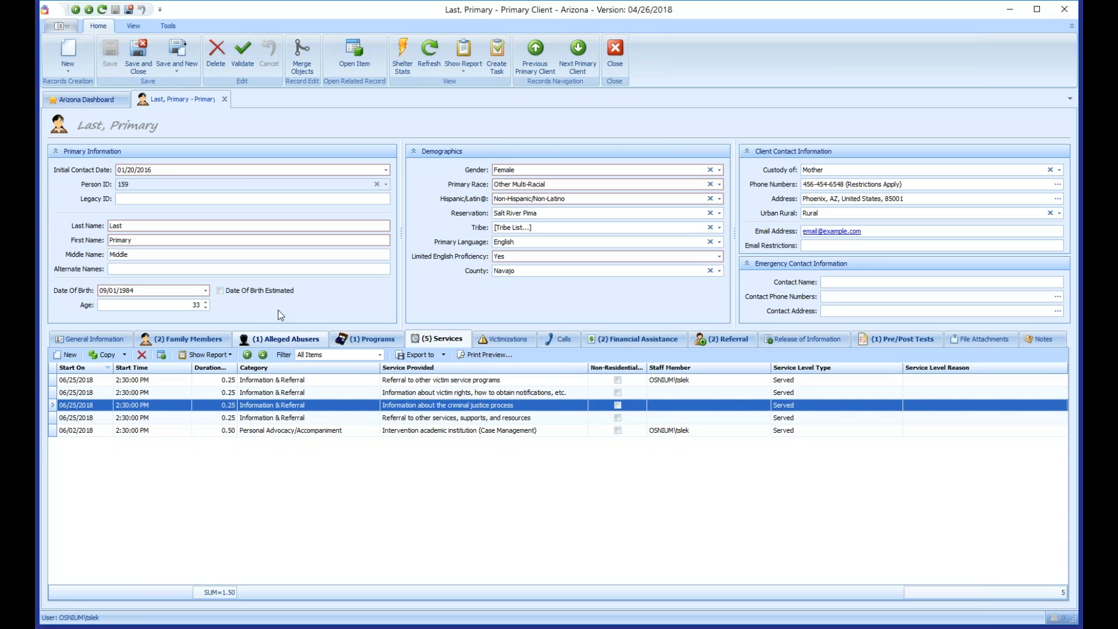
Step: Save and close the primary client record, refresh the dashboard, and close the Arizona Dashboard
{"action": "left_click", "coordinate": [142, 61]}
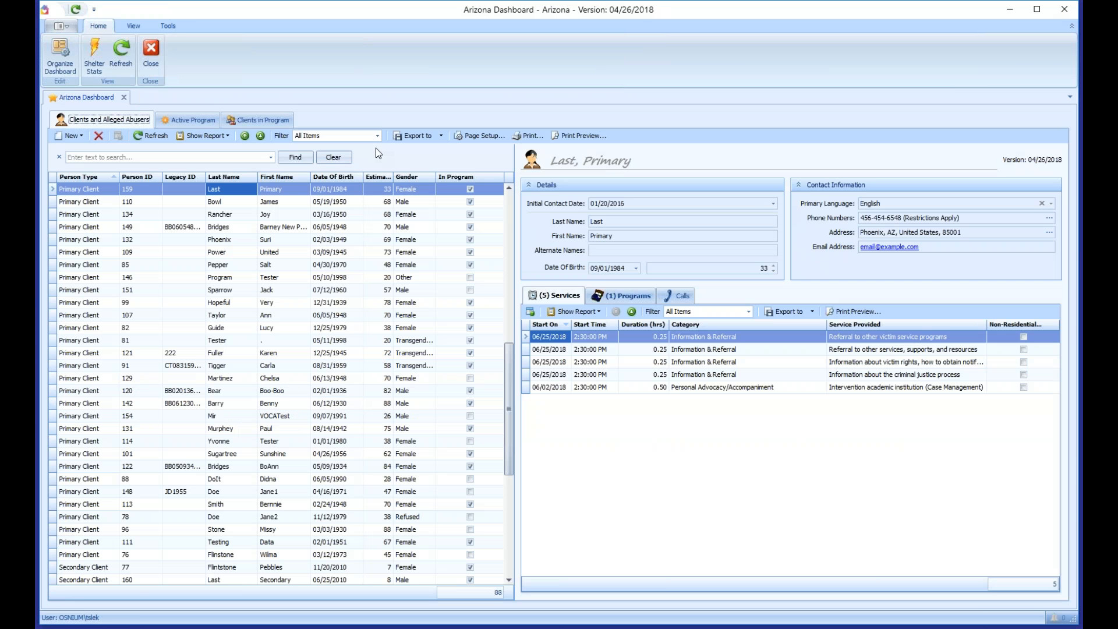
{"action": "left_click", "coordinate": [121, 56]}
{"action": "left_click", "coordinate": [124, 98]}
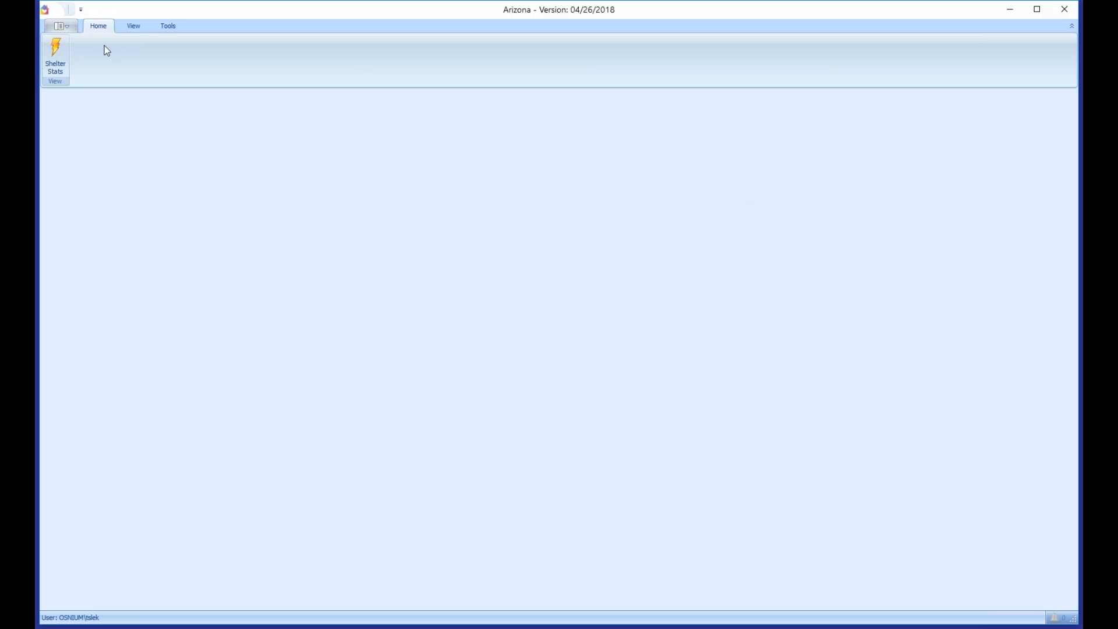
Step: Reopen the Arizona Dashboard and open the Calls log showing 36 call records
{"action": "left_click", "coordinate": [63, 27]}
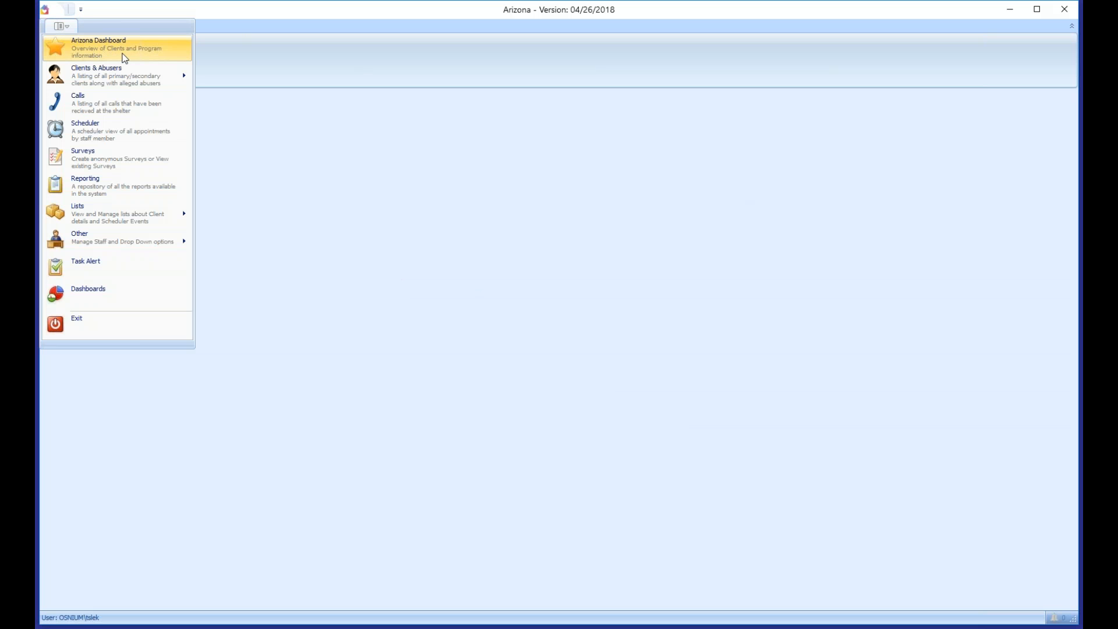
{"action": "left_click", "coordinate": [101, 53]}
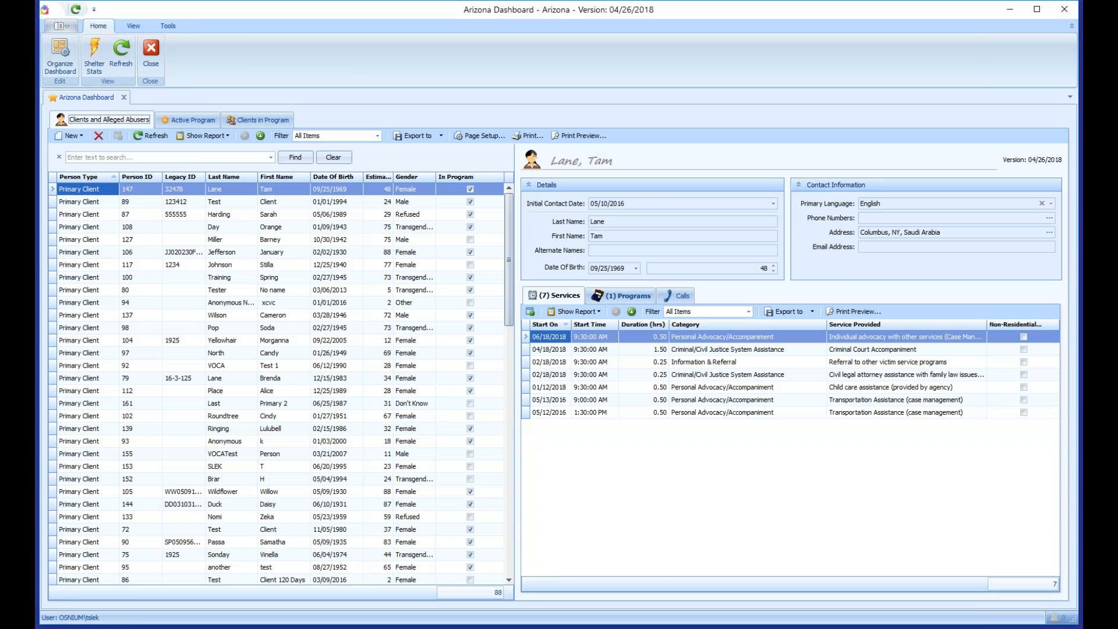
{"action": "left_click", "coordinate": [67, 25]}
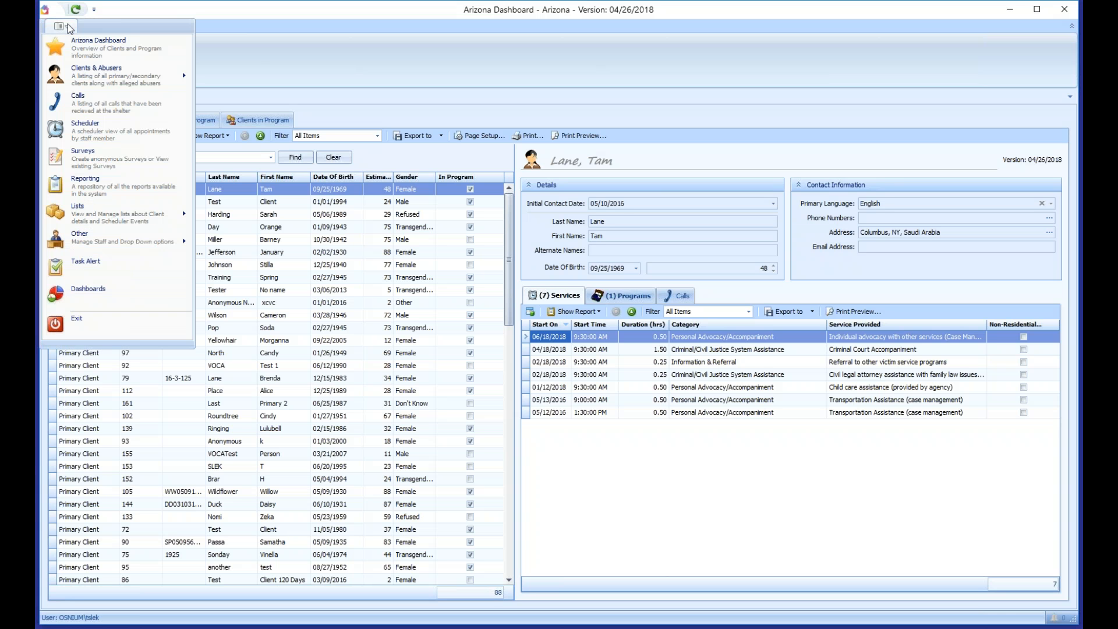
{"action": "left_click", "coordinate": [101, 116]}
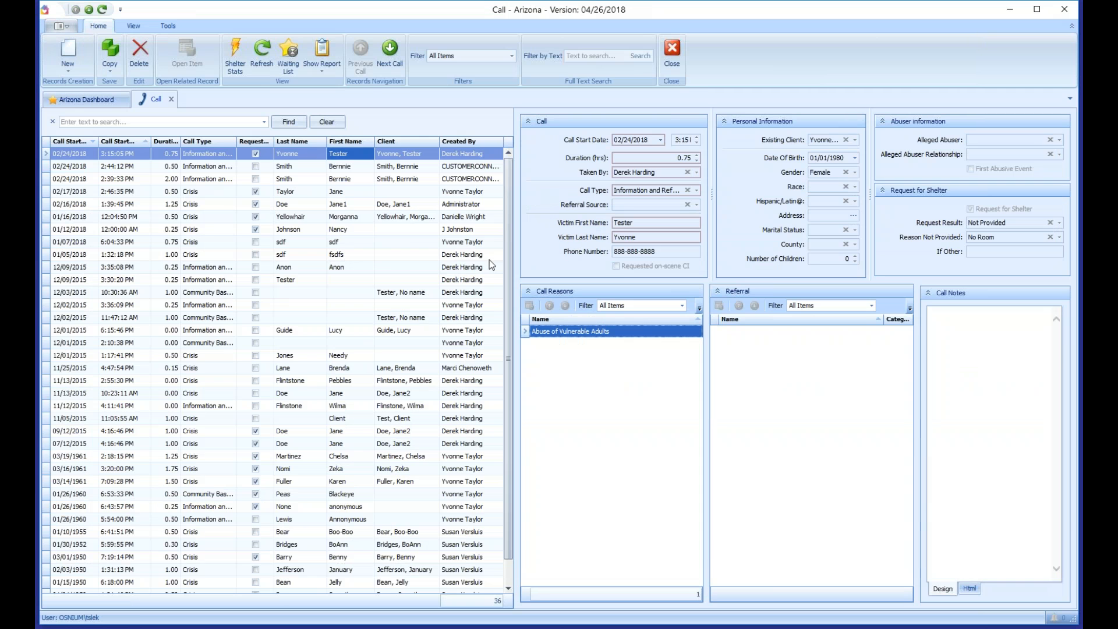
{"action": "scroll", "coordinate": [512, 199], "scroll_direction": "down", "scroll_amount": 1}
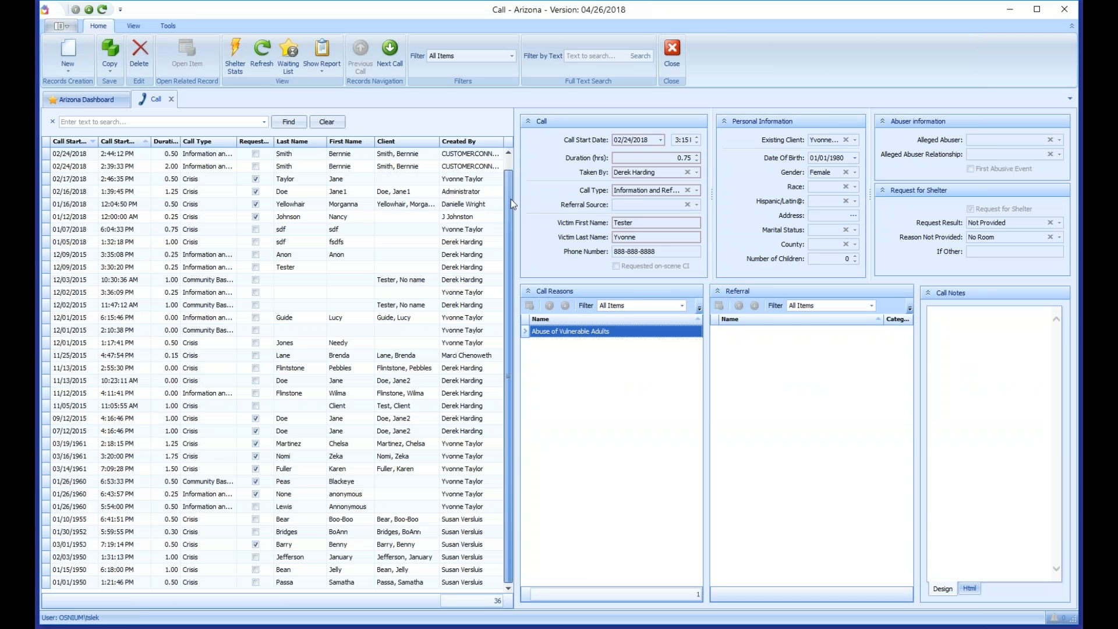
{"action": "scroll", "coordinate": [505, 175], "scroll_direction": "up", "scroll_amount": 1}
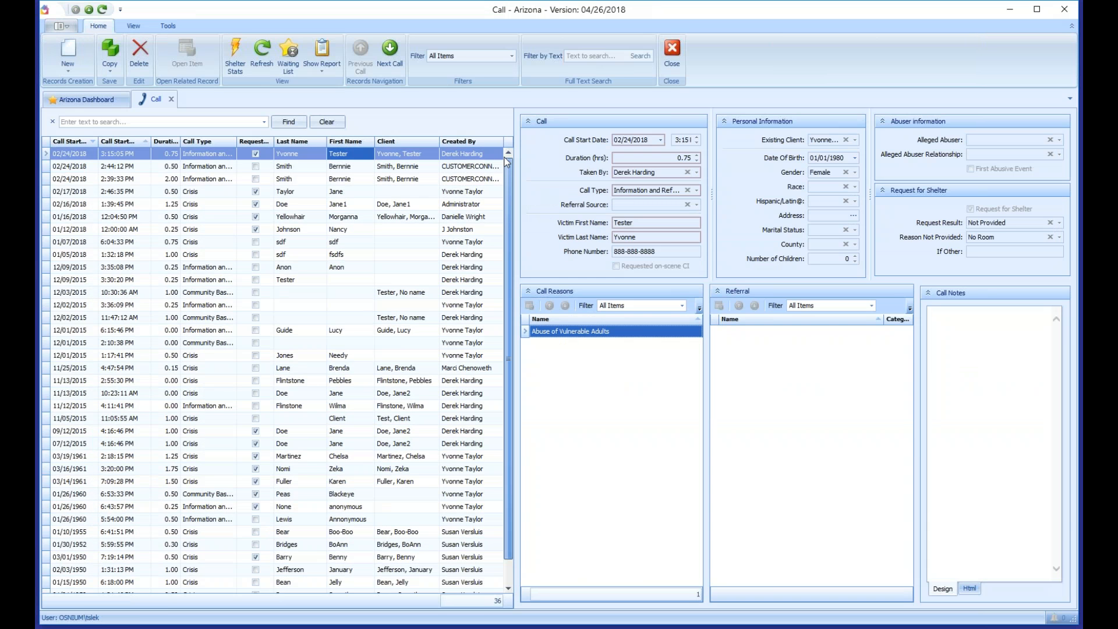
Step: Create a new call with duration 0.25 hours and call type Crisis
{"action": "left_click", "coordinate": [69, 59]}
{"action": "left_click", "coordinate": [84, 85]}
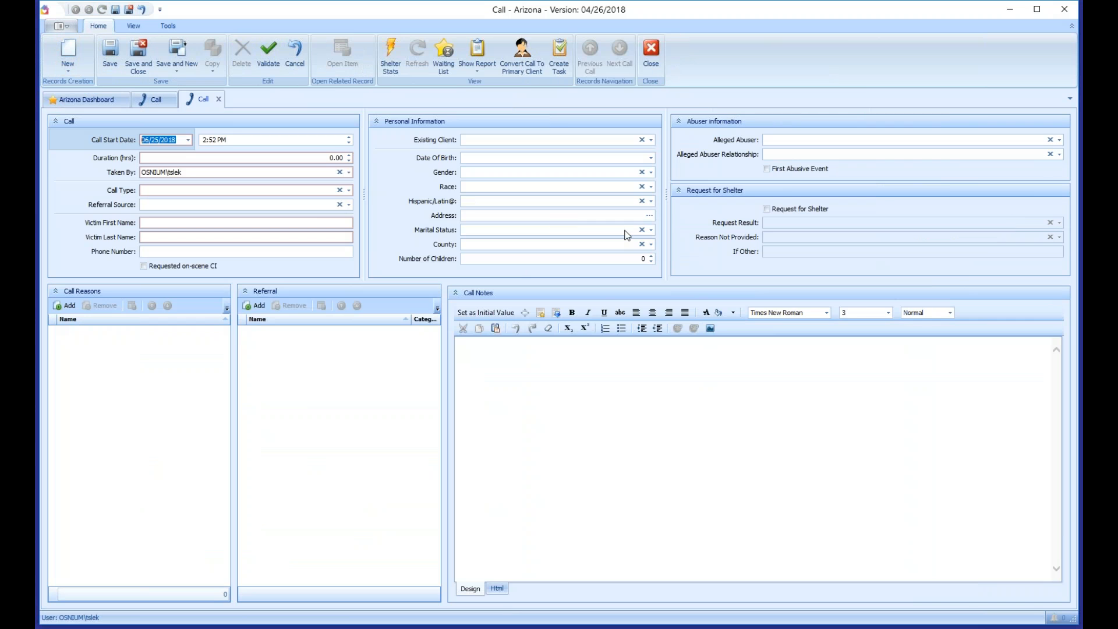
{"action": "left_click", "coordinate": [179, 161]}
{"action": "type", "text": "0.25"}
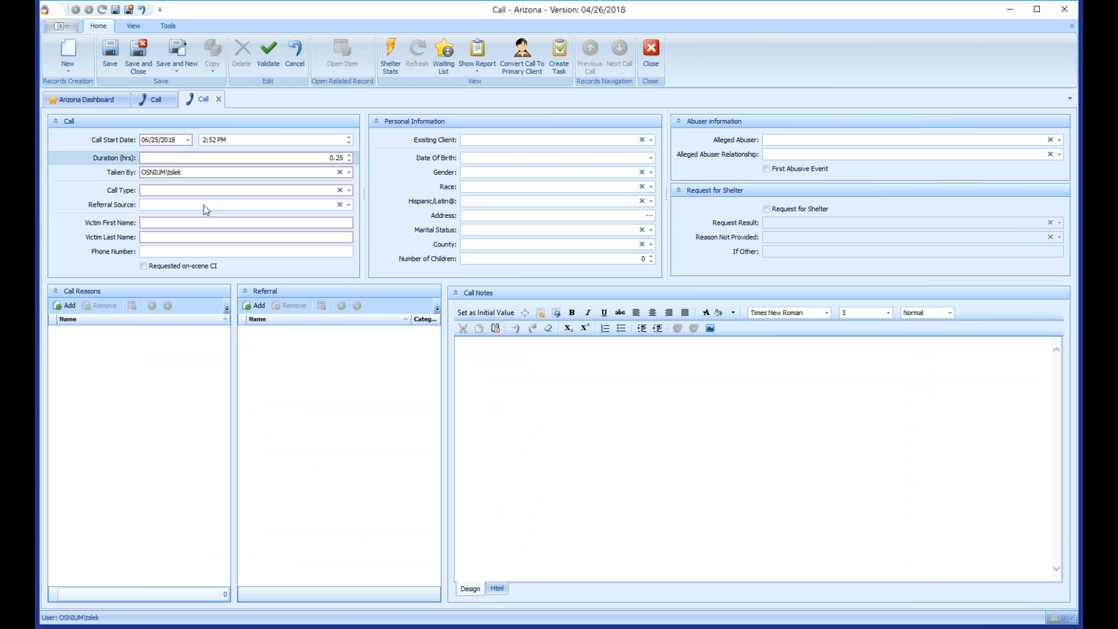
{"action": "key", "text": "Tab"}
{"action": "key", "text": "Tab"}
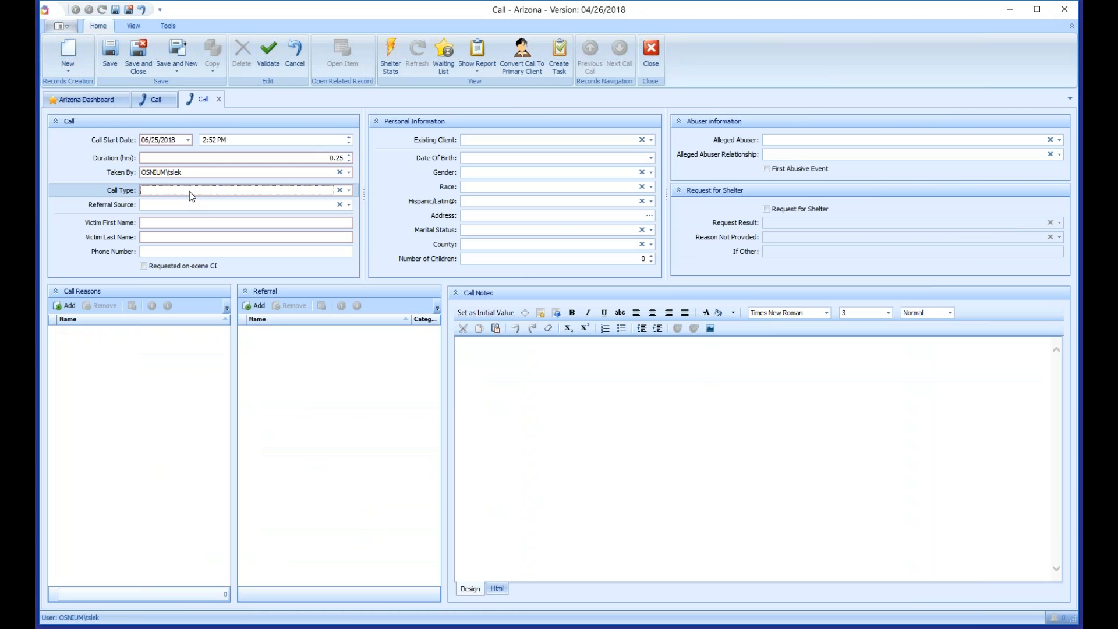
{"action": "left_click", "coordinate": [190, 191]}
{"action": "key", "text": "Down"}
{"action": "key", "text": "Up"}
{"action": "key", "text": "Down"}
{"action": "key", "text": "Down"}
{"action": "key", "text": "Up"}
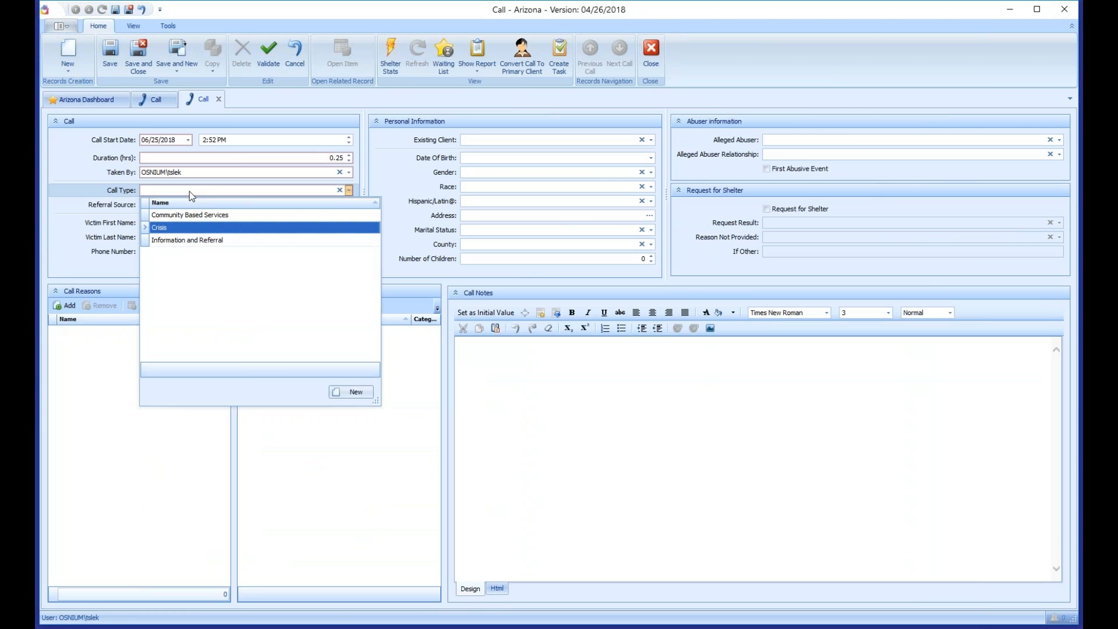
{"action": "key", "text": "Return"}
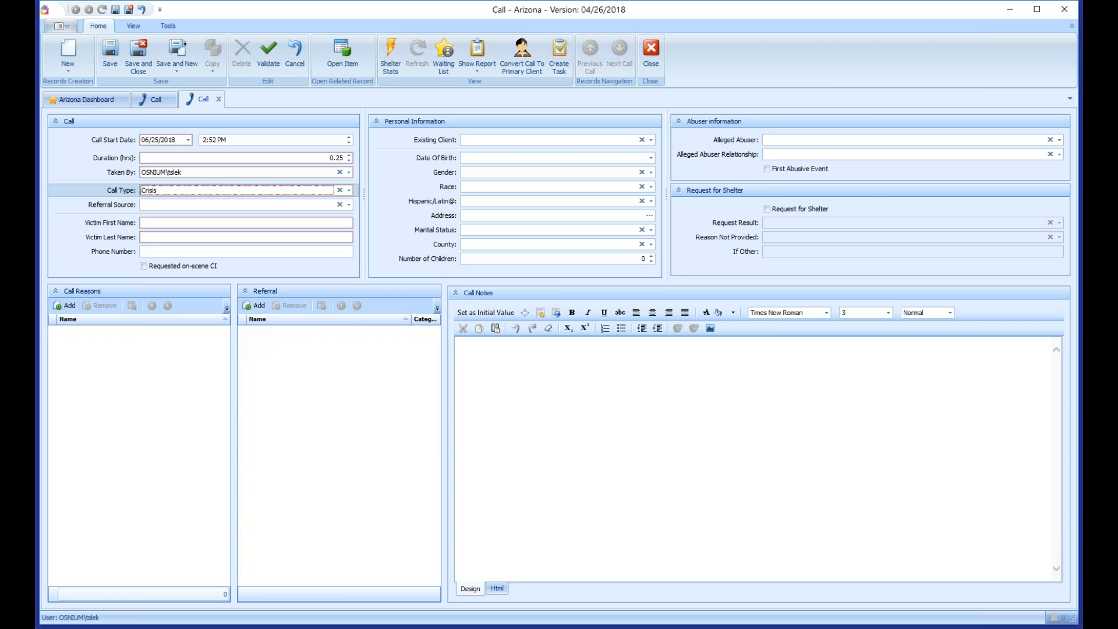
Step: Fill in the victim's first and last name on the call
{"action": "key", "text": "Tab"}
{"action": "key", "text": "Tab"}
{"action": "type", "text": "Victim Name"}
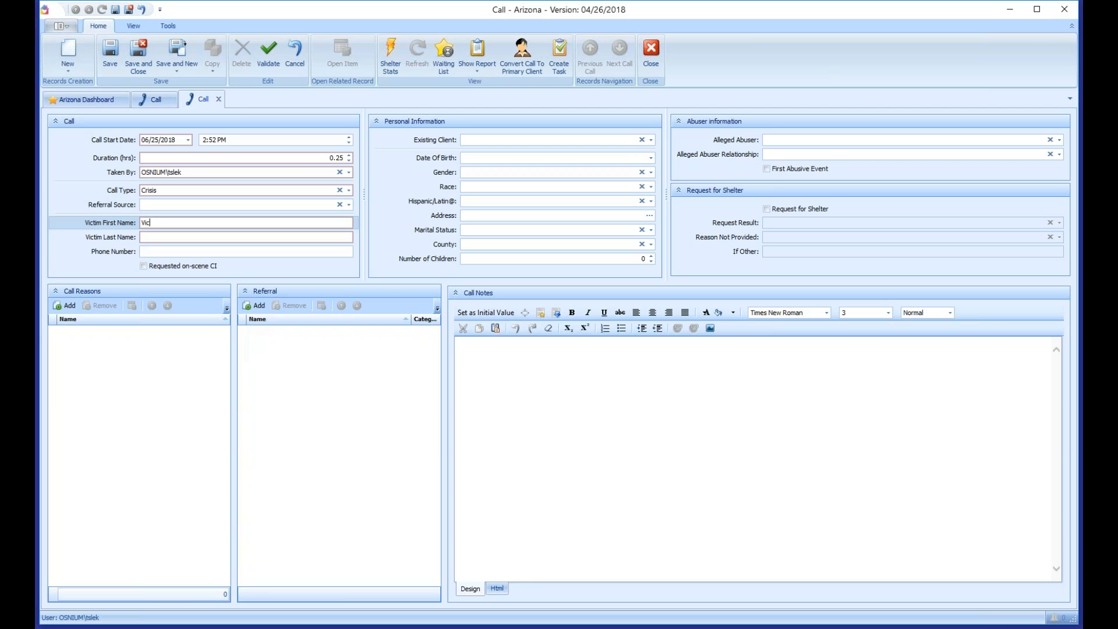
{"action": "key", "text": "Tab"}
{"action": "type", "text": "Last Name"}
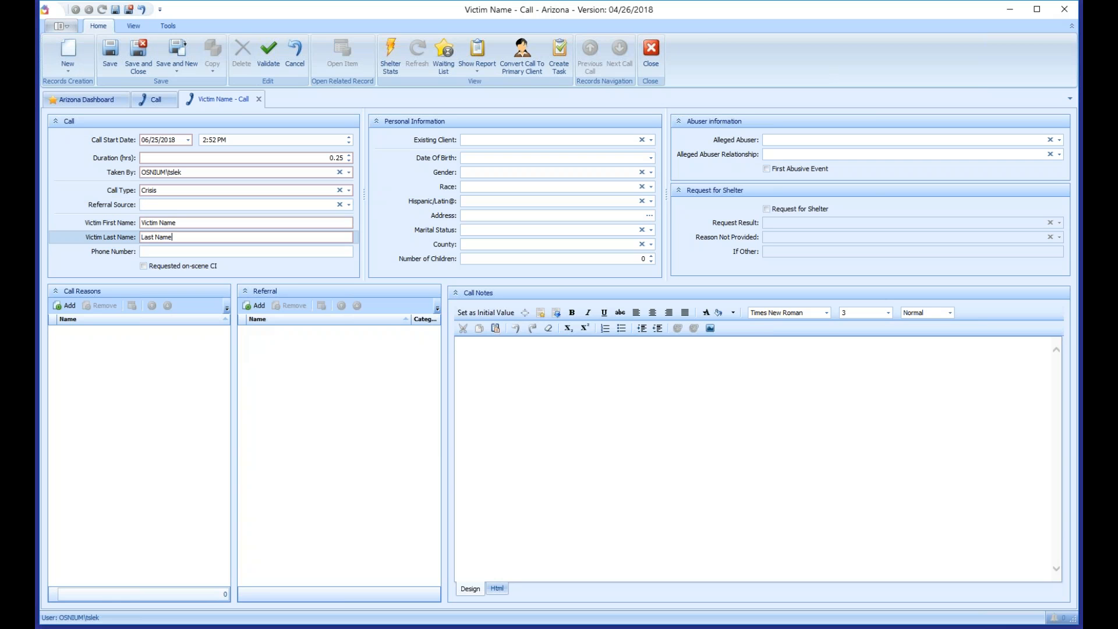
{"action": "key", "text": "Tab"}
{"action": "key", "text": "Tab"}
{"action": "key", "text": "Tab"}
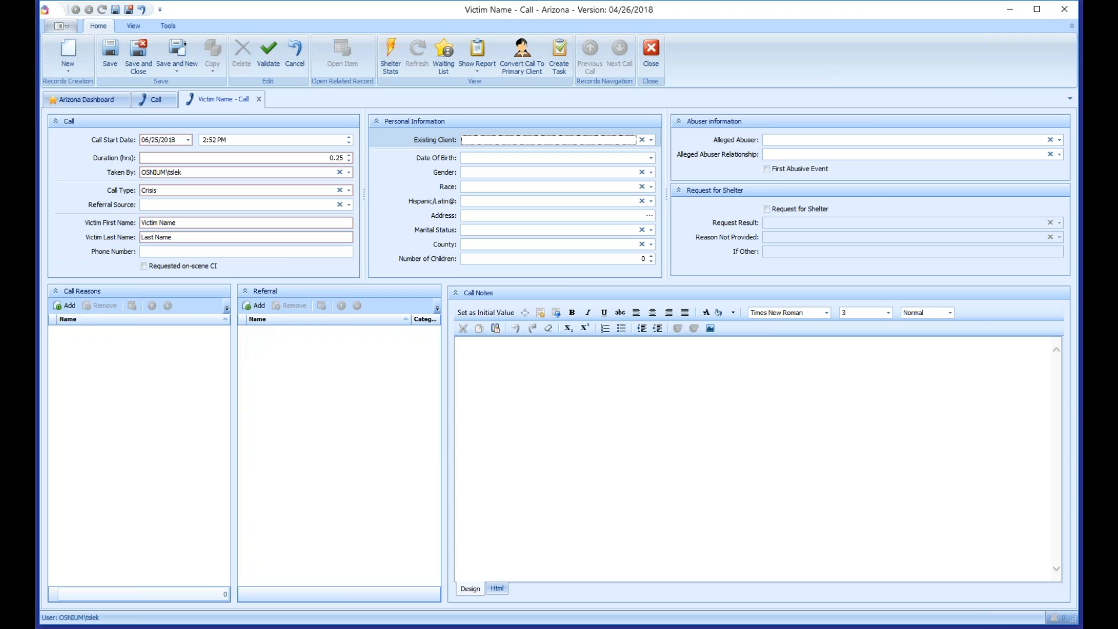
Step: Search existing clients for 'primary' and link the primary client record to the call
{"action": "left_click", "coordinate": [652, 140]}
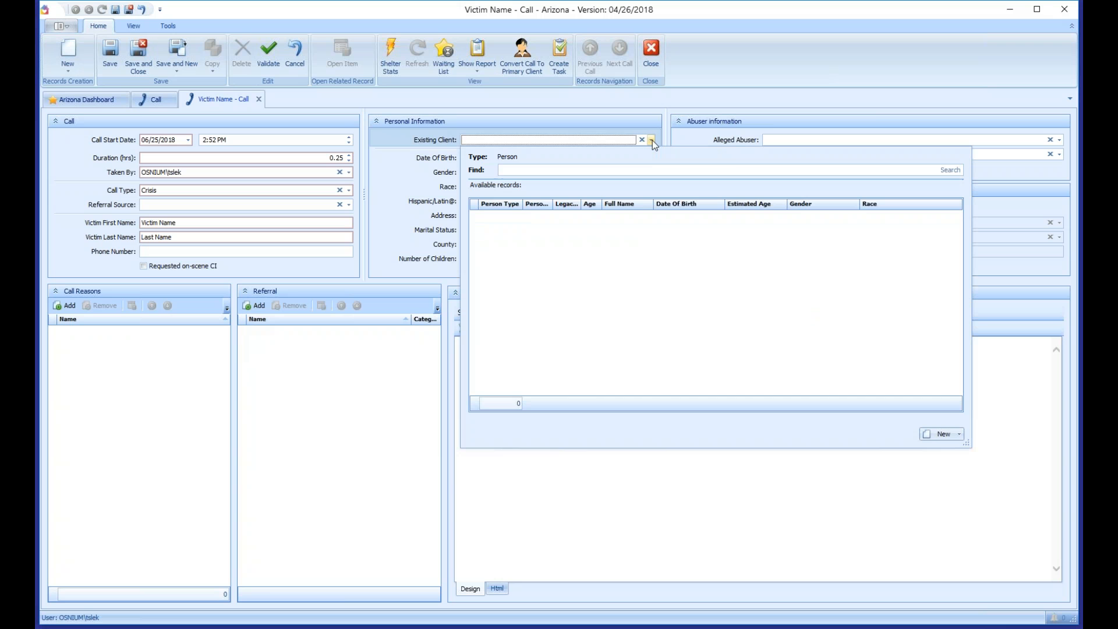
{"action": "left_click", "coordinate": [948, 172]}
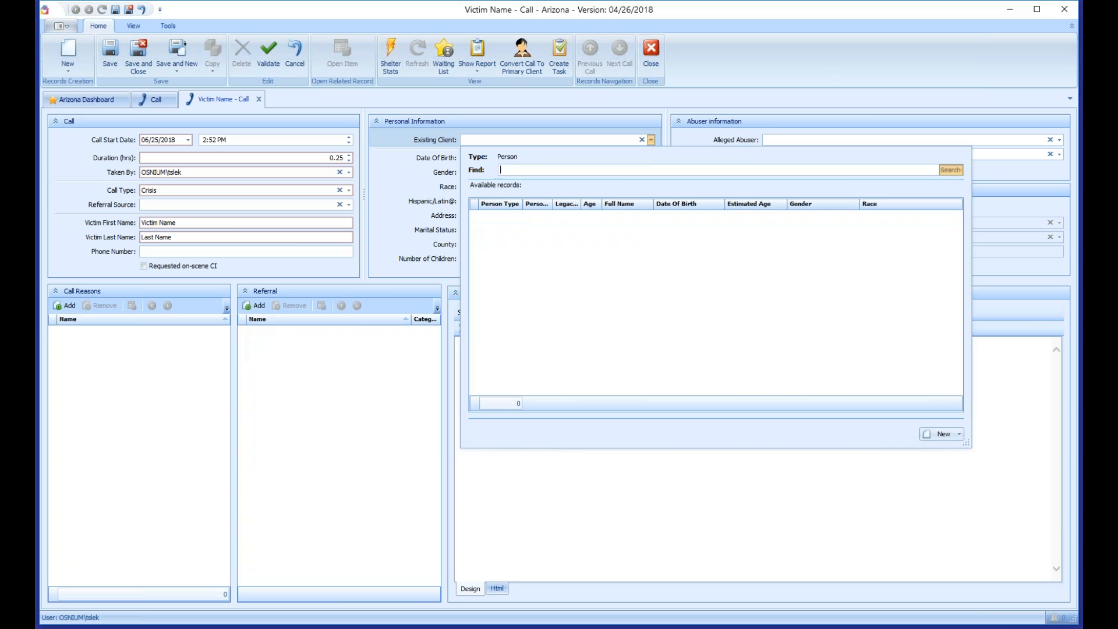
{"action": "left_click", "coordinate": [498, 170]}
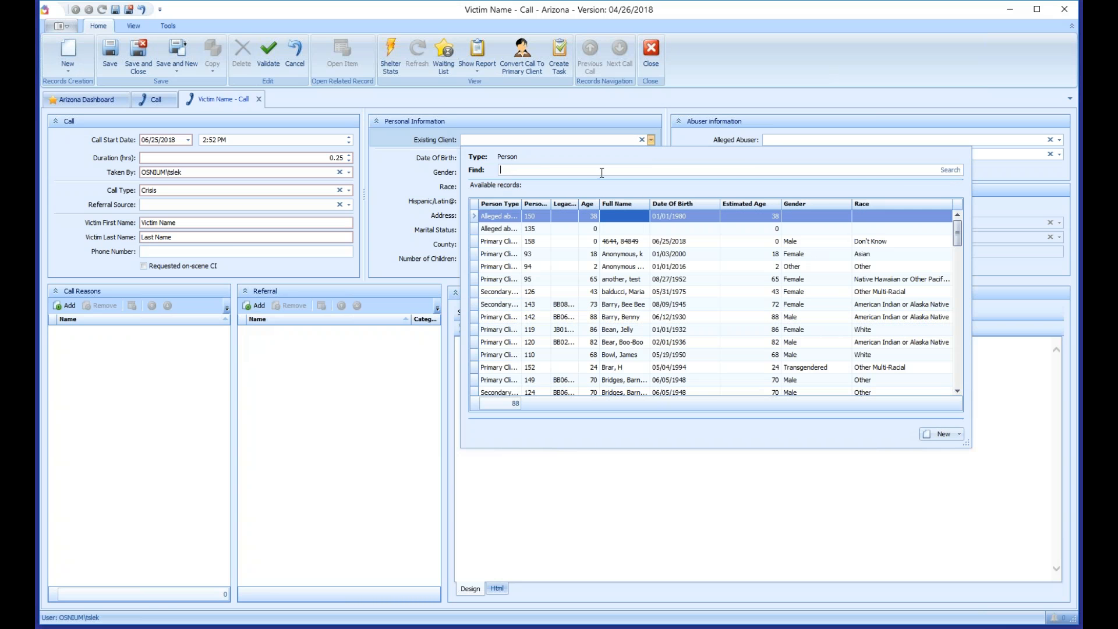
{"action": "type", "text": "primary"}
{"action": "left_click", "coordinate": [942, 169]}
{"action": "left_click", "coordinate": [556, 229]}
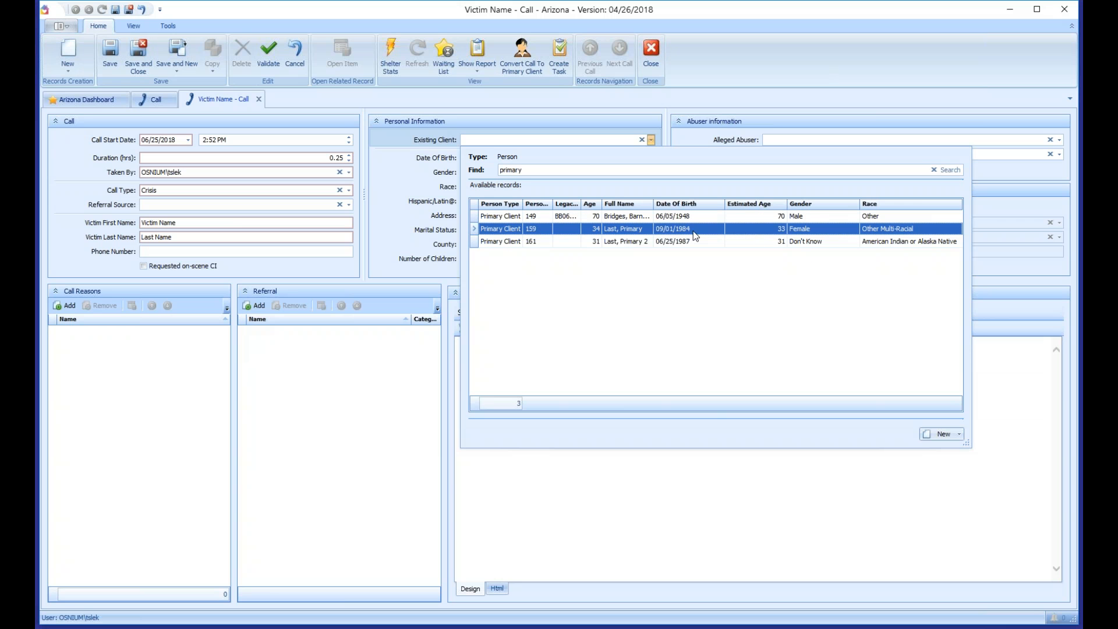
{"action": "left_click", "coordinate": [758, 230]}
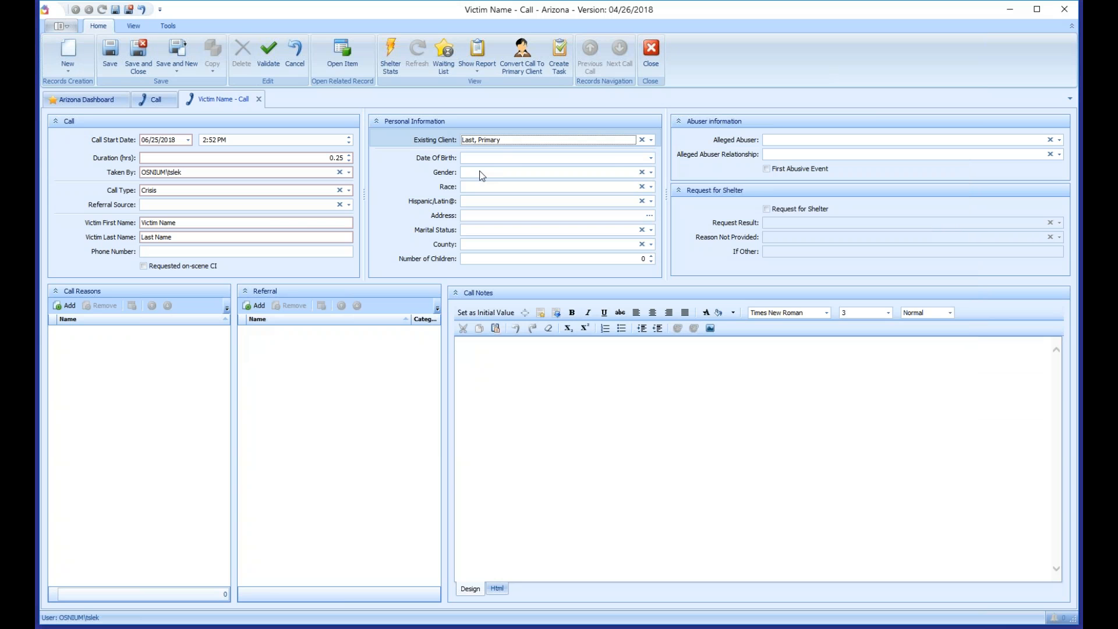
{"action": "left_click", "coordinate": [497, 157]}
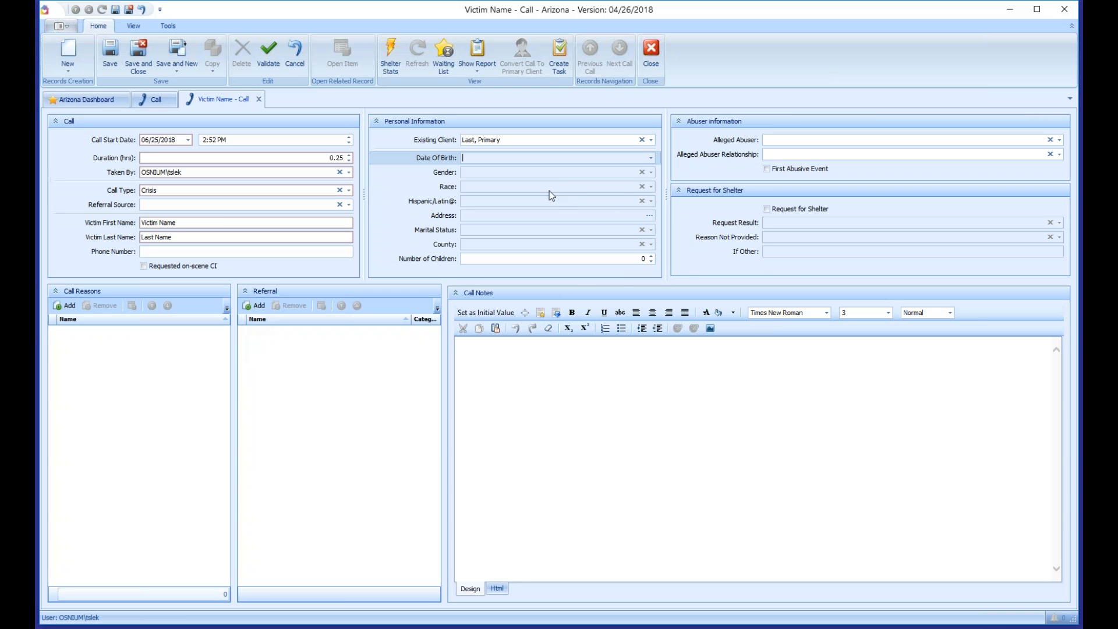
Step: Close the call and agree to save, dismissing the missing call reasons error
{"action": "left_click", "coordinate": [259, 100]}
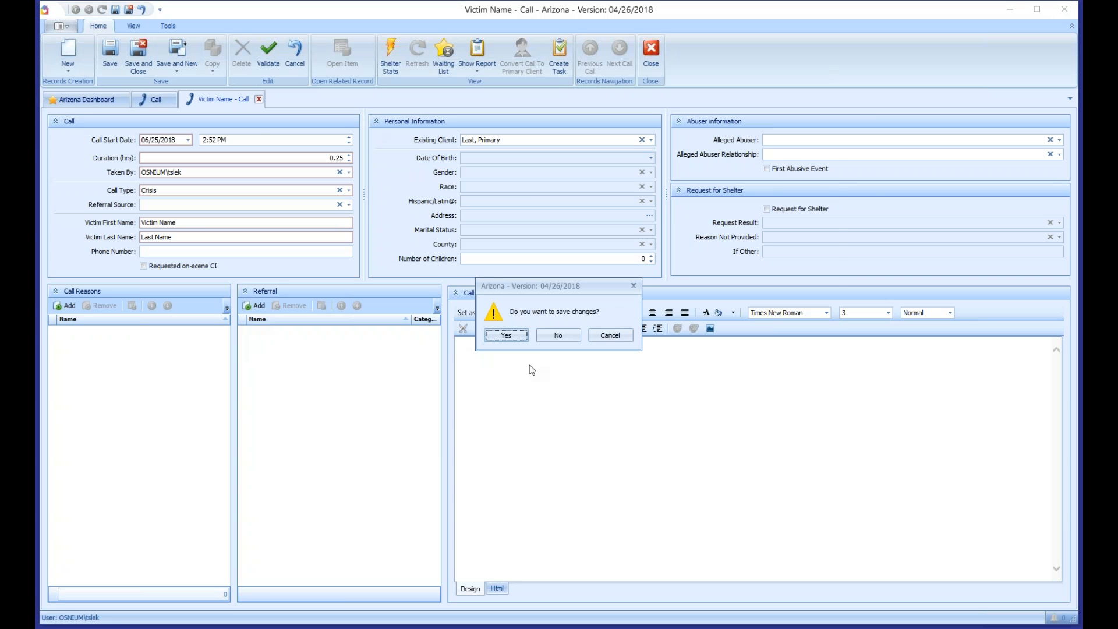
{"action": "left_click", "coordinate": [515, 335]}
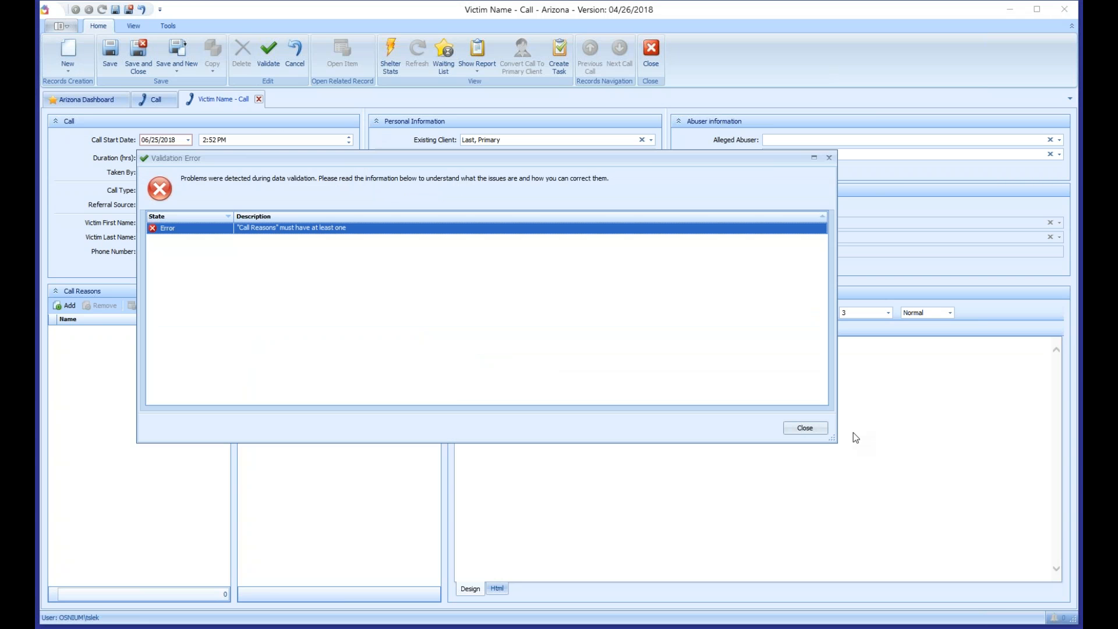
{"action": "left_click", "coordinate": [793, 427]}
Step: Add Domestic Violence and Stalking as call reasons, then save and close the call
{"action": "left_click", "coordinate": [67, 306]}
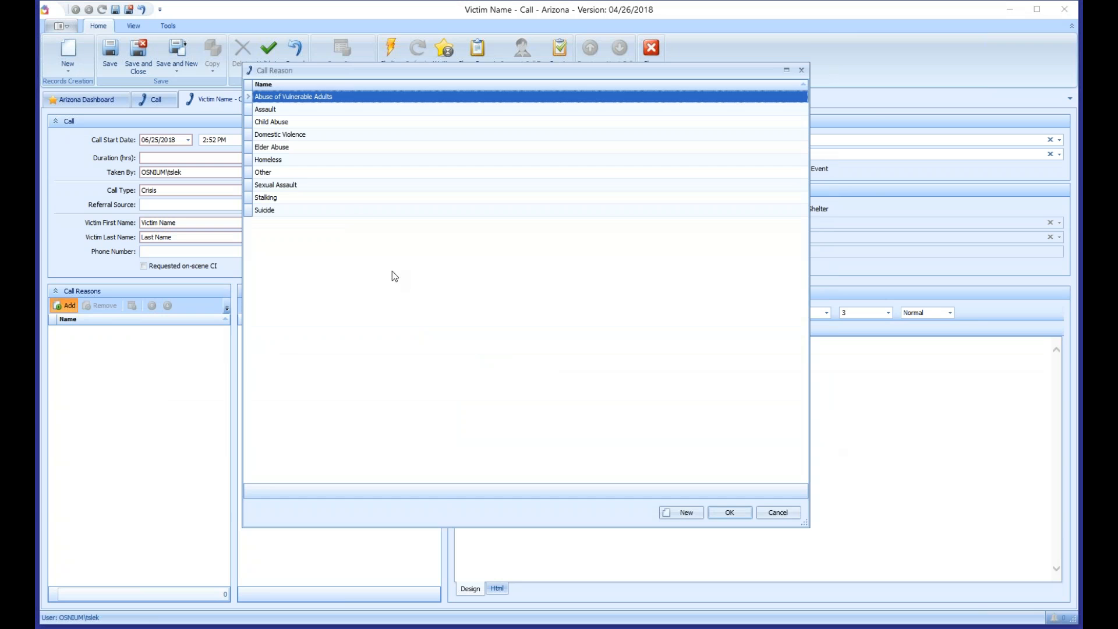
{"action": "left_click", "coordinate": [334, 198], "text": "ctrl"}
{"action": "left_click", "coordinate": [326, 134], "text": "ctrl"}
{"action": "key", "text": "Return"}
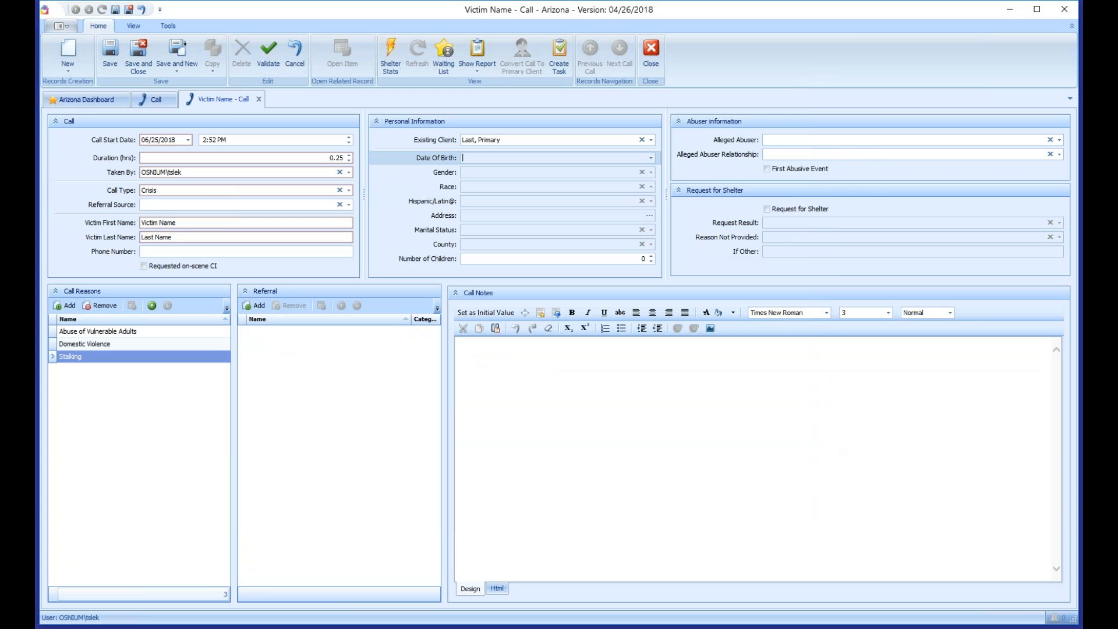
{"action": "left_click", "coordinate": [138, 61]}
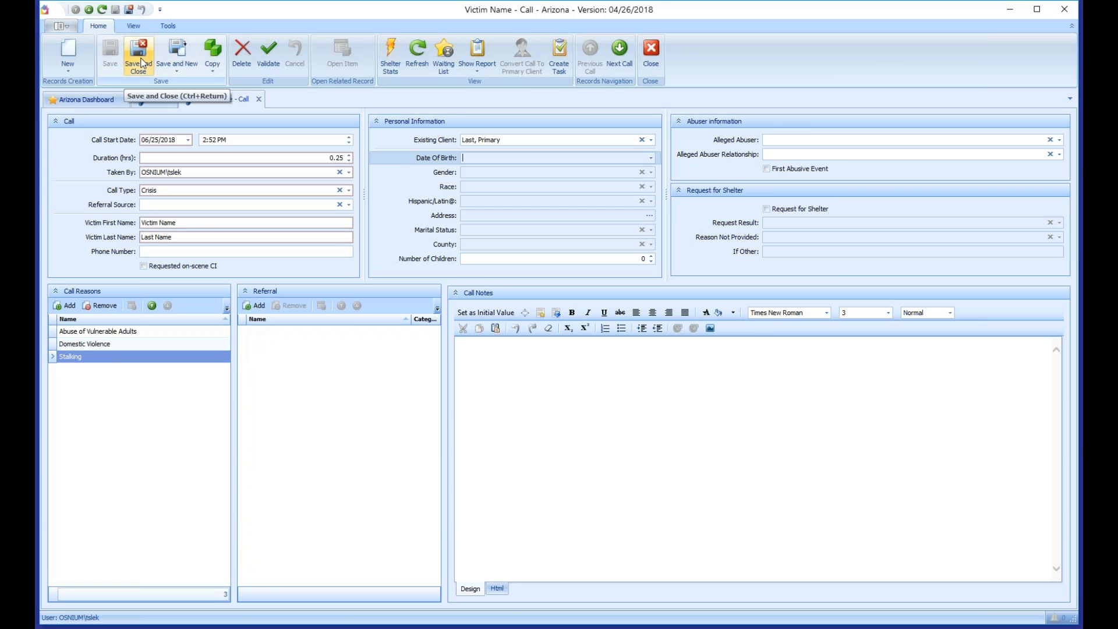
{"action": "left_click", "coordinate": [142, 63]}
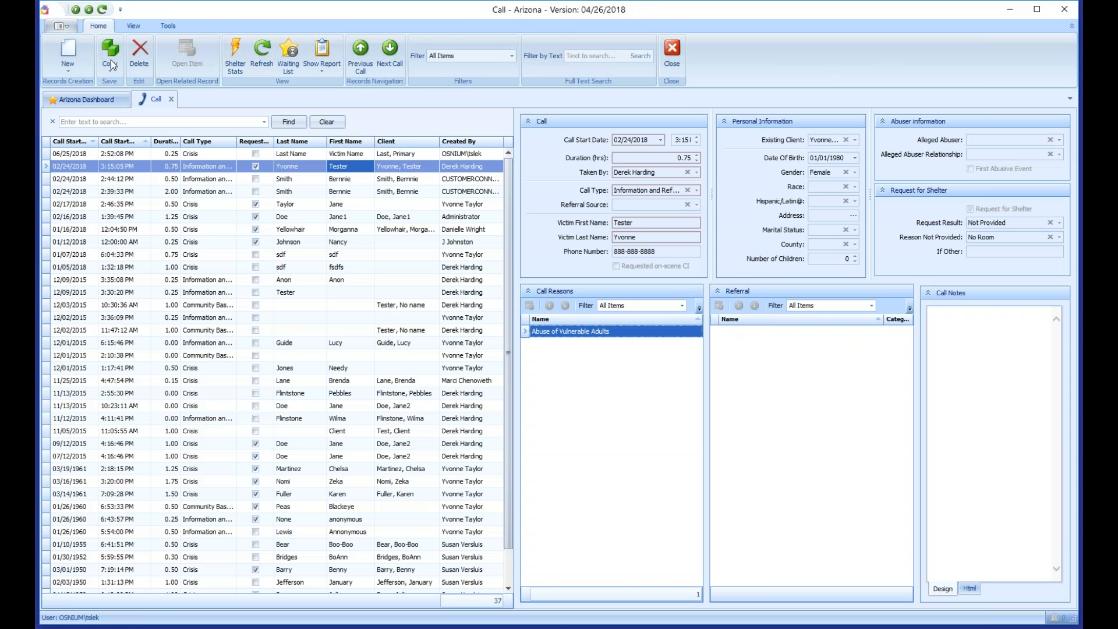
Step: Bring up the Lists > Client details submenu from the main application menu
{"action": "left_click", "coordinate": [60, 27]}
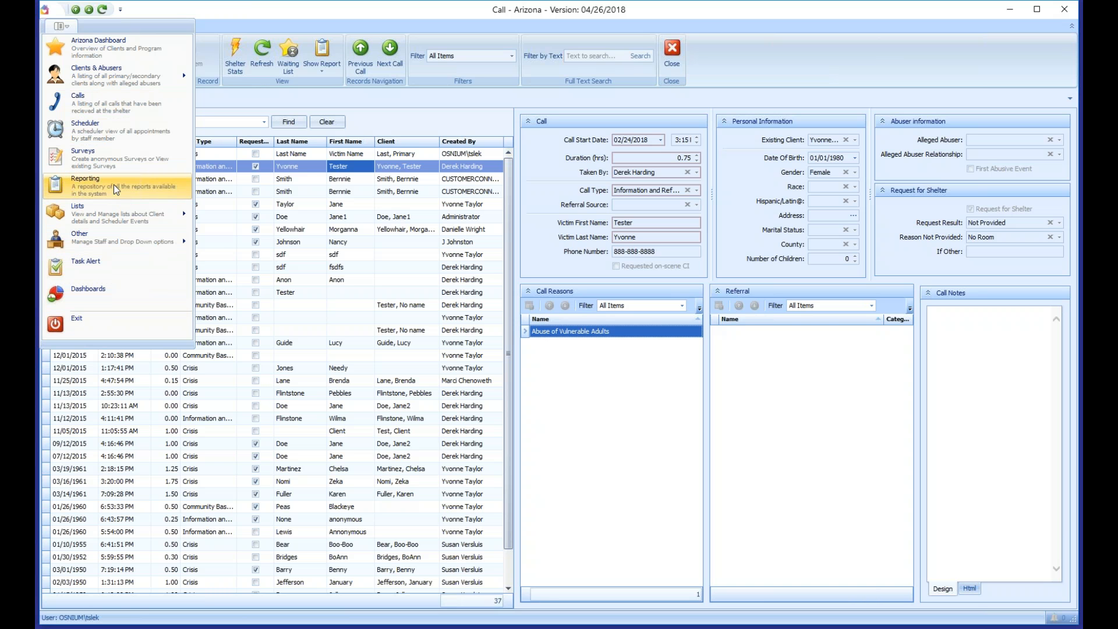
{"action": "mouse_move", "coordinate": [116, 210]}
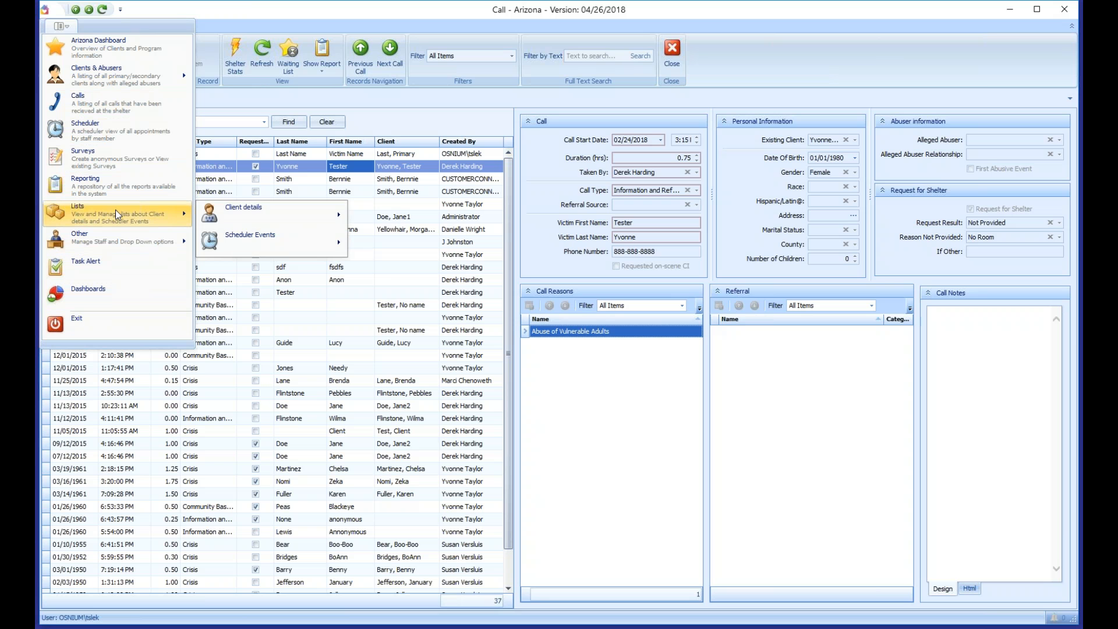
{"action": "mouse_move", "coordinate": [283, 220]}
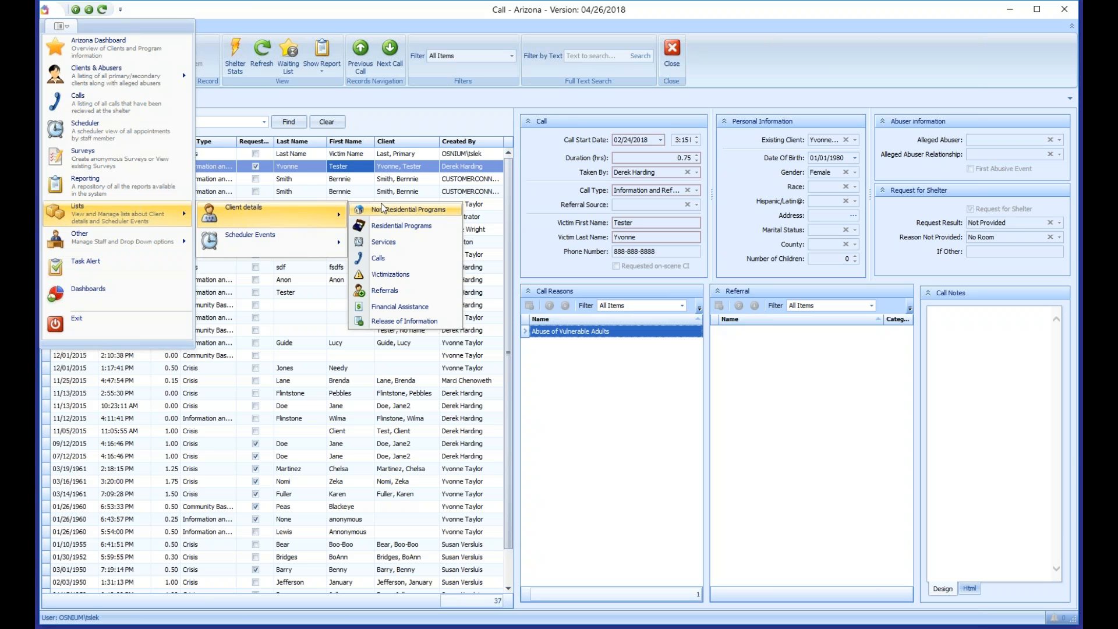
Step: Show the Client Services list with a Sum total of 240.35 hours under Duration
{"action": "left_click", "coordinate": [385, 242]}
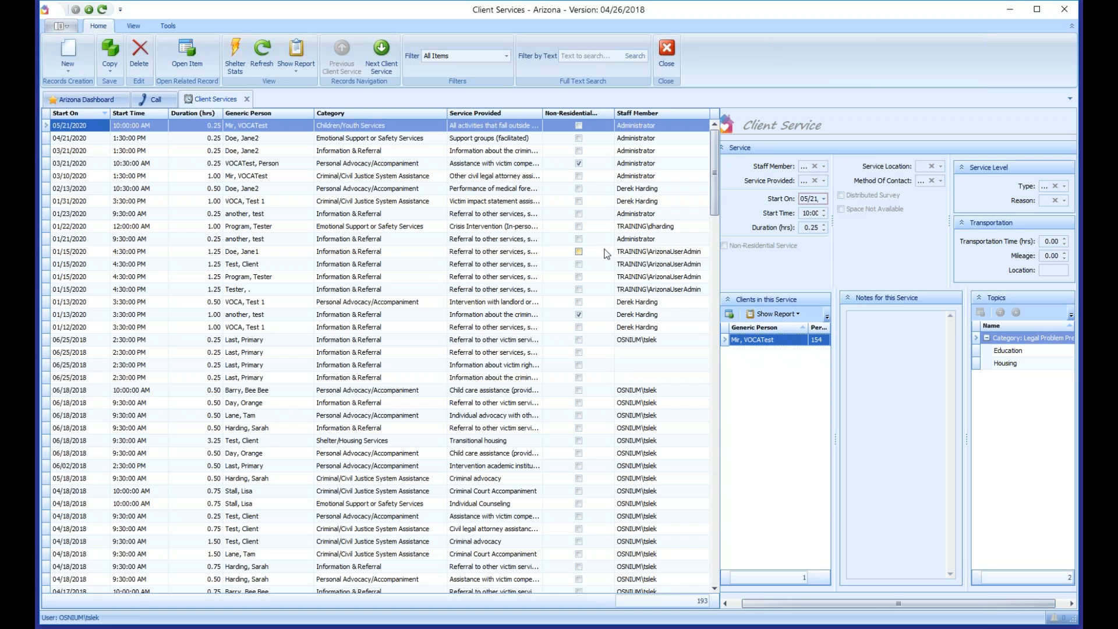
{"action": "mouse_move", "coordinate": [711, 154]}
{"action": "left_mouse_down"}
{"action": "mouse_move", "coordinate": [716, 516]}
{"action": "mouse_move", "coordinate": [712, 146]}
{"action": "left_mouse_up"}
{"action": "right_click", "coordinate": [202, 603]}
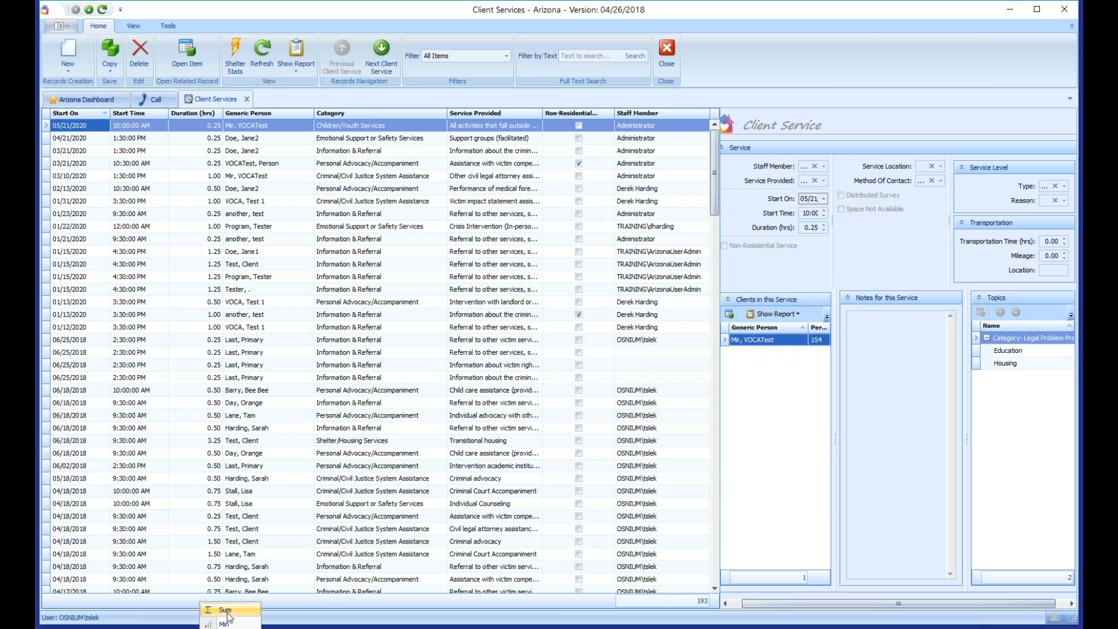
{"action": "left_click", "coordinate": [227, 611]}
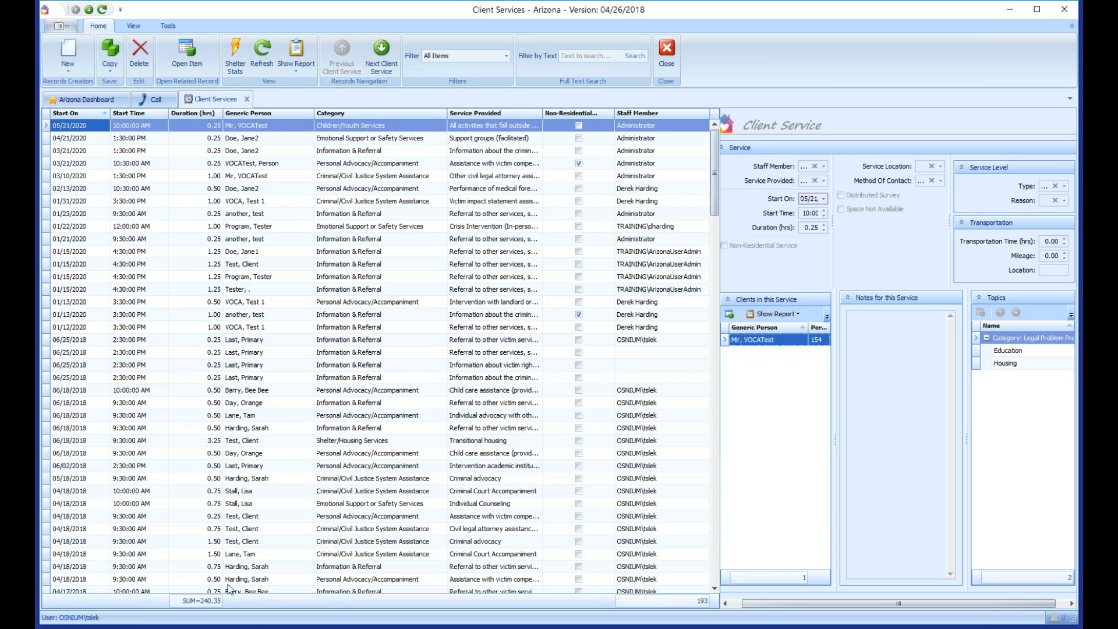
Step: Widen the services grid and bring up the Category column's value filter
{"action": "mouse_move", "coordinate": [720, 332]}
{"action": "left_mouse_down"}
{"action": "mouse_move", "coordinate": [589, 330]}
{"action": "mouse_move", "coordinate": [737, 321]}
{"action": "left_mouse_up"}
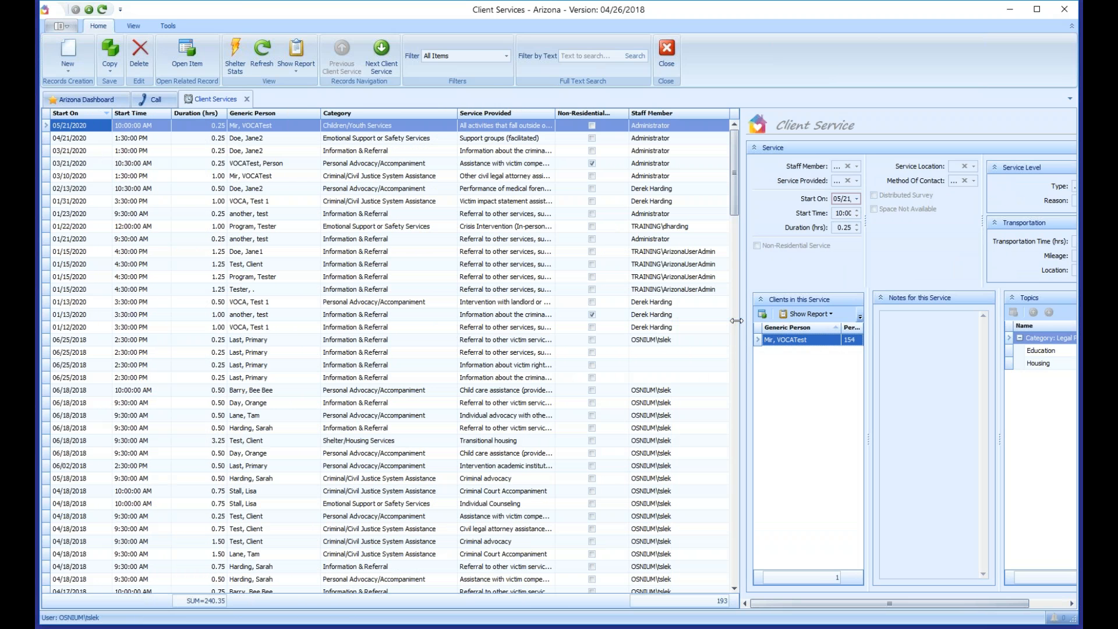
{"action": "left_click_drag", "start_coordinate": [736, 159], "coordinate": [737, 159]}
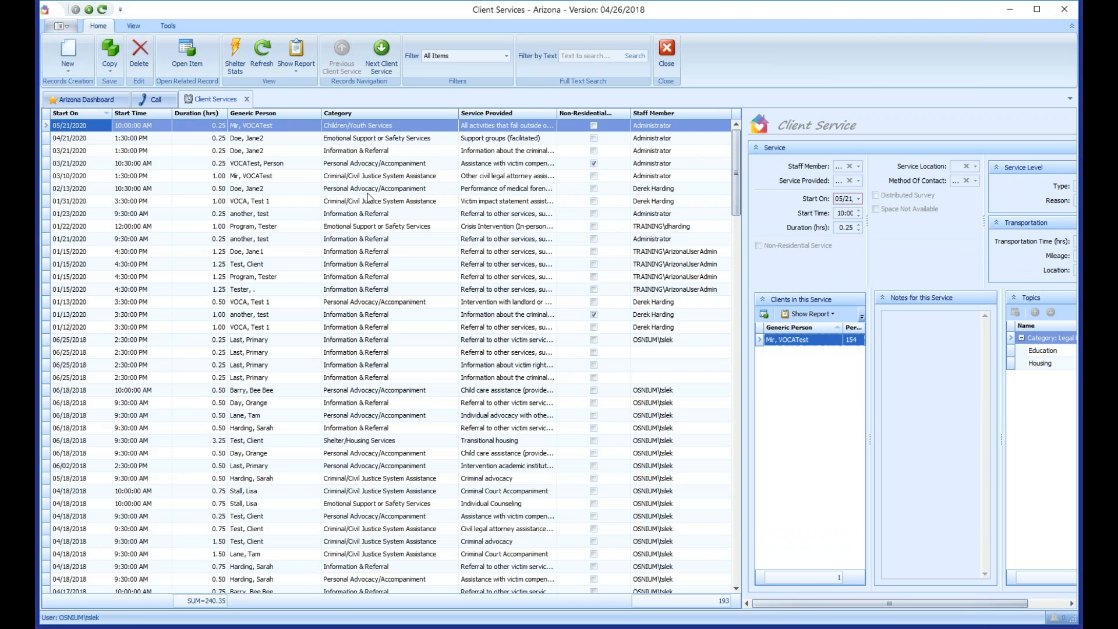
{"action": "left_click", "coordinate": [455, 114]}
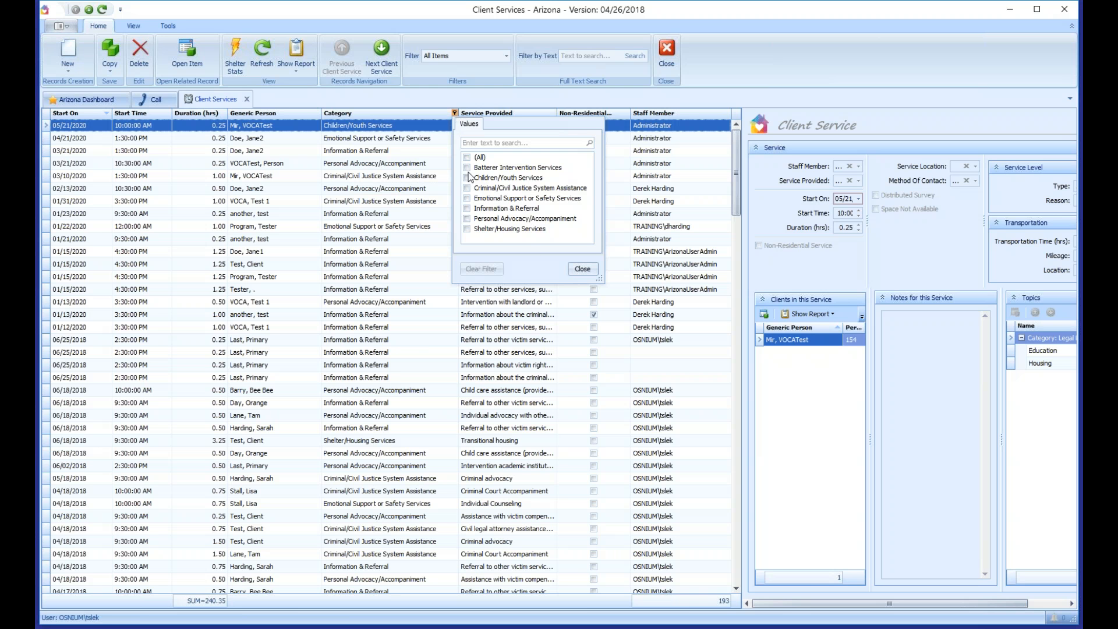
Step: Filter the services to Emotional Support or Safety Services categories only
{"action": "left_click", "coordinate": [467, 198]}
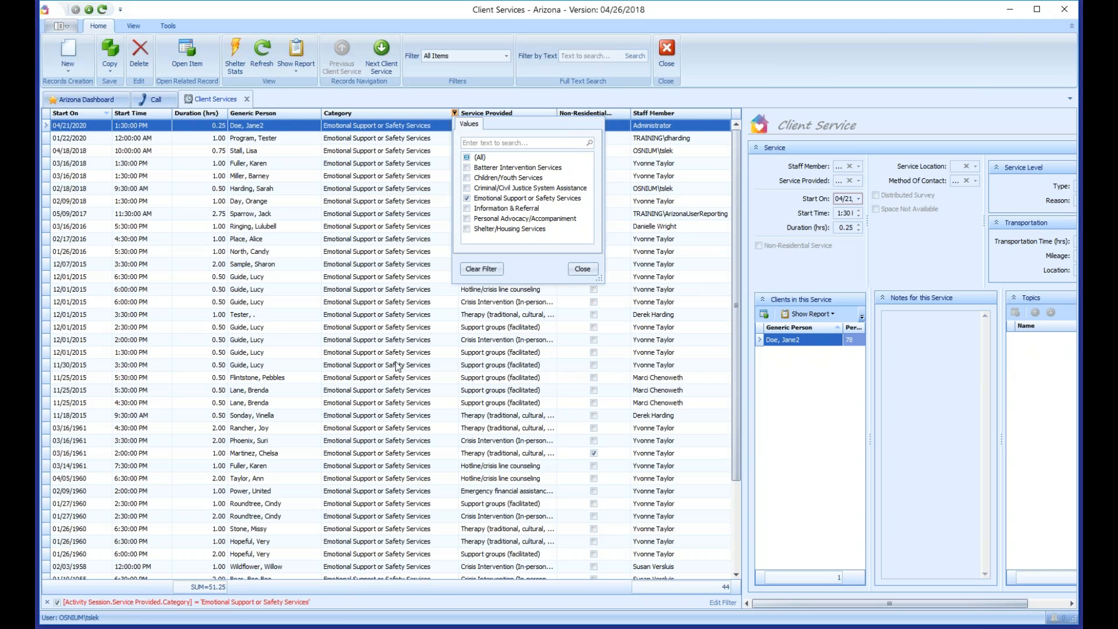
{"action": "left_click", "coordinate": [377, 415]}
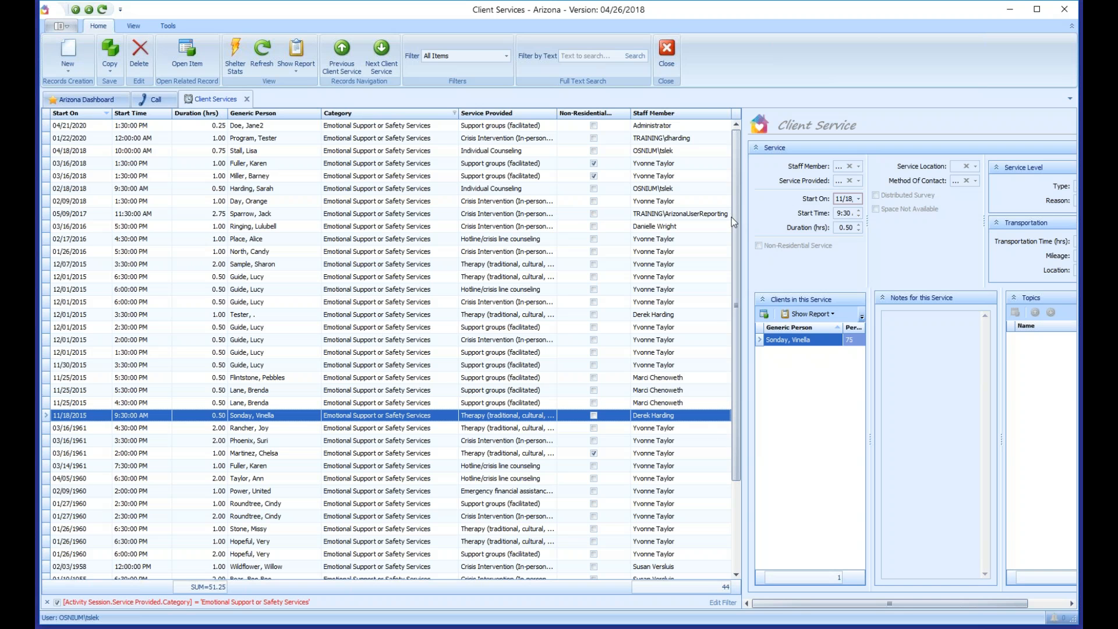
{"action": "left_click_drag", "start_coordinate": [735, 176], "coordinate": [734, 306]}
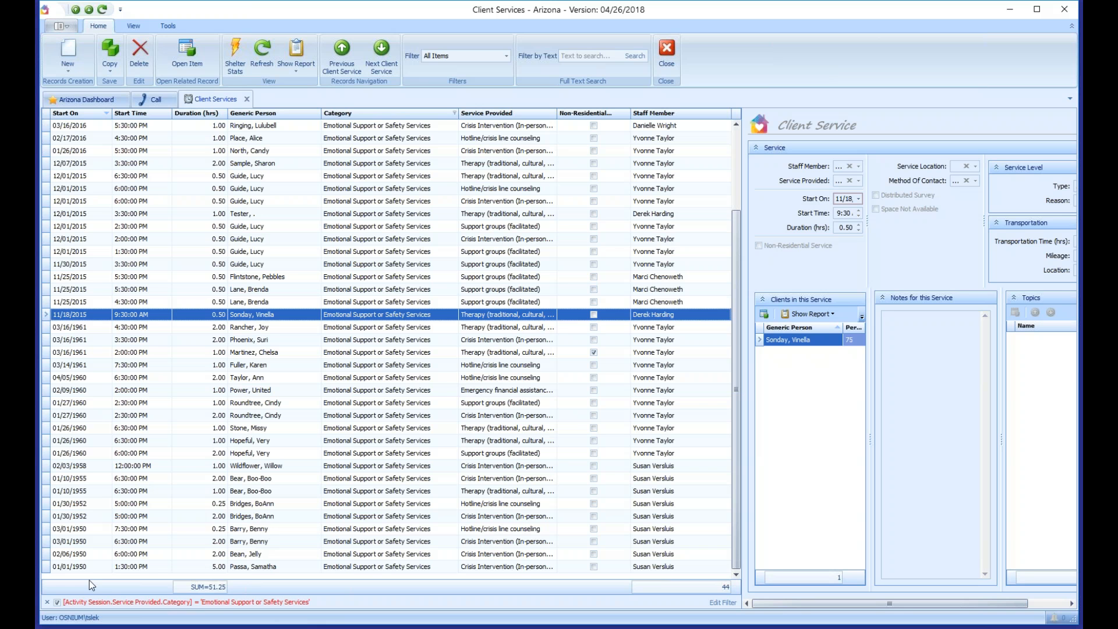
Step: Toggle the Category filter off and on, then clear it to show all 193 services
{"action": "left_click", "coordinate": [57, 603]}
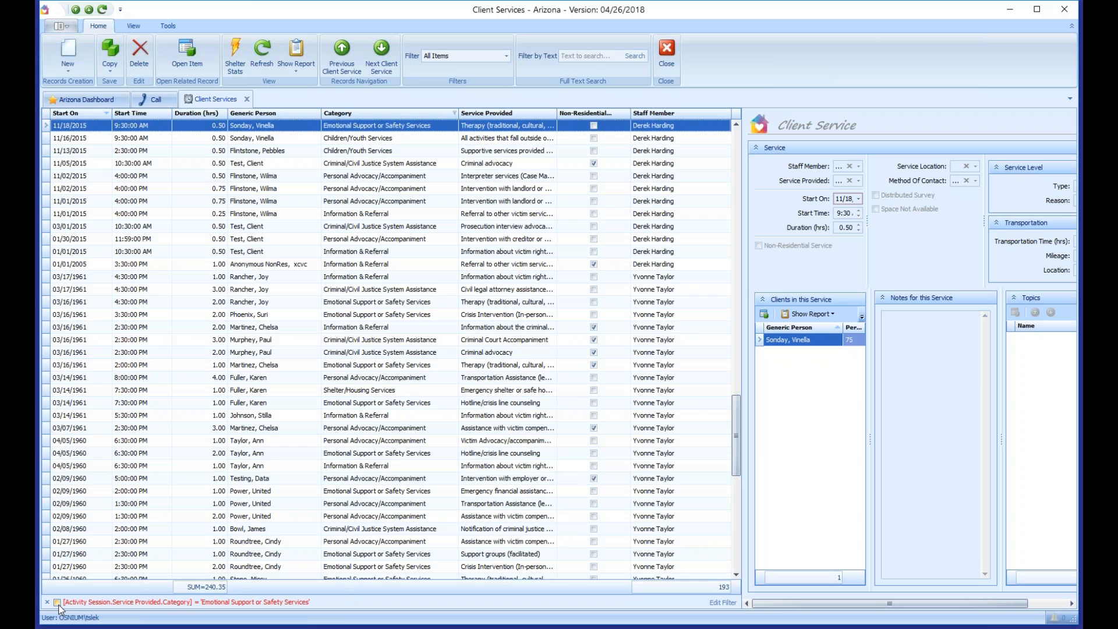
{"action": "left_click", "coordinate": [57, 603]}
{"action": "left_click", "coordinate": [57, 603]}
{"action": "left_click", "coordinate": [57, 603]}
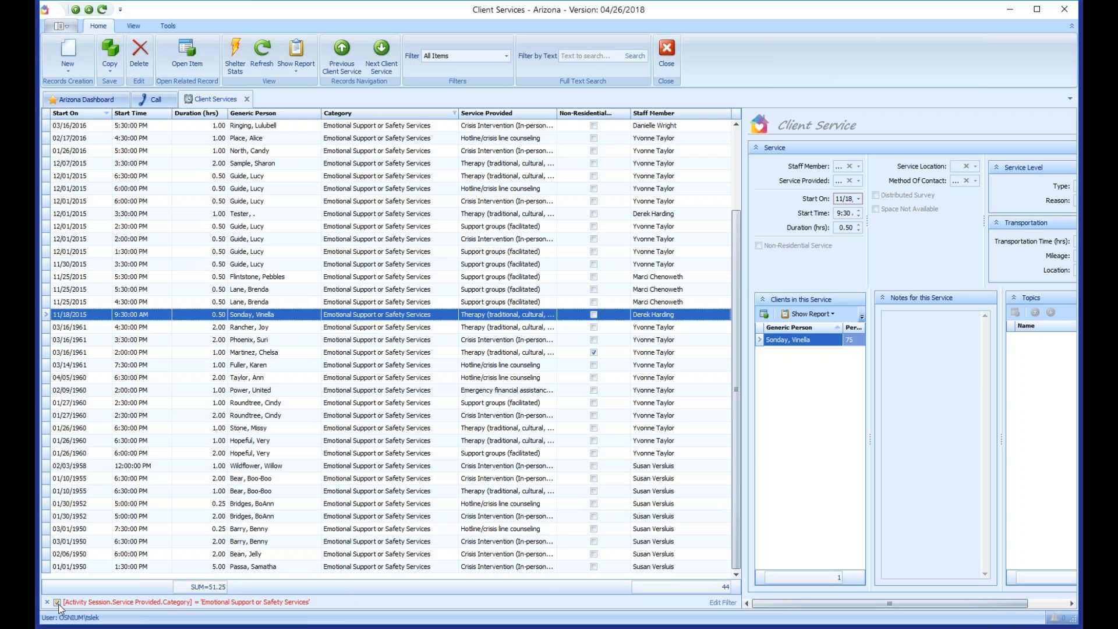
{"action": "left_click", "coordinate": [57, 602]}
{"action": "left_click", "coordinate": [59, 604]}
{"action": "left_click", "coordinate": [47, 602]}
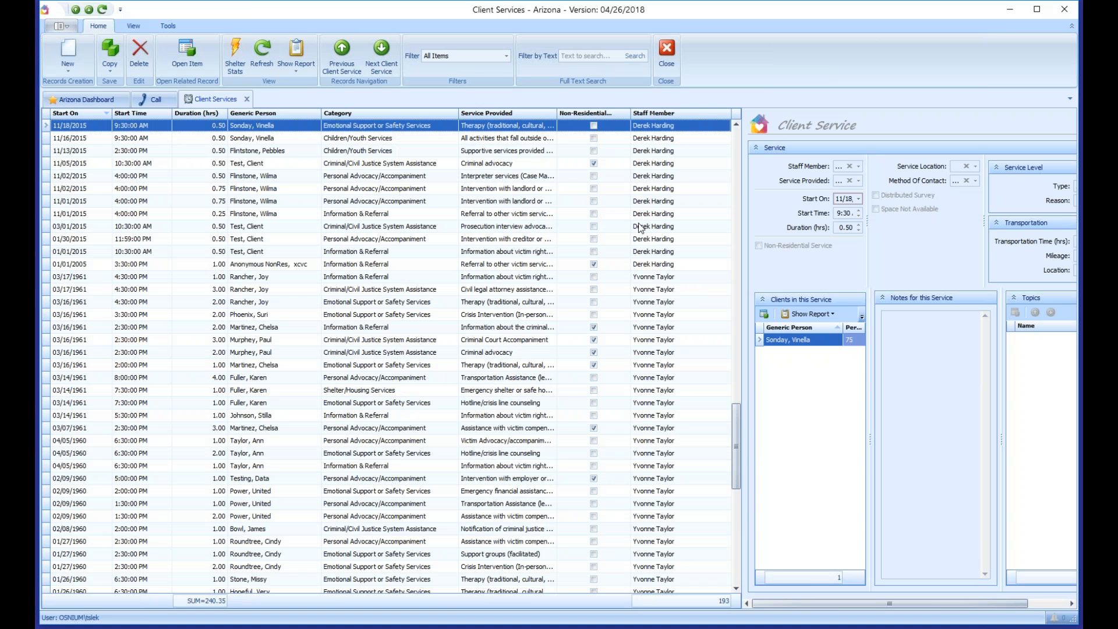
{"action": "scroll", "coordinate": [616, 177], "scroll_direction": "up", "scroll_amount": 10}
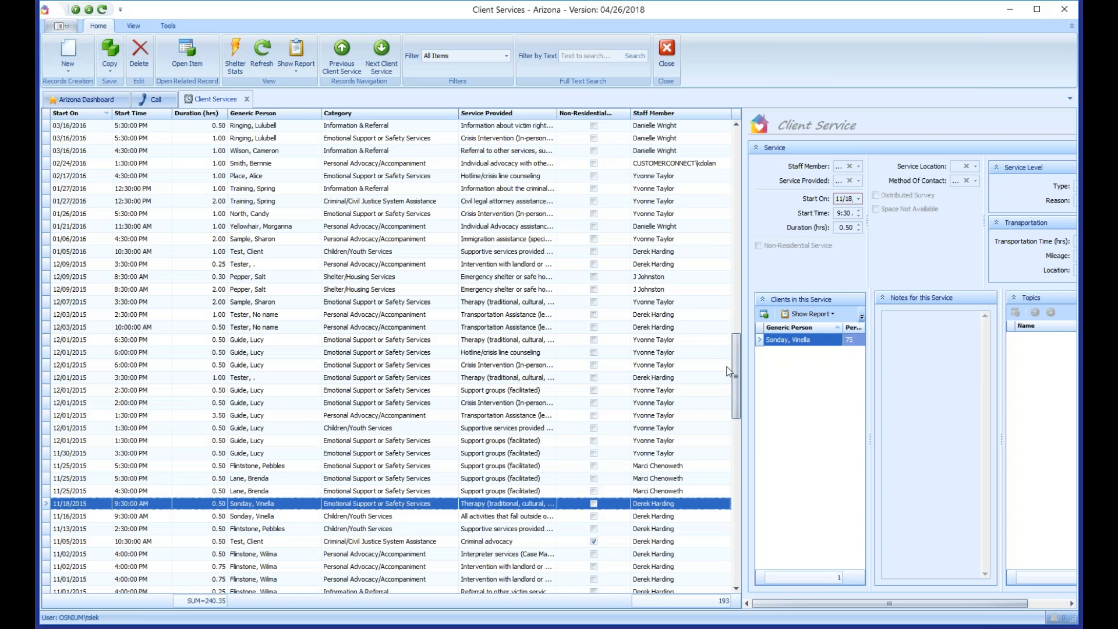
{"action": "left_click_drag", "start_coordinate": [743, 373], "coordinate": [651, 115]}
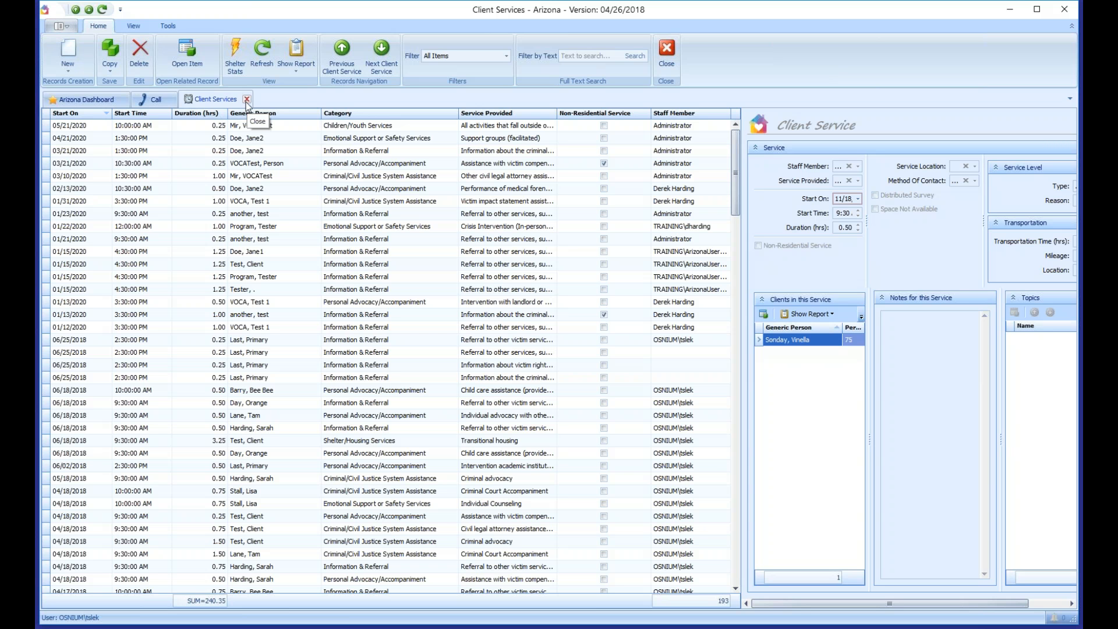
Step: Open the filter options on the Start On column header to show the date filters
{"action": "left_click", "coordinate": [108, 113]}
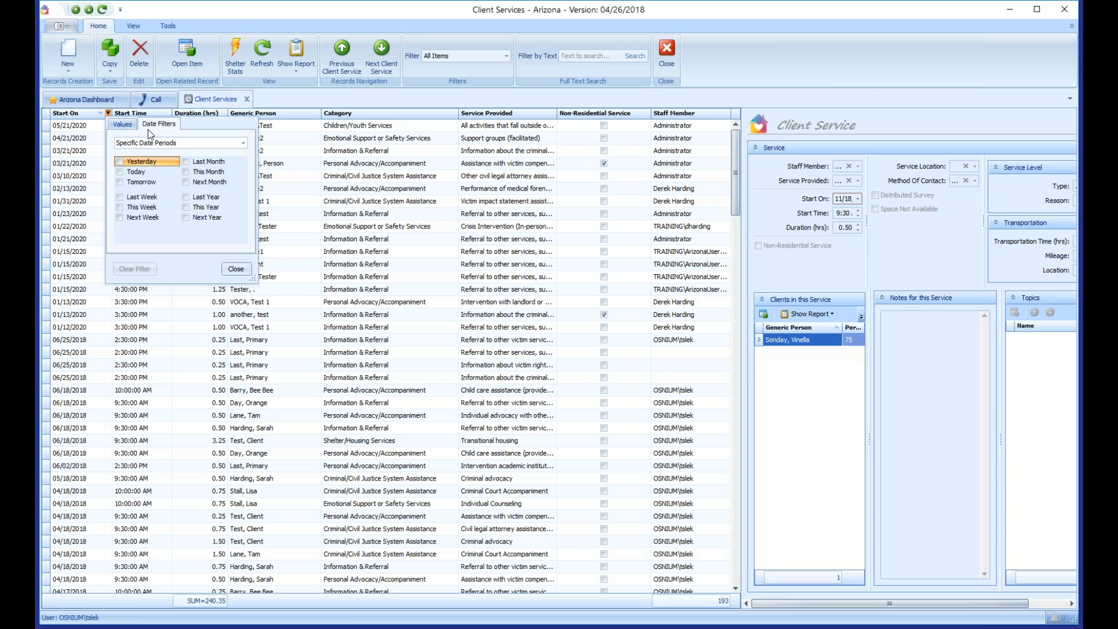
Step: Choose the Between date condition and enter 01/01/2020 as the start date
{"action": "left_click", "coordinate": [243, 144]}
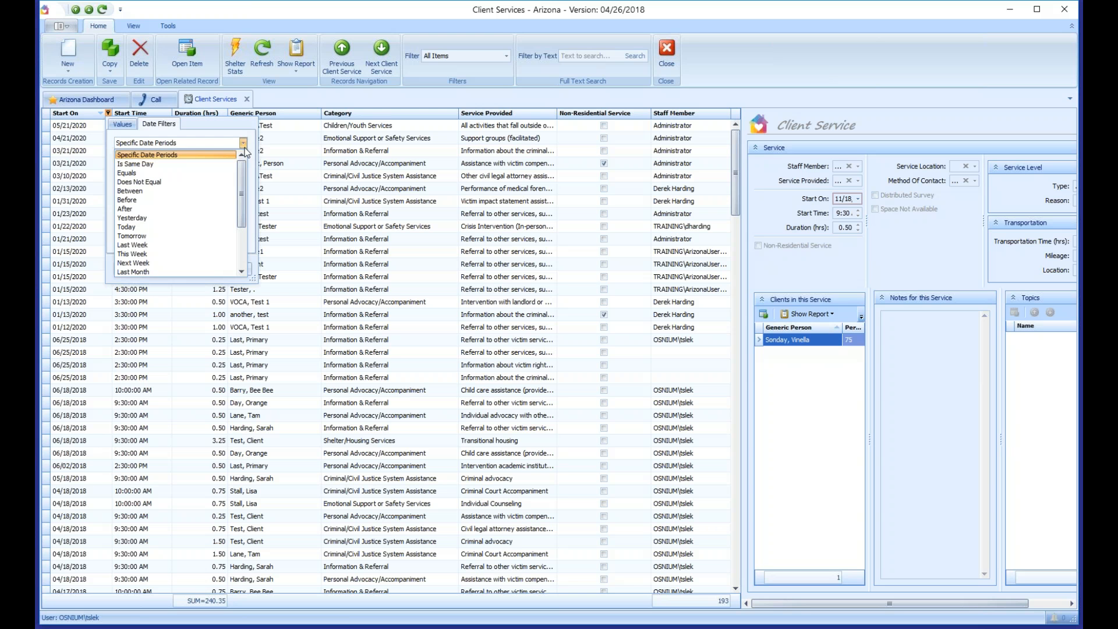
{"action": "left_click", "coordinate": [150, 191]}
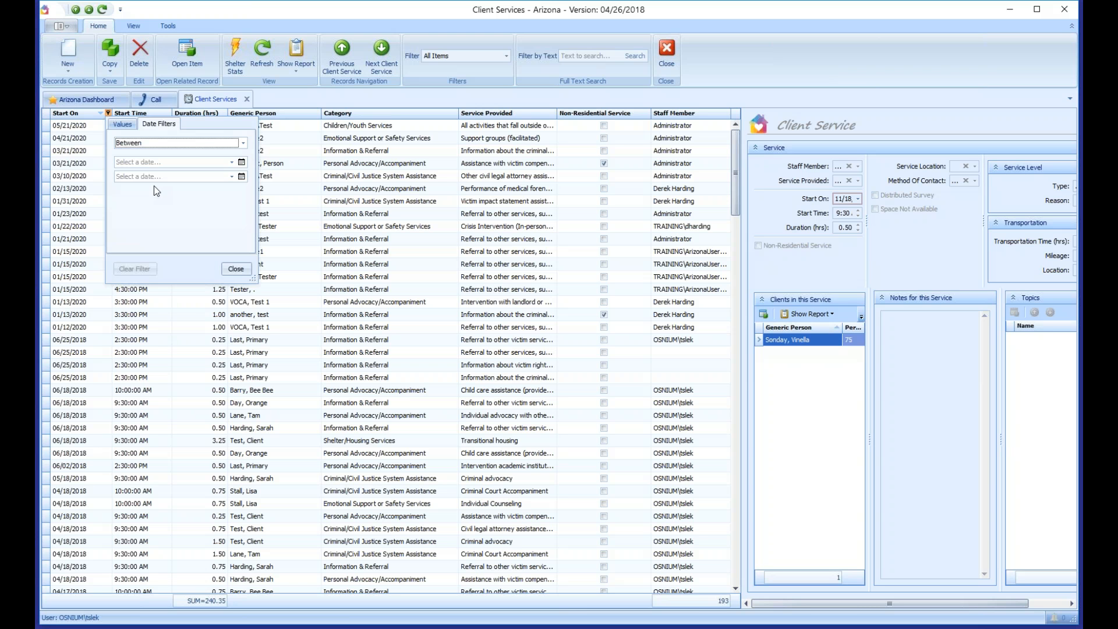
{"action": "left_click", "coordinate": [127, 145]}
{"action": "left_click", "coordinate": [135, 191]}
{"action": "left_click", "coordinate": [136, 162]}
{"action": "left_click", "coordinate": [143, 176]}
{"action": "left_click", "coordinate": [232, 162]}
{"action": "left_click", "coordinate": [219, 165]}
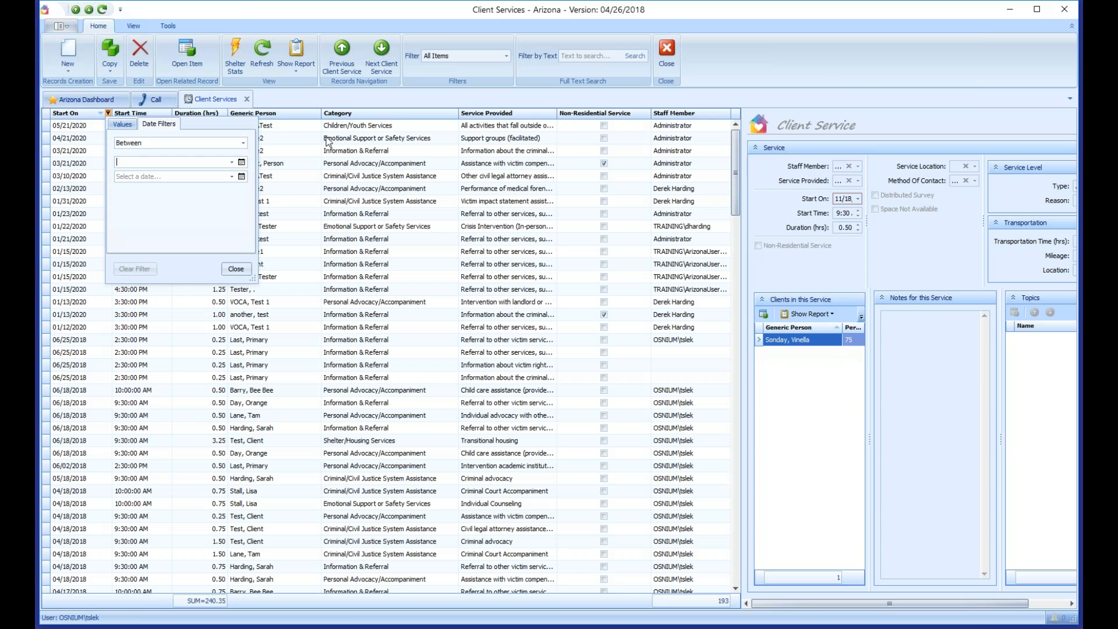
{"action": "type", "text": "1/01"}
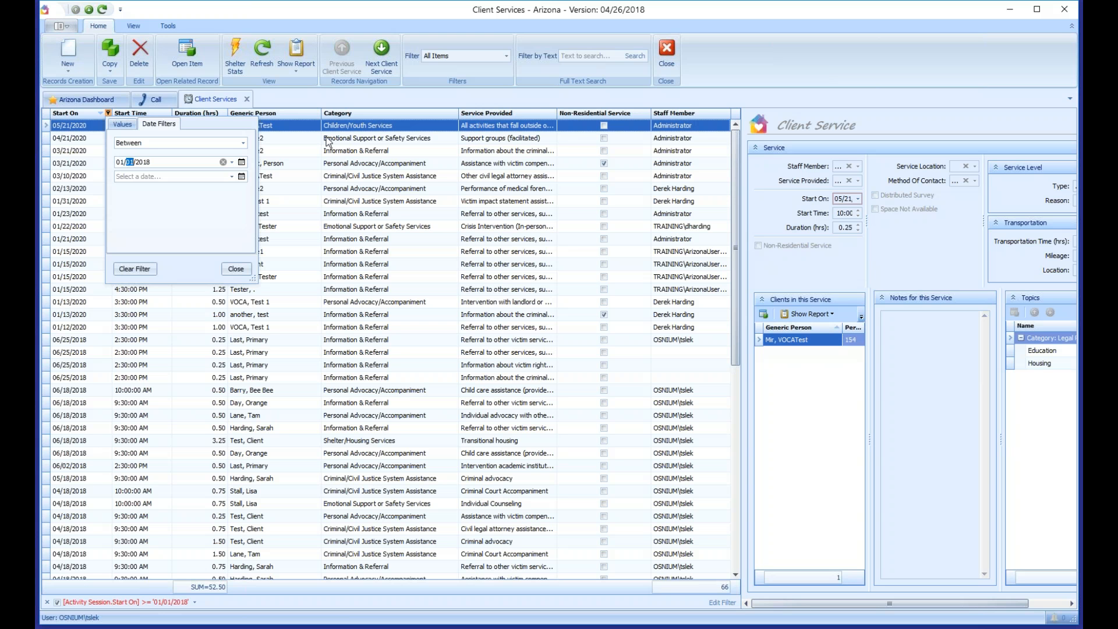
{"action": "type", "text": "/2020"}
{"action": "key", "text": "Tab"}
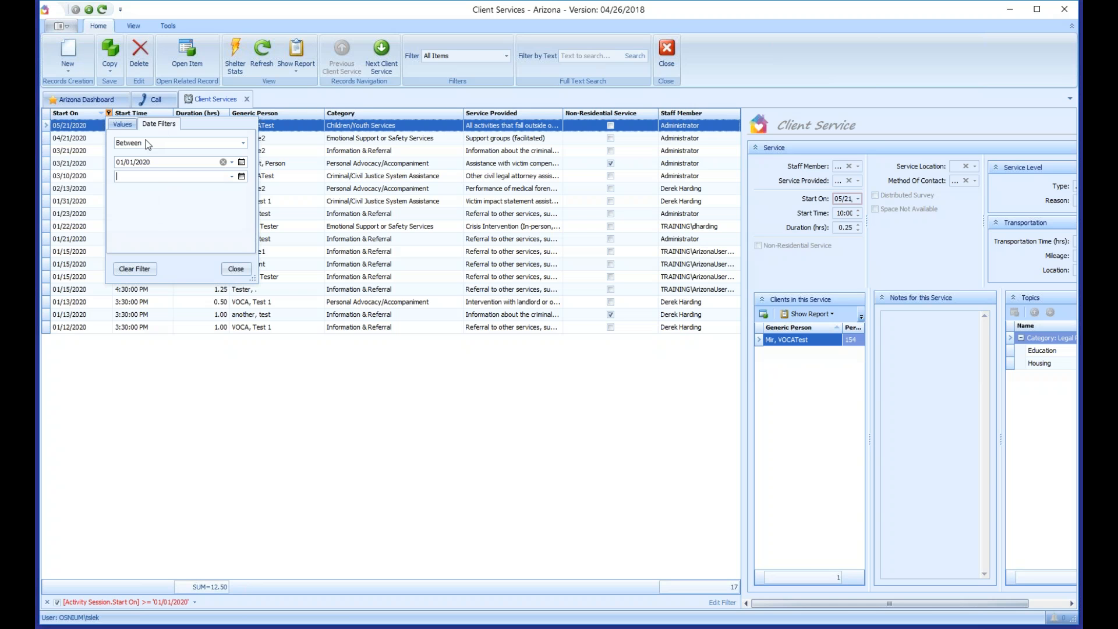
Step: Enter 02/25/2020 as the end date, apply the range, then clear the date filter
{"action": "left_click", "coordinate": [139, 178]}
{"action": "type", "text": "12"}
{"action": "key", "text": "Right"}
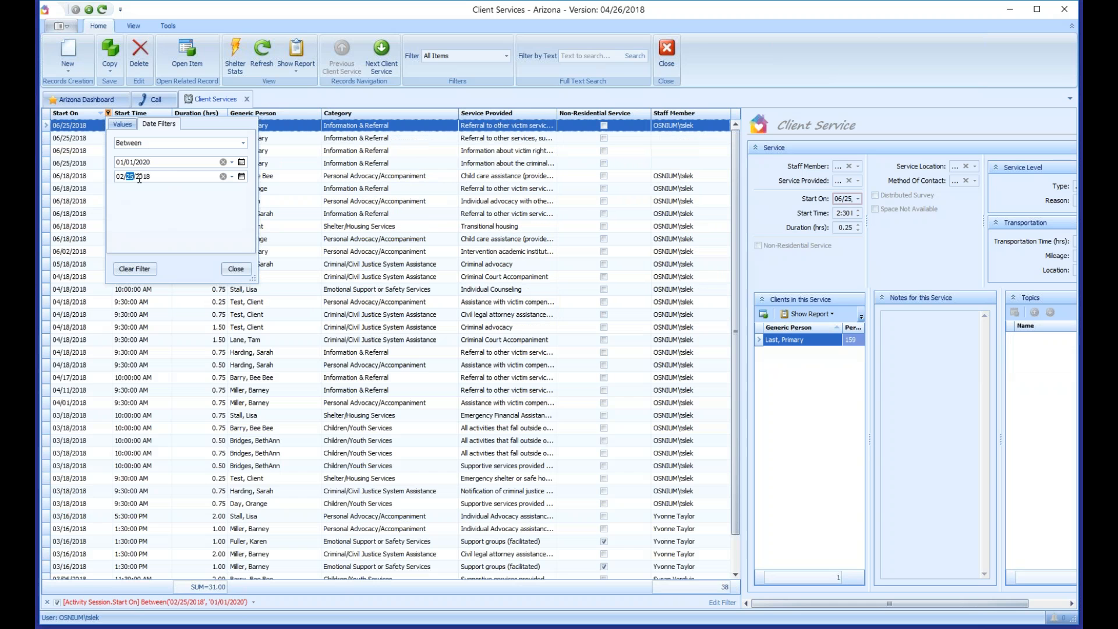
{"action": "left_click", "coordinate": [142, 178]}
{"action": "type", "text": "1/01/2020"}
{"action": "left_click", "coordinate": [197, 382]}
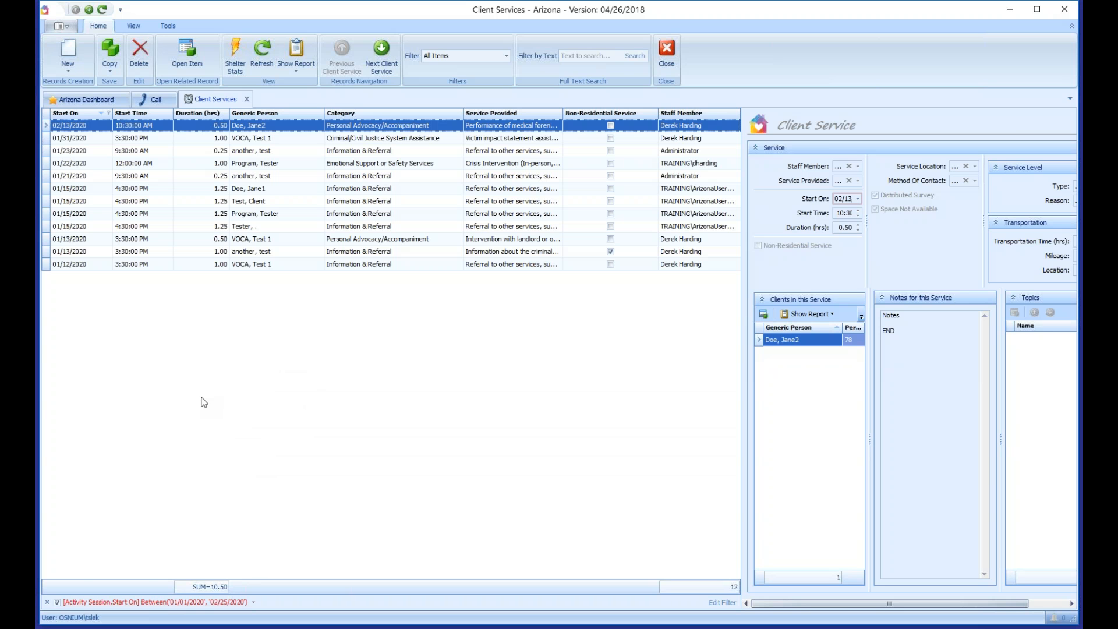
{"action": "left_click", "coordinate": [48, 602]}
Step: Close the Client Services list and open Lists > Client details > Residential Programs
{"action": "middle_click", "coordinate": [210, 98]}
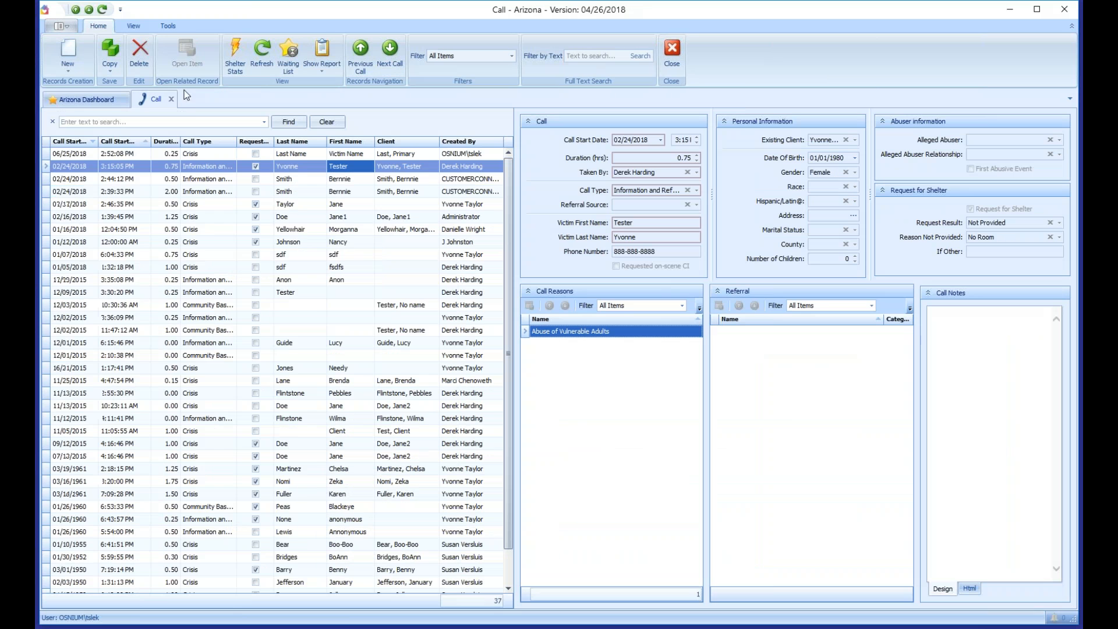
{"action": "left_click", "coordinate": [63, 25]}
{"action": "mouse_move", "coordinate": [114, 214]}
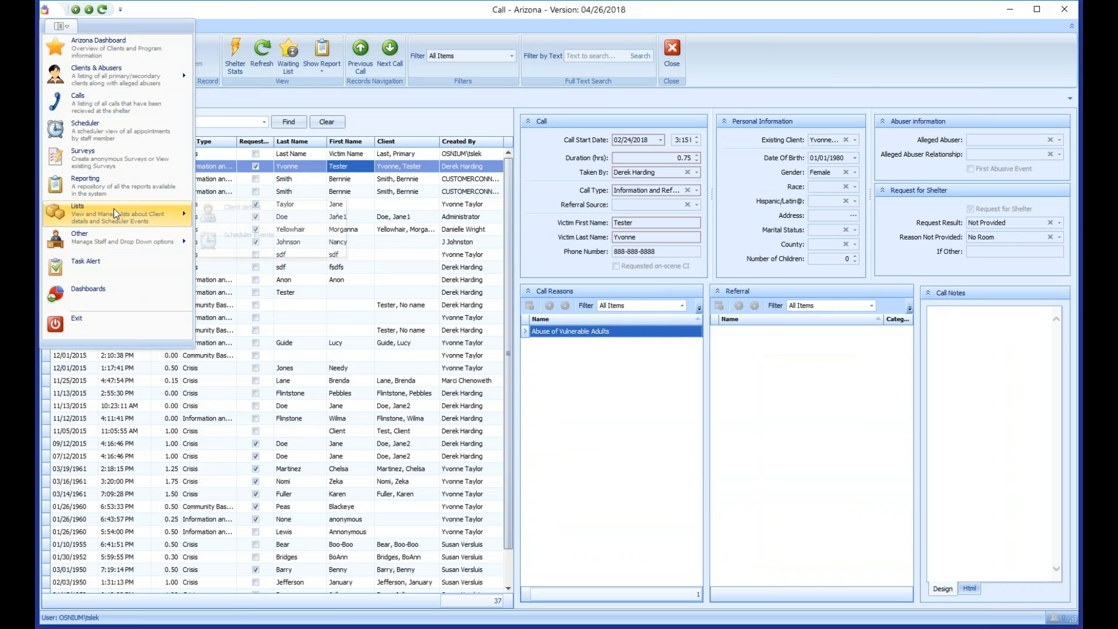
{"action": "mouse_move", "coordinate": [274, 216]}
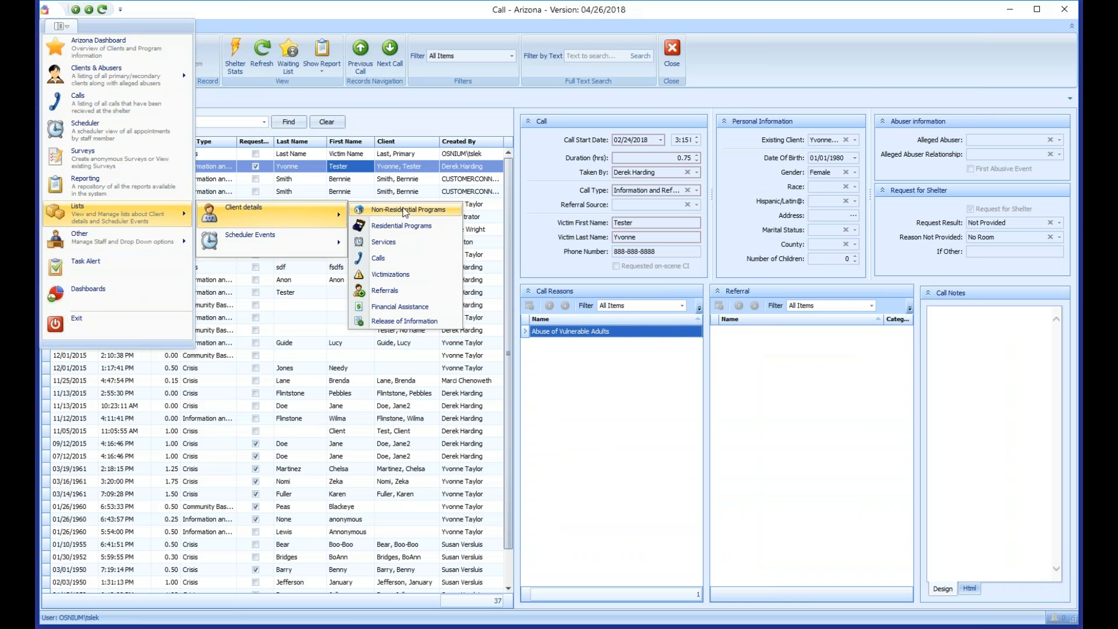
{"action": "left_click", "coordinate": [405, 226]}
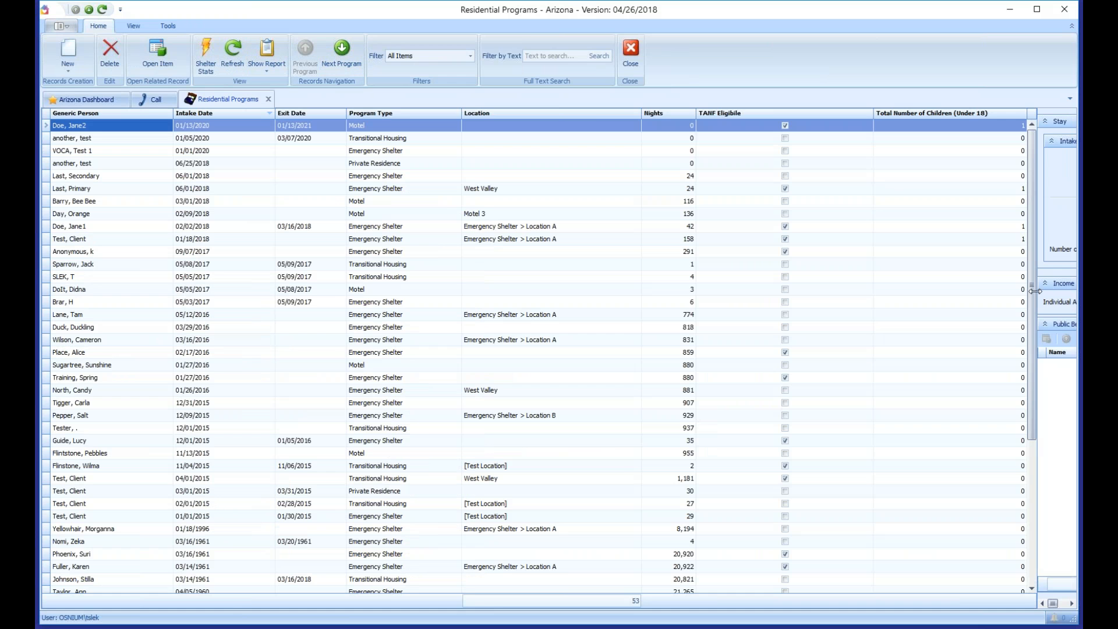
Step: Widen the Residential Programs side panel, then close that list
{"action": "left_click_drag", "start_coordinate": [1033, 291], "coordinate": [852, 294]}
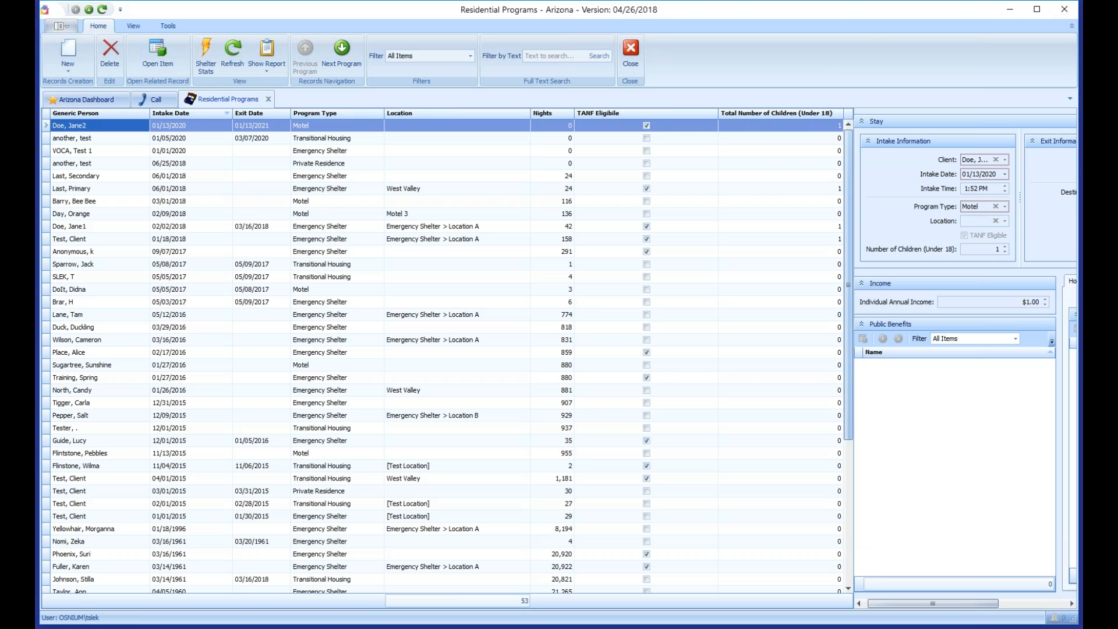
{"action": "mouse_move", "coordinate": [847, 162]}
{"action": "left_mouse_down"}
{"action": "mouse_move", "coordinate": [851, 316]}
{"action": "mouse_move", "coordinate": [849, 175]}
{"action": "left_mouse_up"}
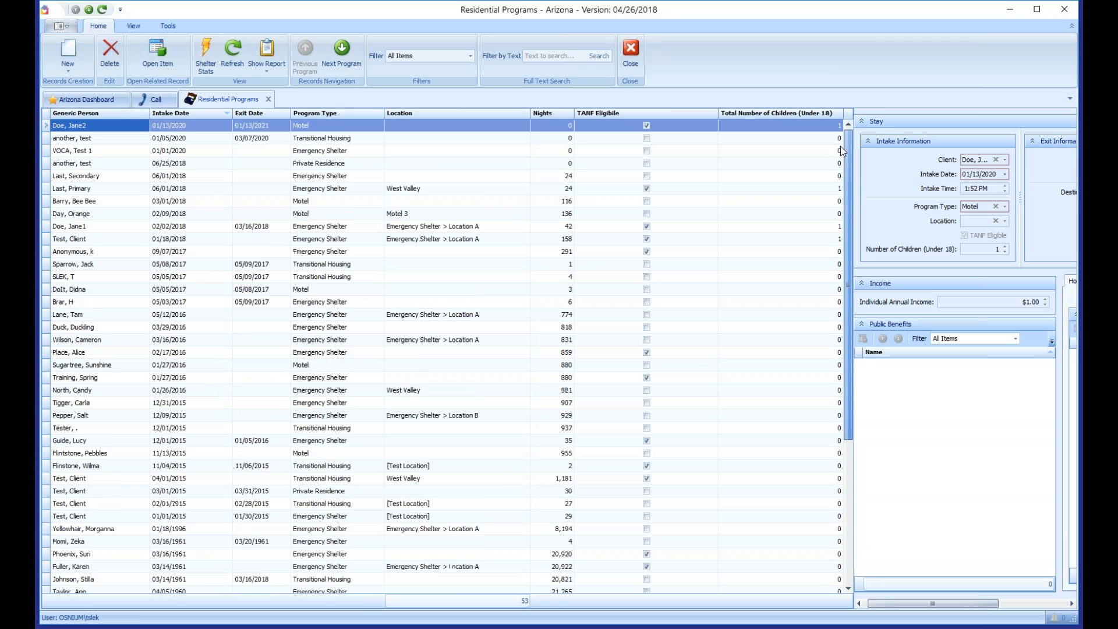
{"action": "left_click", "coordinate": [268, 100]}
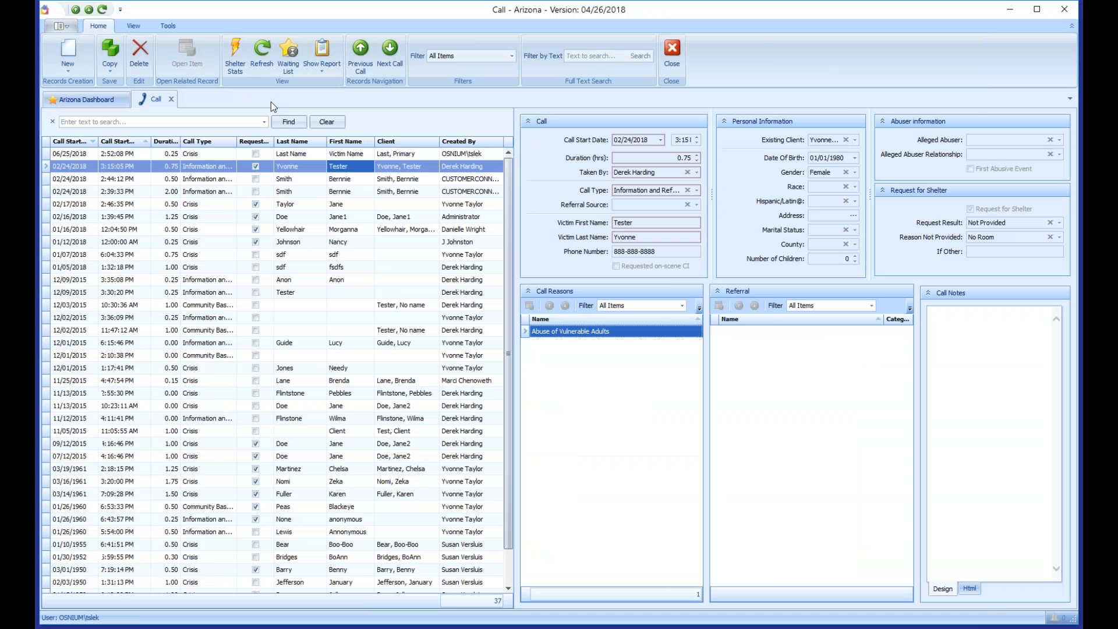
Step: Open the Victimizations list under Lists > Client details and scroll through it
{"action": "left_click", "coordinate": [69, 26]}
{"action": "mouse_move", "coordinate": [128, 212]}
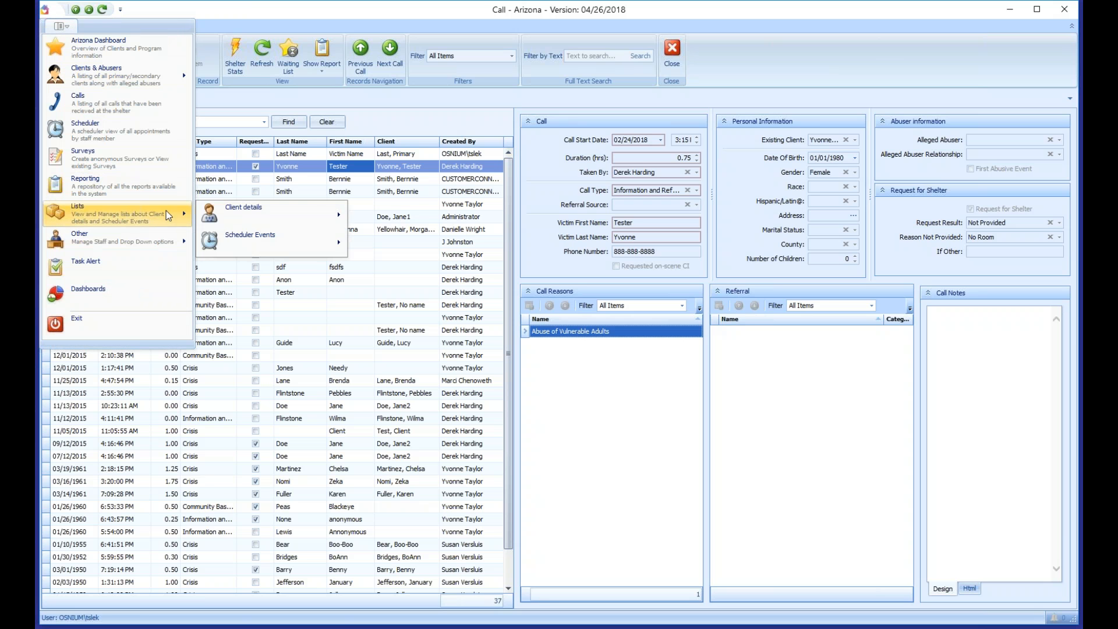
{"action": "mouse_move", "coordinate": [298, 219]}
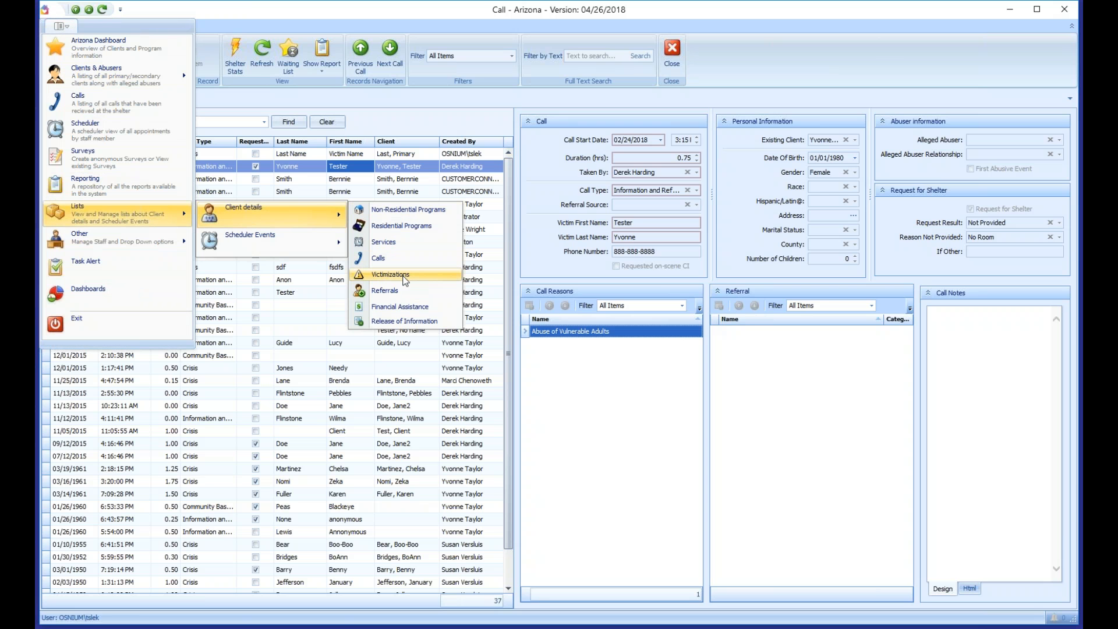
{"action": "left_click", "coordinate": [403, 276]}
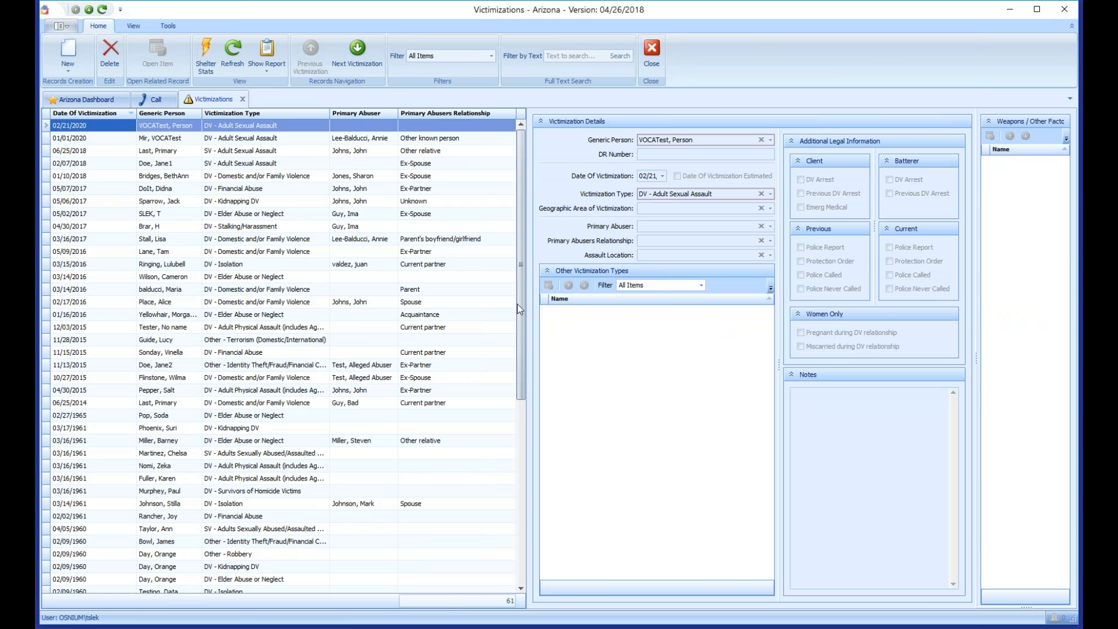
{"action": "left_click_drag", "start_coordinate": [528, 296], "coordinate": [698, 296]}
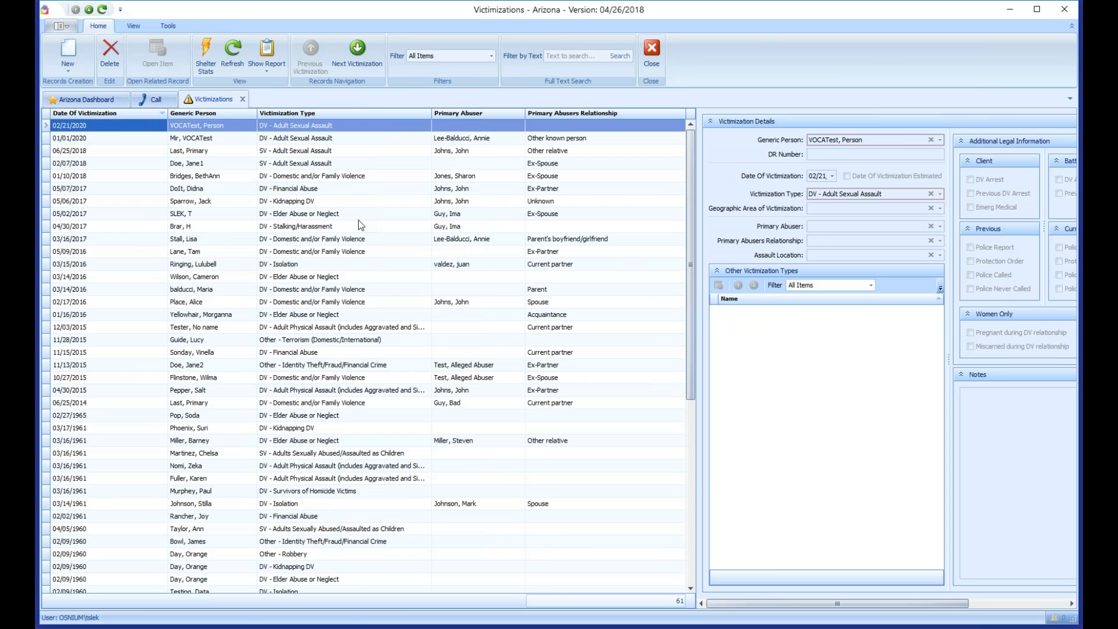
{"action": "scroll", "coordinate": [364, 245], "scroll_direction": "down", "scroll_amount": 4}
{"action": "scroll", "coordinate": [351, 295], "scroll_direction": "down", "scroll_amount": 4}
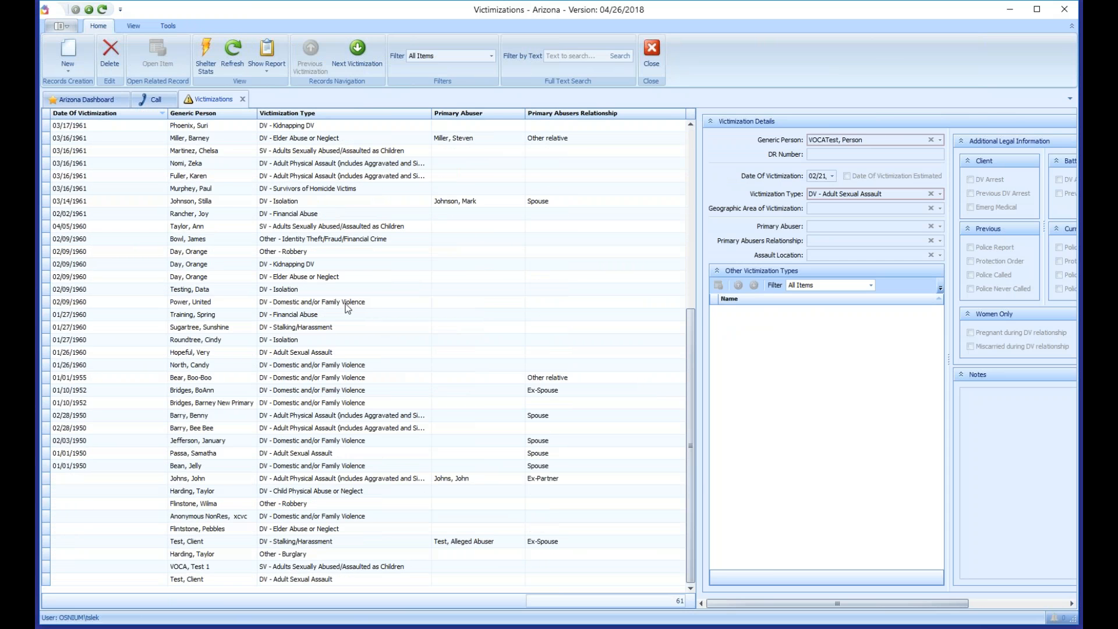
{"action": "scroll", "coordinate": [349, 305], "scroll_direction": "up", "scroll_amount": 8}
Step: Check the Export to options for the 05/07/2017 financial abuse record, then close the list
{"action": "left_click", "coordinate": [271, 191]}
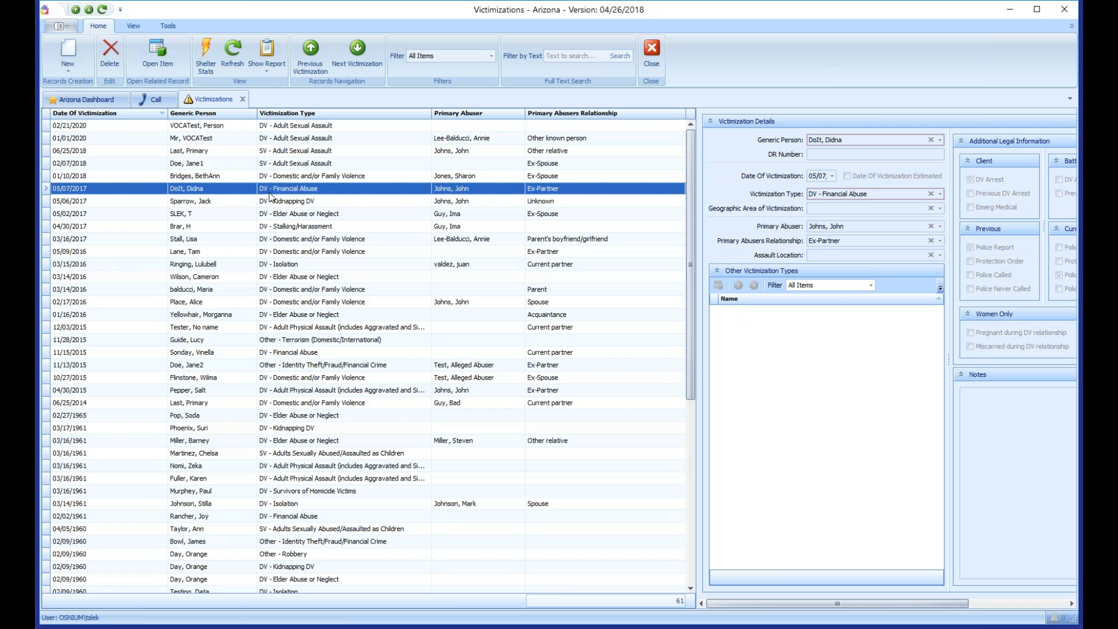
{"action": "right_click", "coordinate": [277, 186]}
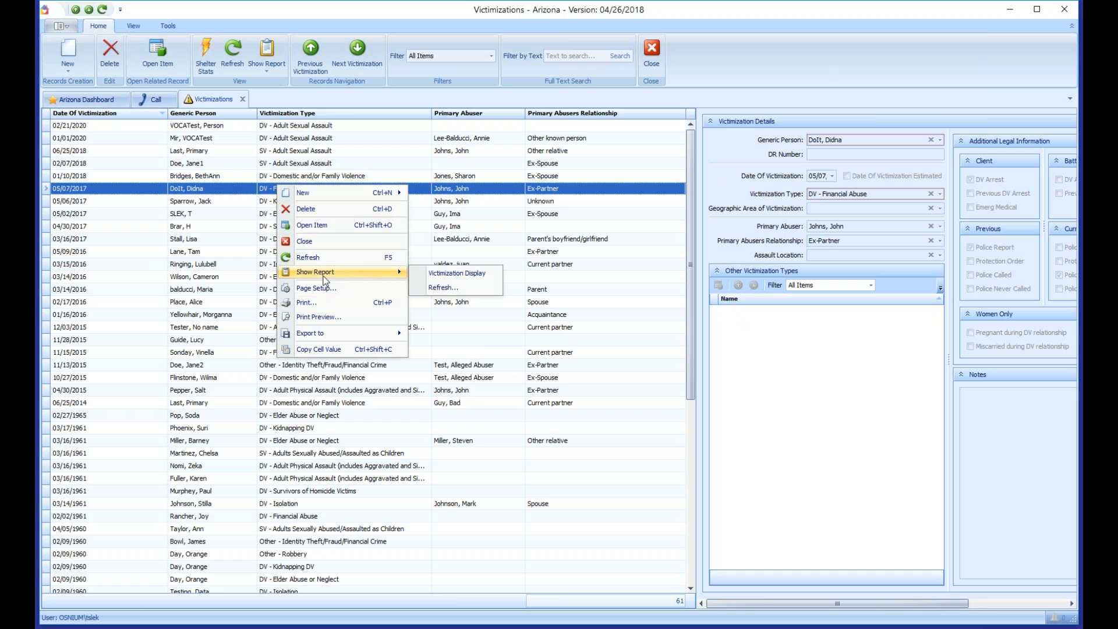
{"action": "mouse_move", "coordinate": [329, 336]}
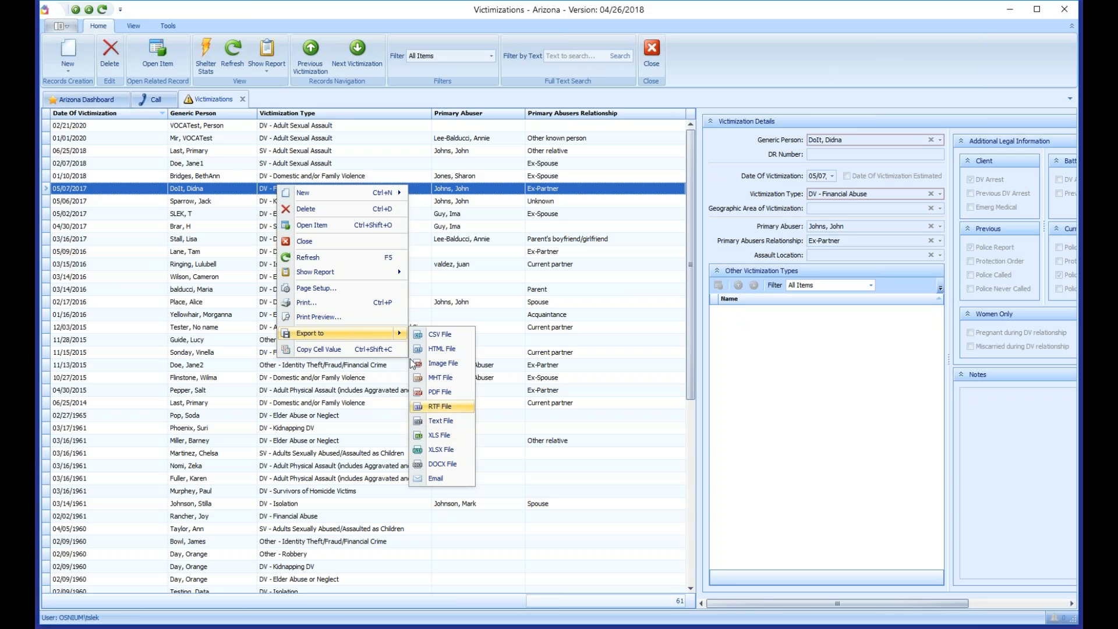
{"action": "middle_click", "coordinate": [218, 97]}
{"action": "left_click", "coordinate": [63, 27]}
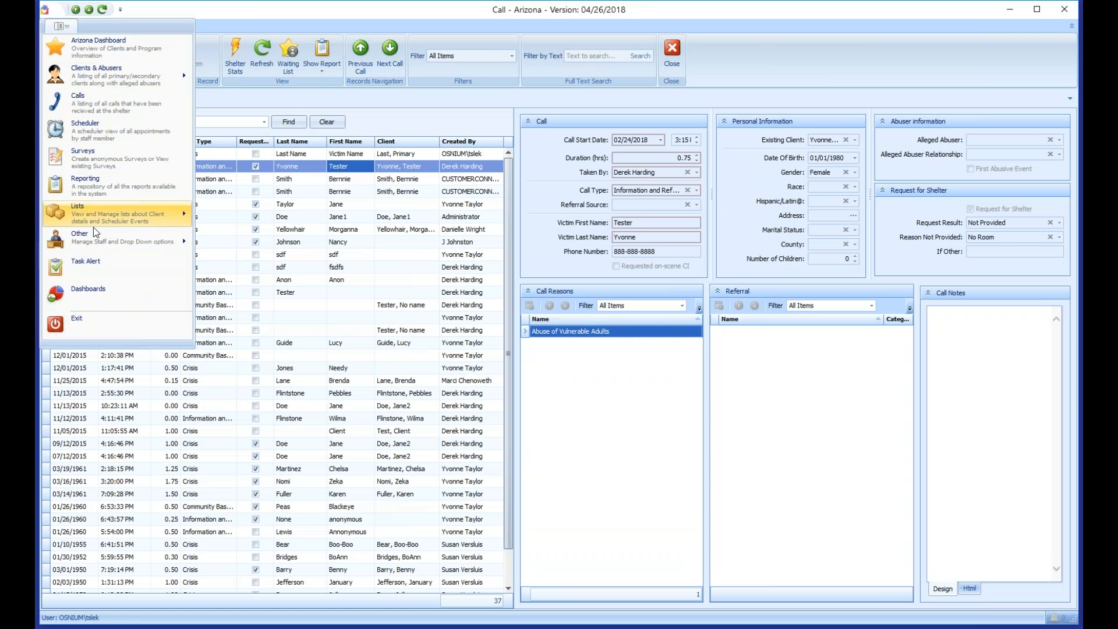
Step: Open the Scheduler Events > Outreach list and select the 02/23/2018 outreach record
{"action": "mouse_move", "coordinate": [97, 230]}
{"action": "mouse_move", "coordinate": [286, 251]}
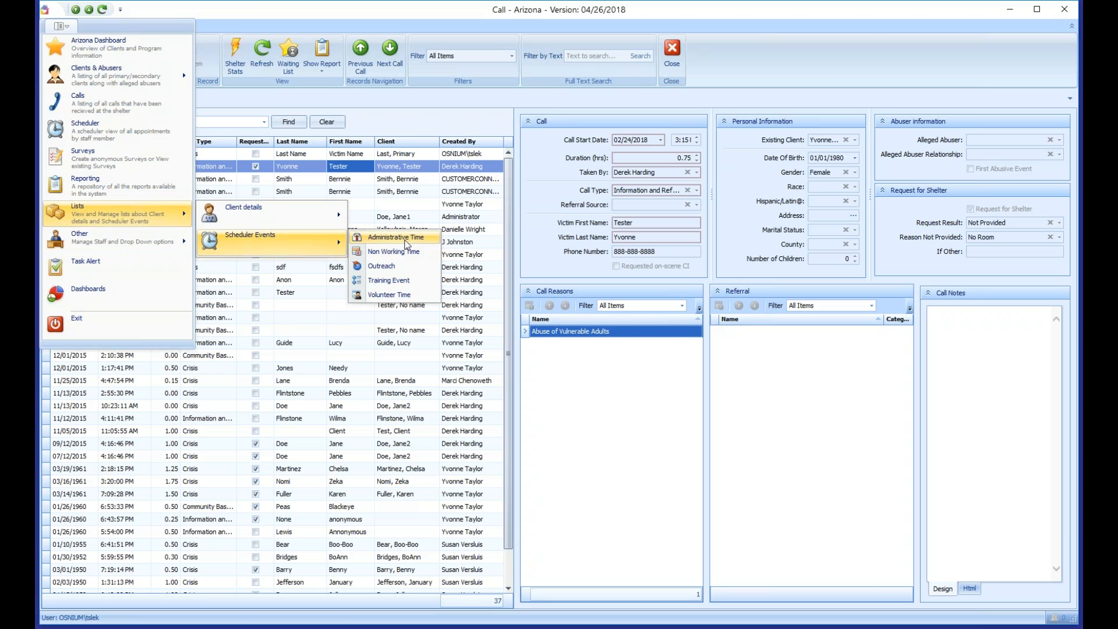
{"action": "left_click", "coordinate": [390, 265]}
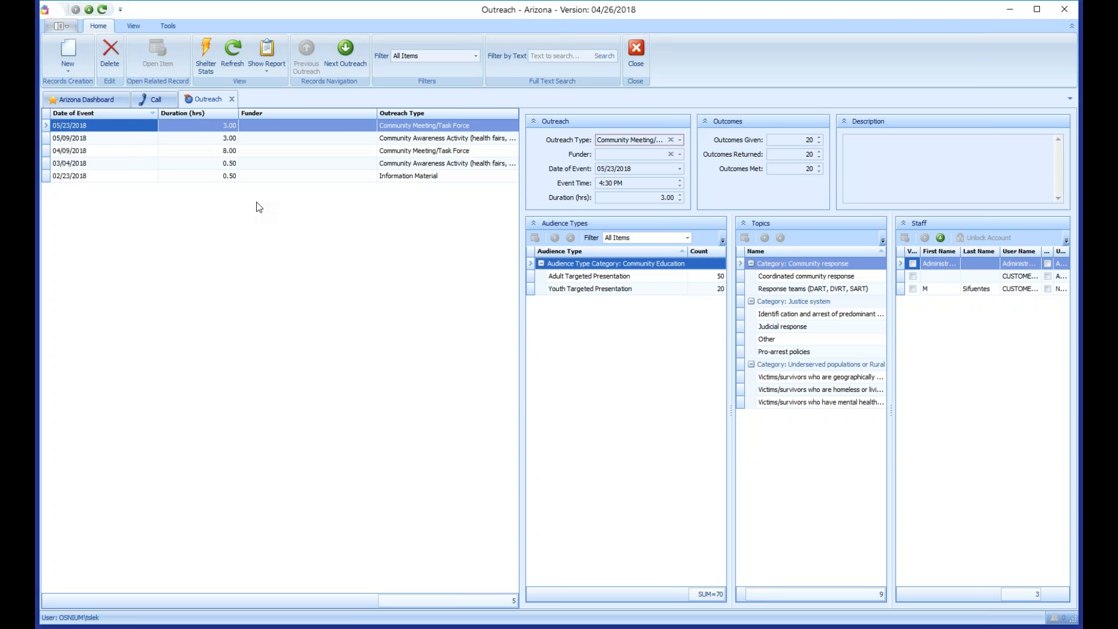
{"action": "left_click", "coordinate": [250, 176]}
Step: Create a Community Education & Awareness Presentation outreach in Gila county lasting 2.00 hours
{"action": "left_click", "coordinate": [72, 55]}
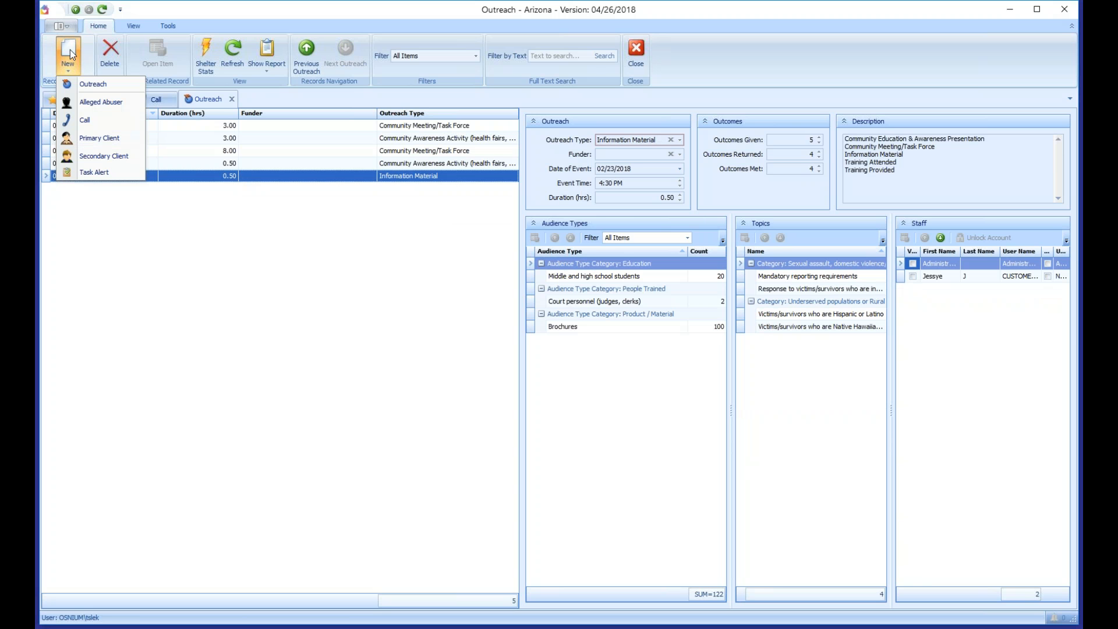
{"action": "left_click", "coordinate": [87, 82]}
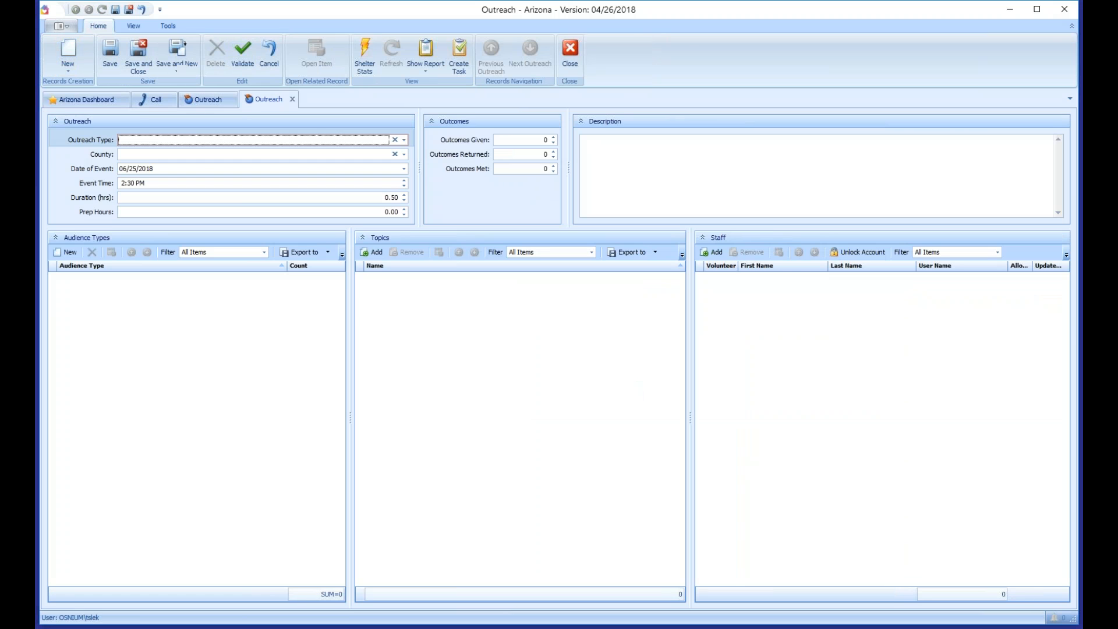
{"action": "left_click", "coordinate": [188, 141]}
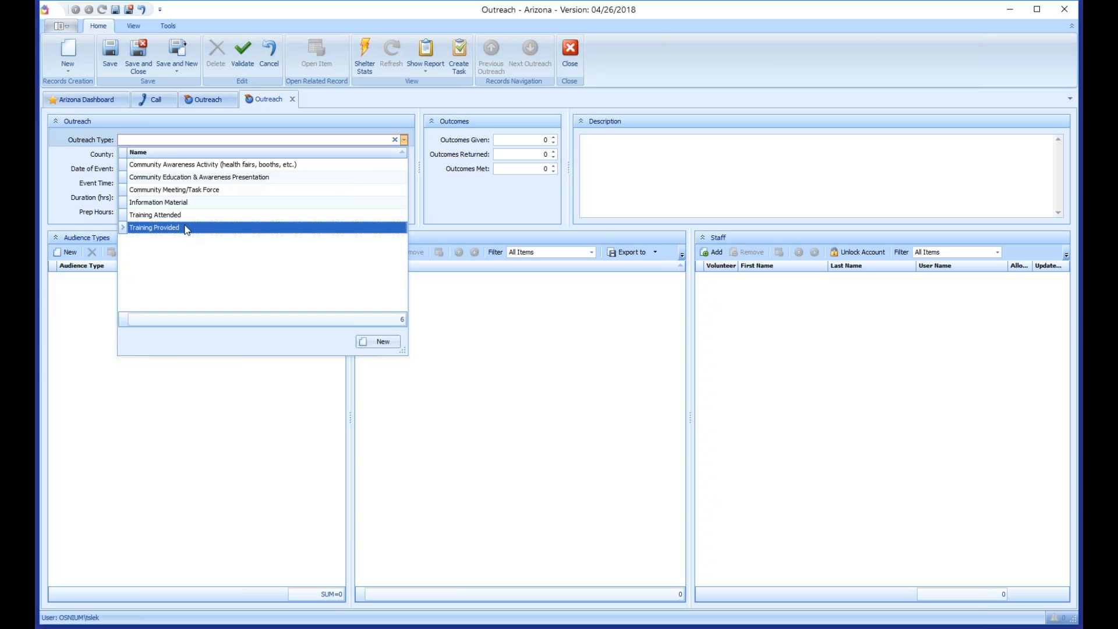
{"action": "left_click", "coordinate": [185, 181]}
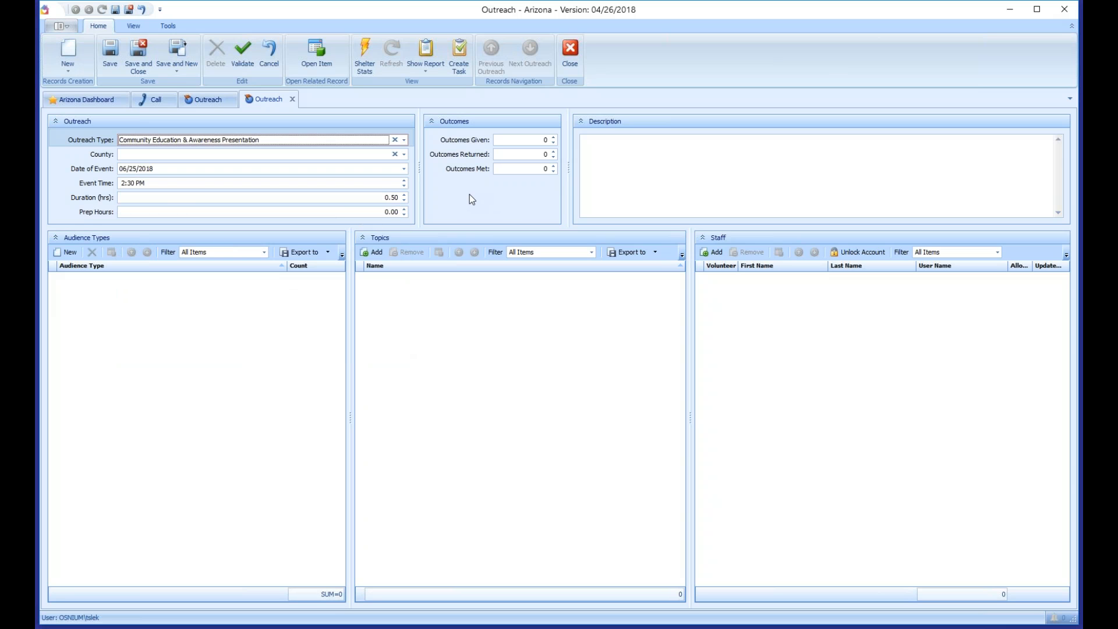
{"action": "left_click", "coordinate": [168, 155]}
{"action": "left_click", "coordinate": [157, 217]}
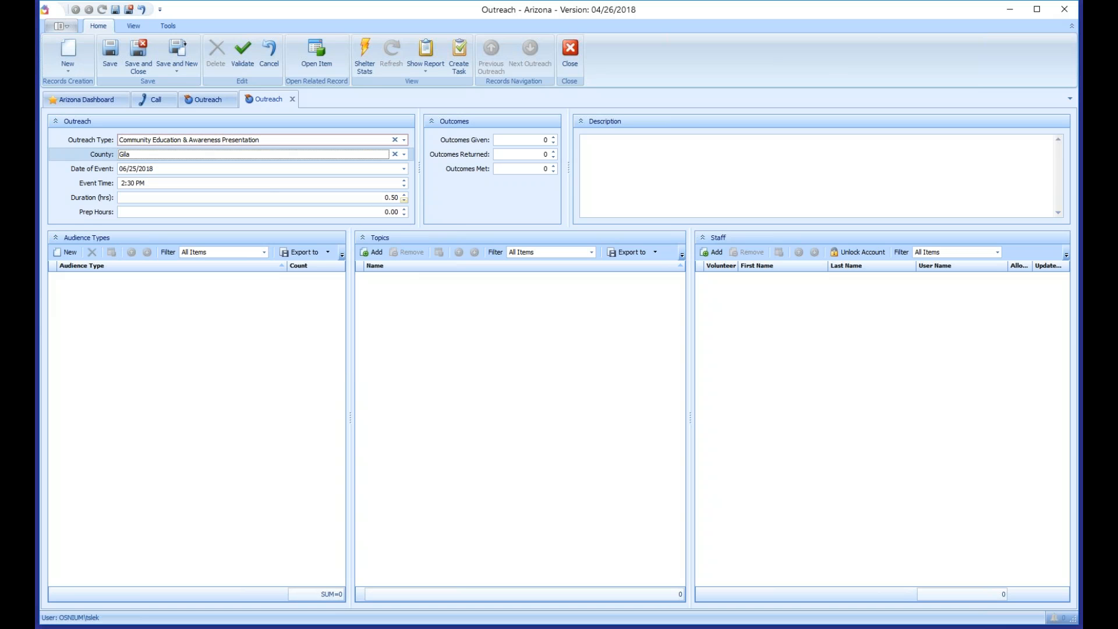
{"action": "triple_click", "coordinate": [406, 196]}
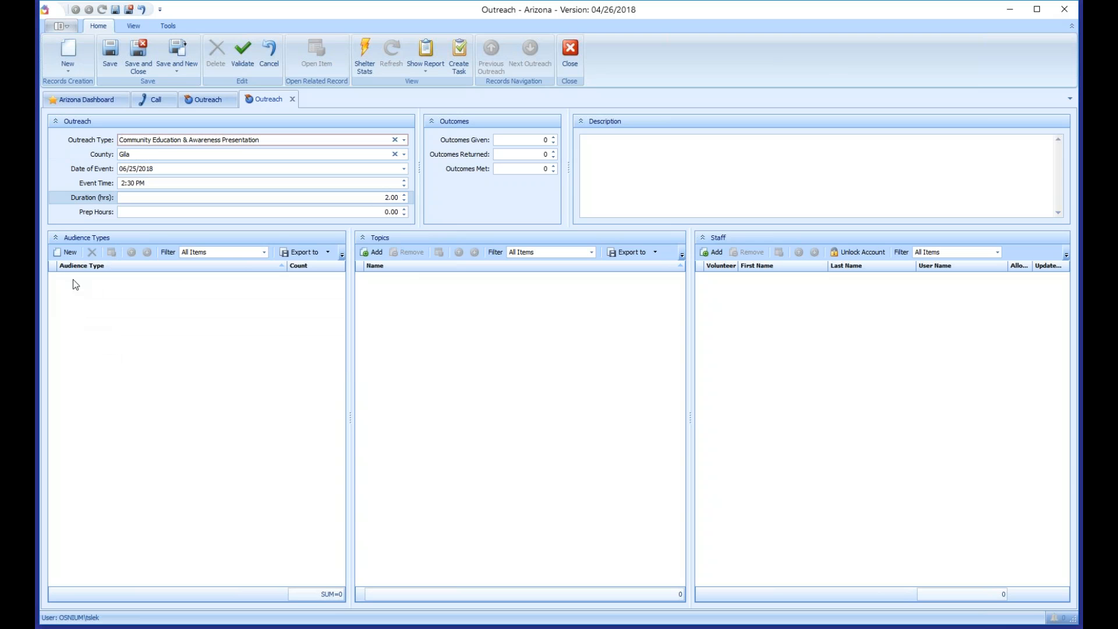
{"action": "left_click", "coordinate": [66, 252]}
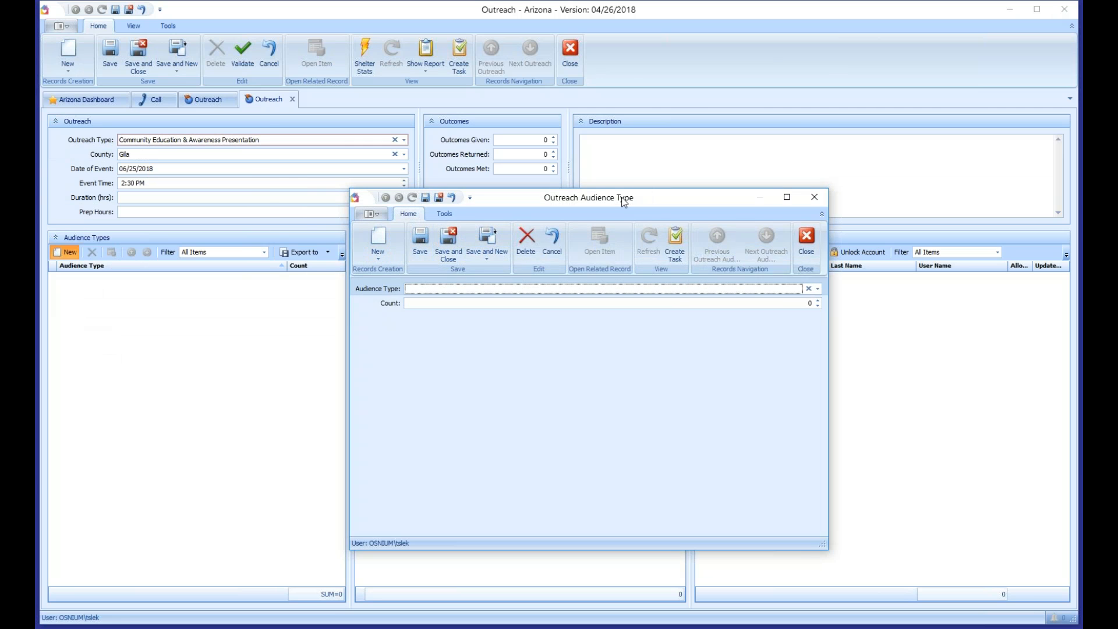
Step: Add an audience entry of 20 middle and high school students
{"action": "left_click", "coordinate": [749, 200]}
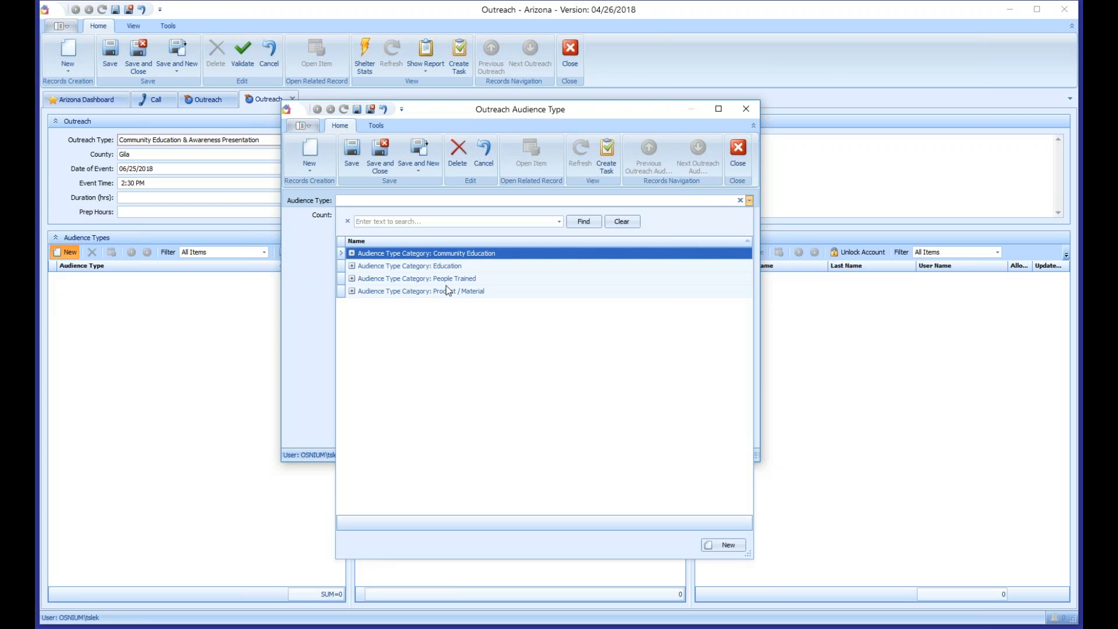
{"action": "left_click", "coordinate": [351, 266]}
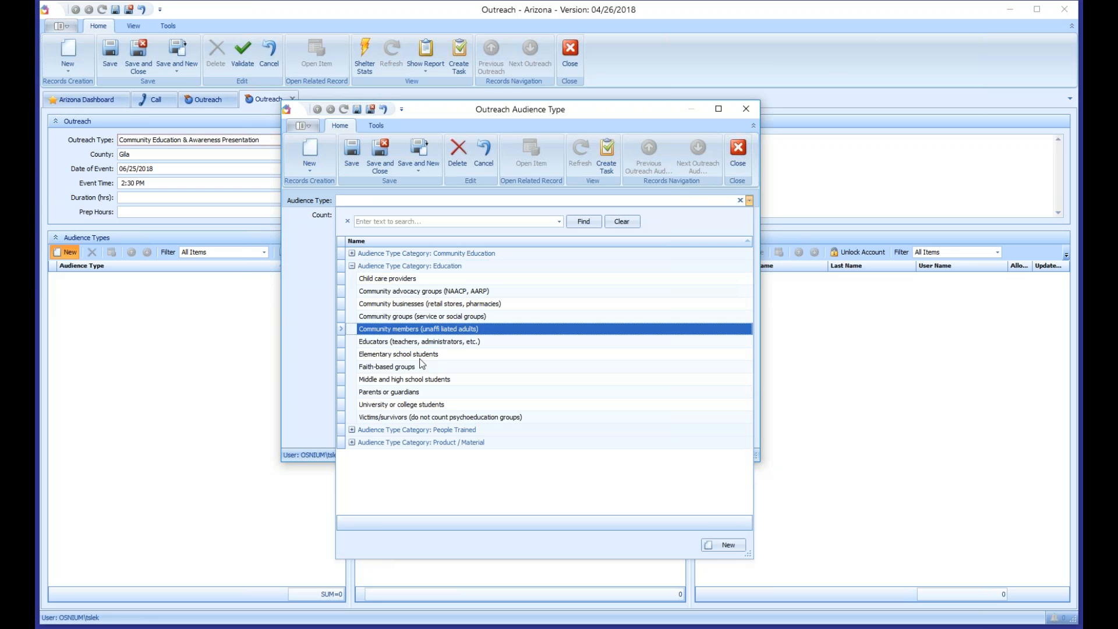
{"action": "left_click", "coordinate": [429, 381]}
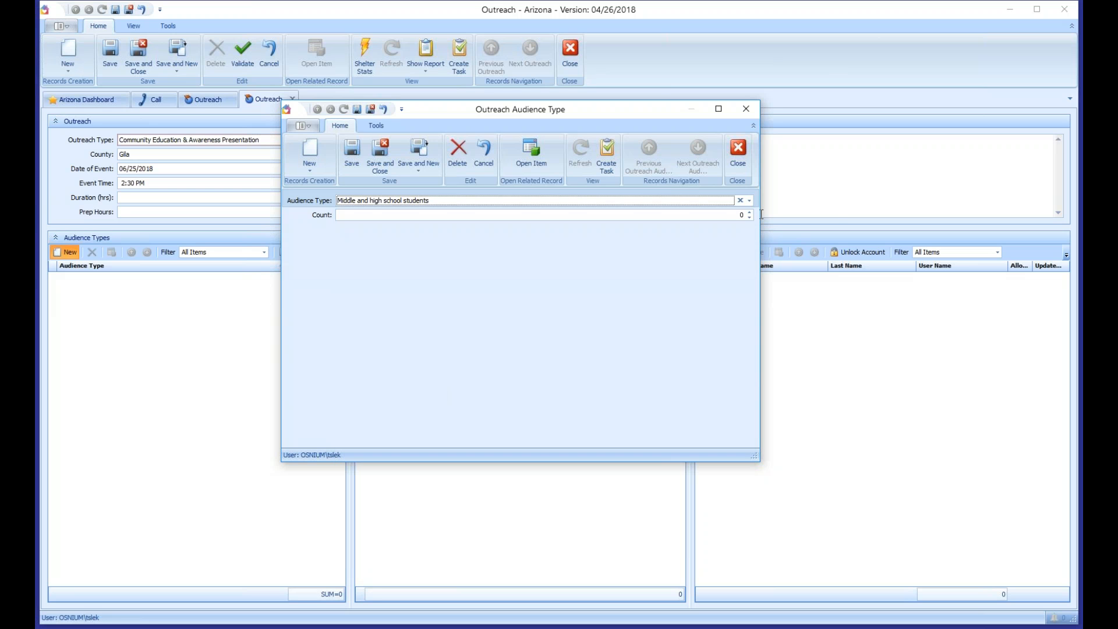
{"action": "key", "text": "Tab"}
{"action": "type", "text": "20"}
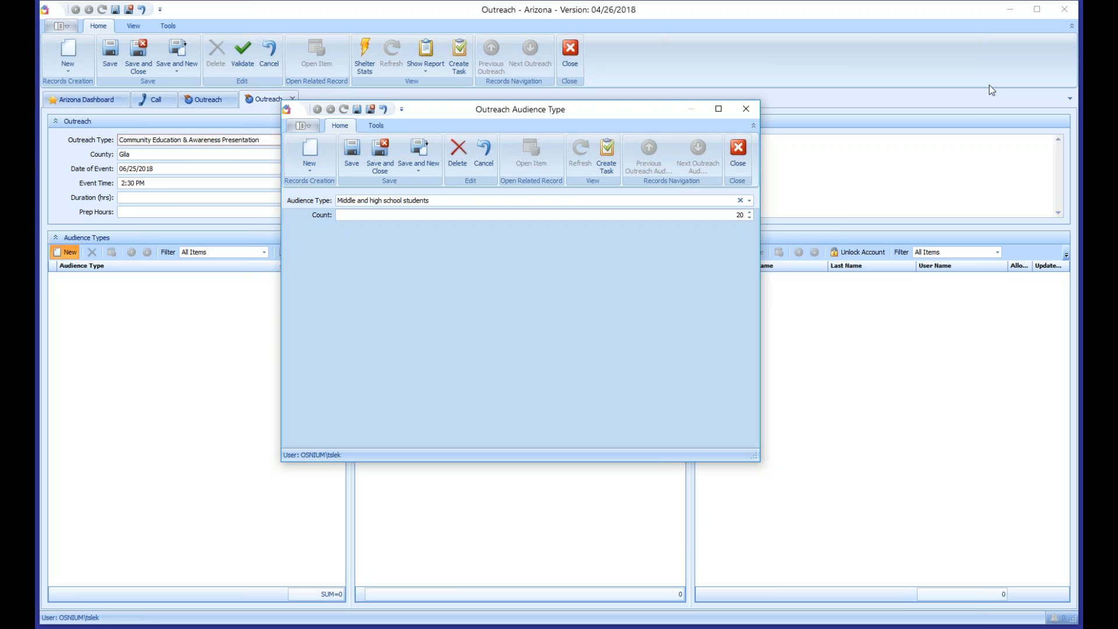
{"action": "left_click", "coordinate": [352, 155]}
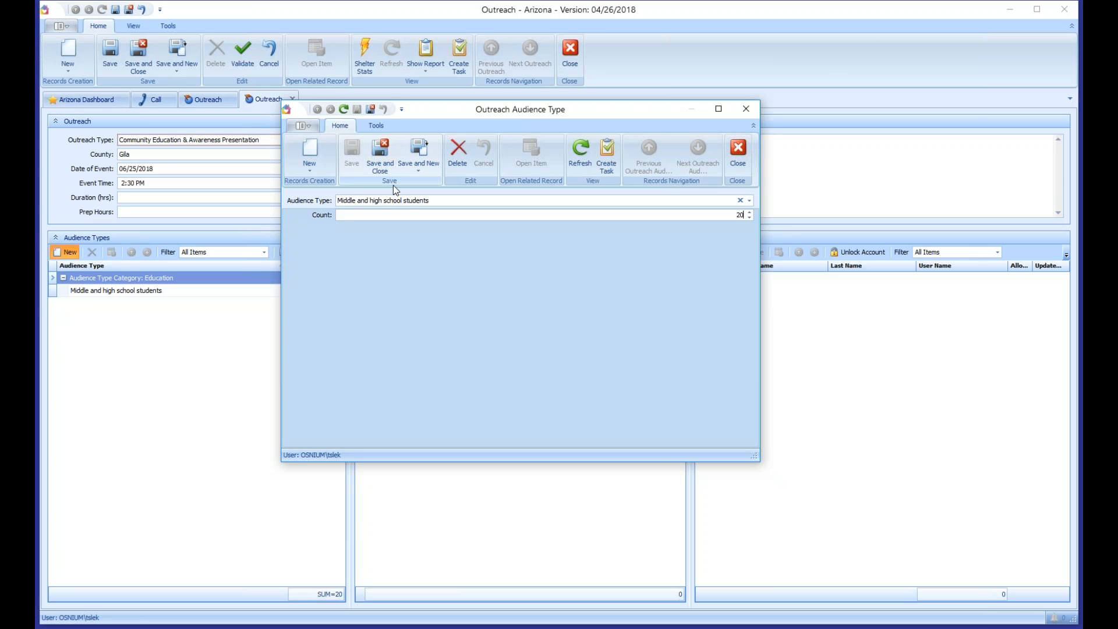
{"action": "left_click", "coordinate": [417, 148]}
Step: Add a second audience entry of 10 university or college students and close
{"action": "left_click", "coordinate": [750, 200]}
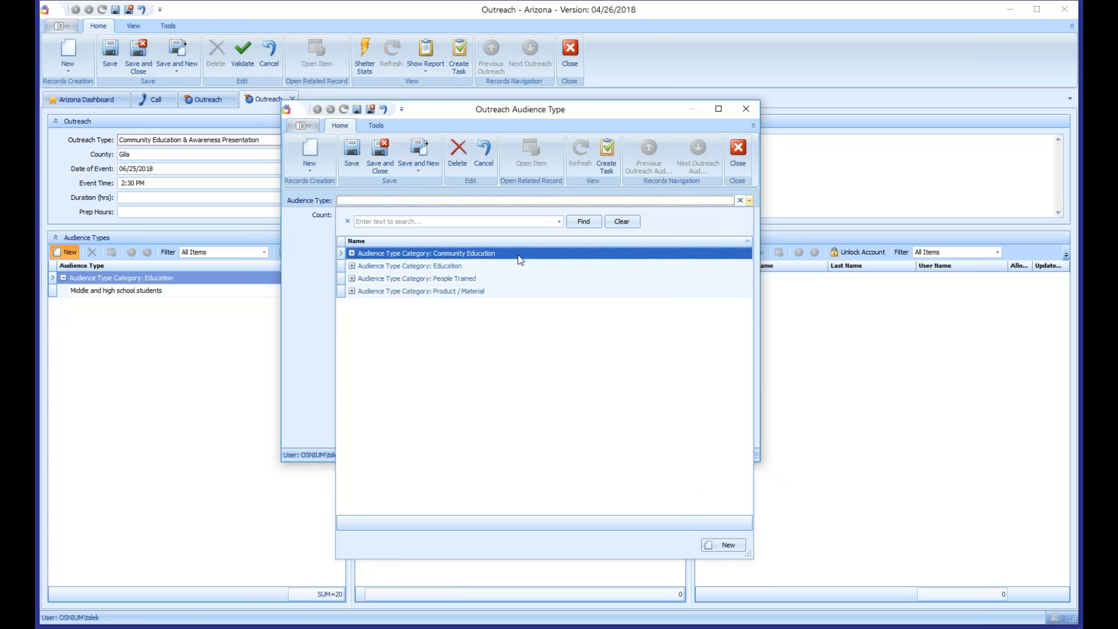
{"action": "left_click", "coordinate": [352, 267]}
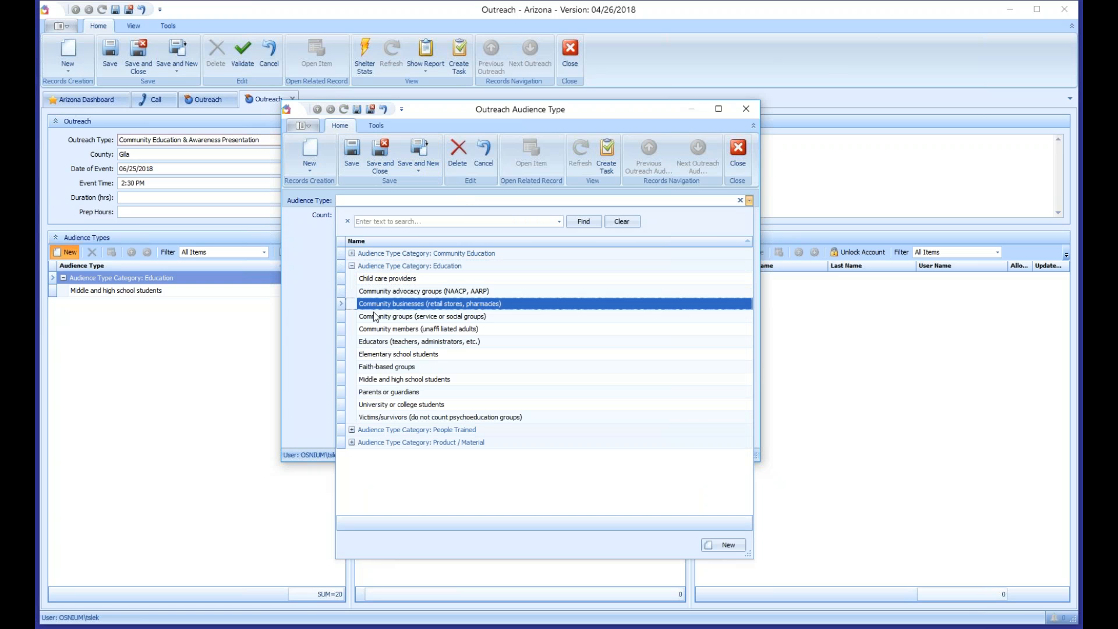
{"action": "left_click", "coordinate": [405, 405]}
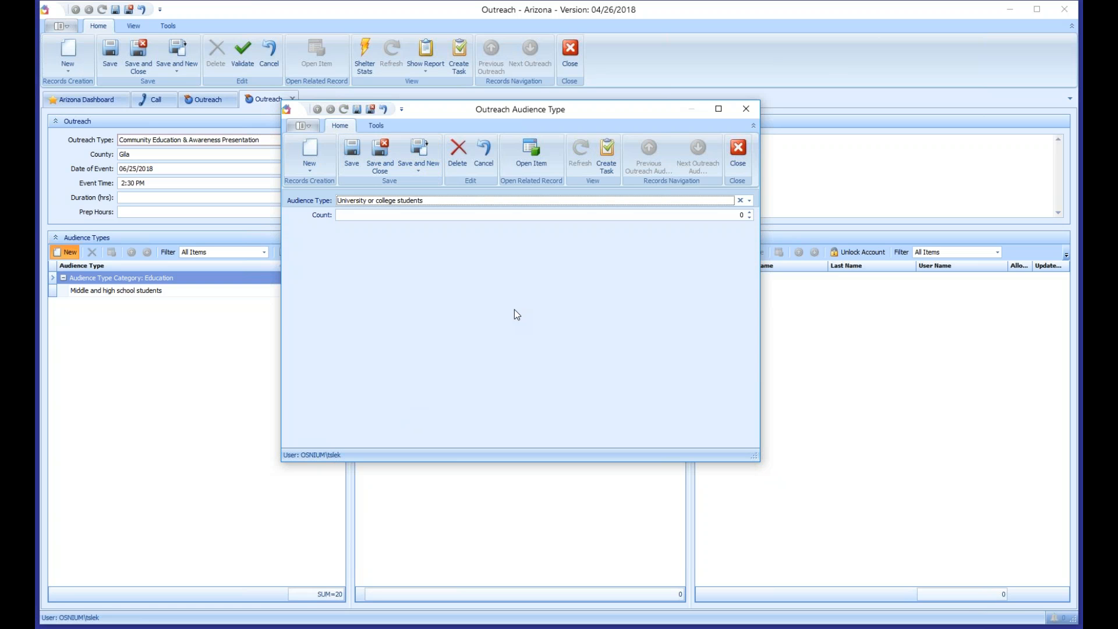
{"action": "key", "text": "Tab"}
{"action": "type", "text": "10"}
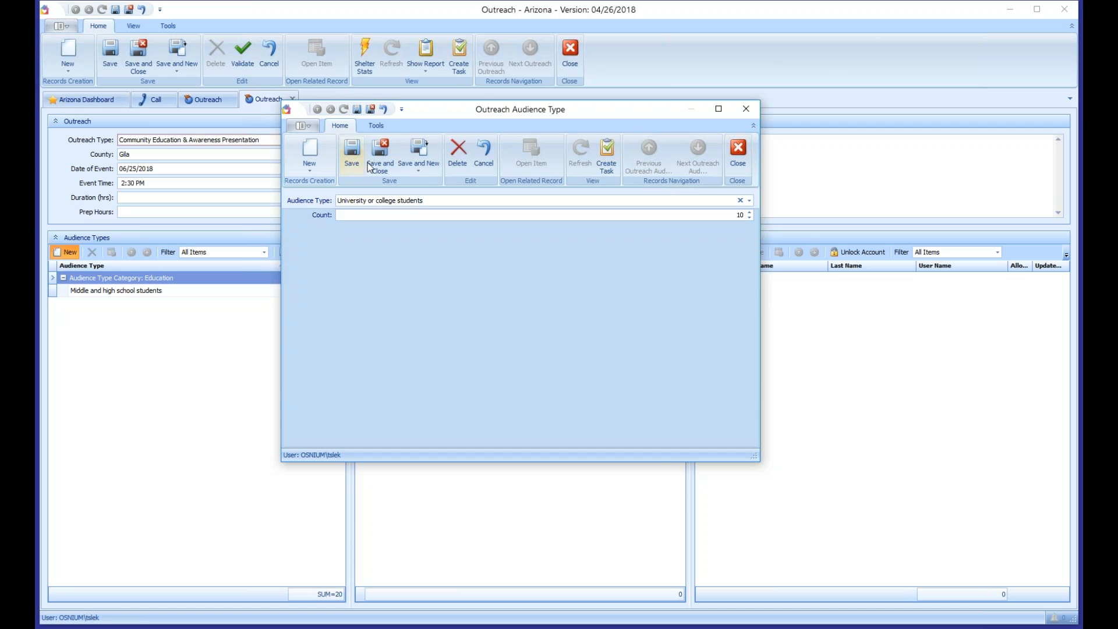
{"action": "left_click", "coordinate": [380, 153]}
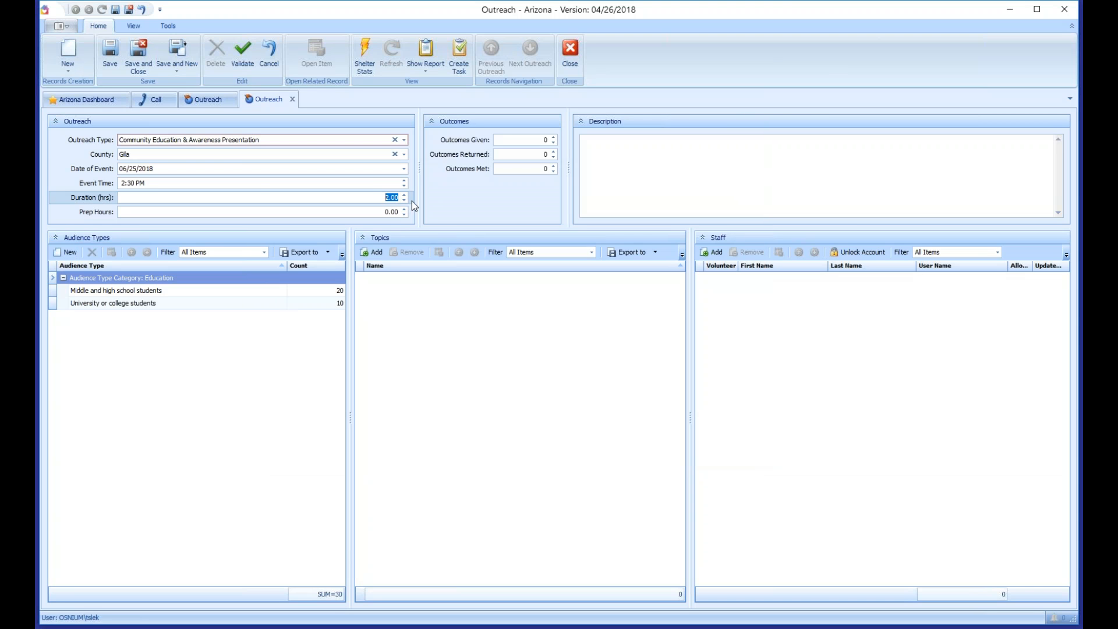
Step: Add topics: Coordinated community response, DV statutes/codes, Law enforcement, Prosecution response, Sexual assault statutes/codes
{"action": "left_click", "coordinate": [373, 252]}
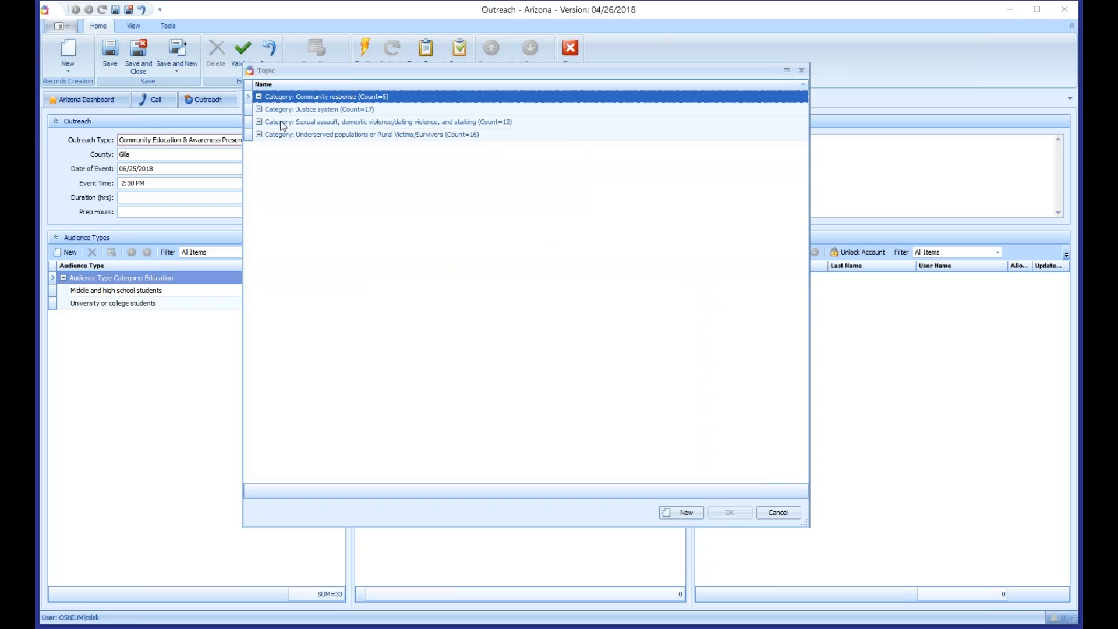
{"action": "left_click", "coordinate": [259, 97]}
{"action": "left_click", "coordinate": [259, 172]}
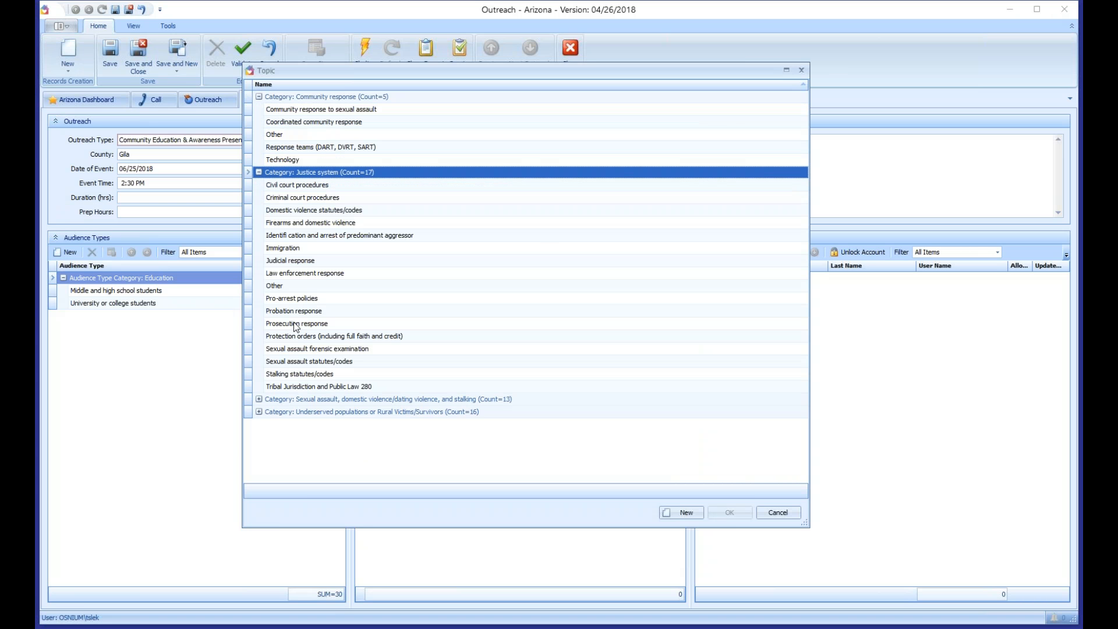
{"action": "left_click", "coordinate": [333, 121]}
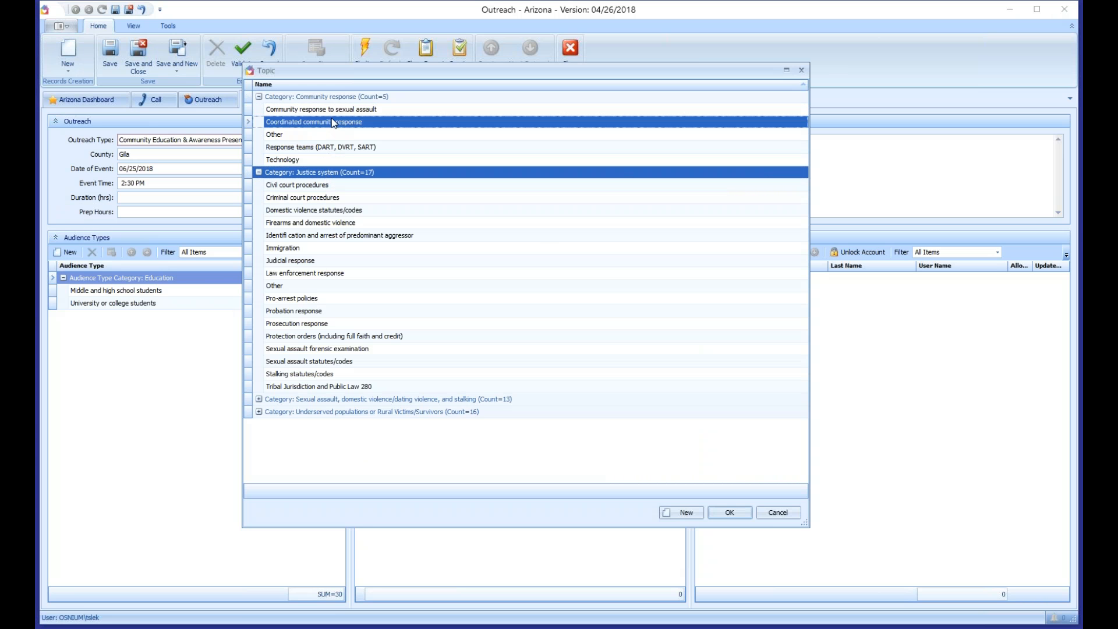
{"action": "left_click", "coordinate": [356, 210], "text": "ctrl"}
{"action": "left_click", "coordinate": [356, 273], "text": "ctrl"}
{"action": "left_click", "coordinate": [356, 323], "text": "ctrl"}
{"action": "left_click", "coordinate": [355, 361], "text": "ctrl"}
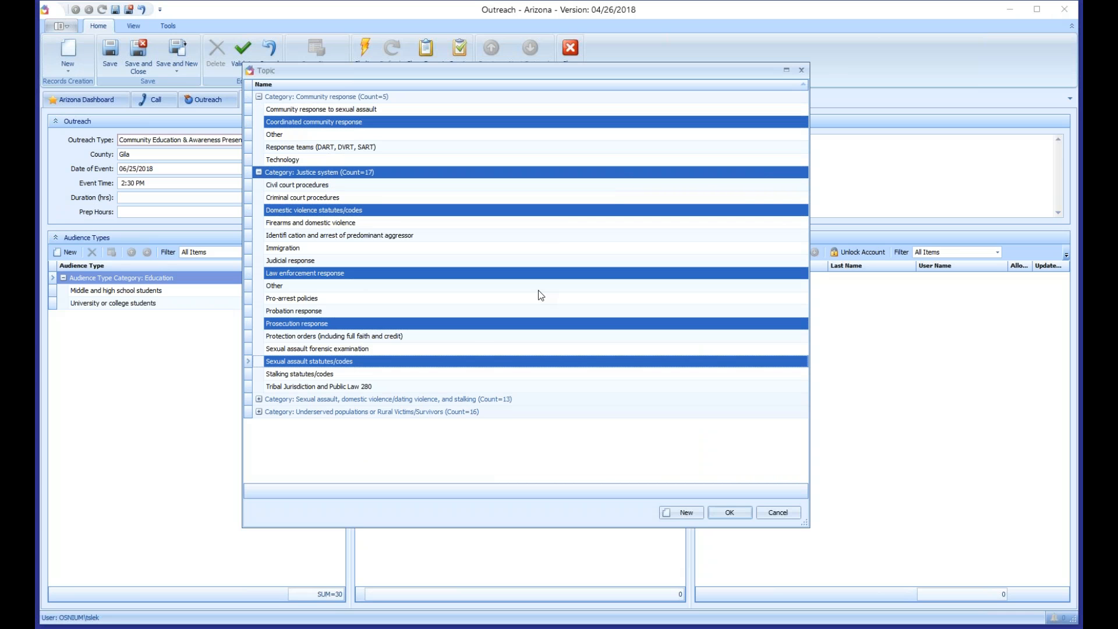
{"action": "key", "text": "Return"}
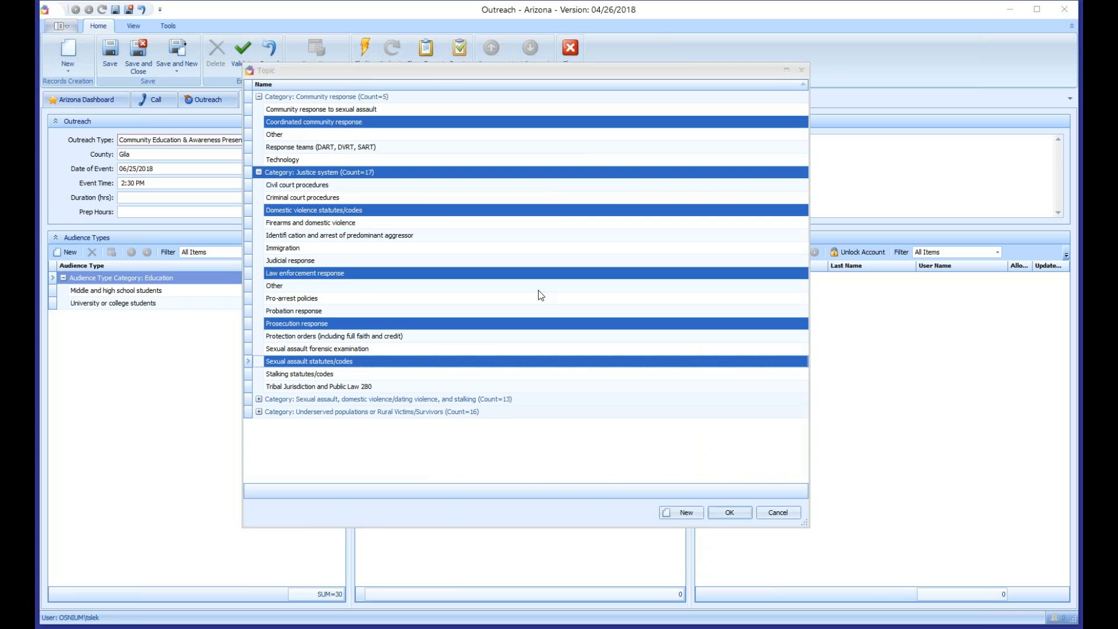
Step: Assign three staff members to the outreach event
{"action": "left_click", "coordinate": [711, 252]}
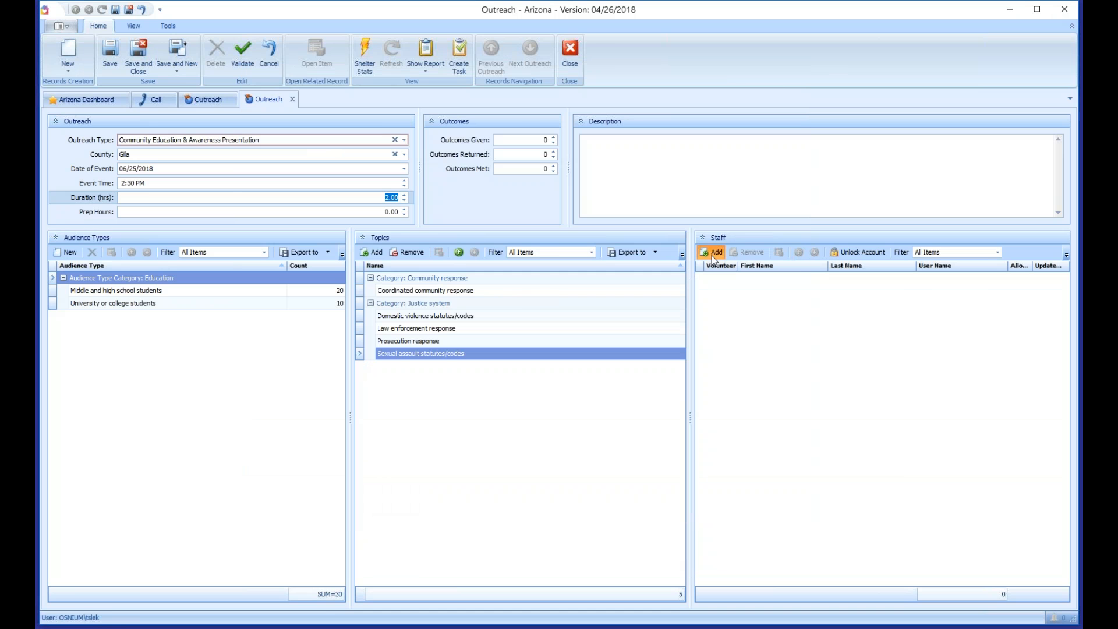
{"action": "left_click", "coordinate": [792, 103]}
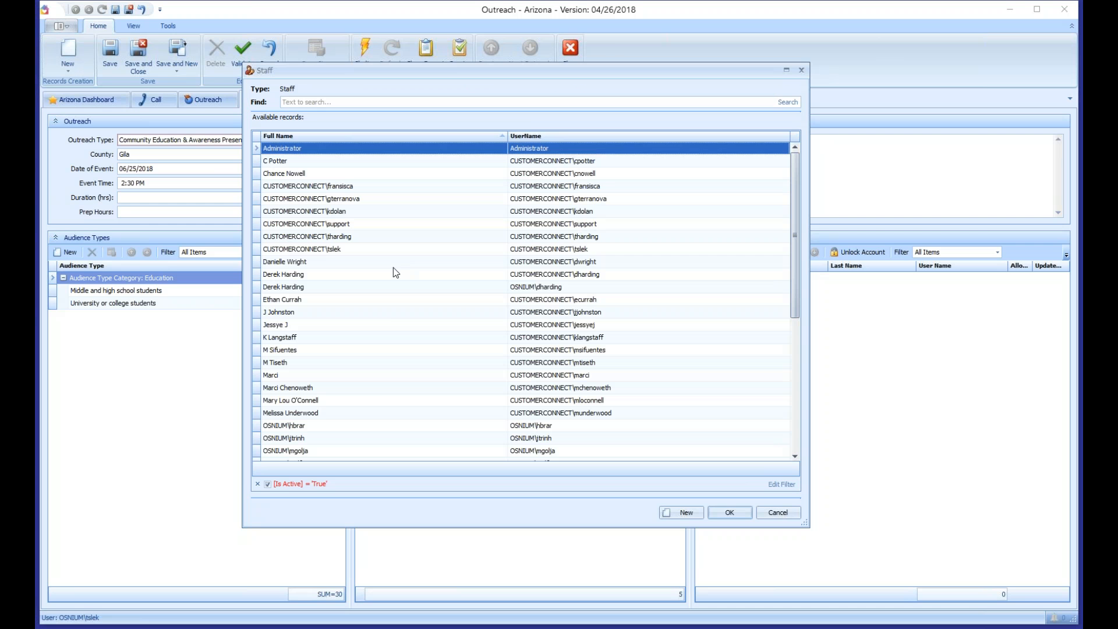
{"action": "left_click", "coordinate": [391, 263]}
{"action": "left_click", "coordinate": [379, 313], "text": "ctrl"}
{"action": "left_click", "coordinate": [309, 401], "text": "ctrl"}
{"action": "key", "text": "Return"}
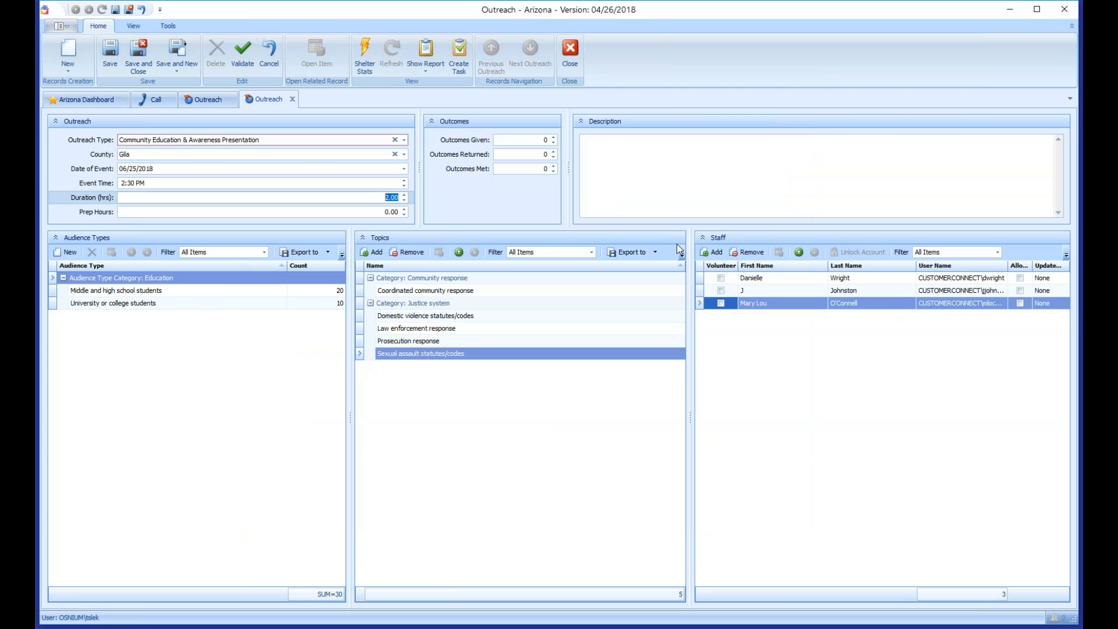
Step: Save and close the outreach, close the Outreach list, and open the Scheduler on June 25–29, 2018
{"action": "left_click", "coordinate": [138, 65]}
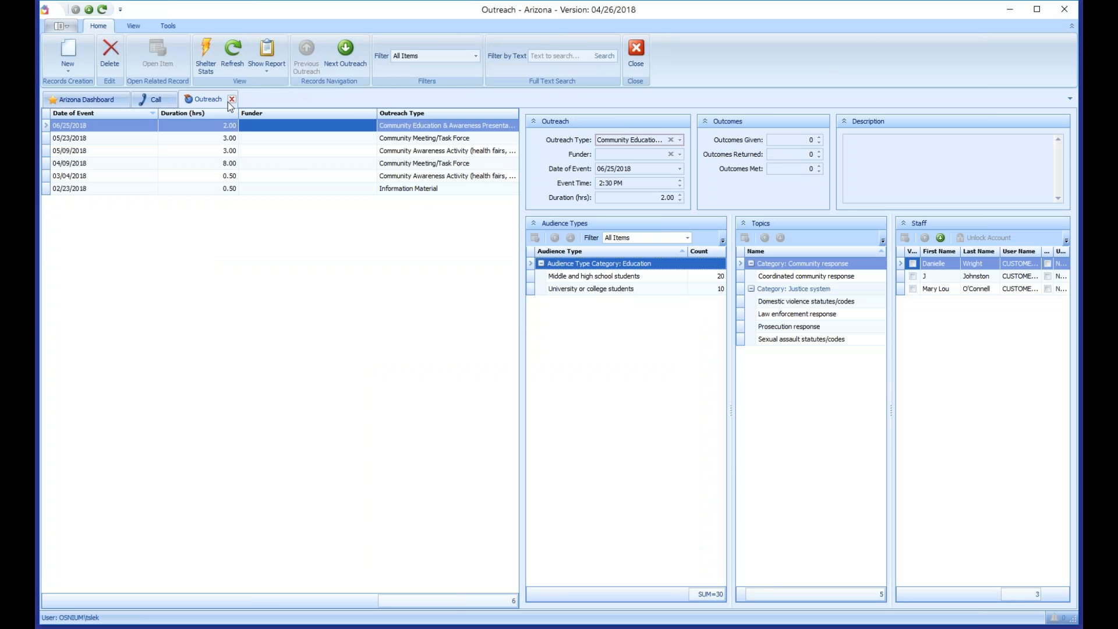
{"action": "left_click", "coordinate": [231, 99]}
{"action": "left_click", "coordinate": [60, 26]}
{"action": "mouse_move", "coordinate": [145, 213]}
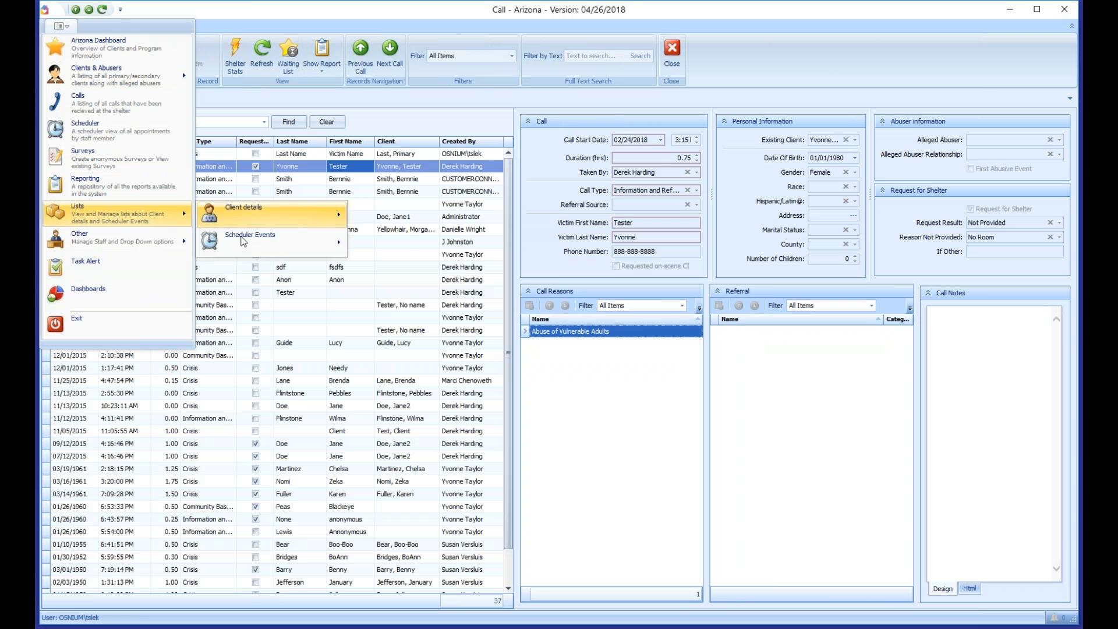
{"action": "mouse_move", "coordinate": [255, 239]}
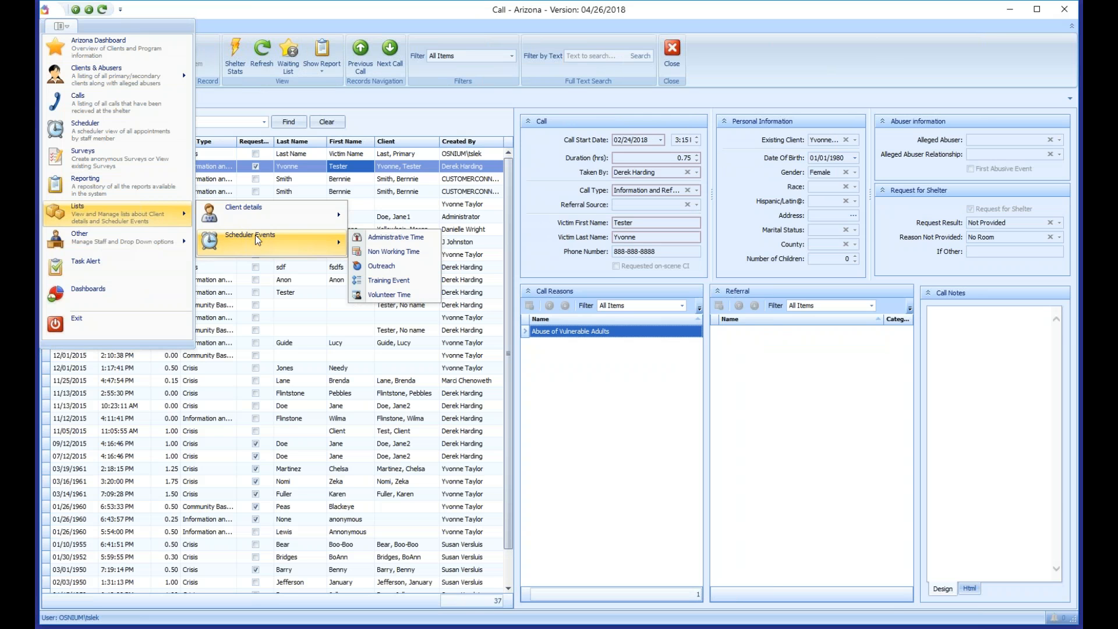
{"action": "left_click", "coordinate": [90, 130]}
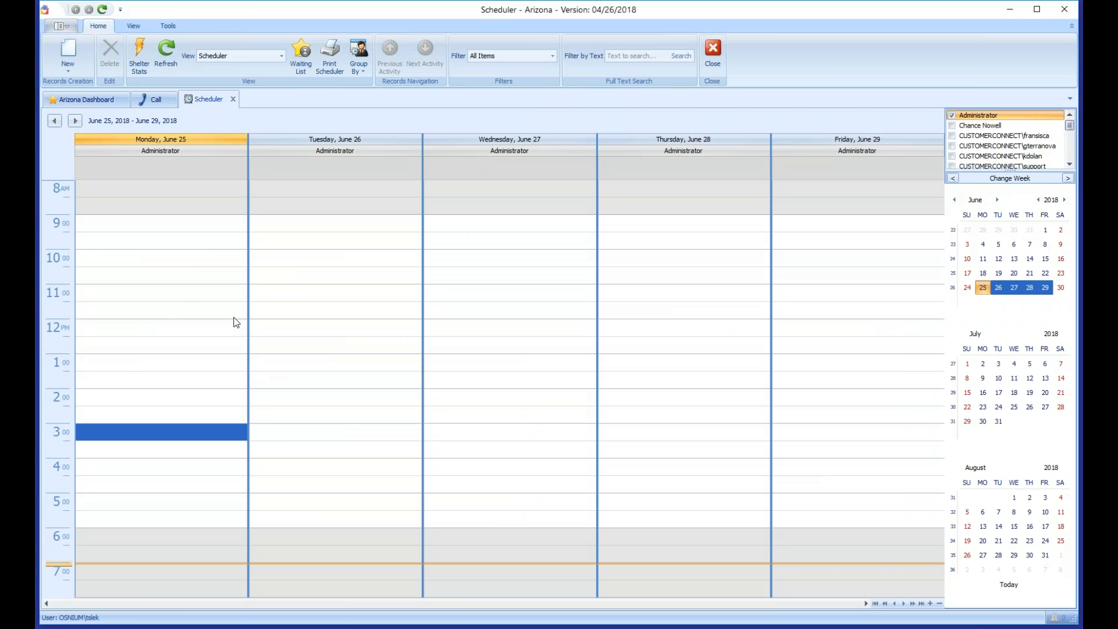
Step: Select Monday June 25 from 9:00 AM to noon and create a new Outreach event there
{"action": "left_click", "coordinate": [140, 224]}
{"action": "left_click_drag", "start_coordinate": [140, 226], "coordinate": [143, 311]}
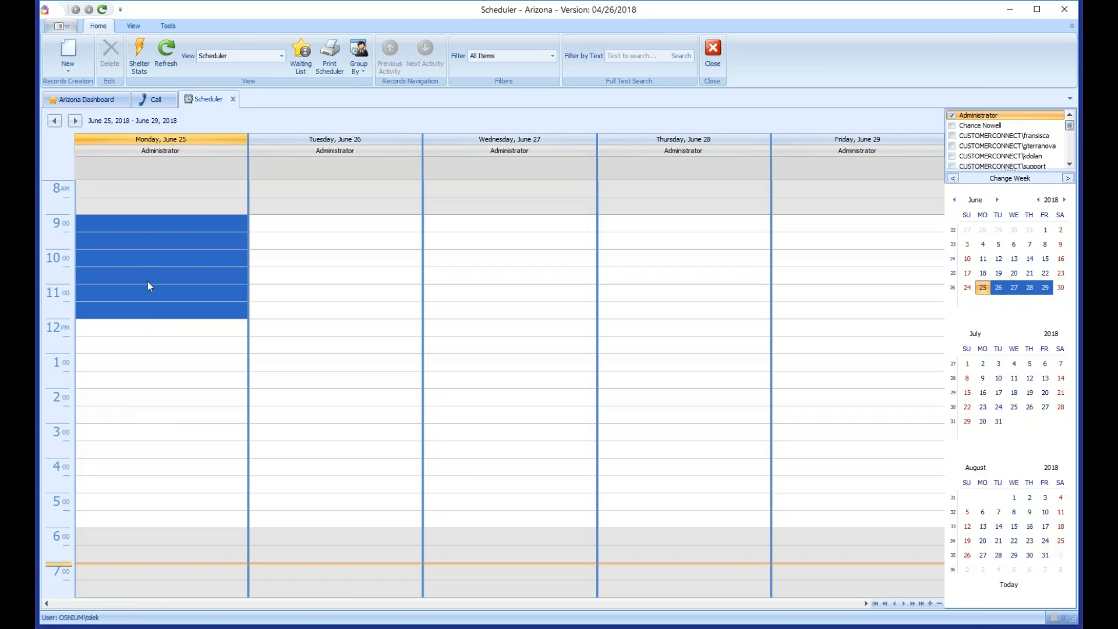
{"action": "right_click", "coordinate": [131, 255]}
{"action": "mouse_move", "coordinate": [169, 263]}
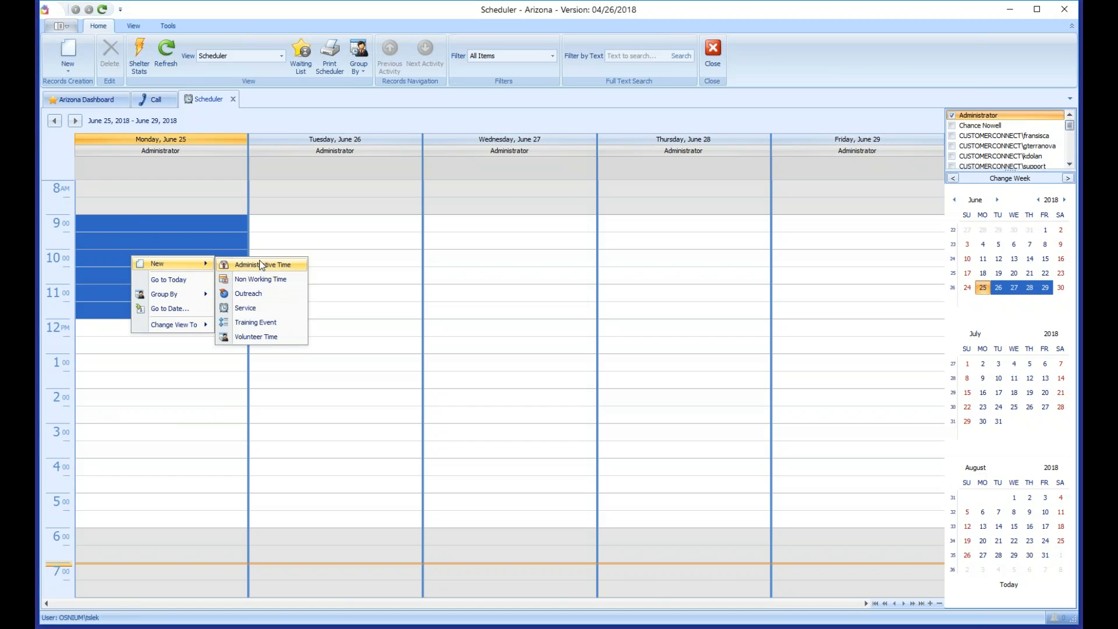
{"action": "left_click", "coordinate": [254, 294]}
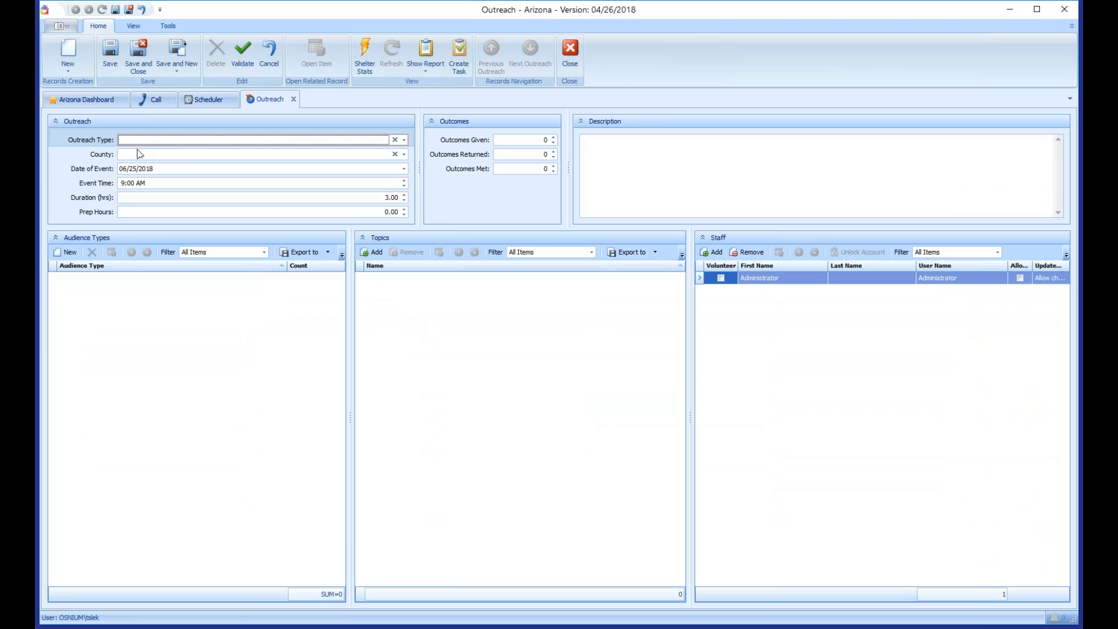
Step: Discard the unfinished outreach event without saving it
{"action": "left_click_drag", "start_coordinate": [167, 170], "coordinate": [98, 186]}
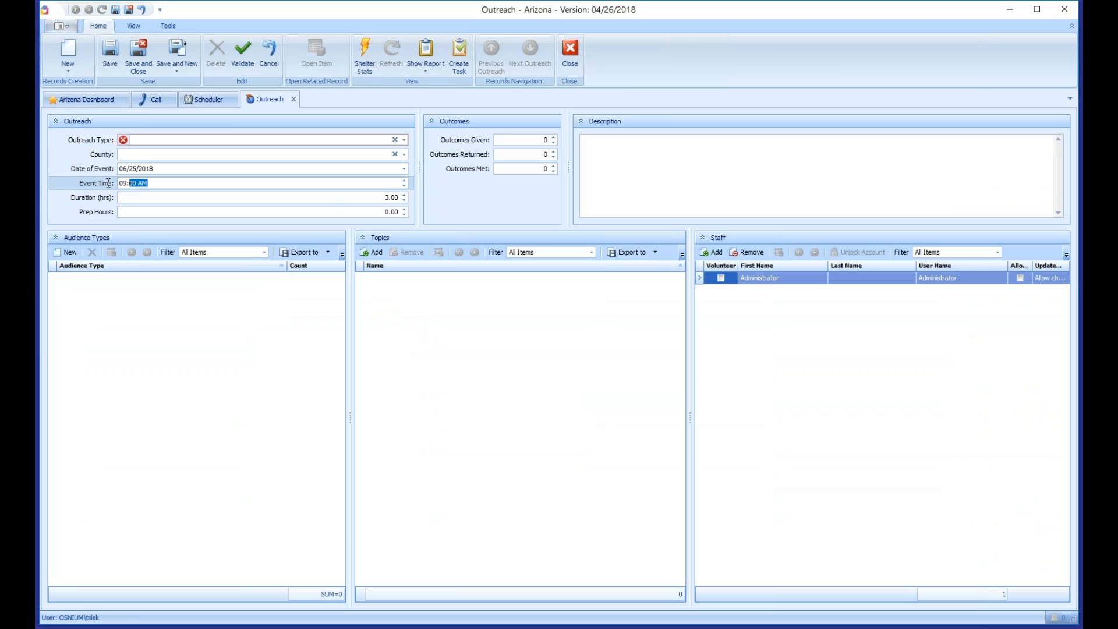
{"action": "left_click", "coordinate": [309, 197]}
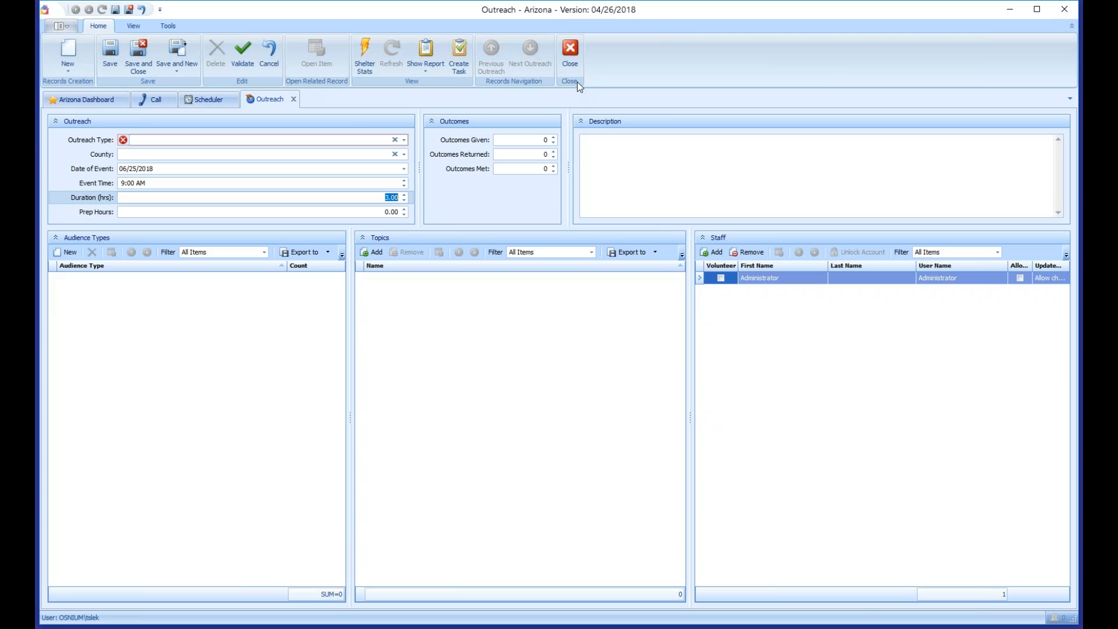
{"action": "left_click", "coordinate": [571, 58]}
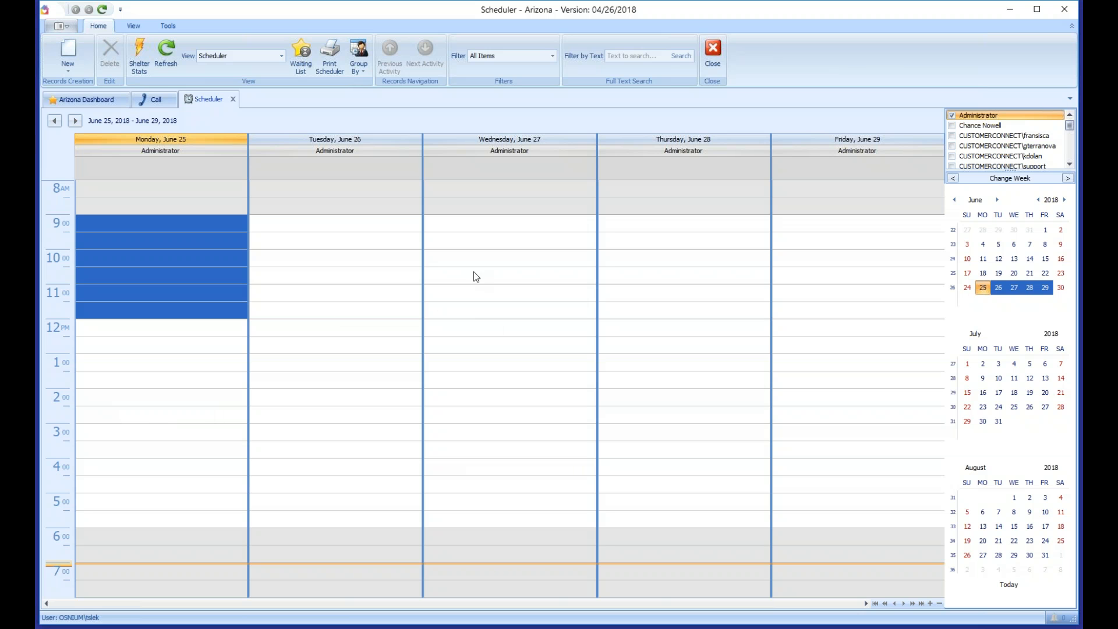
Step: Close the Scheduler and Call tabs to return to the Arizona Dashboard, then open the main menu
{"action": "left_click", "coordinate": [233, 100]}
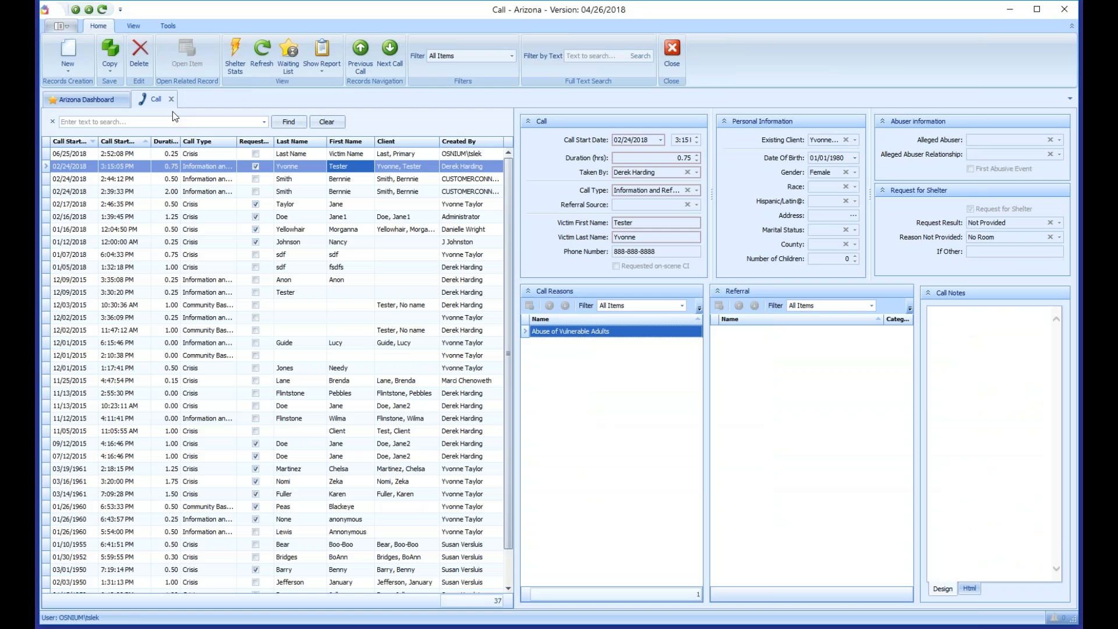
{"action": "left_click", "coordinate": [172, 100]}
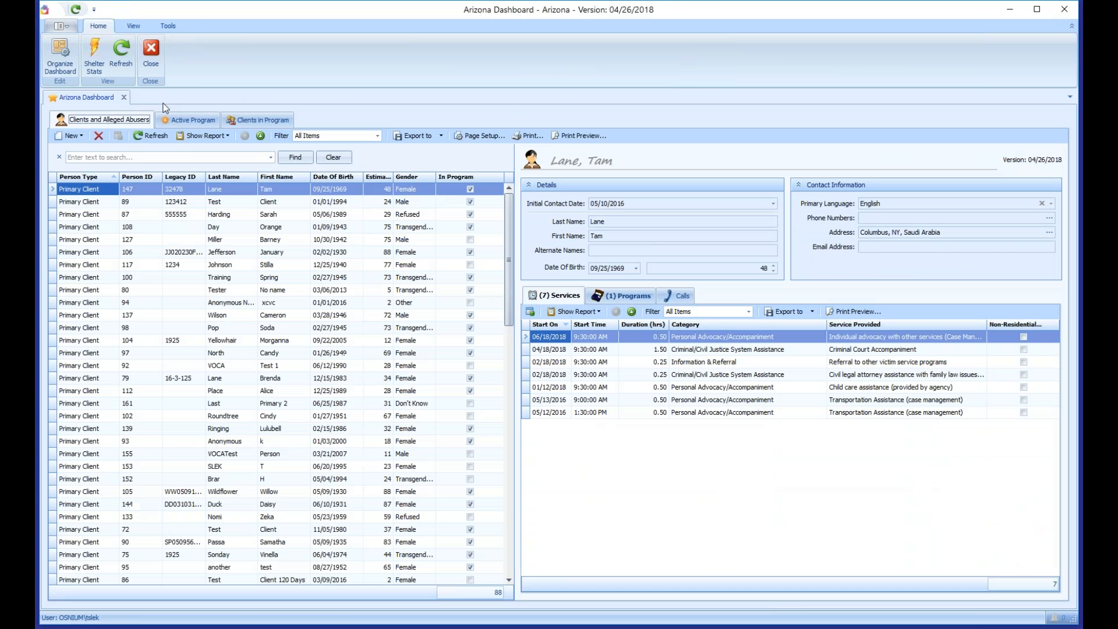
{"action": "left_click", "coordinate": [61, 27]}
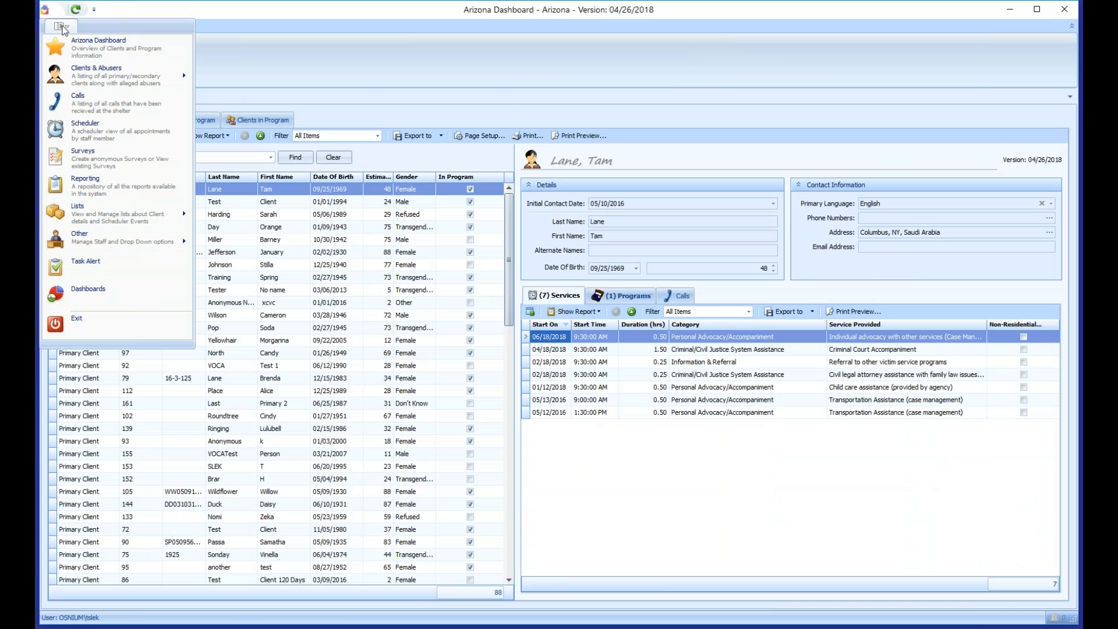
{"action": "mouse_move", "coordinate": [128, 236]}
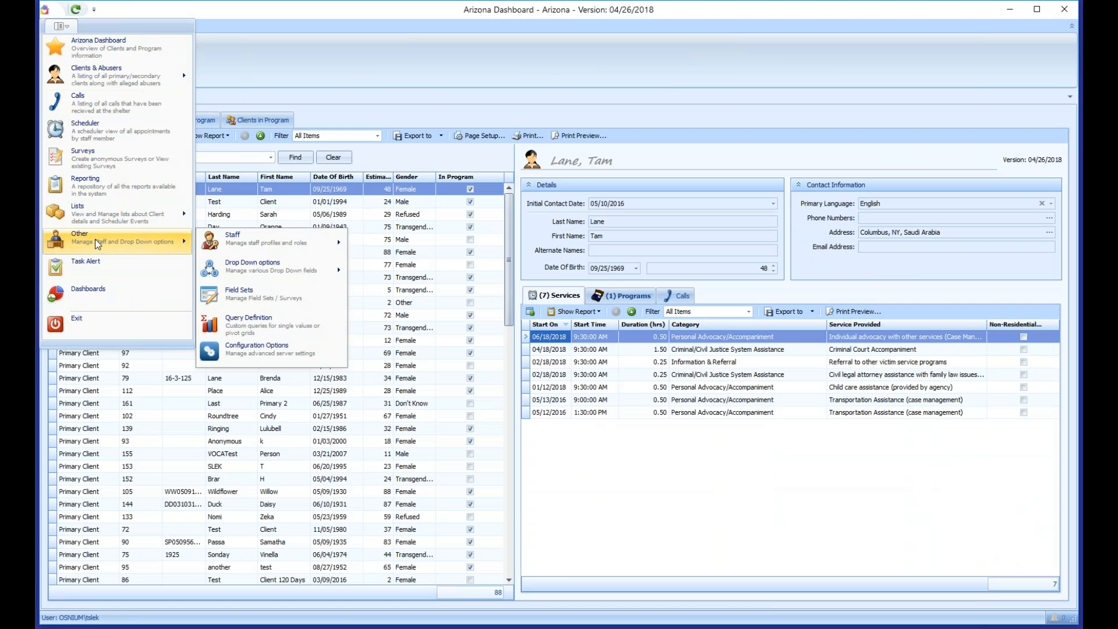
{"action": "mouse_move", "coordinate": [243, 251]}
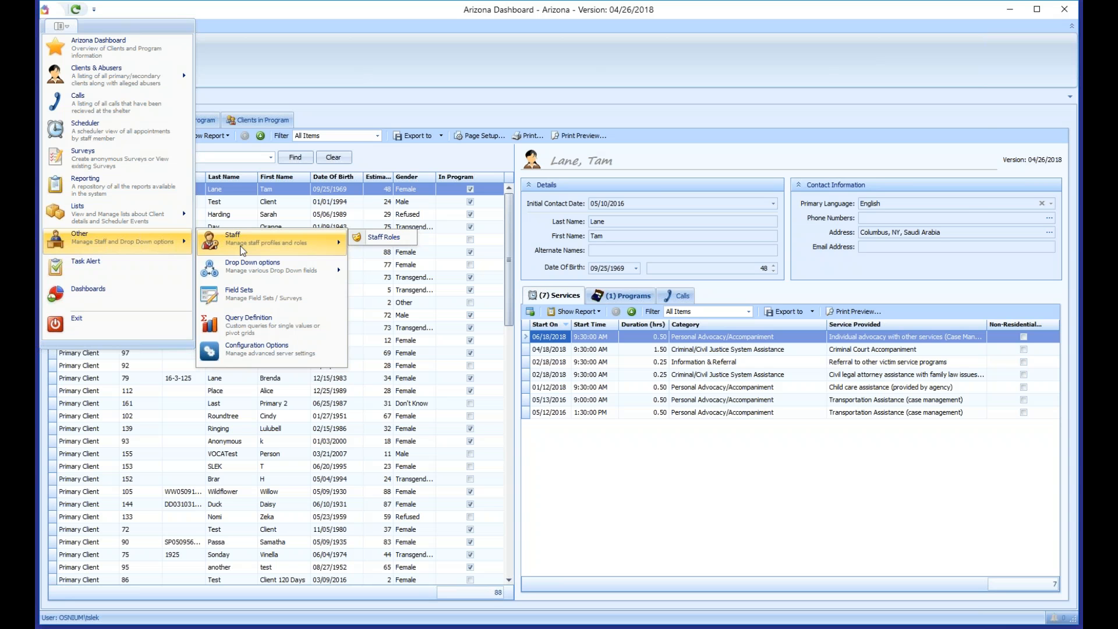
{"action": "left_click", "coordinate": [243, 250]}
{"action": "left_click", "coordinate": [65, 51]}
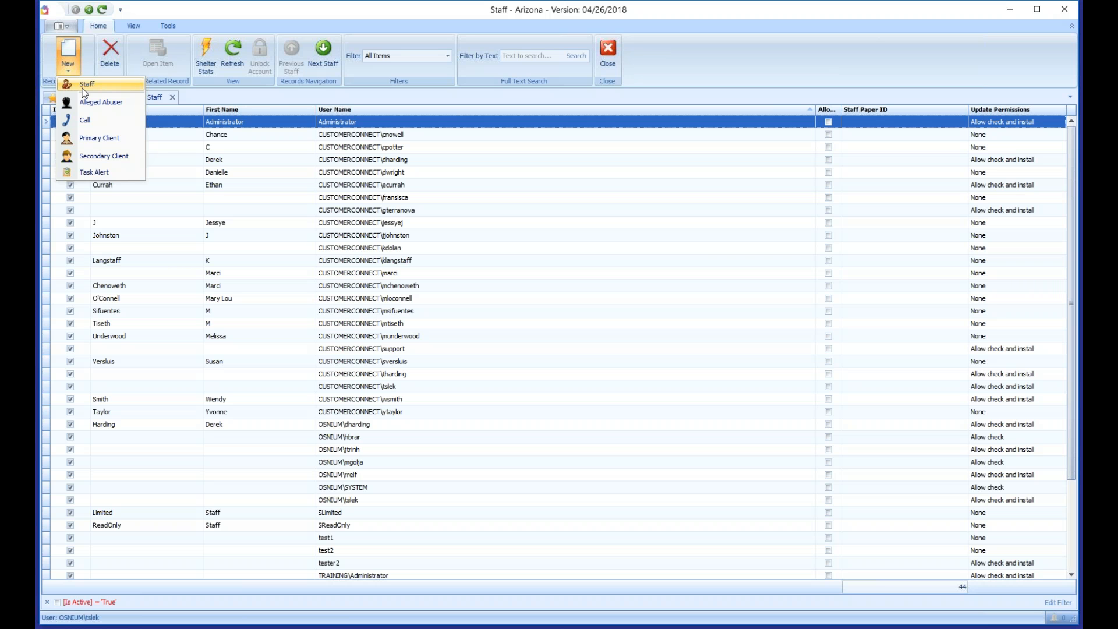
{"action": "key", "text": "Escape"}
{"action": "left_click", "coordinate": [173, 97]}
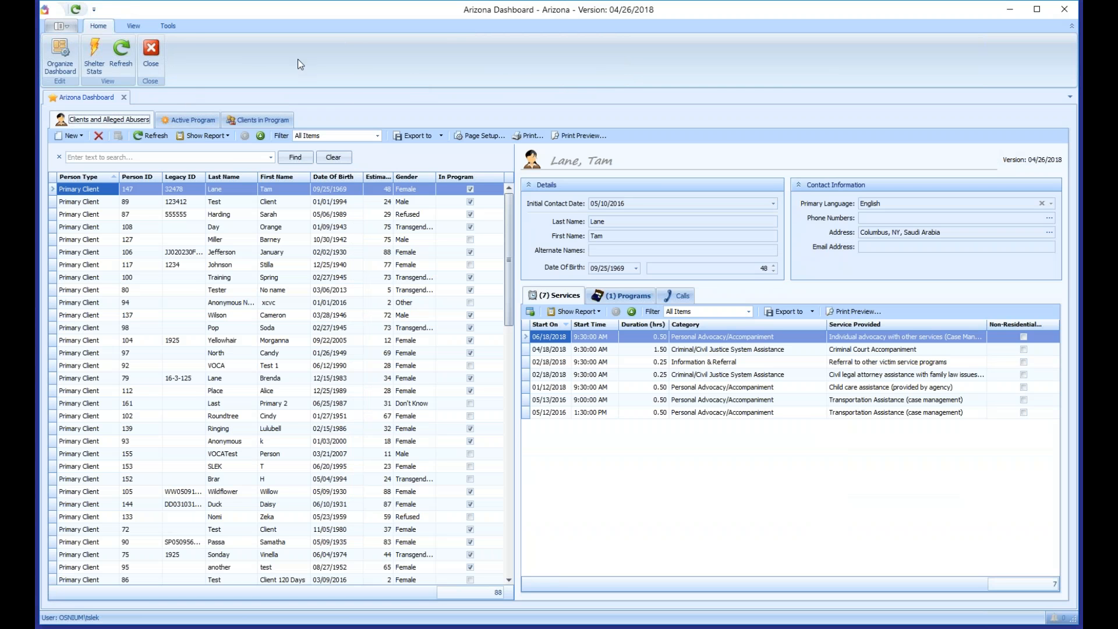
Step: Open the third client's full record from the Clients and Alleged Abusers grid
{"action": "left_click", "coordinate": [67, 27]}
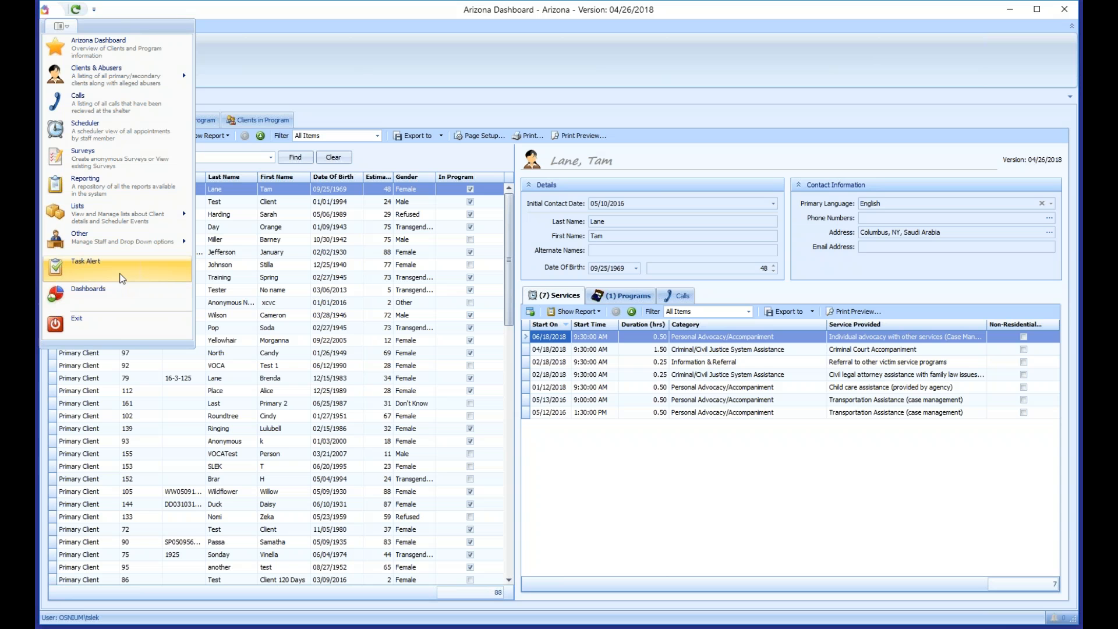
{"action": "left_click", "coordinate": [307, 302]}
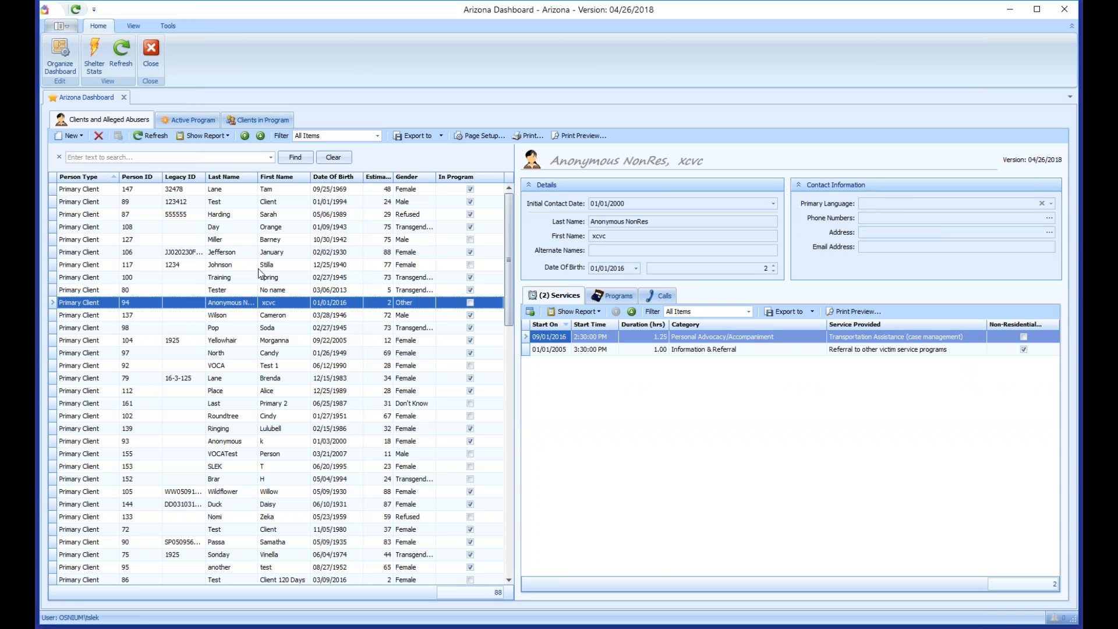
{"action": "left_click", "coordinate": [91, 215]}
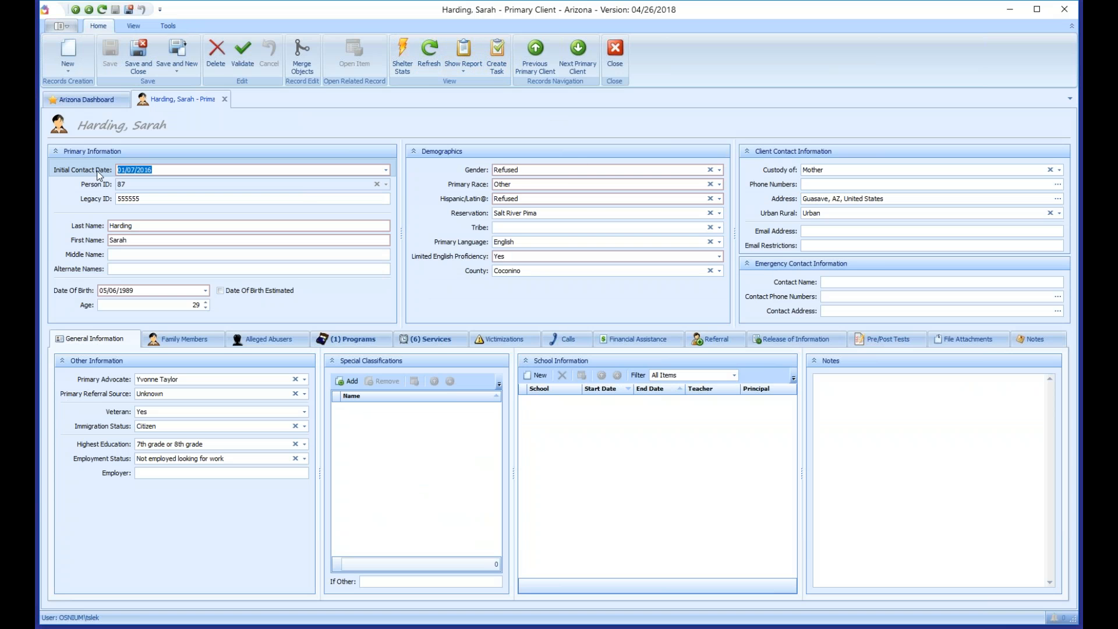
Step: Start a new task alert with subject 'Follow - up' due 06/25/2018 at 4:00 PM
{"action": "left_click", "coordinate": [504, 69]}
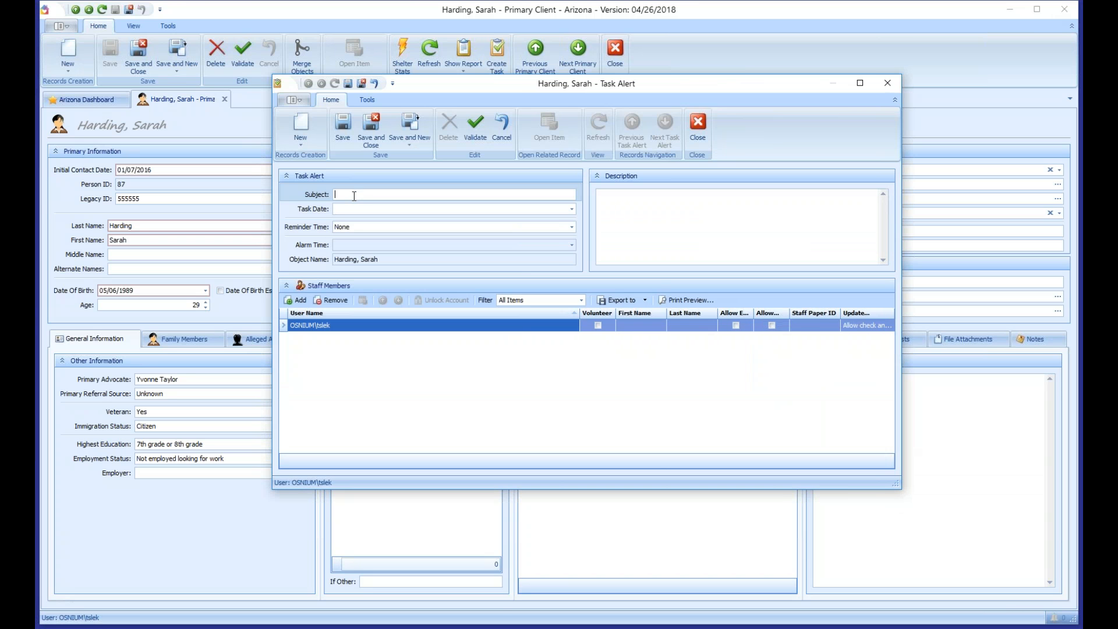
{"action": "type", "text": "Follow -0"}
{"action": "key", "text": "BackSpace"}
{"action": "type", "text": "up"}
{"action": "key", "text": "Tab"}
{"action": "type", "text": "6"}
{"action": "key", "text": "Right"}
{"action": "key", "text": "Right"}
{"action": "key", "text": "Right"}
{"action": "type", "text": "4"}
{"action": "key", "text": "Right"}
{"action": "key", "text": "Right"}
{"action": "type", "text": "p"}
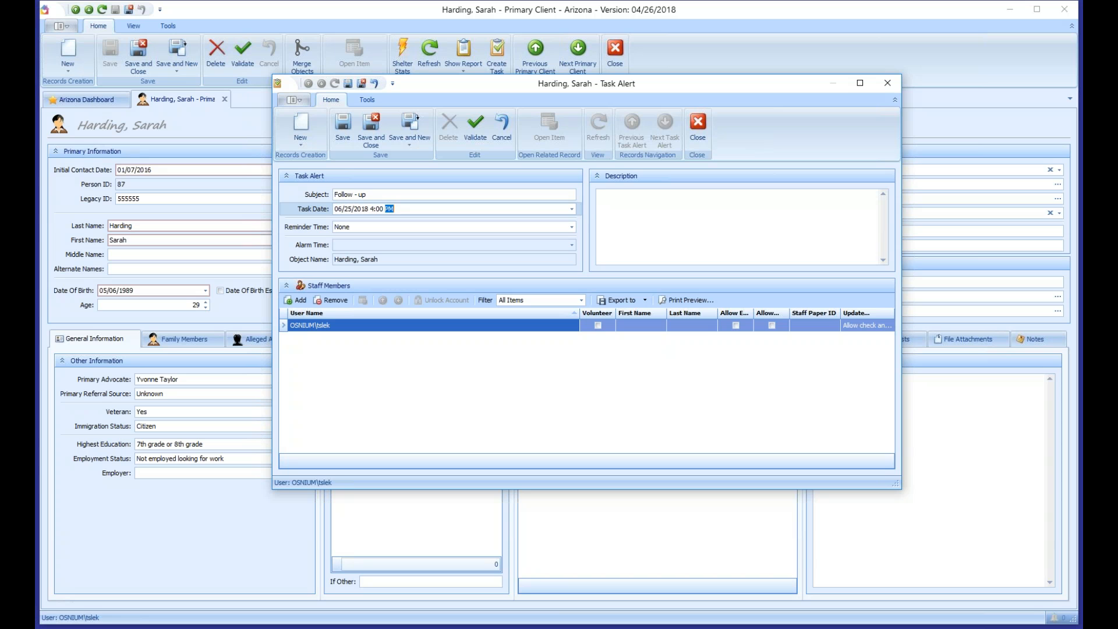
Step: Give the task alert a 1 hour reminder and save it
{"action": "left_click", "coordinate": [338, 227]}
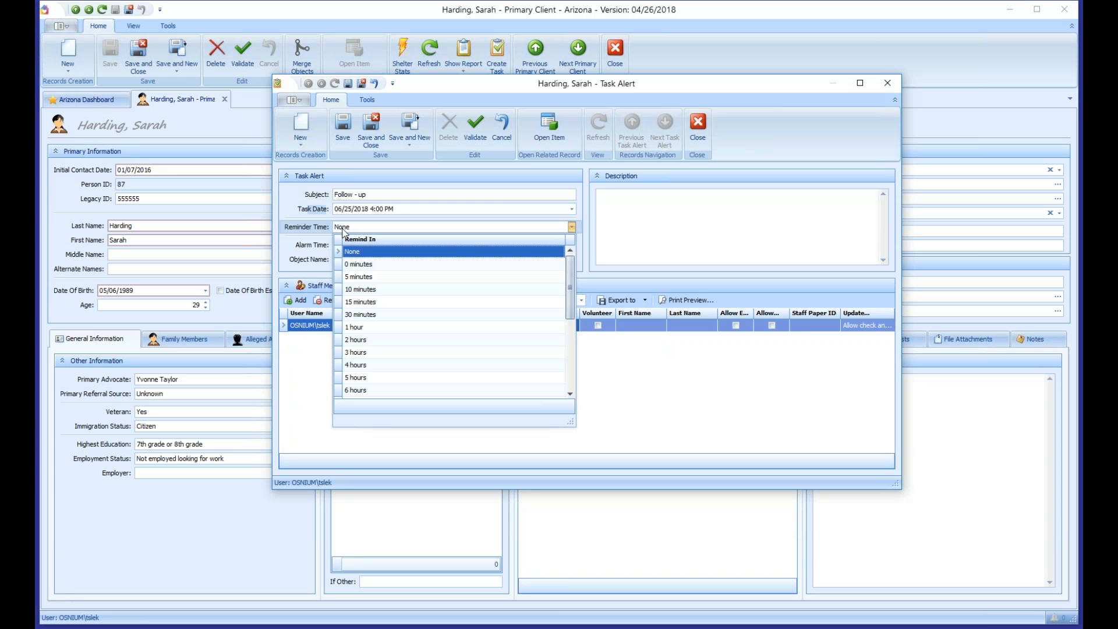
{"action": "left_click", "coordinate": [385, 328]}
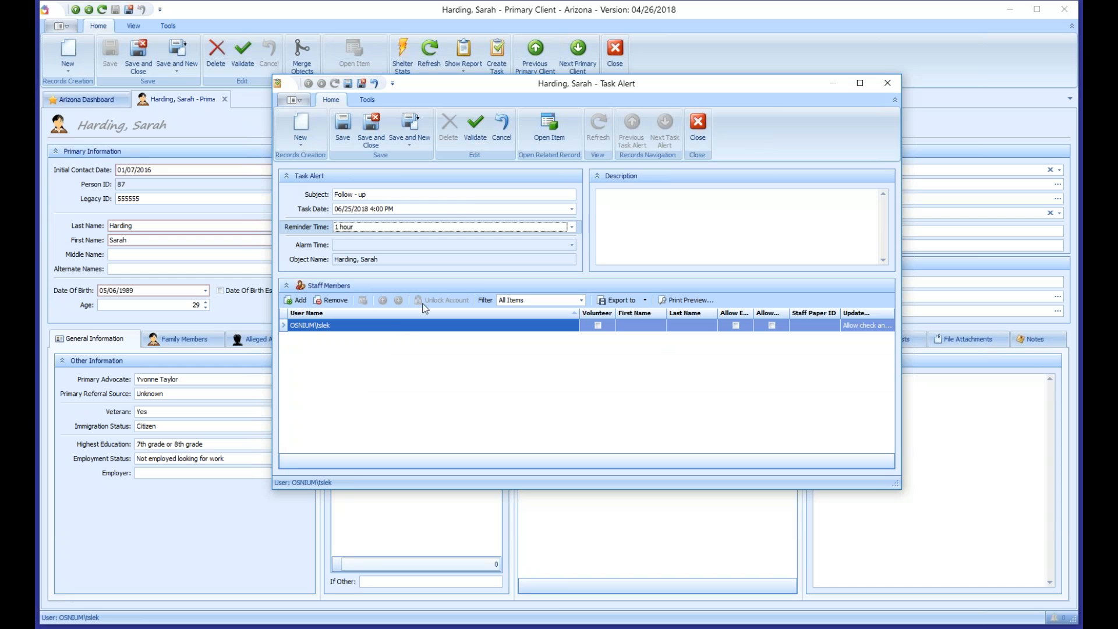
{"action": "left_click", "coordinate": [639, 230]}
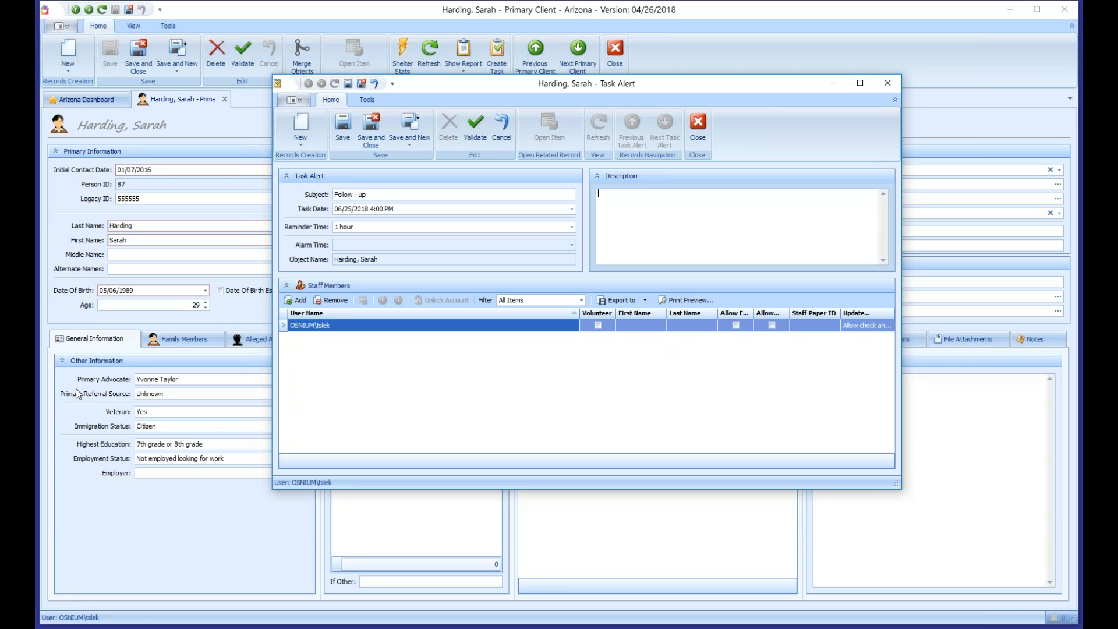
{"action": "left_click", "coordinate": [371, 125]}
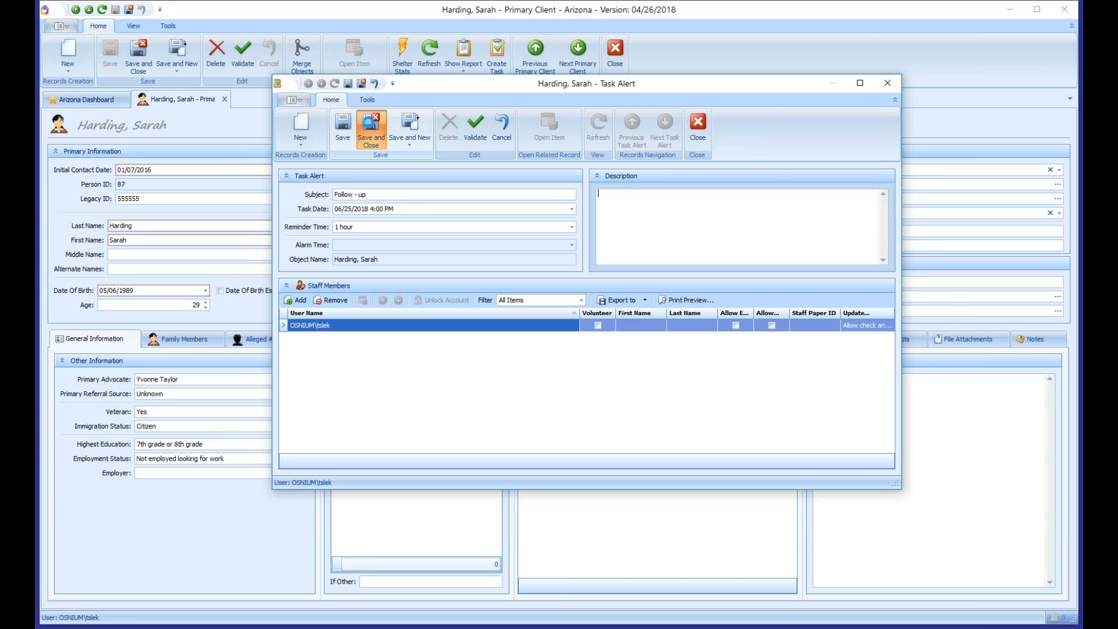
Step: Snooze the Follow - up reminder for 10 minutes and close the Task Alert window
{"action": "left_click_drag", "start_coordinate": [794, 288], "coordinate": [537, 163]}
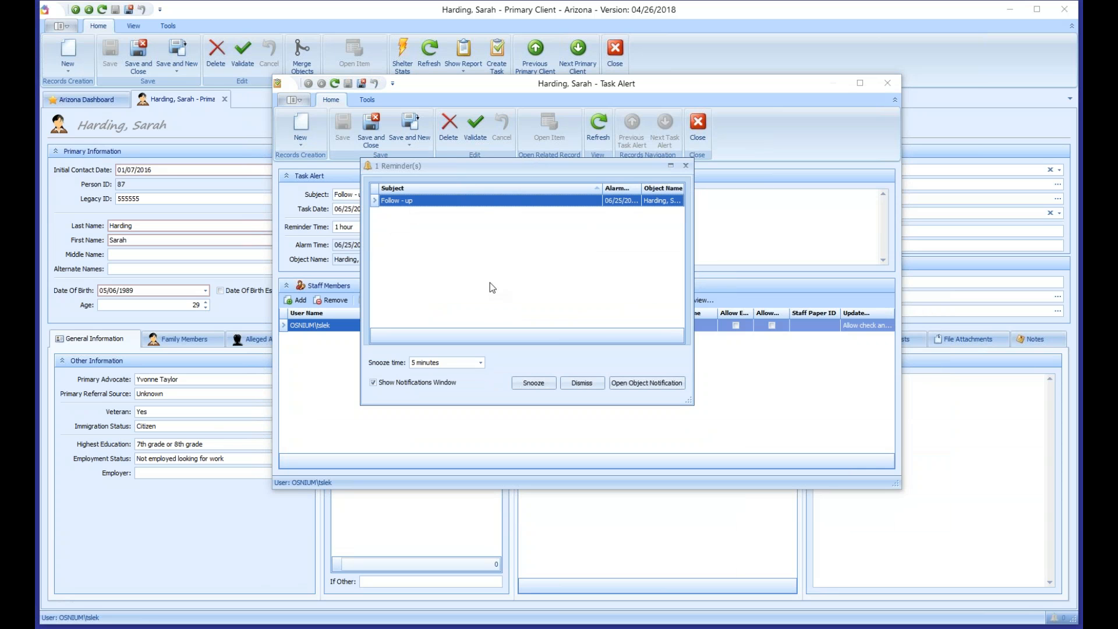
{"action": "left_click_drag", "start_coordinate": [602, 188], "coordinate": [524, 188]}
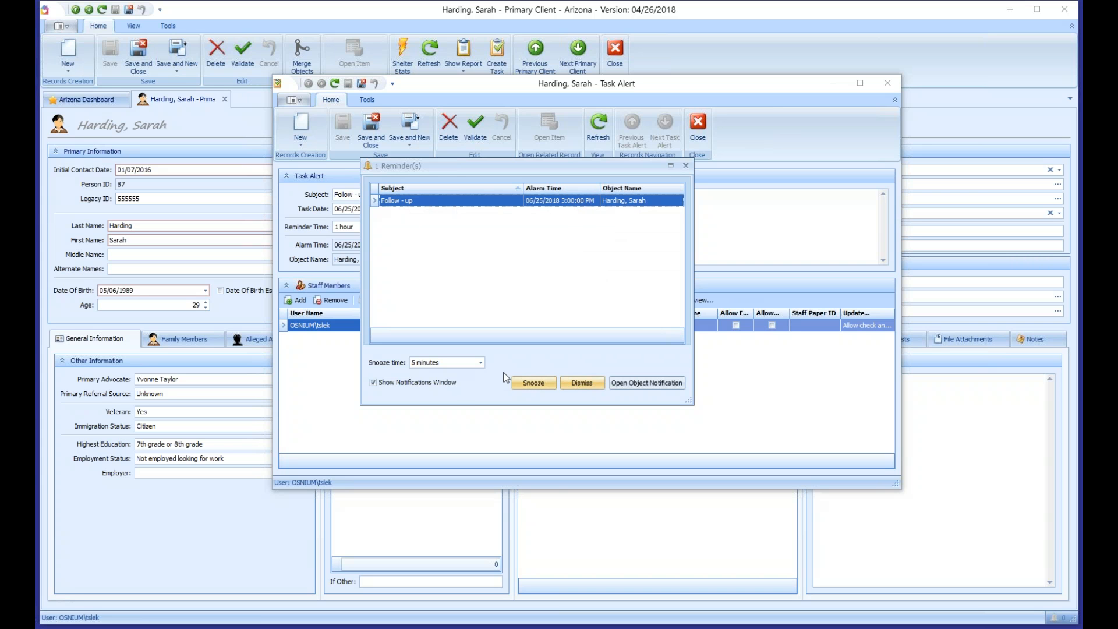
{"action": "left_click", "coordinate": [480, 363]}
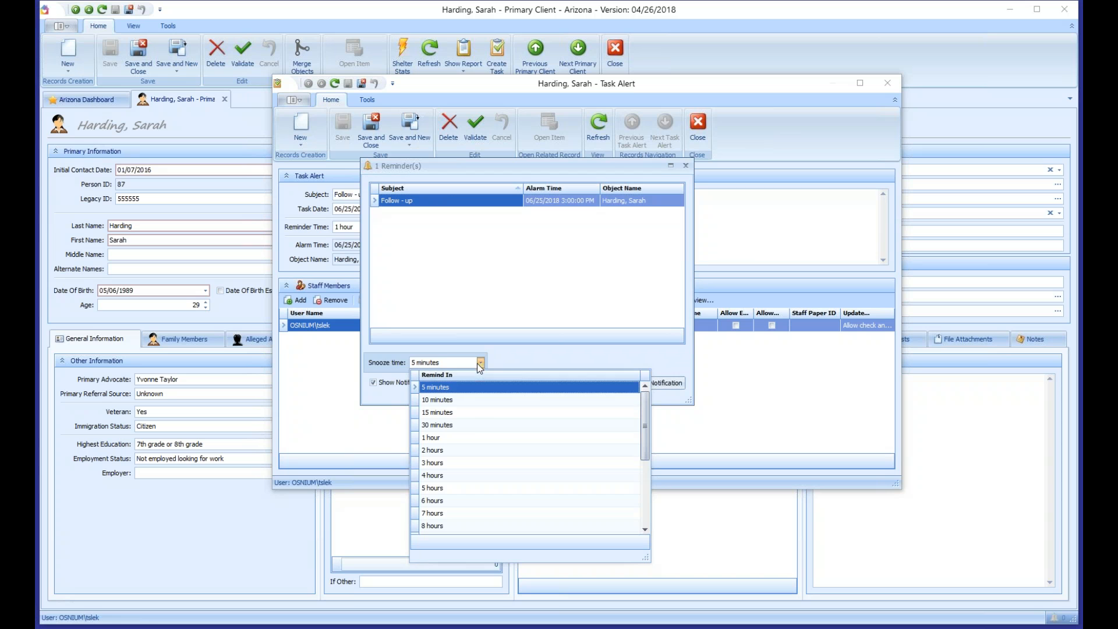
{"action": "left_click", "coordinate": [467, 407]}
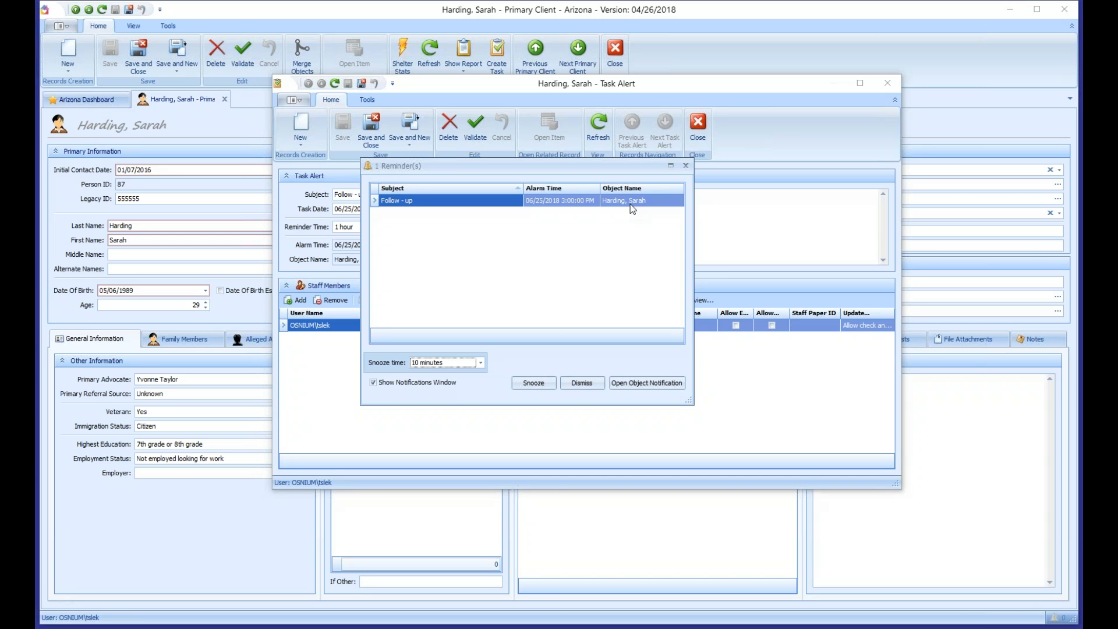
{"action": "left_click", "coordinate": [685, 165]}
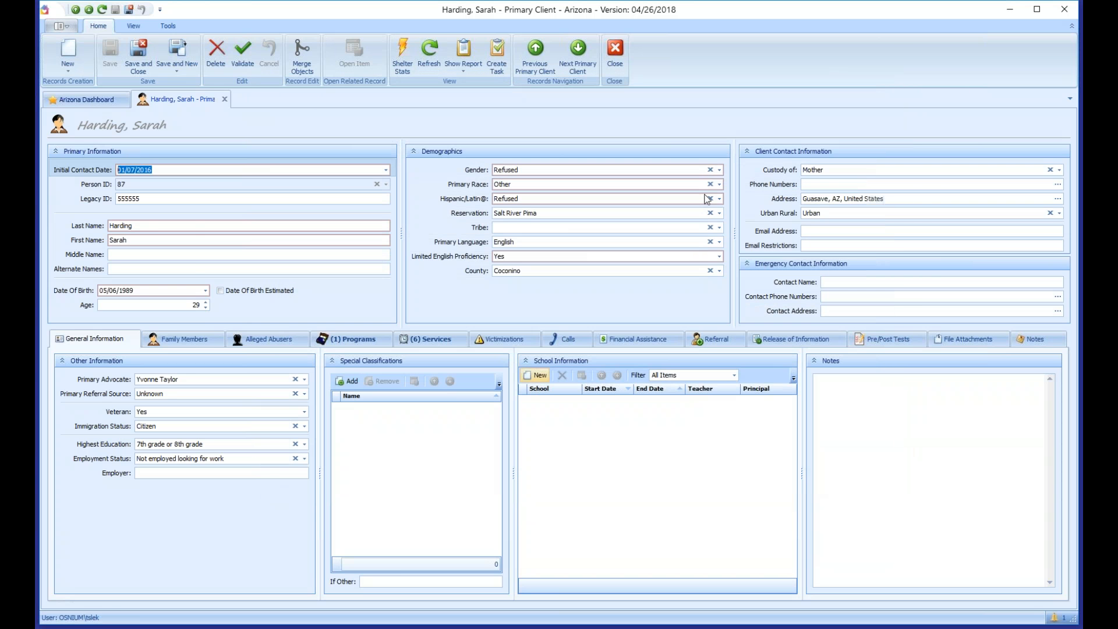
Step: Close the client's record tab and widen the dashboard's 88-record client list to show more columns
{"action": "left_click", "coordinate": [61, 29]}
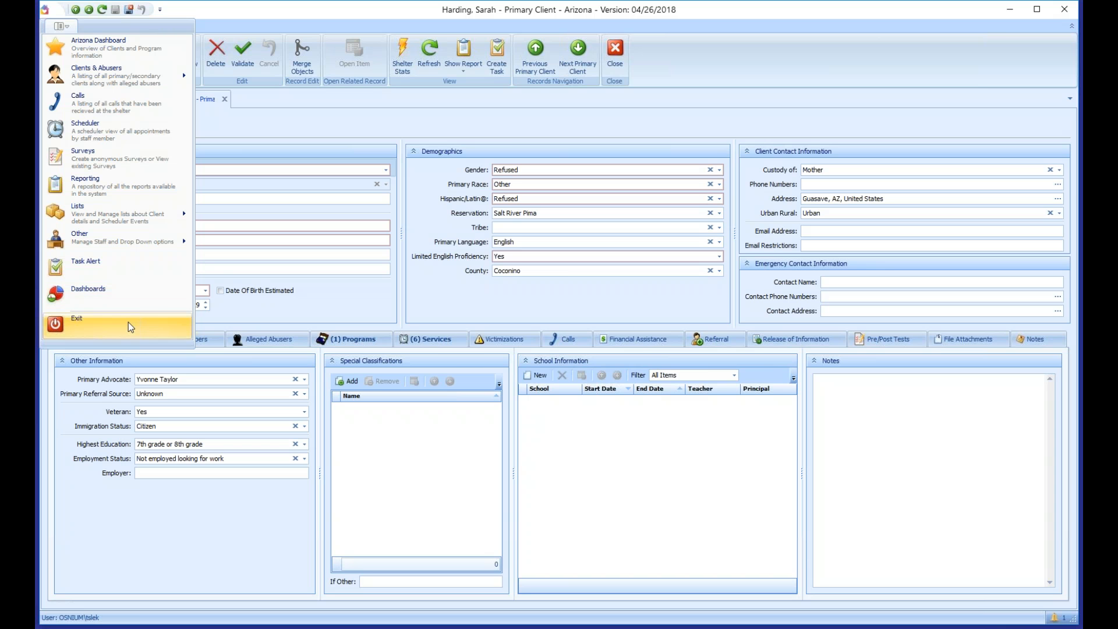
{"action": "left_click", "coordinate": [343, 316]}
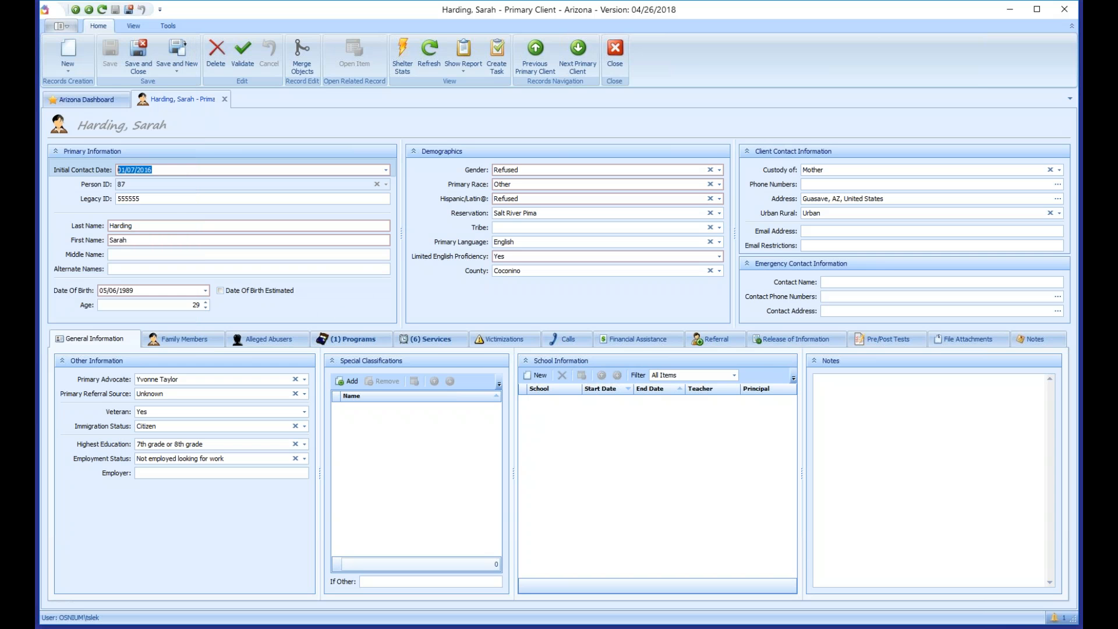
{"action": "left_click", "coordinate": [224, 99]}
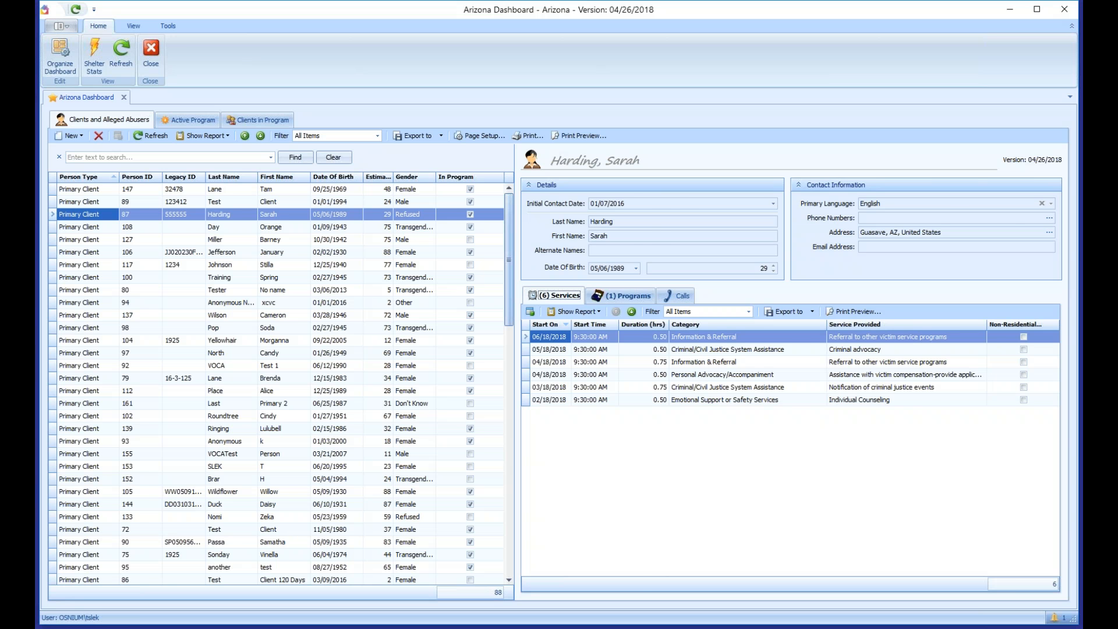
{"action": "left_click_drag", "start_coordinate": [517, 294], "coordinate": [631, 296]}
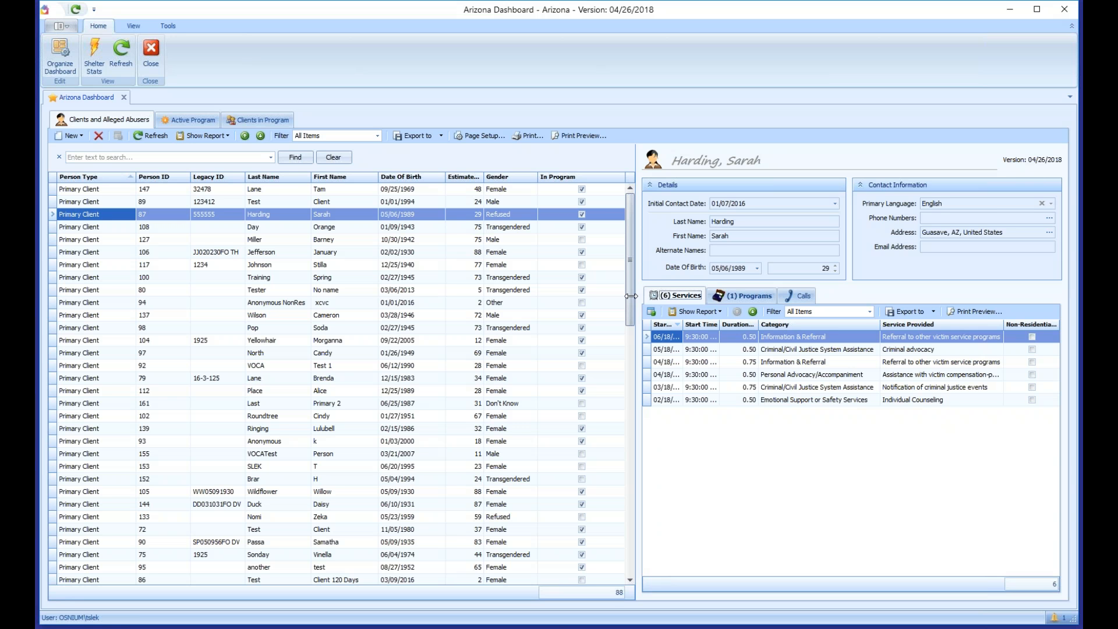
Step: Reopen the client's record from the dashboard list and set the Gender dropdown to Male instead of Refused
{"action": "left_click", "coordinate": [116, 216]}
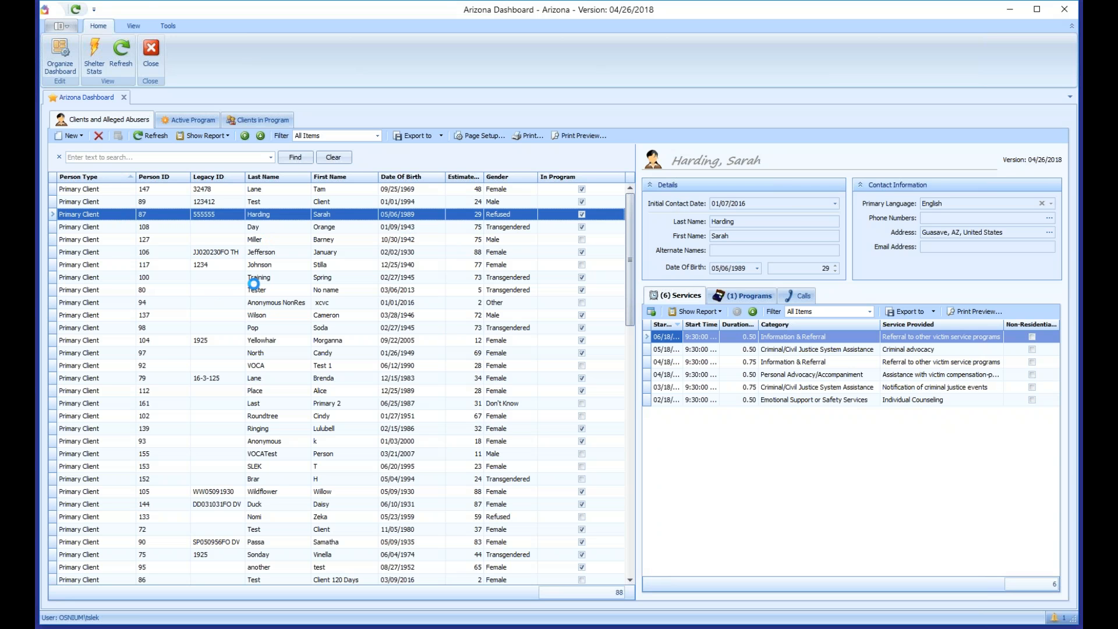
{"action": "key", "text": "Tab"}
{"action": "key", "text": "Tab"}
{"action": "key", "text": "Tab"}
{"action": "key", "text": "Tab"}
{"action": "key", "text": "Tab"}
{"action": "key", "text": "Tab"}
{"action": "key", "text": "Tab"}
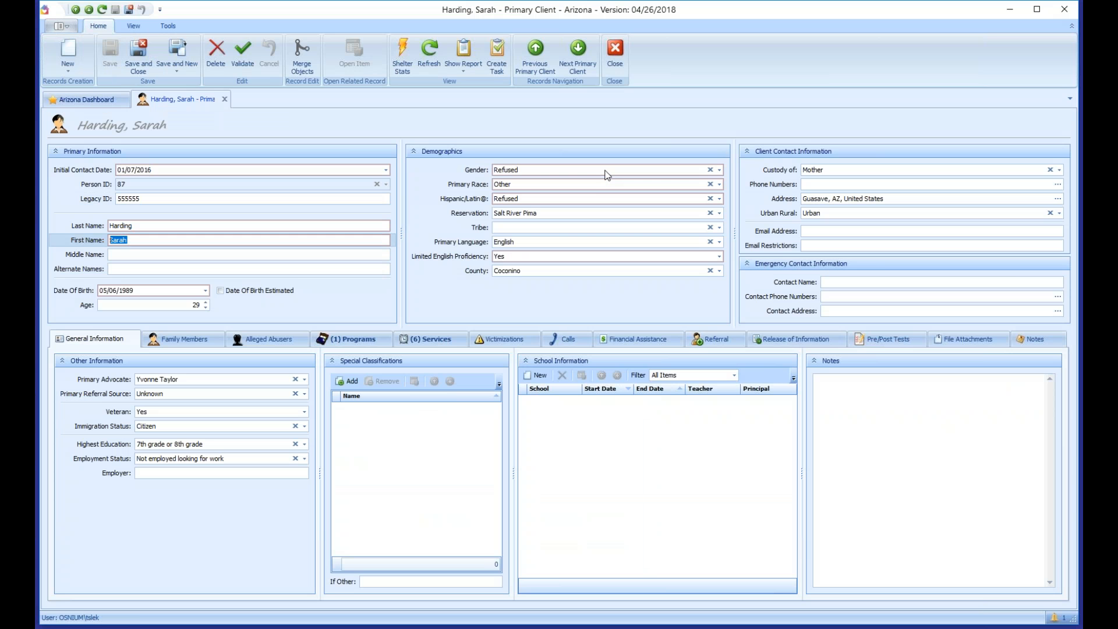
{"action": "key", "text": "Tab"}
{"action": "key", "text": "Tab"}
{"action": "key", "text": "Down"}
{"action": "key", "text": "Down"}
{"action": "key", "text": "Up"}
{"action": "key", "text": "Up"}
{"action": "key", "text": "Up"}
{"action": "key", "text": "Up"}
{"action": "key", "text": "Down"}
{"action": "key", "text": "Return"}
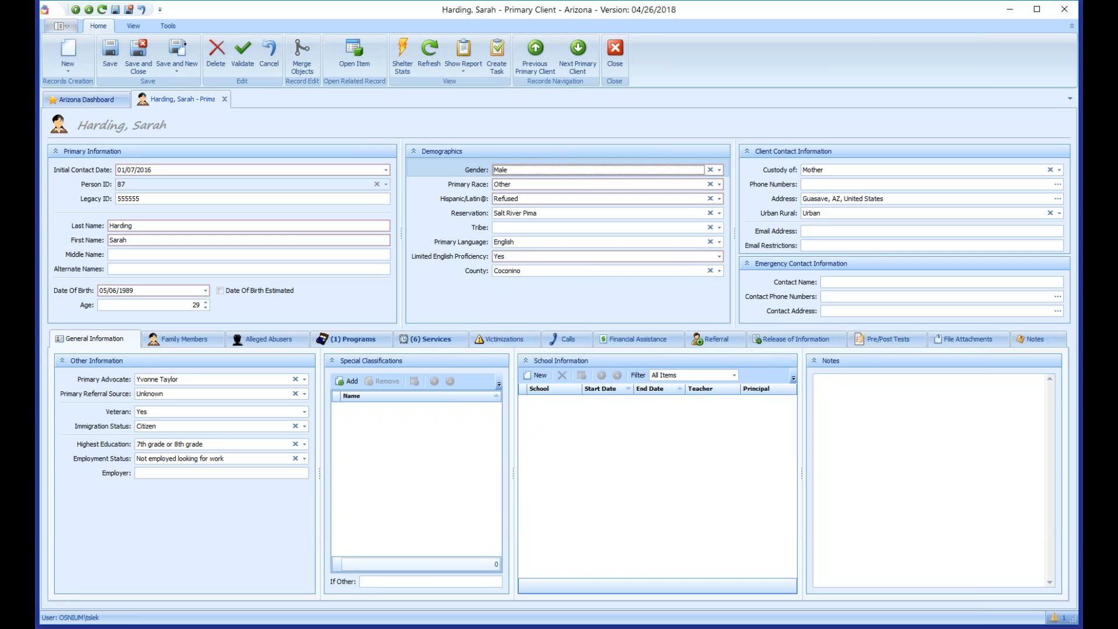
{"action": "key", "text": "shift+Tab"}
{"action": "key", "text": "shift+Tab"}
{"action": "key", "text": "shift+Tab"}
{"action": "key", "text": "shift+Tab"}
{"action": "key", "text": "shift+Tab"}
{"action": "key", "text": "shift+Tab"}
{"action": "key", "text": "shift+Tab"}
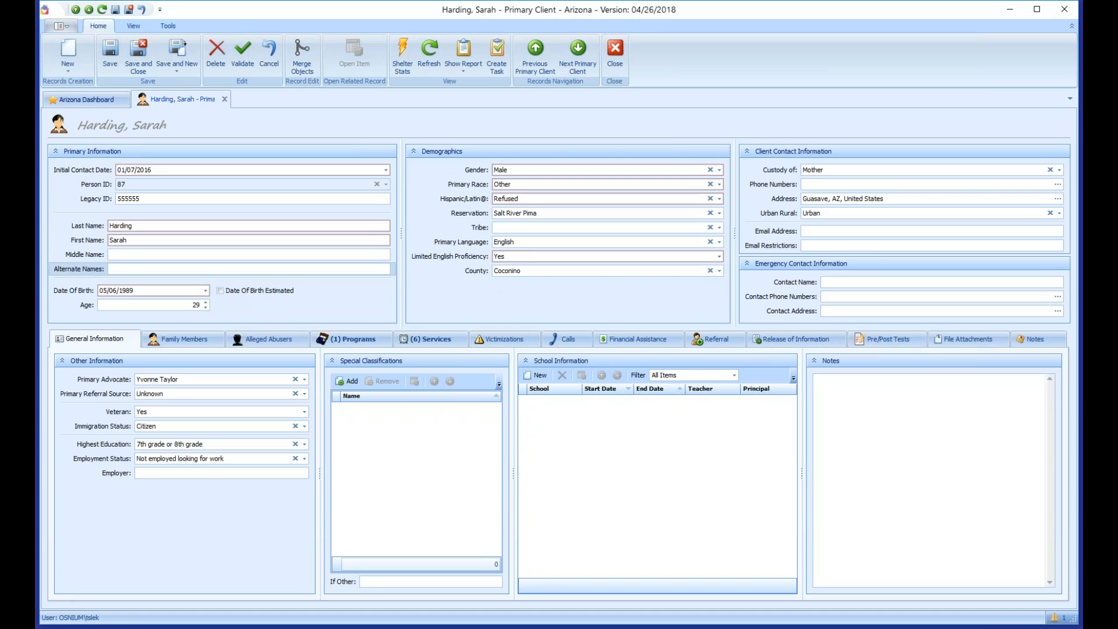
{"action": "key", "text": "shift+Tab"}
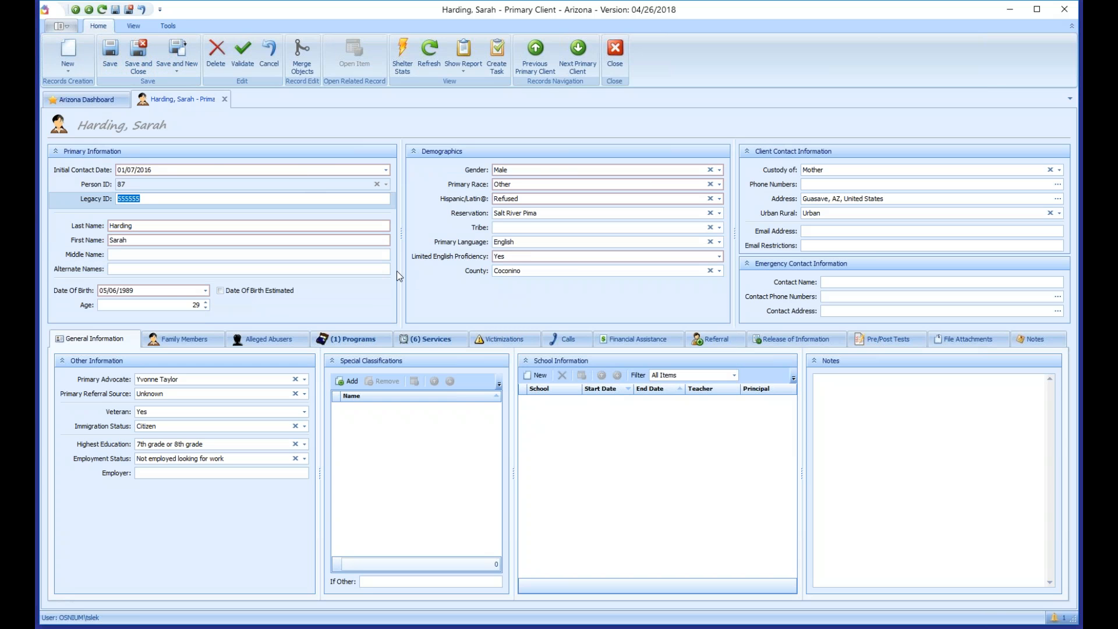
Step: Save the client's Gender change to Male
{"action": "left_click", "coordinate": [110, 52]}
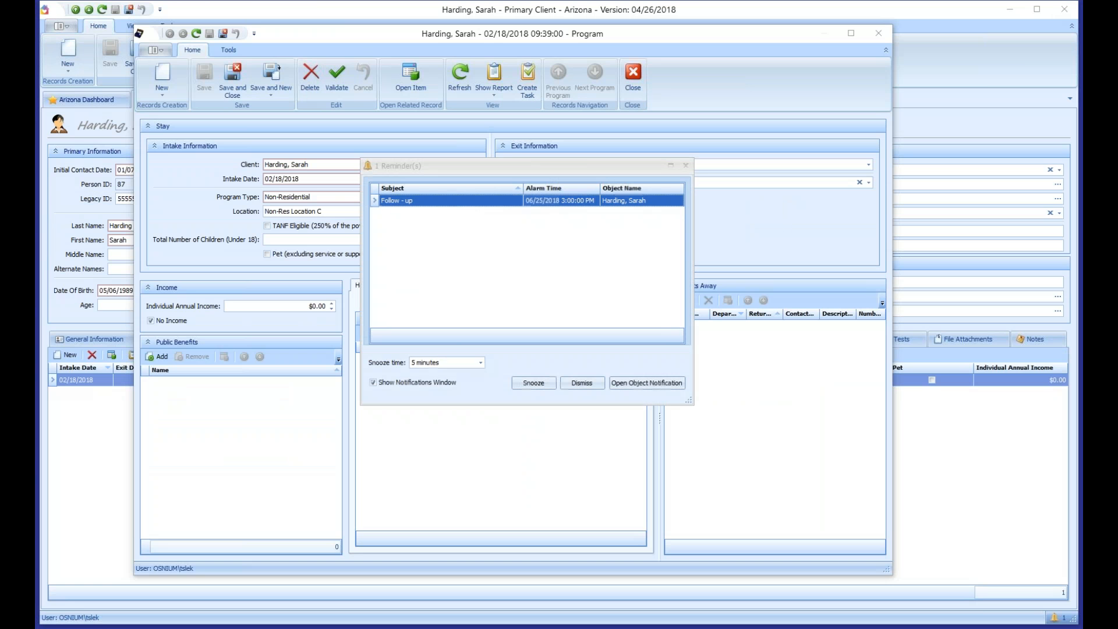
Step: Dismiss the Follow - up reminder and close the 02/18/2018 Non-Residential program window
{"action": "left_click", "coordinate": [685, 166]}
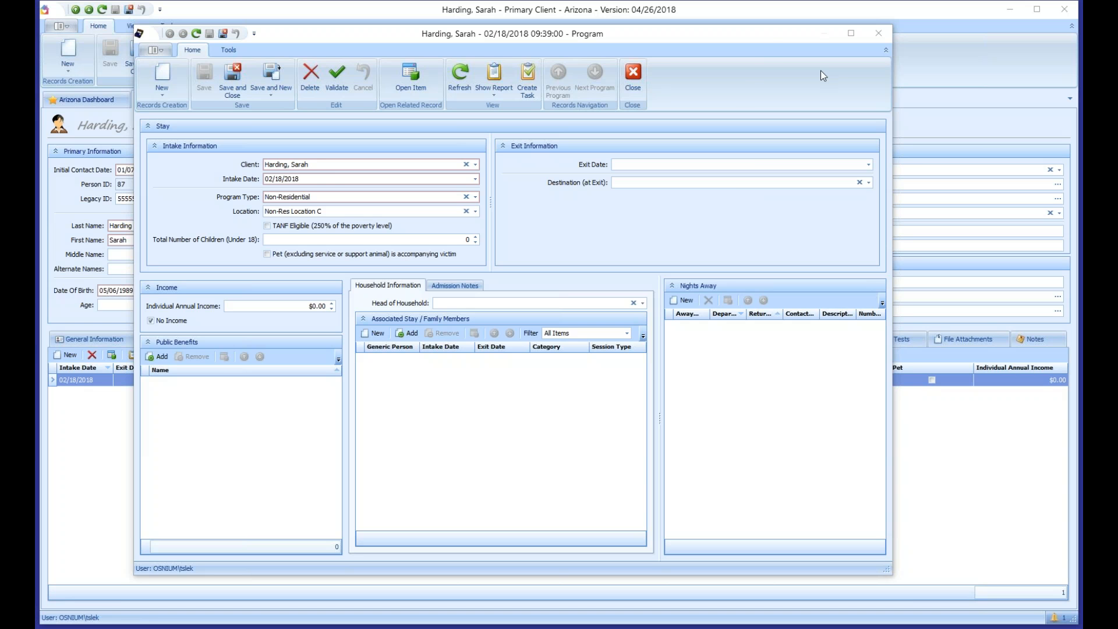
{"action": "left_click", "coordinate": [879, 37]}
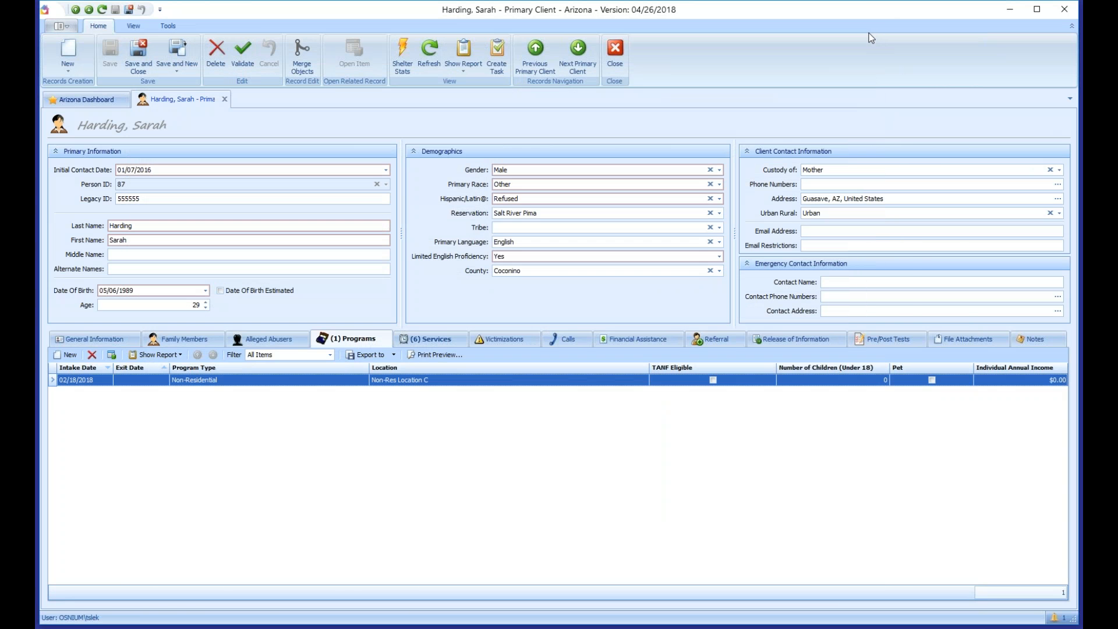